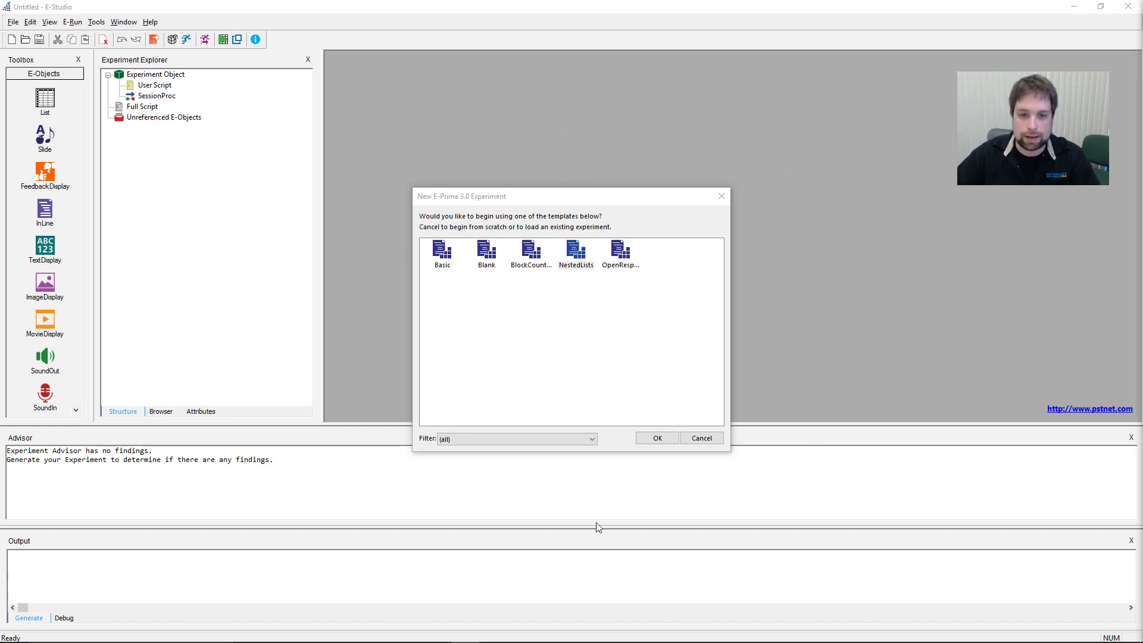
Step: Create a new experiment from the Blank template
{"action": "left_click_drag", "start_coordinate": [595, 199], "coordinate": [604, 170]}
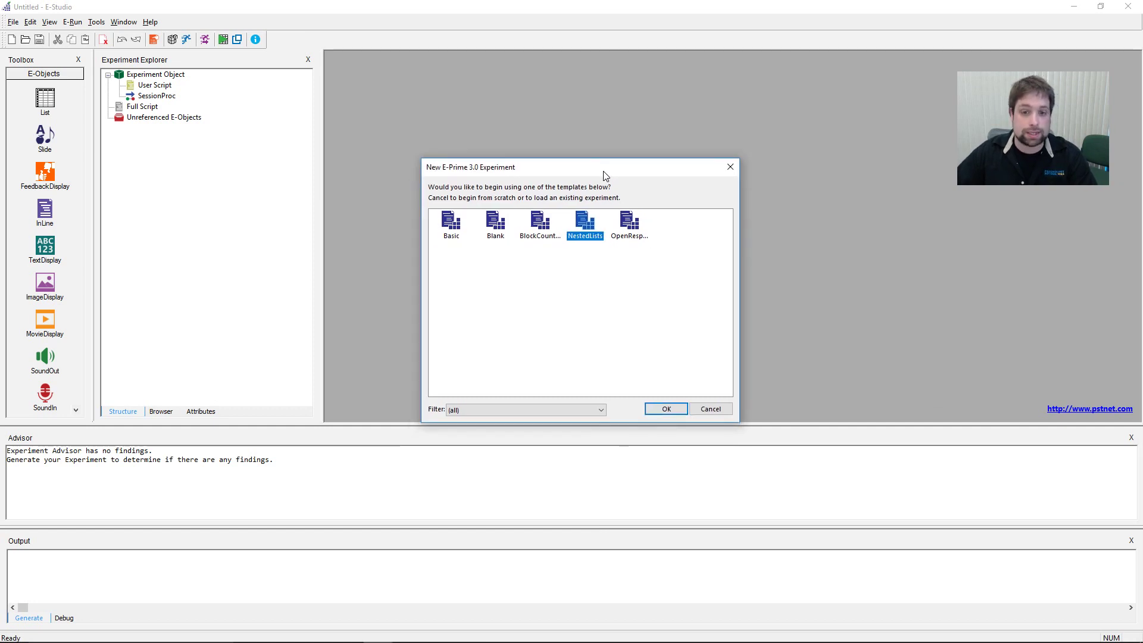
{"action": "left_click", "coordinate": [451, 235]}
{"action": "left_click", "coordinate": [495, 228]}
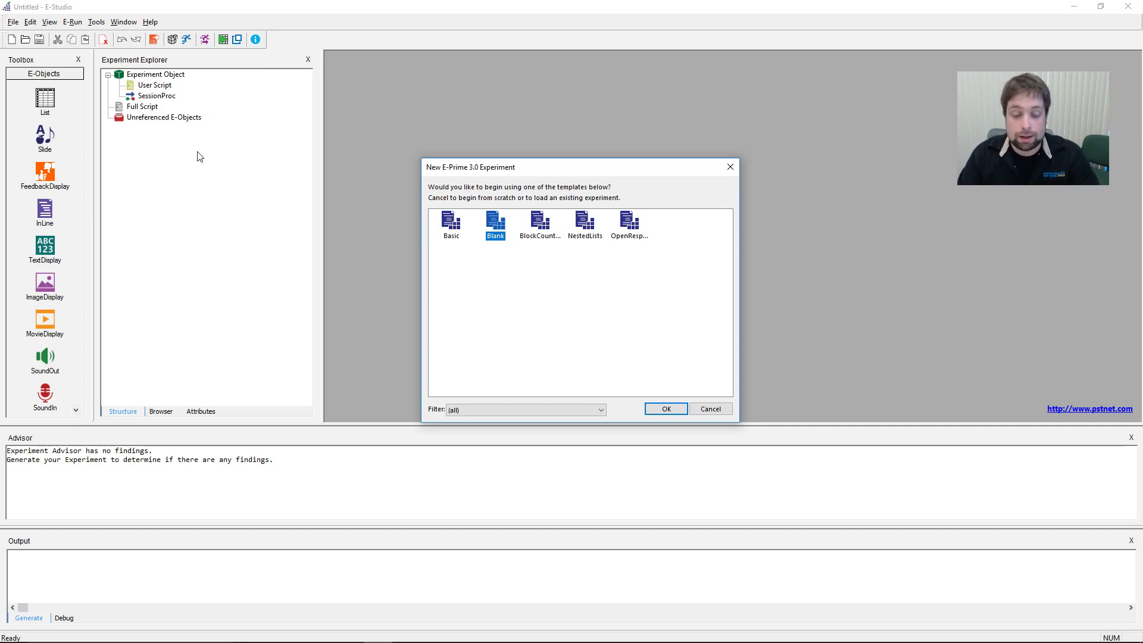
{"action": "left_click", "coordinate": [457, 230]}
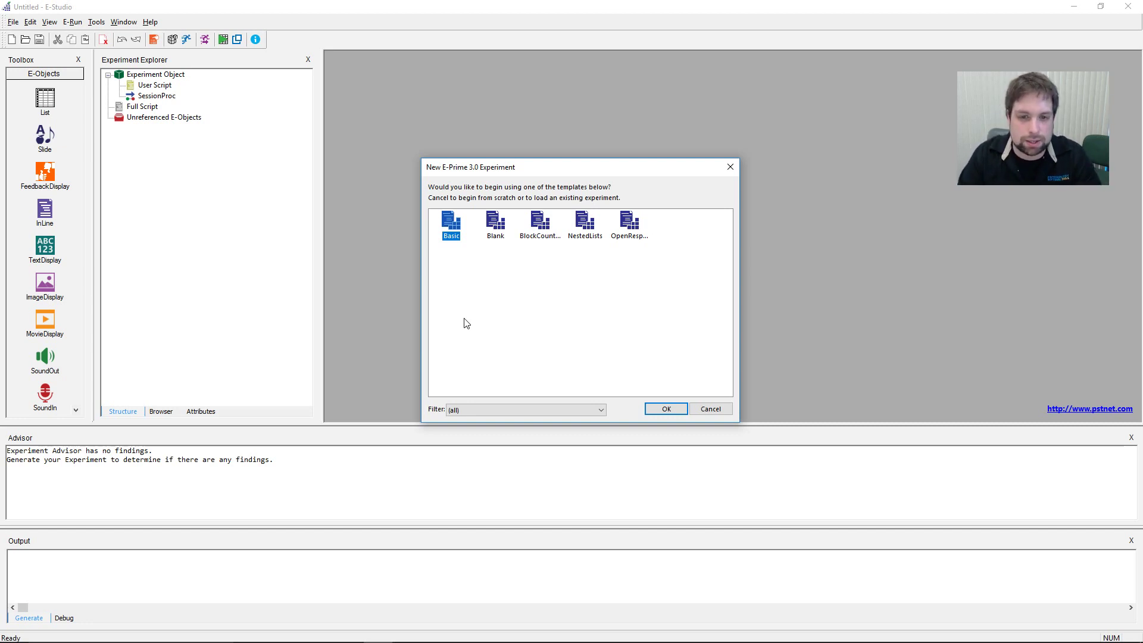
{"action": "left_click", "coordinate": [541, 228]}
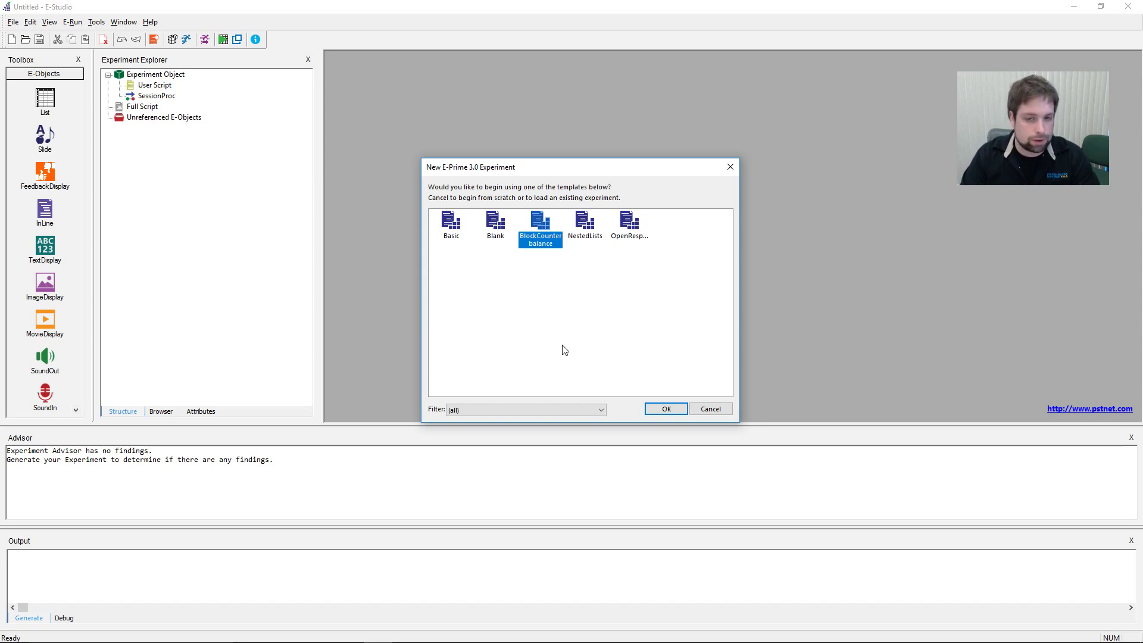
{"action": "left_click", "coordinate": [594, 225]}
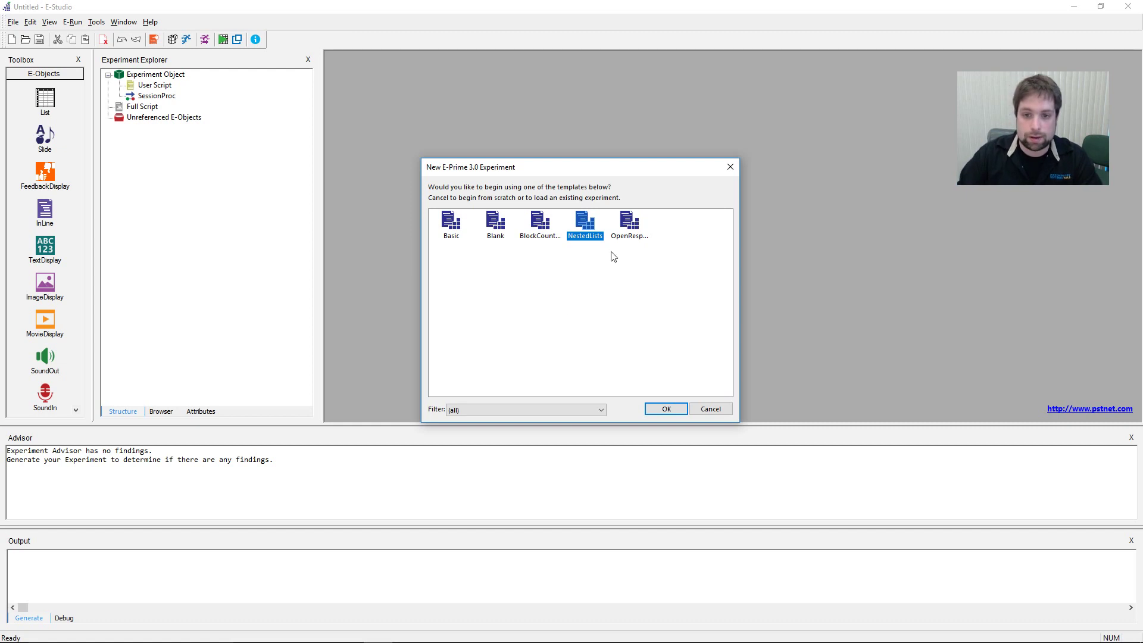
{"action": "left_click", "coordinate": [624, 226]}
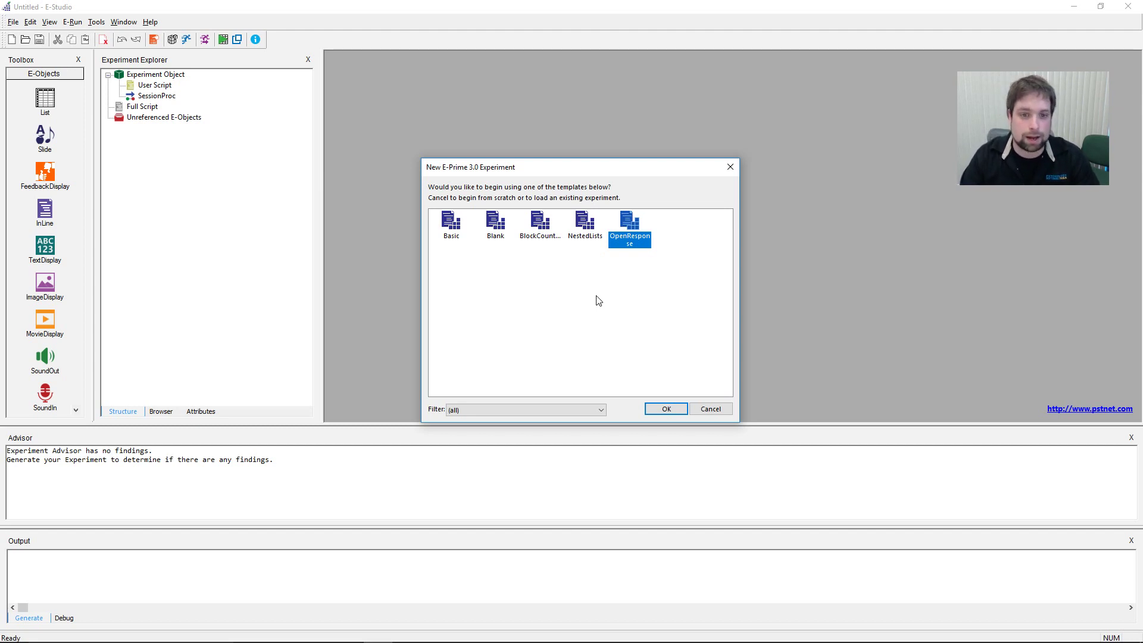
{"action": "left_click", "coordinate": [501, 229]}
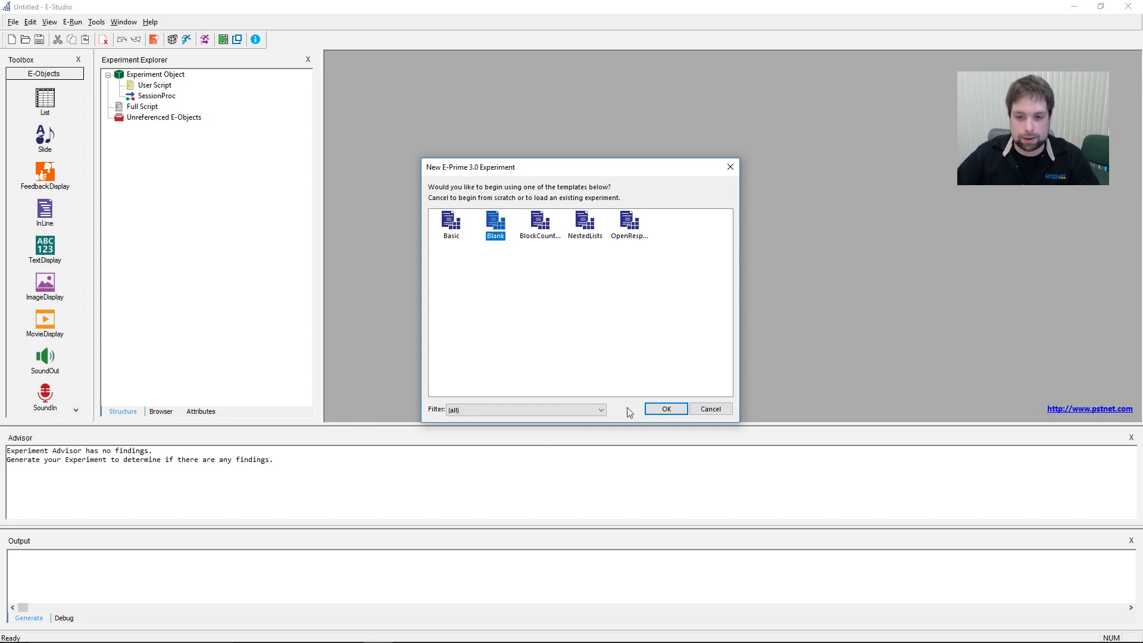
{"action": "left_click", "coordinate": [664, 410]}
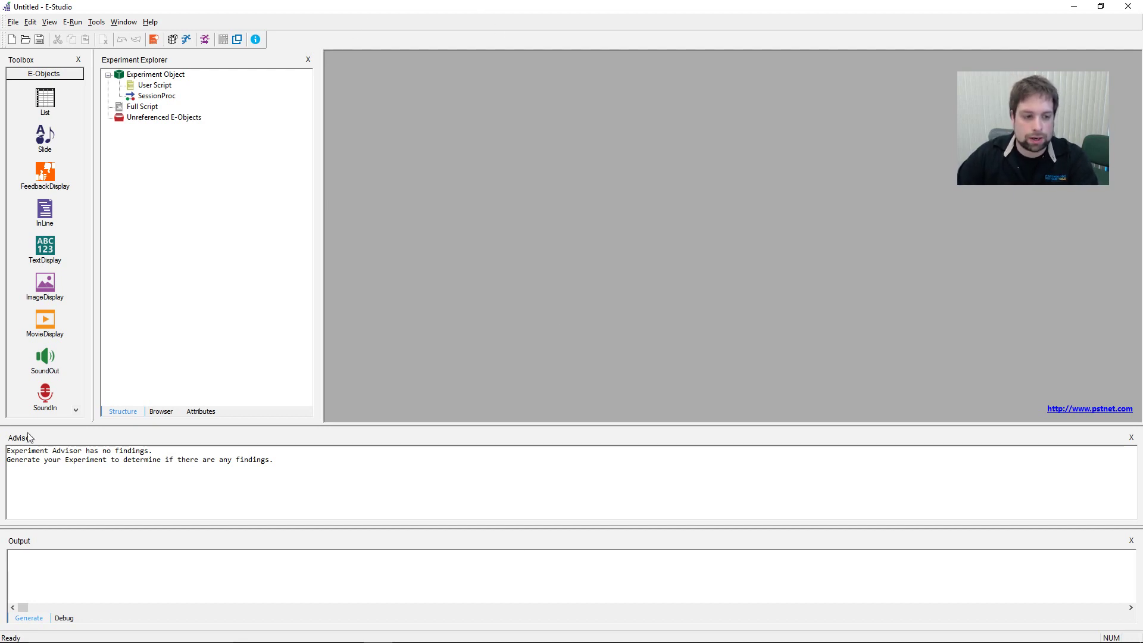
Step: Close the Advisor window to free up workspace
{"action": "left_click_drag", "start_coordinate": [133, 430], "coordinate": [135, 438]}
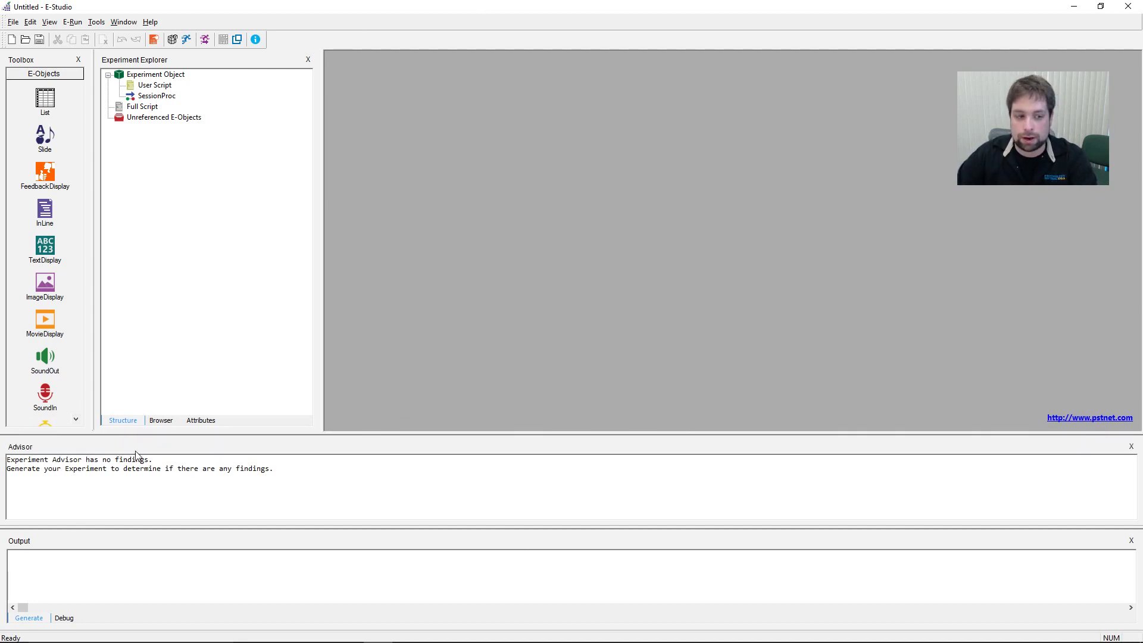
{"action": "left_click", "coordinate": [124, 540]}
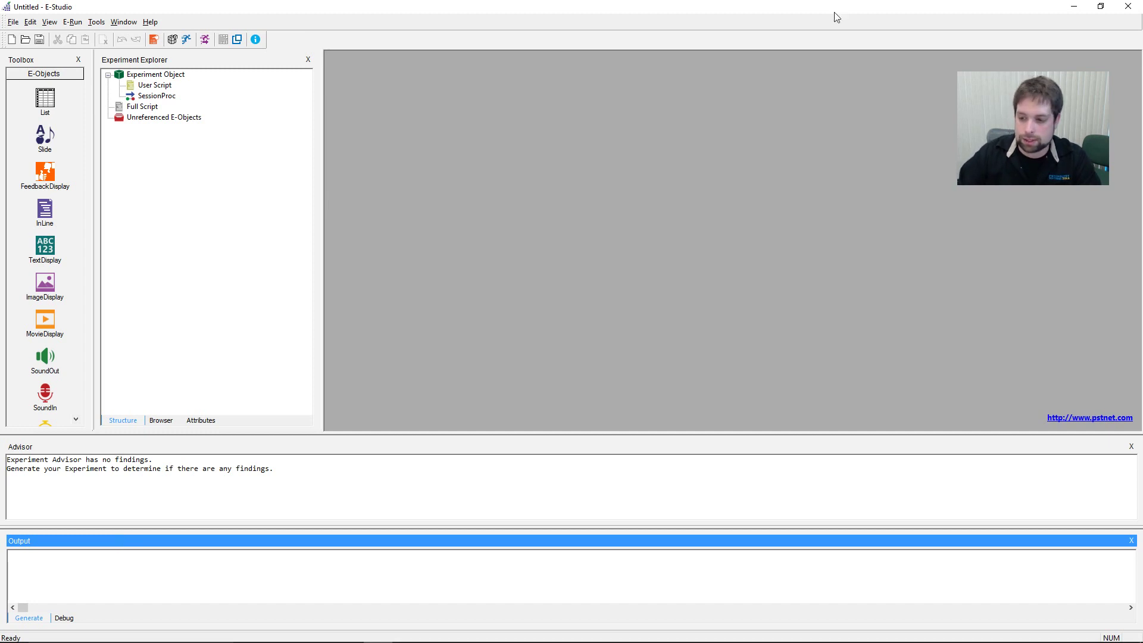
{"action": "left_click", "coordinate": [1131, 446]}
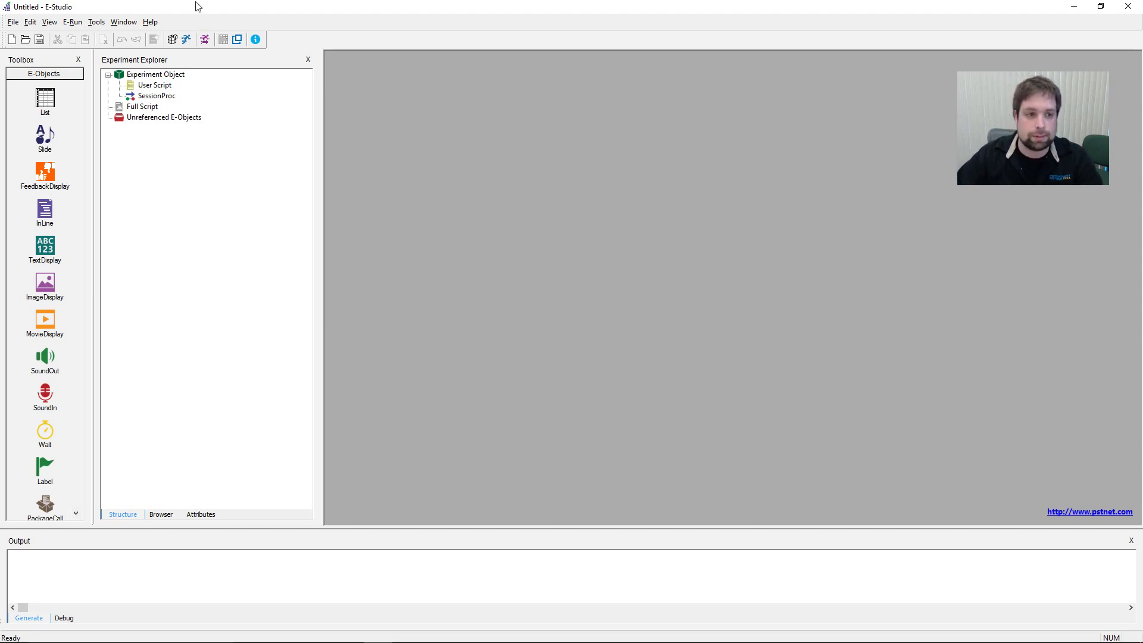
Step: Add a Slide object to the SessionProc timeline and name it DemoInstructions
{"action": "double_click", "coordinate": [157, 96]}
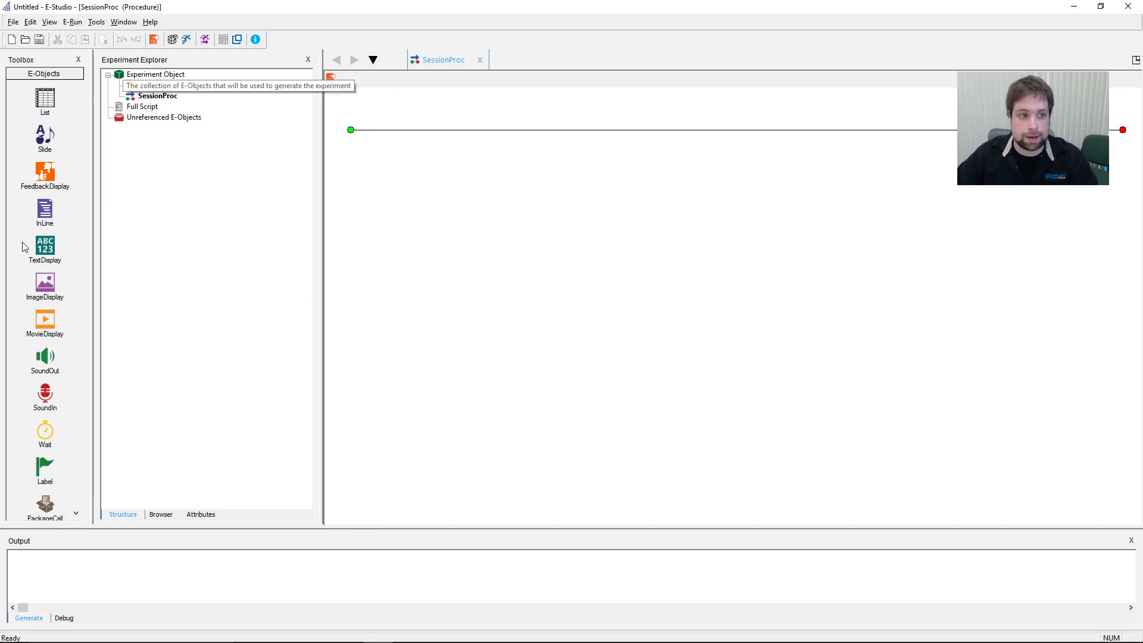
{"action": "left_click_drag", "start_coordinate": [44, 136], "coordinate": [421, 187]}
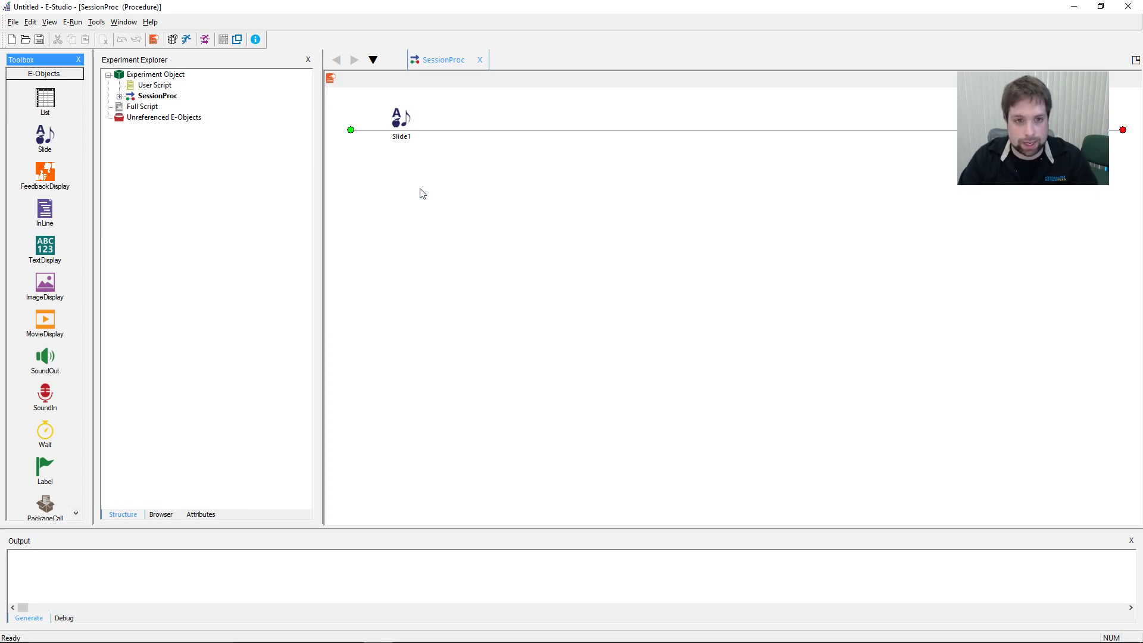
{"action": "left_click", "coordinate": [398, 138]}
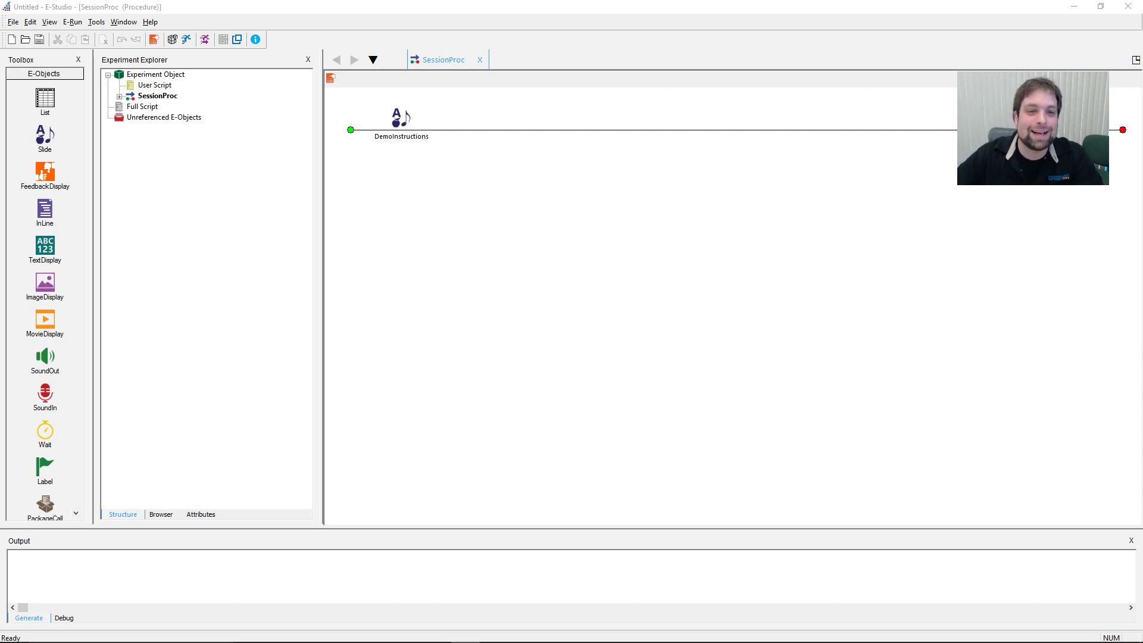
{"action": "left_click", "coordinate": [408, 138]}
{"action": "right_click", "coordinate": [399, 126]}
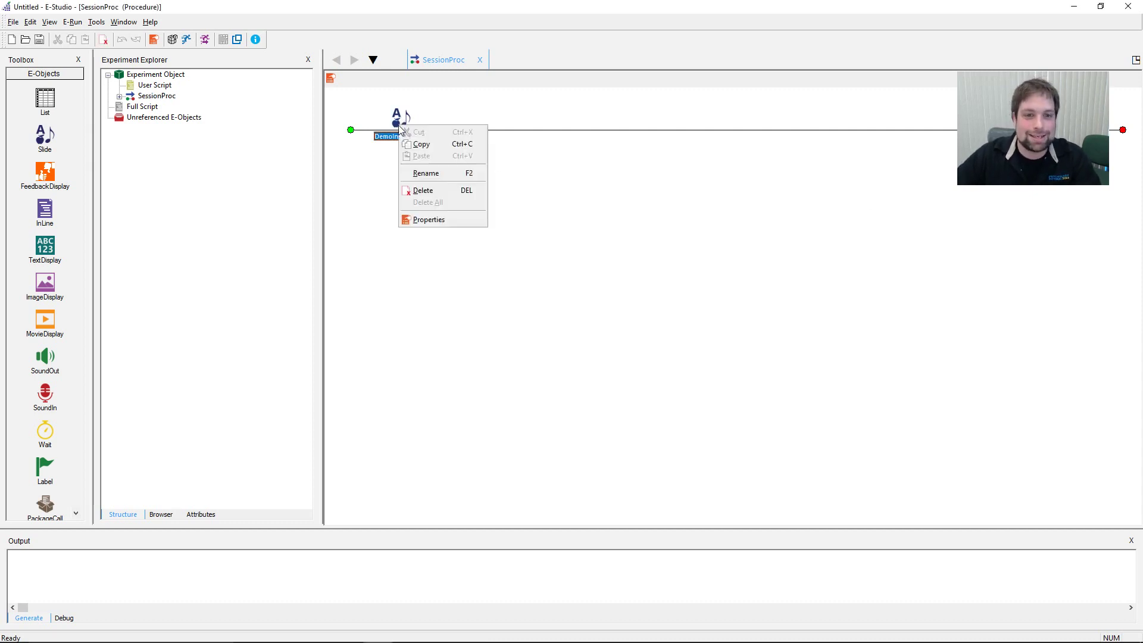
{"action": "left_click", "coordinate": [448, 173]}
{"action": "right_click", "coordinate": [408, 138]}
{"action": "left_click", "coordinate": [383, 145]}
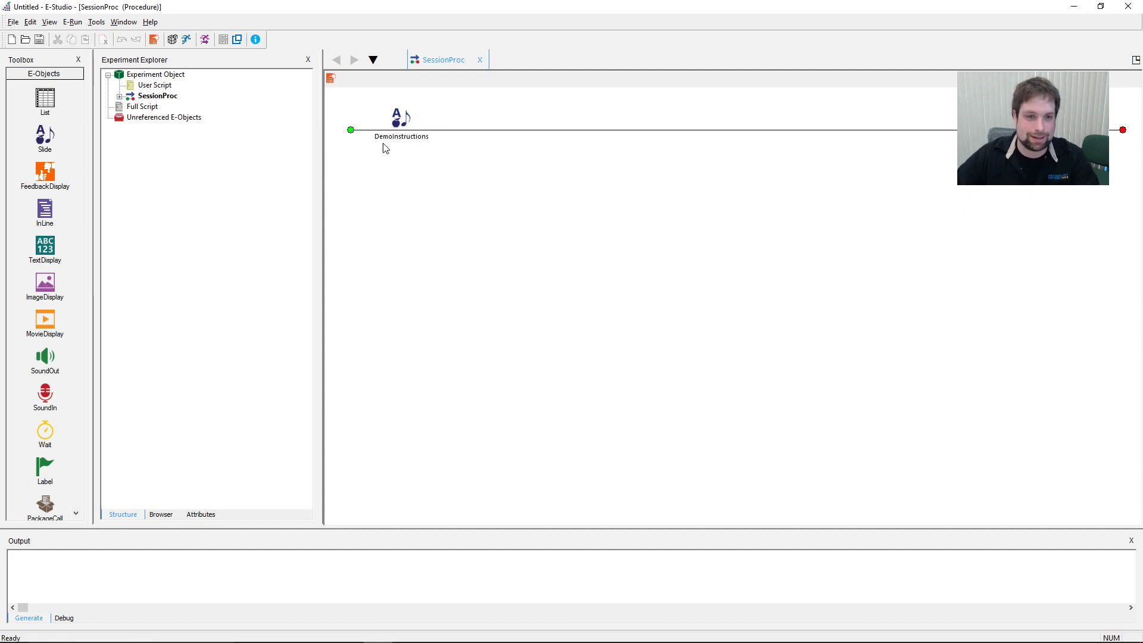
{"action": "left_click", "coordinate": [397, 120]}
{"action": "right_click", "coordinate": [399, 123]}
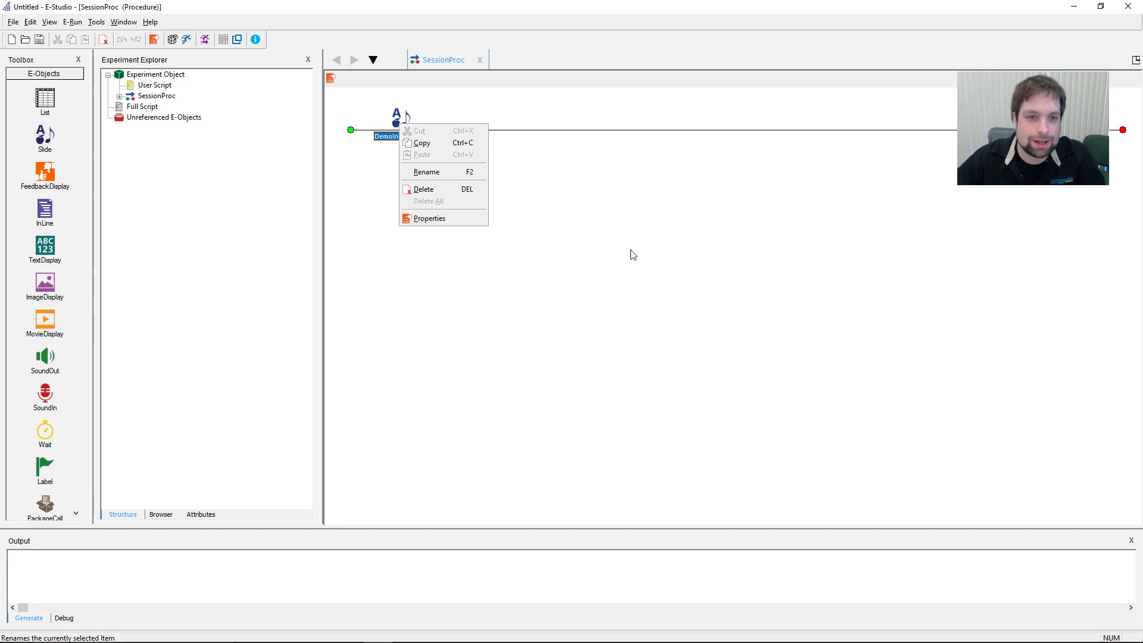
{"action": "left_click", "coordinate": [605, 246]}
{"action": "left_click", "coordinate": [403, 140]}
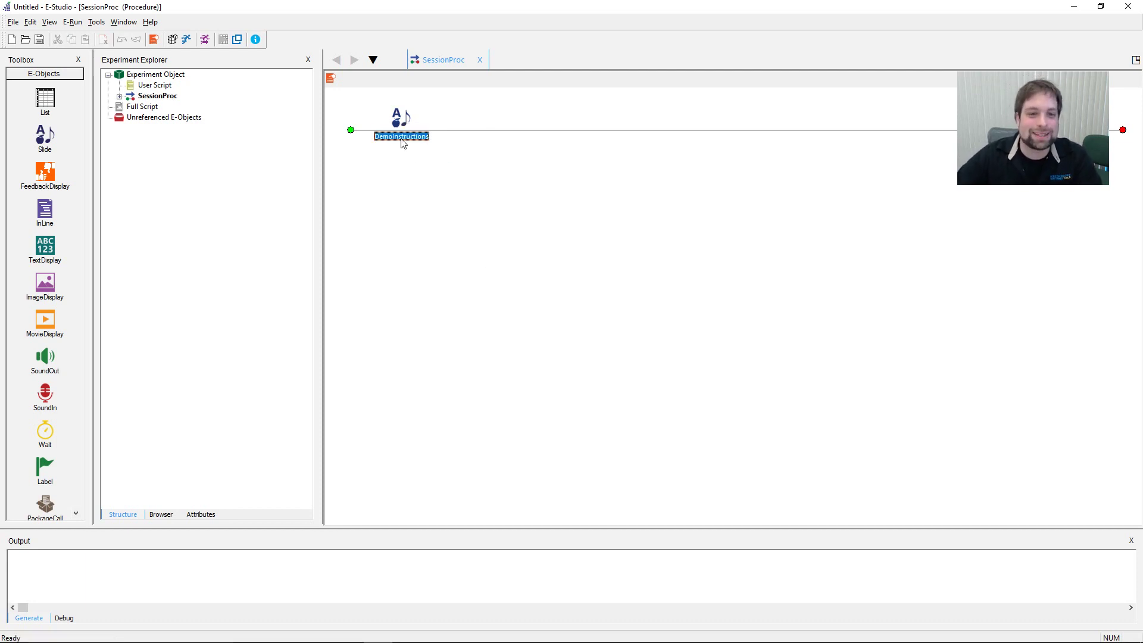
{"action": "right_click", "coordinate": [402, 139]}
{"action": "left_click", "coordinate": [705, 205]}
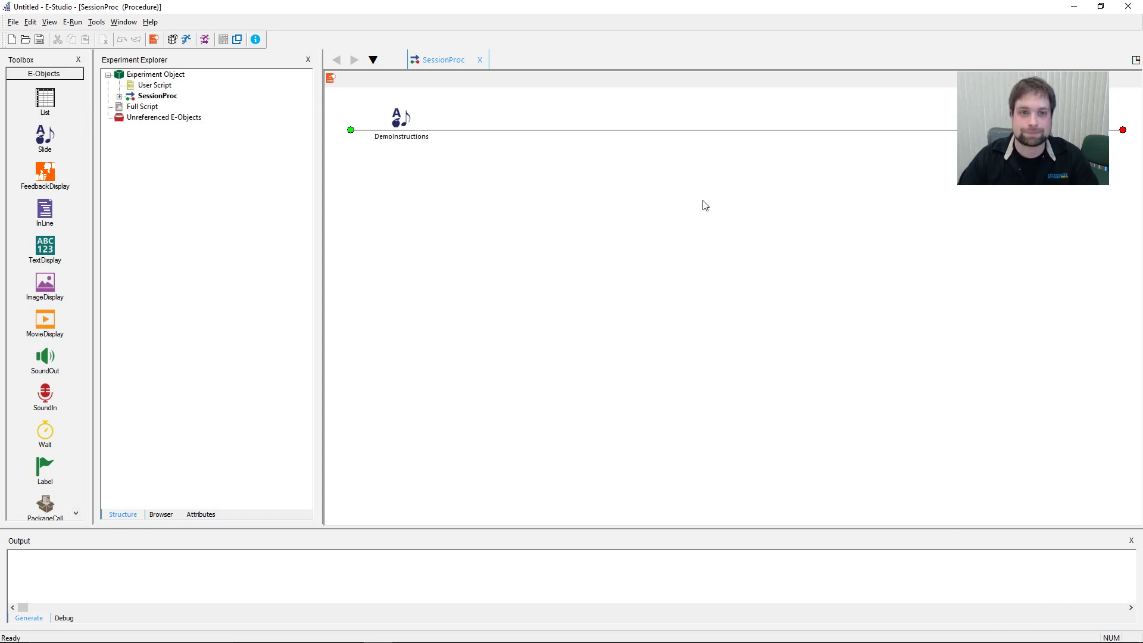
Step: Expand SessionProc in the experiment structure and open the DemoInstructions slide for editing
{"action": "left_click", "coordinate": [120, 97]}
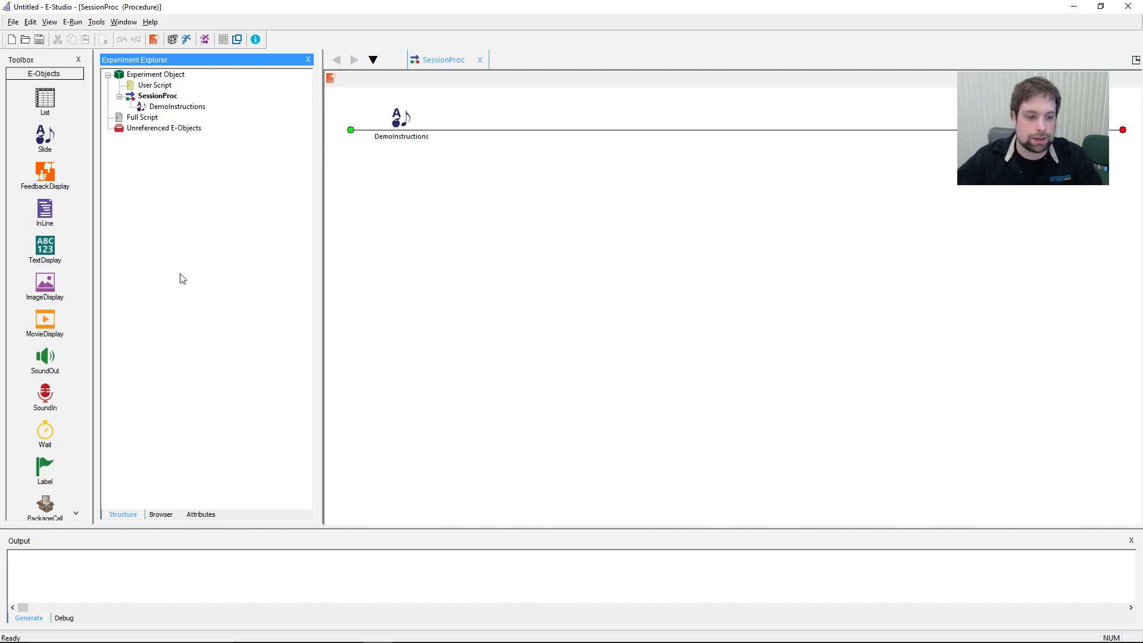
{"action": "left_click", "coordinate": [408, 186]}
{"action": "left_click", "coordinate": [403, 125]}
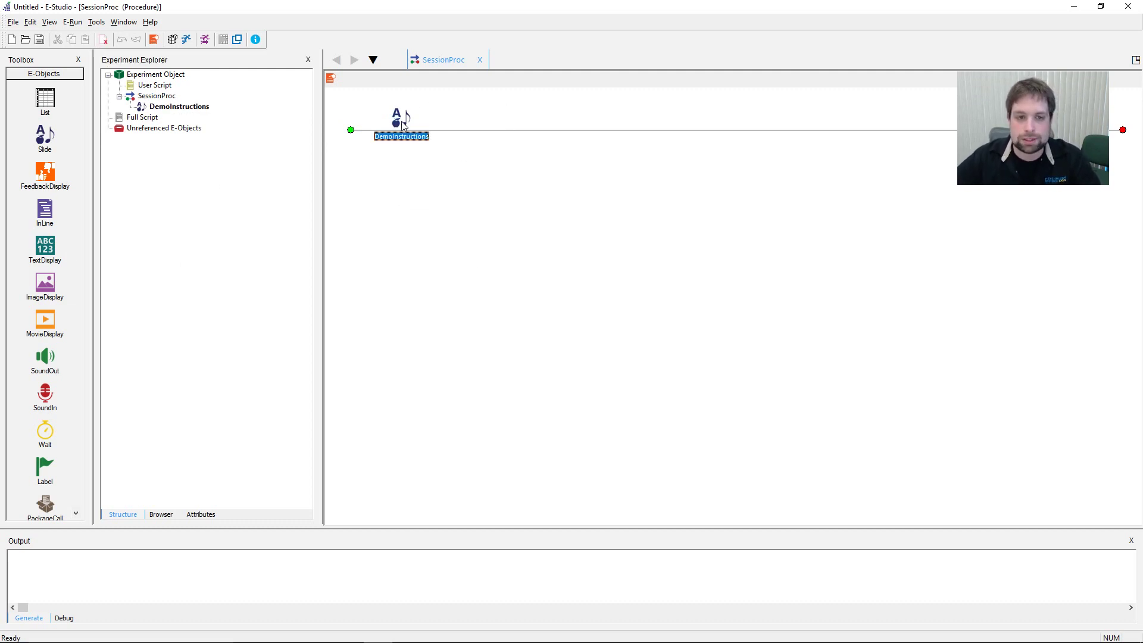
{"action": "double_click", "coordinate": [403, 125]}
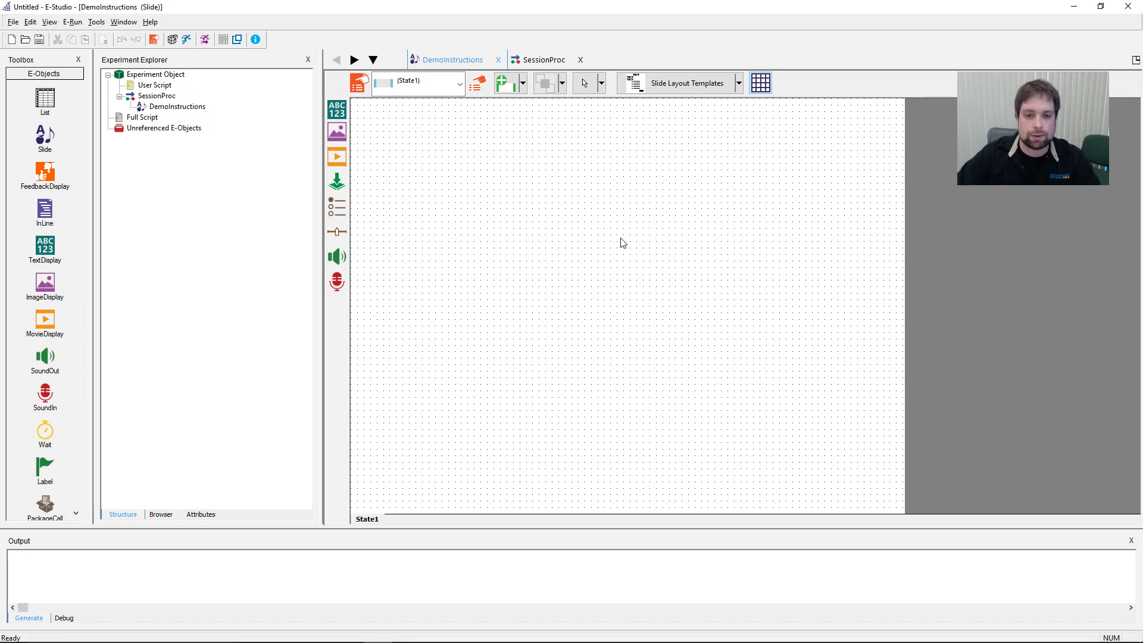
Step: Add a text object to the DemoInstructions slide, just right of the slide's center
{"action": "left_click", "coordinate": [333, 114]}
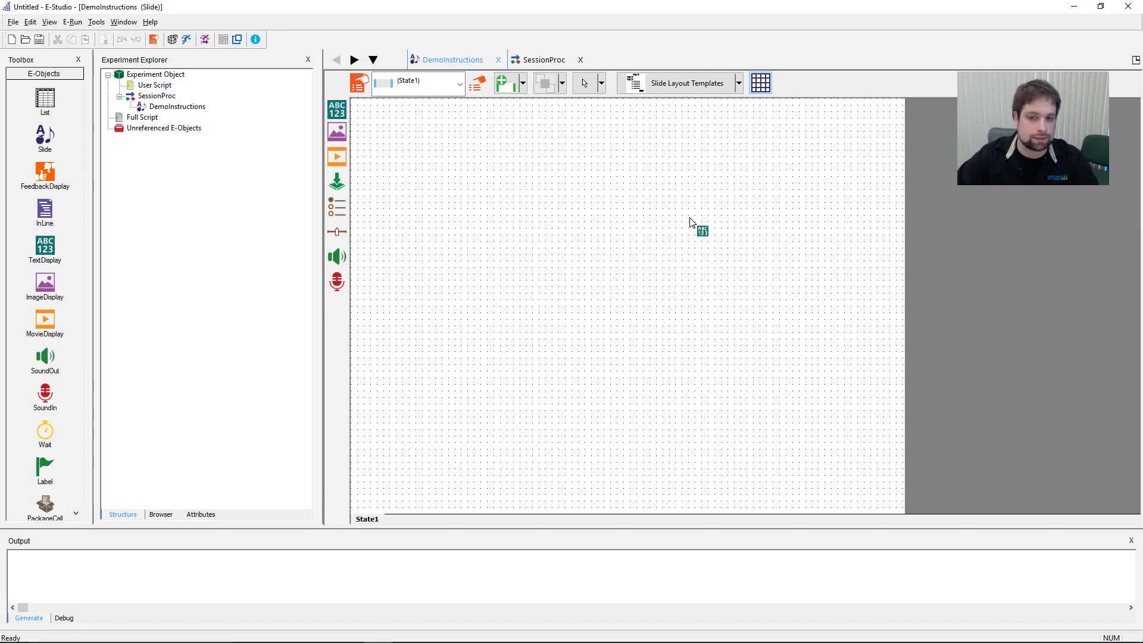
{"action": "left_click", "coordinate": [695, 393]}
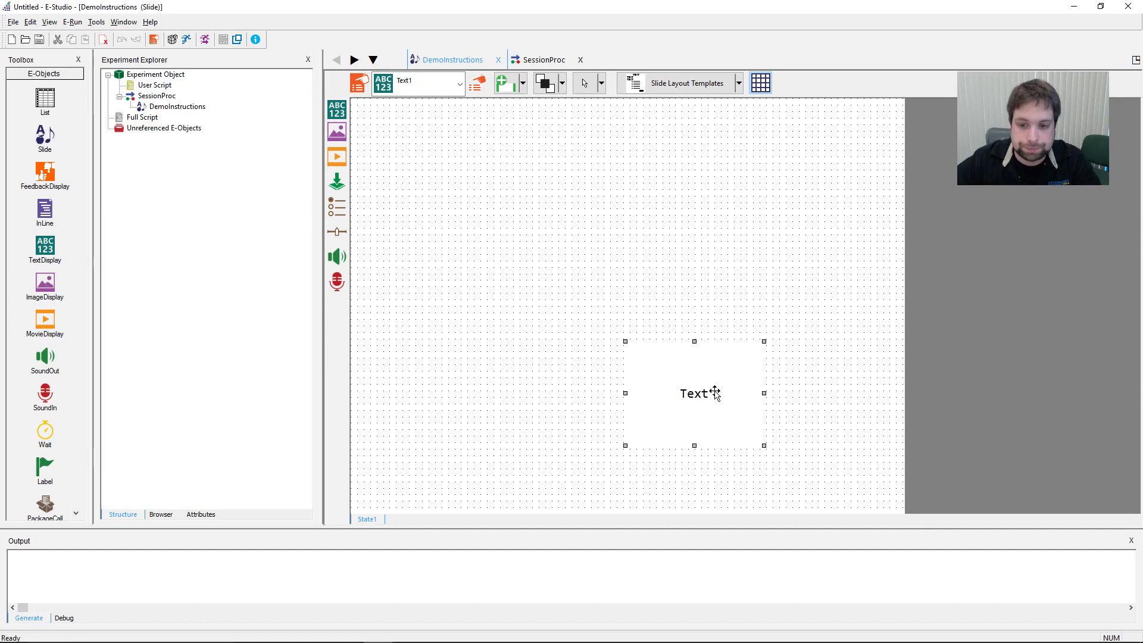
{"action": "left_click_drag", "start_coordinate": [716, 393], "coordinate": [746, 326]}
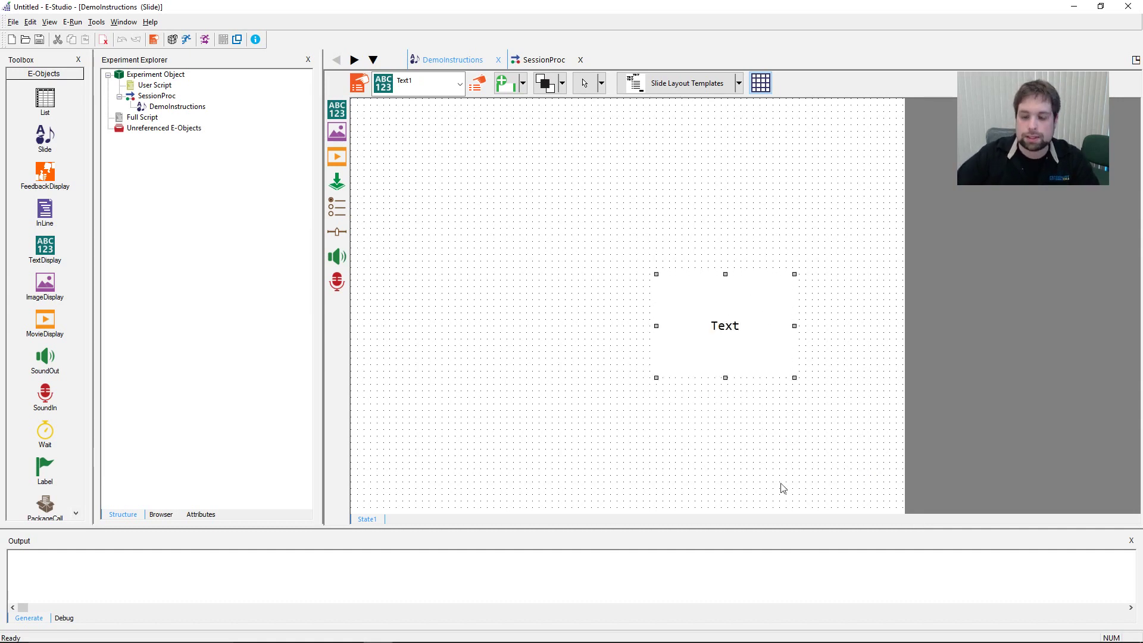
Step: Replace the text object's placeholder with "Welcome to the experiment!" followed by a blank line
{"action": "double_click", "coordinate": [728, 325]}
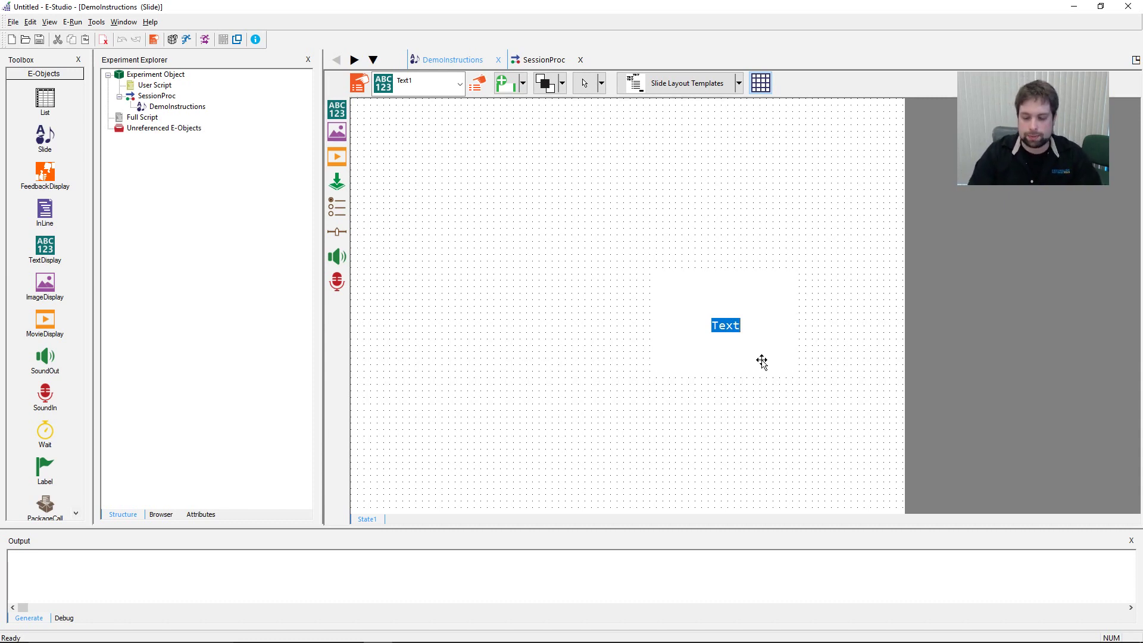
{"action": "type", "text": "Welcome "}
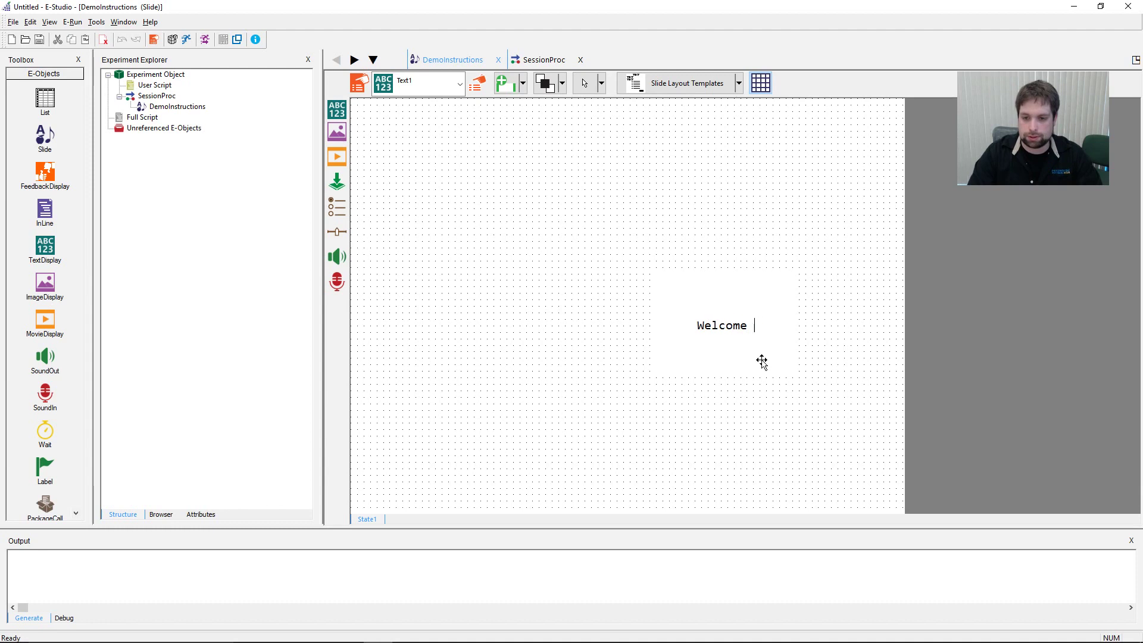
{"action": "type", "text": "to the experiment"}
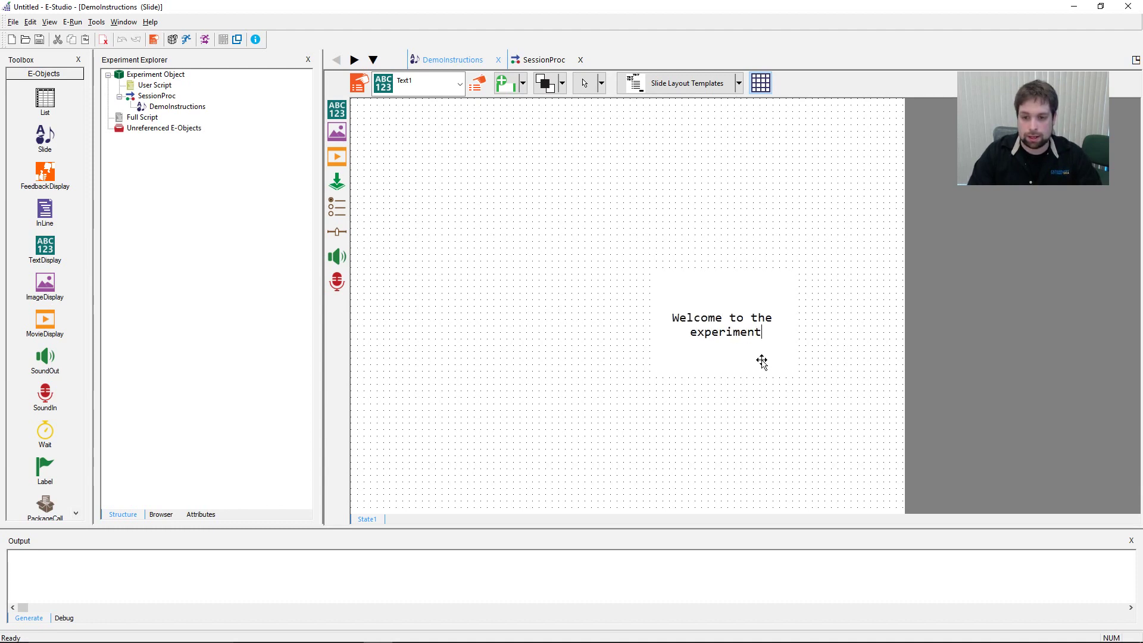
{"action": "type", "text": "!"}
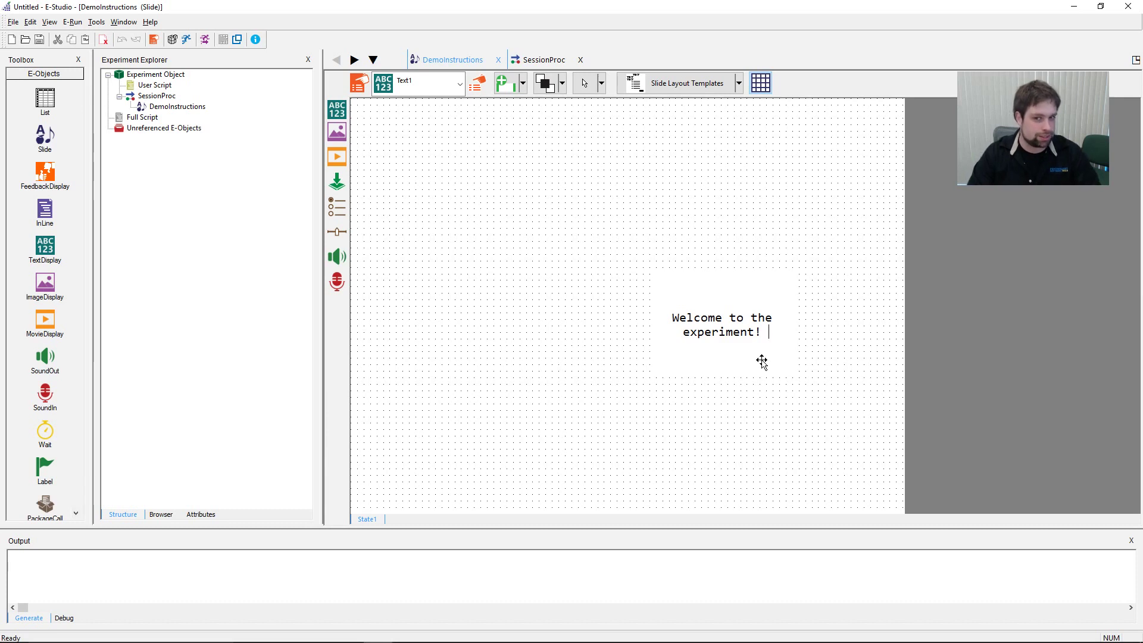
{"action": "key", "text": "Return"}
{"action": "key", "text": "Return"}
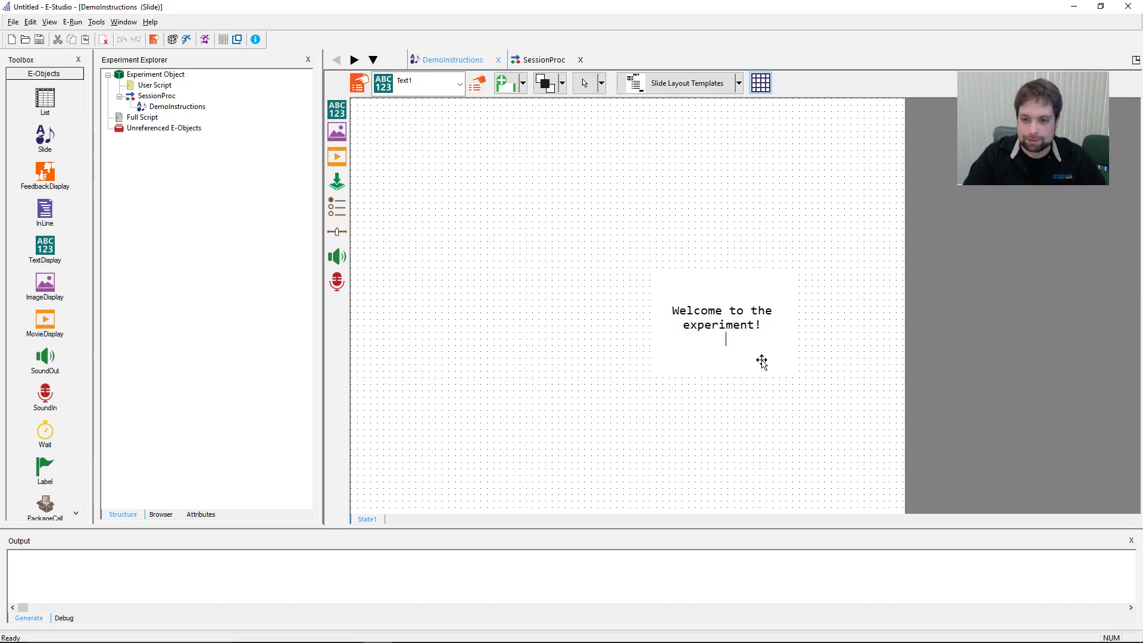
Step: Continue the instruction text with "We will be collecting some basic demographic information about your E-Prime use." followed by a blank line
{"action": "type", "text": "We will be"}
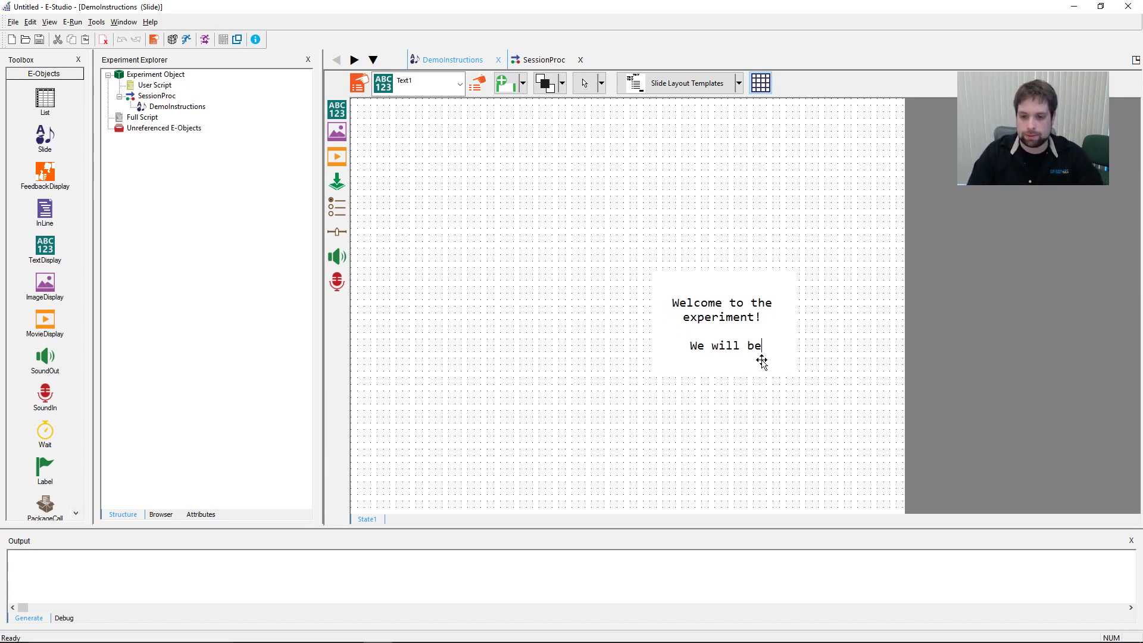
{"action": "type", "text": " collecting some bas"}
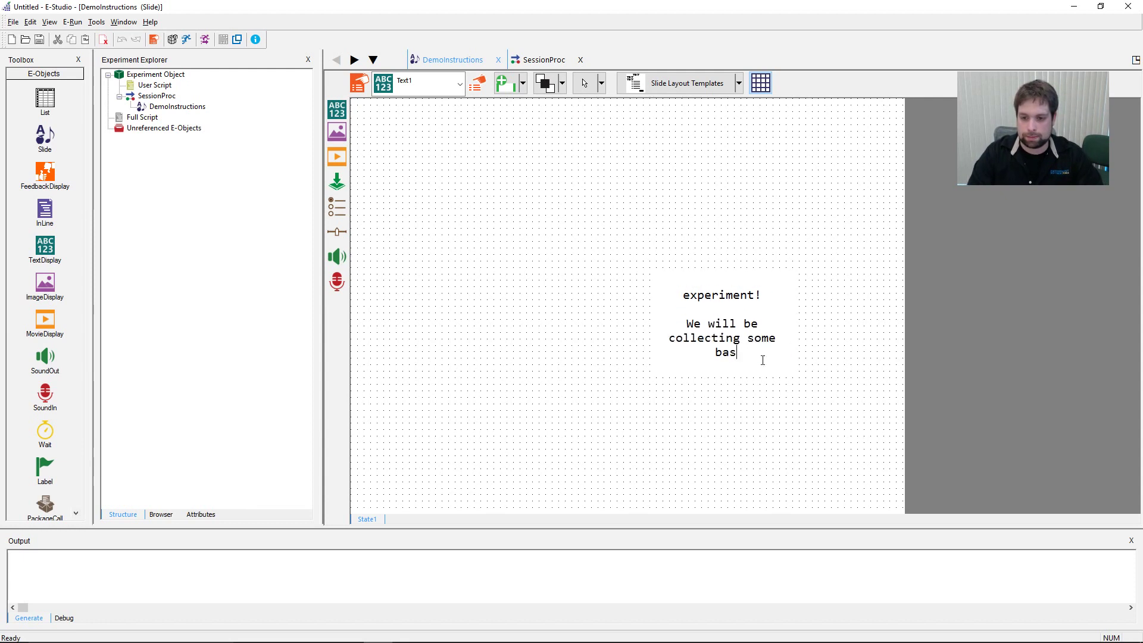
{"action": "type", "text": "ic demonr"}
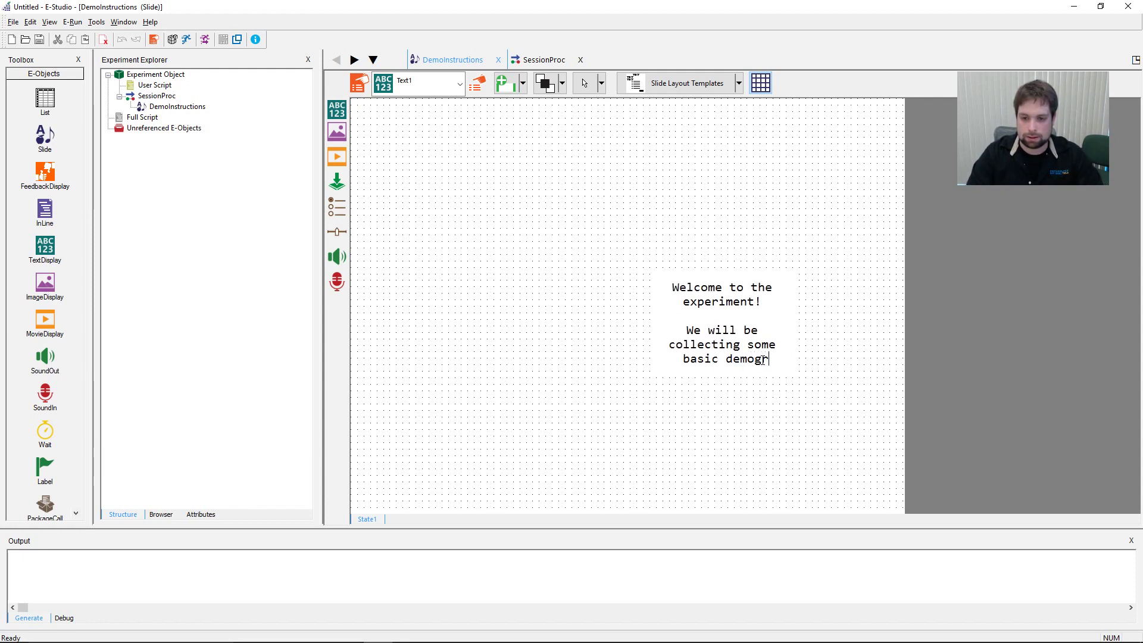
{"action": "type", "text": "aphic information about E-P"}
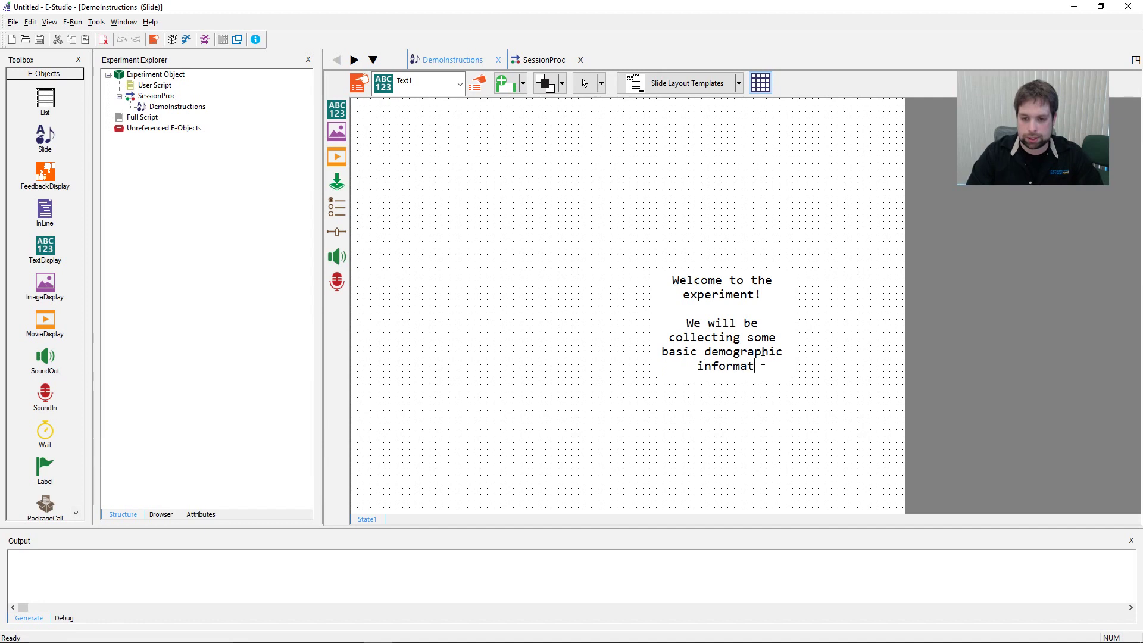
{"action": "key", "text": "BackSpace"}
{"action": "key", "text": "BackSpace"}
{"action": "key", "text": "BackSpace"}
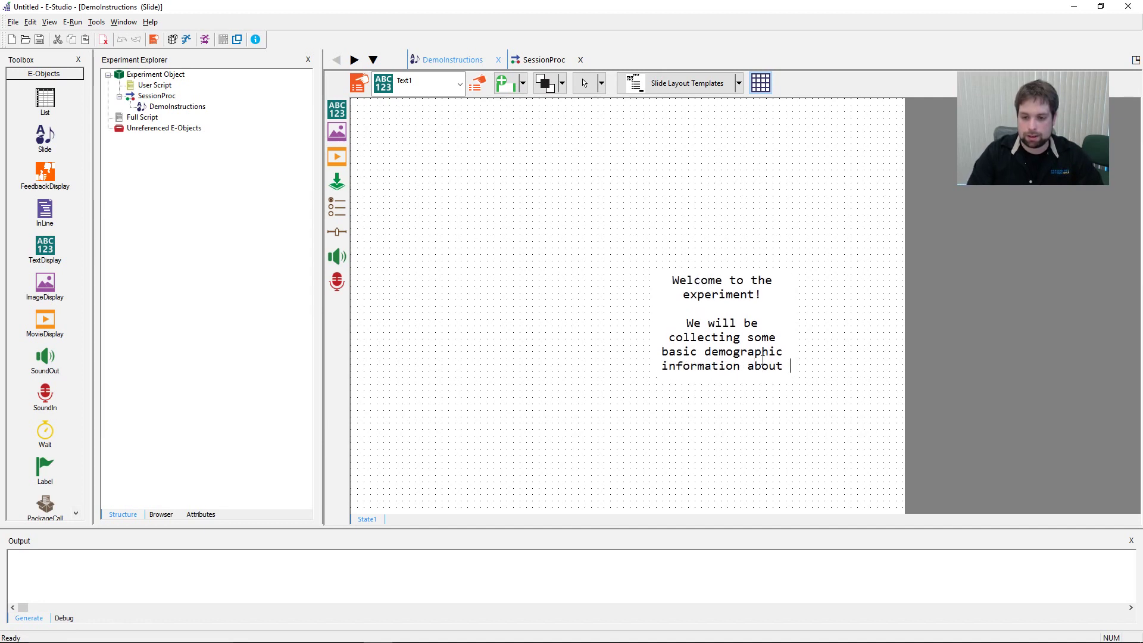
{"action": "type", "text": "your E-Prime use."}
{"action": "key", "text": "Return"}
{"action": "key", "text": "Return"}
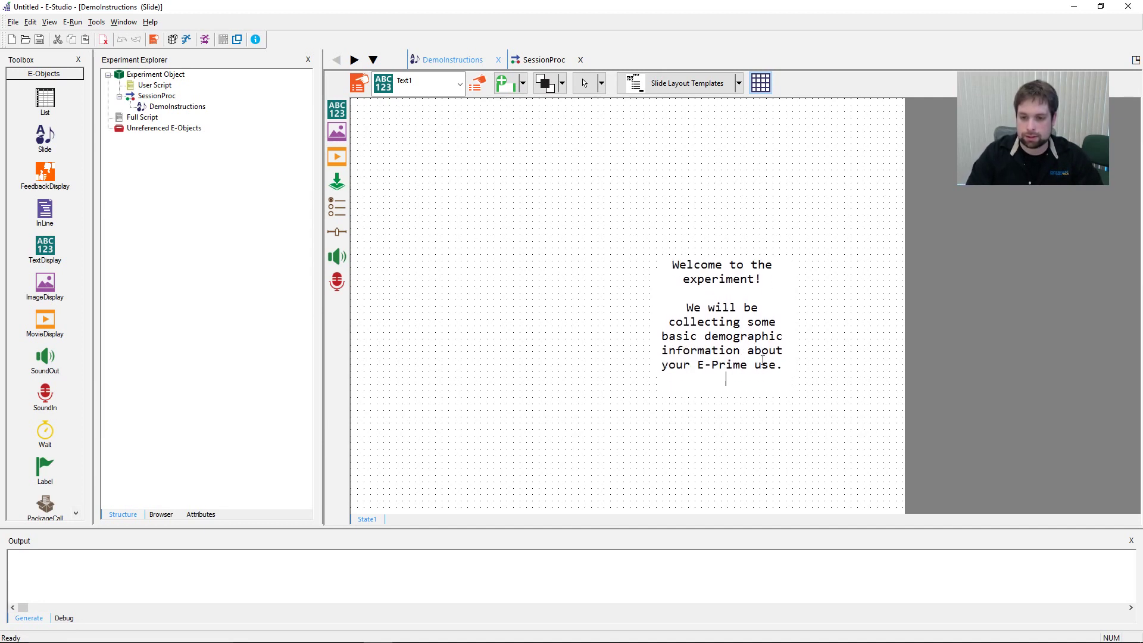
Step: Finish the instruction text with "Click Continue to begin." and leave text editing
{"action": "type", "text": "Click Continue to "}
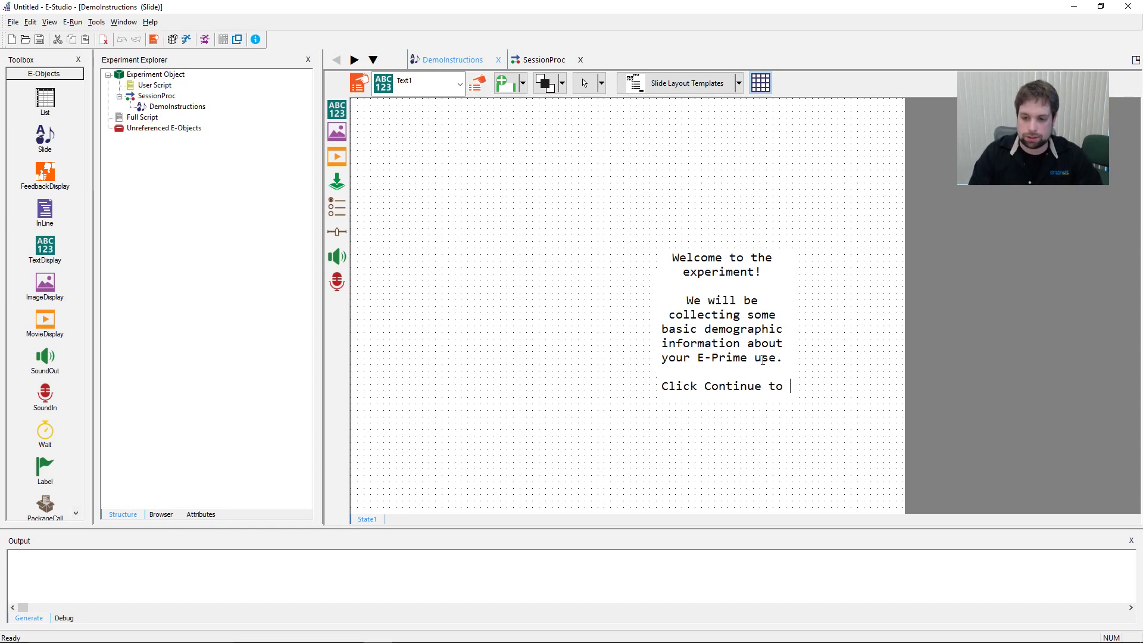
{"action": "type", "text": "being"}
{"action": "key", "text": "BackSpace"}
{"action": "key", "text": "BackSpace"}
{"action": "key", "text": "BackSpace"}
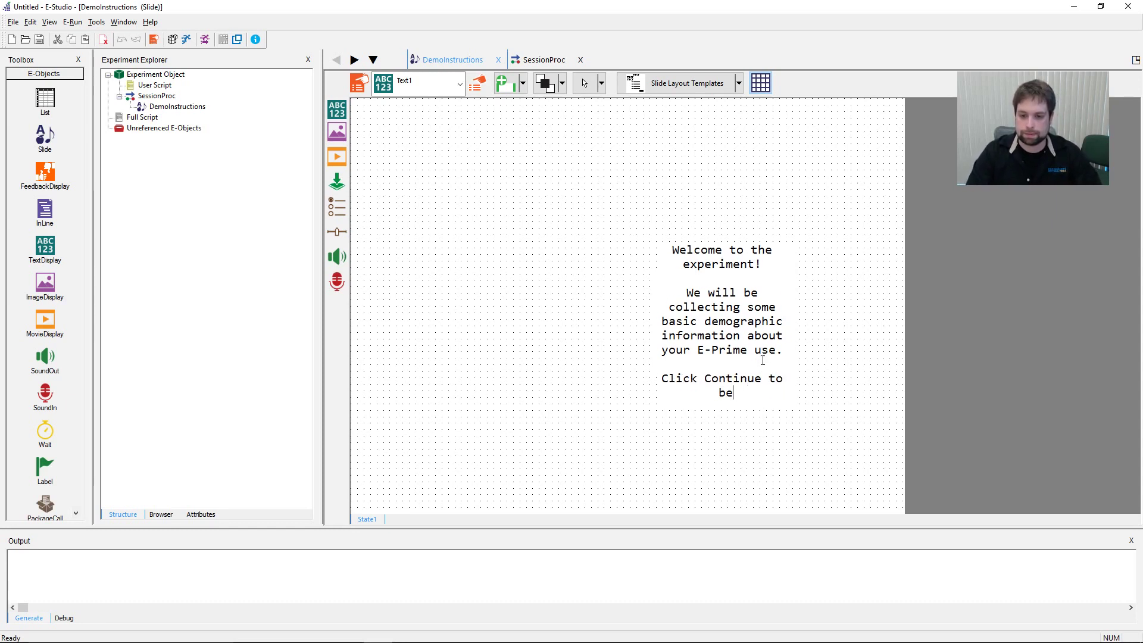
{"action": "type", "text": "gin."}
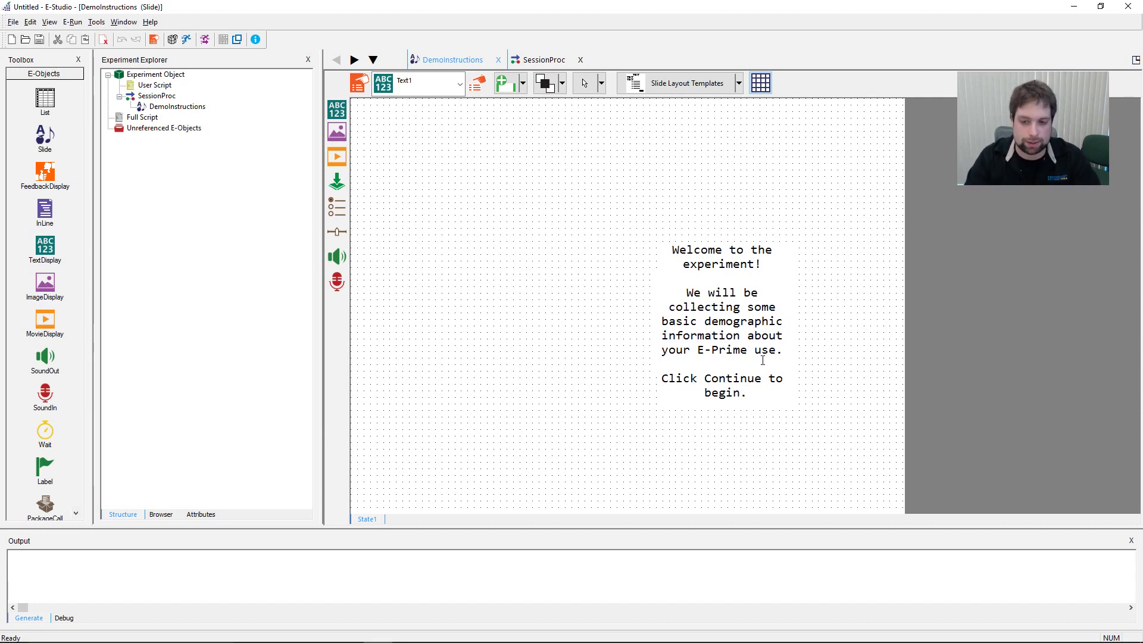
{"action": "left_click", "coordinate": [732, 215]}
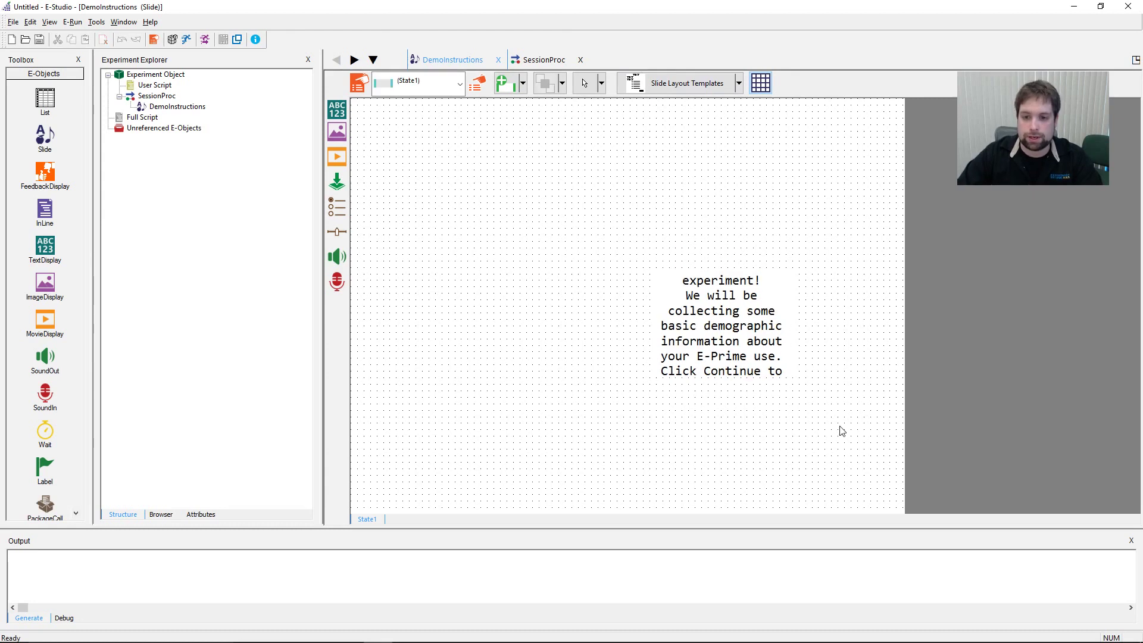
Step: Move the text object to the slide's upper center and enlarge it so the whole instruction text fits
{"action": "left_click_drag", "start_coordinate": [730, 318], "coordinate": [595, 160]}
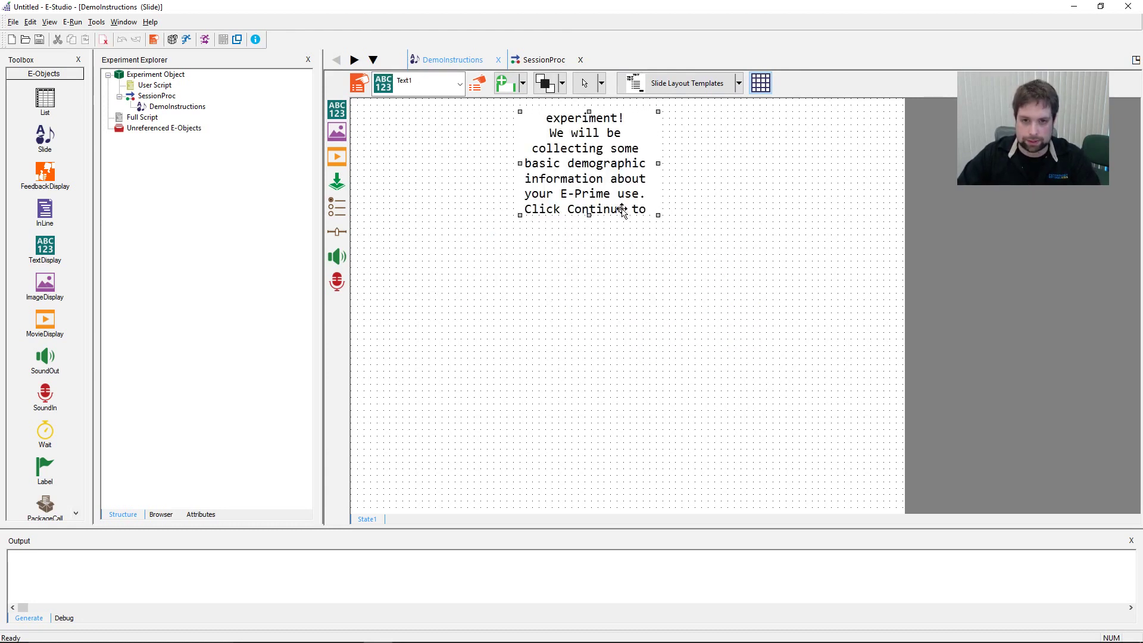
{"action": "left_click_drag", "start_coordinate": [659, 216], "coordinate": [858, 300]}
{"action": "left_click_drag", "start_coordinate": [764, 249], "coordinate": [705, 234]}
{"action": "left_click", "coordinate": [888, 454]}
{"action": "left_click", "coordinate": [651, 254]}
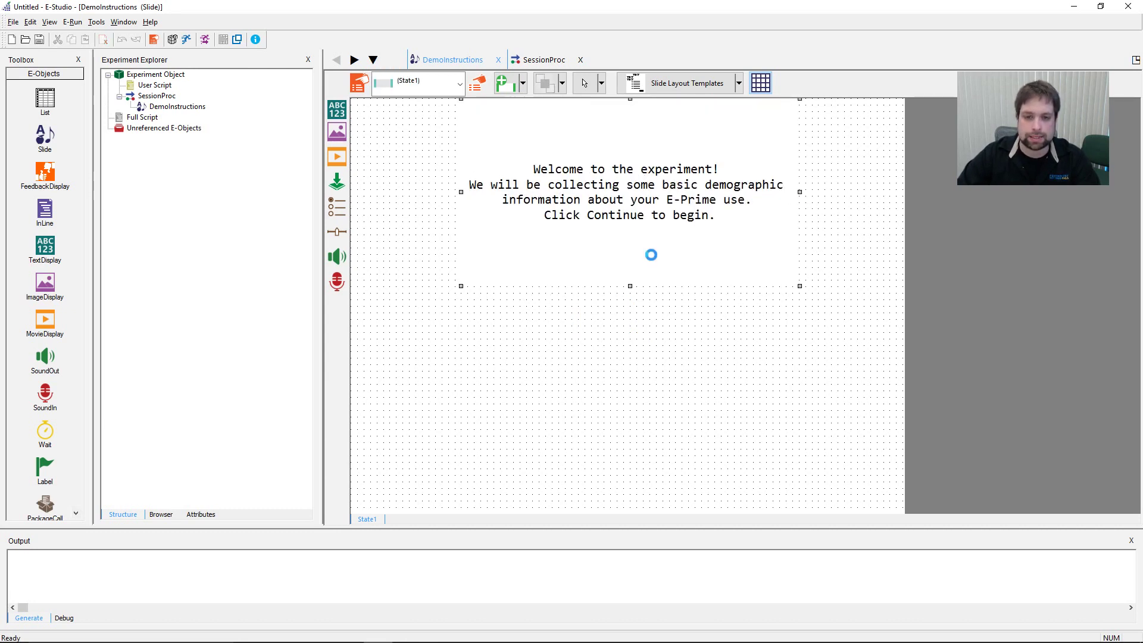
{"action": "left_click_drag", "start_coordinate": [632, 285], "coordinate": [631, 288]}
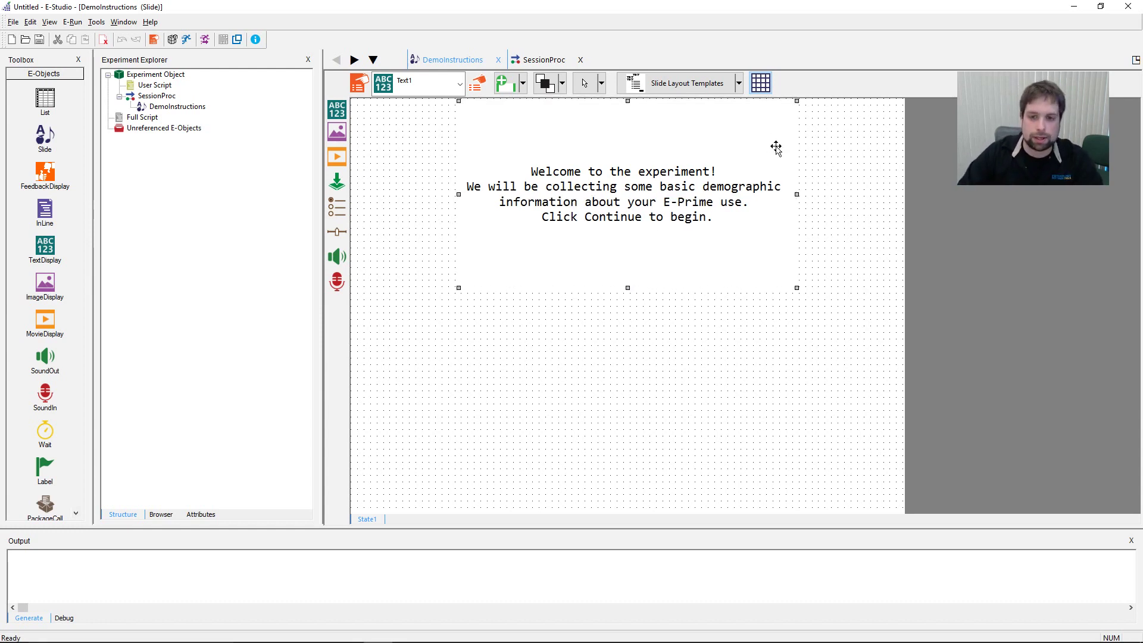
{"action": "left_click", "coordinate": [736, 190]}
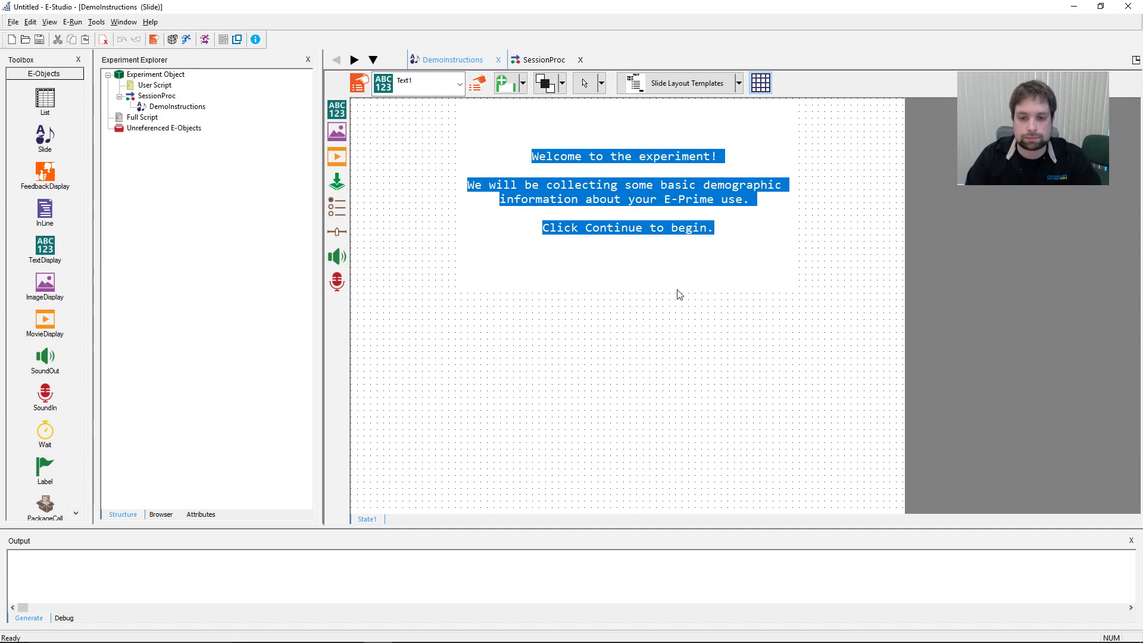
{"action": "left_click", "coordinate": [713, 333]}
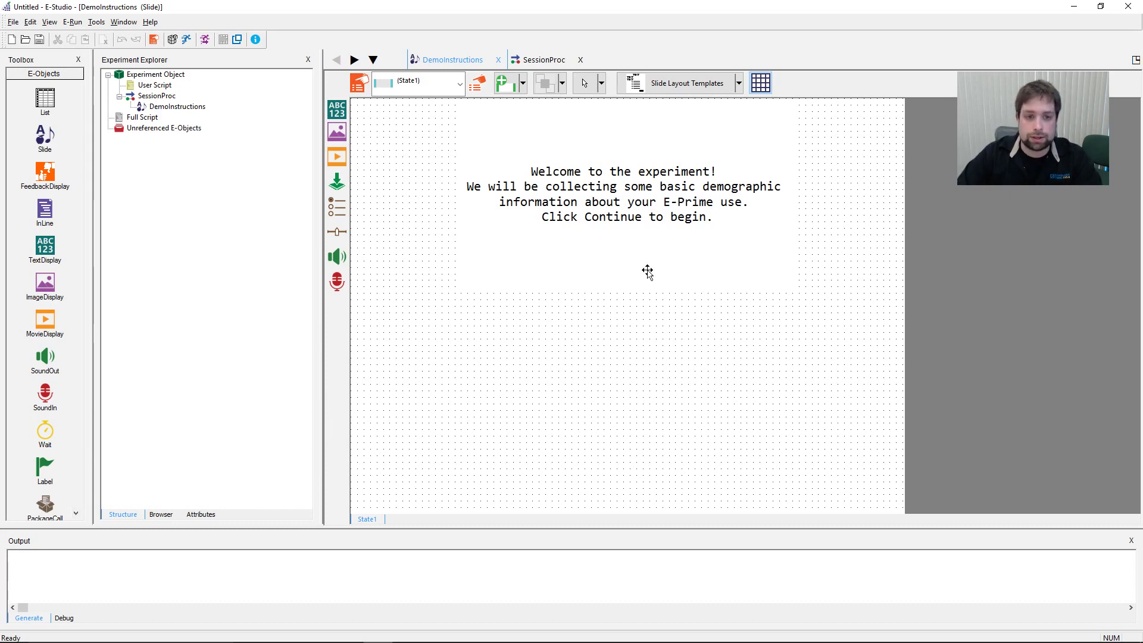
Step: Add a button object near the slide's lower-right corner, centered at about 85% X and 88% Y
{"action": "left_click", "coordinate": [337, 181]}
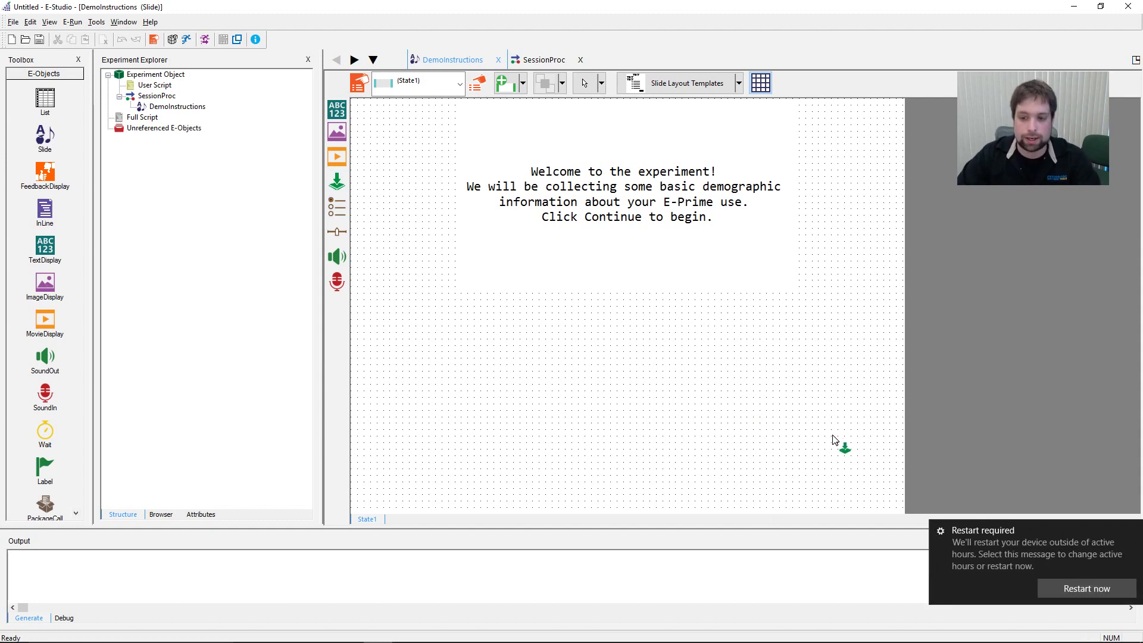
{"action": "left_click", "coordinate": [833, 464]}
{"action": "left_click_drag", "start_coordinate": [827, 471], "coordinate": [821, 470]}
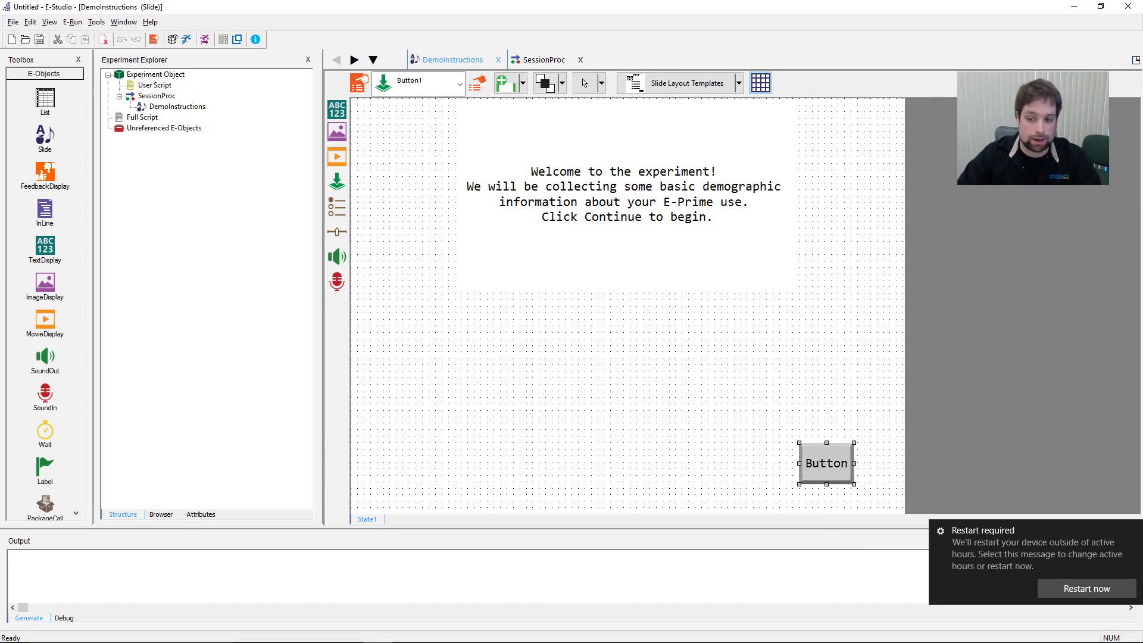
{"action": "left_click", "coordinate": [1133, 530]}
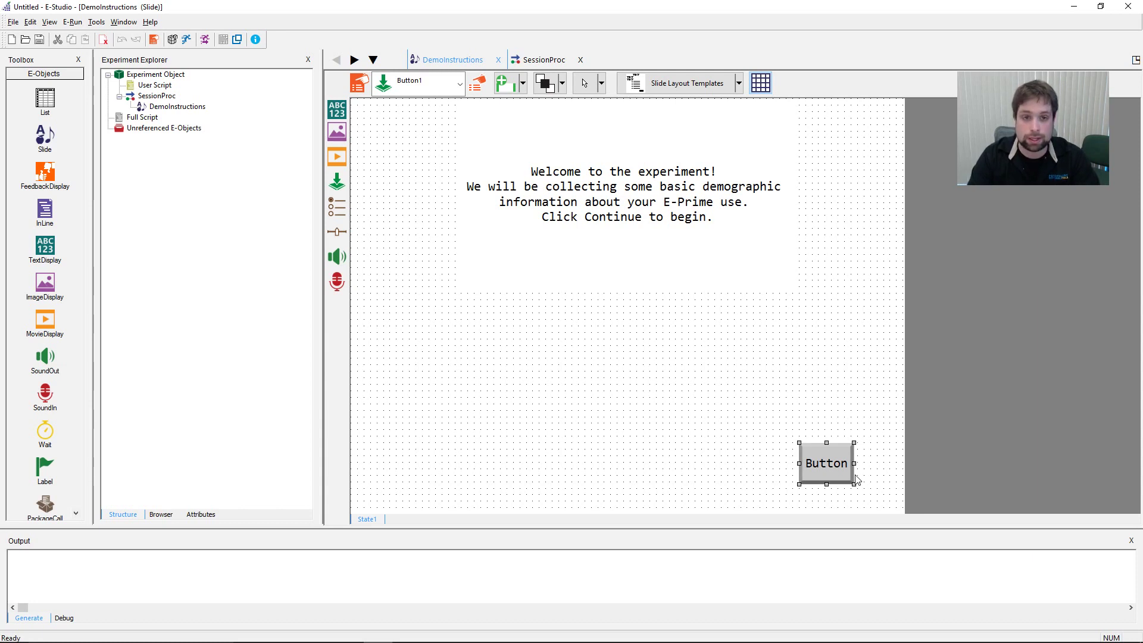
{"action": "left_click", "coordinate": [699, 463]}
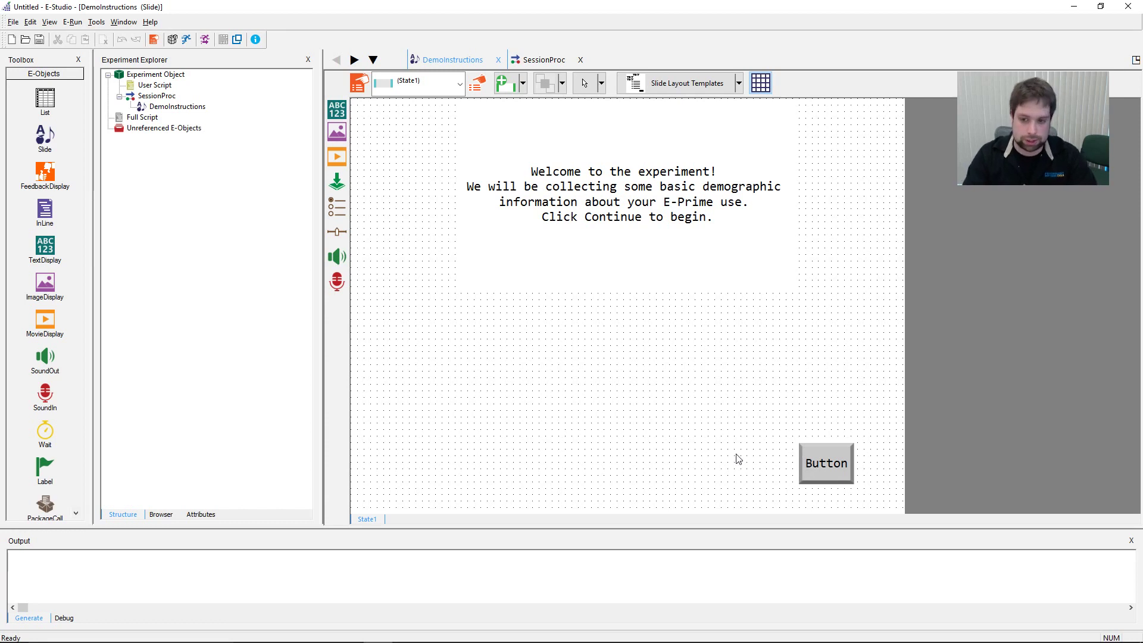
{"action": "left_click", "coordinate": [811, 469]}
{"action": "left_click", "coordinate": [609, 483]}
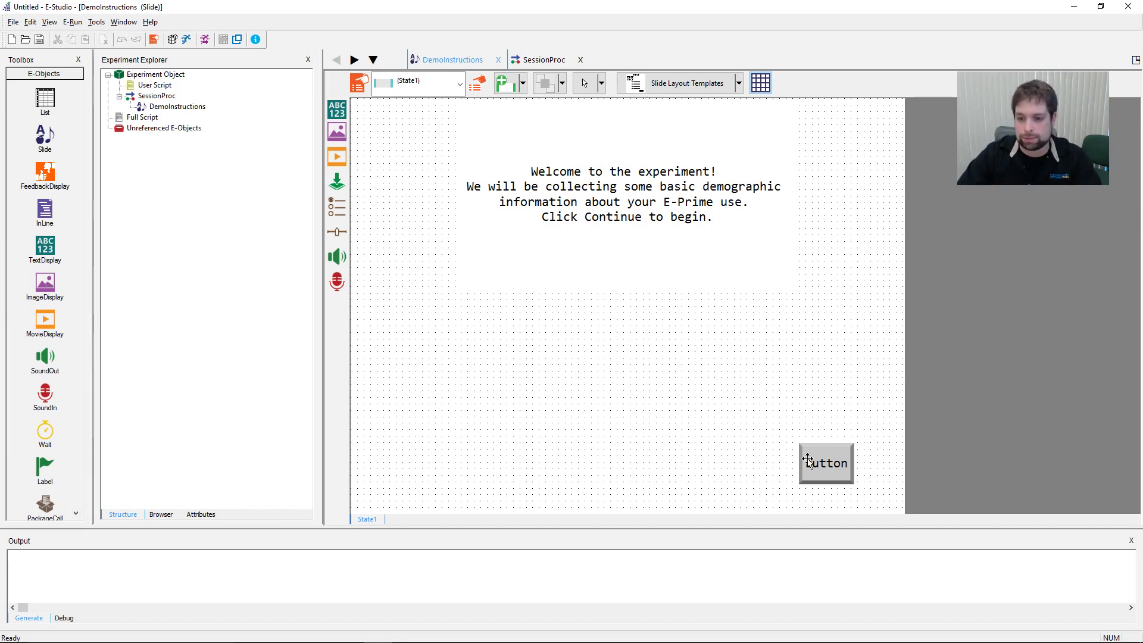
{"action": "mouse_move", "coordinate": [833, 459]}
{"action": "left_mouse_down"}
{"action": "mouse_move", "coordinate": [809, 437]}
{"action": "mouse_move", "coordinate": [830, 456]}
{"action": "left_mouse_up"}
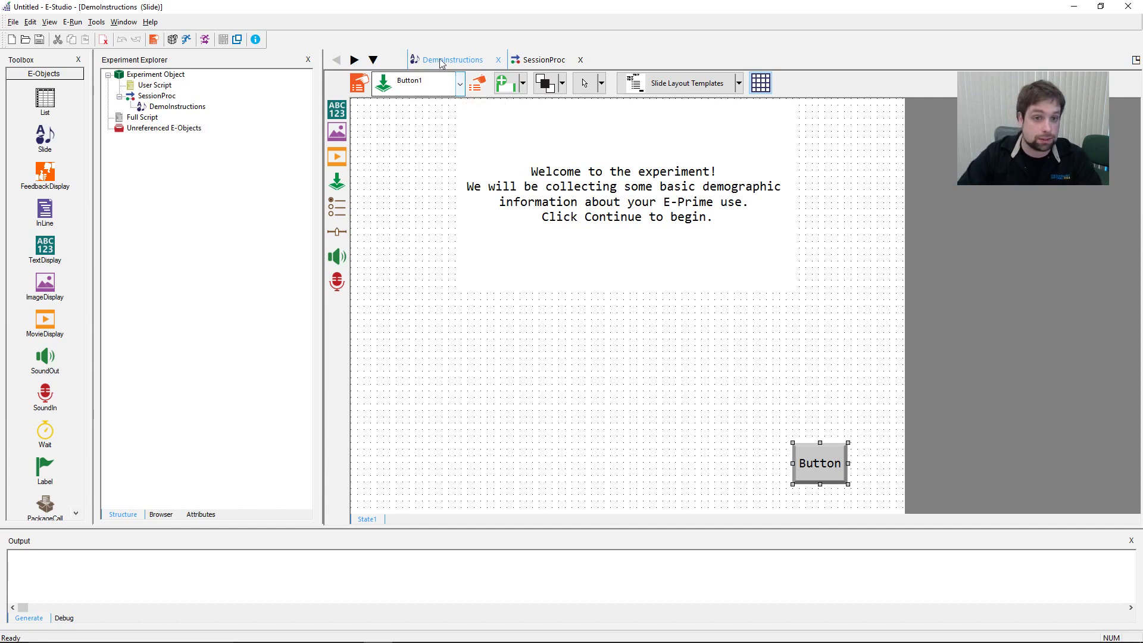
Step: Switch the slide's selected sub-object to Text1 and back to Button1, and open the button's properties
{"action": "left_click", "coordinate": [462, 84]}
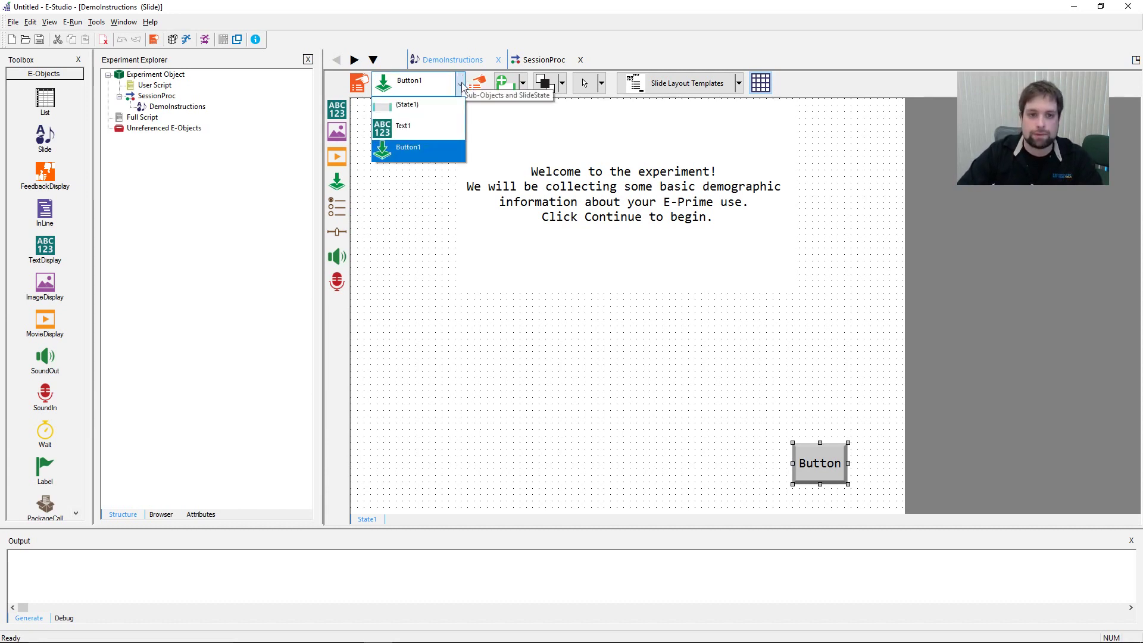
{"action": "left_click", "coordinate": [411, 123]}
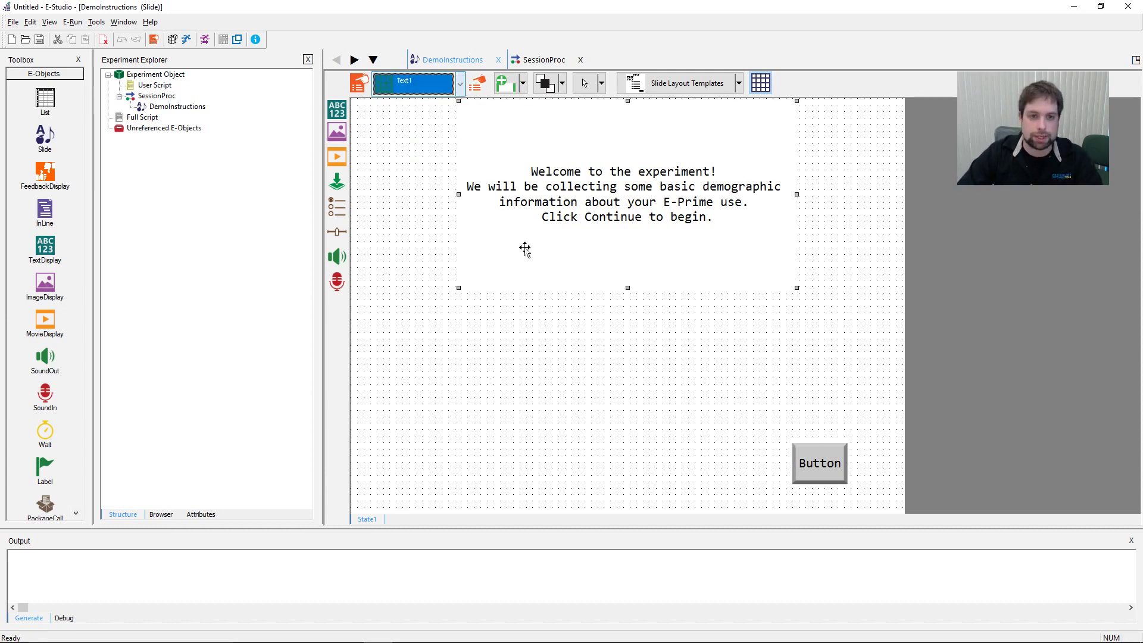
{"action": "left_click", "coordinate": [459, 84]}
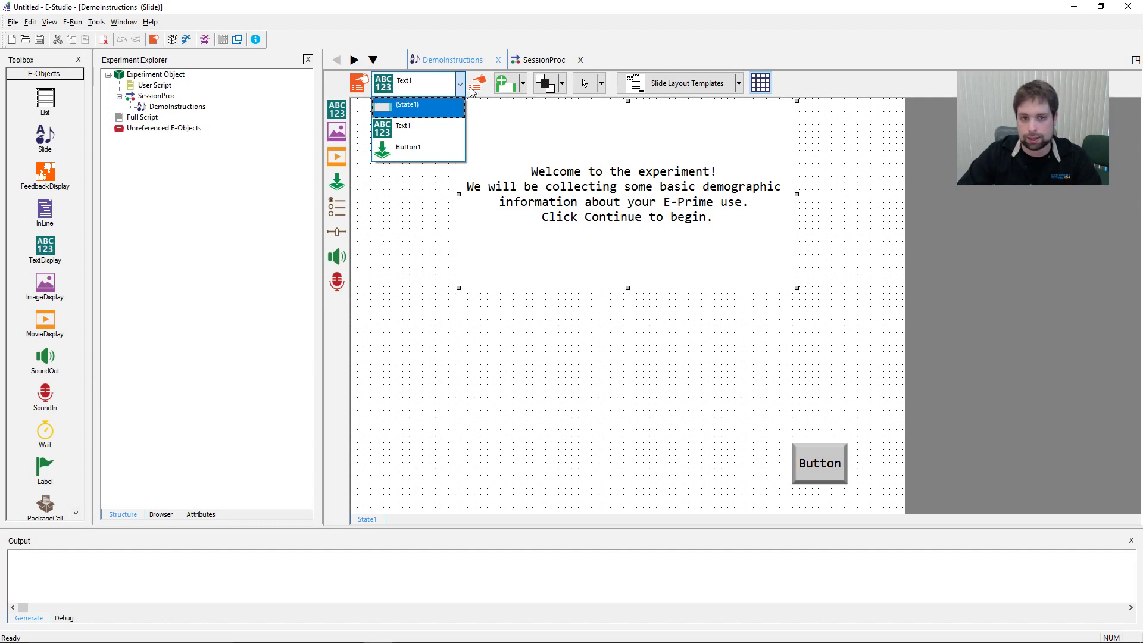
{"action": "left_click", "coordinate": [448, 157]}
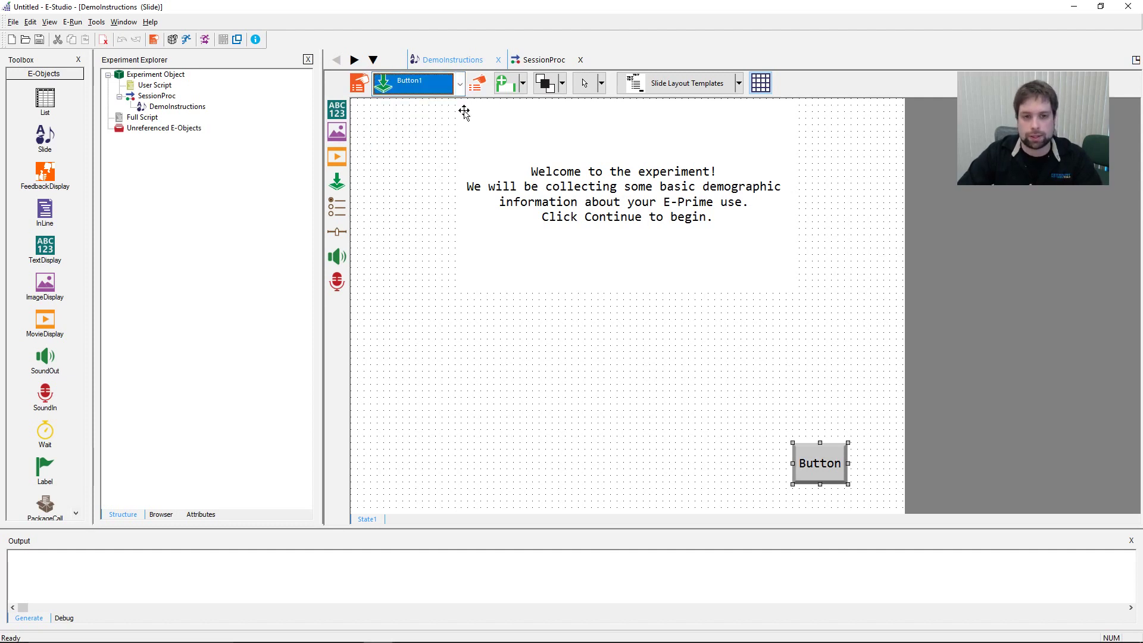
{"action": "left_click", "coordinate": [477, 83]}
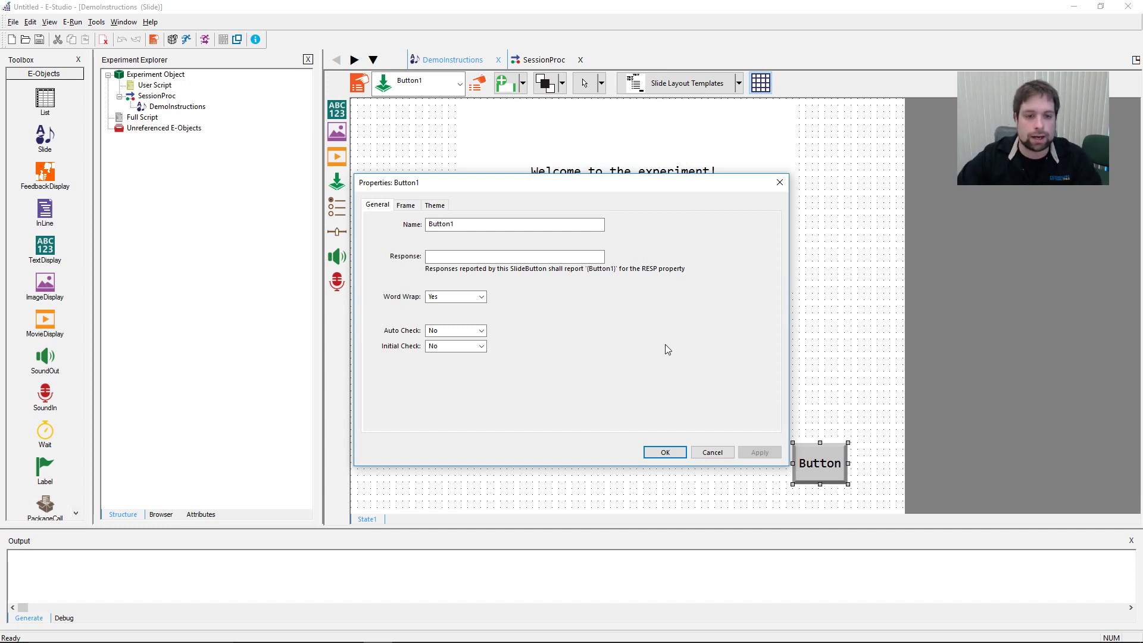
Step: Rename the button as Continue
{"action": "double_click", "coordinate": [505, 225]}
{"action": "left_click", "coordinate": [505, 225]}
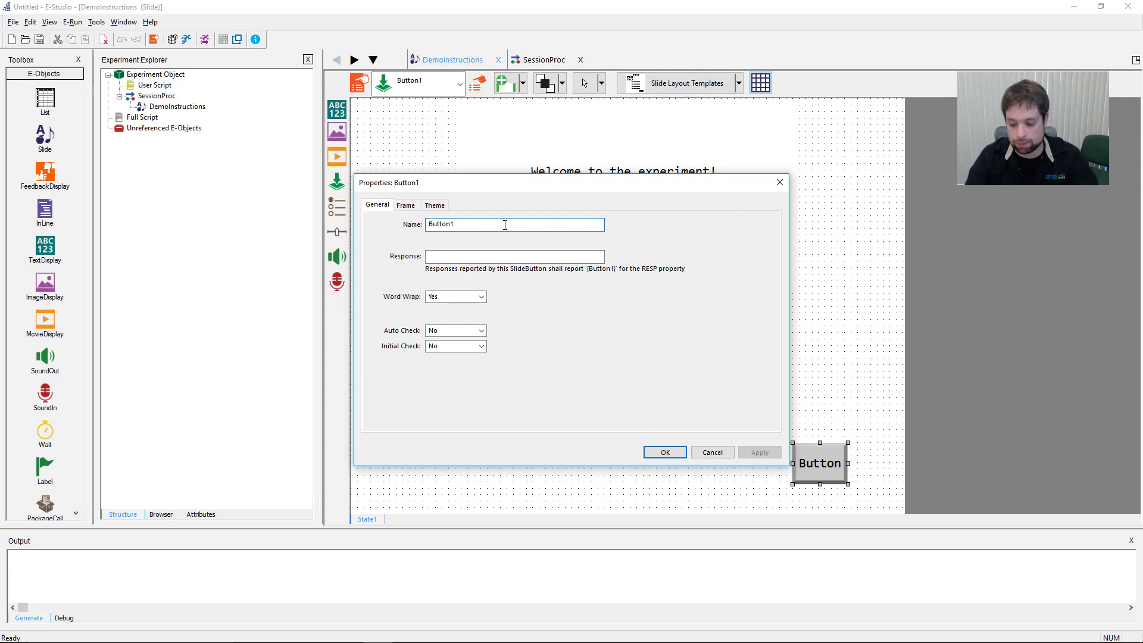
{"action": "double_click", "coordinate": [504, 225]}
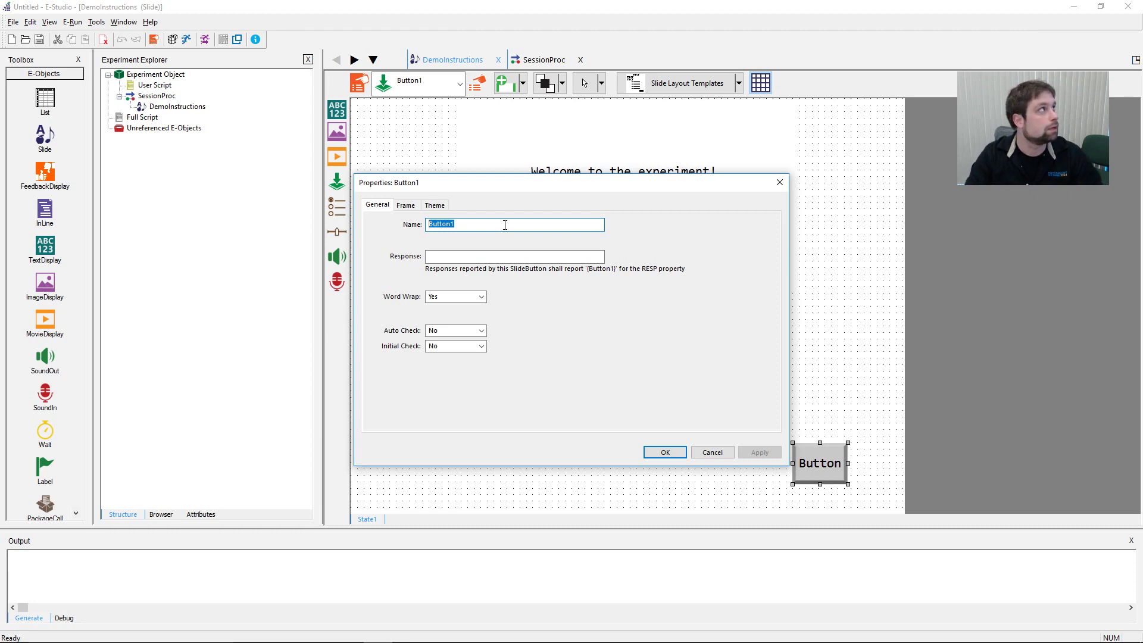
{"action": "type", "text": "Continue"}
{"action": "key", "text": "BackSpace"}
{"action": "key", "text": "BackSpace"}
{"action": "key", "text": "BackSpace"}
{"action": "key", "text": "BackSpace"}
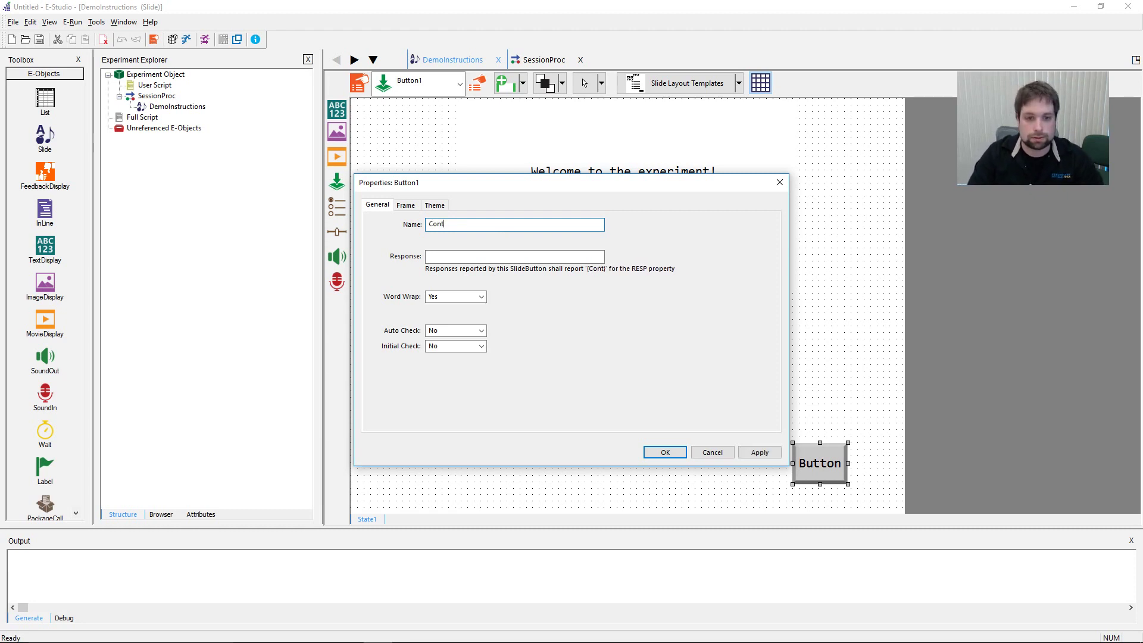
{"action": "type", "text": "inue"}
Step: Try 1 and Next as the button's Response value, clearing the entry each time
{"action": "left_click", "coordinate": [541, 256]}
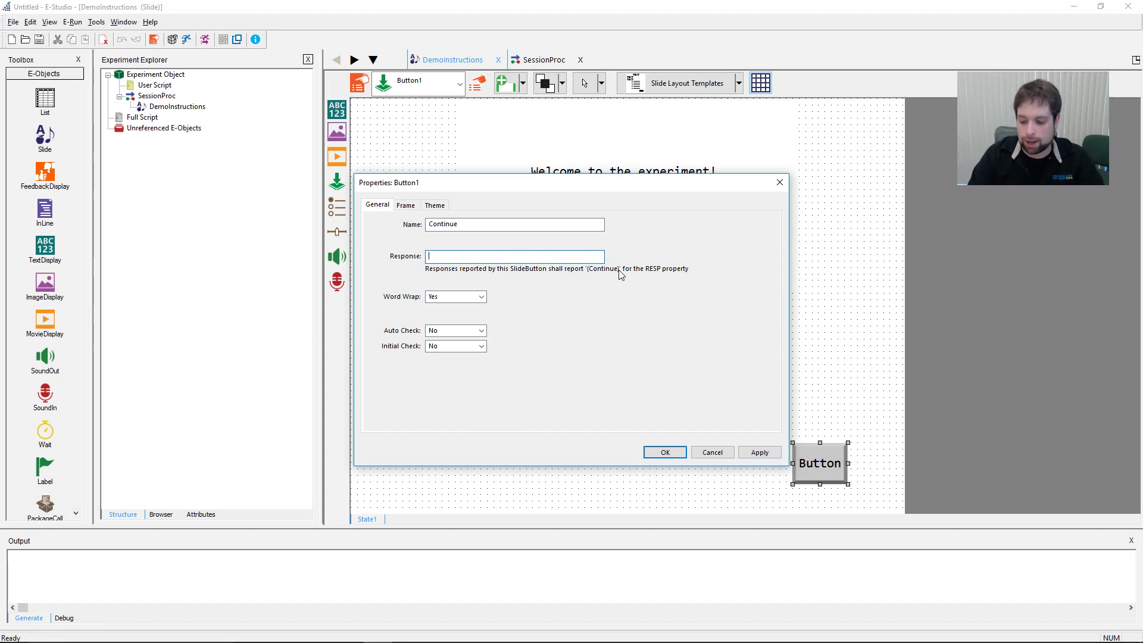
{"action": "type", "text": "1"}
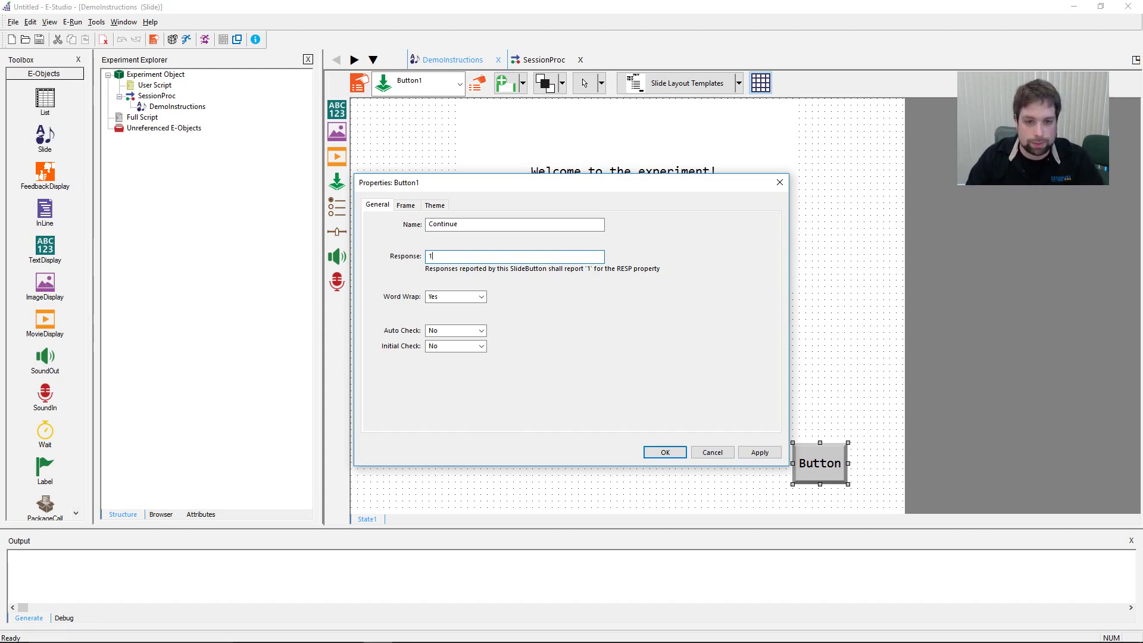
{"action": "key", "text": "BackSpace"}
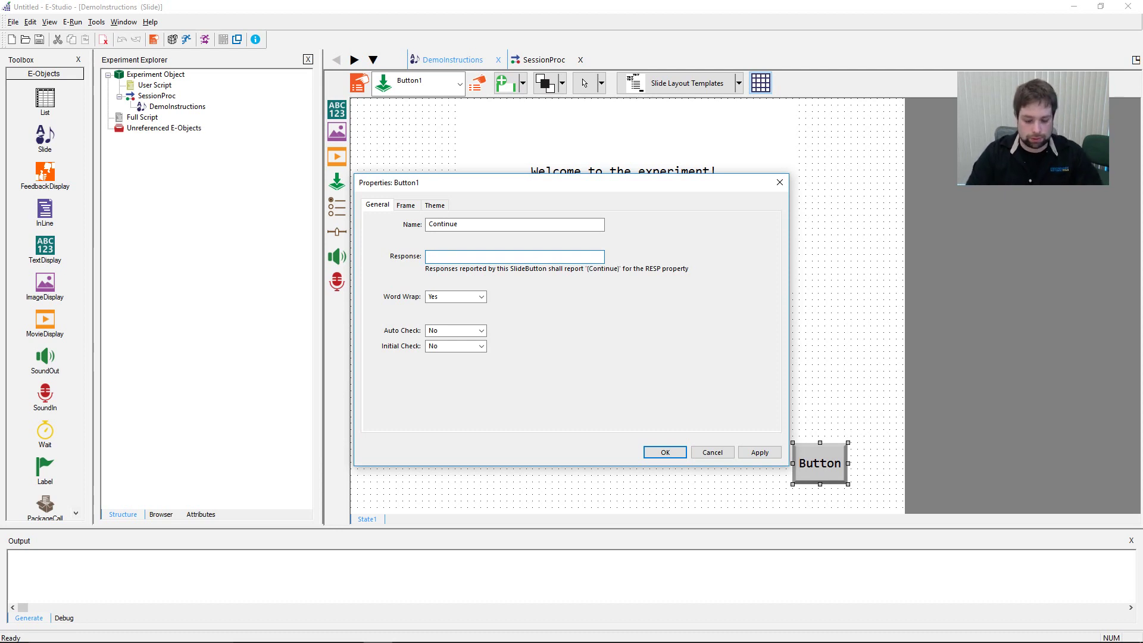
{"action": "type", "text": "Next"}
{"action": "key", "text": "BackSpace"}
{"action": "key", "text": "BackSpace"}
{"action": "key", "text": "BackSpace"}
{"action": "key", "text": "BackSpace"}
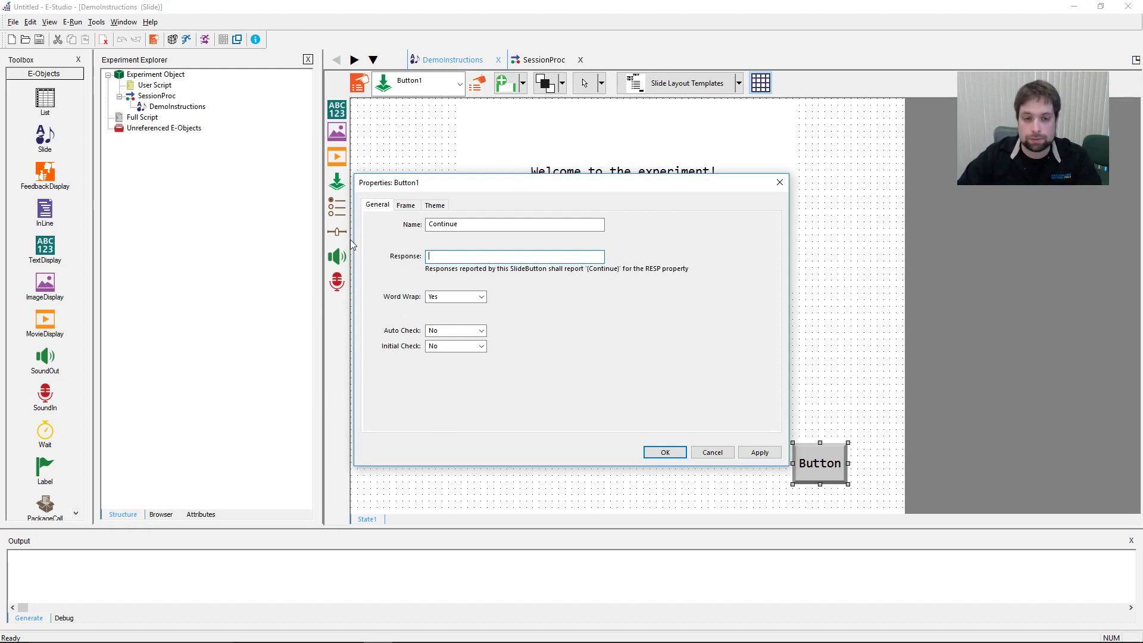
Step: Set the Continue button's text to Continue for the Normal circumstance and apply it
{"action": "left_click", "coordinate": [404, 206]}
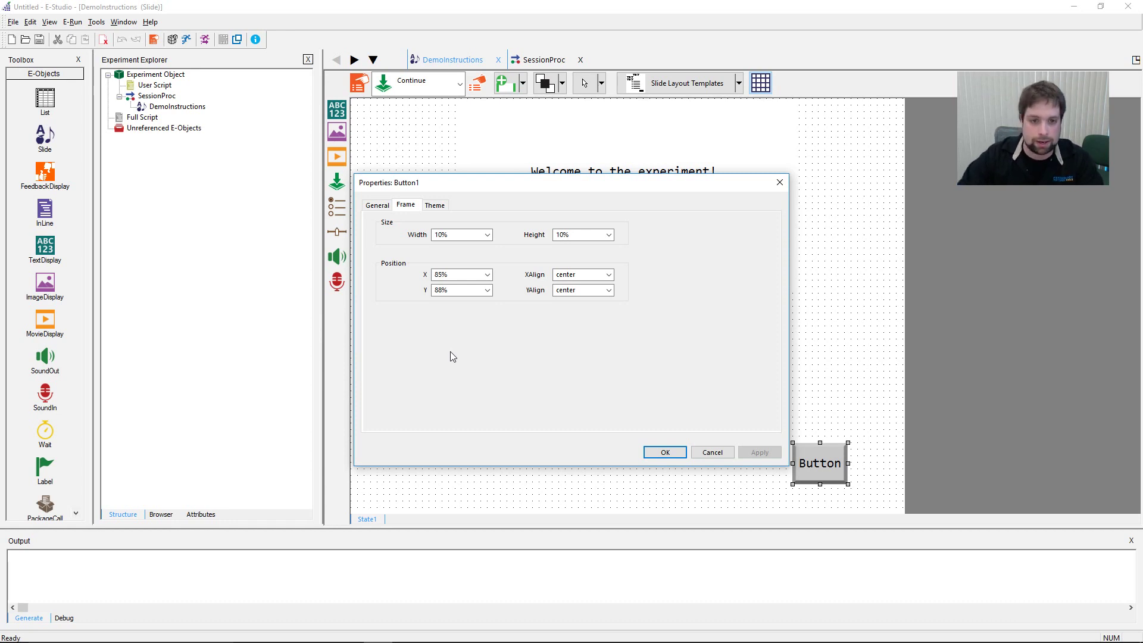
{"action": "left_click", "coordinate": [435, 205]}
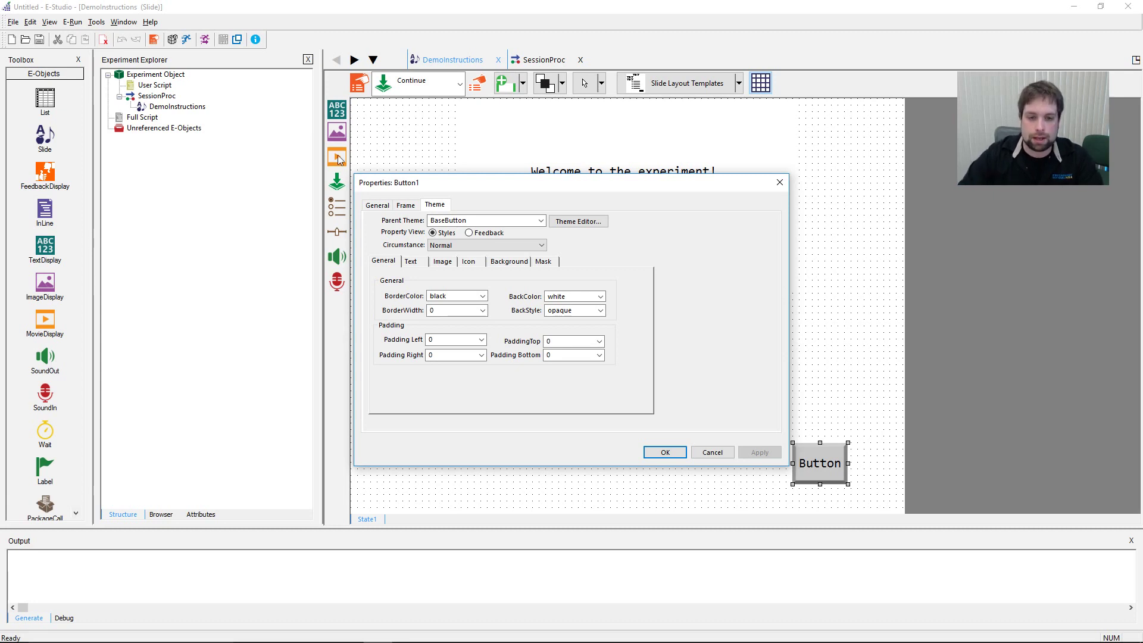
{"action": "left_click", "coordinate": [530, 246]}
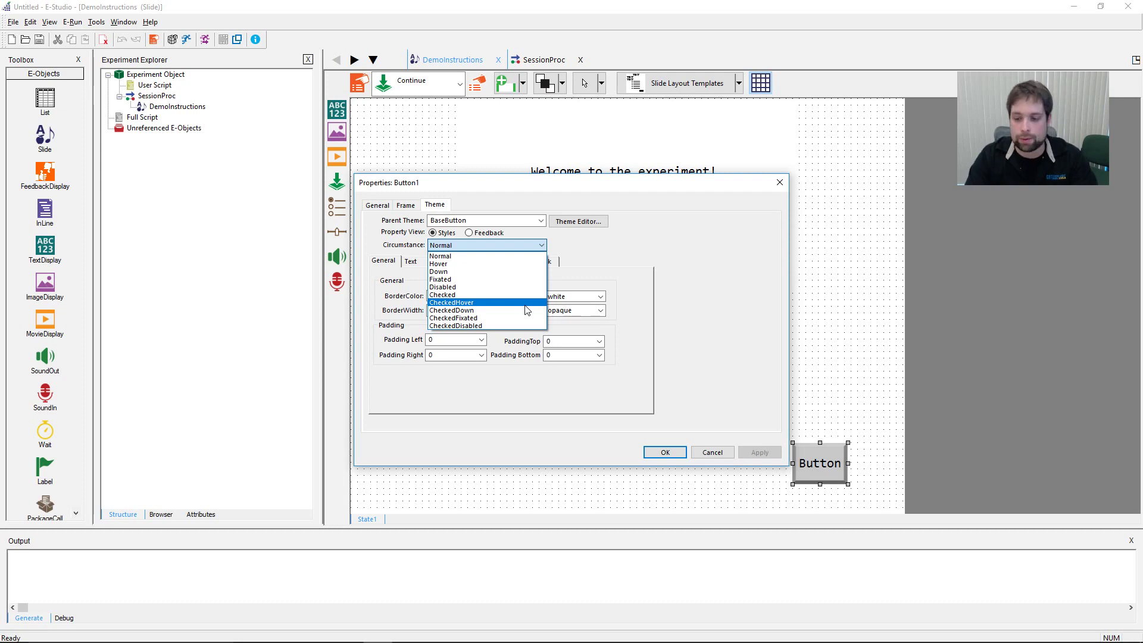
{"action": "left_click", "coordinate": [468, 256]}
{"action": "left_click", "coordinate": [409, 263]}
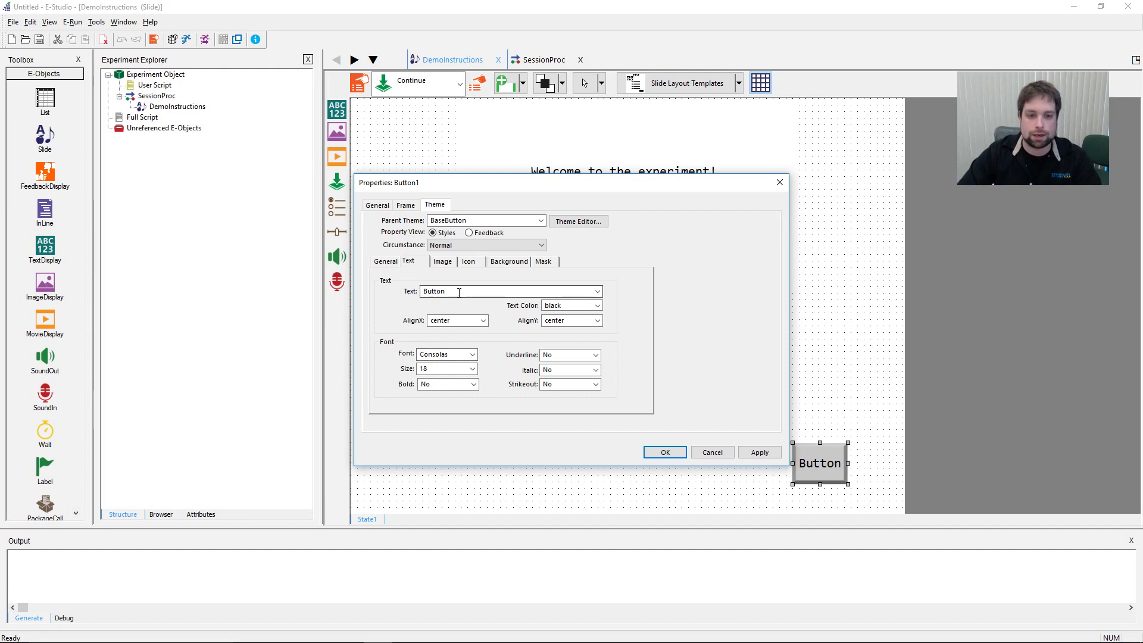
{"action": "double_click", "coordinate": [434, 291]}
{"action": "type", "text": "Continue"}
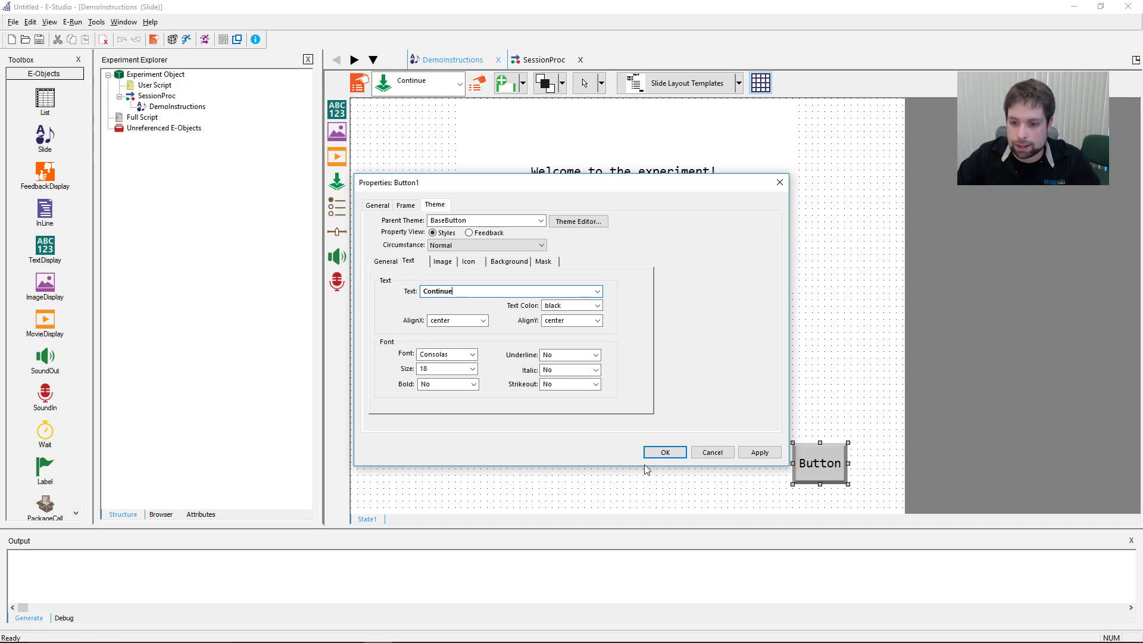
{"action": "left_click", "coordinate": [758, 453]}
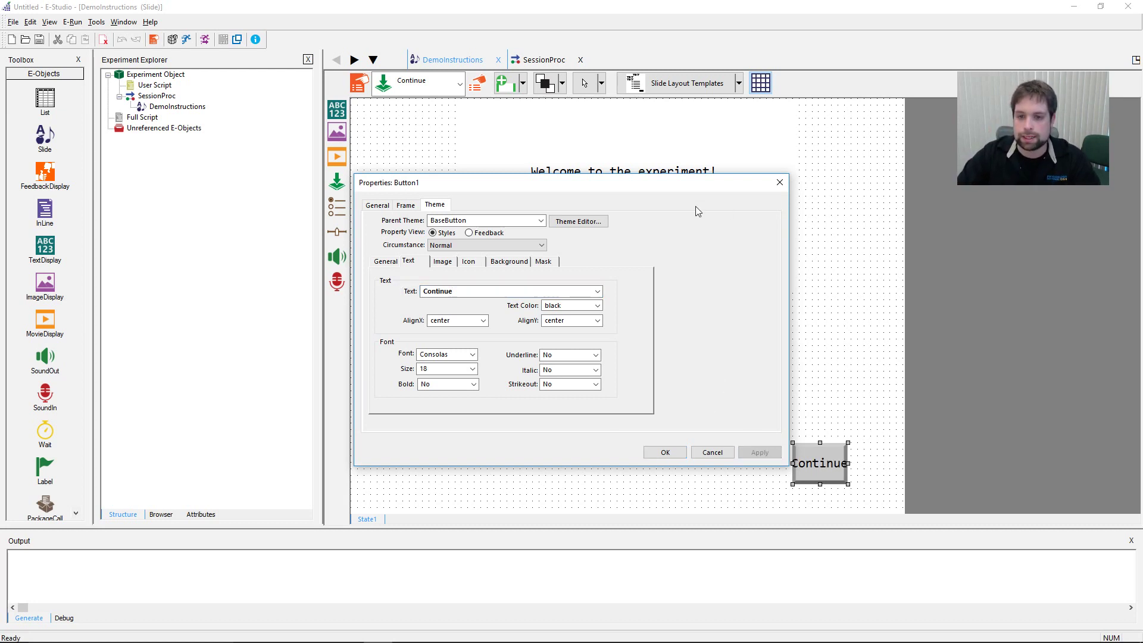
Step: Set the Continue button's frame width to 15%
{"action": "left_click_drag", "start_coordinate": [700, 188], "coordinate": [697, 151]}
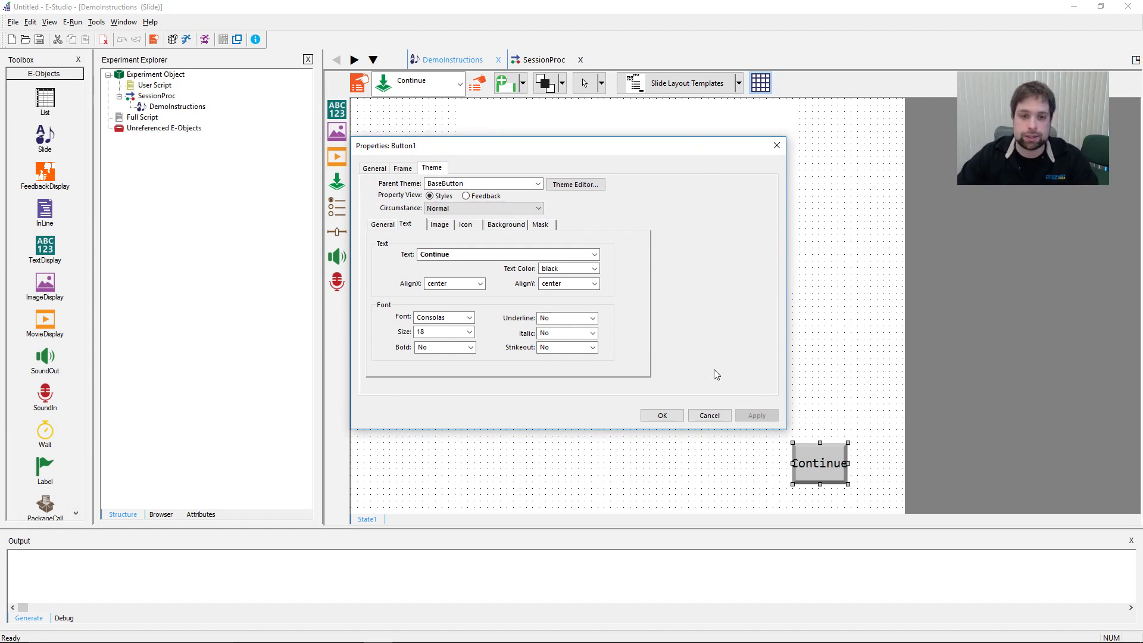
{"action": "left_click", "coordinate": [403, 169]}
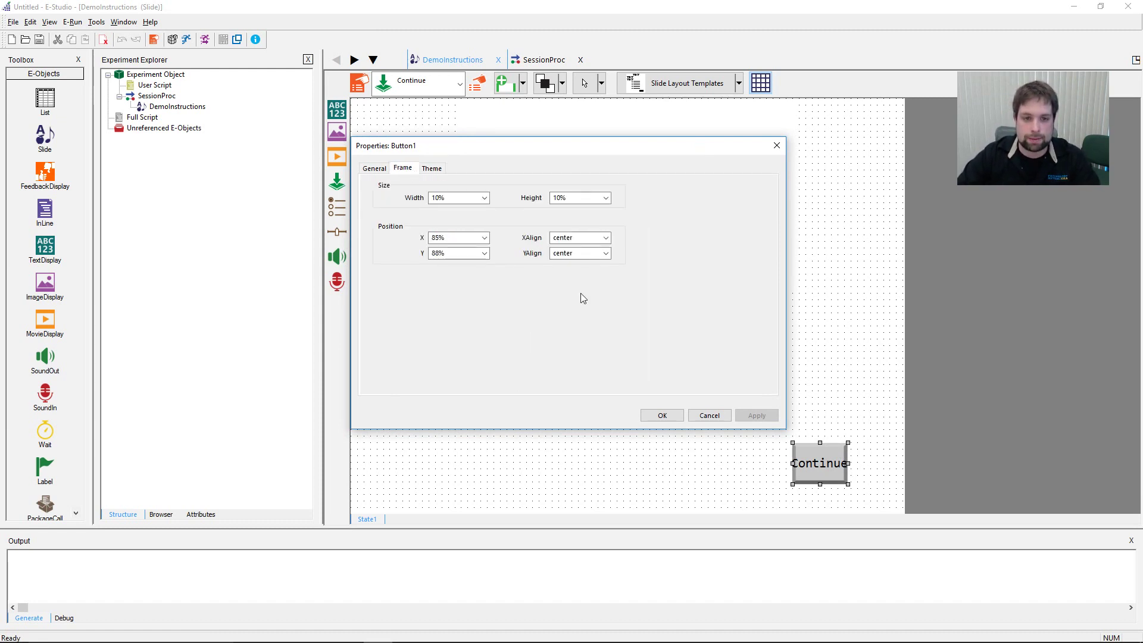
{"action": "left_click", "coordinate": [485, 198]}
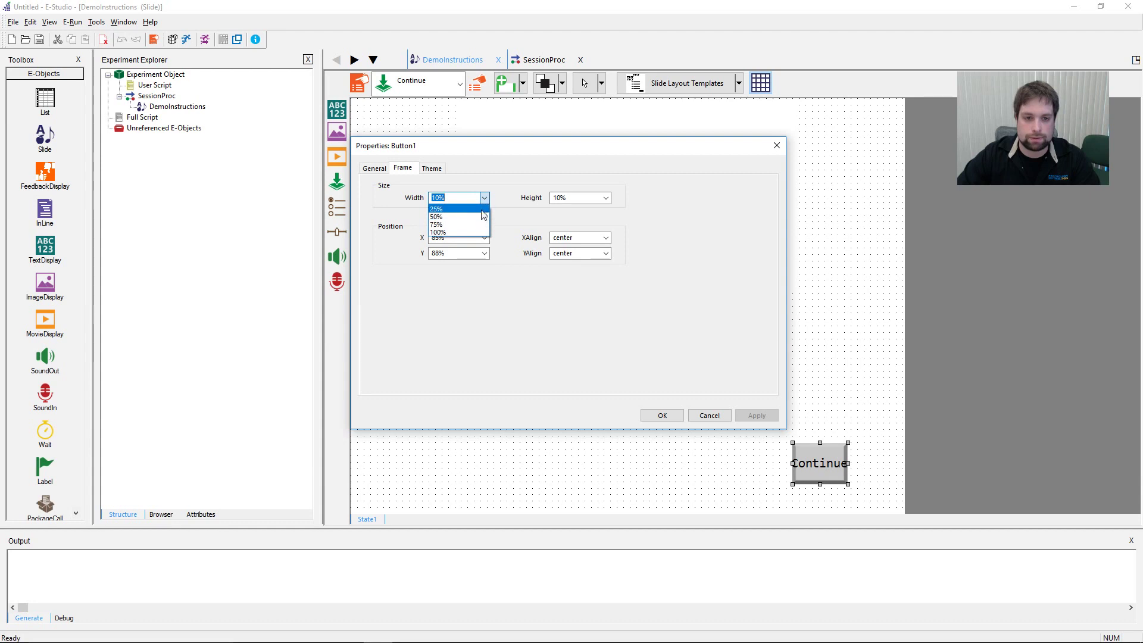
{"action": "left_click", "coordinate": [459, 199]}
{"action": "left_click", "coordinate": [441, 198]}
{"action": "key", "text": "BackSpace"}
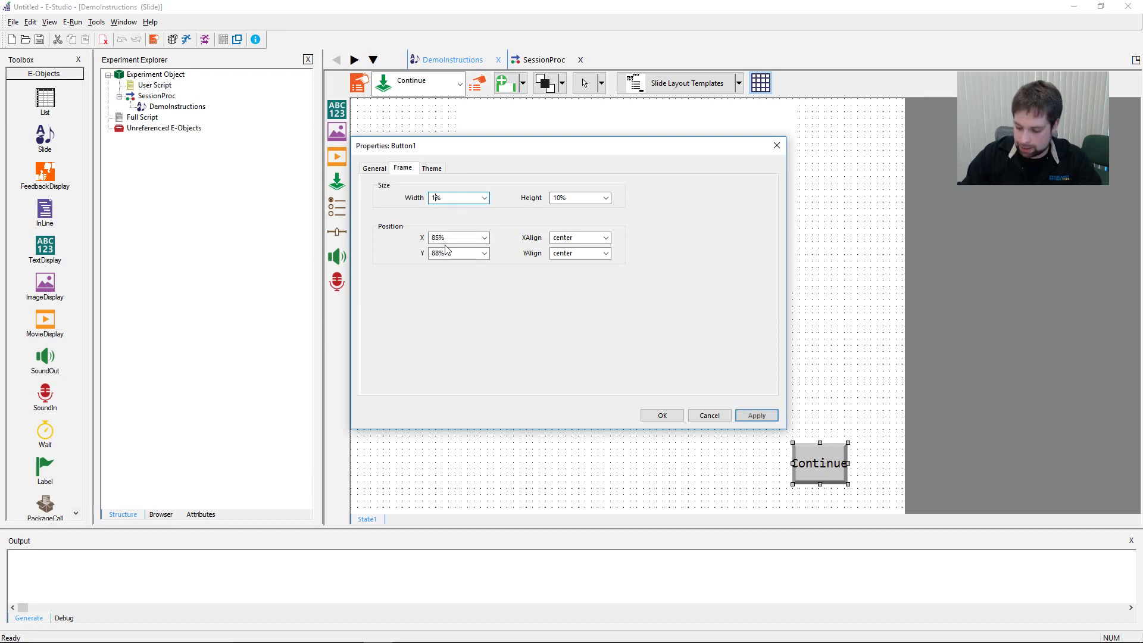
{"action": "type", "text": "5"}
{"action": "key", "text": "Return"}
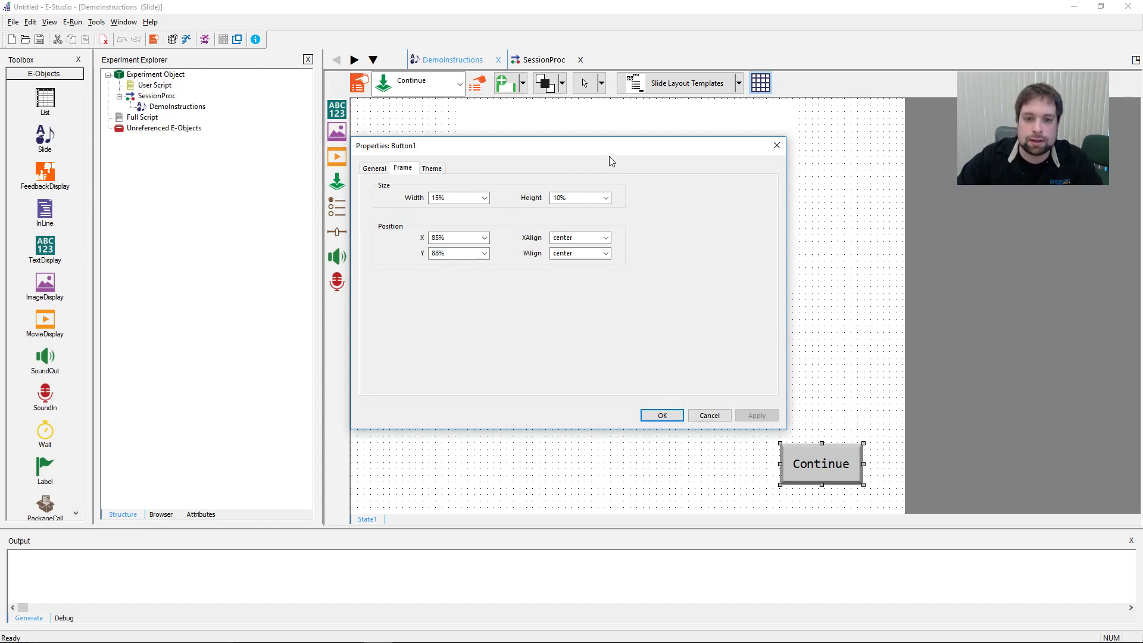
Step: Try "I pressed the button" as the button's text for the Down circumstance
{"action": "left_click_drag", "start_coordinate": [612, 161], "coordinate": [661, 211]}
{"action": "left_click", "coordinate": [480, 218]}
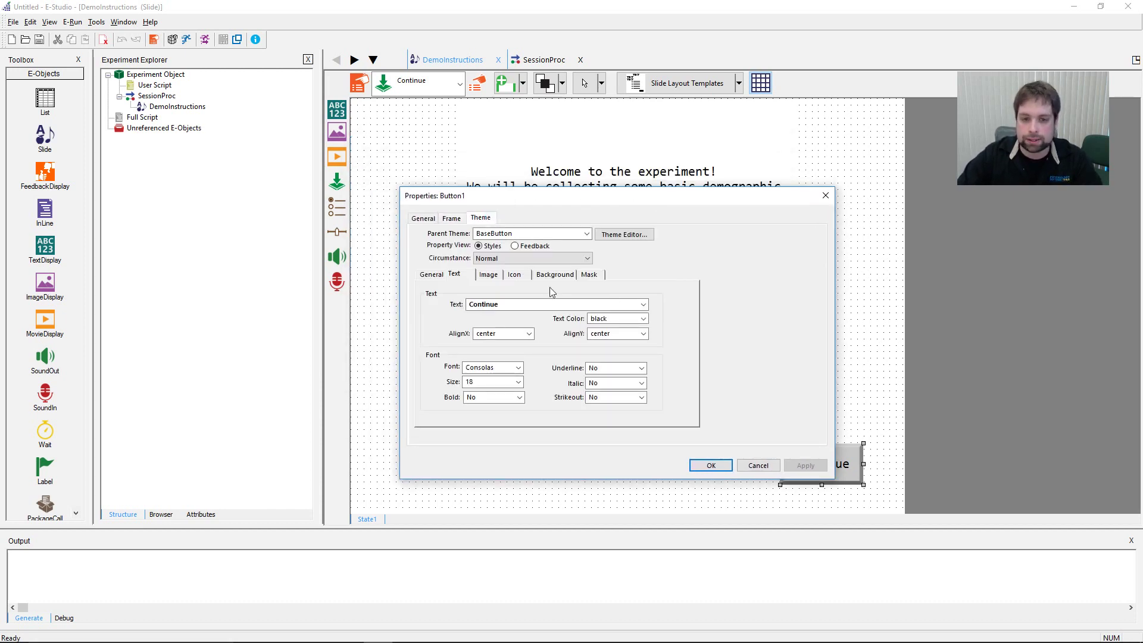
{"action": "left_click", "coordinate": [552, 257]}
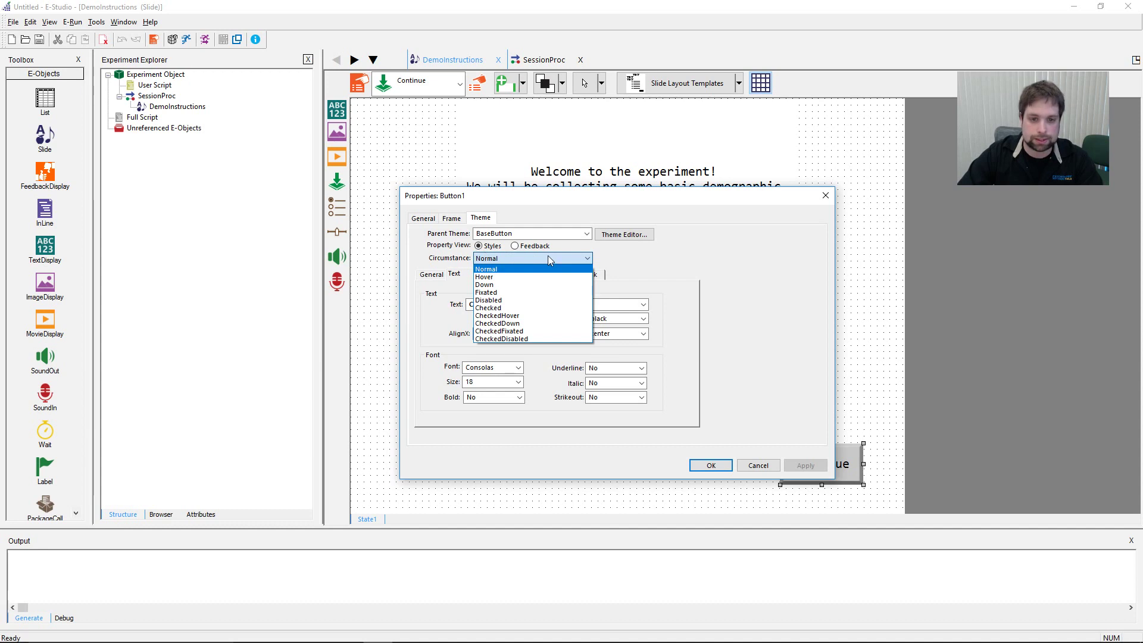
{"action": "left_click", "coordinate": [559, 285]}
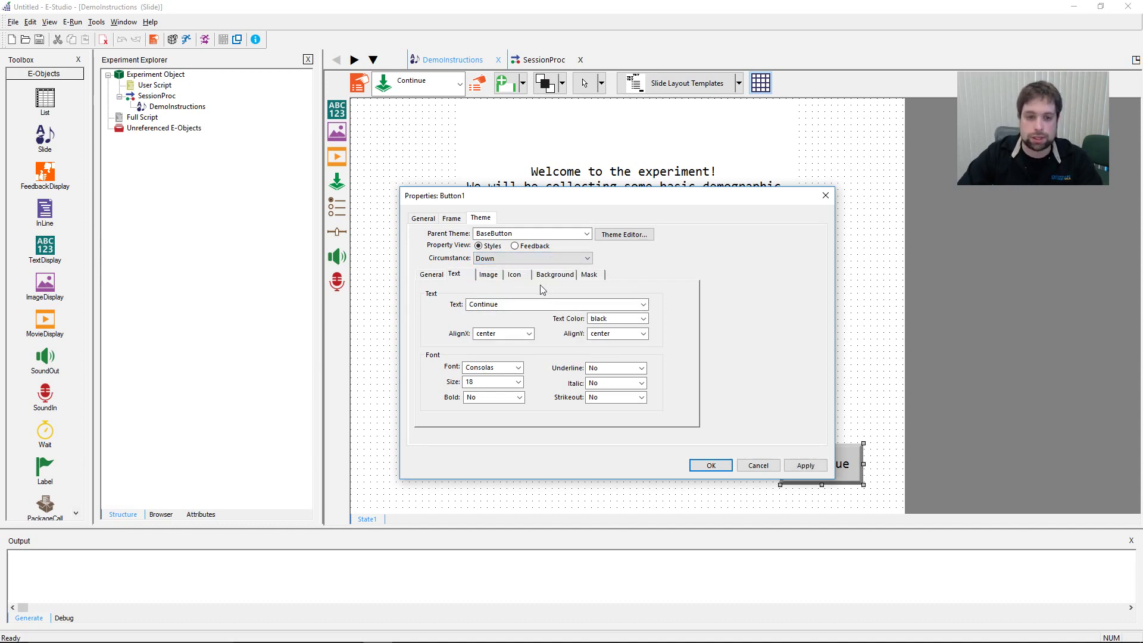
{"action": "left_click", "coordinate": [533, 305]}
{"action": "left_click_drag", "start_coordinate": [533, 306], "coordinate": [472, 293]}
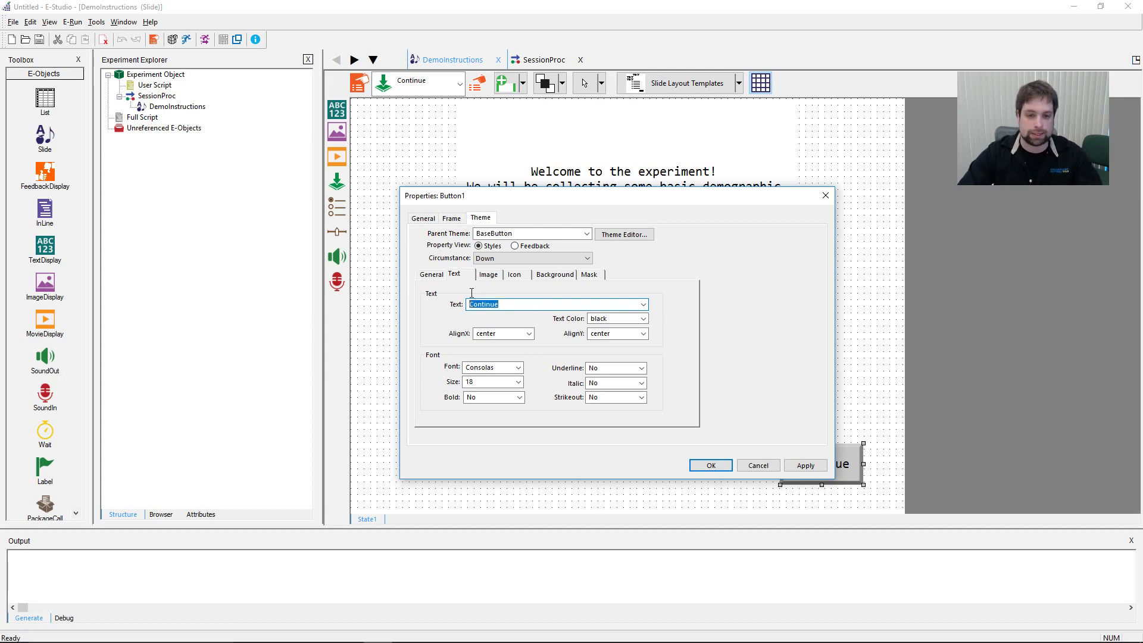
{"action": "type", "text": "I presse"}
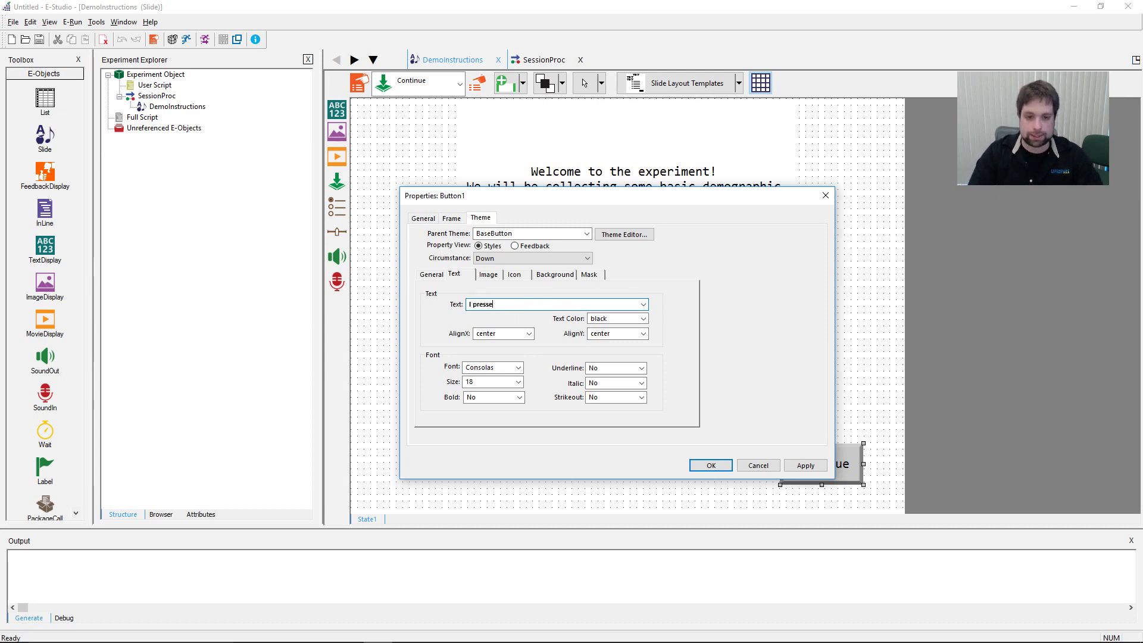
{"action": "type", "text": "d the button"}
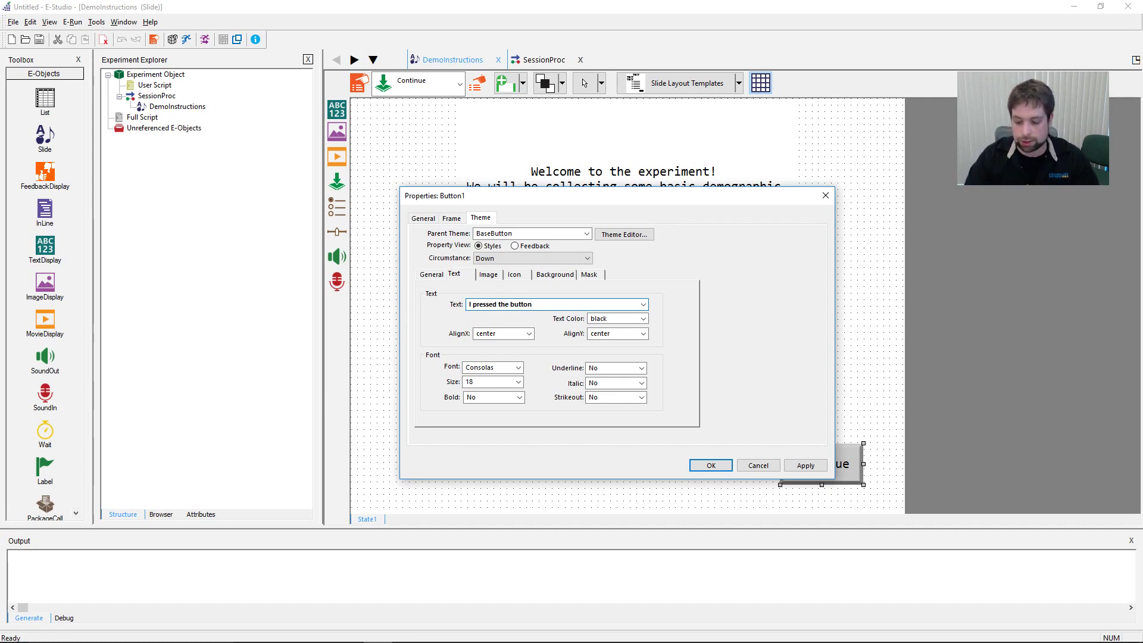
Step: Set the button's Down circumstance text to Continue, accept the button properties, and reselect the button on the slide
{"action": "key", "text": "ctrl+shift+Left"}
{"action": "key", "text": "ctrl+shift+Left"}
{"action": "key", "text": "ctrl+shift+Left"}
{"action": "key", "text": "ctrl+shift+Left"}
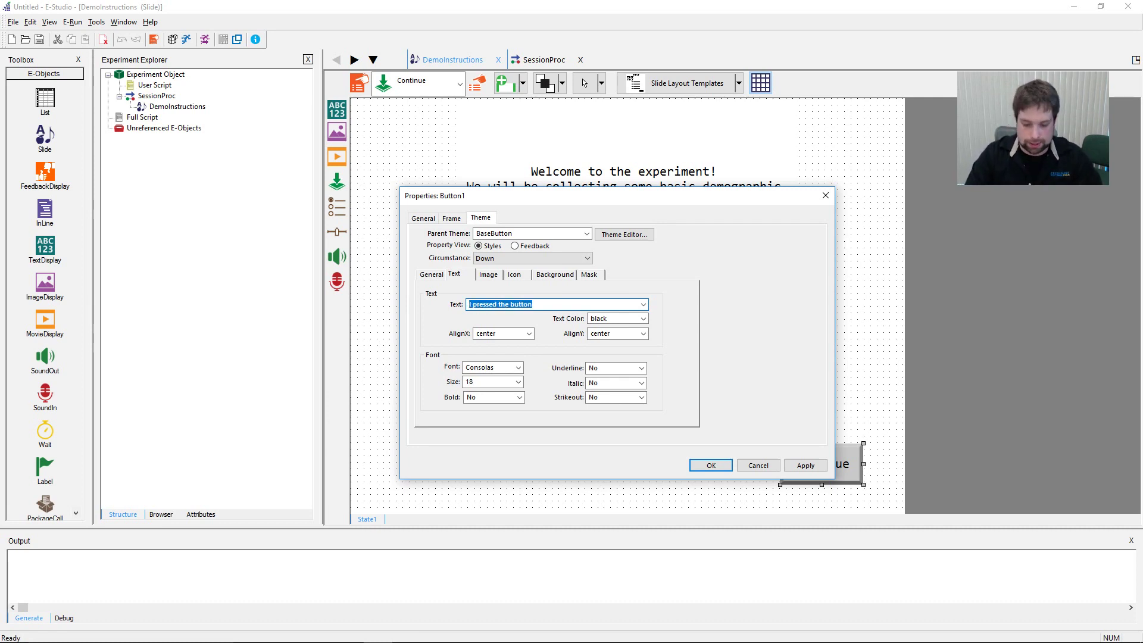
{"action": "type", "text": "Continue"}
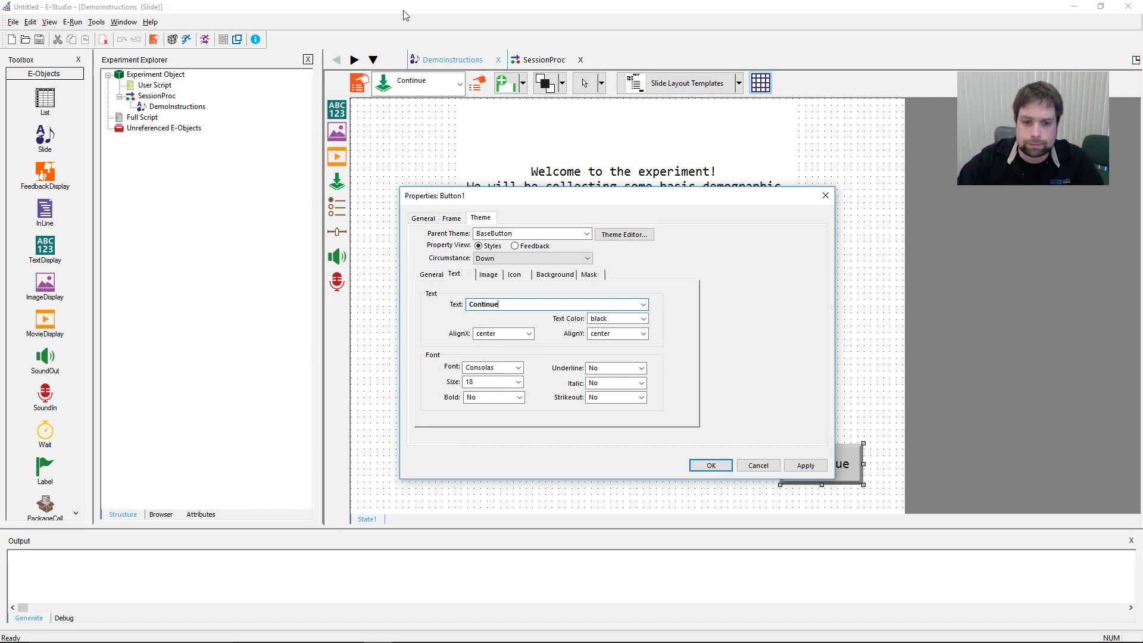
{"action": "left_click", "coordinate": [805, 465]}
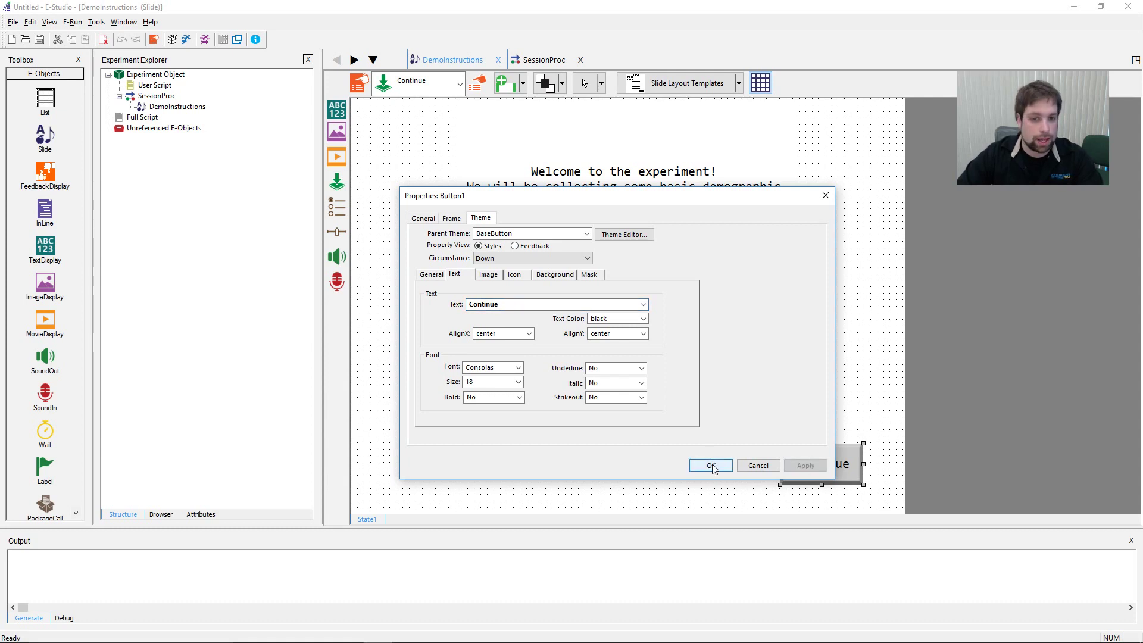
{"action": "left_click", "coordinate": [710, 465]}
{"action": "left_click", "coordinate": [587, 414]}
{"action": "left_click", "coordinate": [828, 473]}
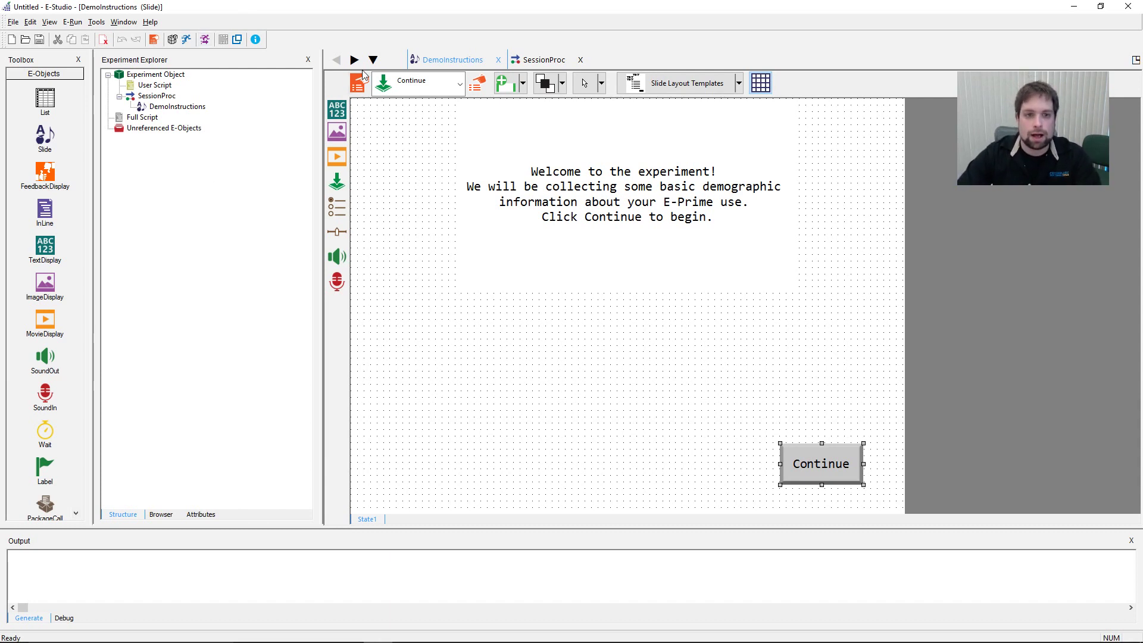
Step: Set the DemoInstructions slide's duration to (infinite)
{"action": "left_click", "coordinate": [359, 83]}
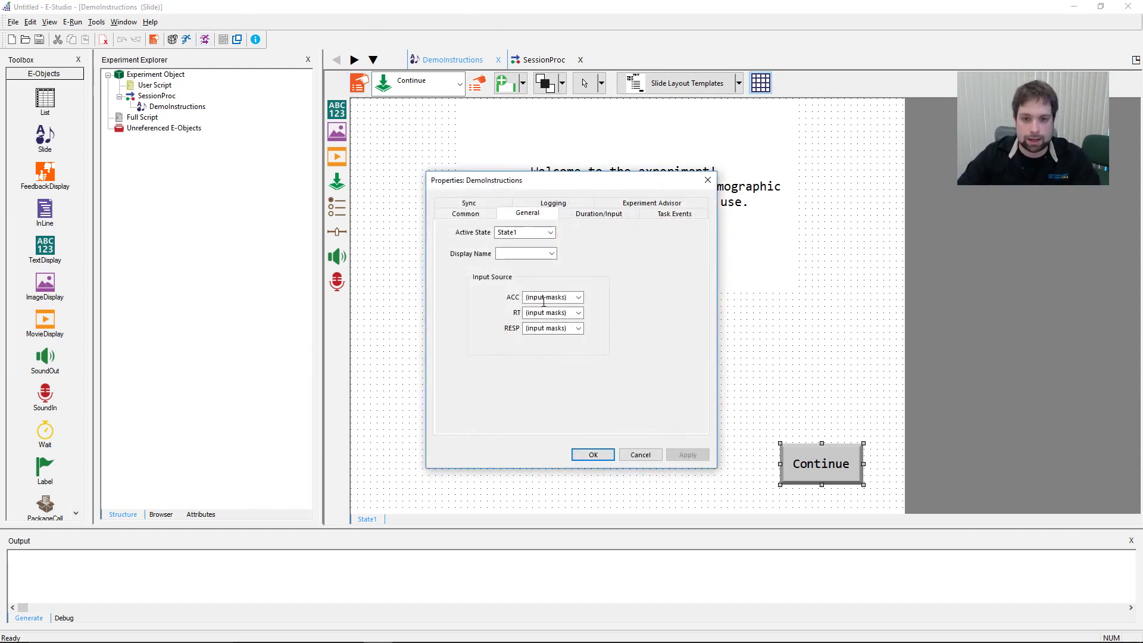
{"action": "left_click", "coordinate": [576, 214]}
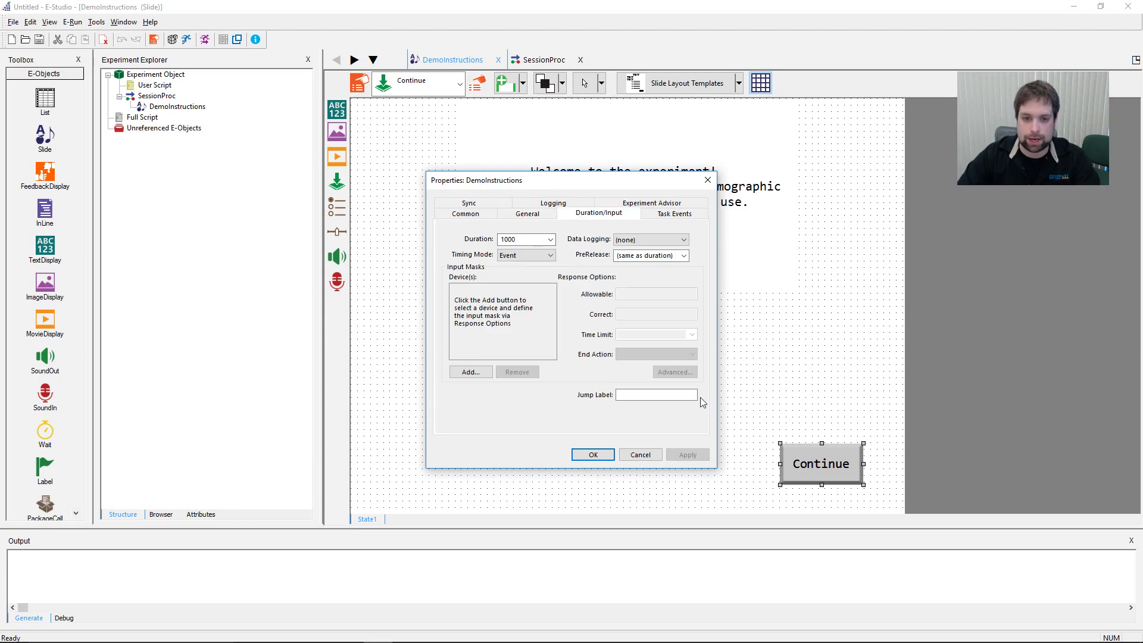
{"action": "left_click", "coordinate": [550, 240]}
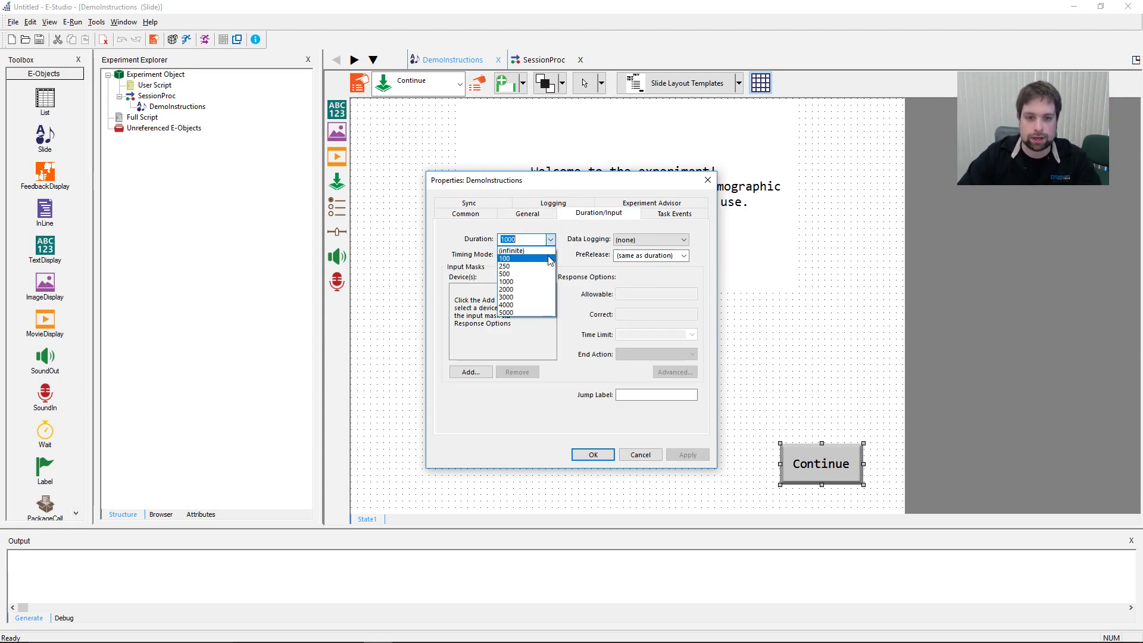
{"action": "left_click", "coordinate": [512, 251]}
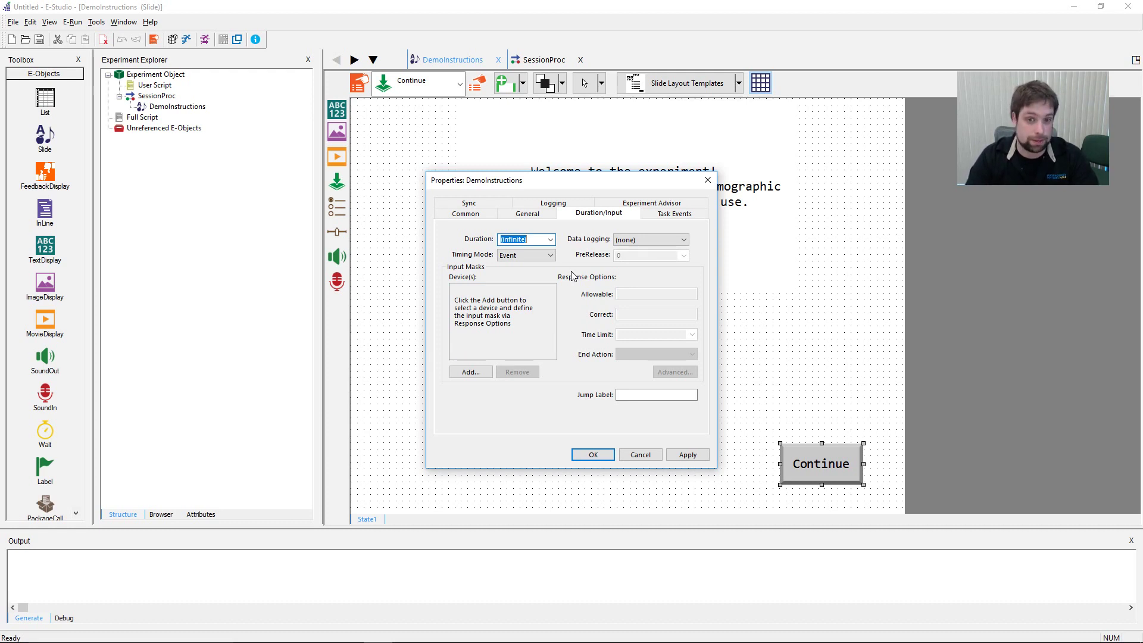
{"action": "left_click", "coordinate": [542, 239]}
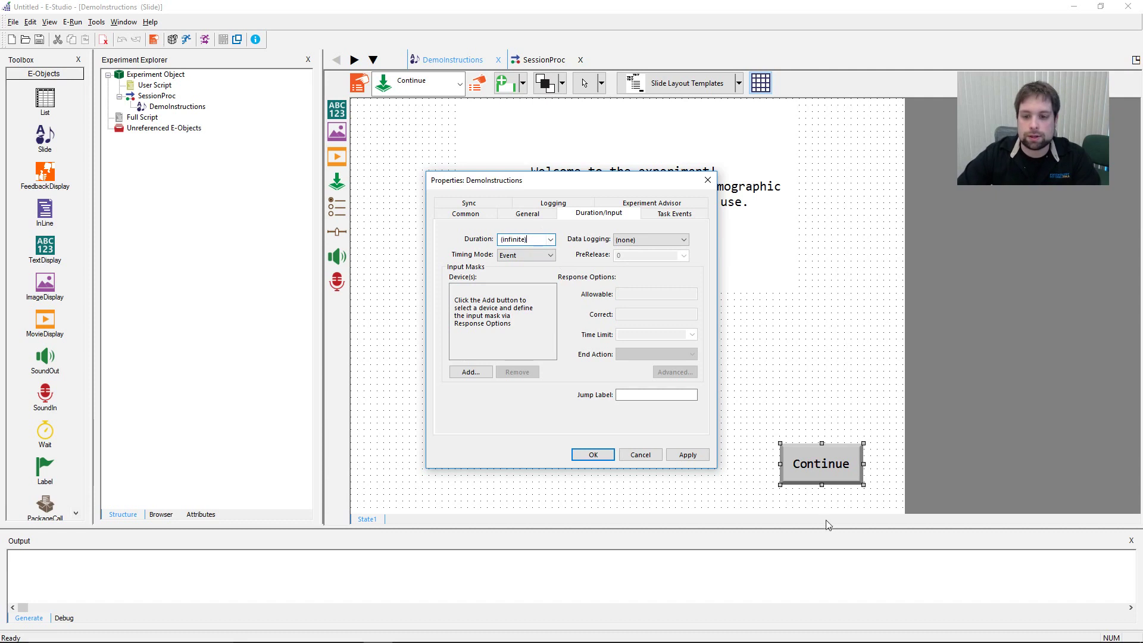
Step: Add a Button input device to the DemoInstructions slide, keeping its default allowable responses
{"action": "left_click", "coordinate": [470, 372]}
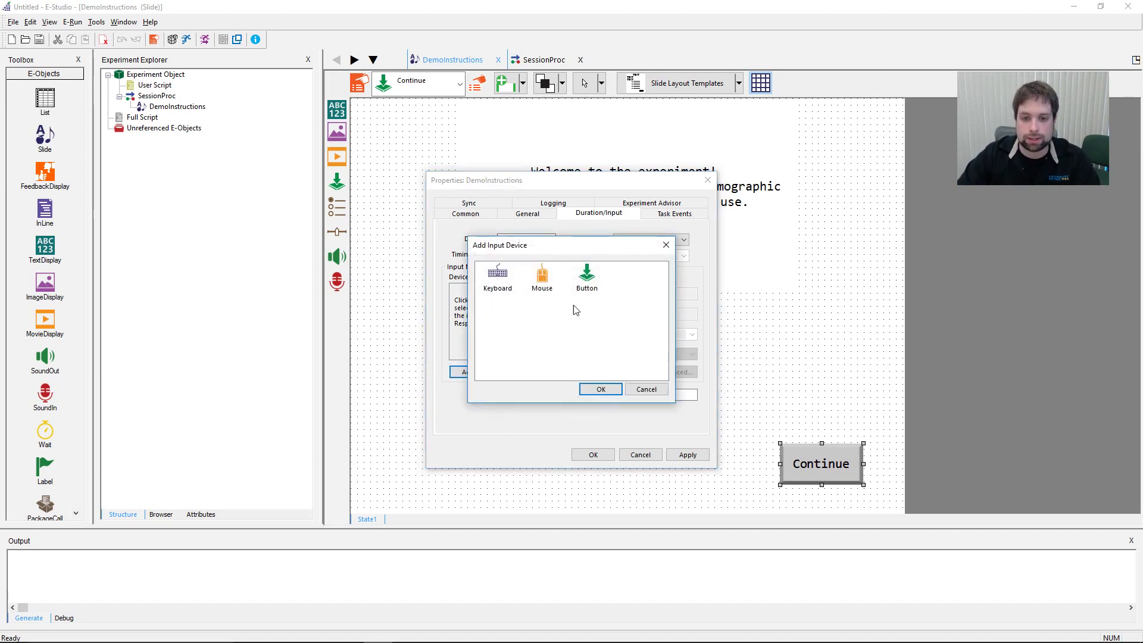
{"action": "left_click", "coordinate": [589, 278]}
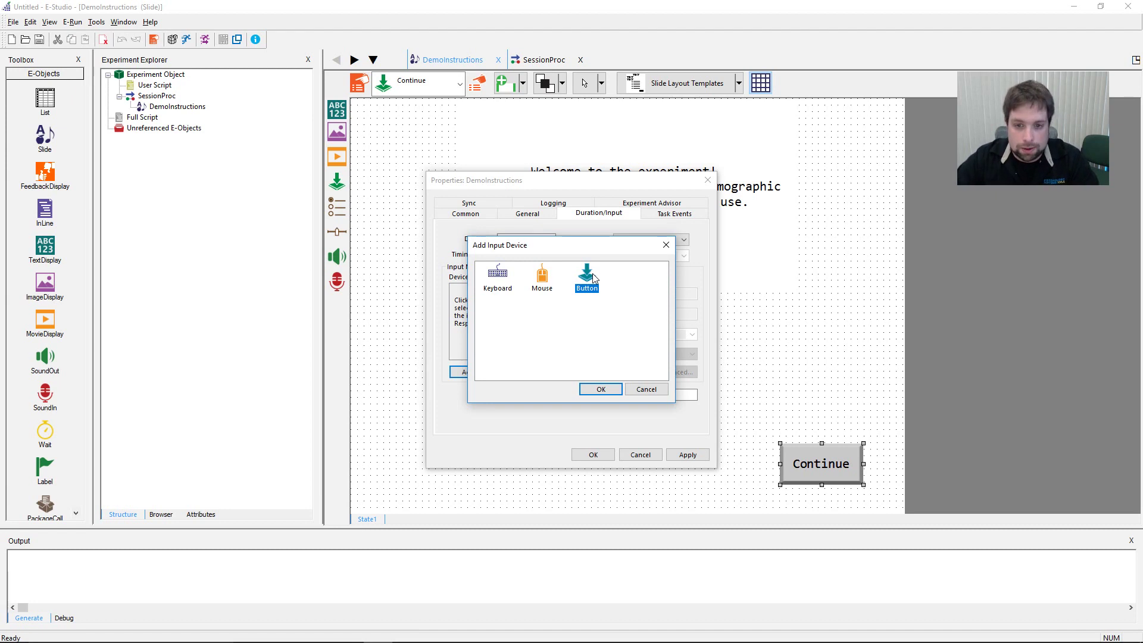
{"action": "double_click", "coordinate": [594, 278]}
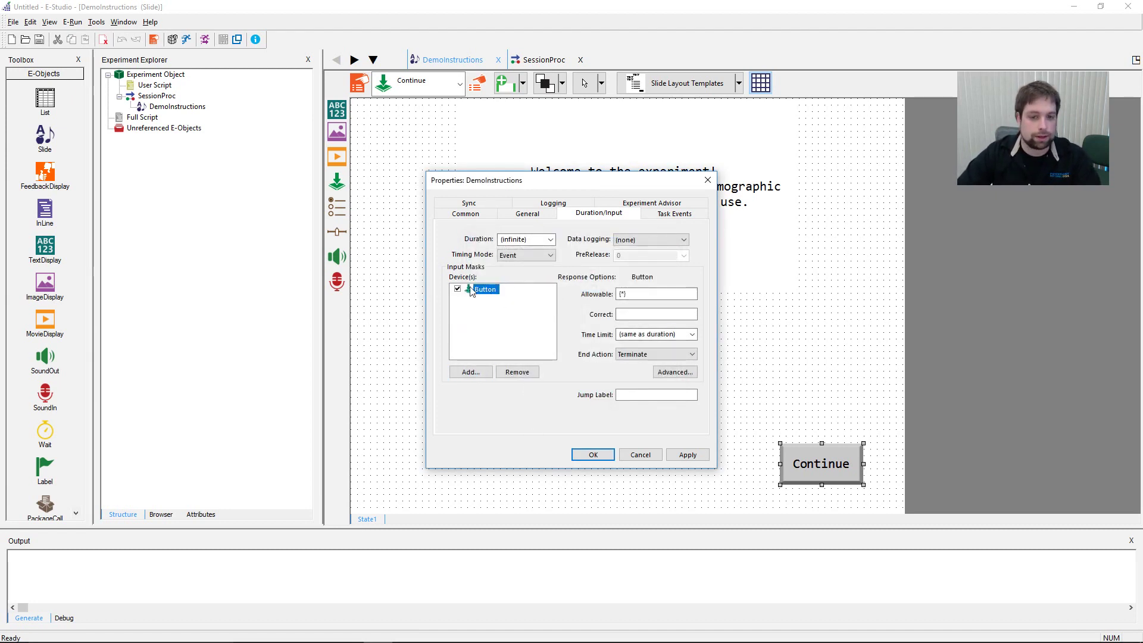
{"action": "double_click", "coordinate": [621, 294]}
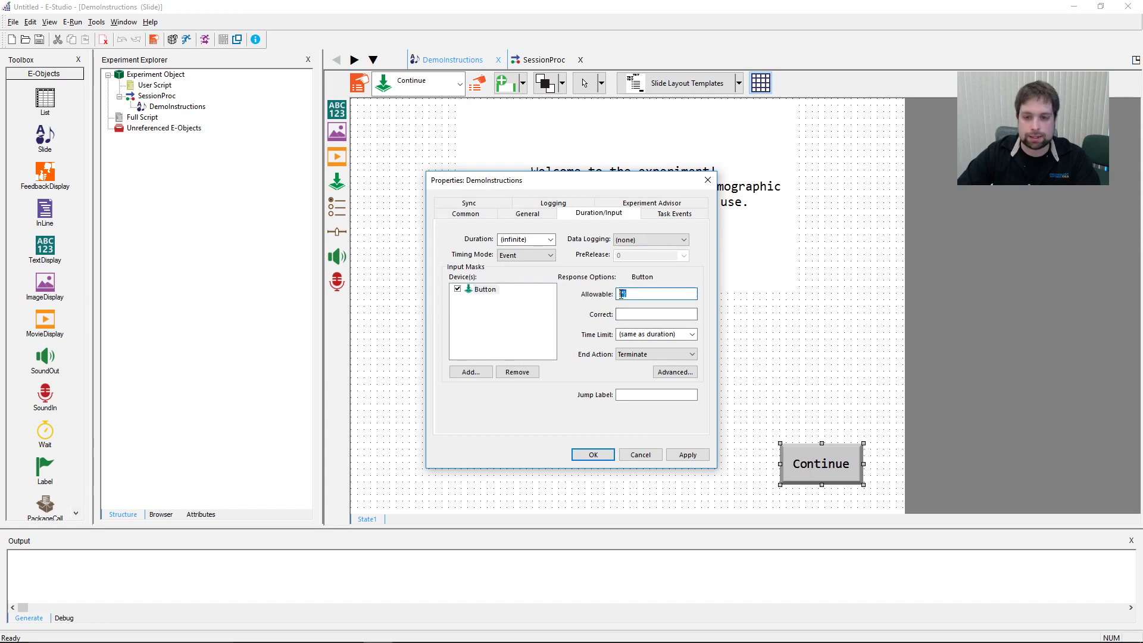
{"action": "left_click", "coordinate": [621, 294]}
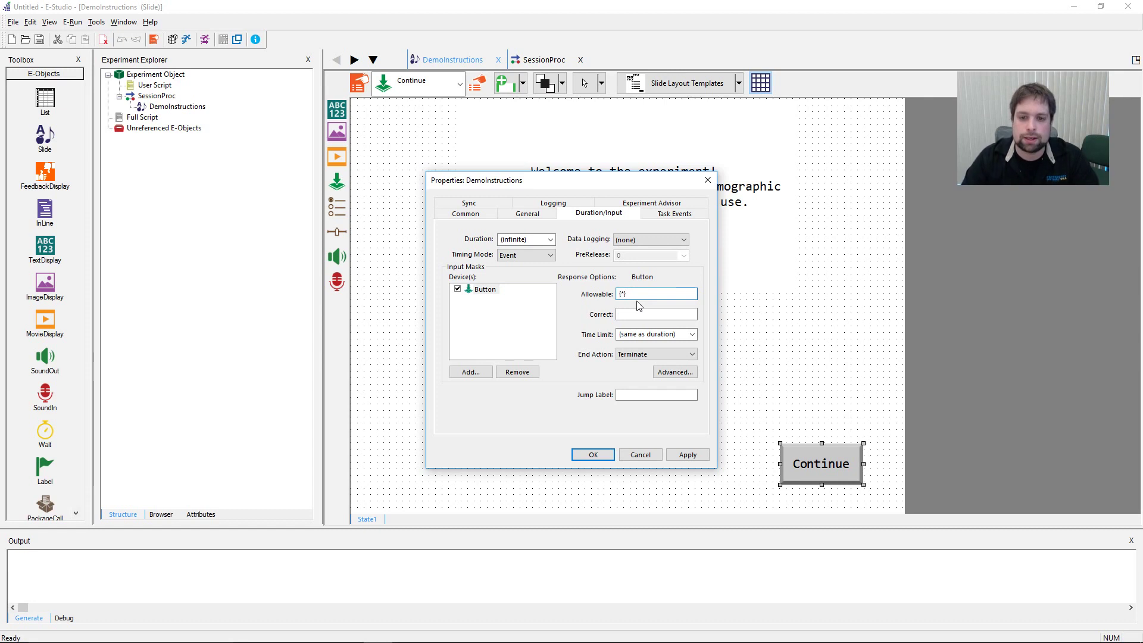
Step: Set the DemoInstructions slide's data logging to Standard
{"action": "left_click", "coordinate": [684, 239]}
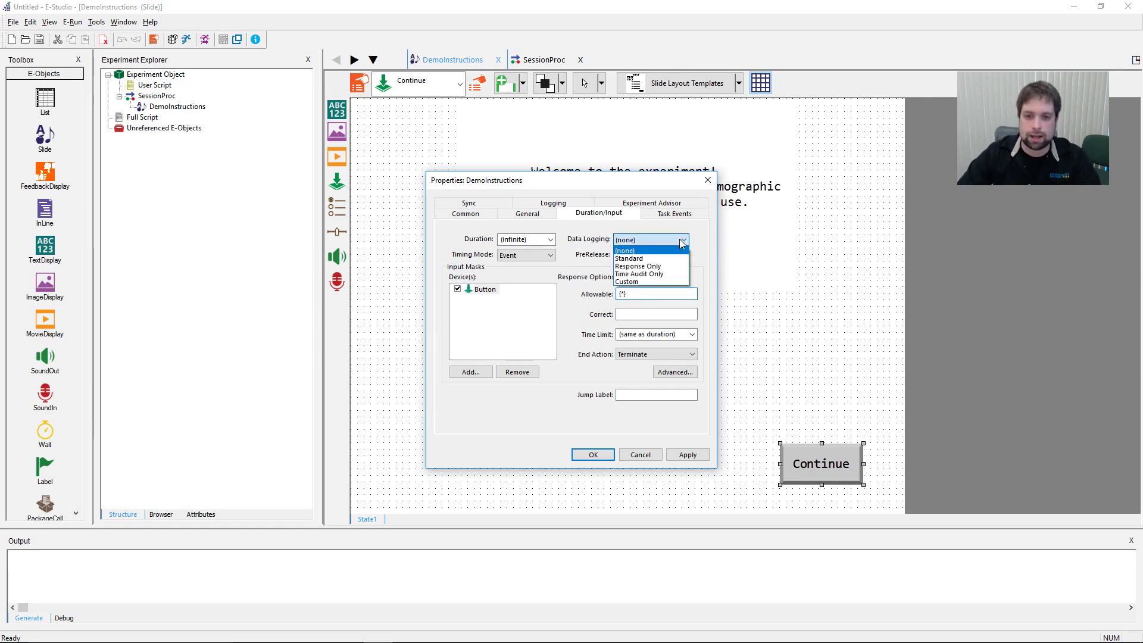
{"action": "left_click", "coordinate": [677, 260]}
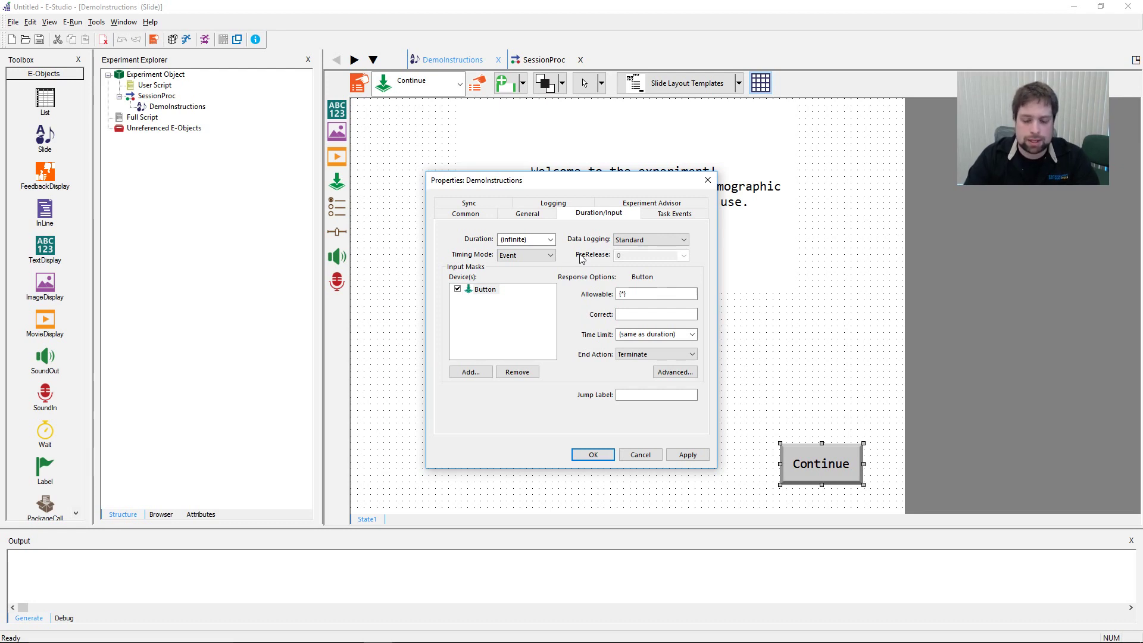
{"action": "left_click", "coordinate": [683, 239]}
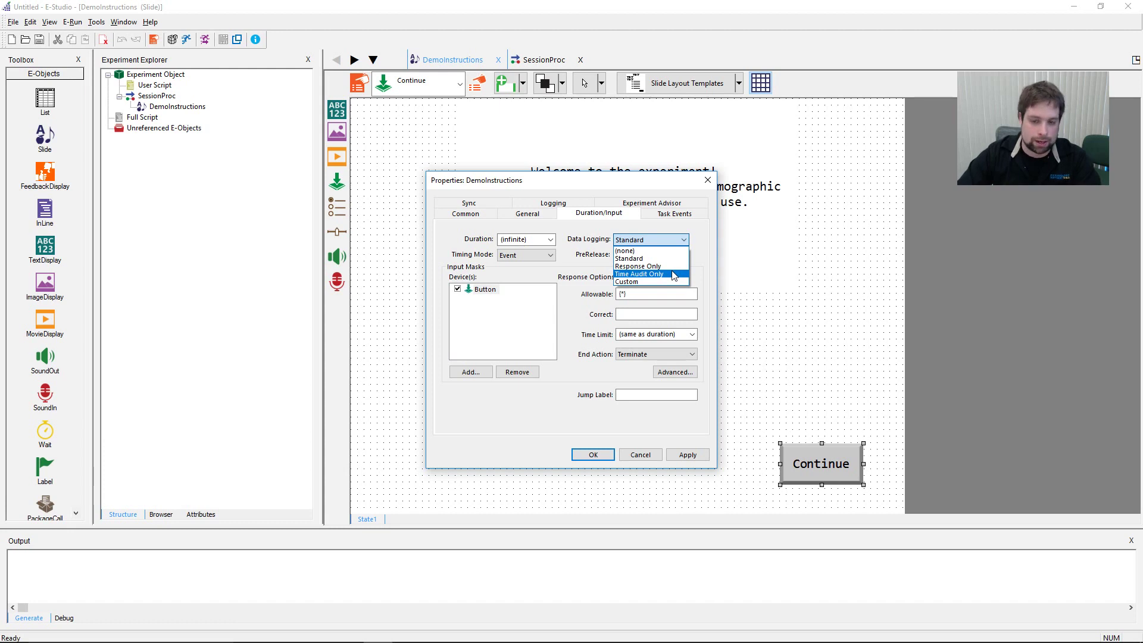
{"action": "left_click", "coordinate": [675, 240]}
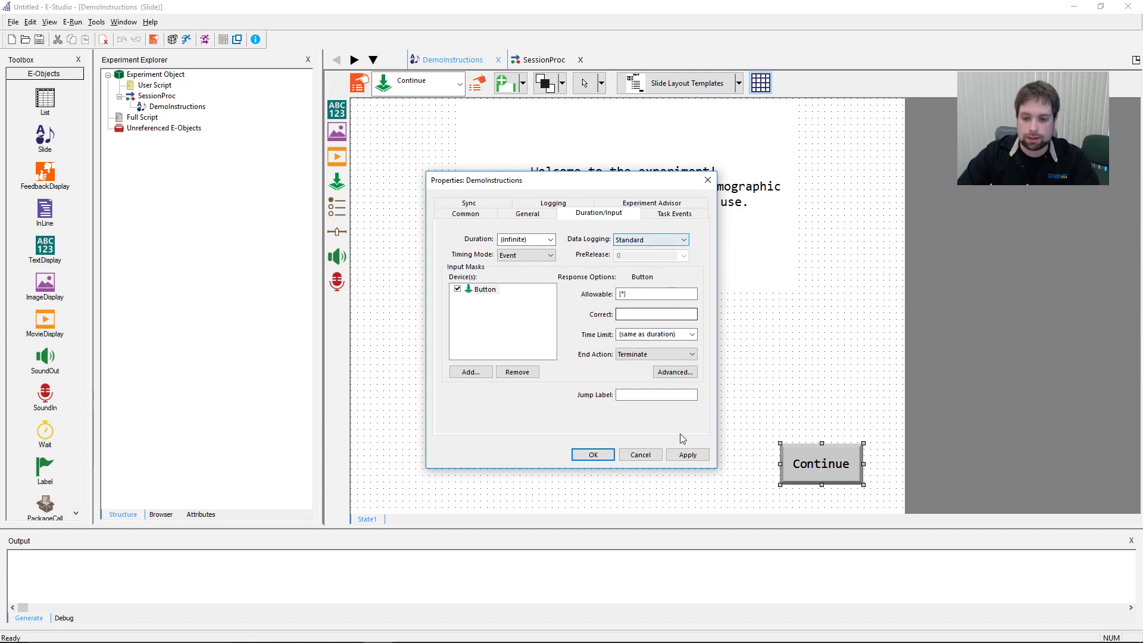
Step: Apply the DemoInstructions duration and input settings, review its logged properties, and accept the slide's properties
{"action": "left_click", "coordinate": [688, 455]}
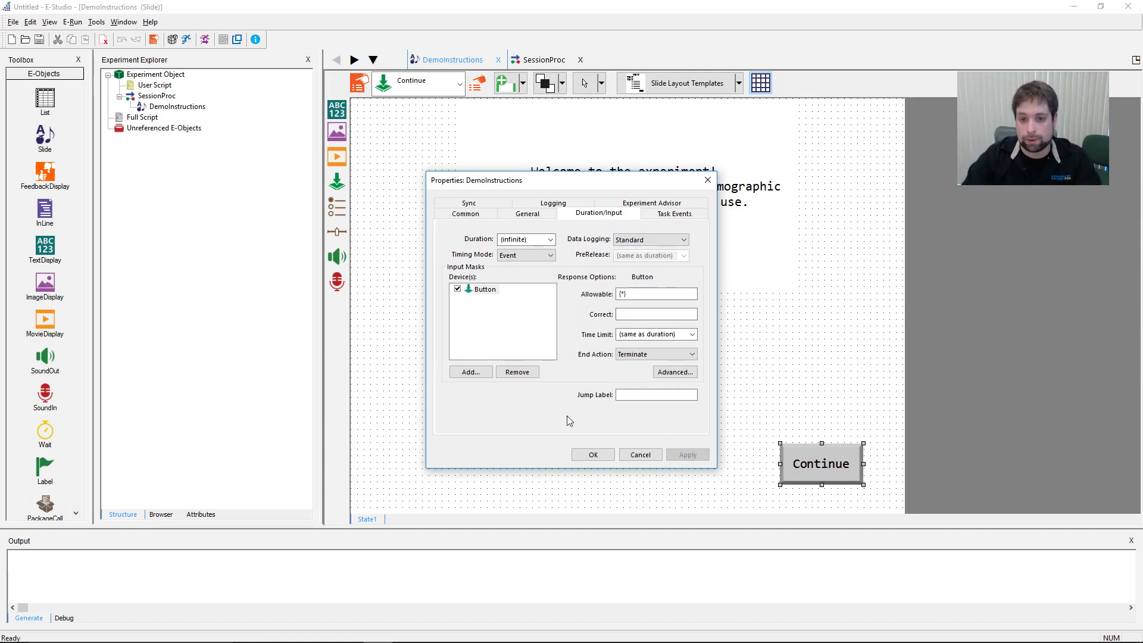
{"action": "left_click", "coordinate": [553, 204]}
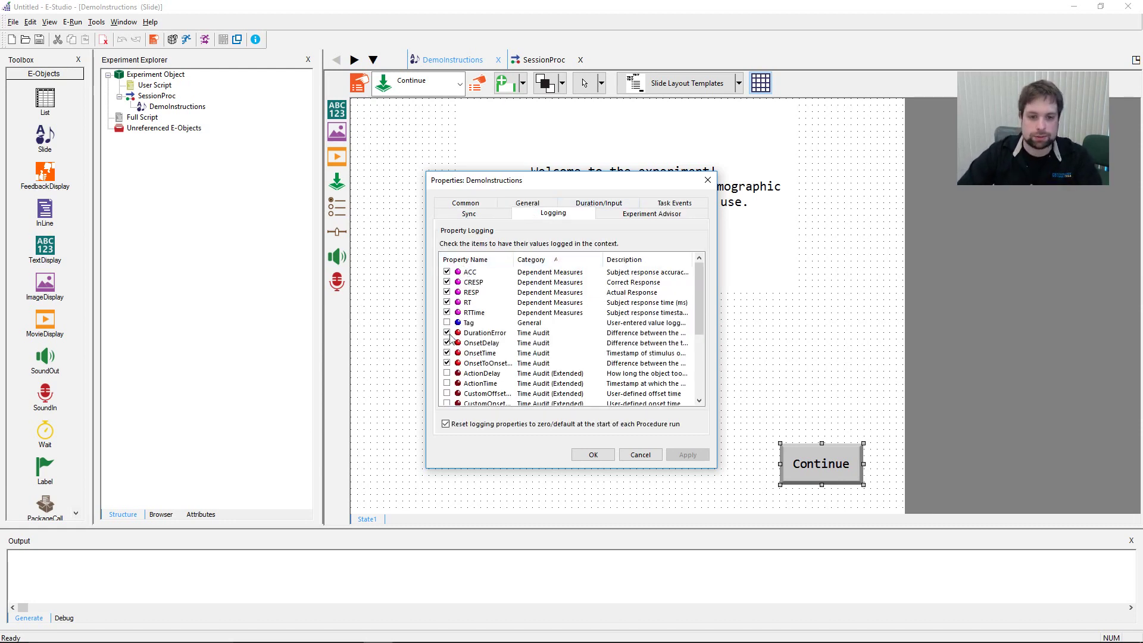
{"action": "mouse_move", "coordinate": [701, 284]}
{"action": "left_mouse_down"}
{"action": "mouse_move", "coordinate": [695, 348]}
{"action": "mouse_move", "coordinate": [700, 271]}
{"action": "left_mouse_up"}
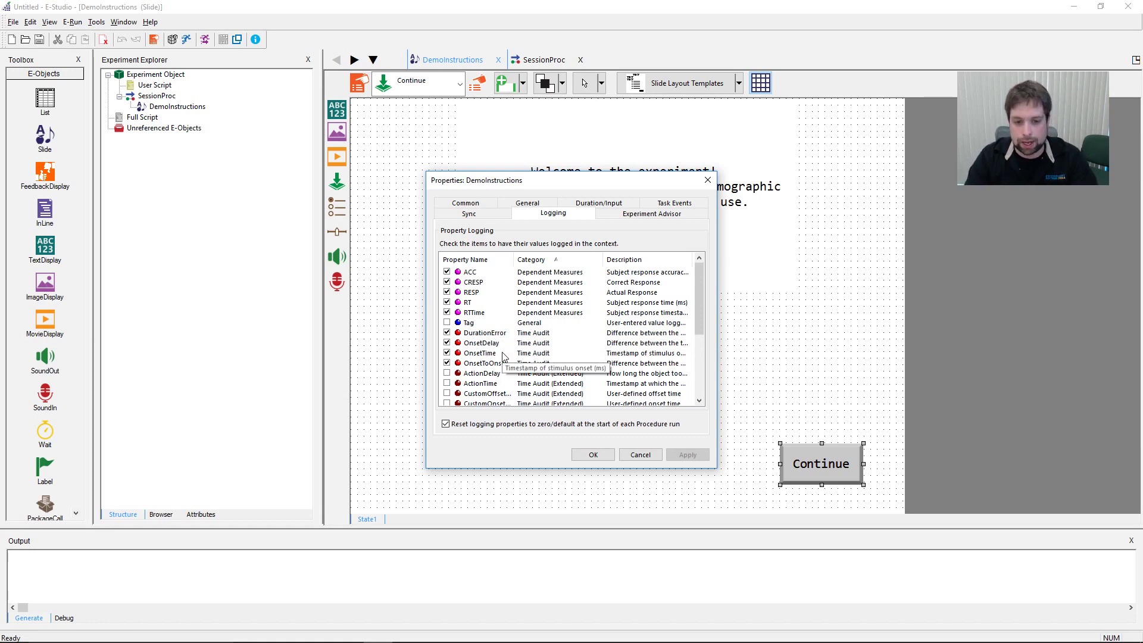
{"action": "left_click", "coordinate": [494, 365]}
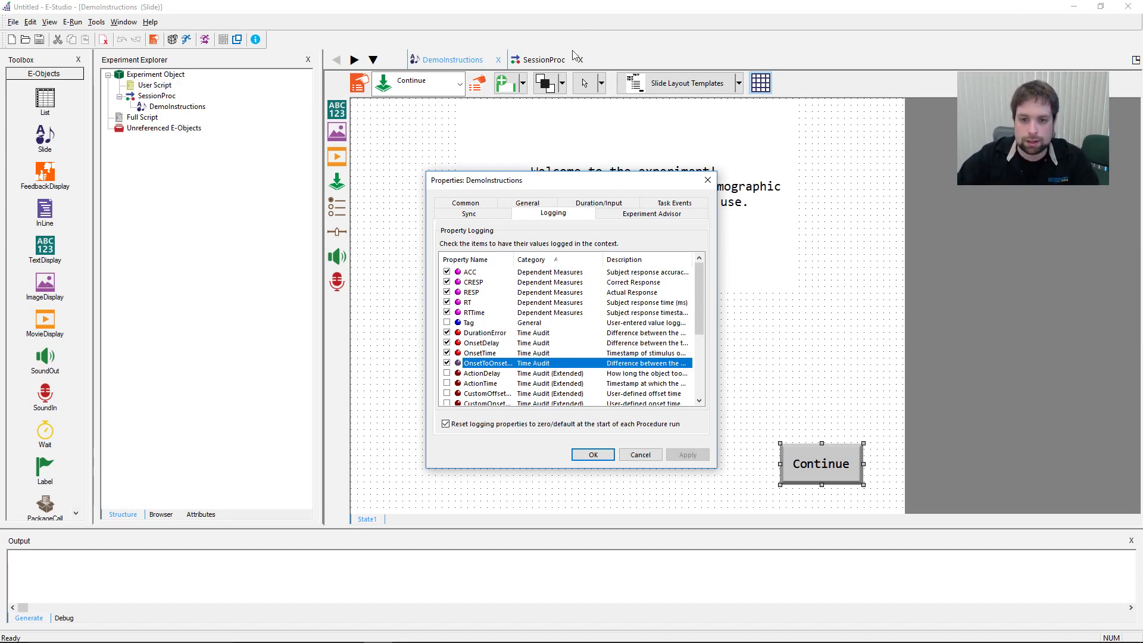
{"action": "left_click", "coordinate": [607, 203]}
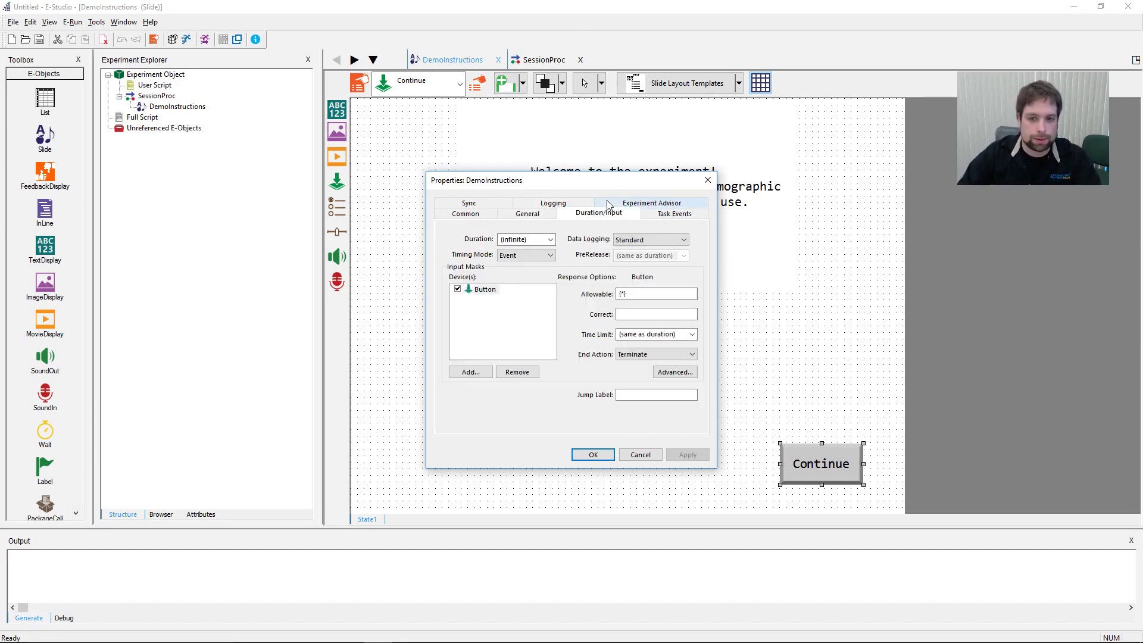
{"action": "left_click", "coordinate": [593, 455]}
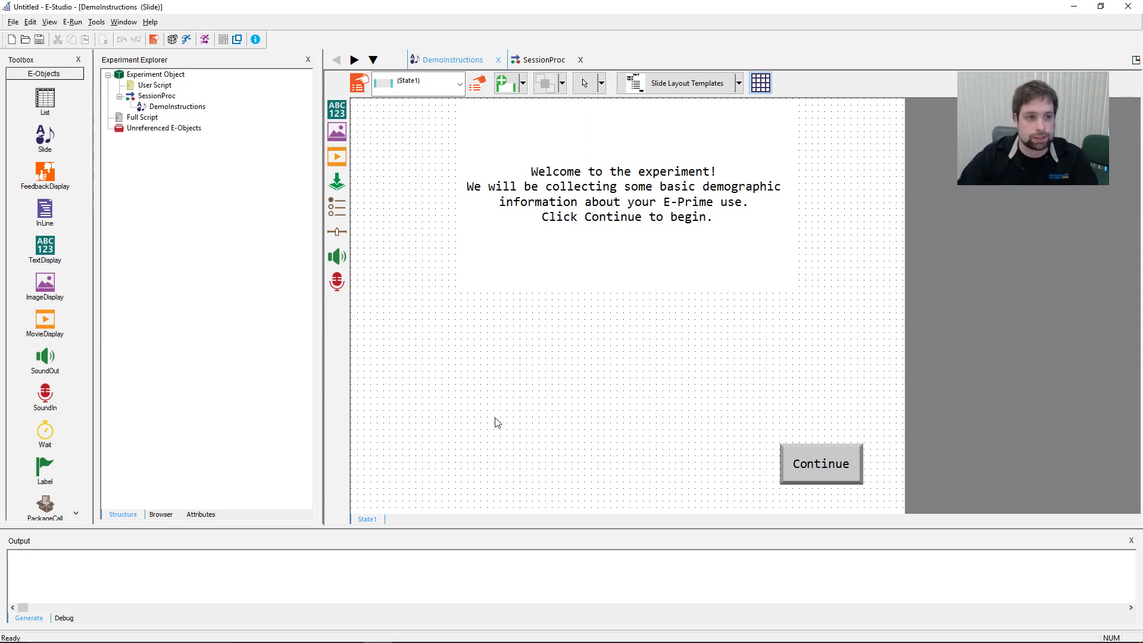
Step: Open the SessionProc procedure and add a new Slide object after DemoInstructions
{"action": "double_click", "coordinate": [143, 96]}
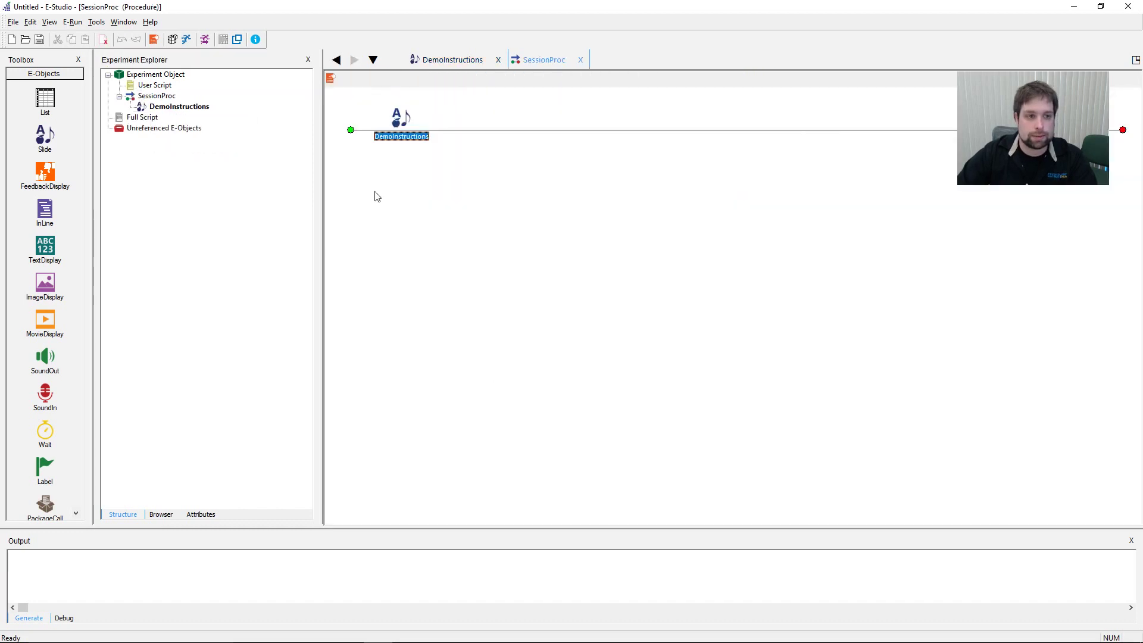
{"action": "left_click", "coordinate": [511, 285]}
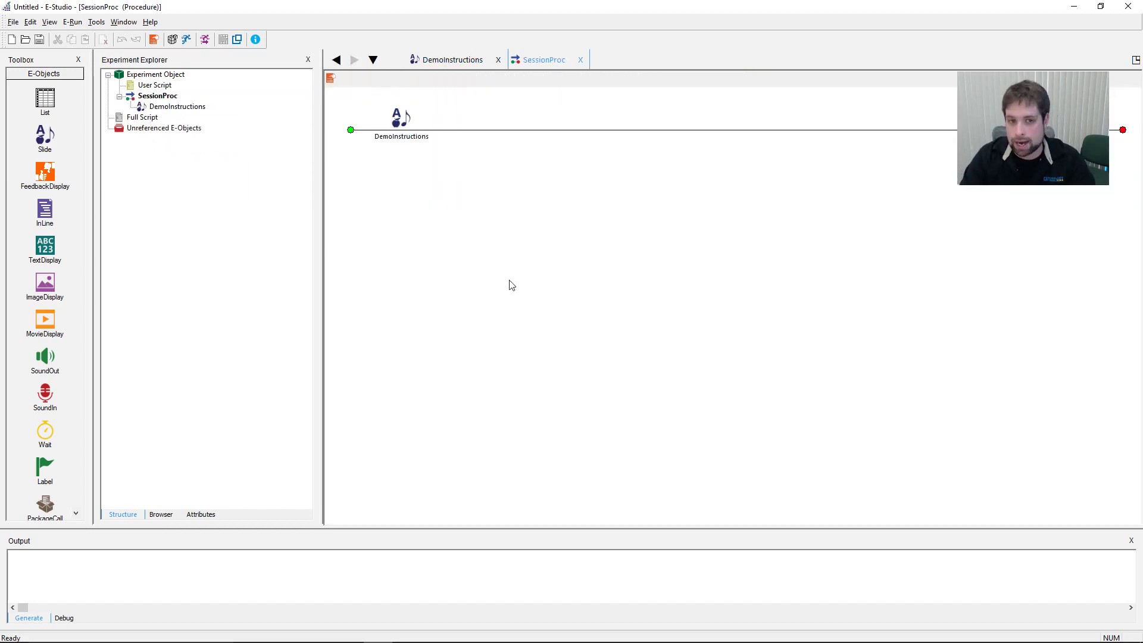
{"action": "left_click", "coordinate": [43, 141]}
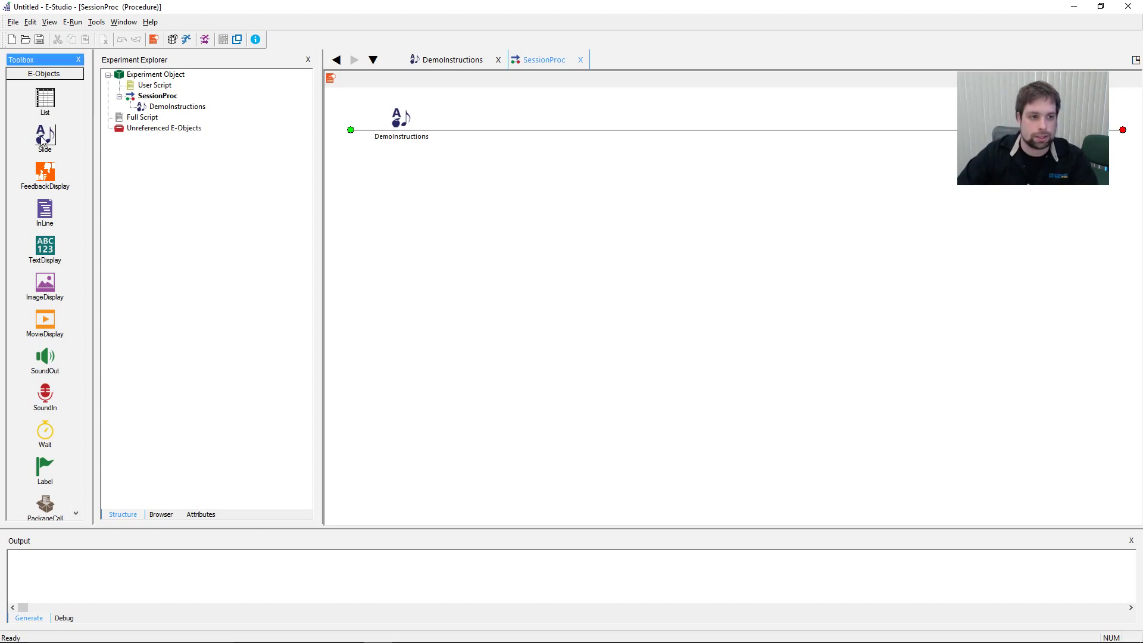
{"action": "left_click_drag", "start_coordinate": [43, 141], "coordinate": [411, 203]}
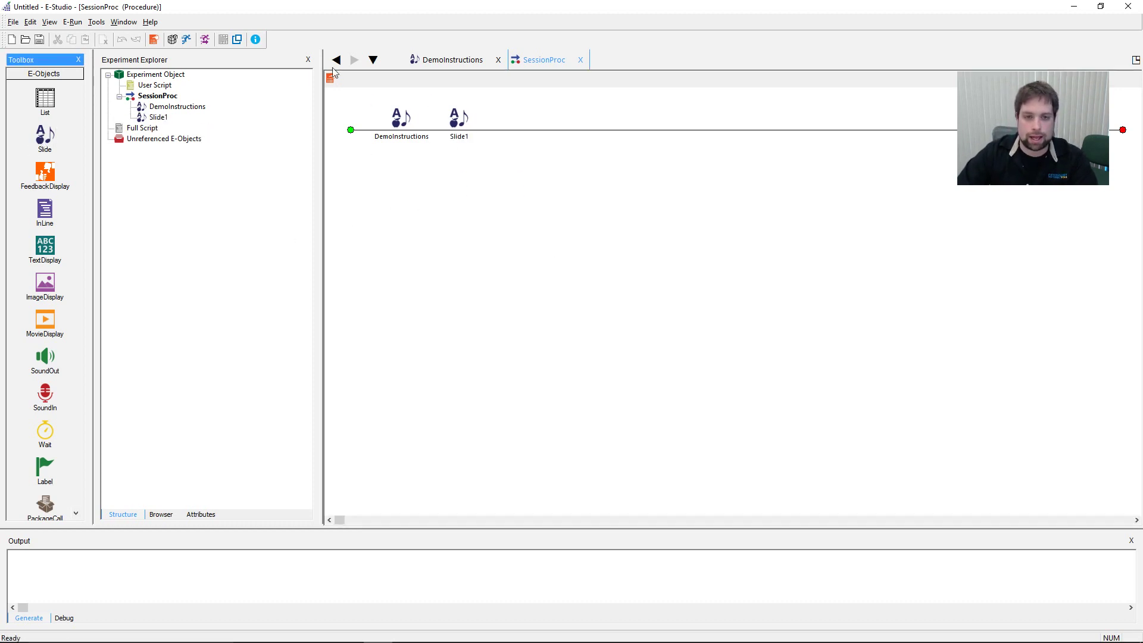
Step: Rename the new slide as DemoCollect and open it for editing
{"action": "left_click", "coordinate": [468, 125]}
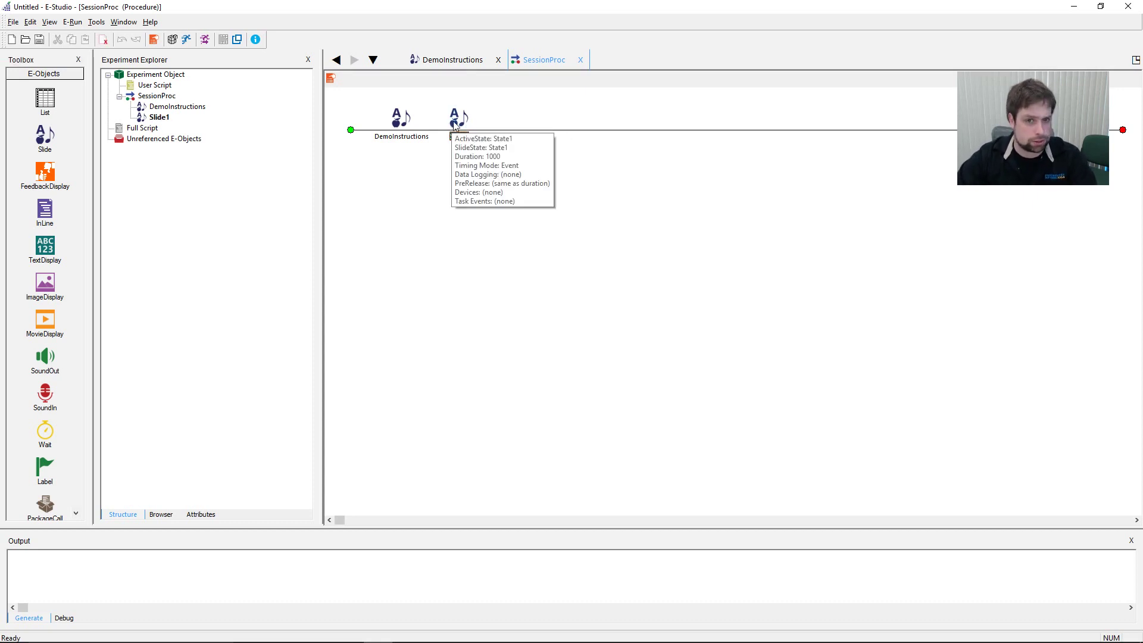
{"action": "right_click", "coordinate": [452, 123]}
{"action": "left_click", "coordinate": [488, 172]}
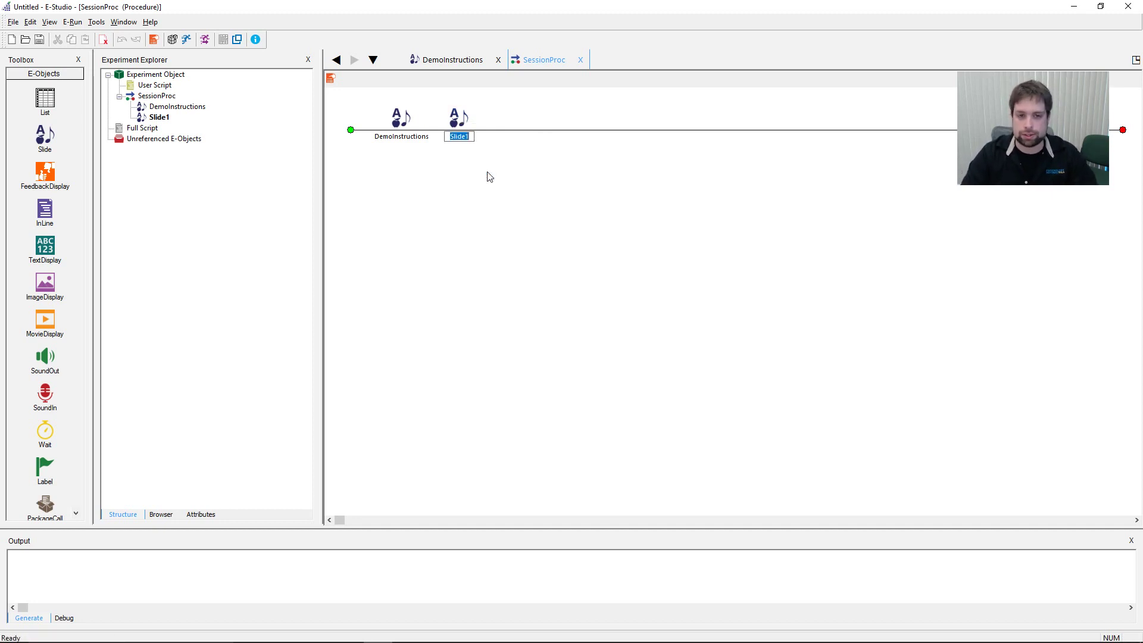
{"action": "type", "text": "Demo"}
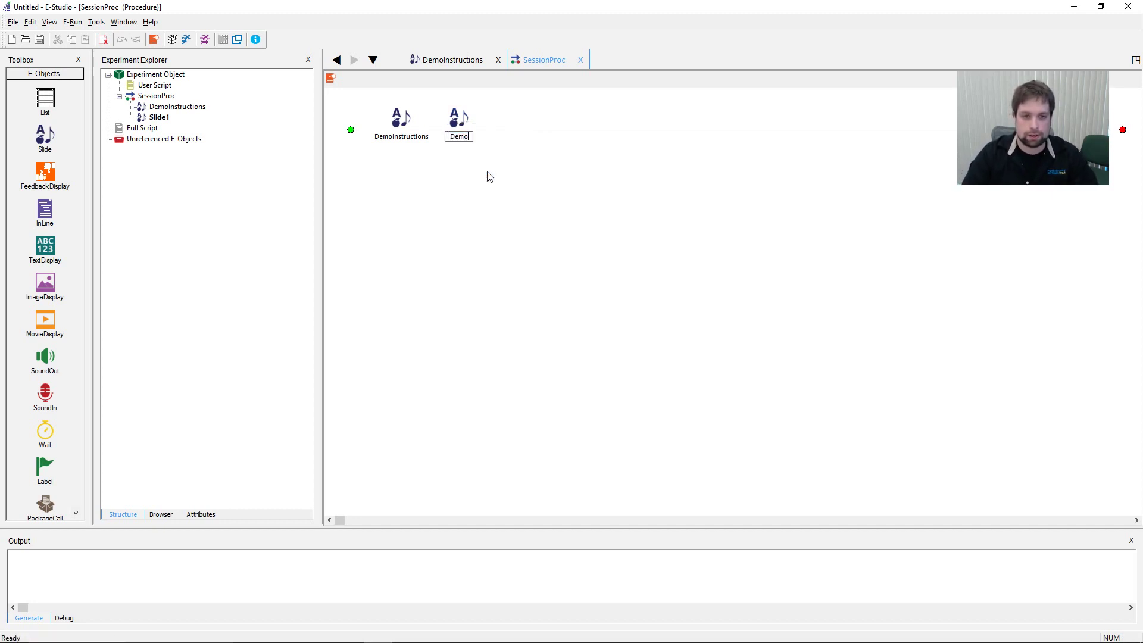
{"action": "type", "text": "Collect"}
{"action": "key", "text": "Return"}
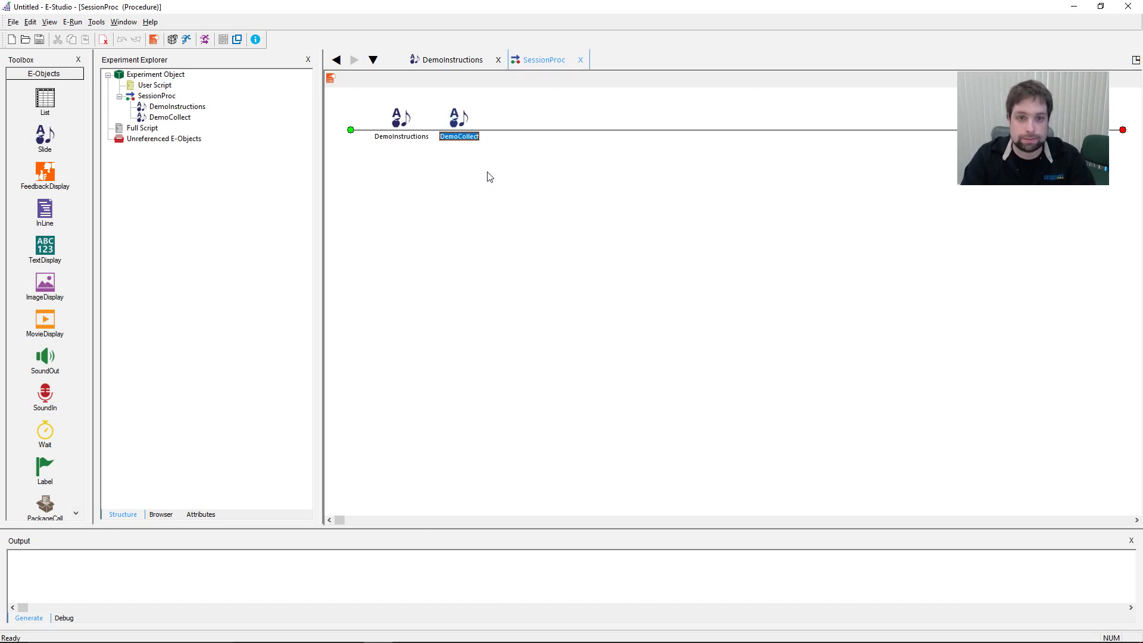
{"action": "double_click", "coordinate": [460, 119]}
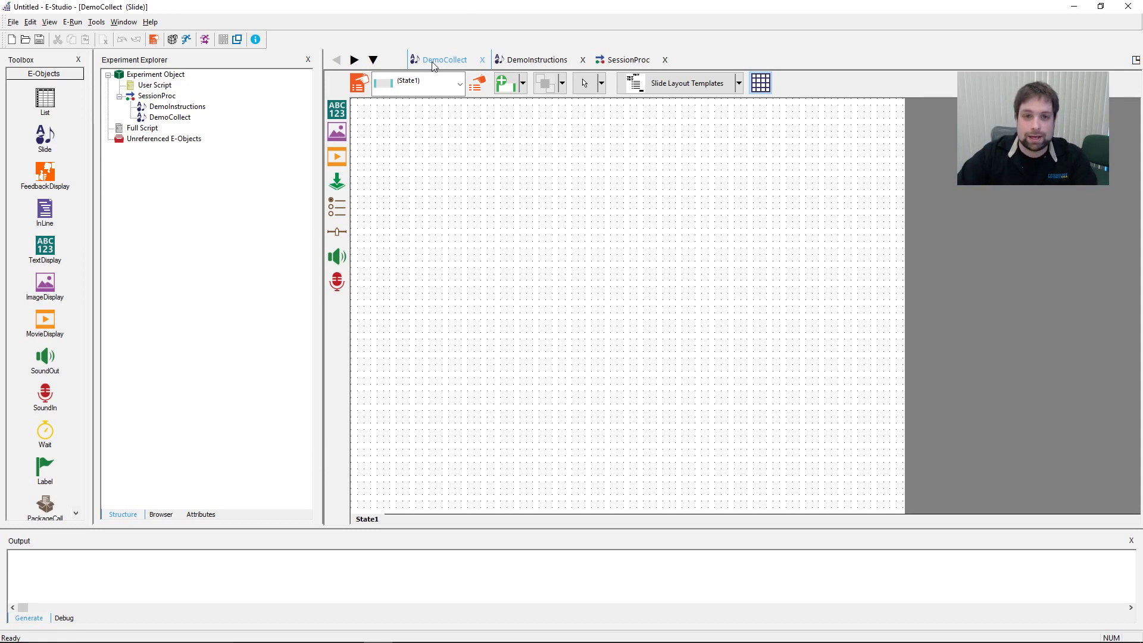
Step: Look through the open DemoInstructions, SessionProc and DemoCollect workspaces, ending on the DemoCollect slide
{"action": "left_click", "coordinate": [535, 59]}
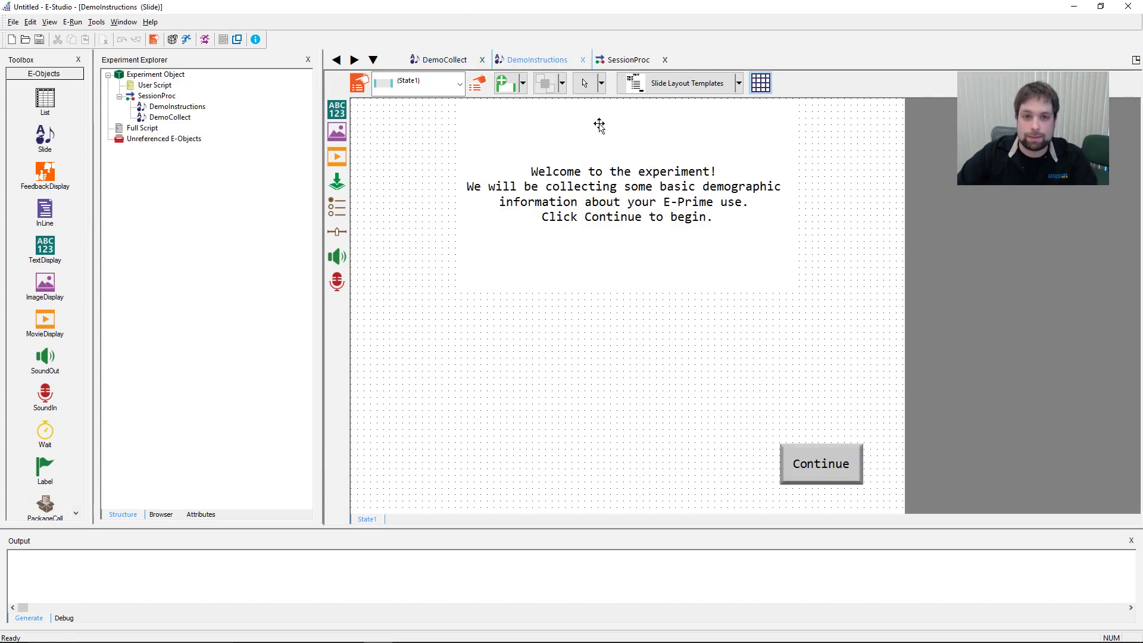
{"action": "left_click", "coordinate": [445, 59]}
{"action": "left_click", "coordinate": [533, 59]}
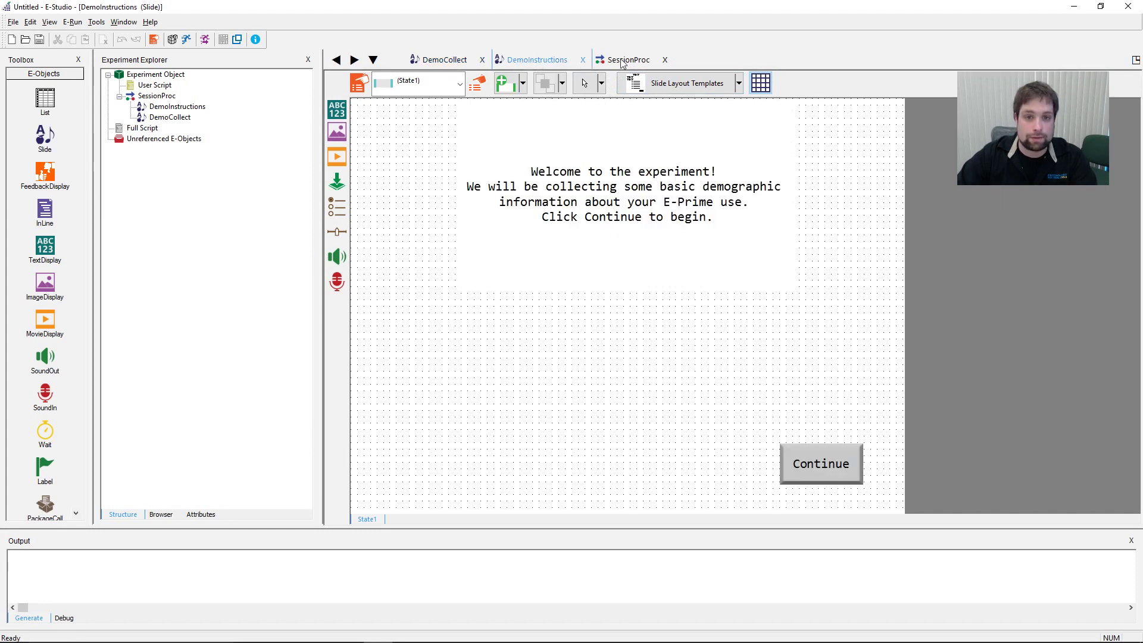
{"action": "key", "text": "ctrl+Tab"}
{"action": "left_click", "coordinate": [445, 59]}
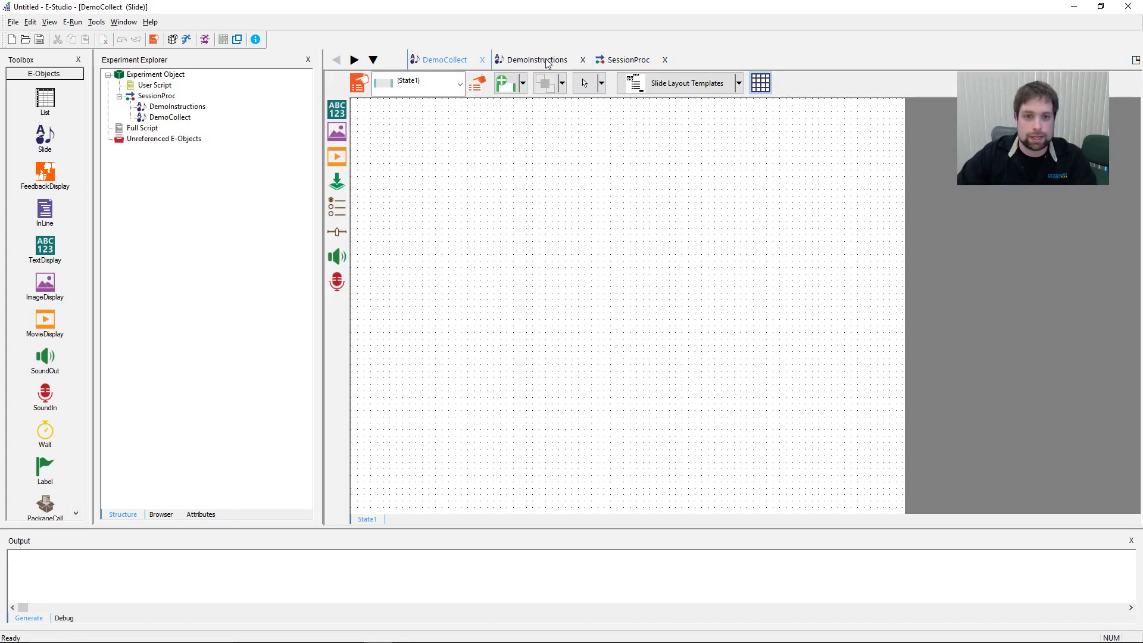
{"action": "left_click", "coordinate": [534, 59]}
{"action": "key", "text": "ctrl+Tab"}
{"action": "left_click", "coordinate": [622, 60]}
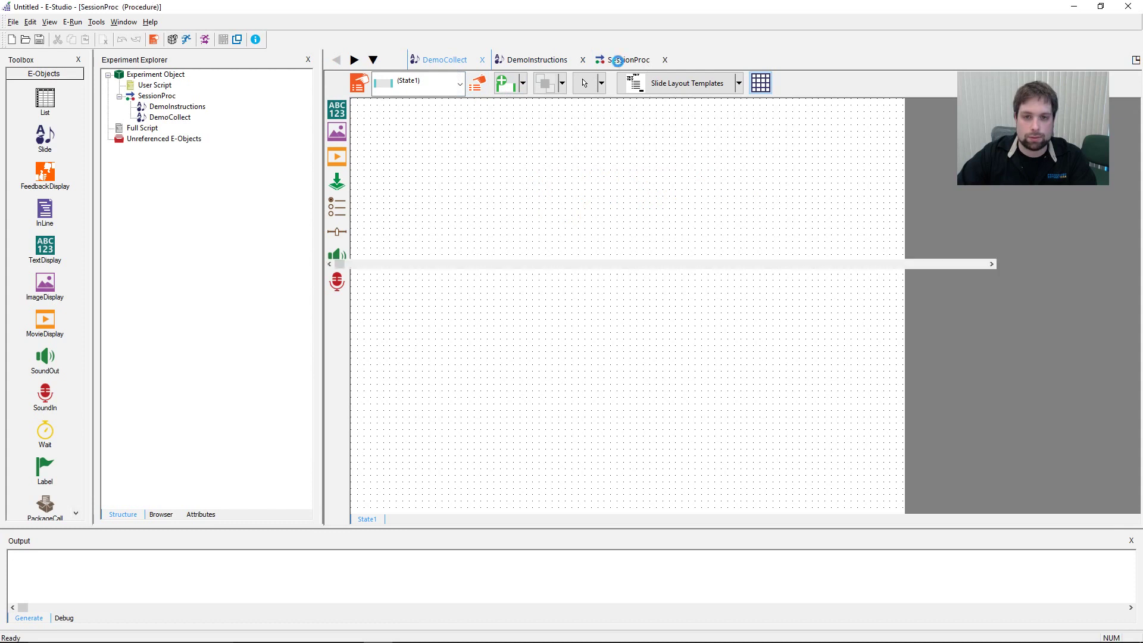
{"action": "left_click", "coordinate": [547, 60]}
{"action": "left_click", "coordinate": [446, 60]}
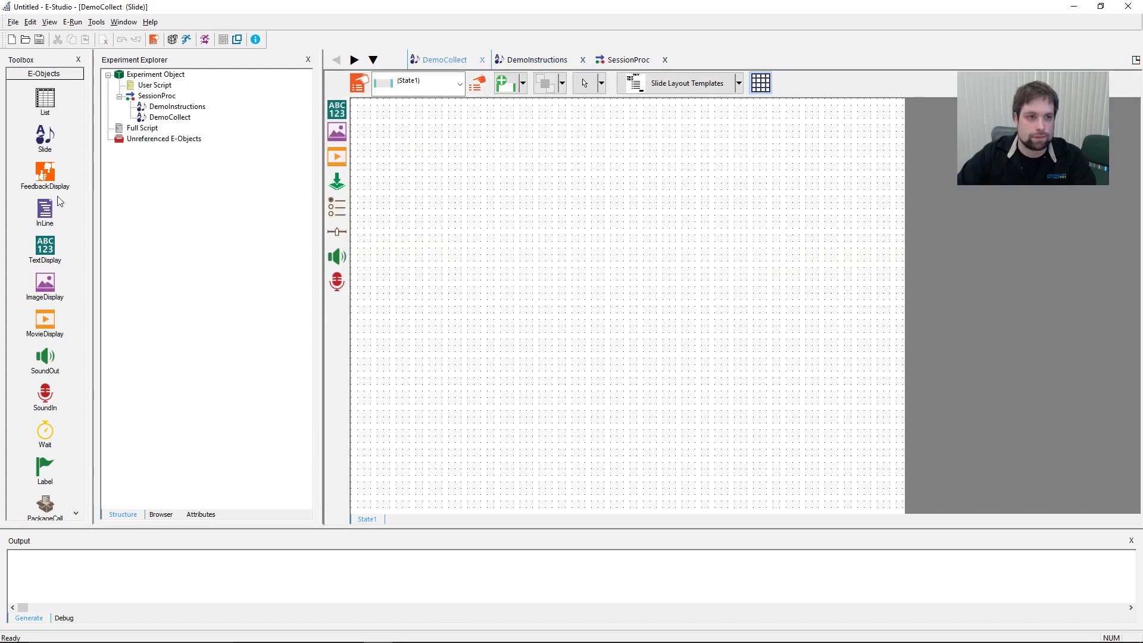
Step: Cascade the open object windows, move them apart, and restore the maximized view with DemoCollect in front
{"action": "left_click", "coordinate": [124, 22]}
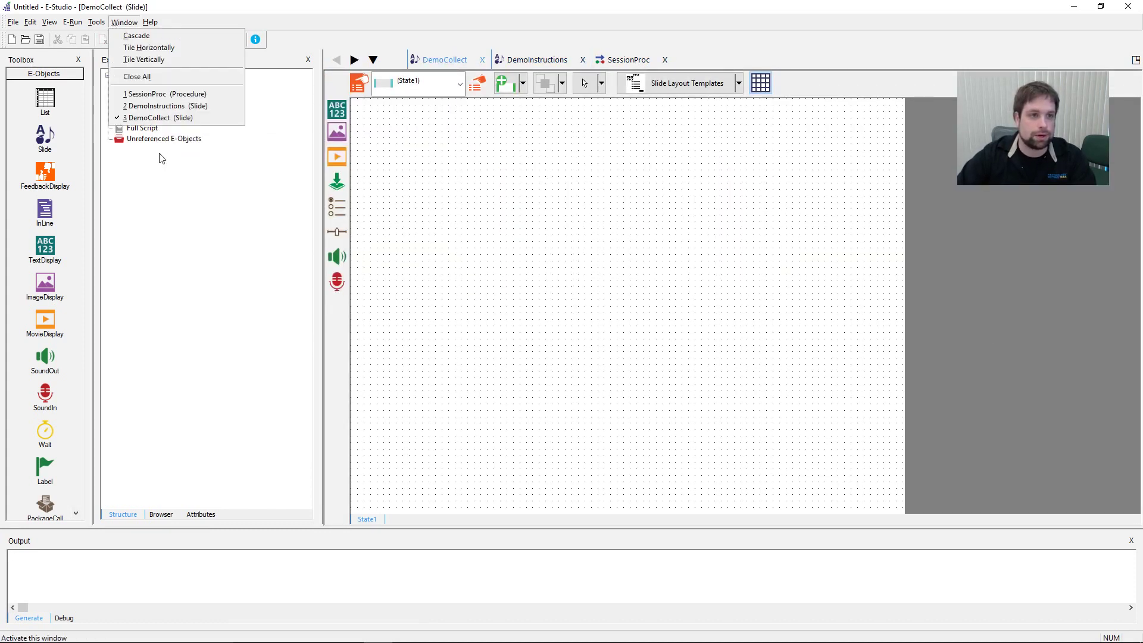
{"action": "left_click", "coordinate": [125, 35]}
{"action": "left_click_drag", "start_coordinate": [556, 95], "coordinate": [670, 198]}
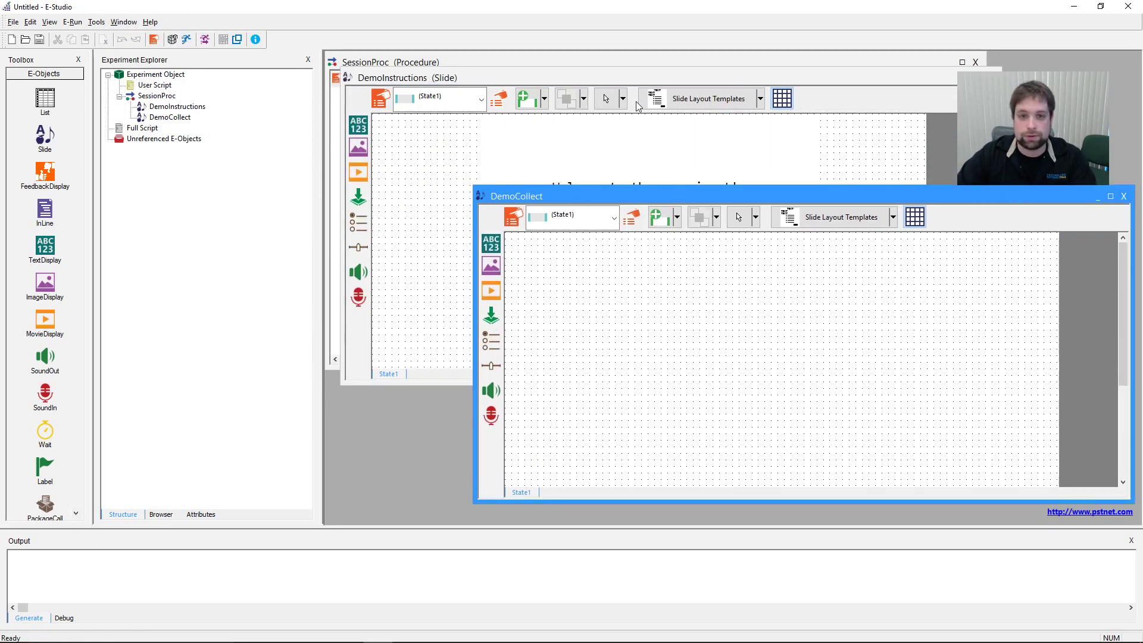
{"action": "left_click", "coordinate": [639, 81]}
{"action": "left_click_drag", "start_coordinate": [639, 81], "coordinate": [715, 135]}
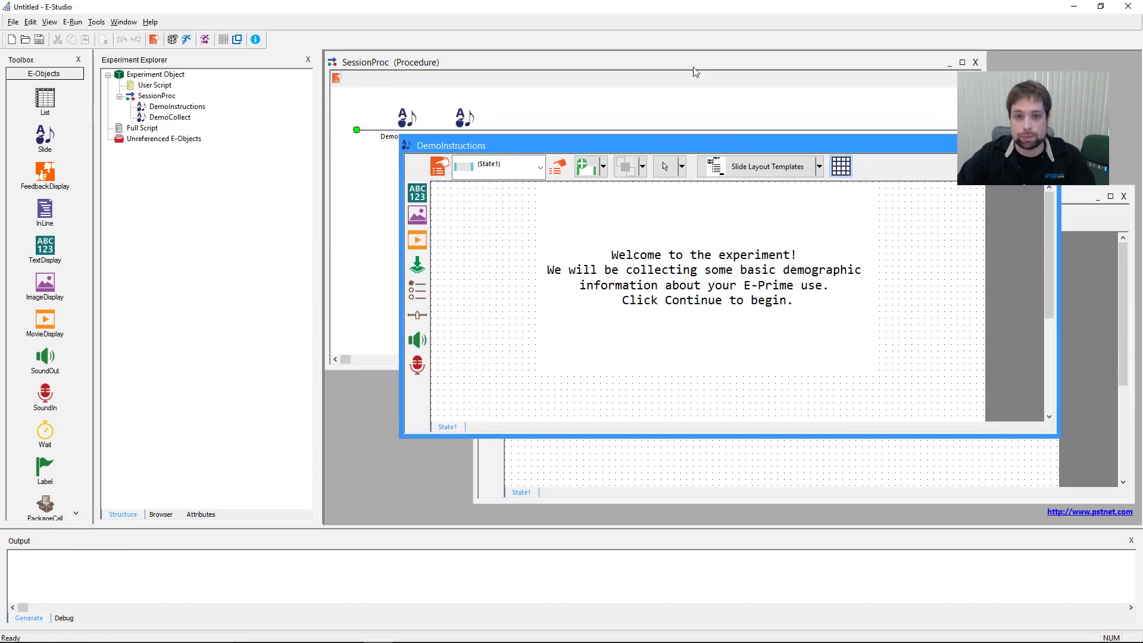
{"action": "left_click_drag", "start_coordinate": [695, 72], "coordinate": [704, 91]}
{"action": "left_click", "coordinate": [1110, 199]}
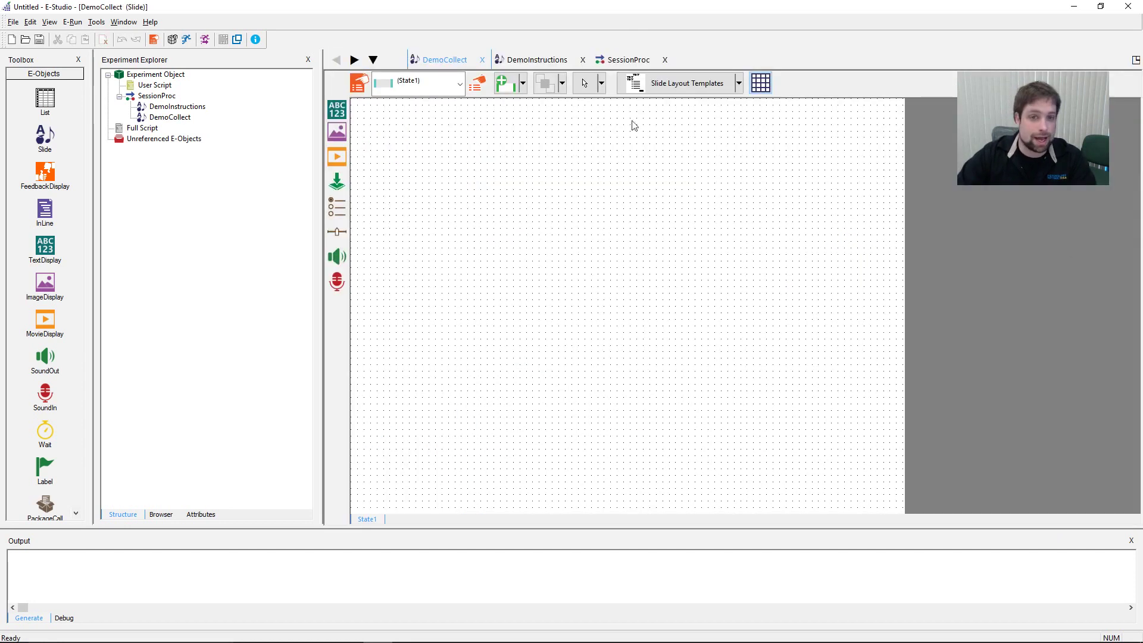
{"action": "left_click", "coordinate": [545, 58]}
{"action": "left_click", "coordinate": [629, 60]}
{"action": "left_click", "coordinate": [433, 61]}
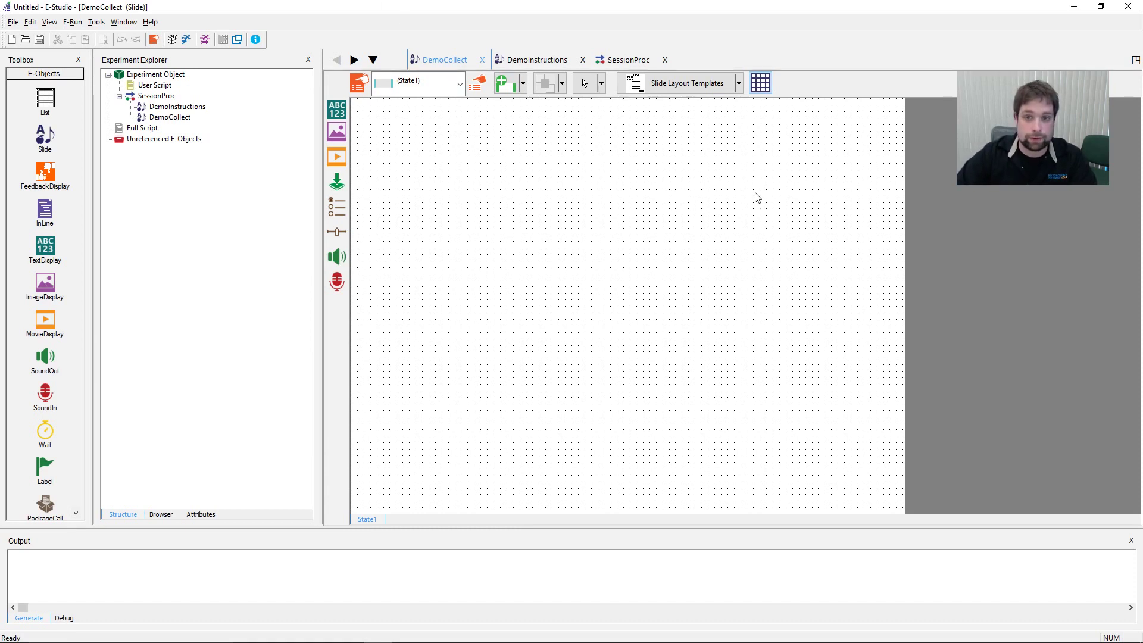
Step: Browse the slide layout templates for DemoCollect, from the multiple choice and rating scale layouts through to the recognition layouts
{"action": "left_click", "coordinate": [738, 83]}
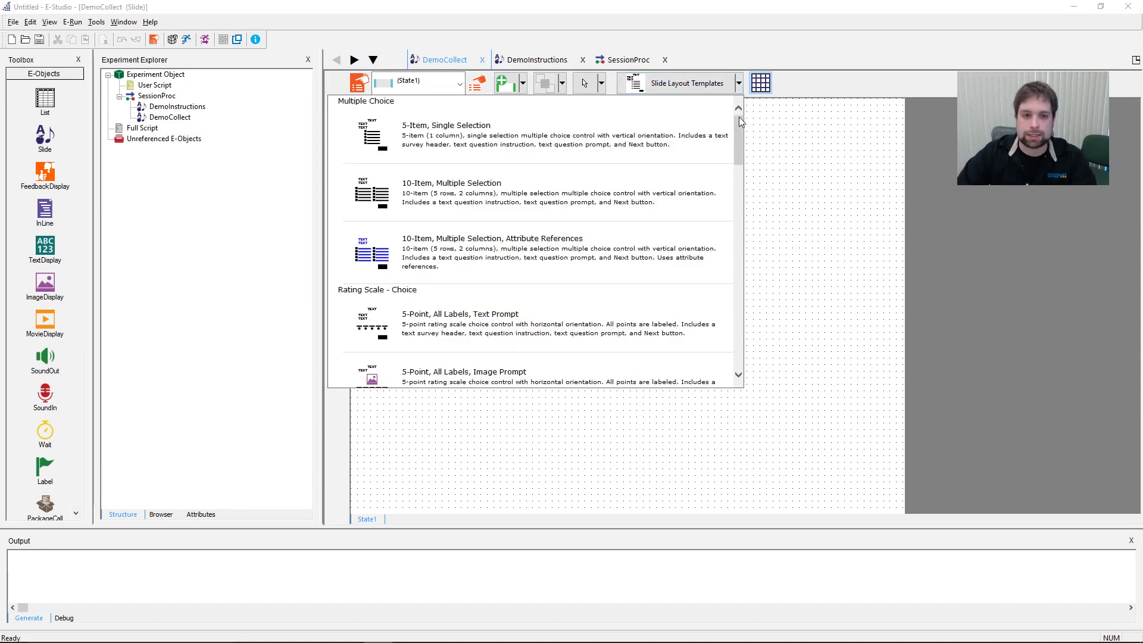
{"action": "left_click_drag", "start_coordinate": [740, 128], "coordinate": [740, 269]}
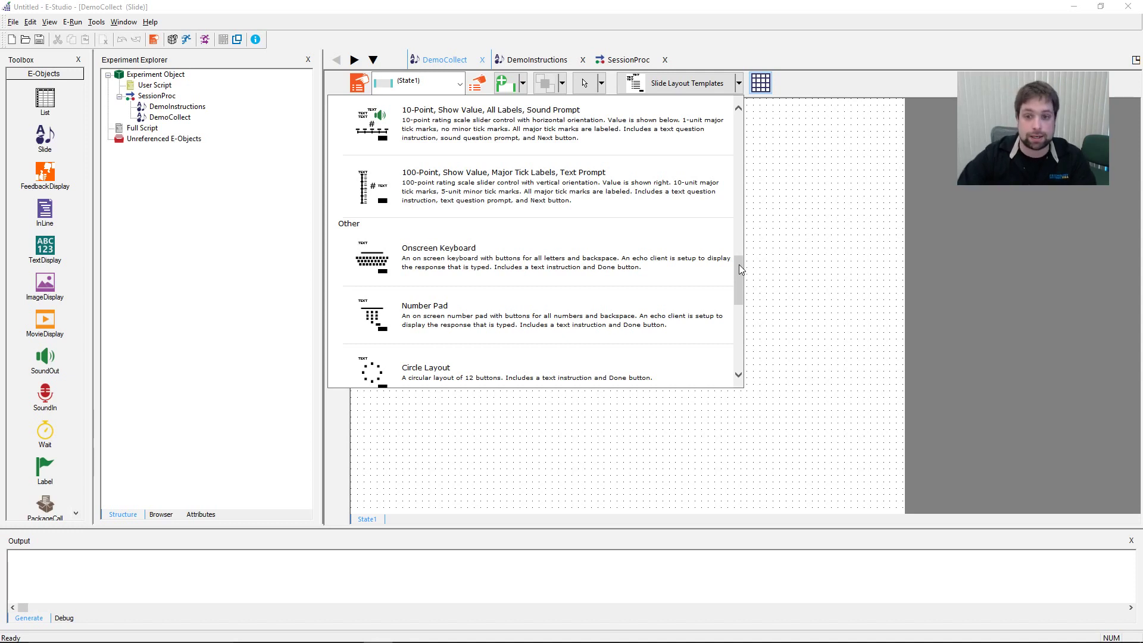
{"action": "left_click_drag", "start_coordinate": [741, 269], "coordinate": [750, 119]}
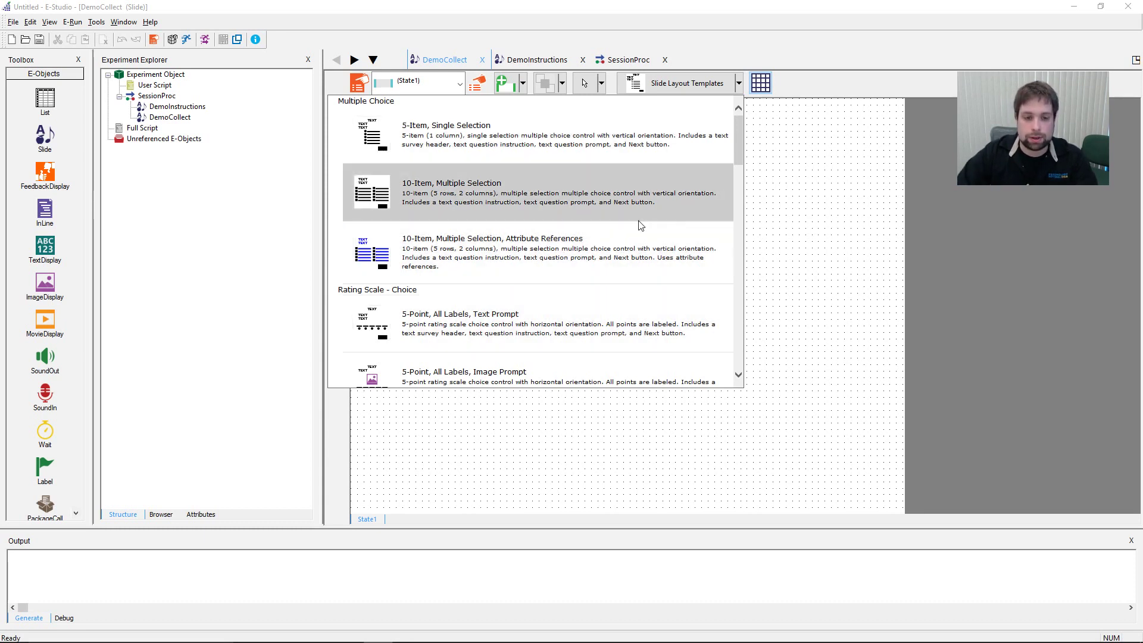
{"action": "scroll", "coordinate": [640, 267], "scroll_direction": "down", "scroll_amount": 2}
{"action": "scroll", "coordinate": [644, 271], "scroll_direction": "down", "scroll_amount": 3}
{"action": "scroll", "coordinate": [643, 271], "scroll_direction": "up", "scroll_amount": 5}
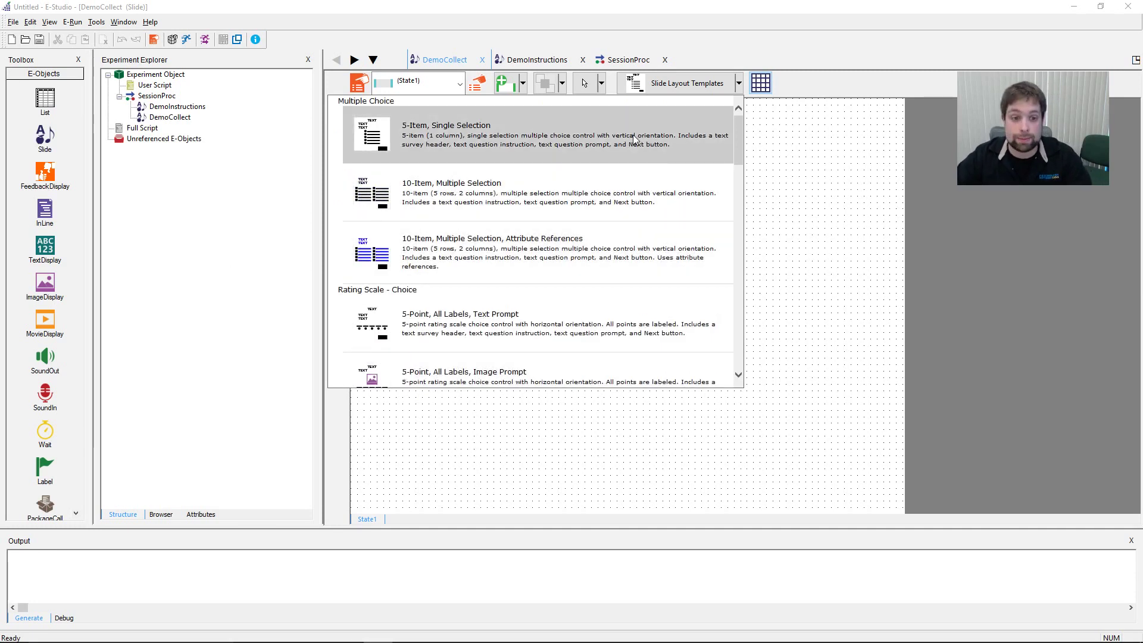
{"action": "scroll", "coordinate": [671, 205], "scroll_direction": "down", "scroll_amount": 2}
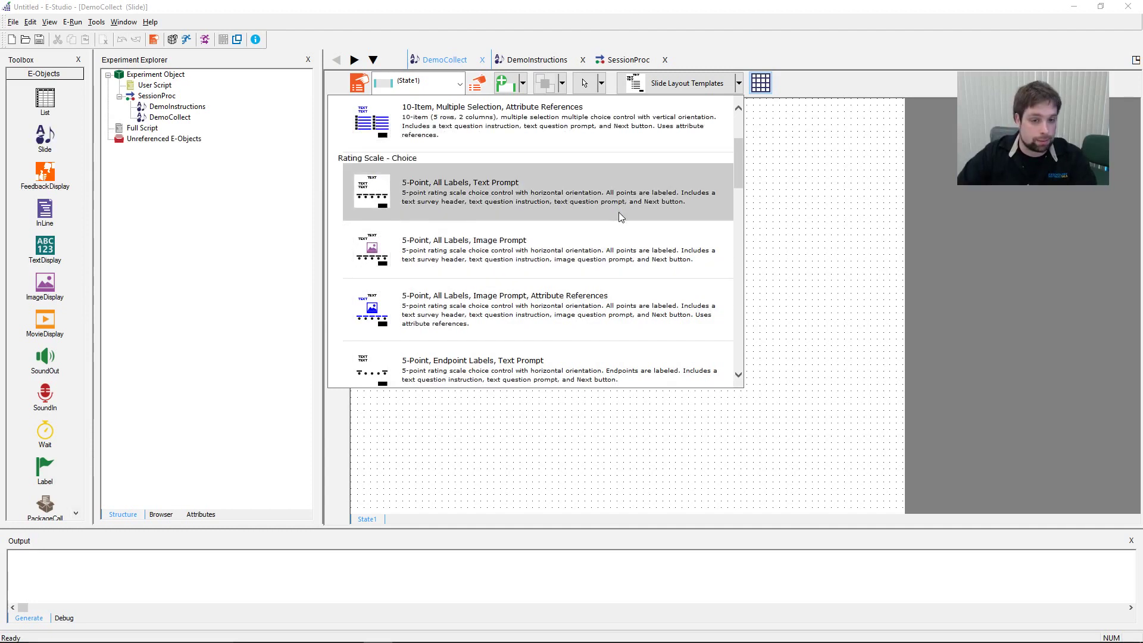
{"action": "scroll", "coordinate": [620, 215], "scroll_direction": "down", "scroll_amount": 1}
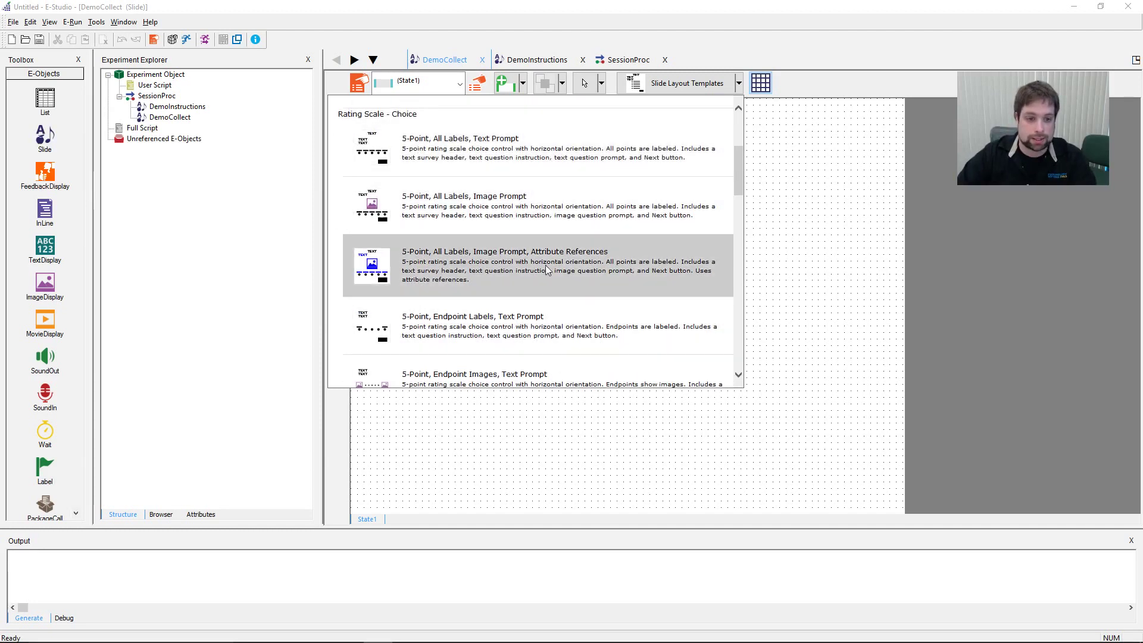
{"action": "scroll", "coordinate": [594, 315], "scroll_direction": "down", "scroll_amount": 2}
{"action": "scroll", "coordinate": [594, 316], "scroll_direction": "down", "scroll_amount": 2}
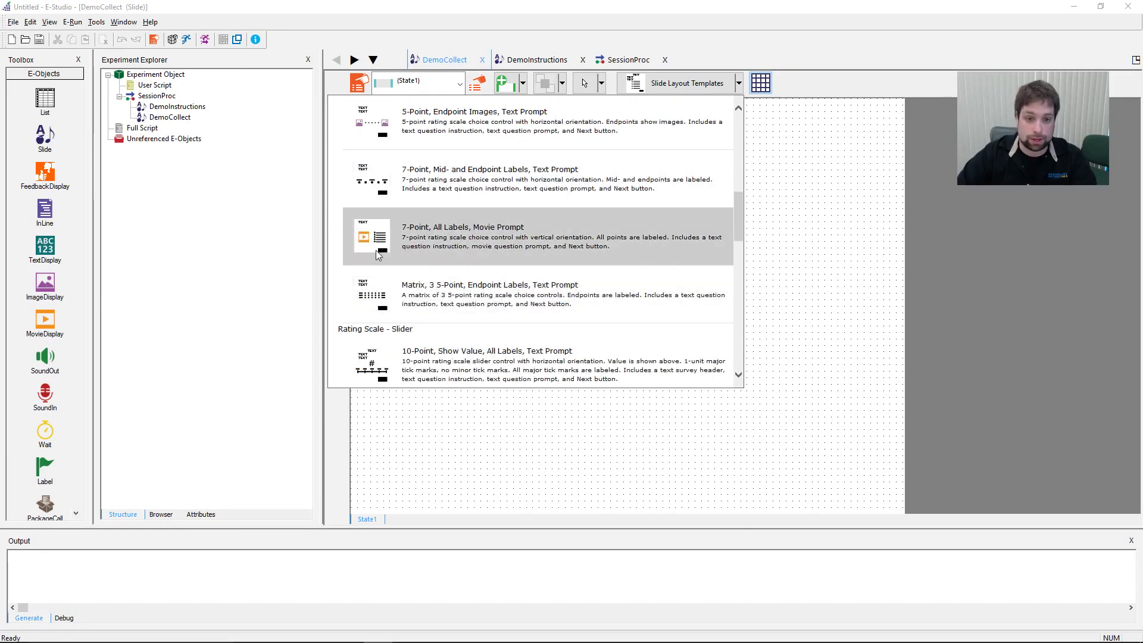
{"action": "scroll", "coordinate": [491, 251], "scroll_direction": "down", "scroll_amount": 6}
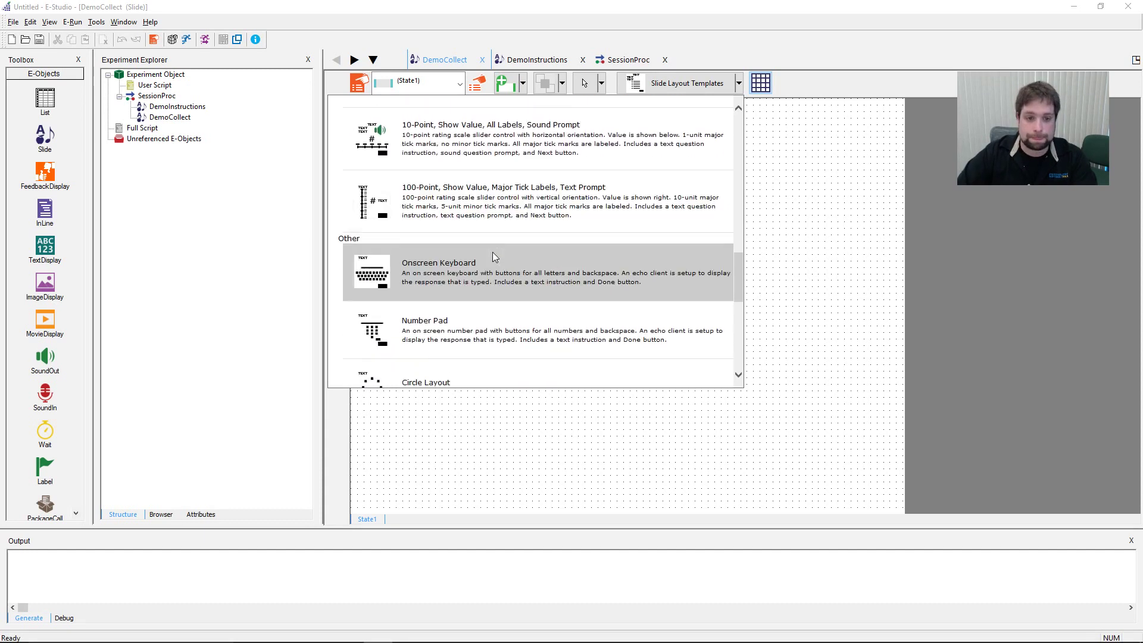
{"action": "scroll", "coordinate": [492, 252], "scroll_direction": "up", "scroll_amount": 2}
{"action": "scroll", "coordinate": [505, 271], "scroll_direction": "down", "scroll_amount": 3}
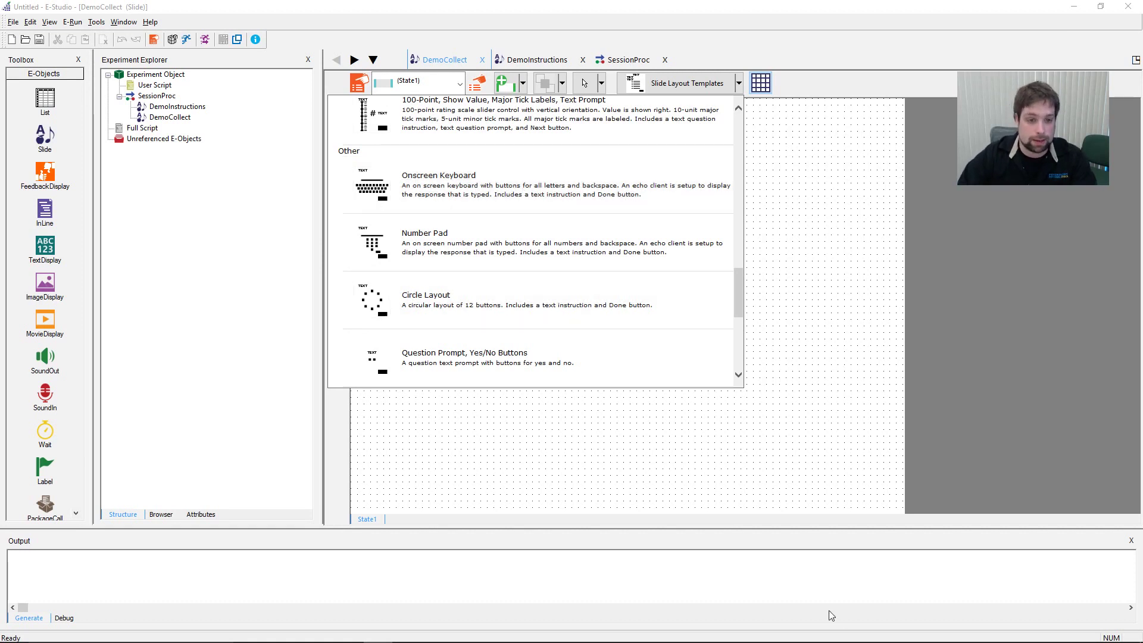
{"action": "scroll", "coordinate": [577, 215], "scroll_direction": "down", "scroll_amount": 5}
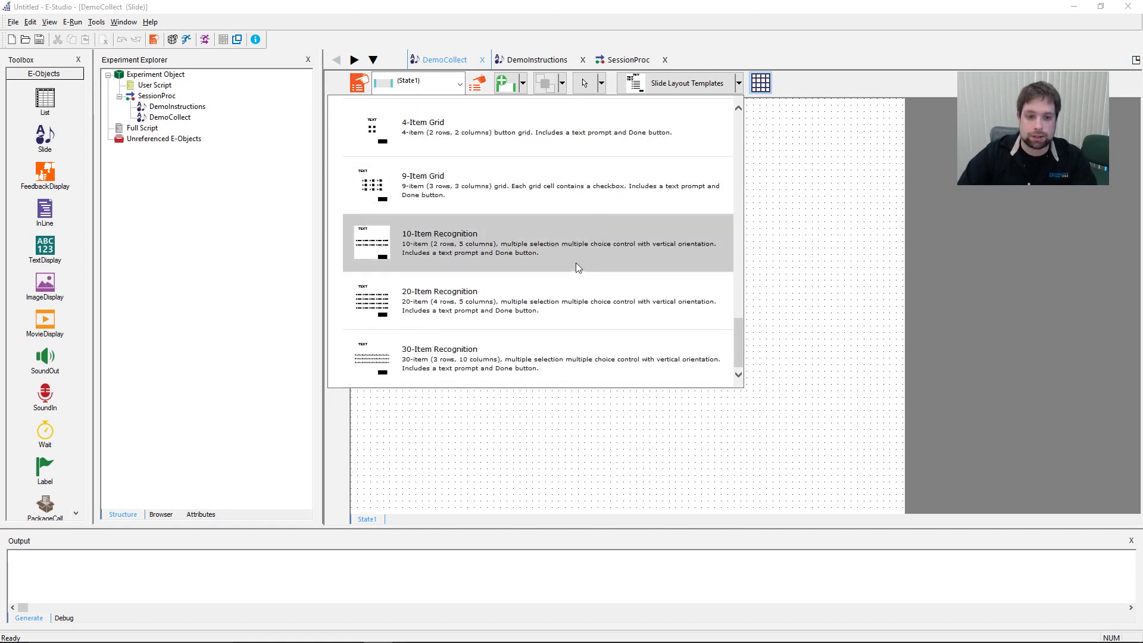
{"action": "scroll", "coordinate": [578, 263], "scroll_direction": "up", "scroll_amount": 20}
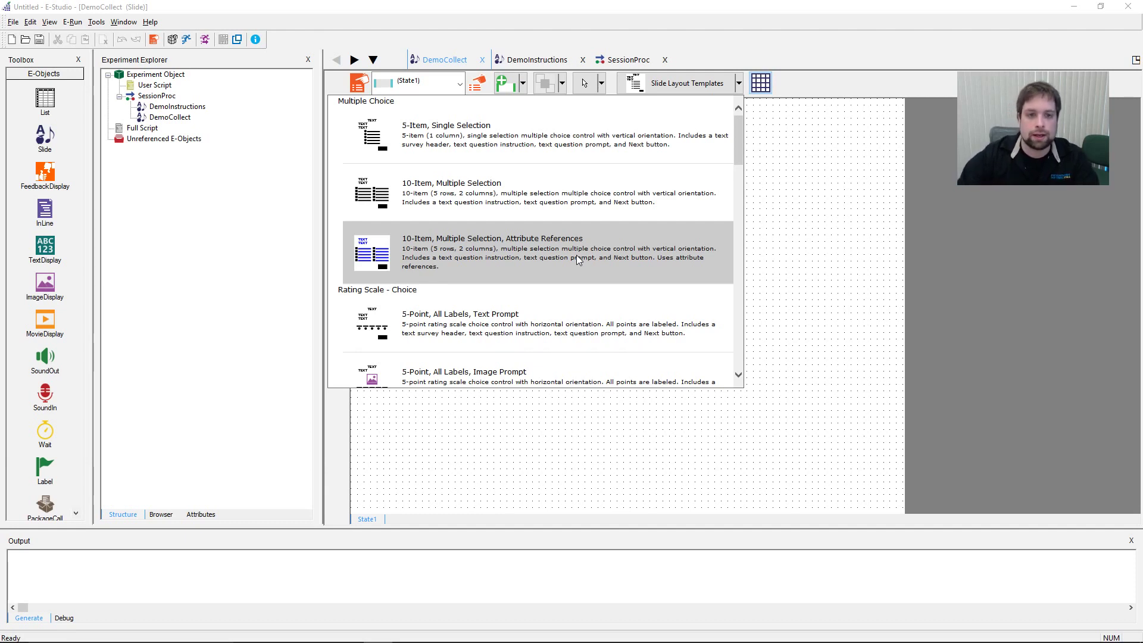
Step: Insert the 5-Item, Single Selection multiple choice layout template into the DemoCollect slide
{"action": "left_click", "coordinate": [589, 136]}
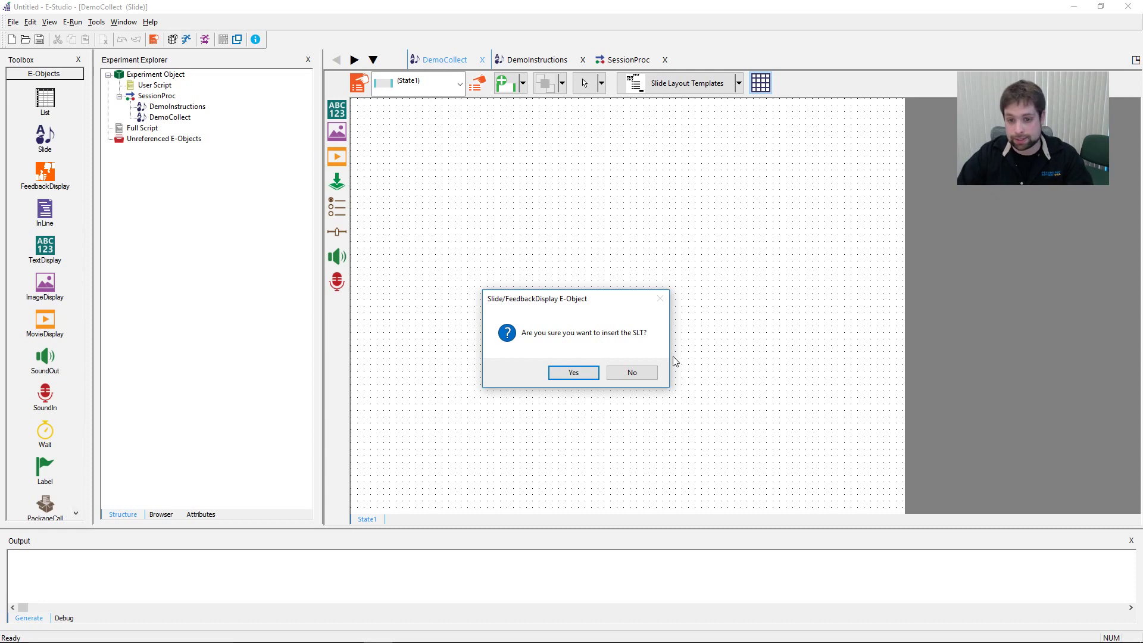
{"action": "left_click", "coordinate": [575, 372]}
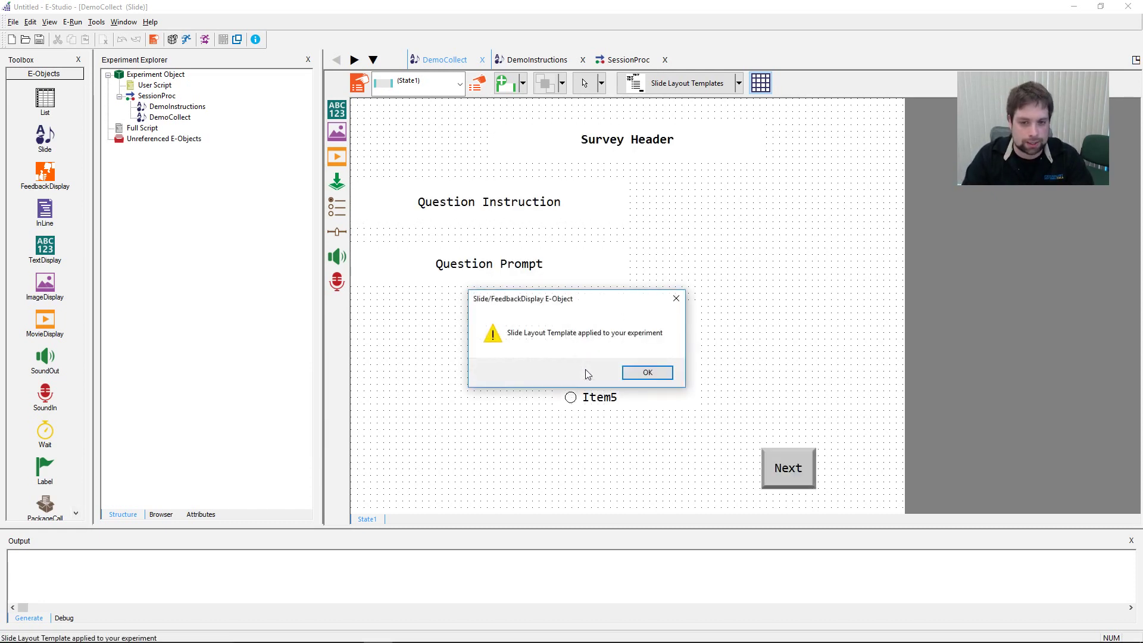
{"action": "left_click", "coordinate": [646, 372]}
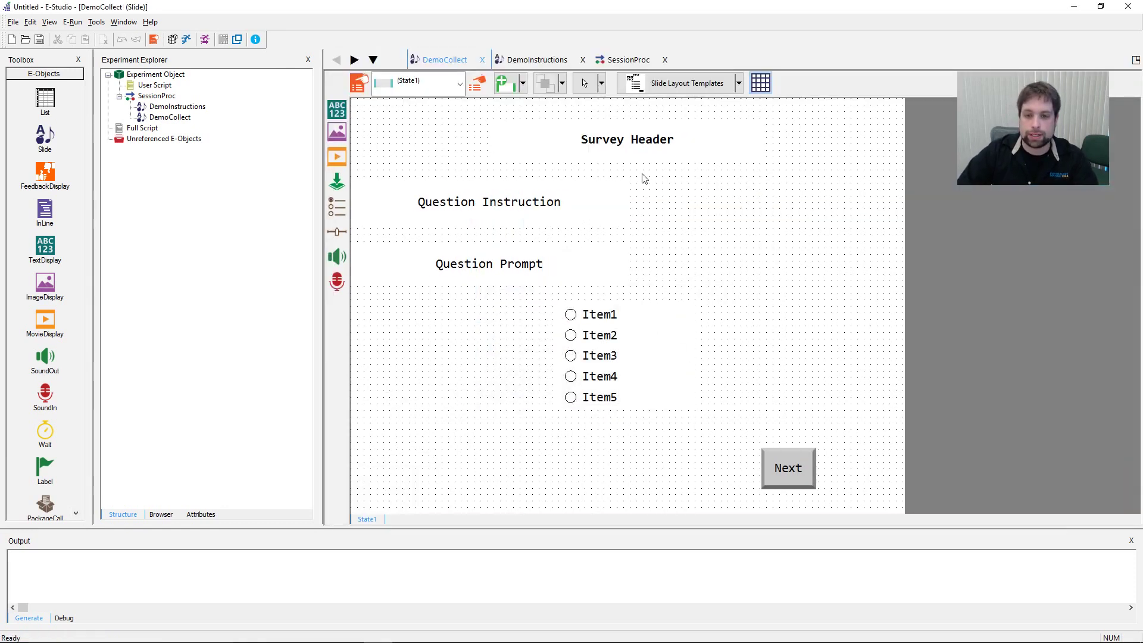
Step: Examine the template's sub-objects by selecting the header, question instruction, question prompt, Next button and choice list in turn
{"action": "left_click", "coordinate": [643, 149]}
{"action": "left_click", "coordinate": [590, 203]}
{"action": "left_click", "coordinate": [543, 251]}
{"action": "left_click", "coordinate": [681, 370]}
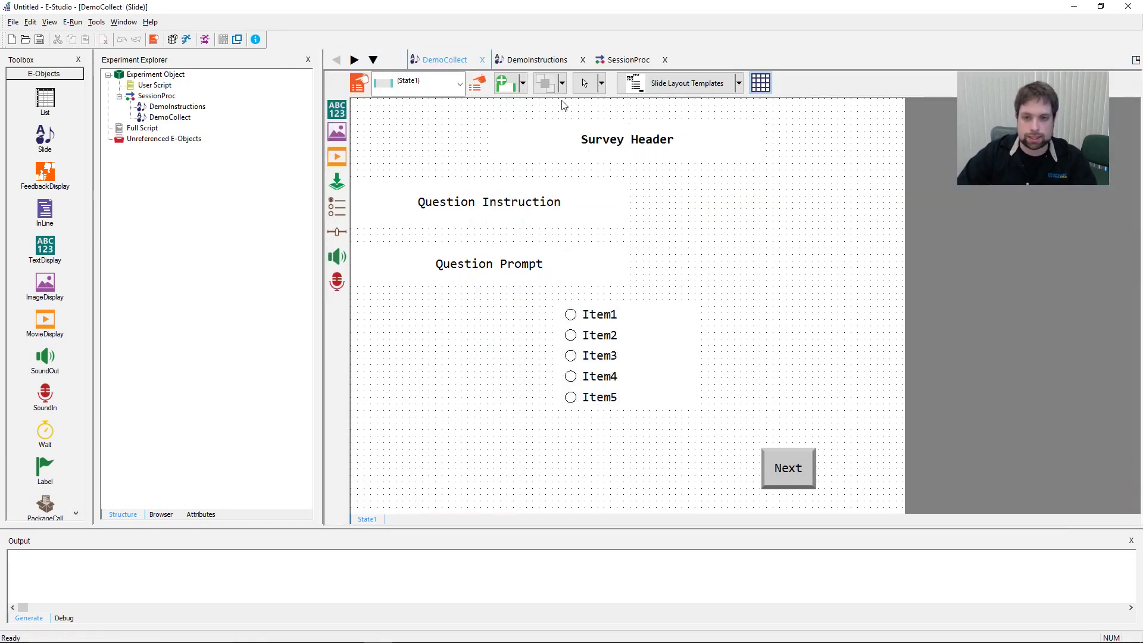
{"action": "left_click", "coordinate": [577, 124]}
{"action": "left_click", "coordinate": [575, 213]}
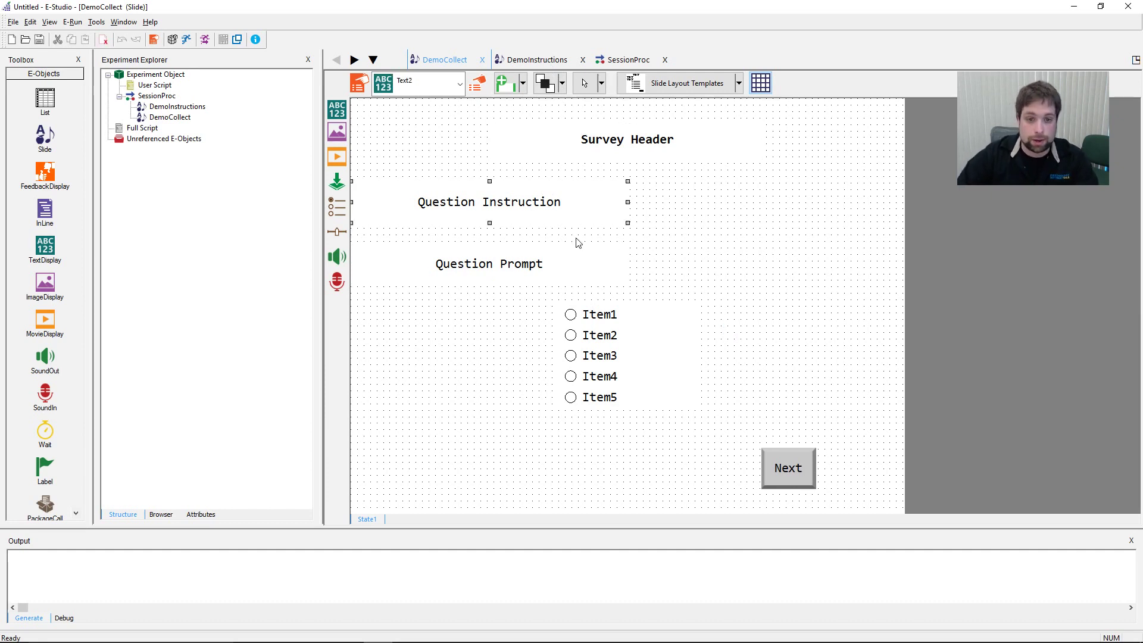
{"action": "left_click", "coordinate": [545, 267]}
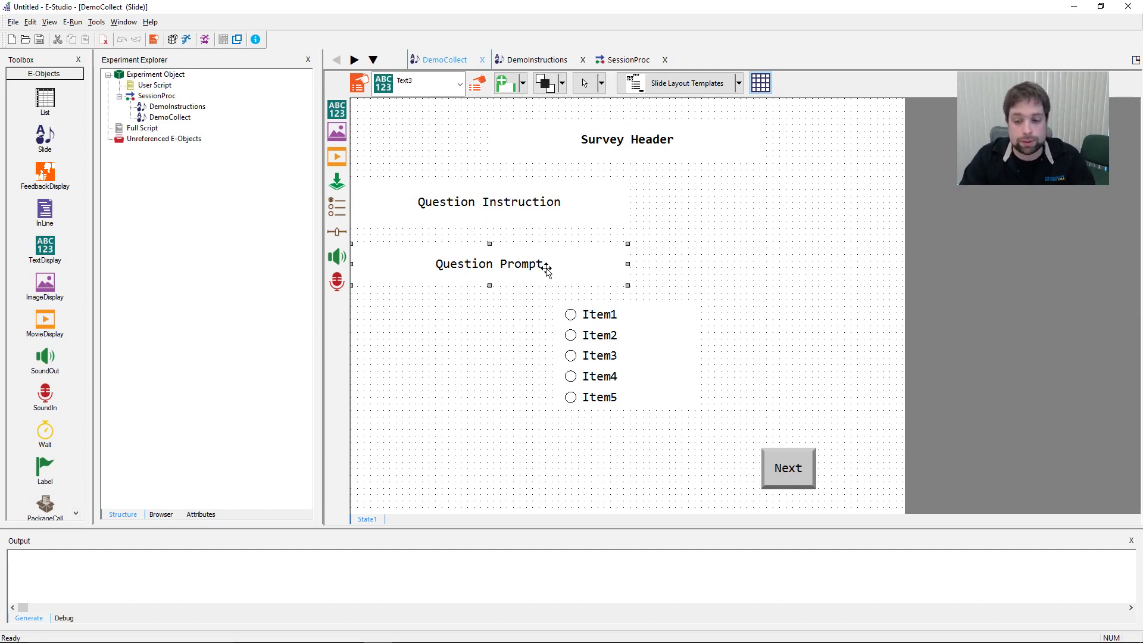
{"action": "left_click", "coordinate": [787, 472]}
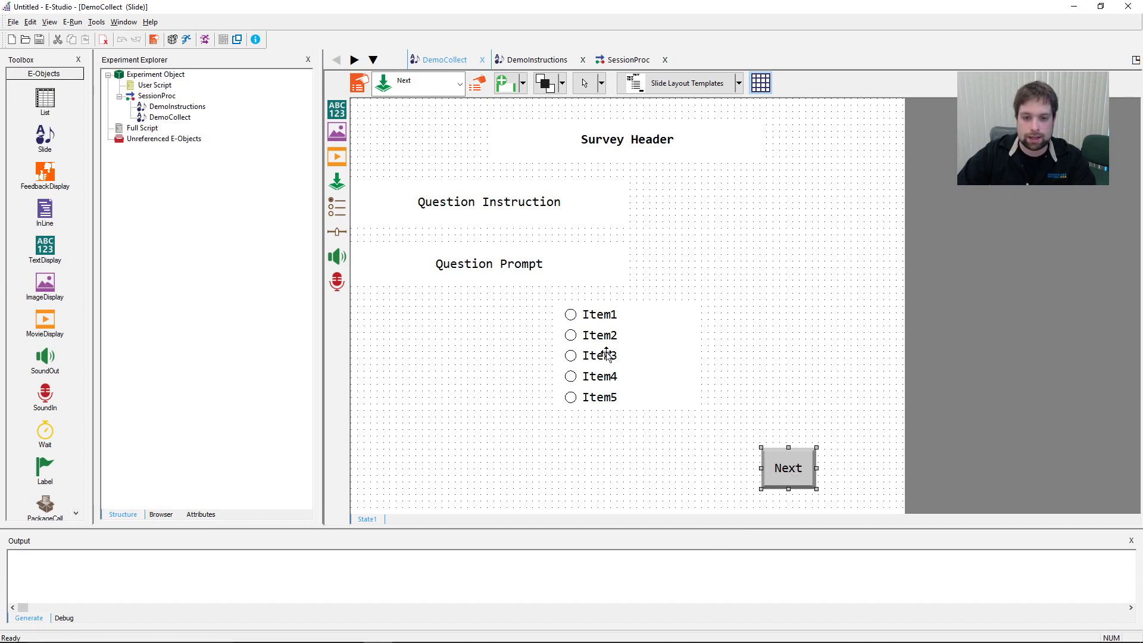
{"action": "left_click", "coordinate": [605, 353]}
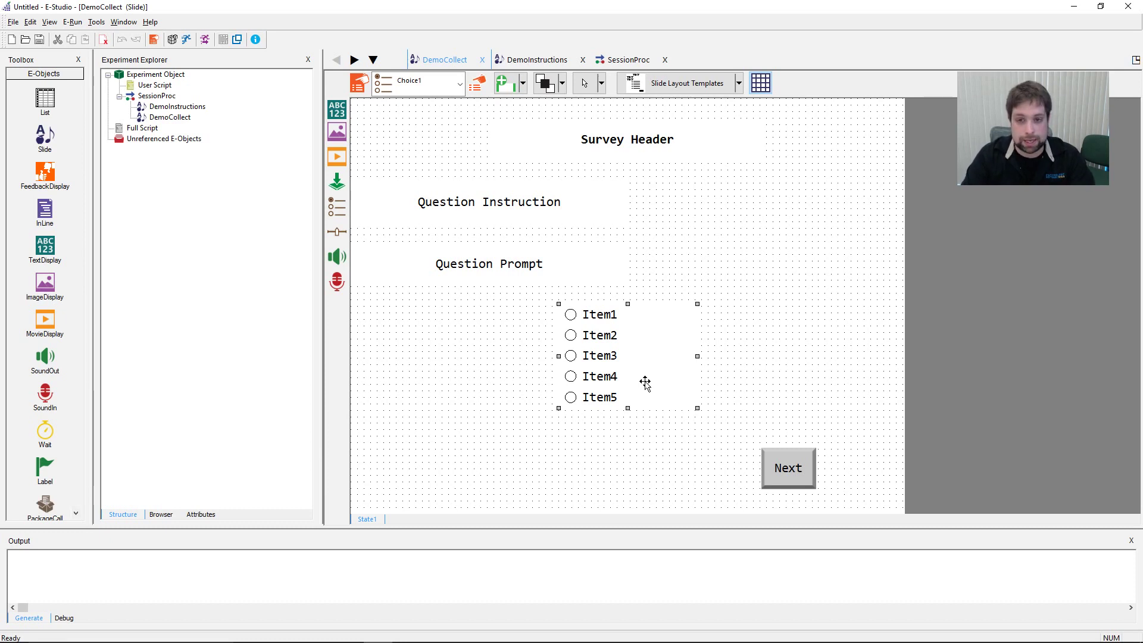
Step: Replace the survey header text with "Demographic Information"
{"action": "double_click", "coordinate": [628, 143]}
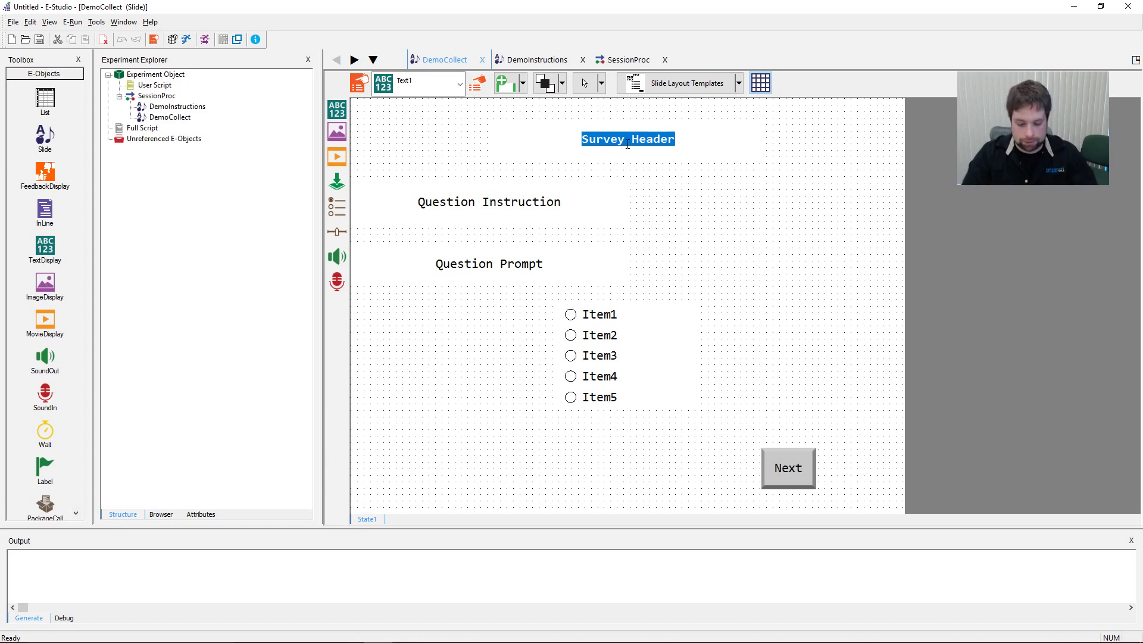
{"action": "type", "text": "GeDemographic "}
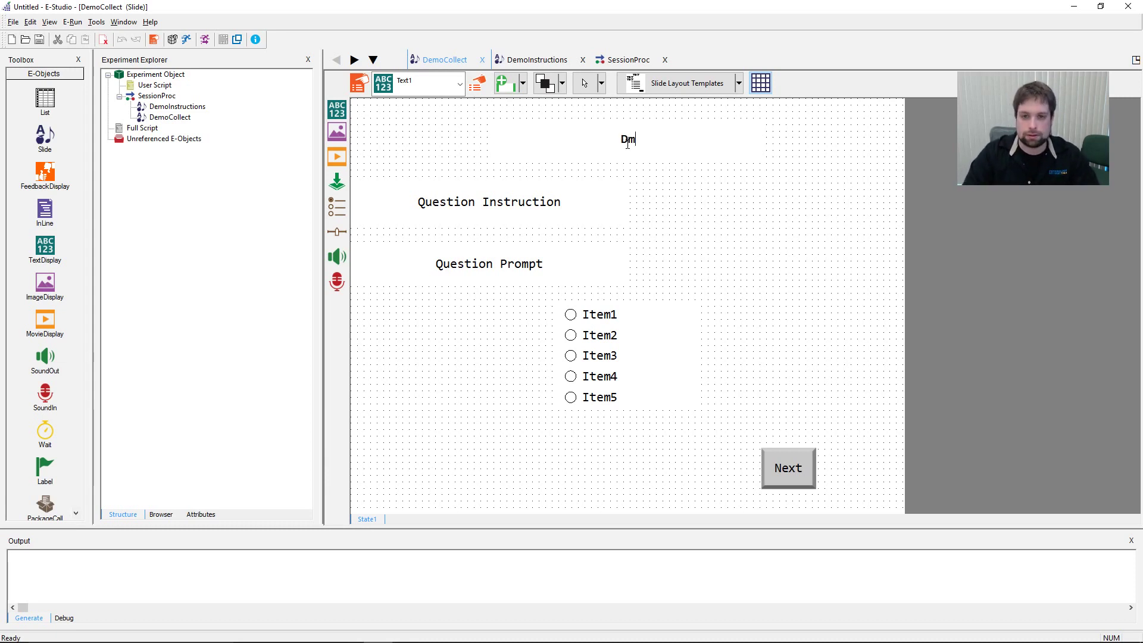
{"action": "type", "text": "Information"}
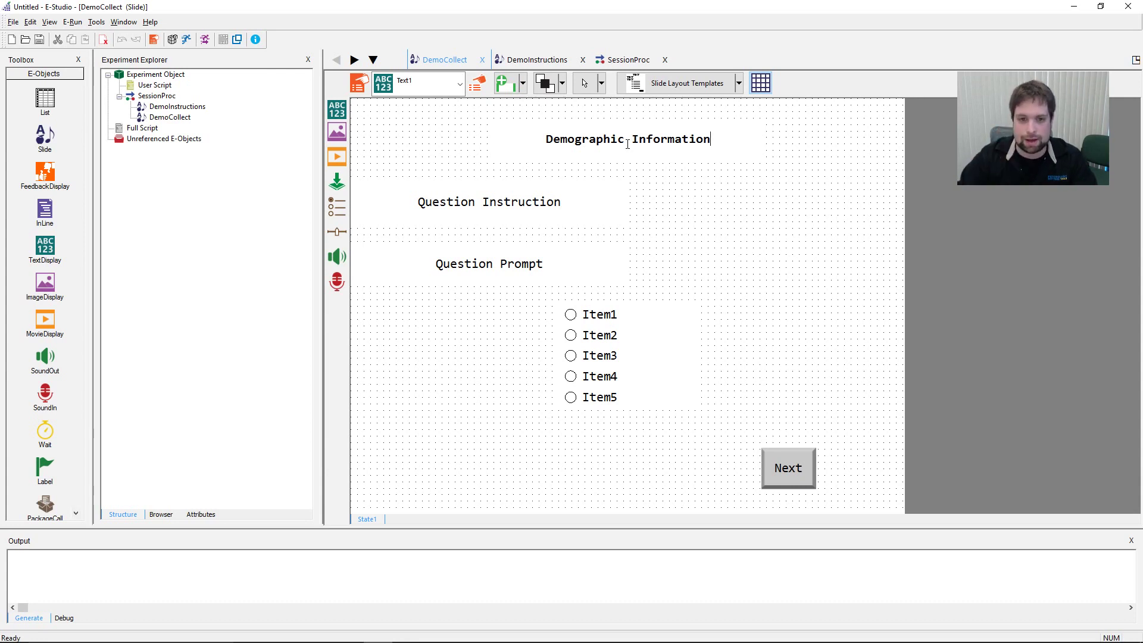
Step: Replace the question instruction text with "Select as many as applicable. Press Next when finished."
{"action": "left_click", "coordinate": [558, 202]}
{"action": "left_click", "coordinate": [558, 203]}
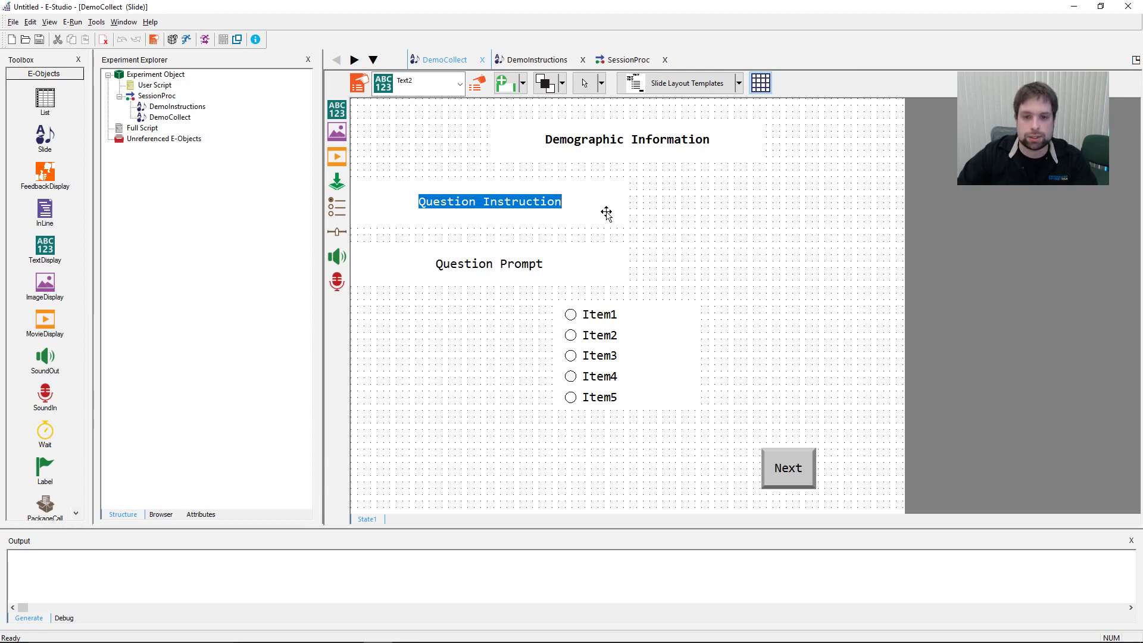
{"action": "type", "text": "Se"}
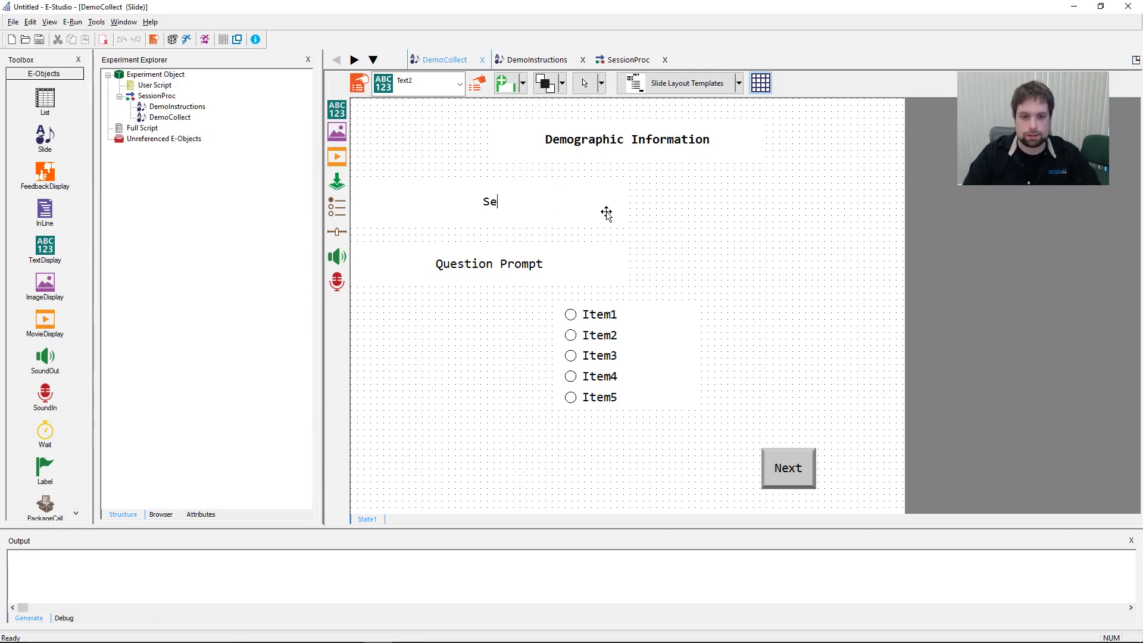
{"action": "type", "text": "lect as many as possi"}
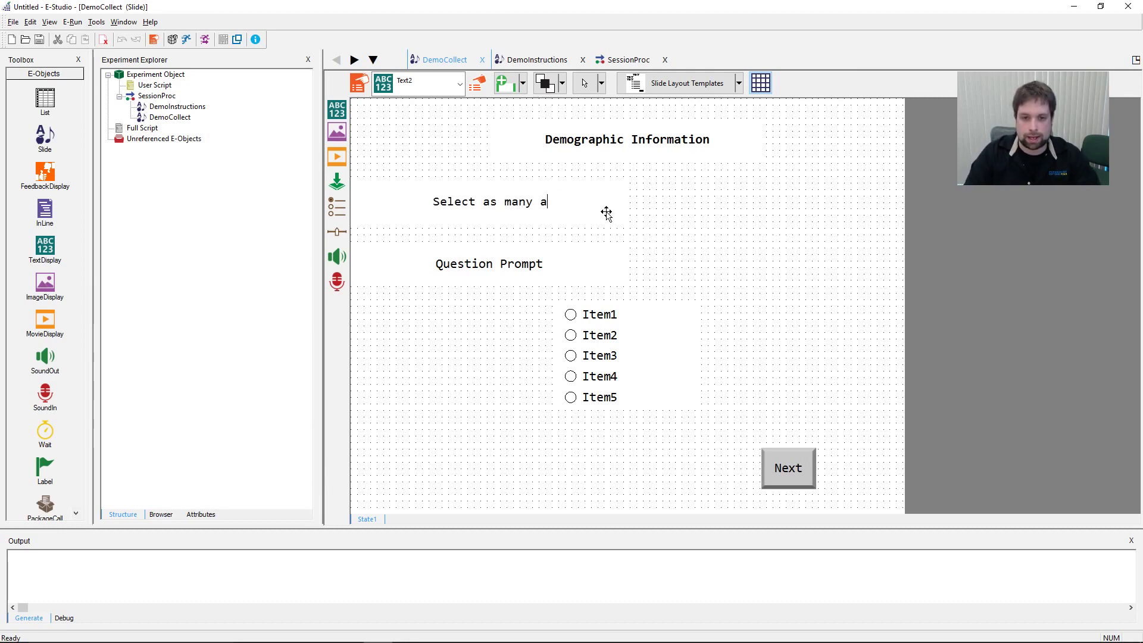
{"action": "key", "text": "BackSpace"}
{"action": "key", "text": "BackSpace"}
{"action": "key", "text": "BackSpace"}
{"action": "key", "text": "BackSpace"}
{"action": "key", "text": "BackSpace"}
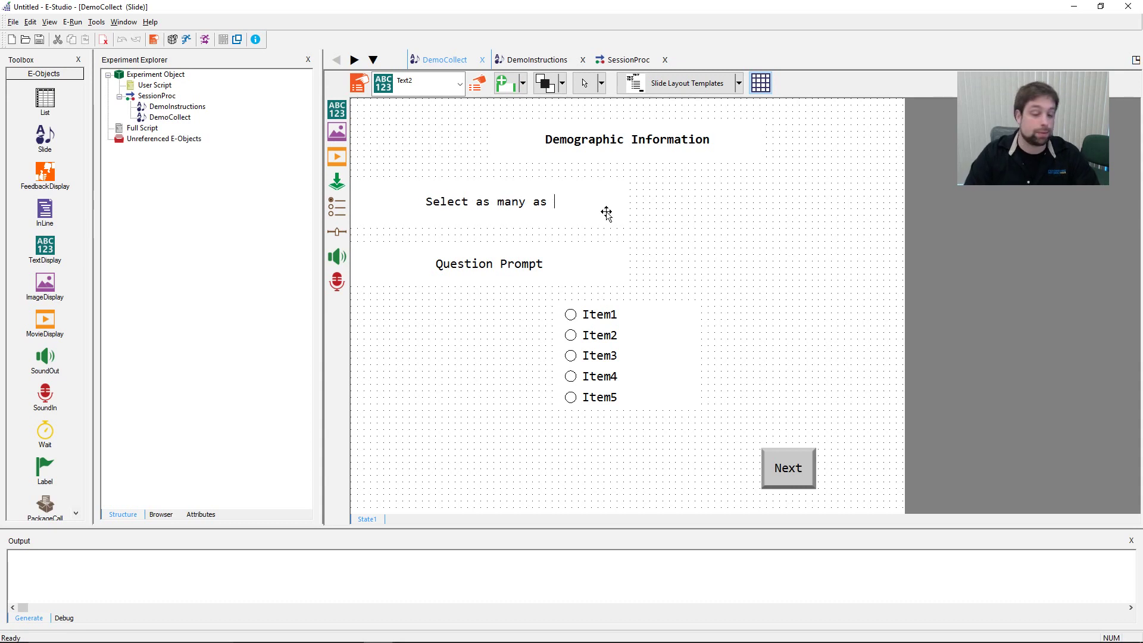
{"action": "type", "text": "applicable. Press "}
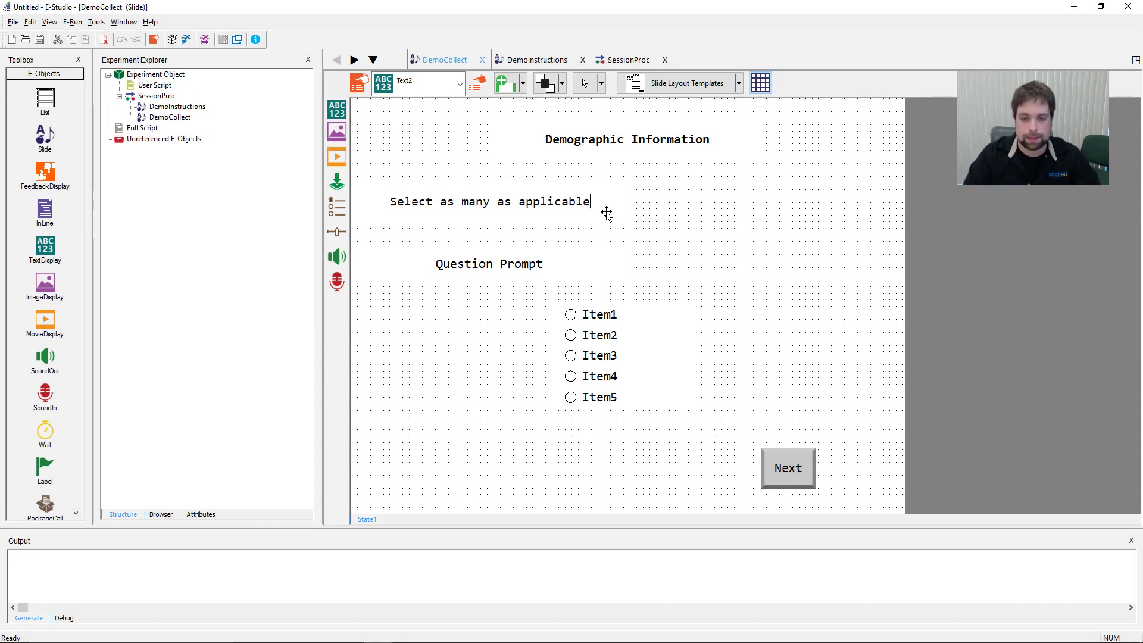
{"action": "type", "text": "Ne"}
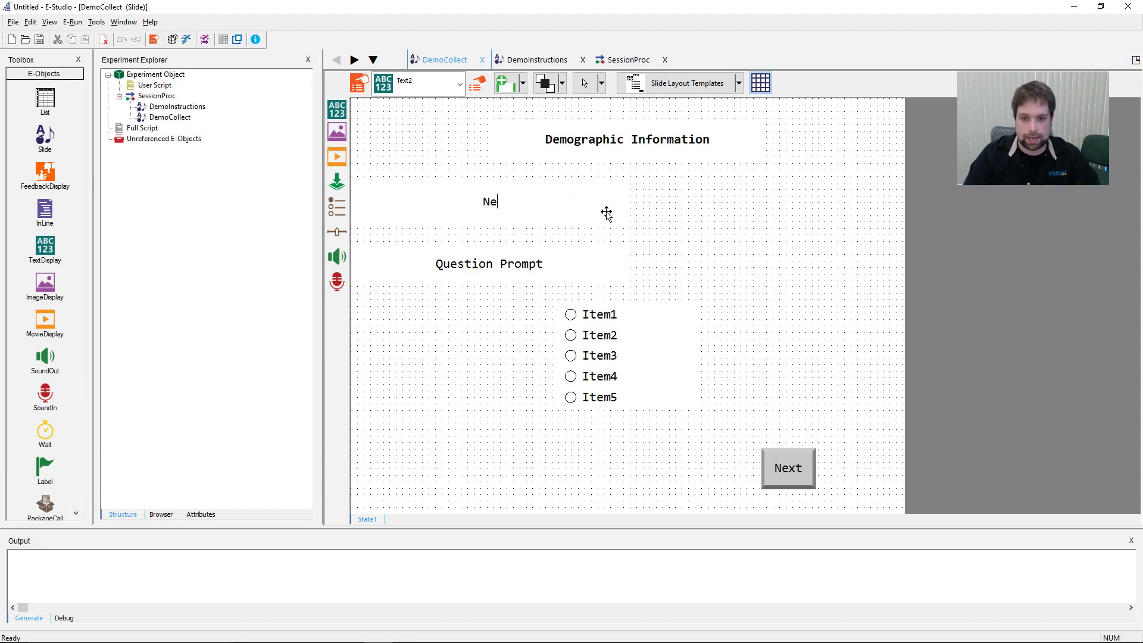
{"action": "type", "text": "xt when finished."}
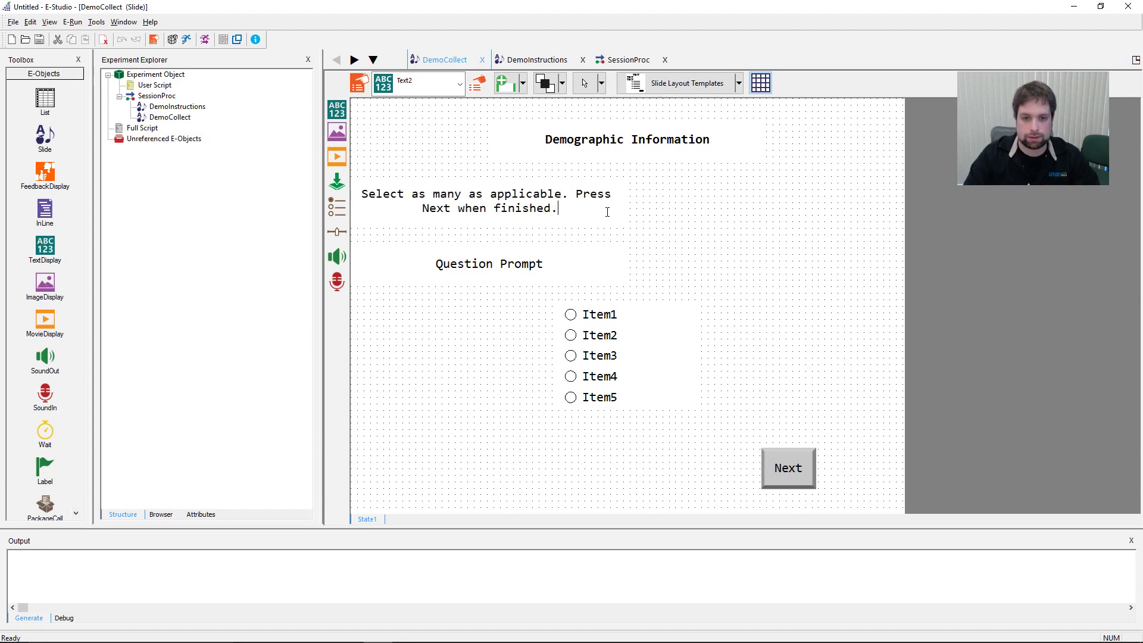
Step: Replace the question prompt text with "How many of these paradigms have you made with E-Prime?"
{"action": "double_click", "coordinate": [539, 264]}
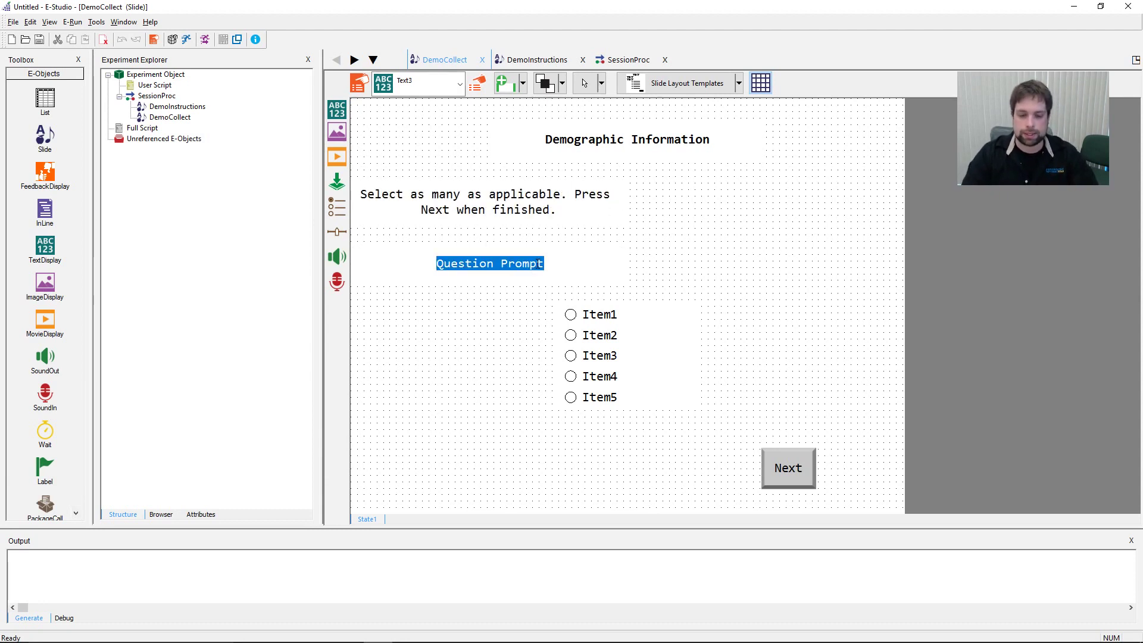
{"action": "key", "text": "BackSpace"}
{"action": "type", "text": "How m"}
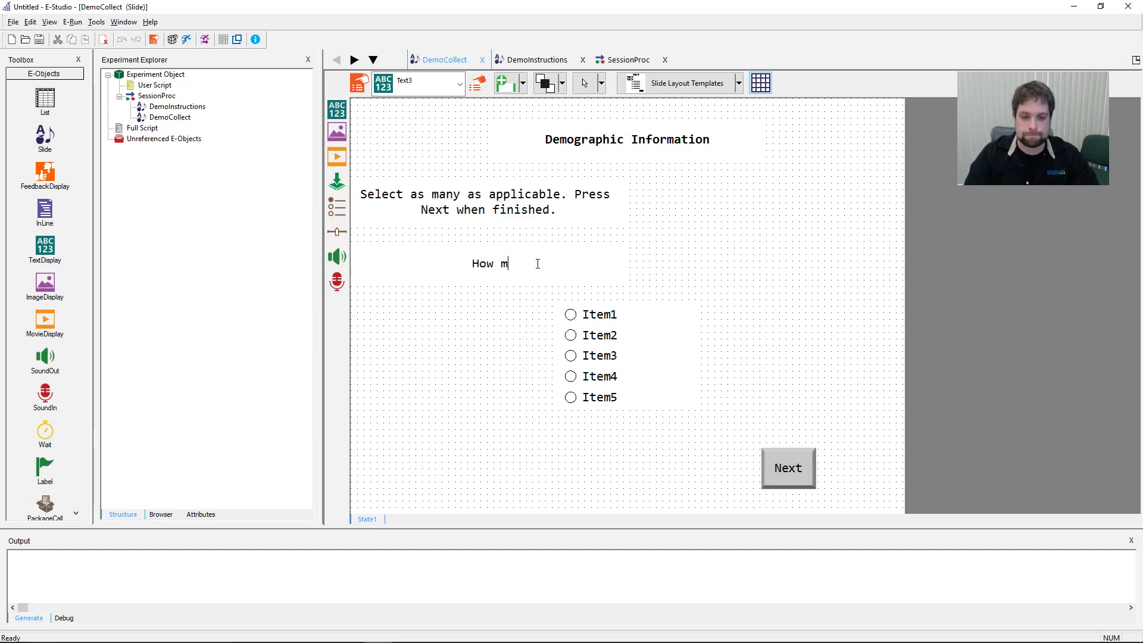
{"action": "type", "text": "any of these paradi"}
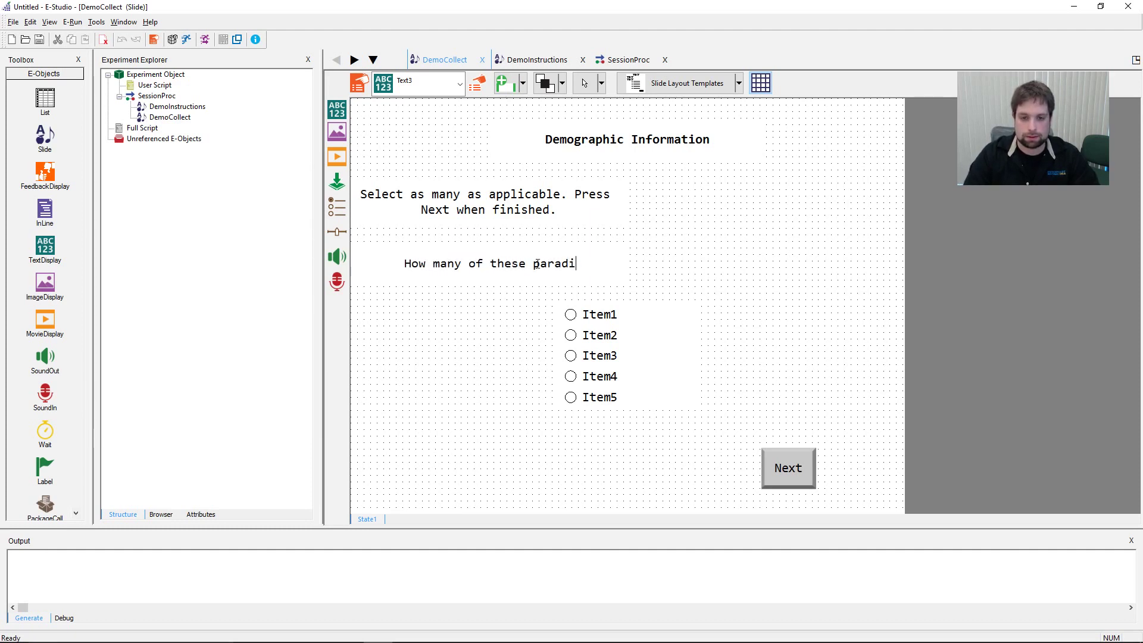
{"action": "type", "text": "gms have you made with"}
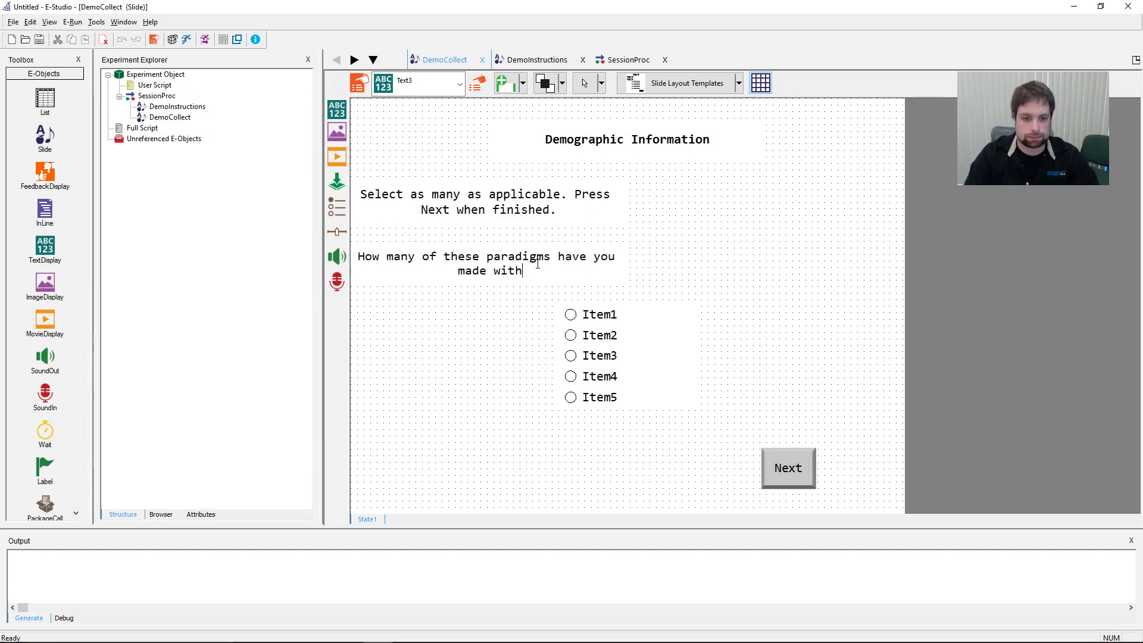
{"action": "type", "text": " E-Stu"}
{"action": "key", "text": "BackSpace"}
{"action": "key", "text": "BackSpace"}
{"action": "key", "text": "BackSpace"}
{"action": "type", "text": "P"}
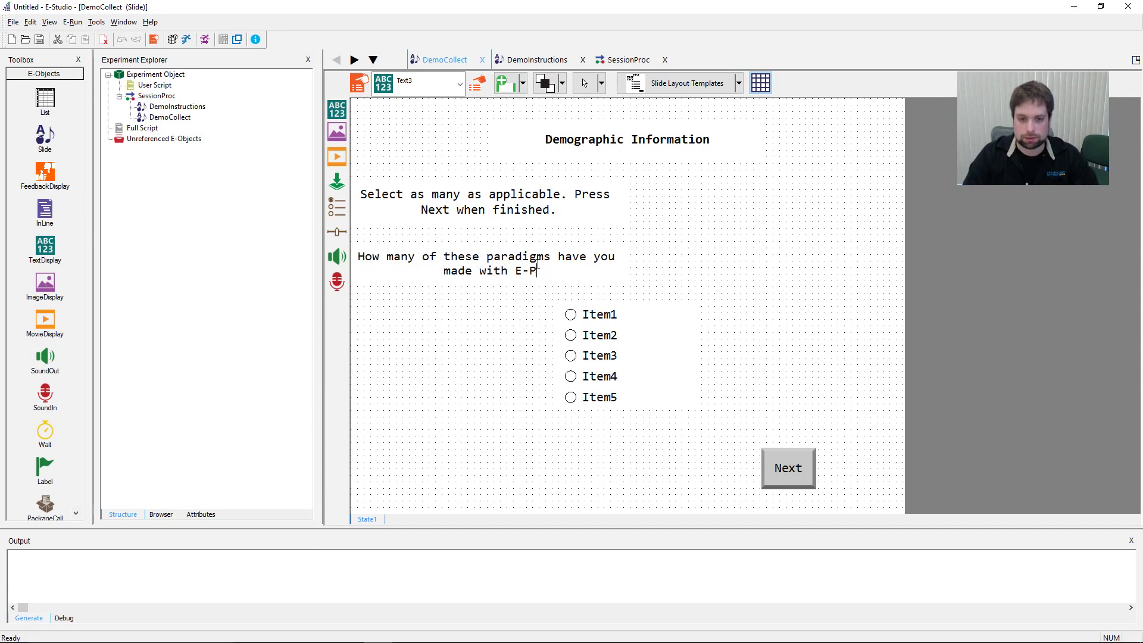
{"action": "type", "text": "rime?"}
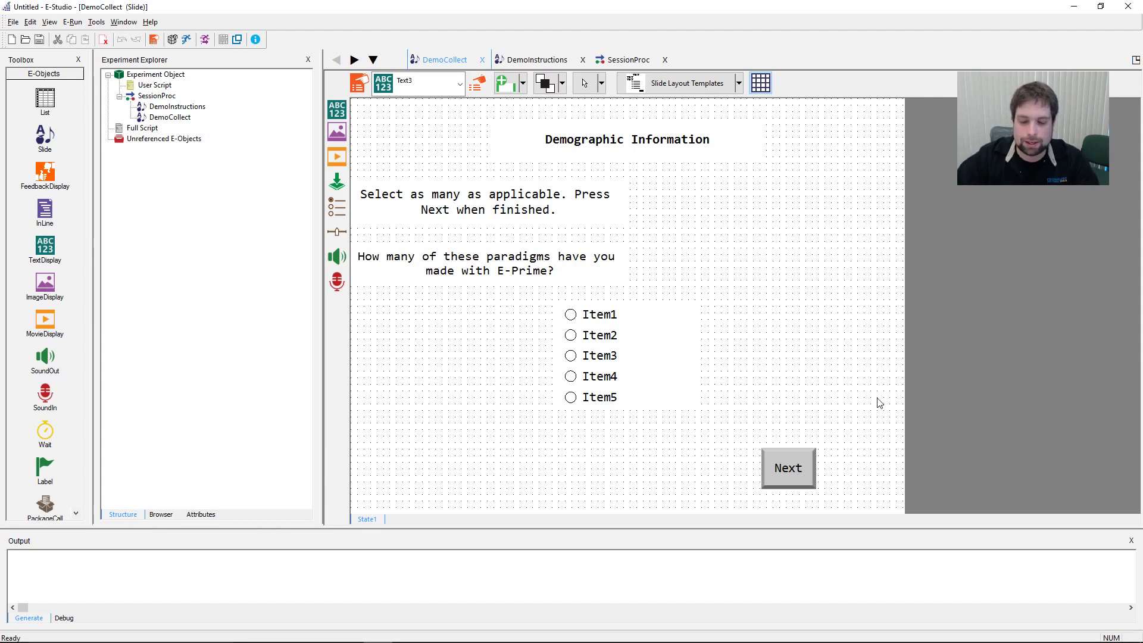
Step: In the choice list's properties, label the first item "Stroop" and the second item "lexical Decision"
{"action": "left_click", "coordinate": [603, 328]}
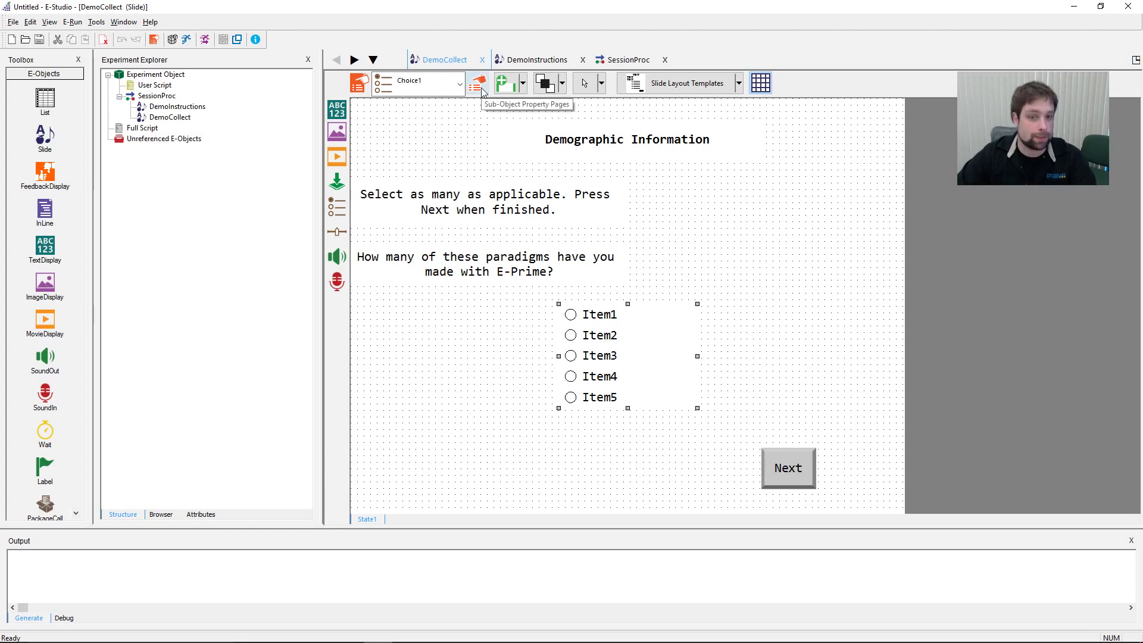
{"action": "left_click", "coordinate": [460, 84]}
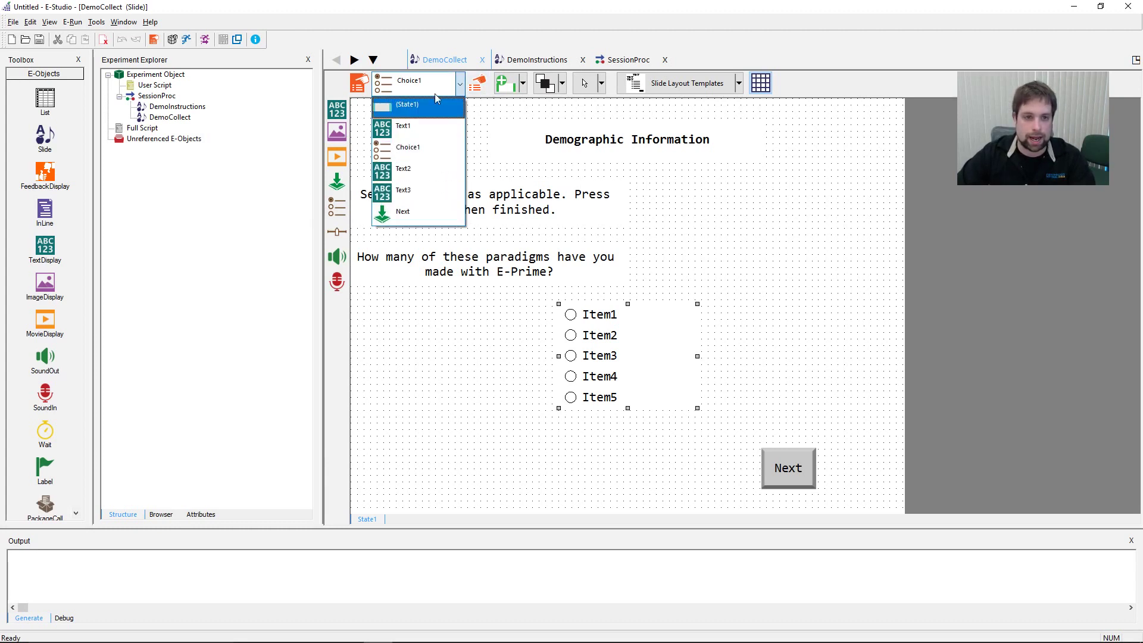
{"action": "left_click", "coordinate": [441, 148]}
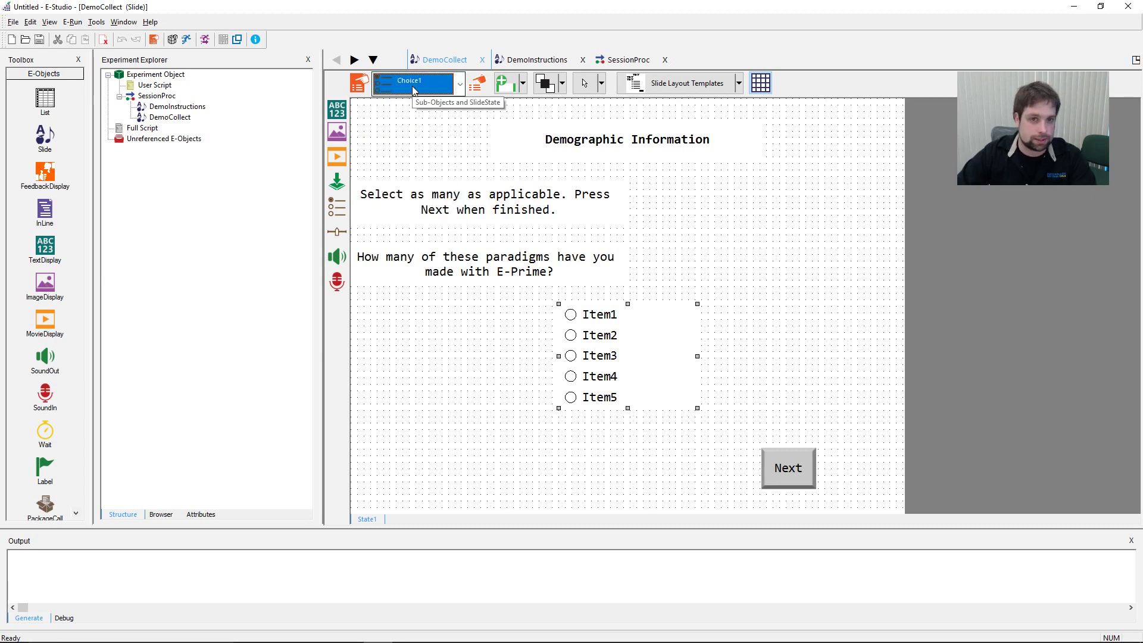
{"action": "left_click", "coordinate": [476, 83]}
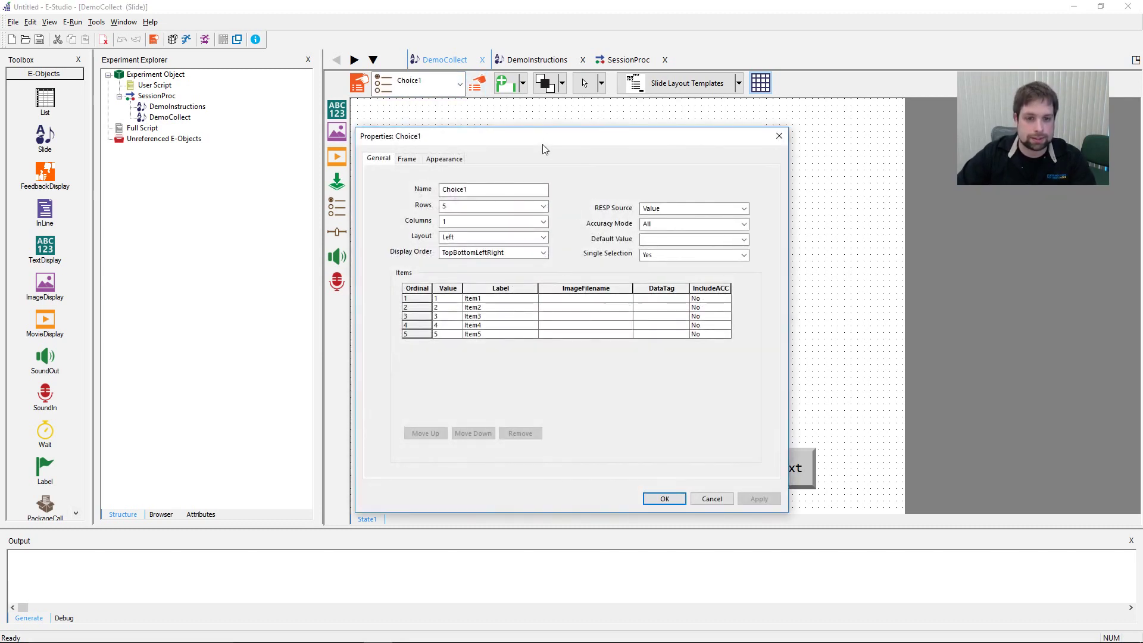
{"action": "left_click_drag", "start_coordinate": [542, 144], "coordinate": [859, 155]}
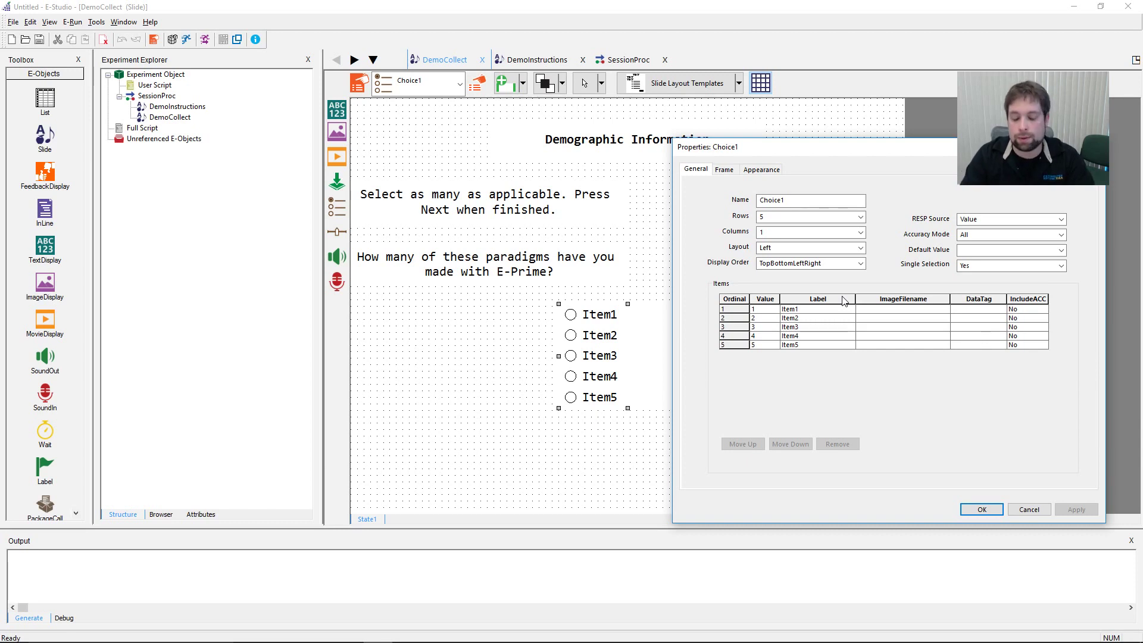
{"action": "left_click", "coordinate": [800, 309]}
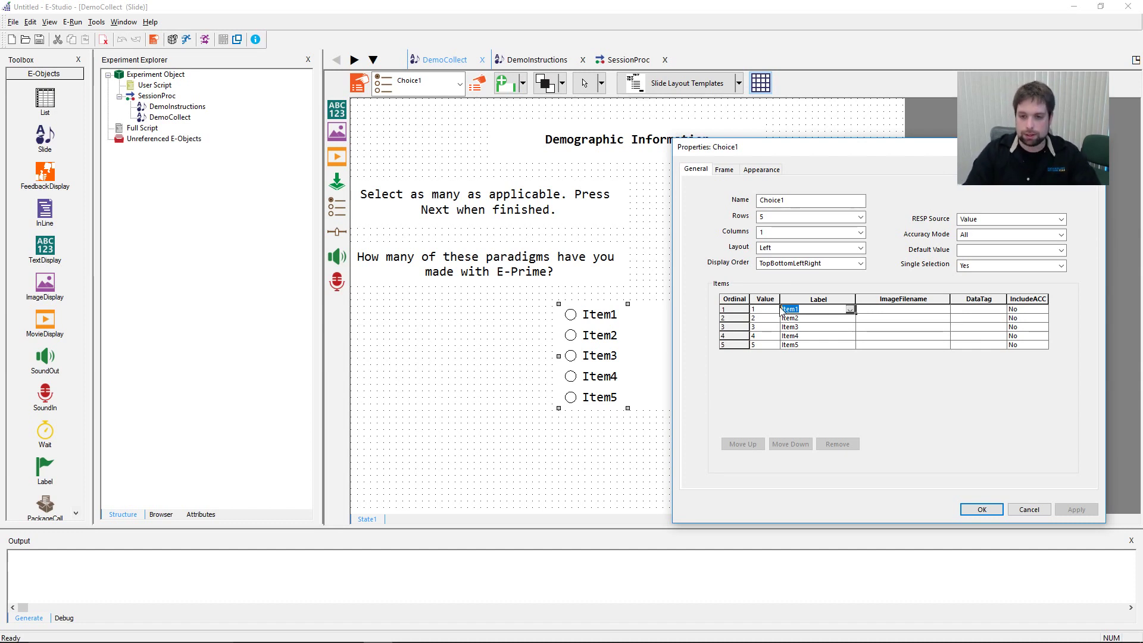
{"action": "type", "text": "Stroop"}
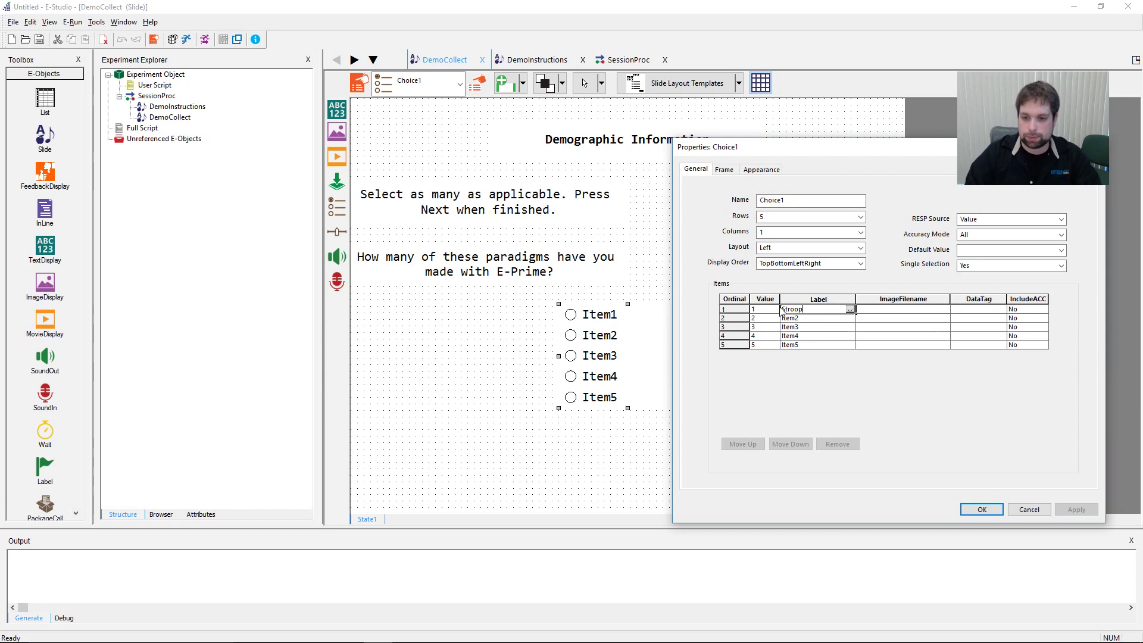
{"action": "key", "text": "Return"}
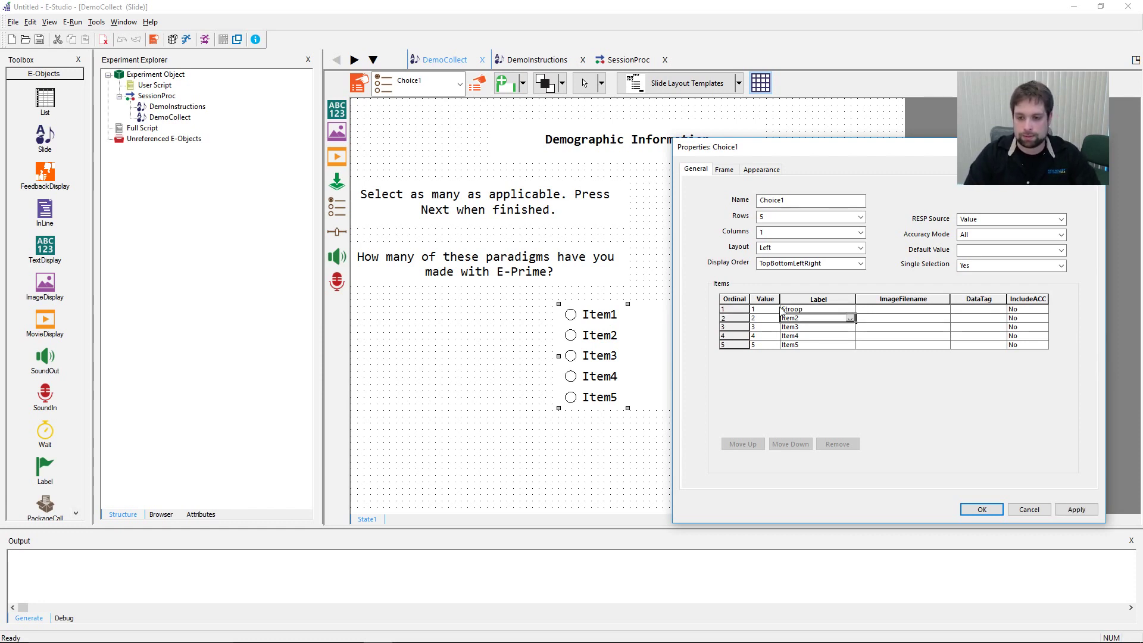
{"action": "type", "text": "Lexical De"}
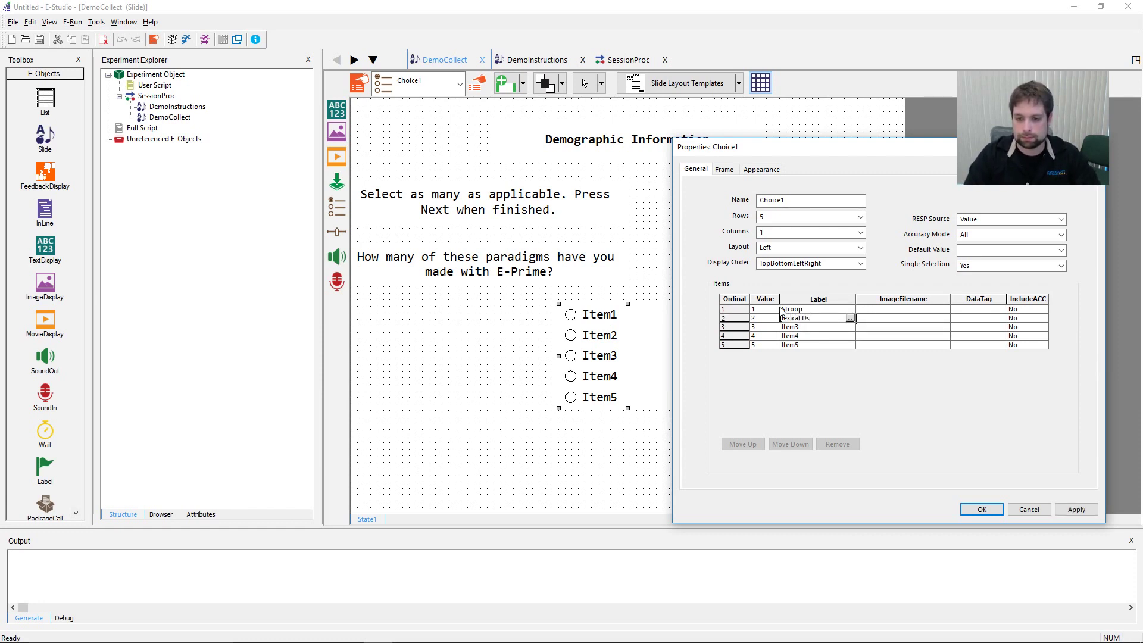
{"action": "type", "text": "cision"}
{"action": "key", "text": "Return"}
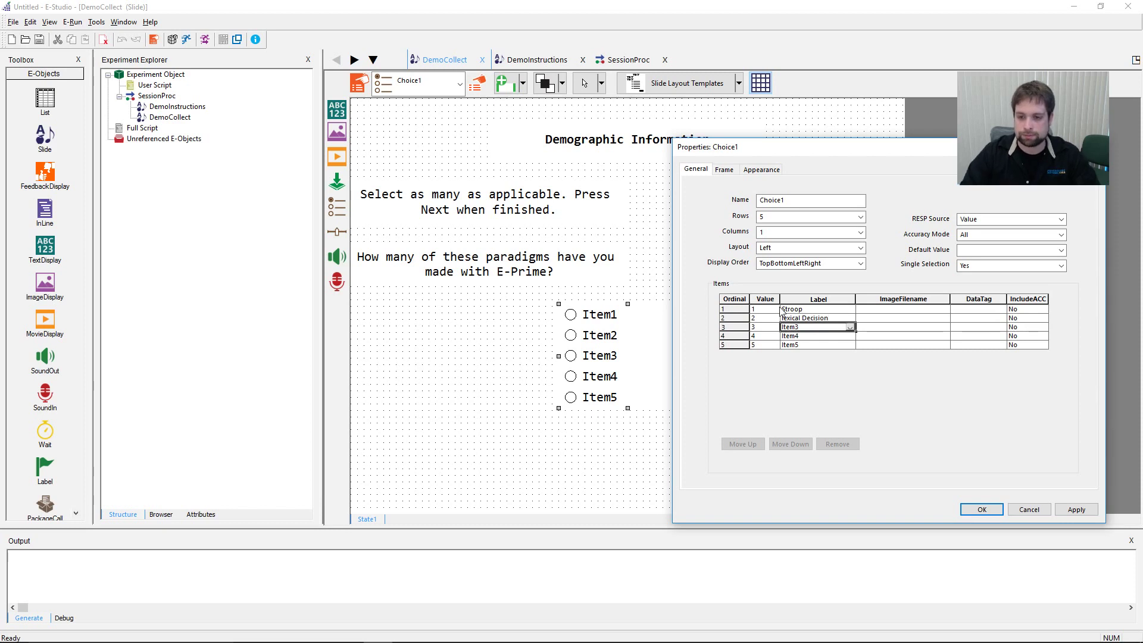
Step: Label the third to fifth choice items "IAT", "Auditory Oddball" and "Tower or London", and apply the changes to the slide
{"action": "type", "text": "IAT"}
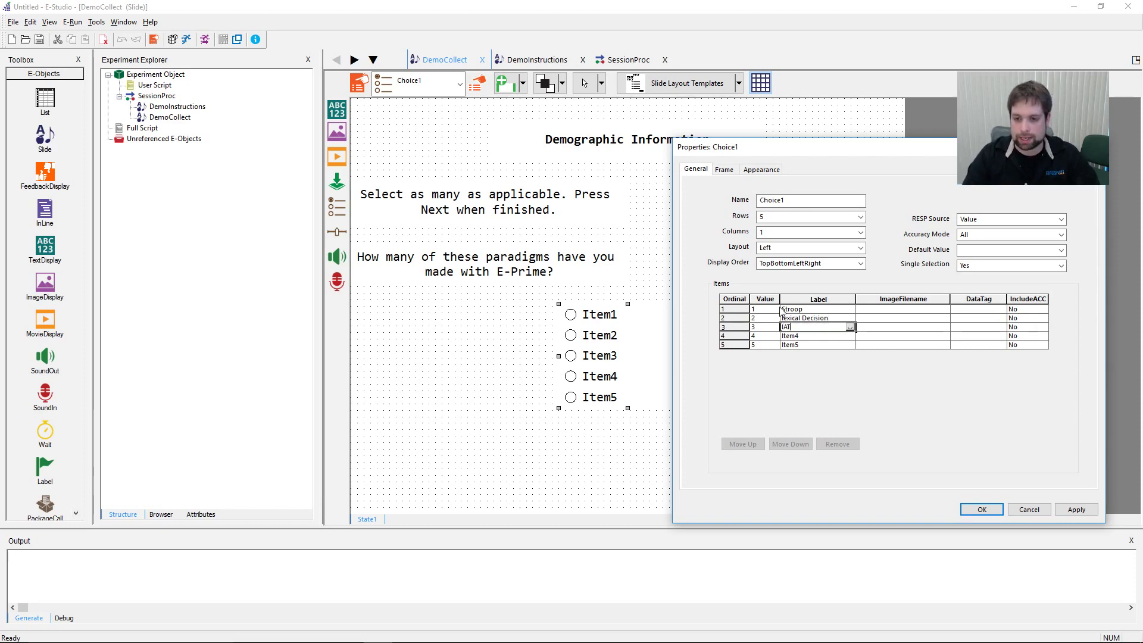
{"action": "key", "text": "Return"}
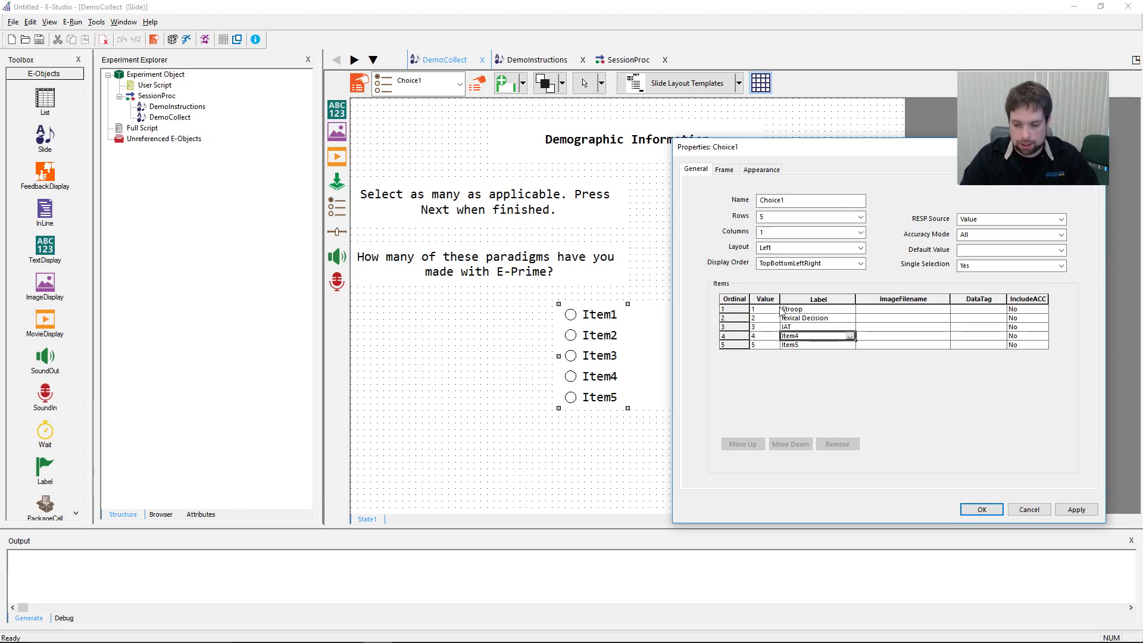
{"action": "type", "text": "Audit"}
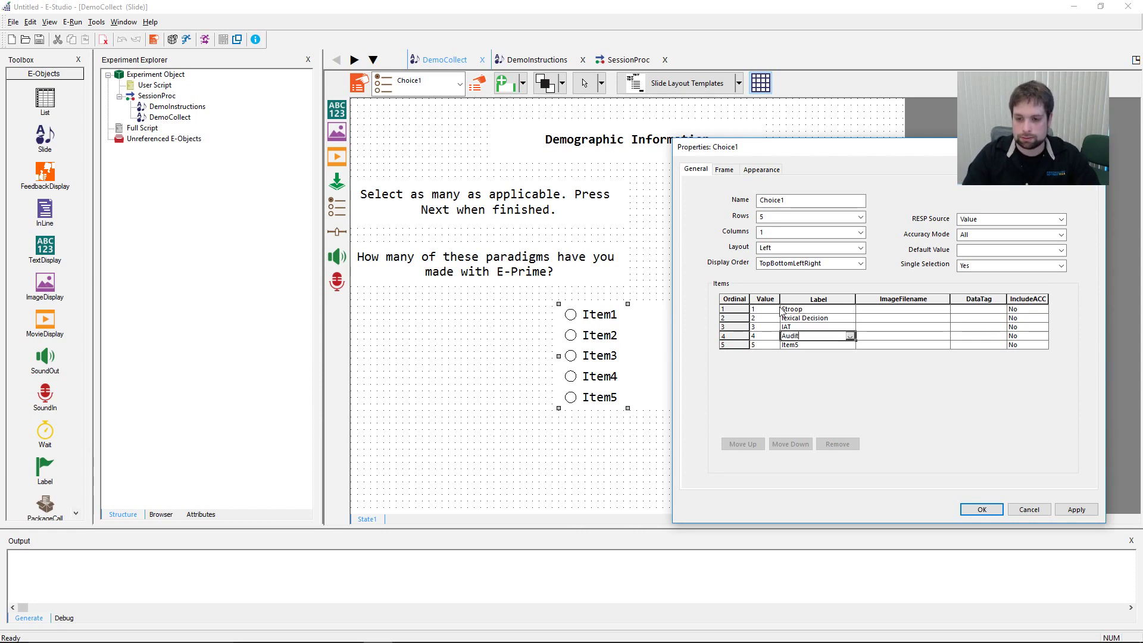
{"action": "type", "text": "ory Oddball"}
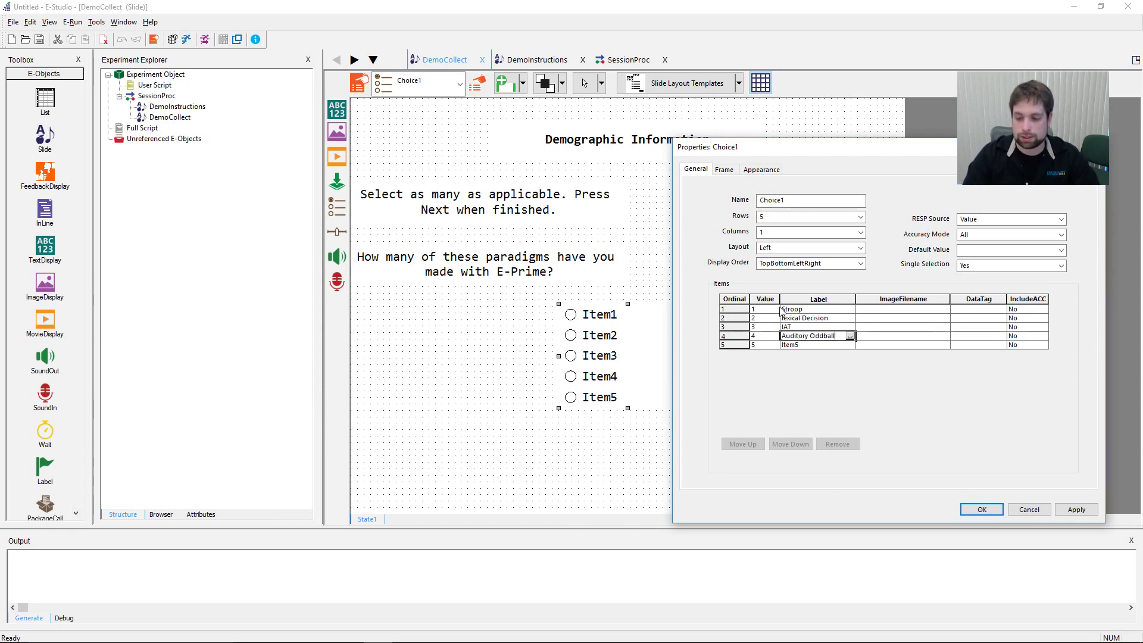
{"action": "key", "text": "Return"}
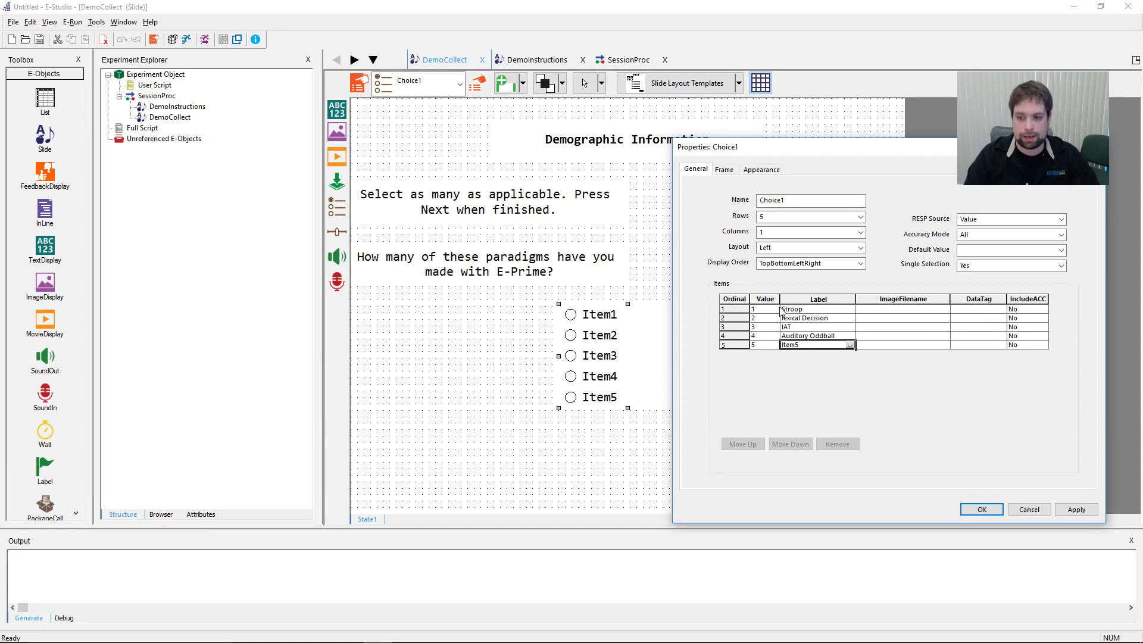
{"action": "type", "text": "TW"}
{"action": "type", "text": "ower or London"}
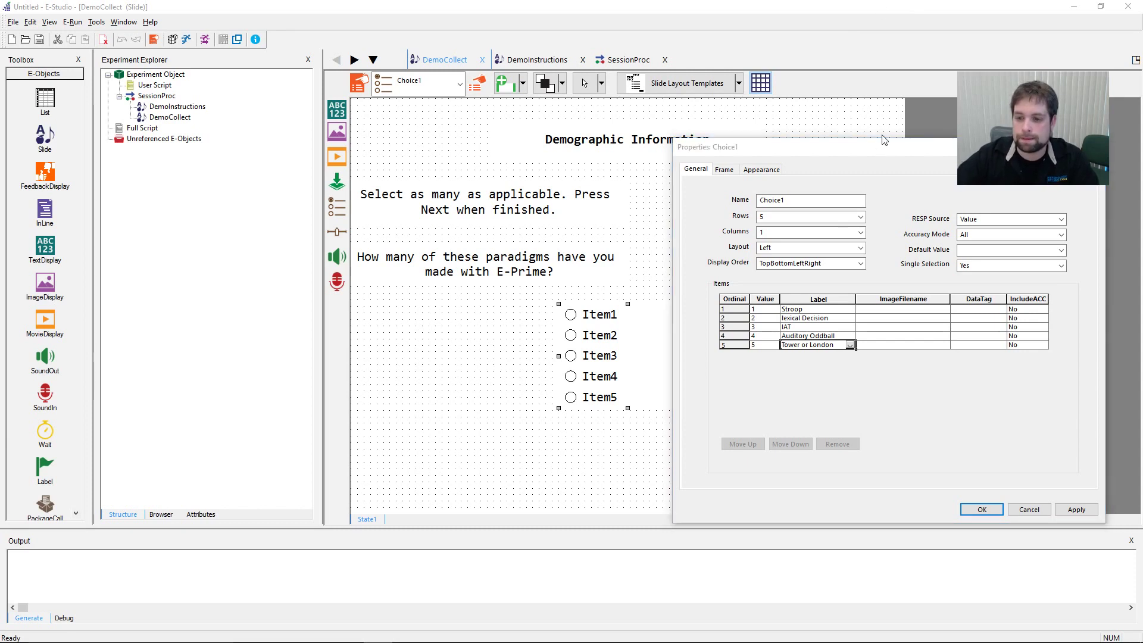
{"action": "left_click", "coordinate": [1078, 511]}
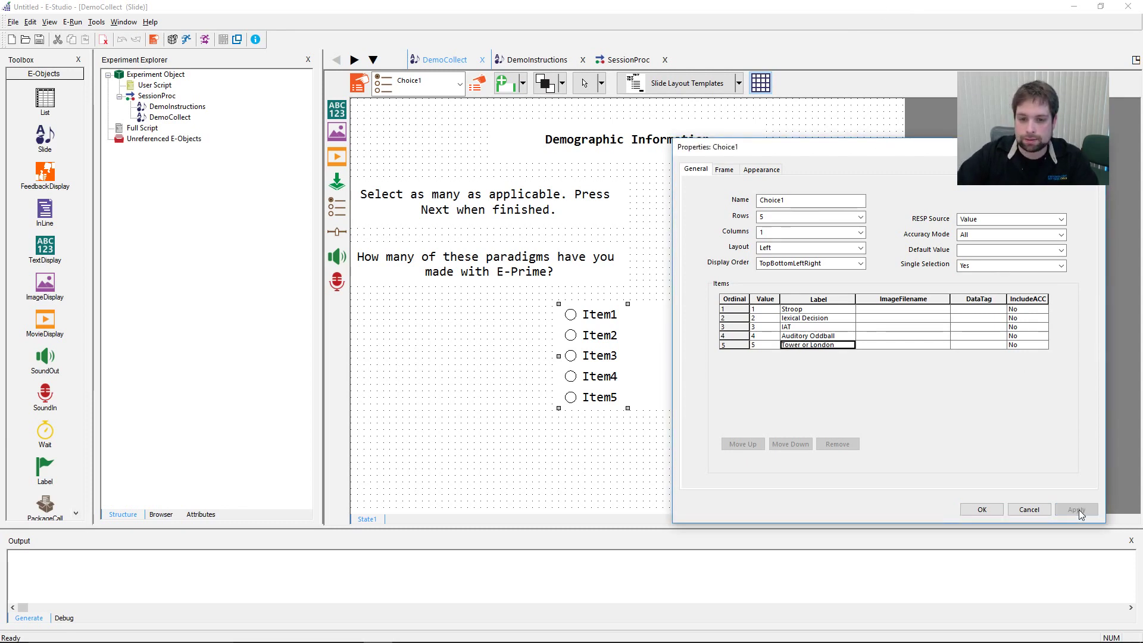
{"action": "left_click", "coordinate": [981, 509]}
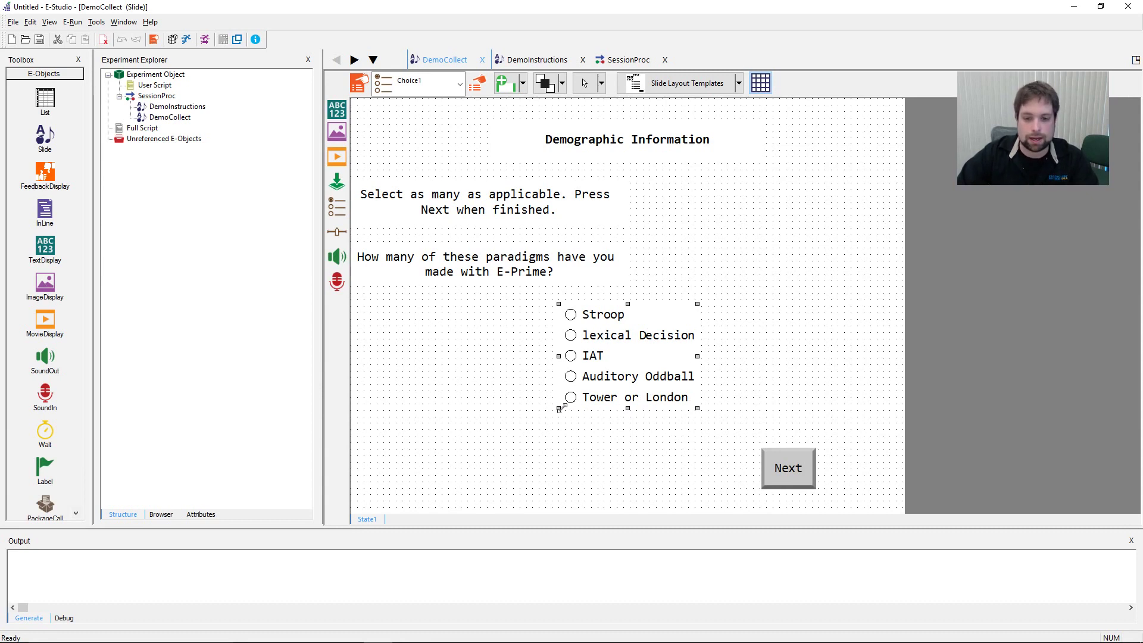
Step: Enlarge the choice list toward its lower-left corner and correct the fifth item's label to "Tower of London"
{"action": "left_click_drag", "start_coordinate": [560, 407], "coordinate": [516, 435]}
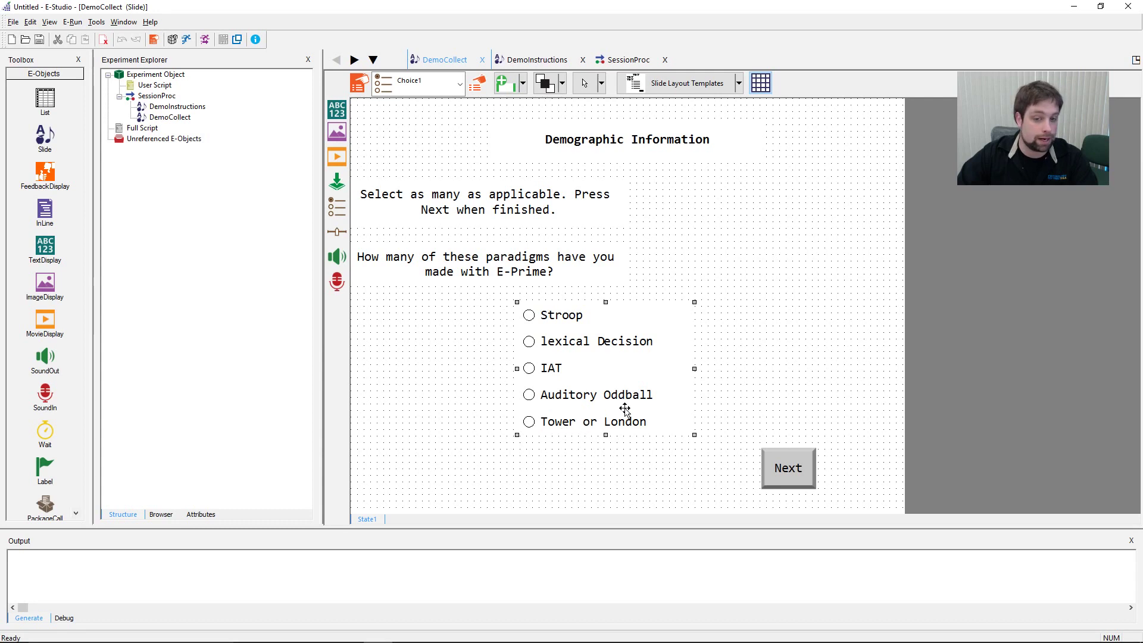
{"action": "double_click", "coordinate": [519, 304]}
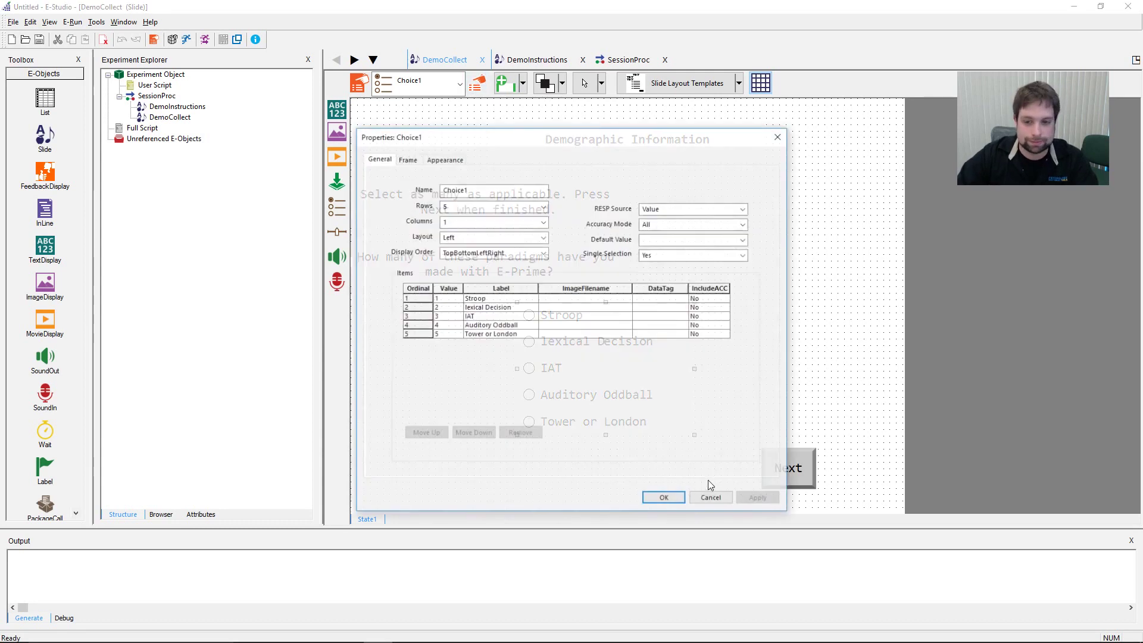
{"action": "left_click", "coordinate": [492, 325]}
{"action": "left_click", "coordinate": [492, 337]}
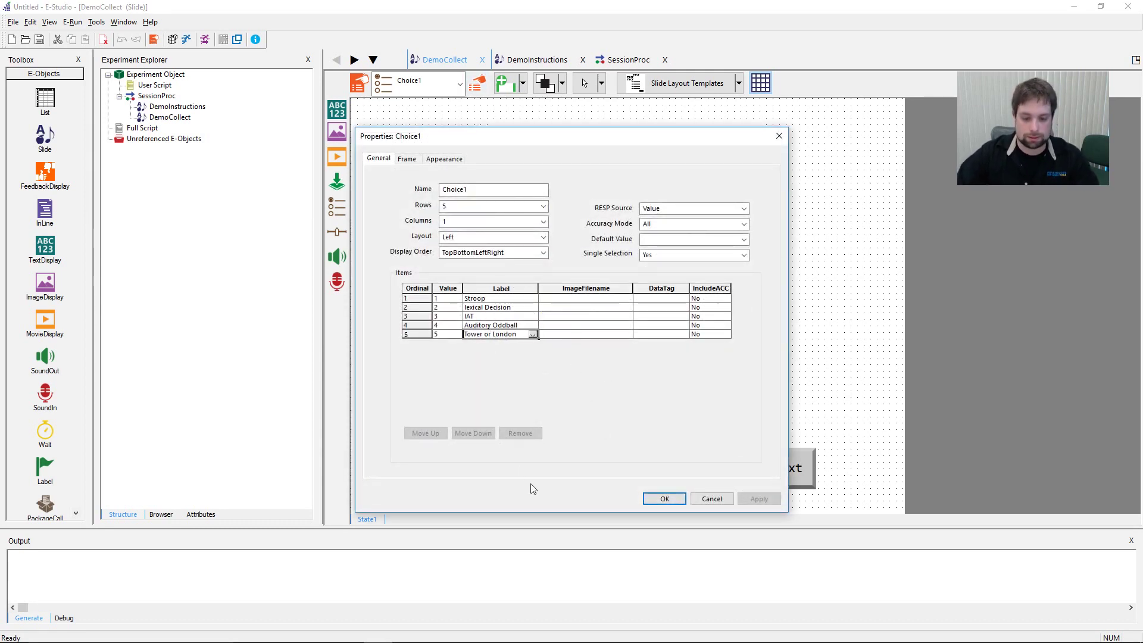
{"action": "left_click", "coordinate": [714, 500]}
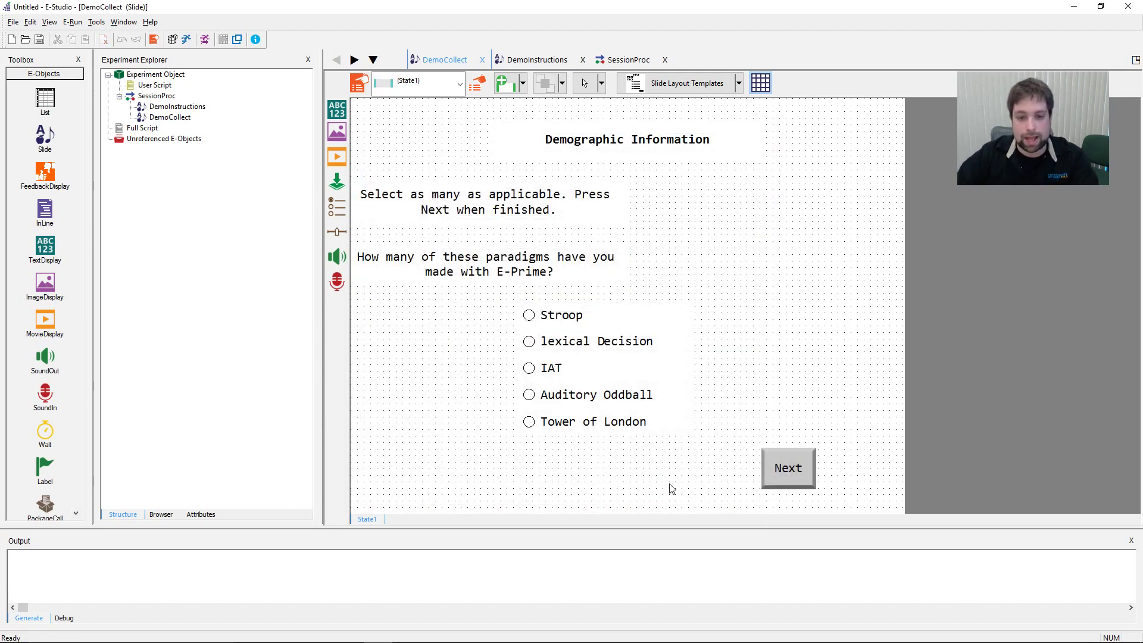
Step: Move the choice list slightly down and to the right, and set its Single Selection property to No
{"action": "left_click_drag", "start_coordinate": [600, 370], "coordinate": [616, 374]}
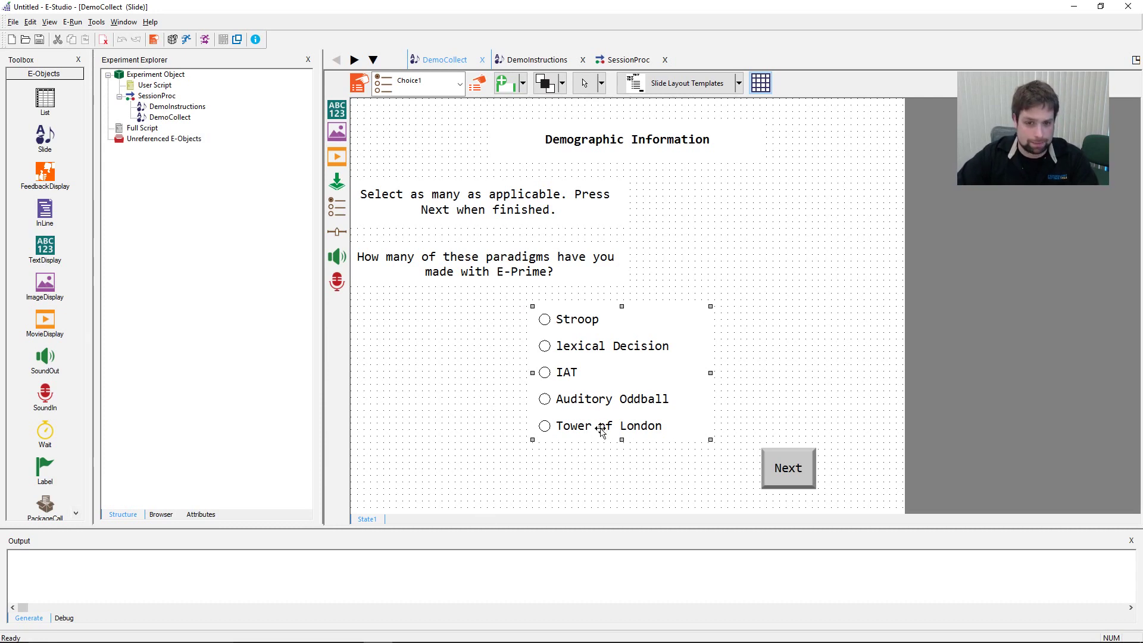
{"action": "left_click", "coordinate": [478, 83]}
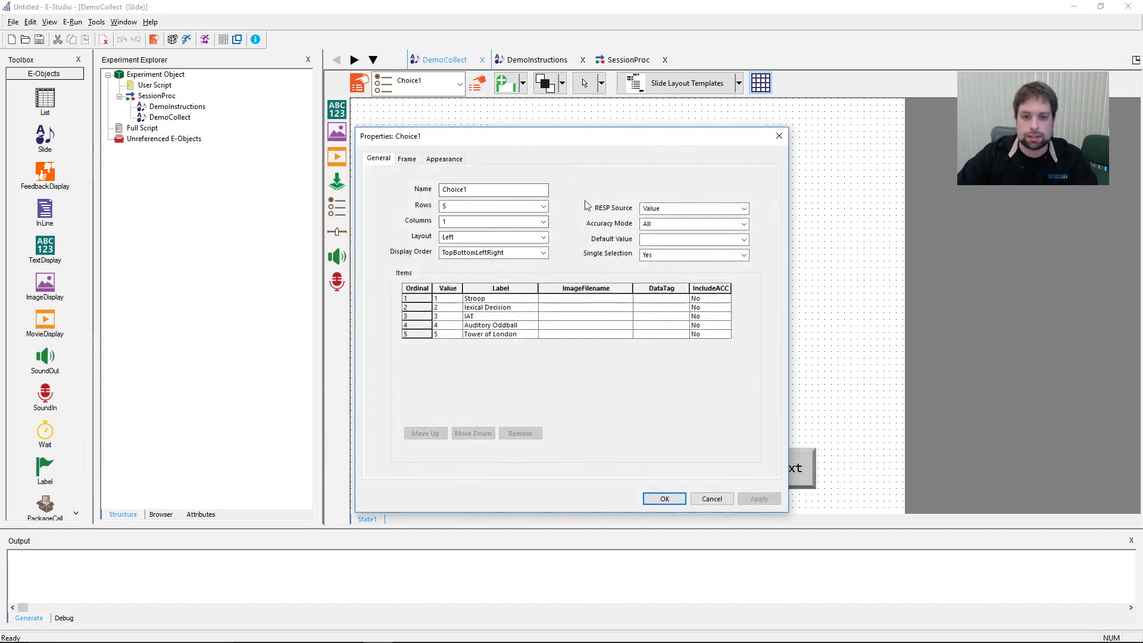
{"action": "left_click_drag", "start_coordinate": [563, 139], "coordinate": [875, 124]}
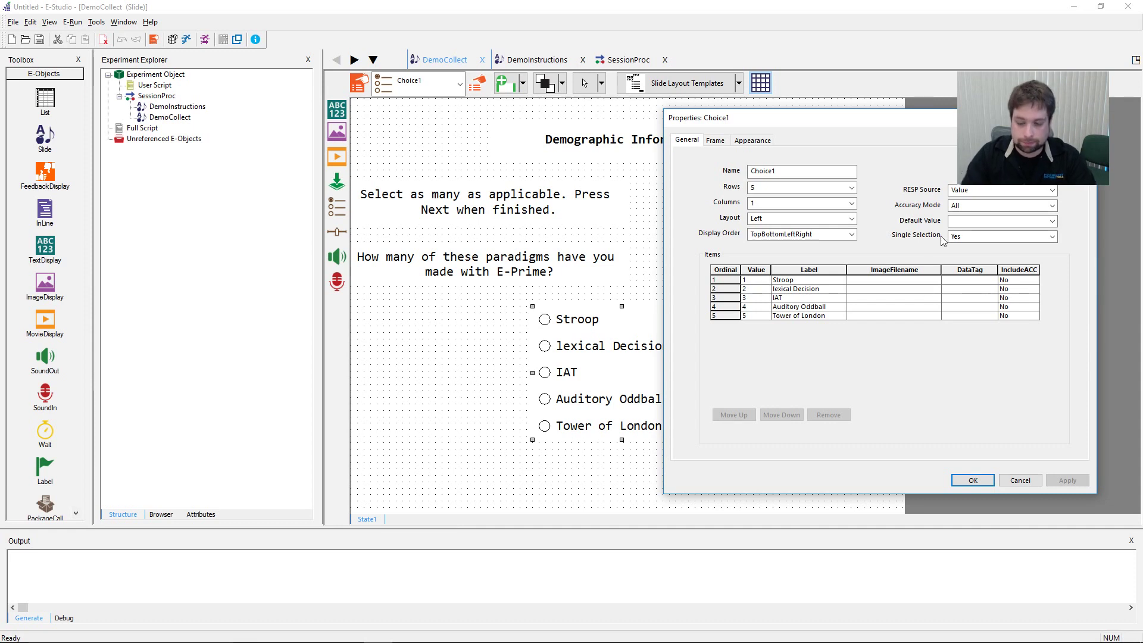
{"action": "left_click", "coordinate": [1053, 237]}
{"action": "left_click", "coordinate": [982, 256]}
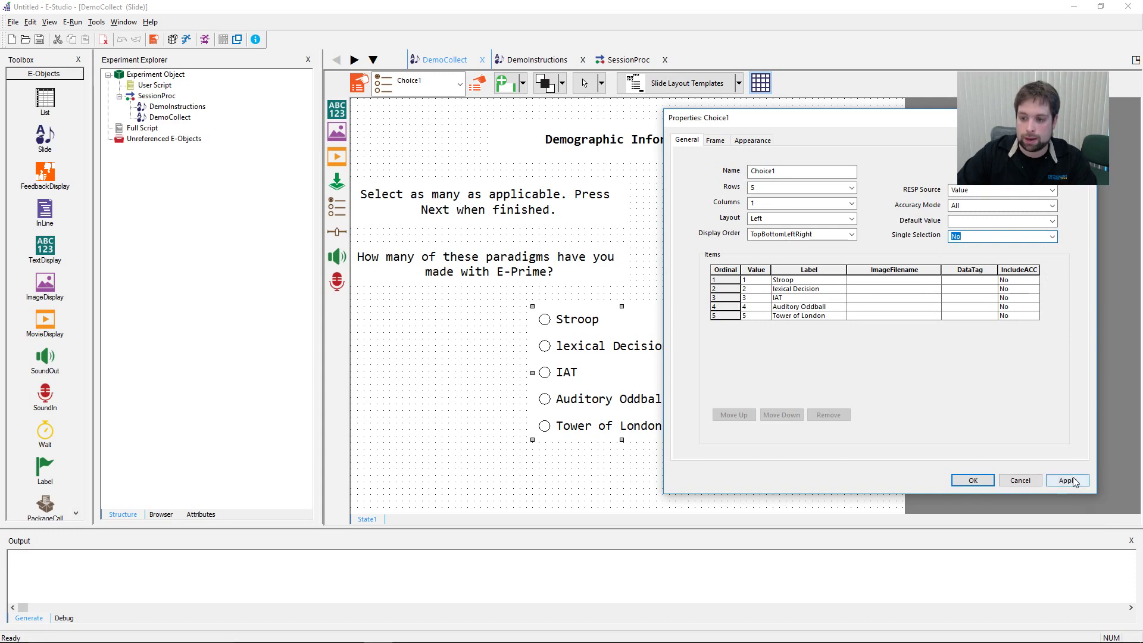
{"action": "left_click", "coordinate": [1067, 481]}
{"action": "left_click", "coordinate": [973, 479]}
{"action": "left_click", "coordinate": [725, 416]}
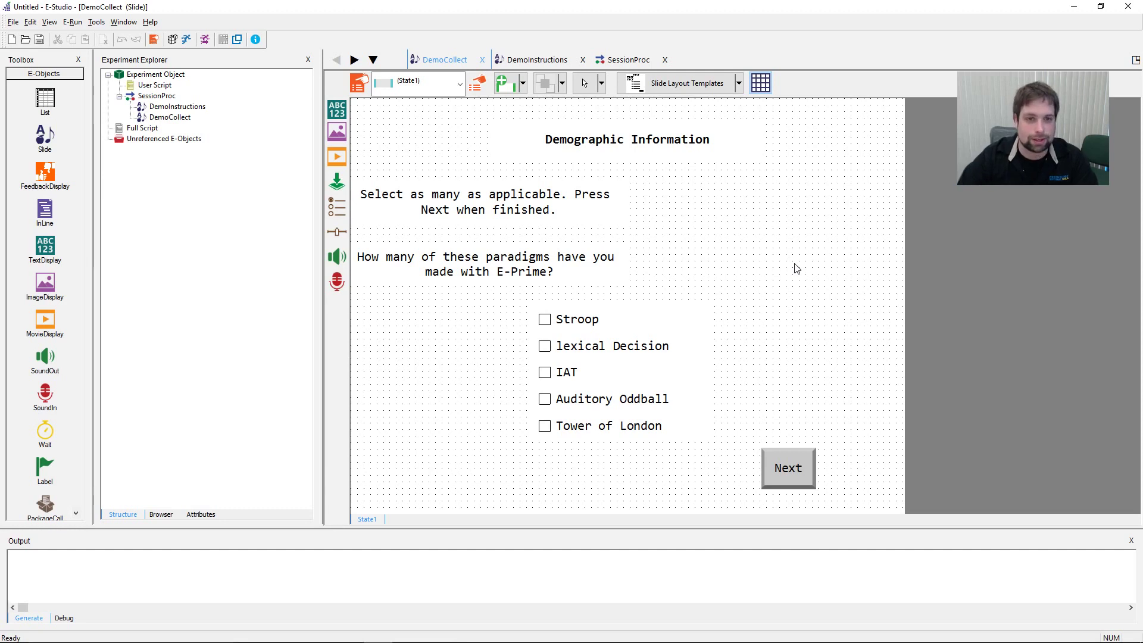
Step: Examine the DemoCollect slide's Duration/Input settings for the Button device and its General input sources for ACC, RT and RESP
{"action": "left_click", "coordinate": [359, 87]}
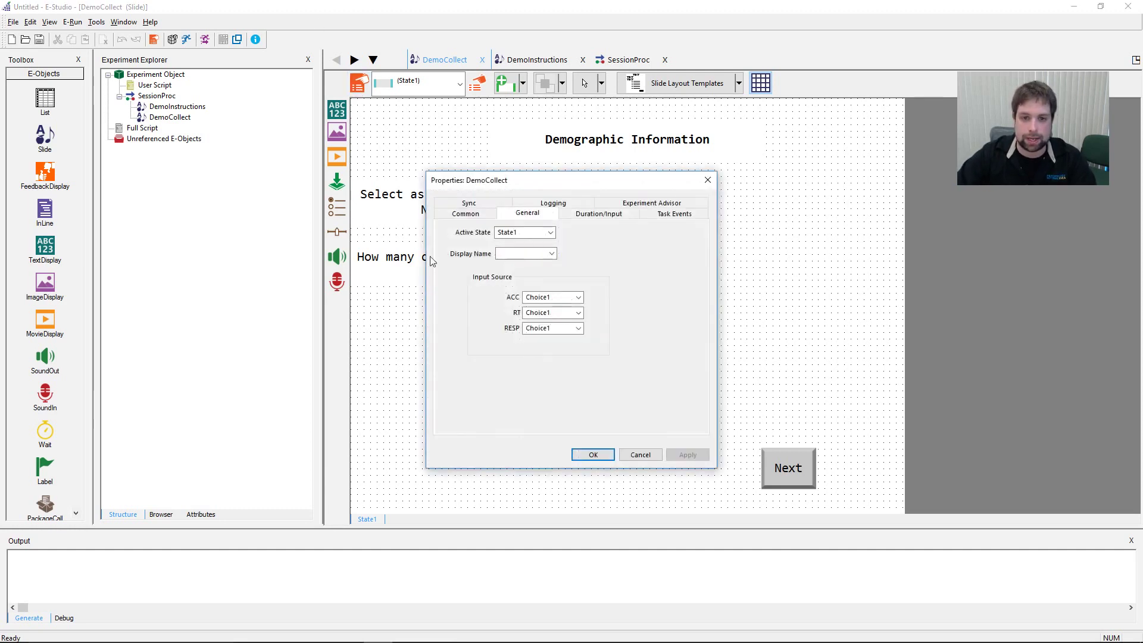
{"action": "left_click", "coordinate": [609, 214]}
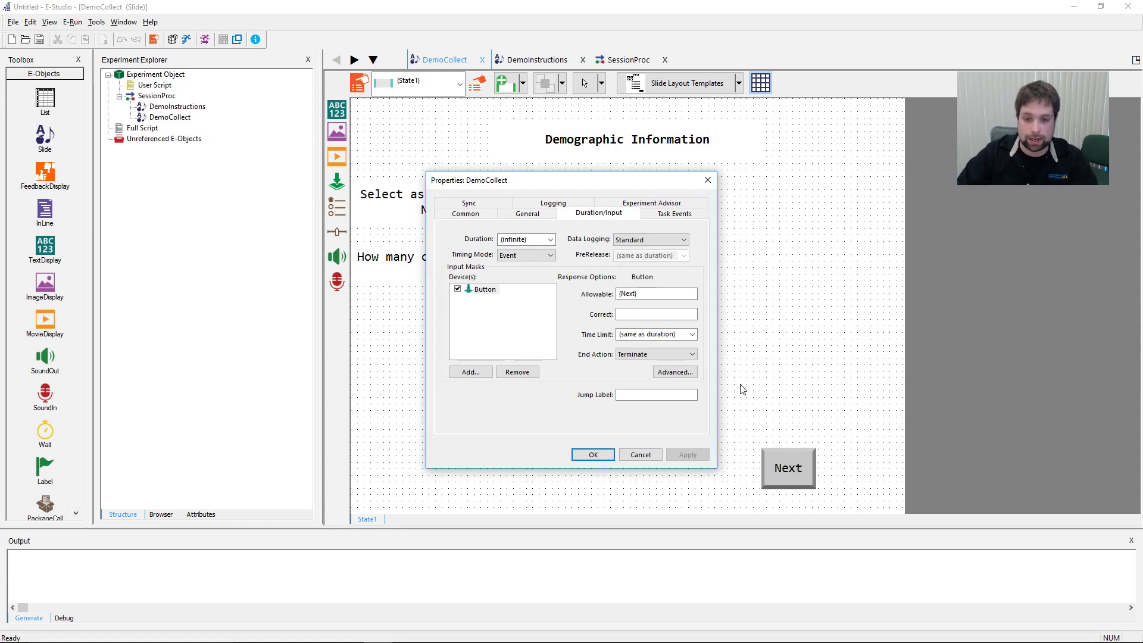
{"action": "left_click", "coordinate": [542, 218]}
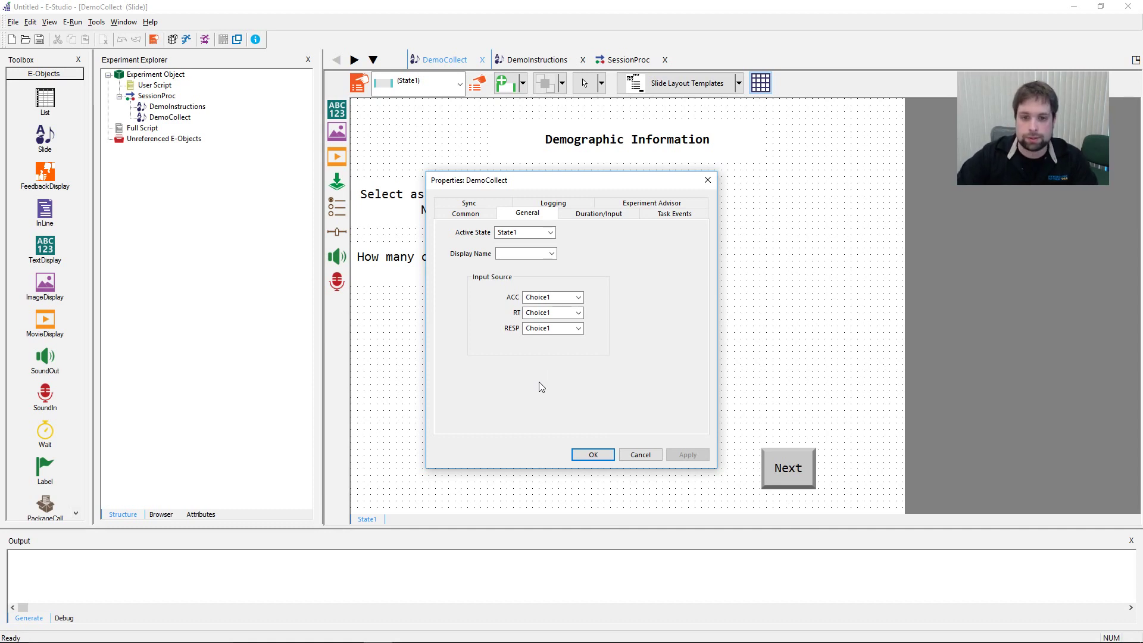
{"action": "left_click", "coordinate": [612, 212]}
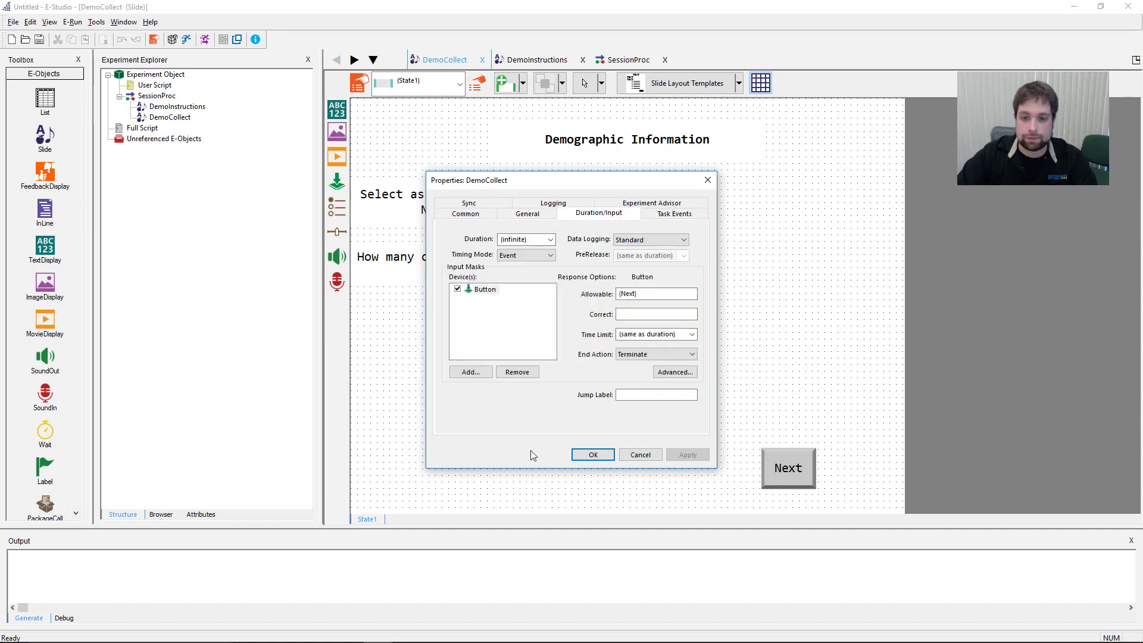
{"action": "left_click", "coordinate": [485, 289]}
{"action": "left_click", "coordinate": [528, 213]}
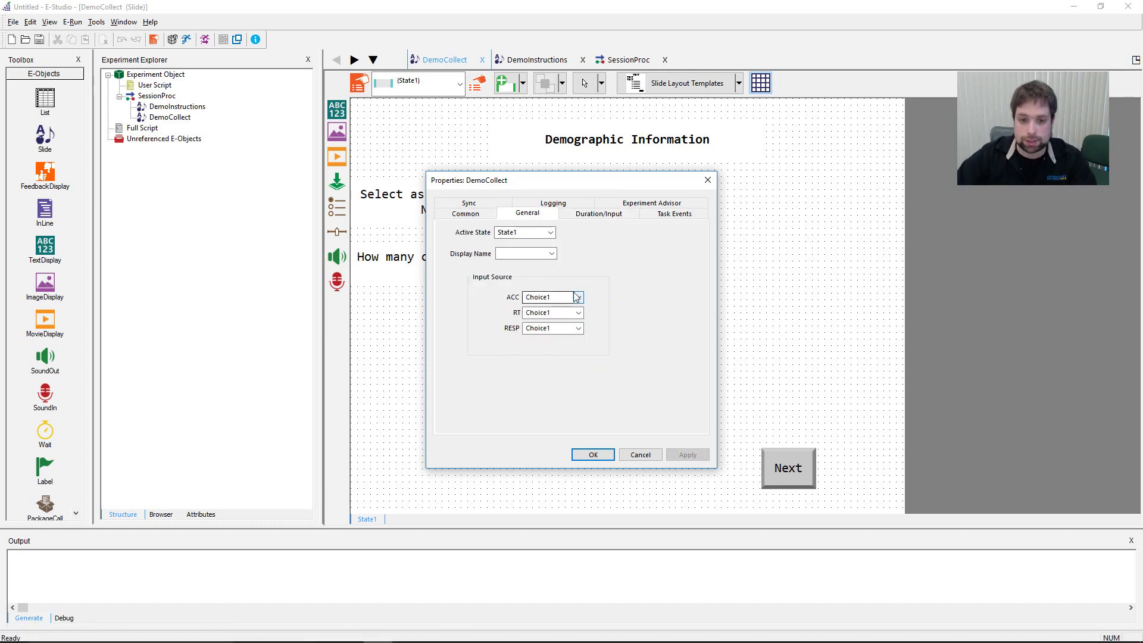
Step: Examine the Choice1 properties in DemoCollect's logging list, including ACC, ChangeCount, RT and ResponseCount, keeping them logged, and accept the dialog
{"action": "left_click_drag", "start_coordinate": [580, 179], "coordinate": [634, 185]}
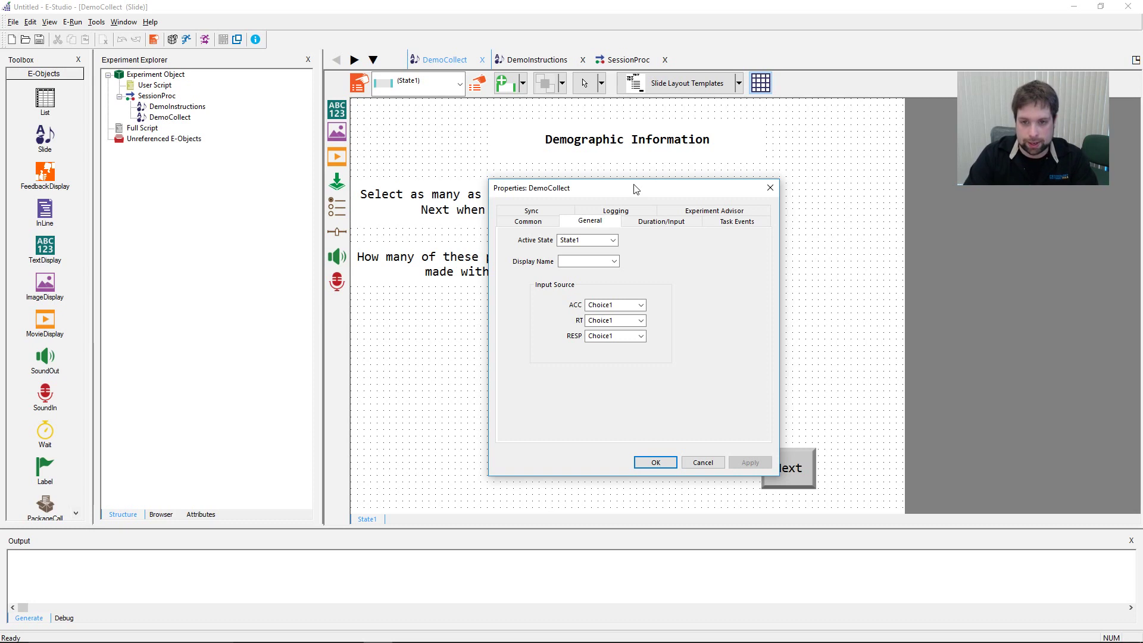
{"action": "left_click", "coordinate": [615, 211]}
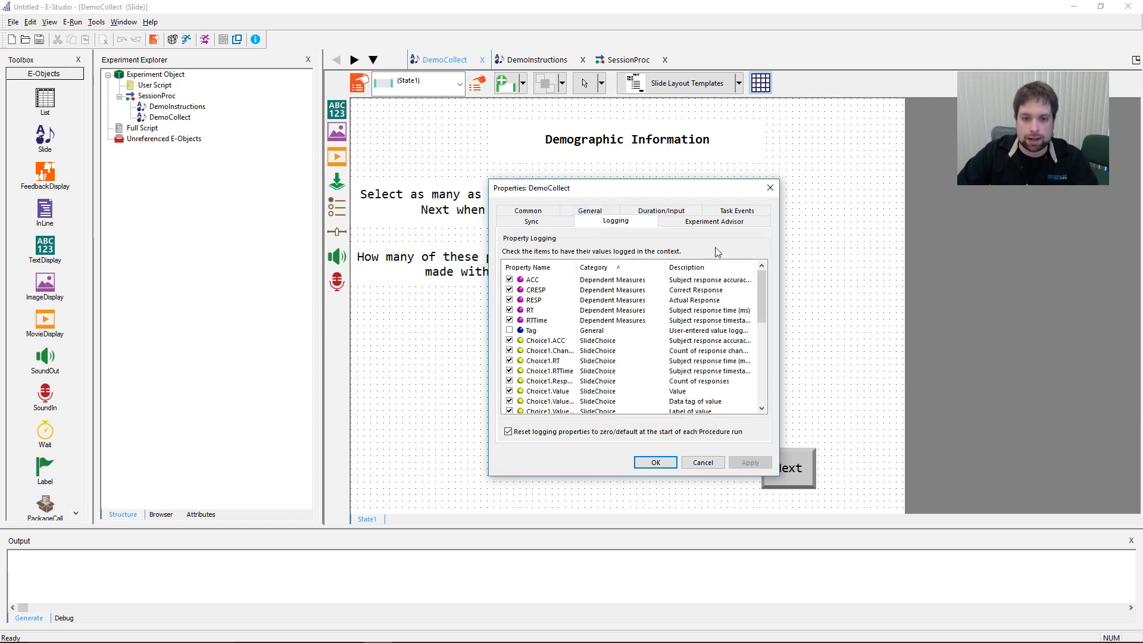
{"action": "left_click_drag", "start_coordinate": [762, 280], "coordinate": [766, 304]}
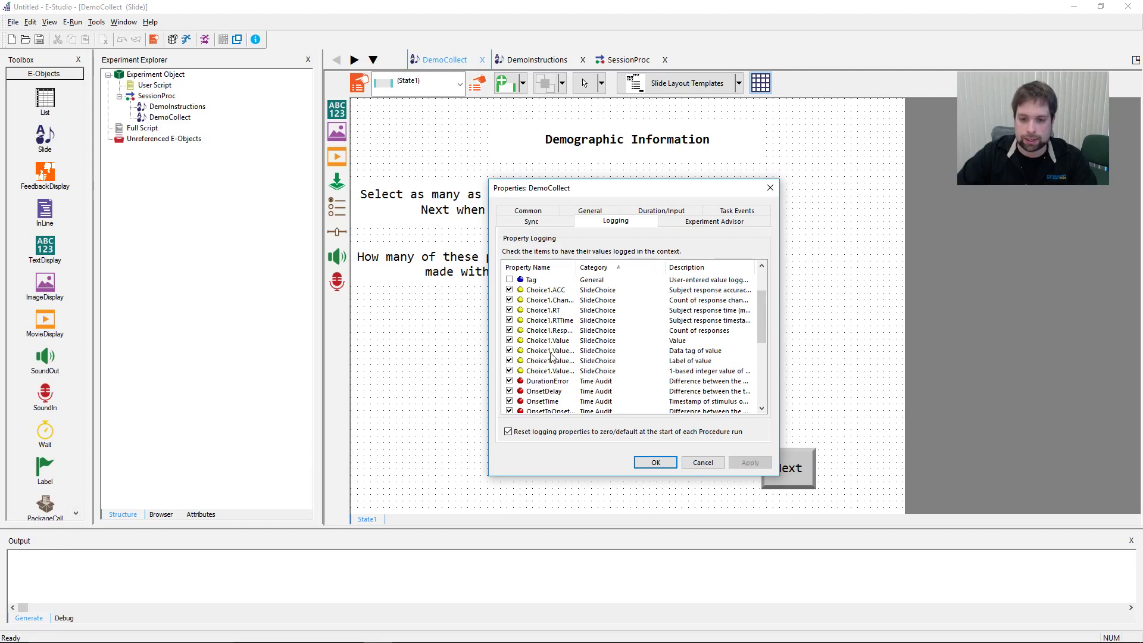
{"action": "left_click_drag", "start_coordinate": [576, 268], "coordinate": [623, 267]}
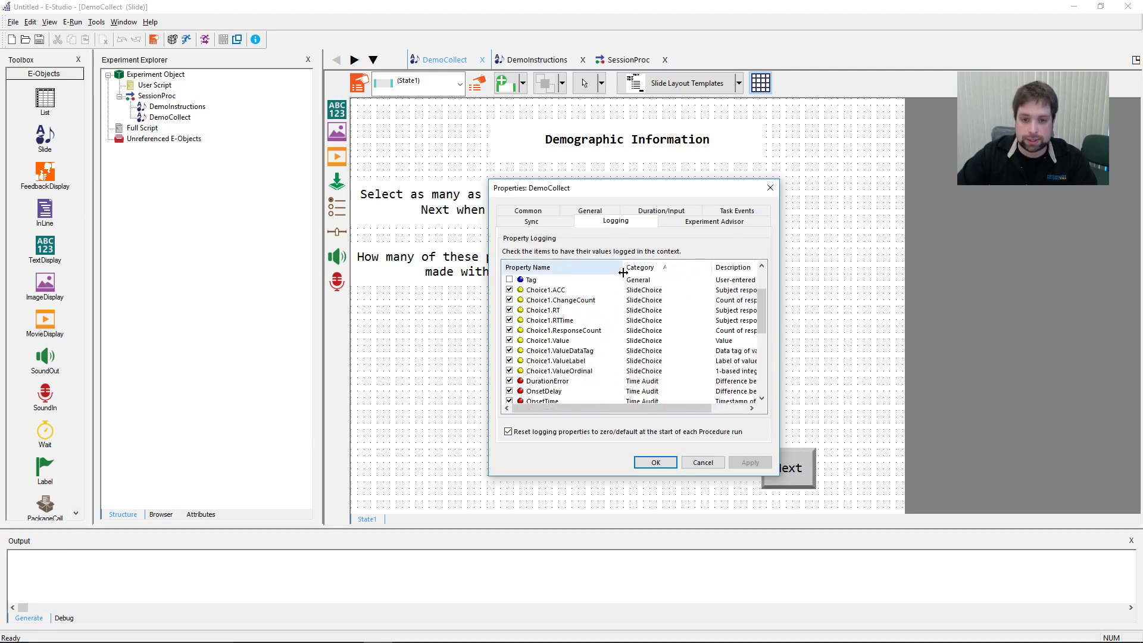
{"action": "left_click", "coordinate": [569, 290]}
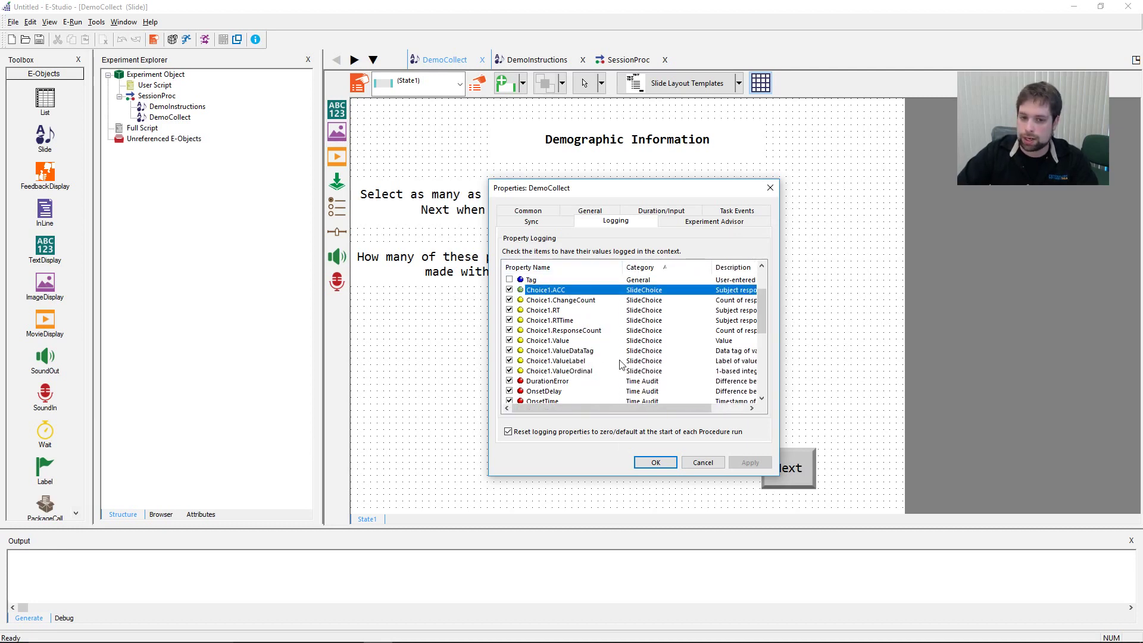
{"action": "left_click", "coordinate": [589, 301]}
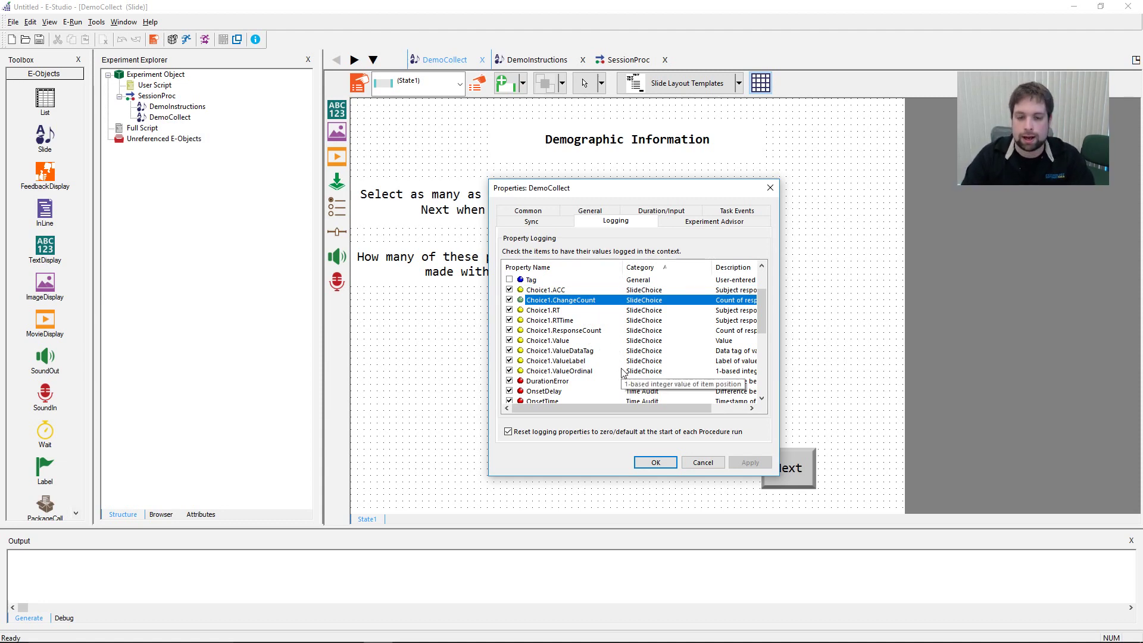
{"action": "left_click", "coordinate": [575, 312]}
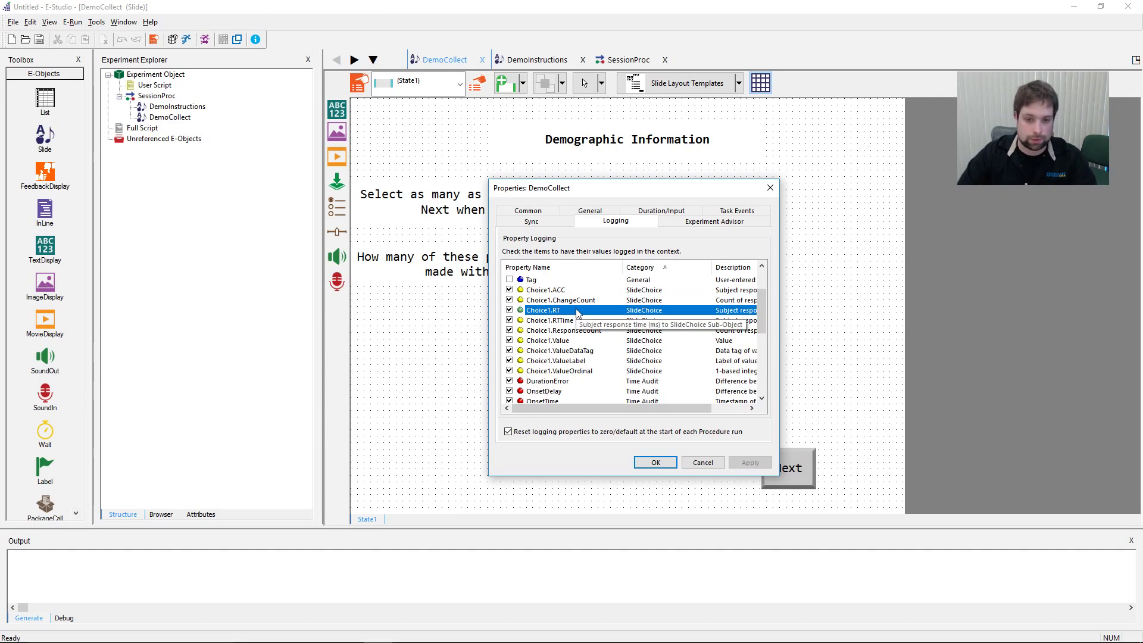
{"action": "double_click", "coordinate": [641, 332]}
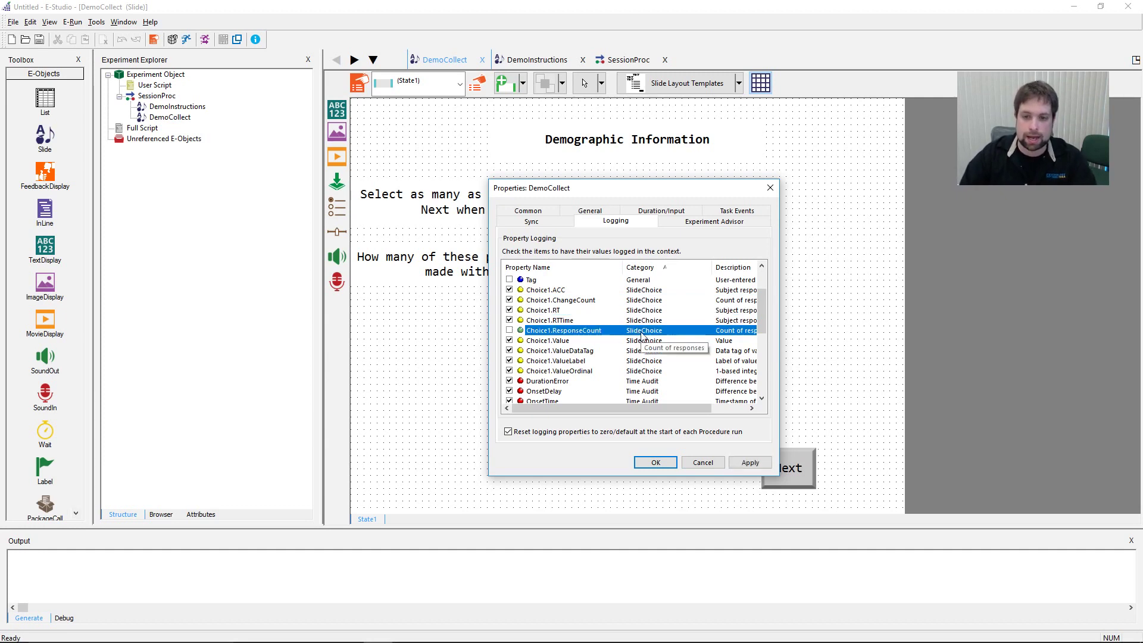
{"action": "left_click", "coordinate": [510, 331]}
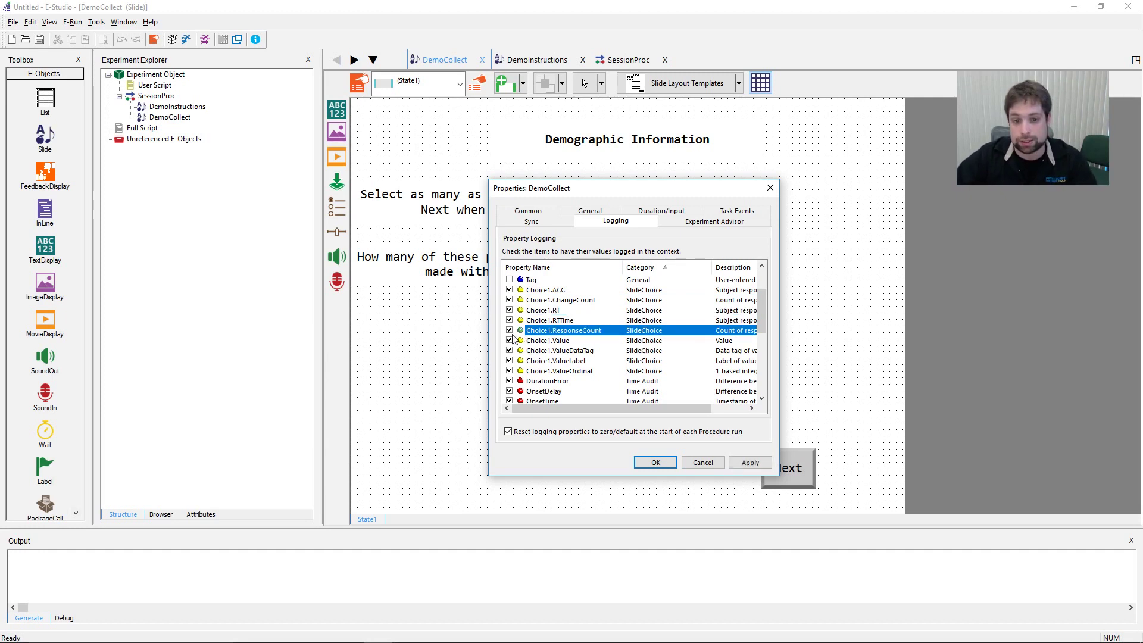
{"action": "scroll", "coordinate": [592, 344], "scroll_direction": "down", "scroll_amount": 1}
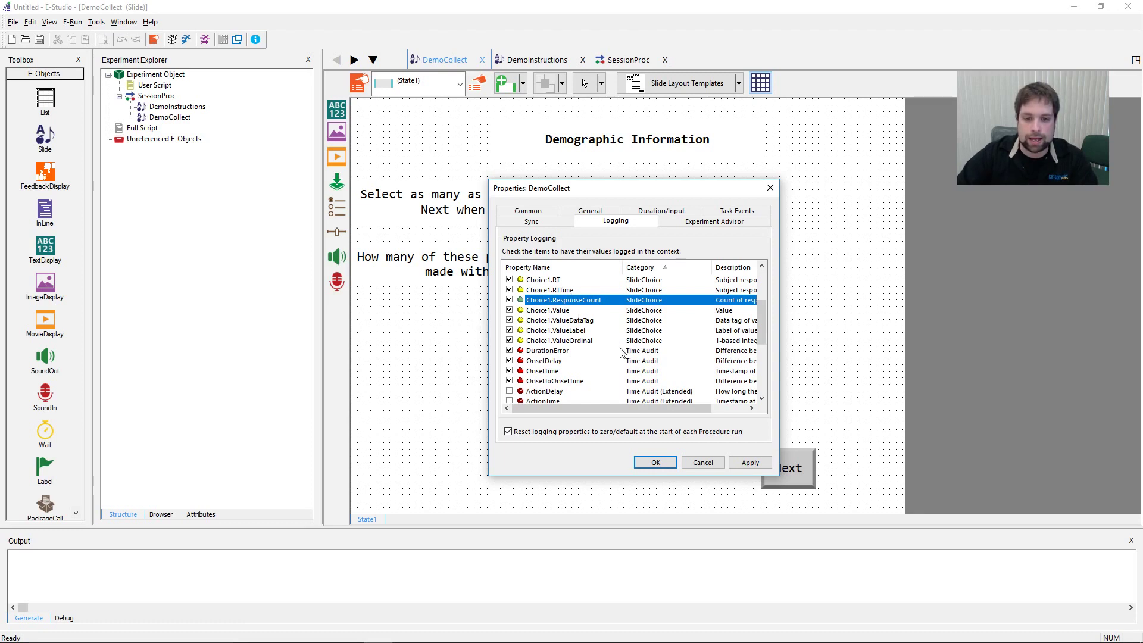
{"action": "scroll", "coordinate": [626, 355], "scroll_direction": "up", "scroll_amount": 3}
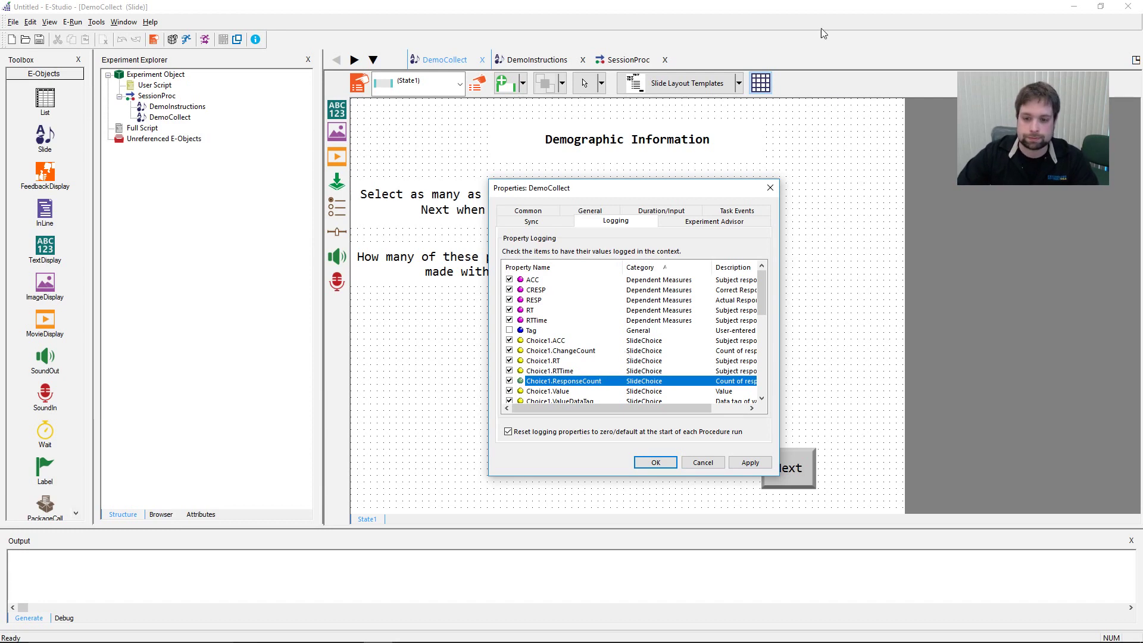
{"action": "left_click", "coordinate": [745, 462]}
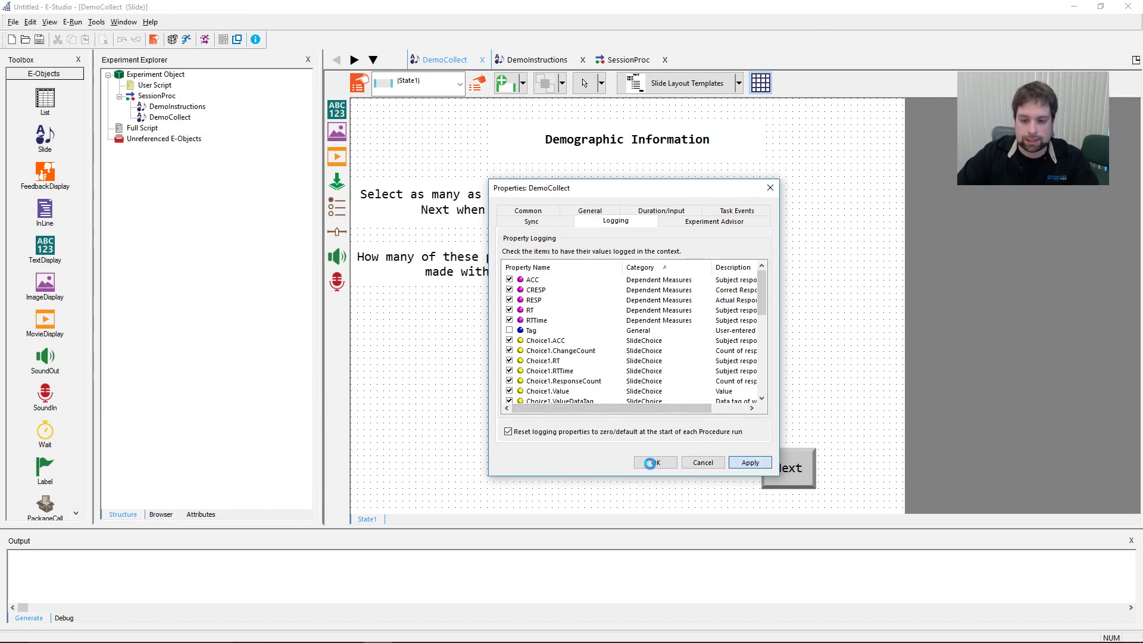
{"action": "left_click", "coordinate": [655, 463]}
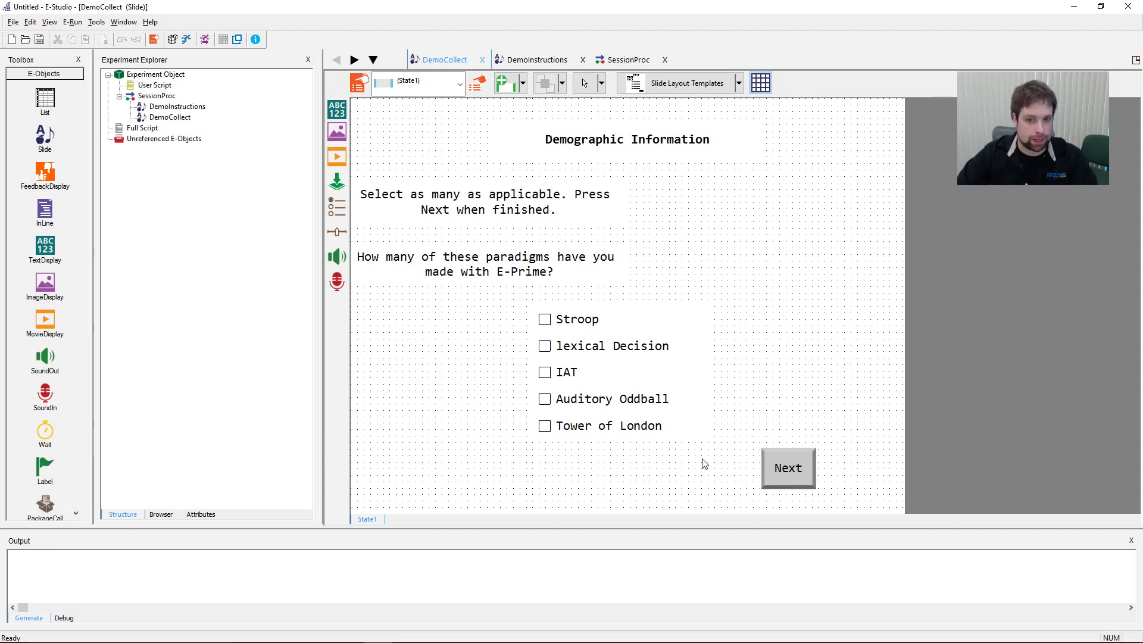
Step: Correct the second choice item's label to "Lexical Decision" in the Choice1 properties
{"action": "left_click", "coordinate": [561, 383]}
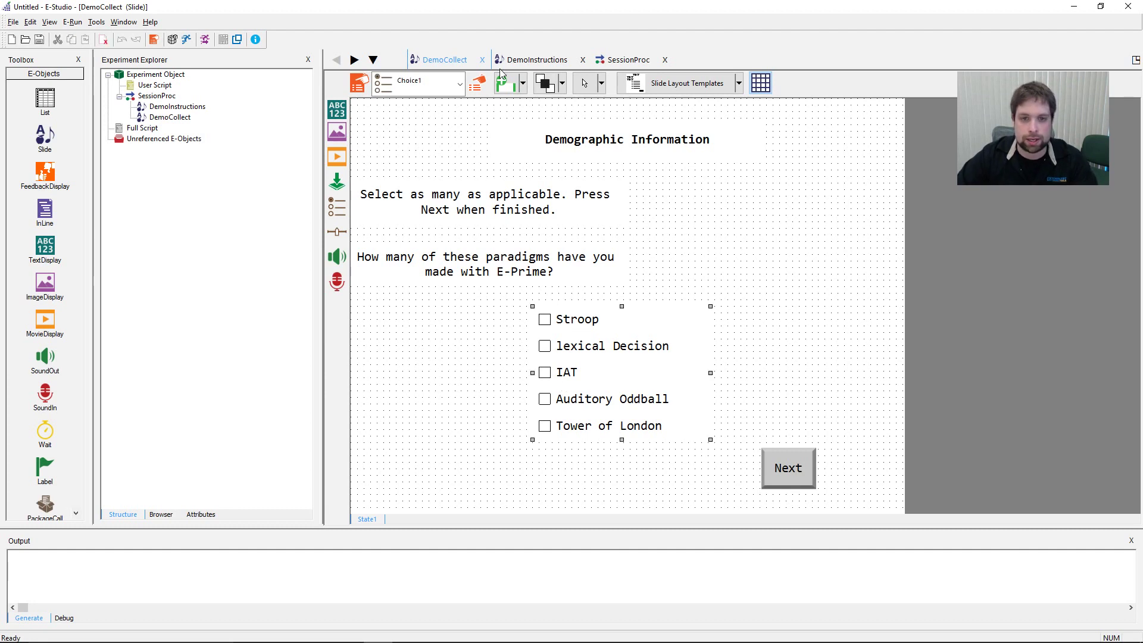
{"action": "left_click", "coordinate": [477, 82]}
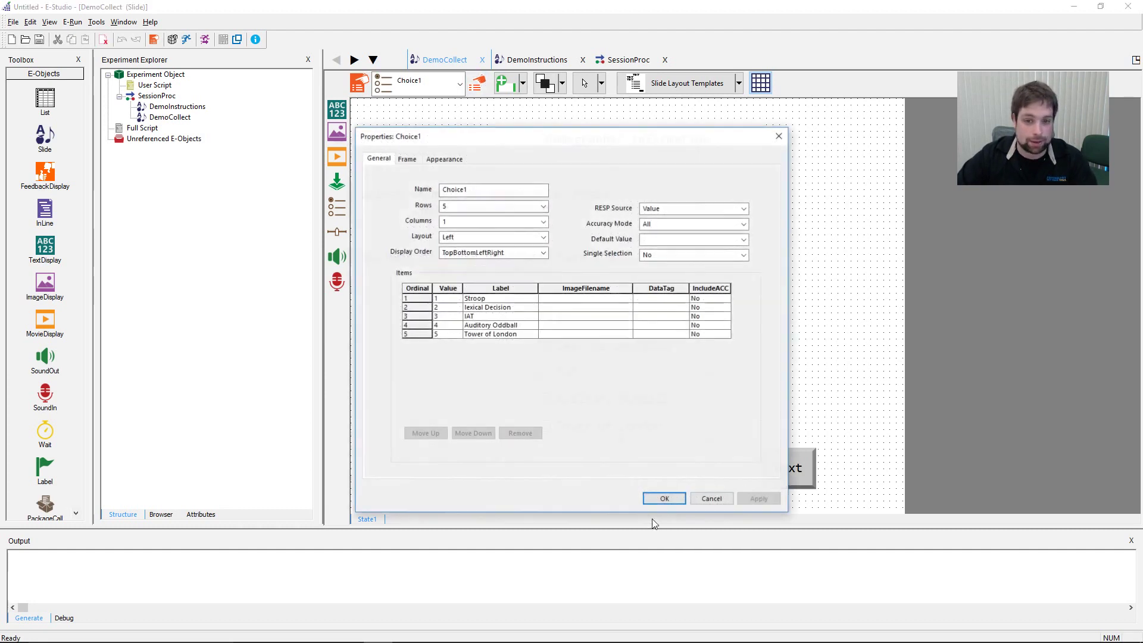
{"action": "left_click", "coordinate": [468, 308]}
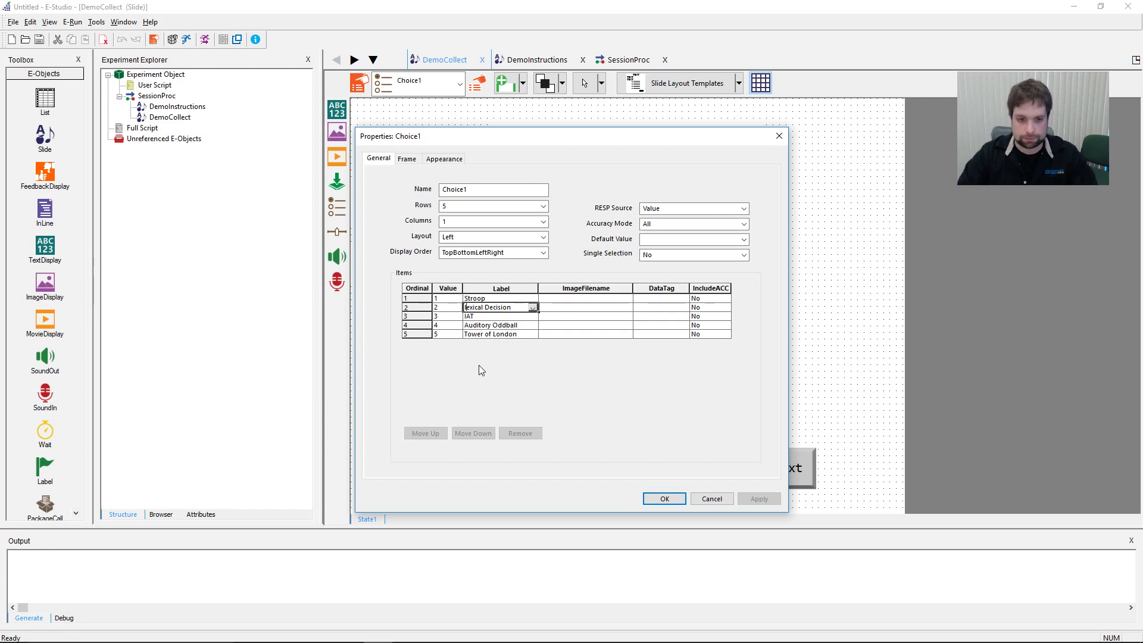
{"action": "key", "text": "BackSpace"}
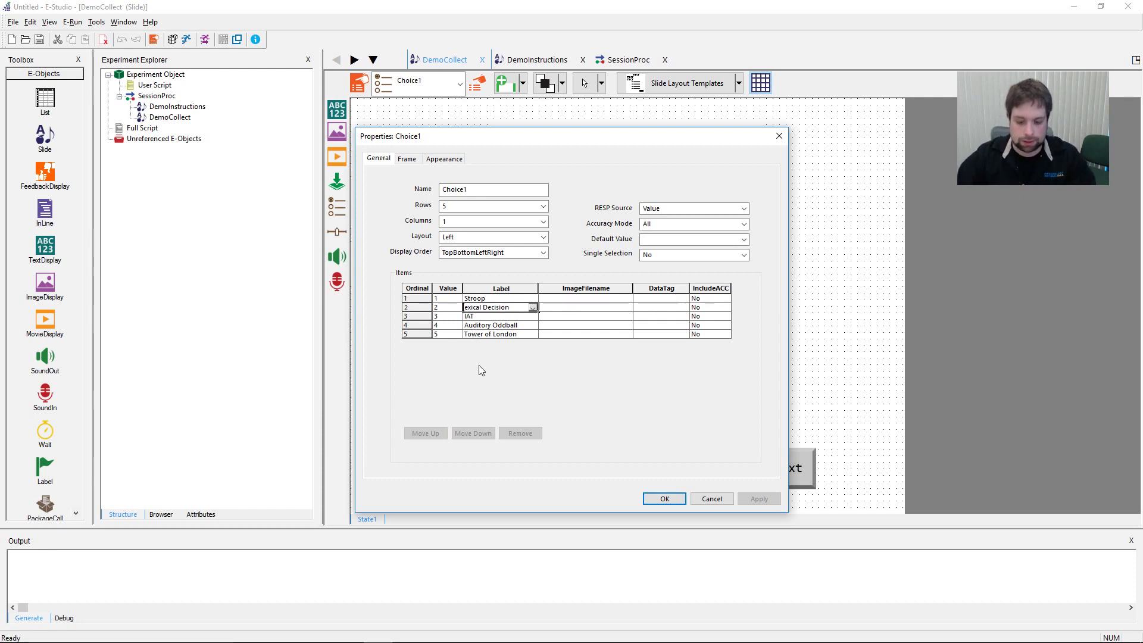
{"action": "type", "text": "L"}
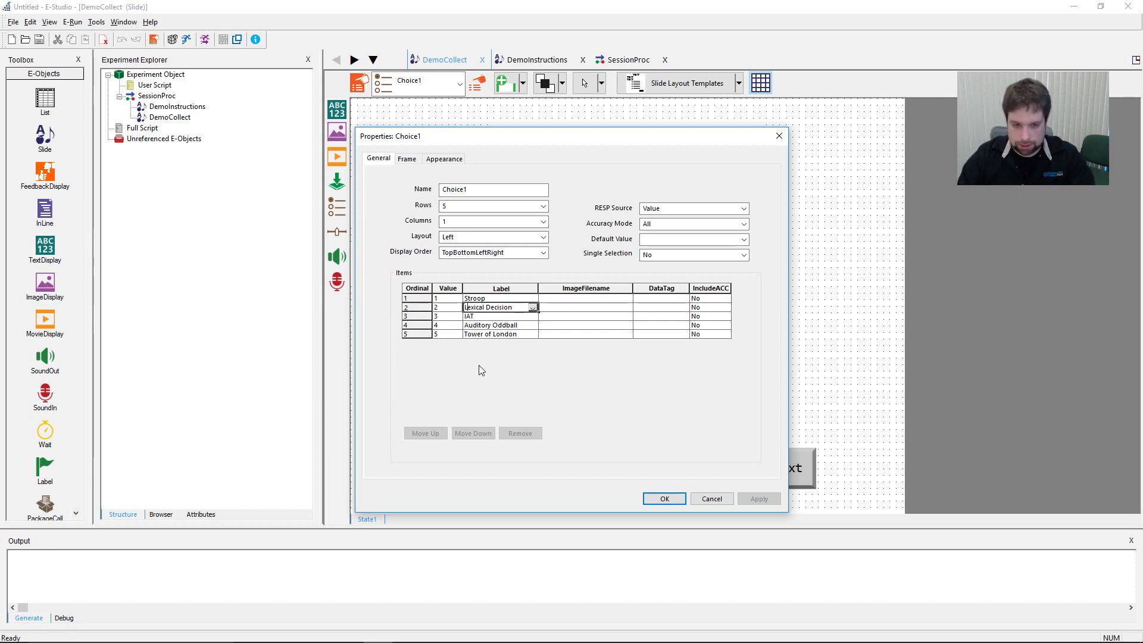
{"action": "left_click", "coordinate": [697, 503]}
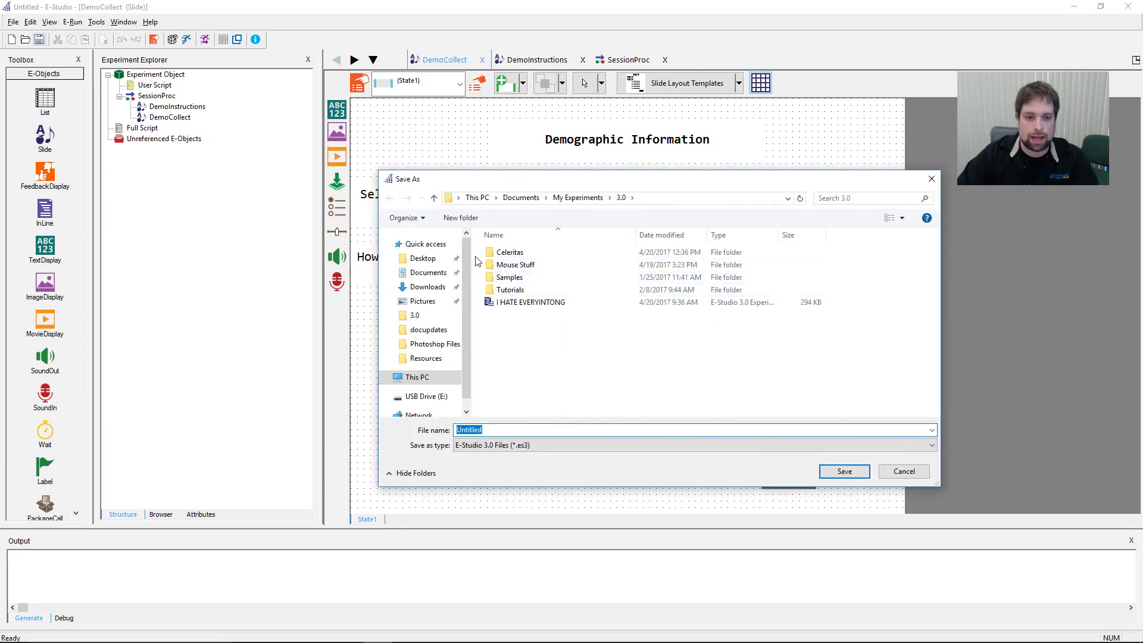
Step: Save the experiment to the Desktop as "BasicLexicalDecision"
{"action": "left_click", "coordinate": [423, 258]}
{"action": "double_click", "coordinate": [579, 429]}
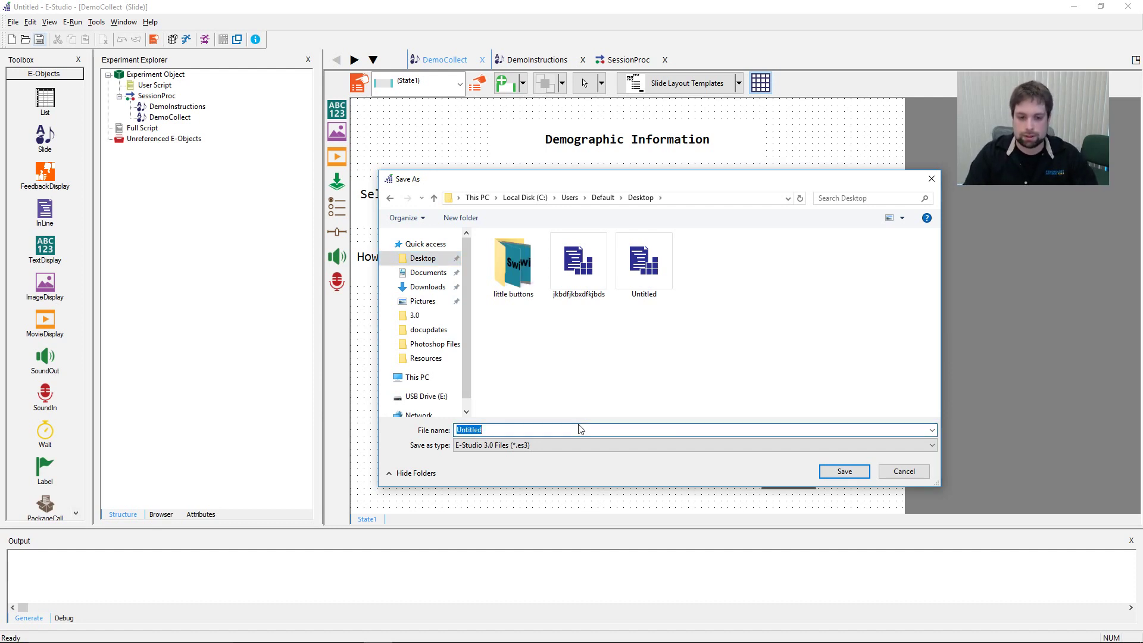
{"action": "type", "text": "BasicLexi"}
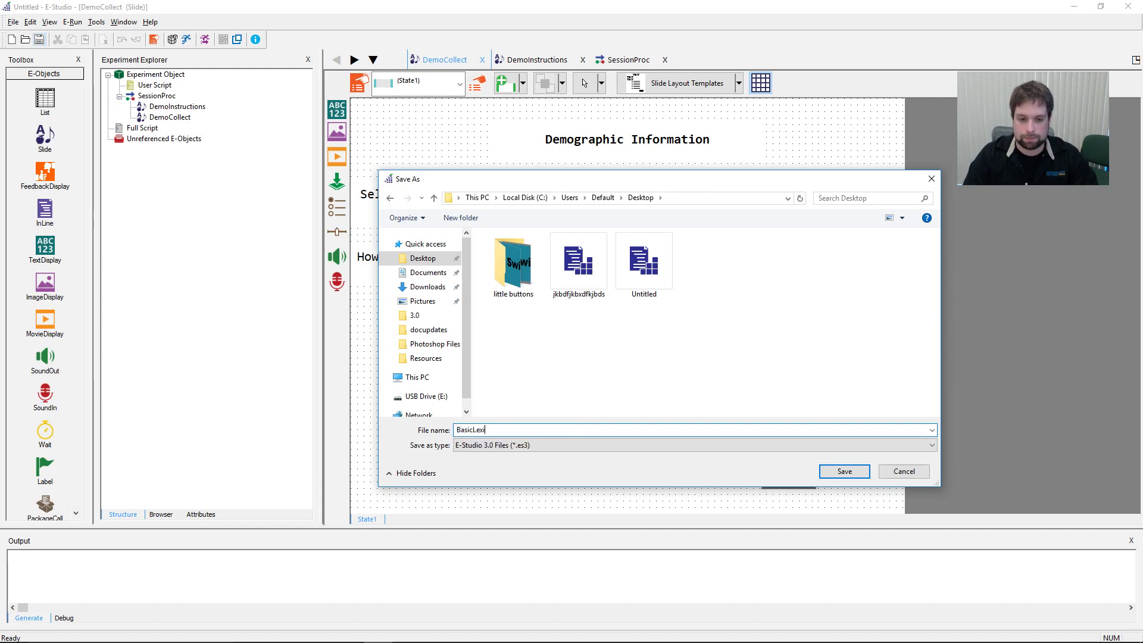
{"action": "type", "text": "calDecision"}
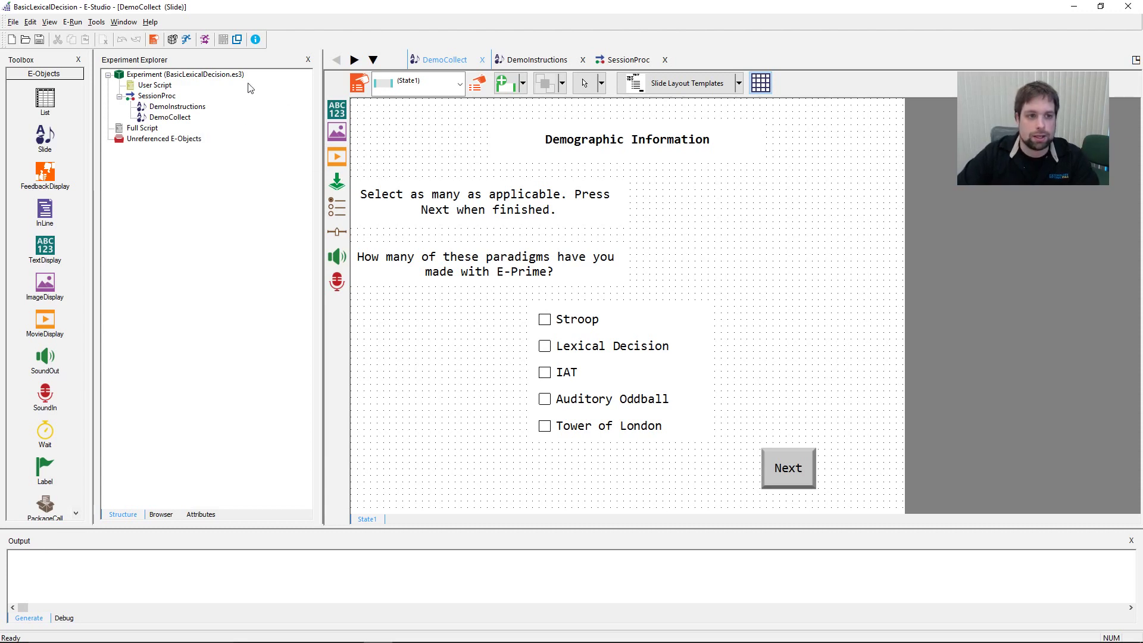
Step: Examine the Experiment Object's general properties and the general program options for saving, script compiling and experiment backup
{"action": "left_click", "coordinate": [220, 78]}
{"action": "double_click", "coordinate": [220, 77]}
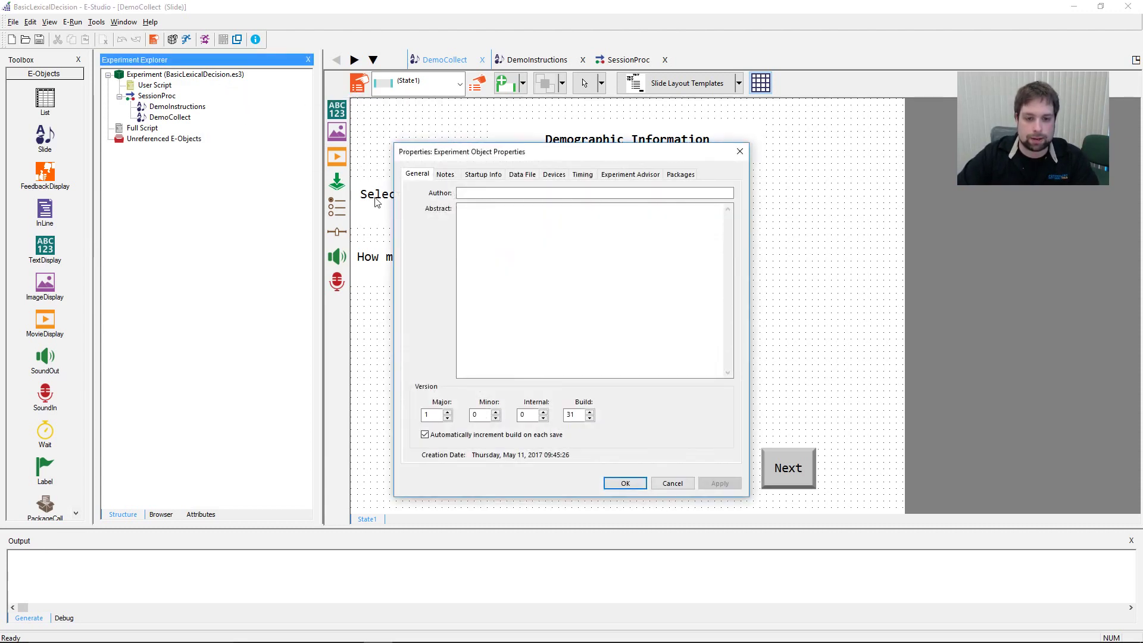
{"action": "left_click", "coordinate": [740, 152]}
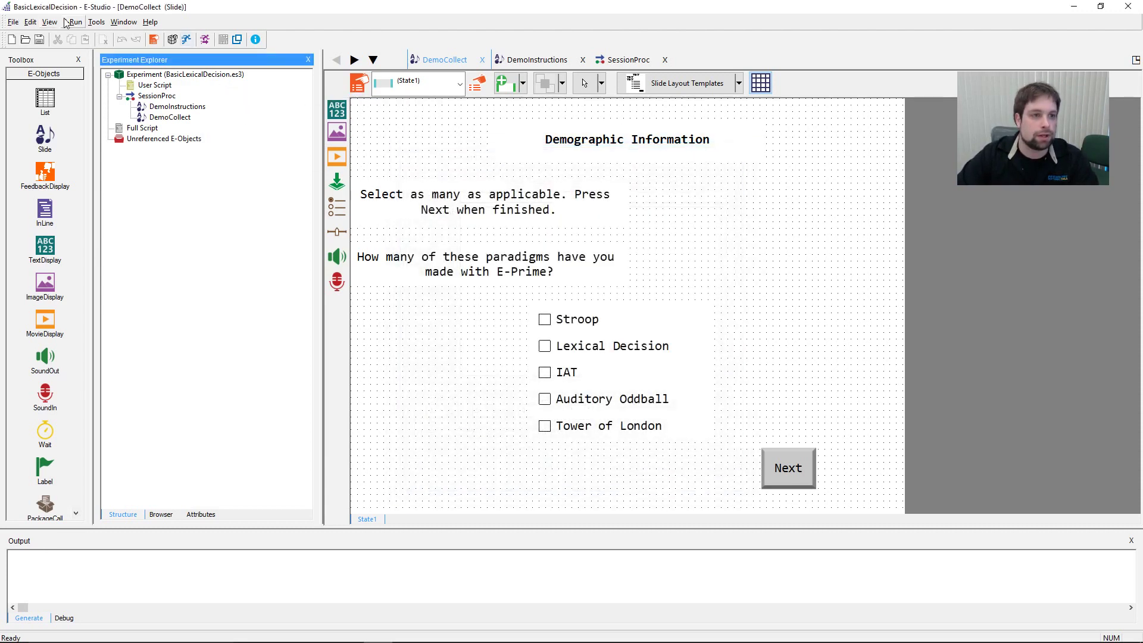
{"action": "left_click", "coordinate": [96, 22]}
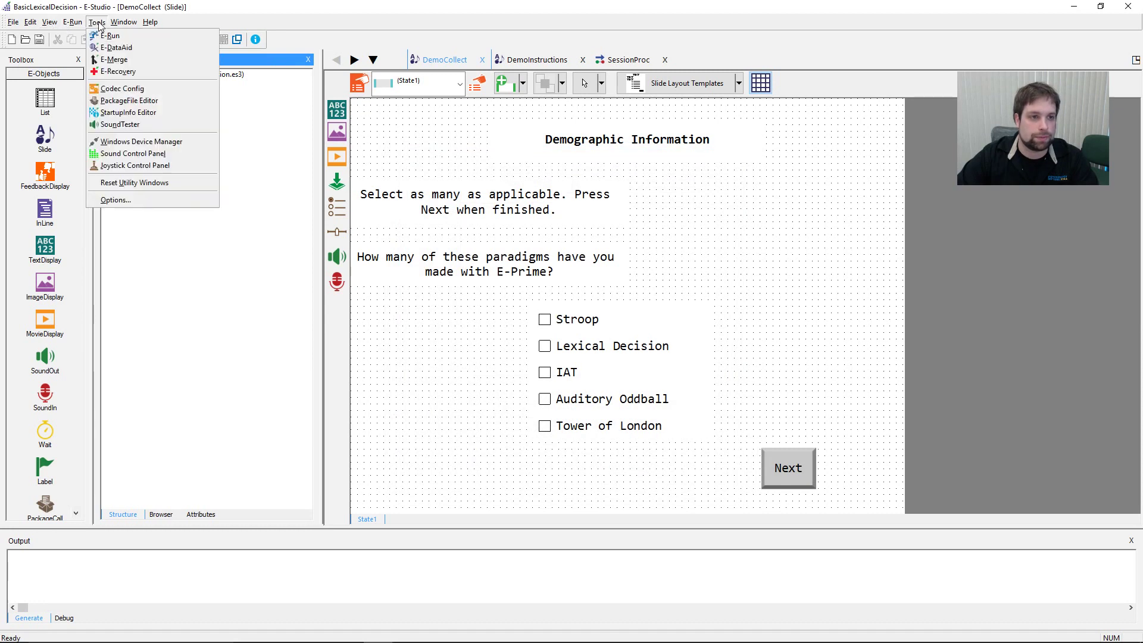
{"action": "left_click", "coordinate": [116, 200]}
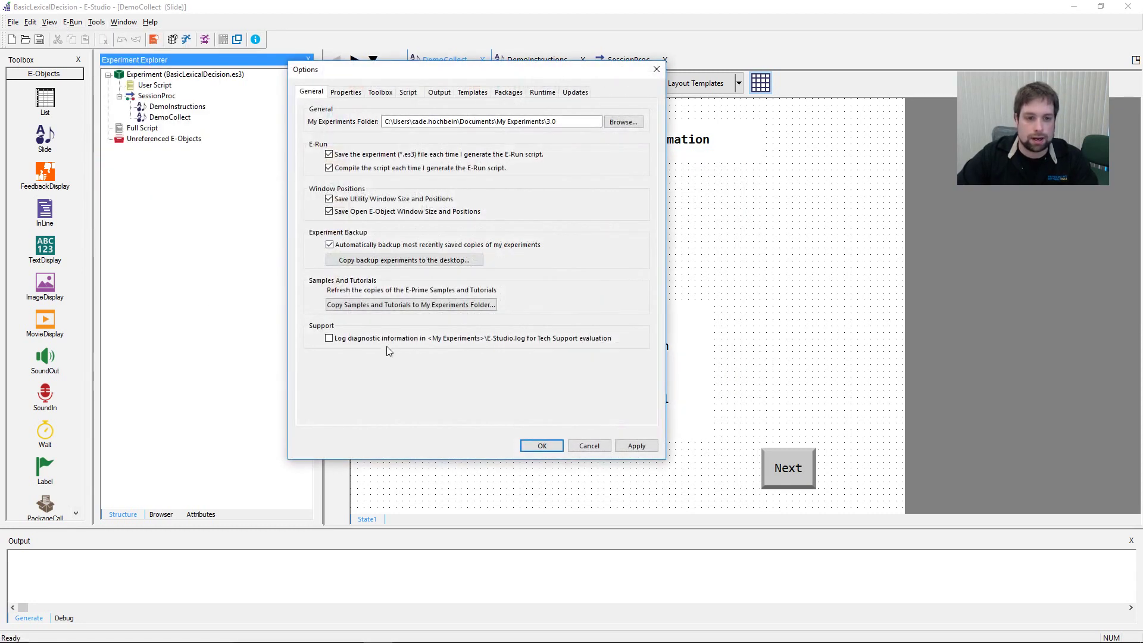
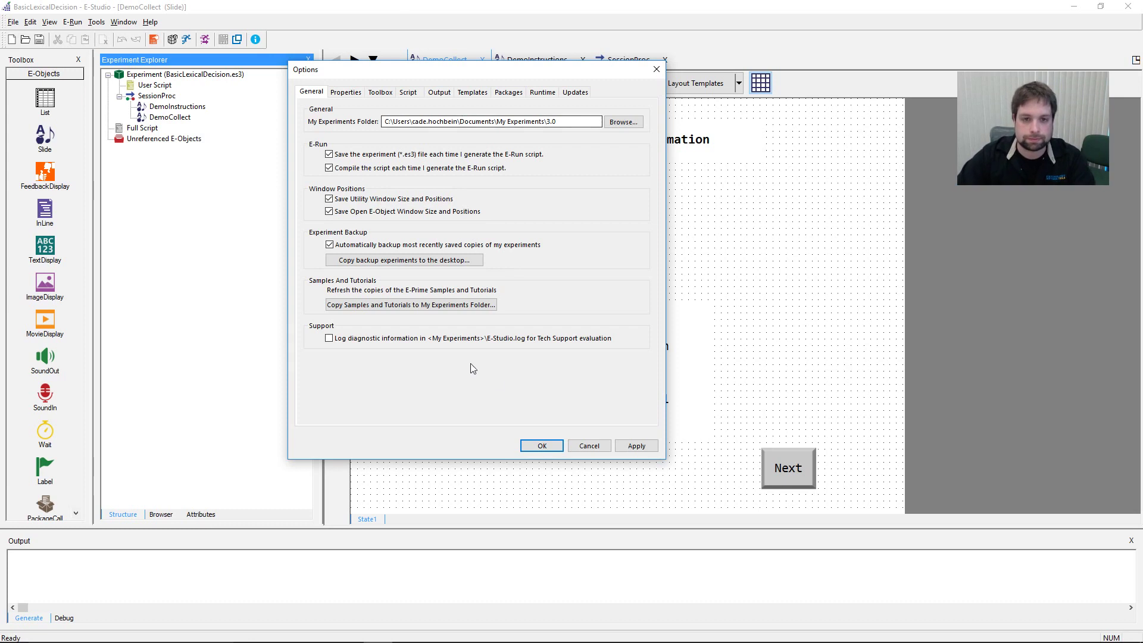
{"action": "left_click", "coordinate": [542, 447]}
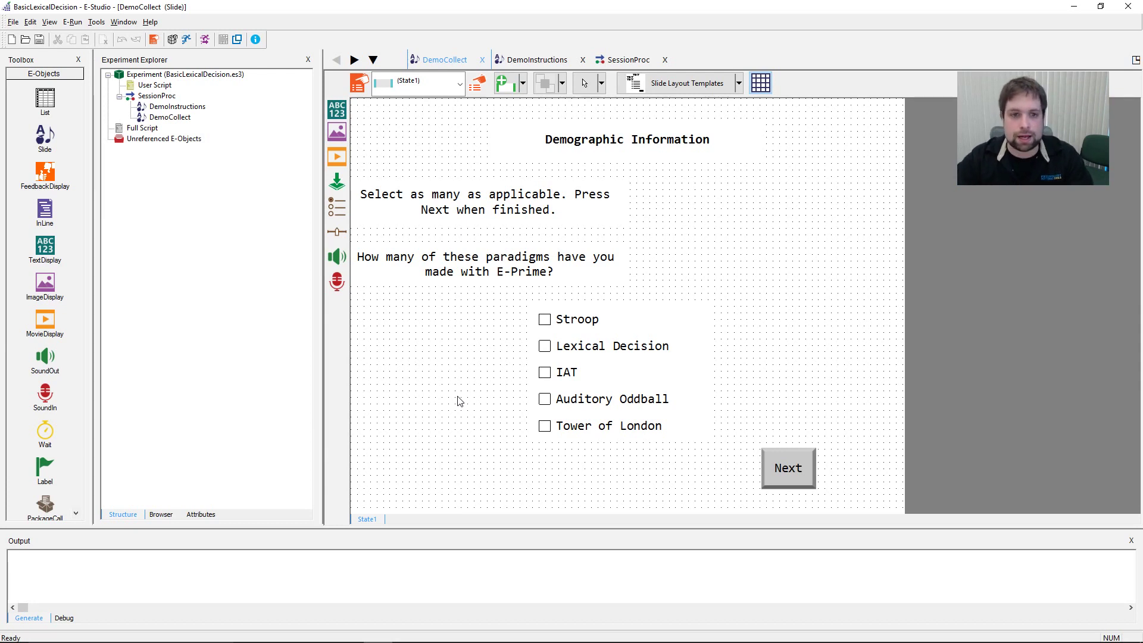
Step: Open SessionProc and add a TextDisplay object after DemoCollect on its timeline
{"action": "double_click", "coordinate": [174, 96]}
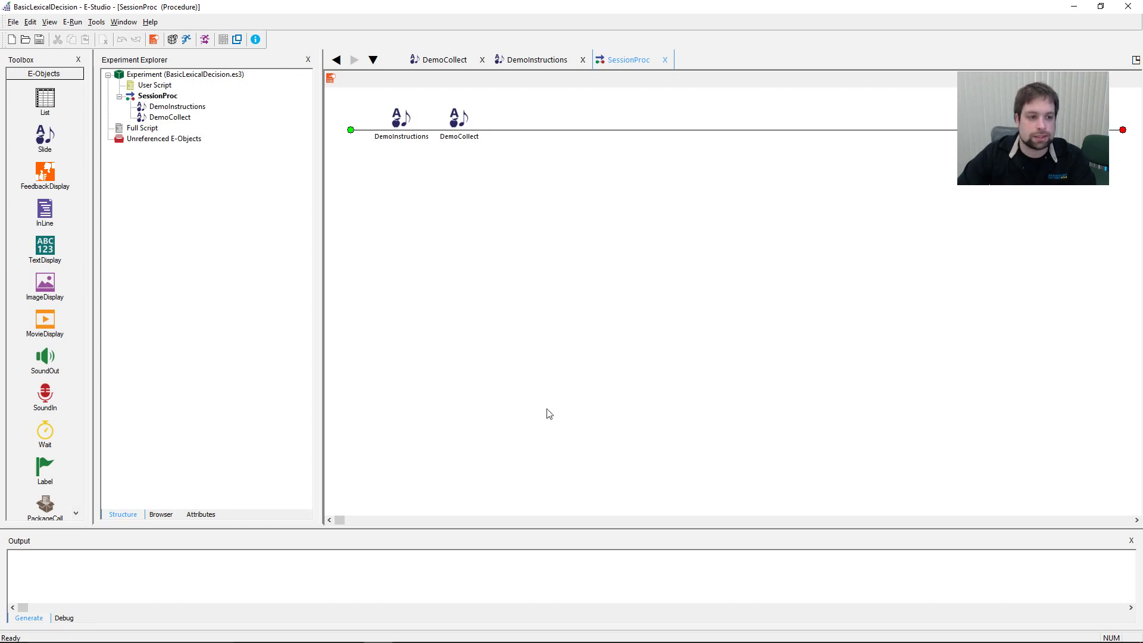
{"action": "left_click_drag", "start_coordinate": [46, 244], "coordinate": [653, 232]}
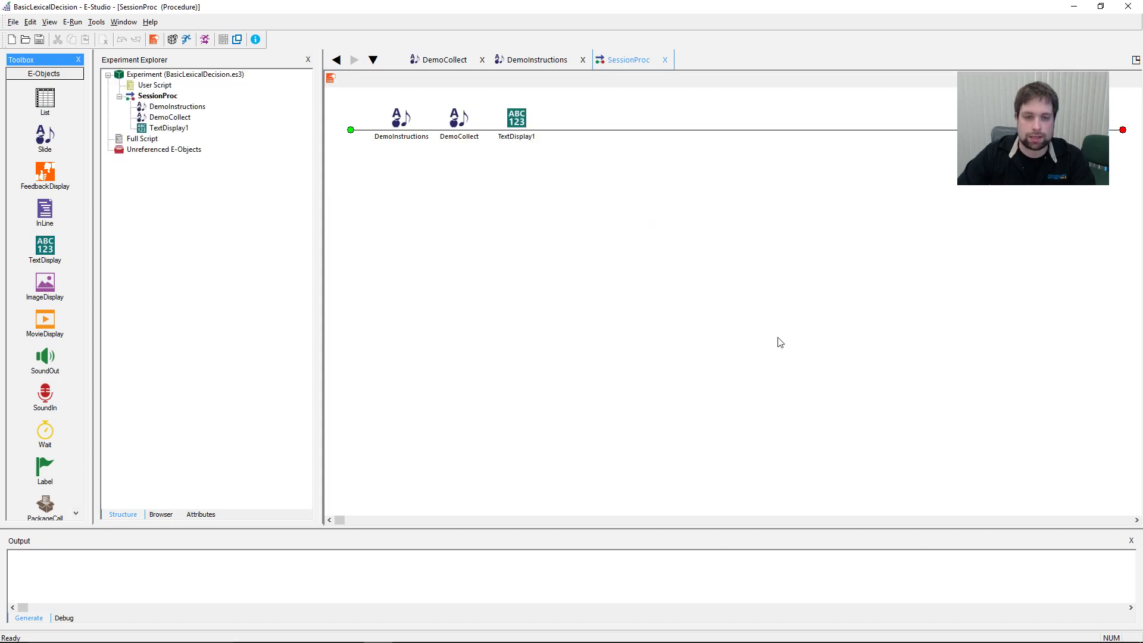
{"action": "right_click", "coordinate": [856, 200]}
{"action": "left_click", "coordinate": [405, 187]}
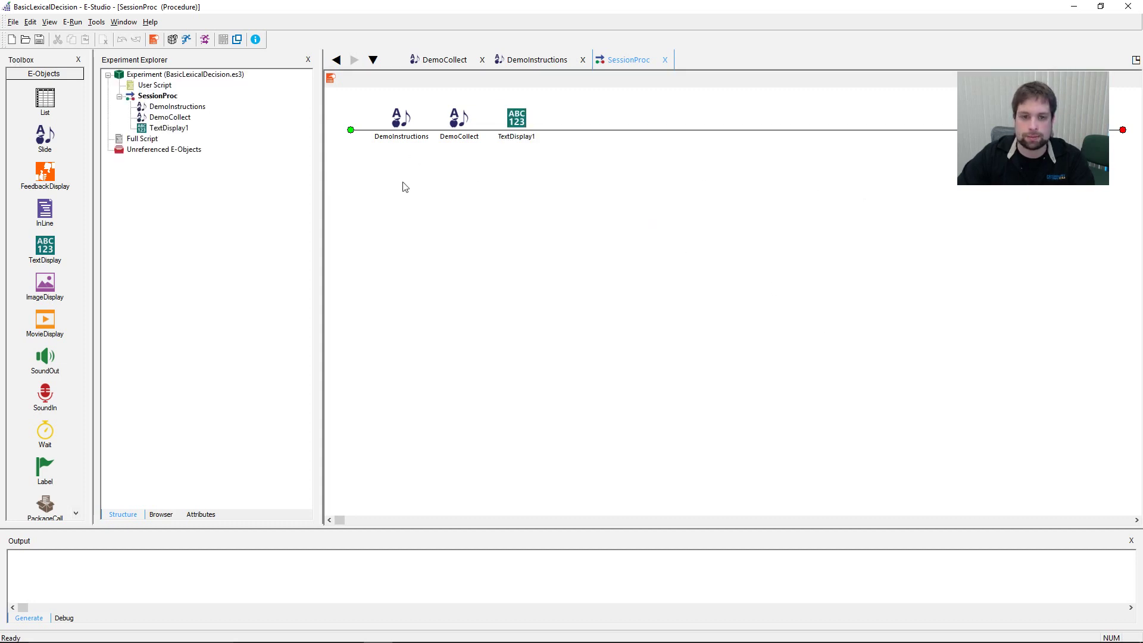
Step: Rename the TextDisplay object on the SessionProc timeline to "Instructions"
{"action": "left_click", "coordinate": [466, 137]}
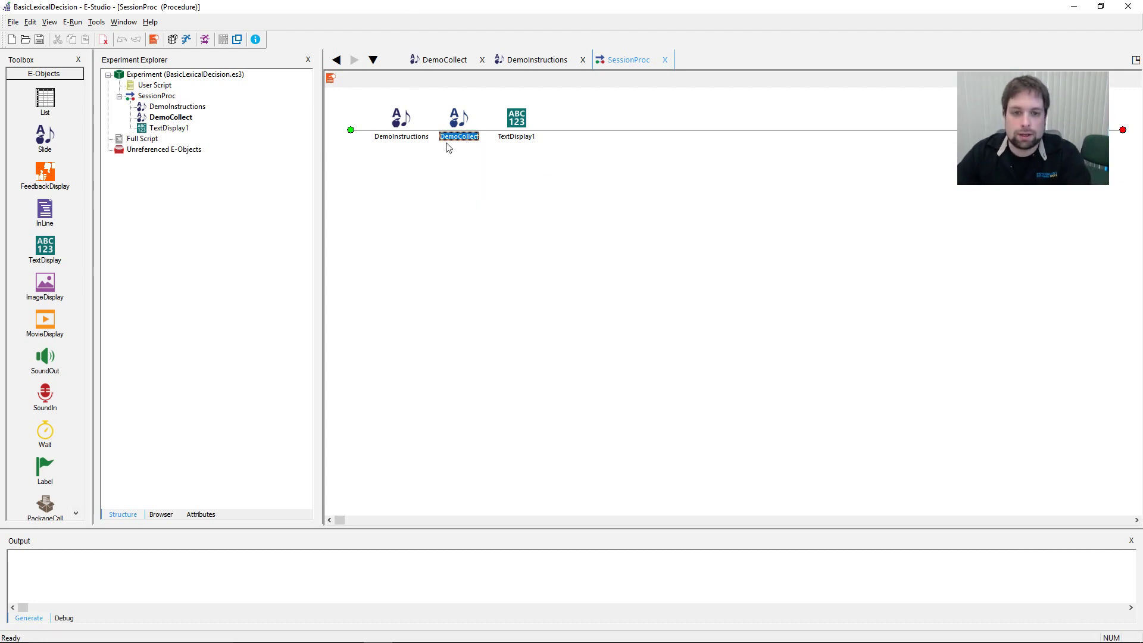
{"action": "left_click", "coordinate": [513, 133]}
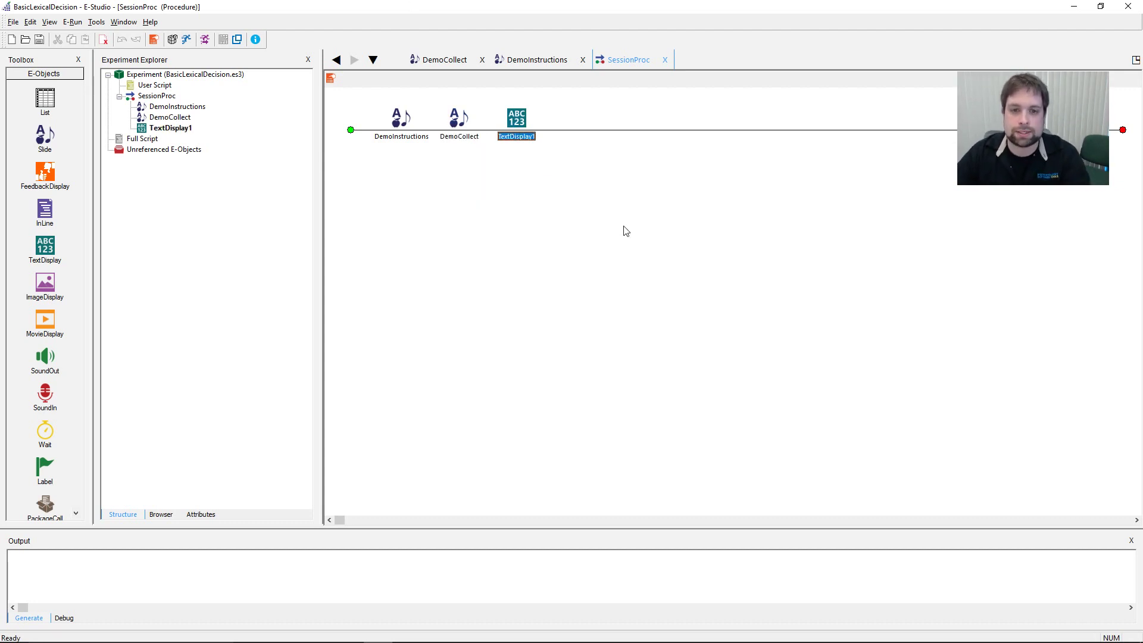
{"action": "right_click", "coordinate": [516, 123]}
{"action": "left_click", "coordinate": [541, 171]}
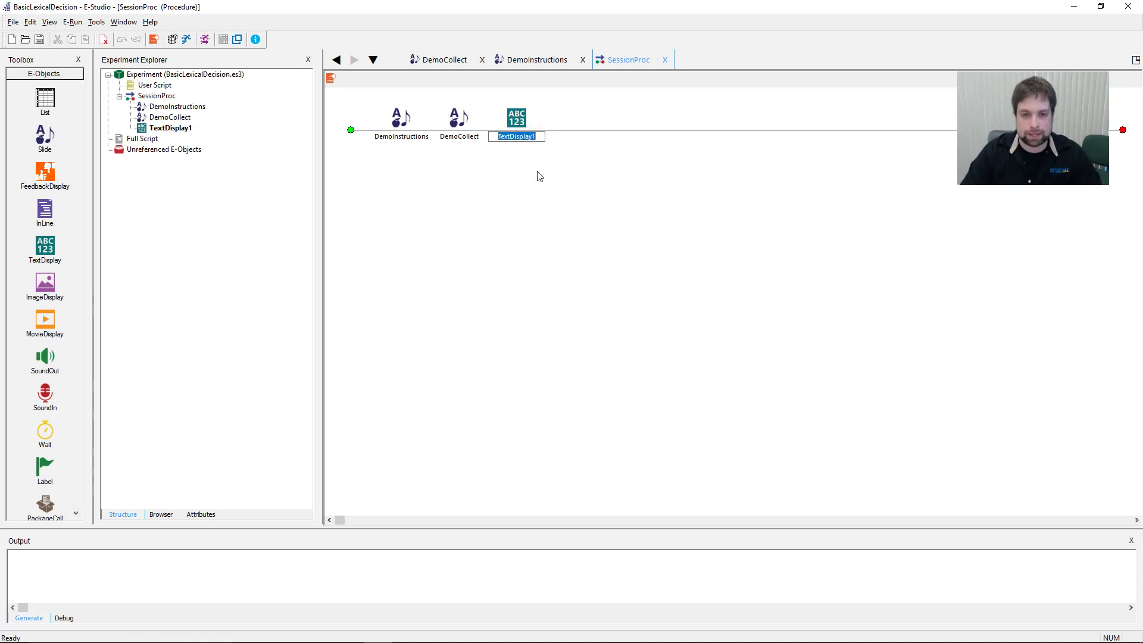
{"action": "type", "text": "Instructions"}
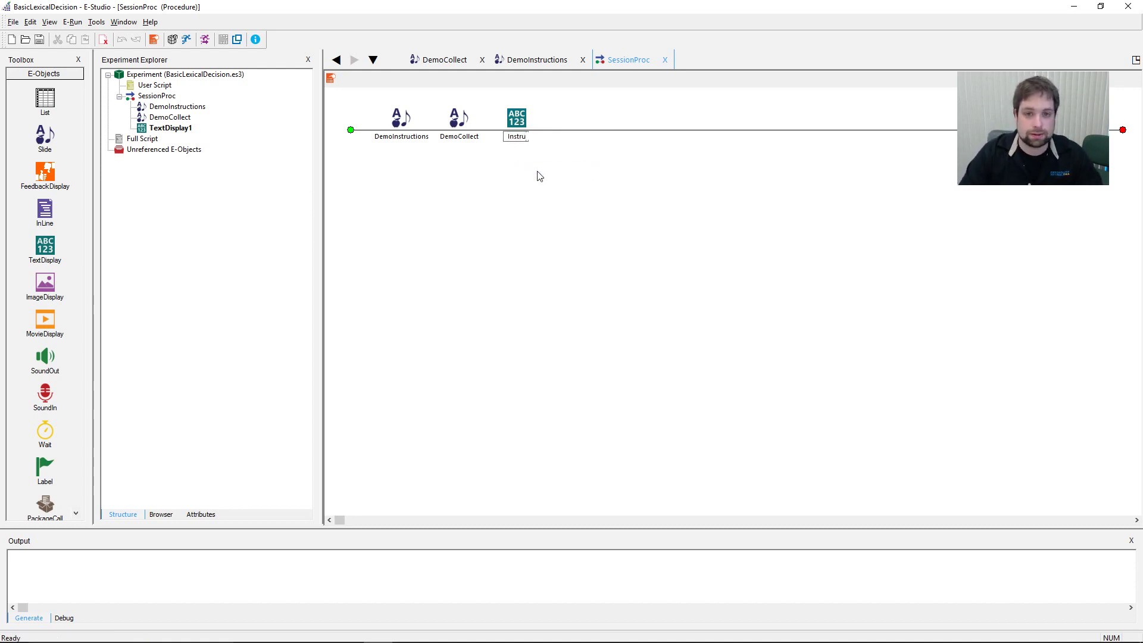
{"action": "key", "text": "Return"}
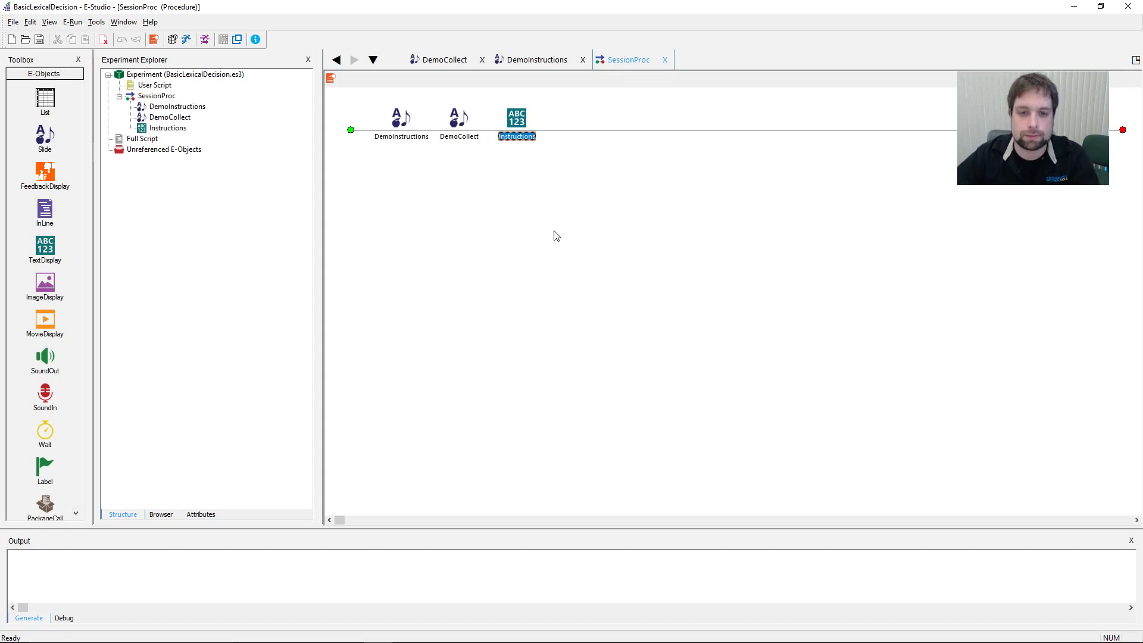
Step: Open the Instructions display for editing and close the DemoCollect and DemoInstructions editors
{"action": "double_click", "coordinate": [513, 119]}
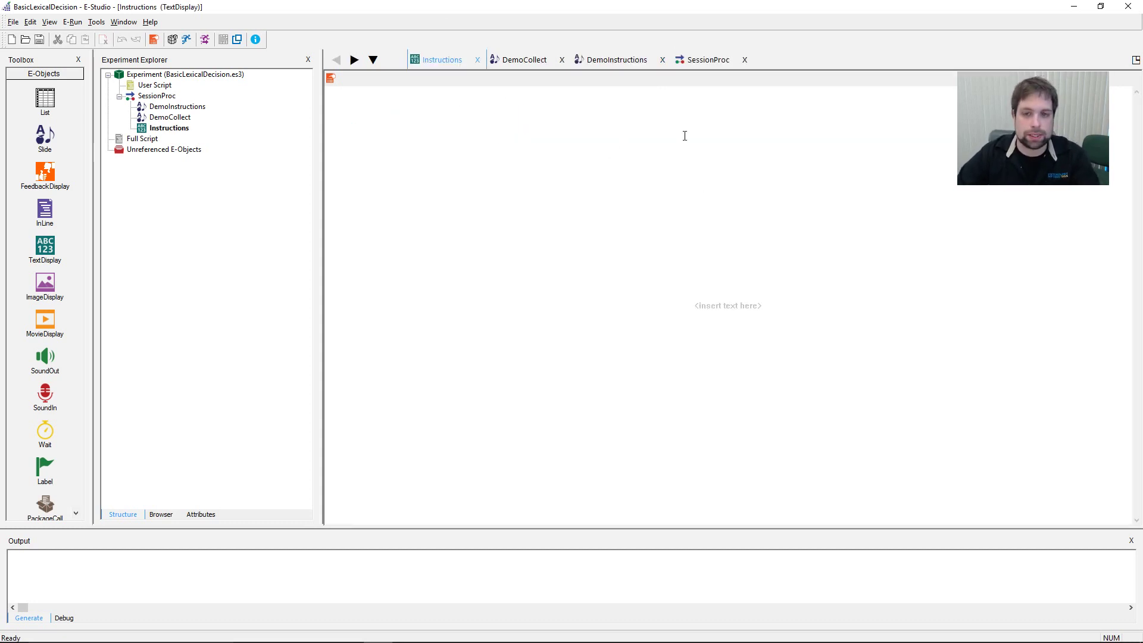
{"action": "left_click", "coordinate": [518, 60]}
{"action": "left_click", "coordinate": [700, 59]}
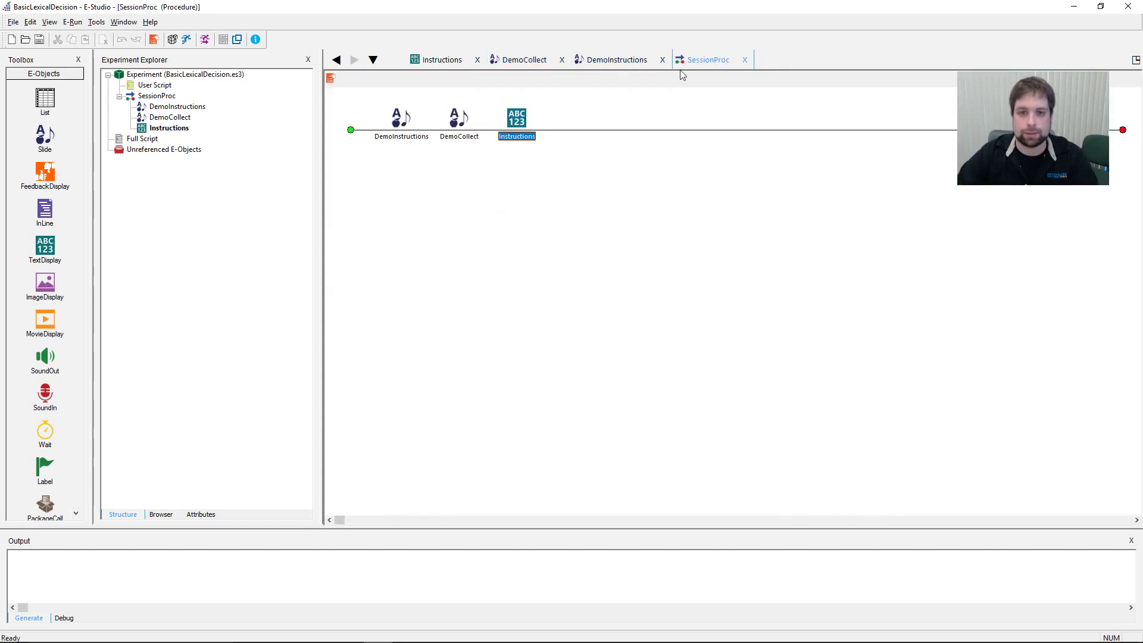
{"action": "left_click", "coordinate": [562, 60]}
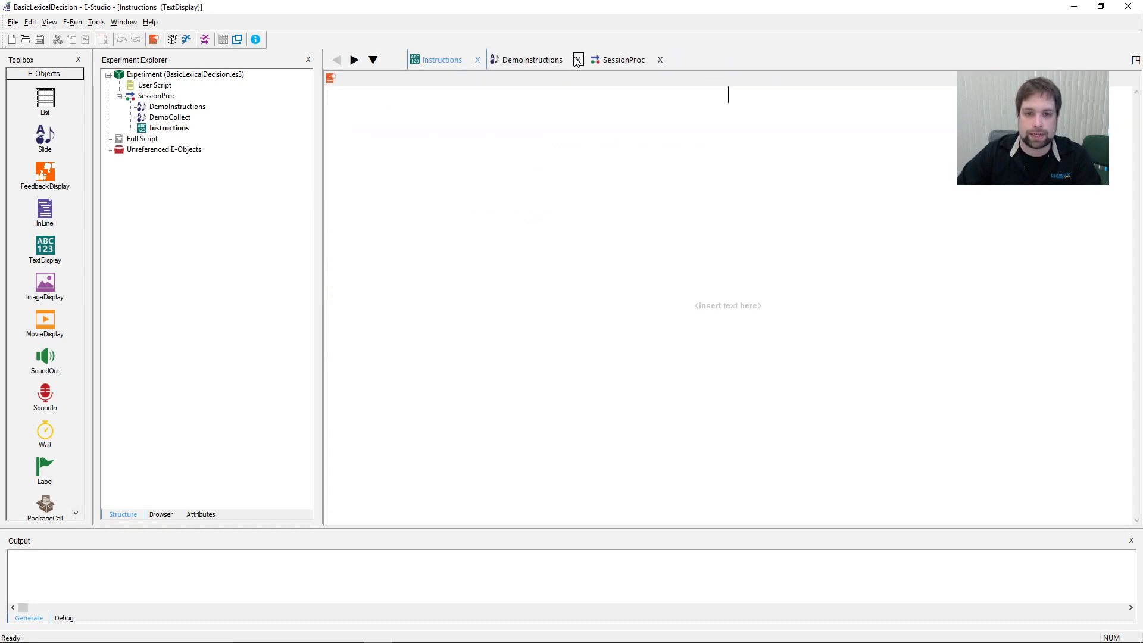
{"action": "left_click", "coordinate": [578, 60]}
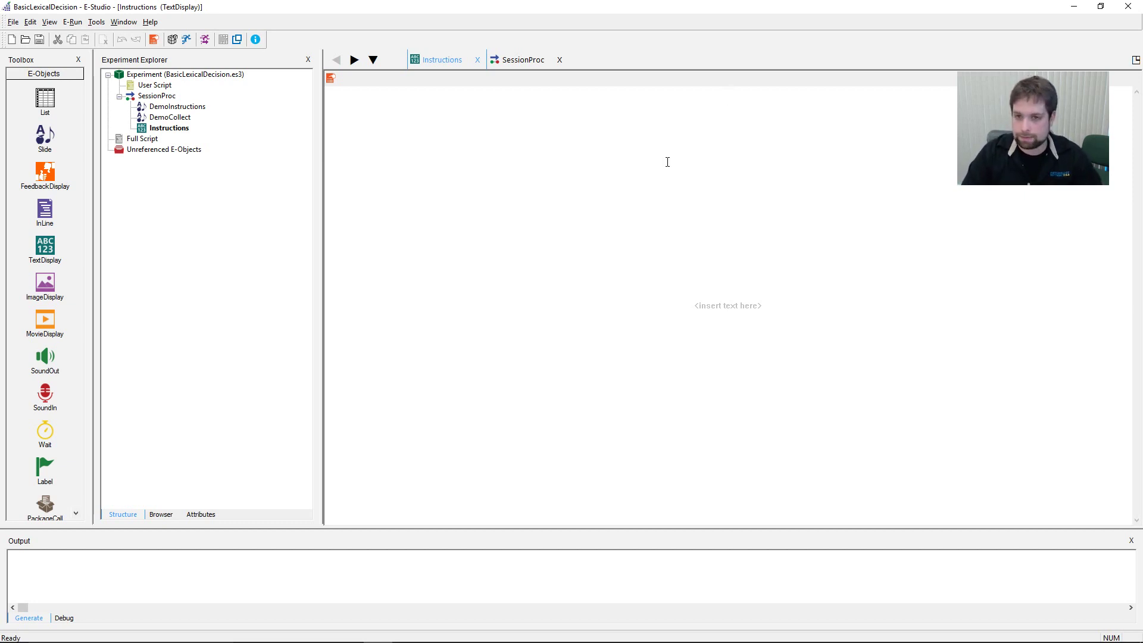
Step: Enter "Thank you very much for the demographic information!" as the first line of the Instructions display
{"action": "type", "text": "Tha"}
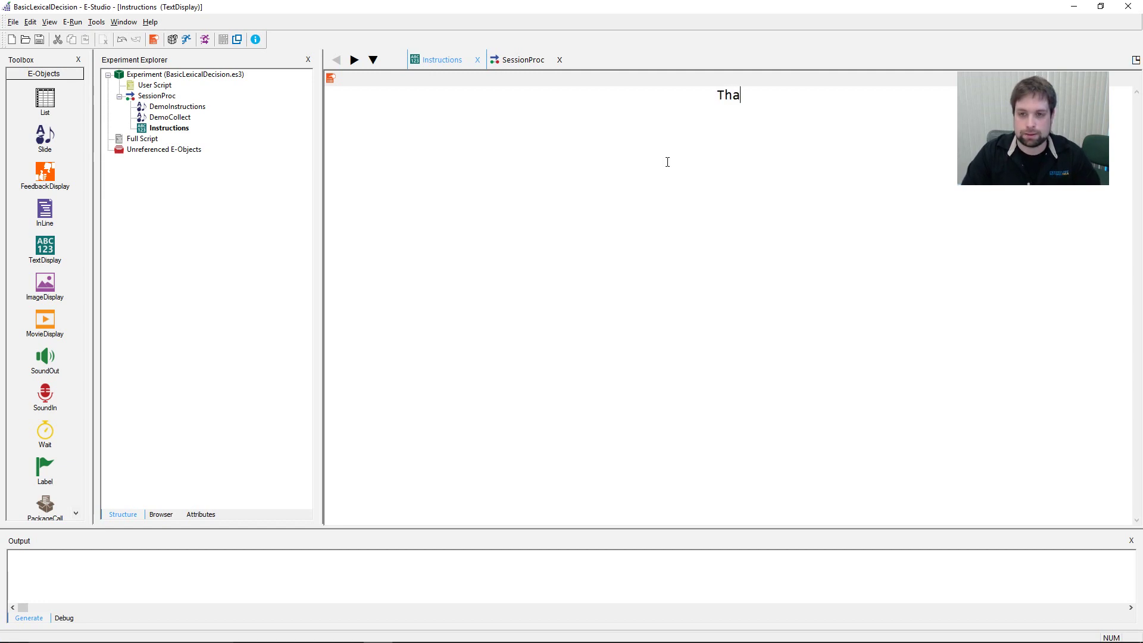
{"action": "type", "text": "nk yoa"}
{"action": "key", "text": "BackSpace"}
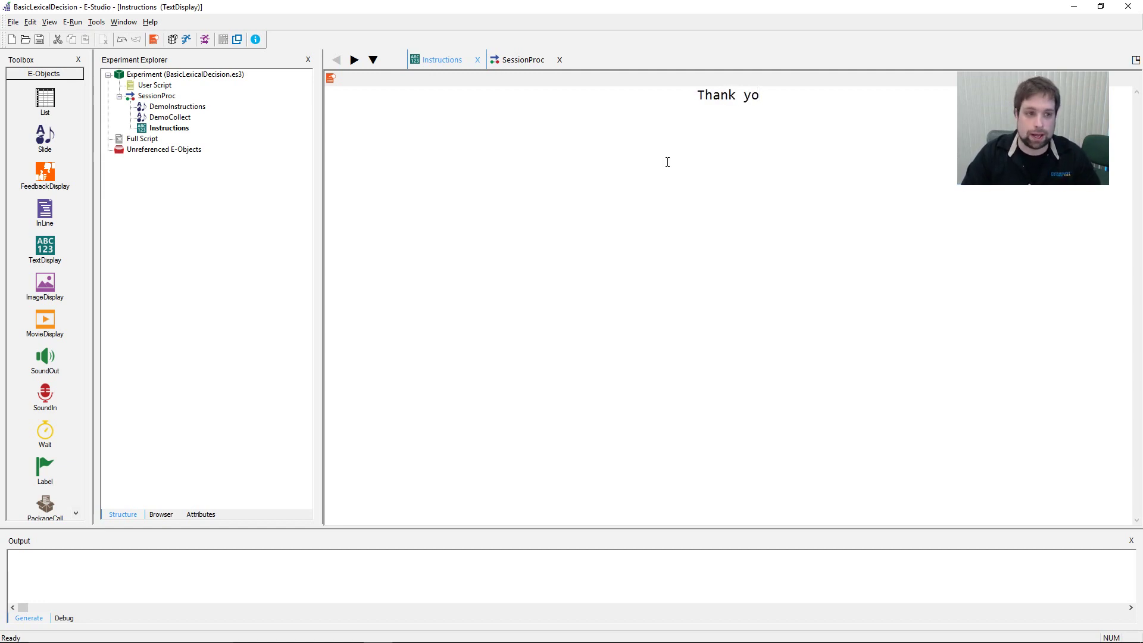
{"action": "type", "text": "u very "}
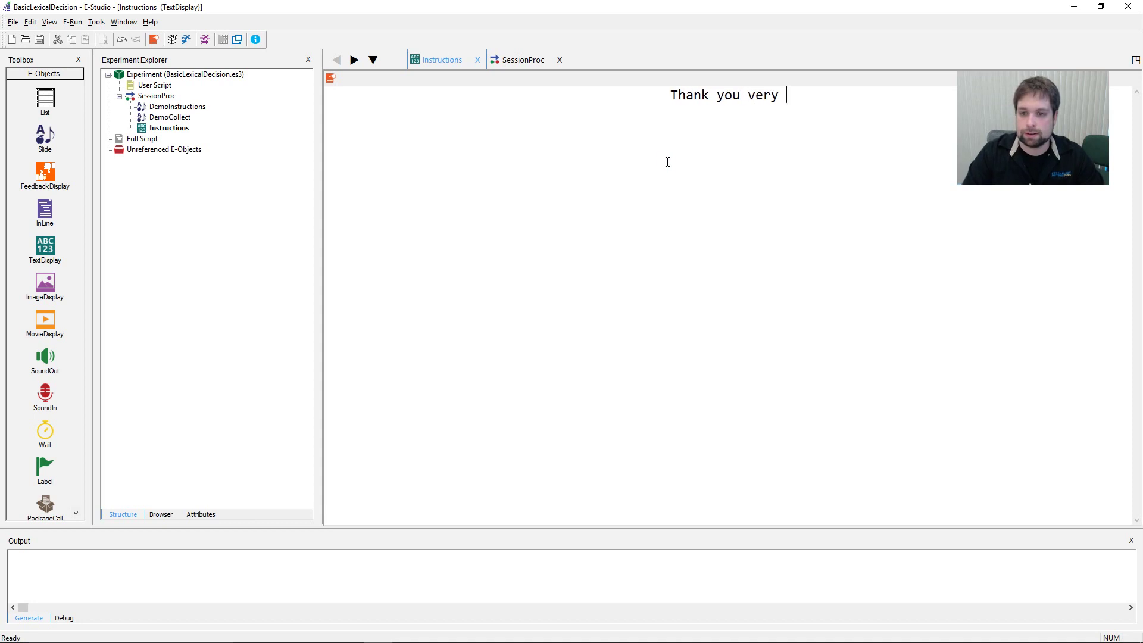
{"action": "type", "text": "much for the demogra"}
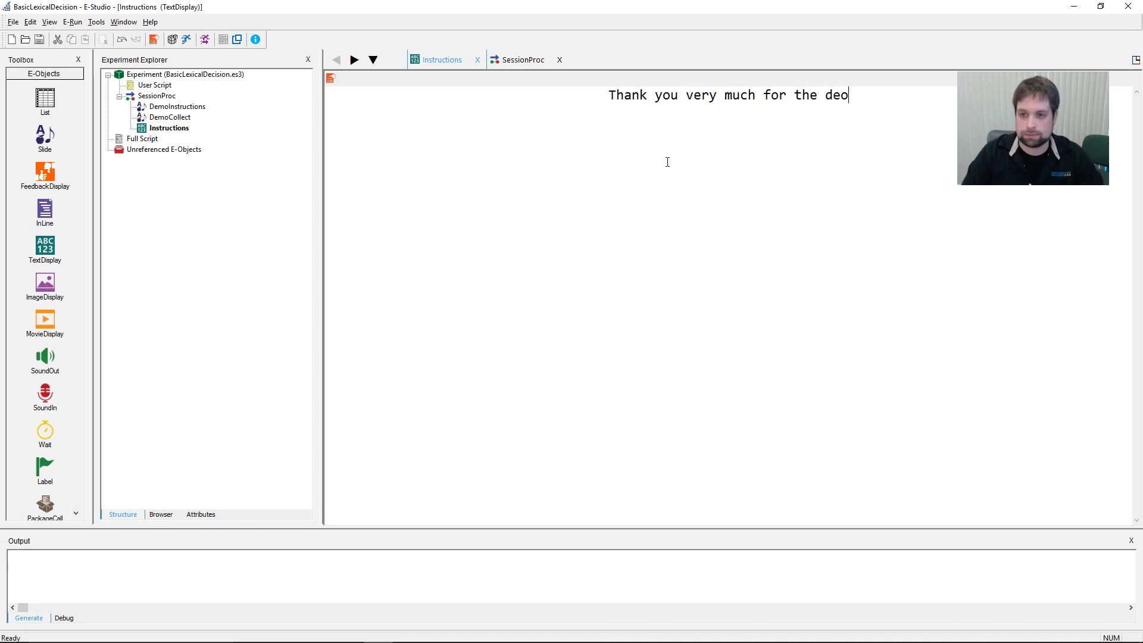
{"action": "type", "text": "phic"}
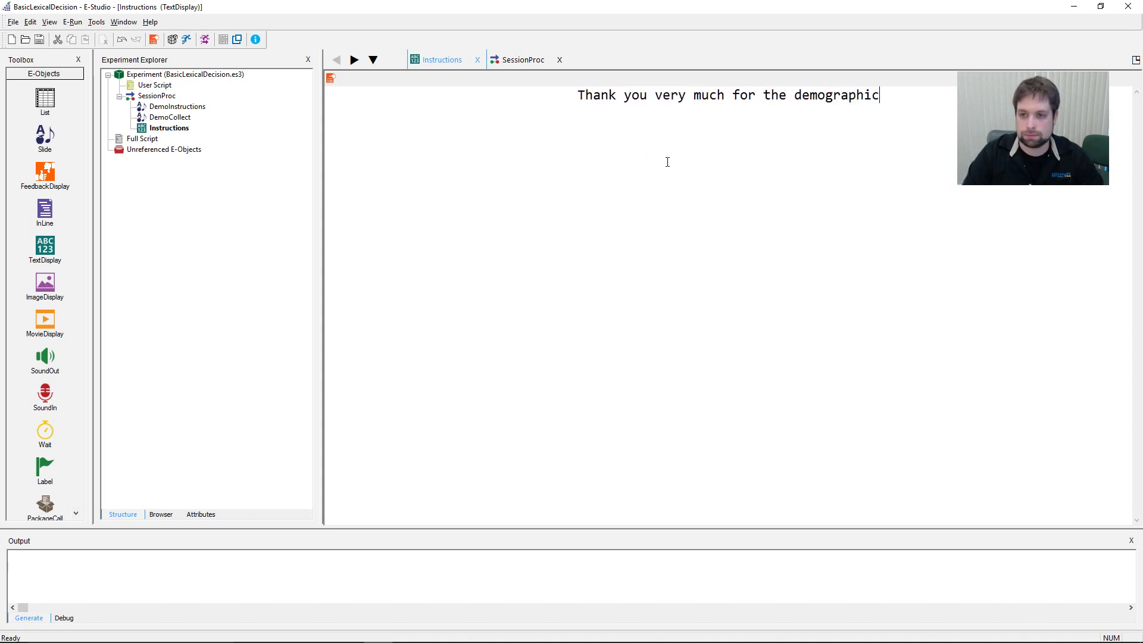
{"action": "type", "text": " information!"}
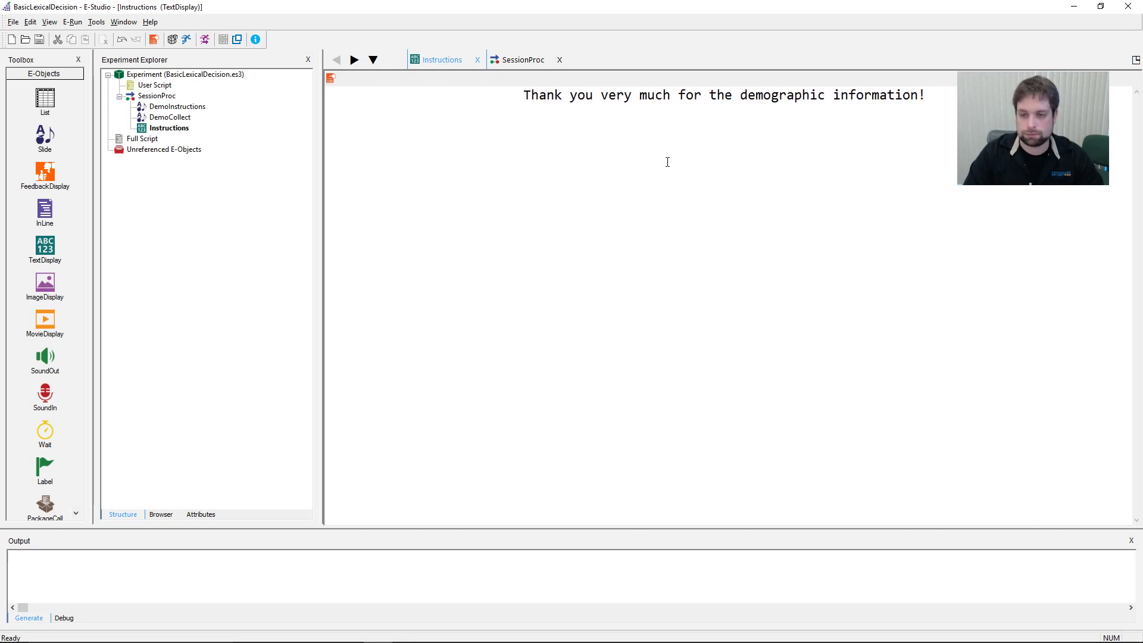
Step: Add a second line reading "Now, you will be presented with a fixation followed by" a stimulus
{"action": "key", "text": "Return"}
{"action": "type", "text": "Y"}
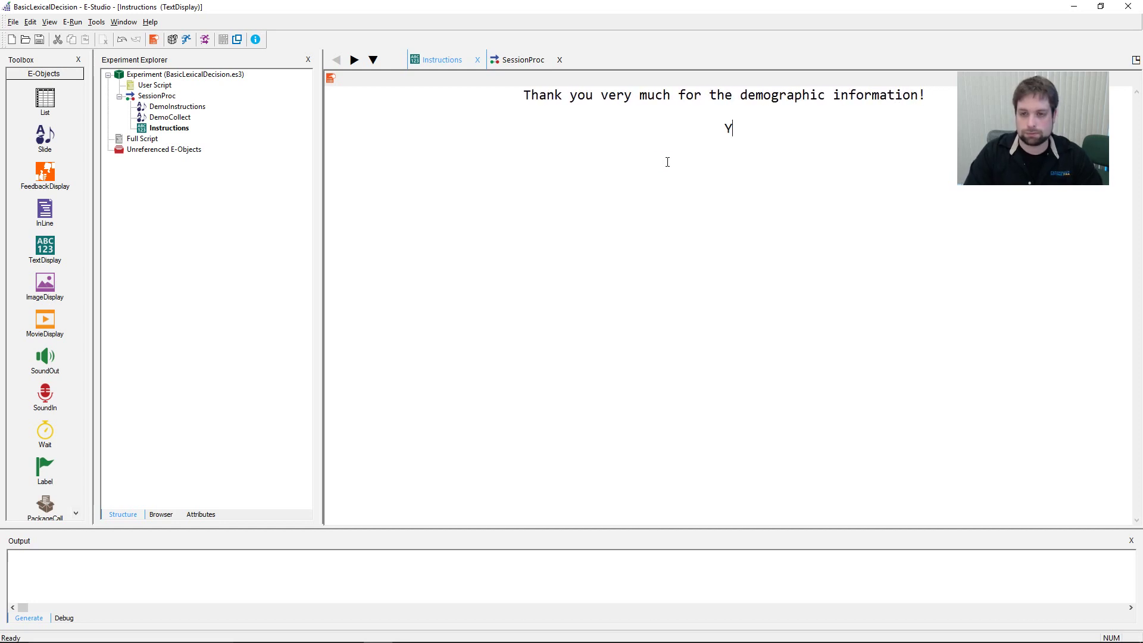
{"action": "key", "text": "BackSpace"}
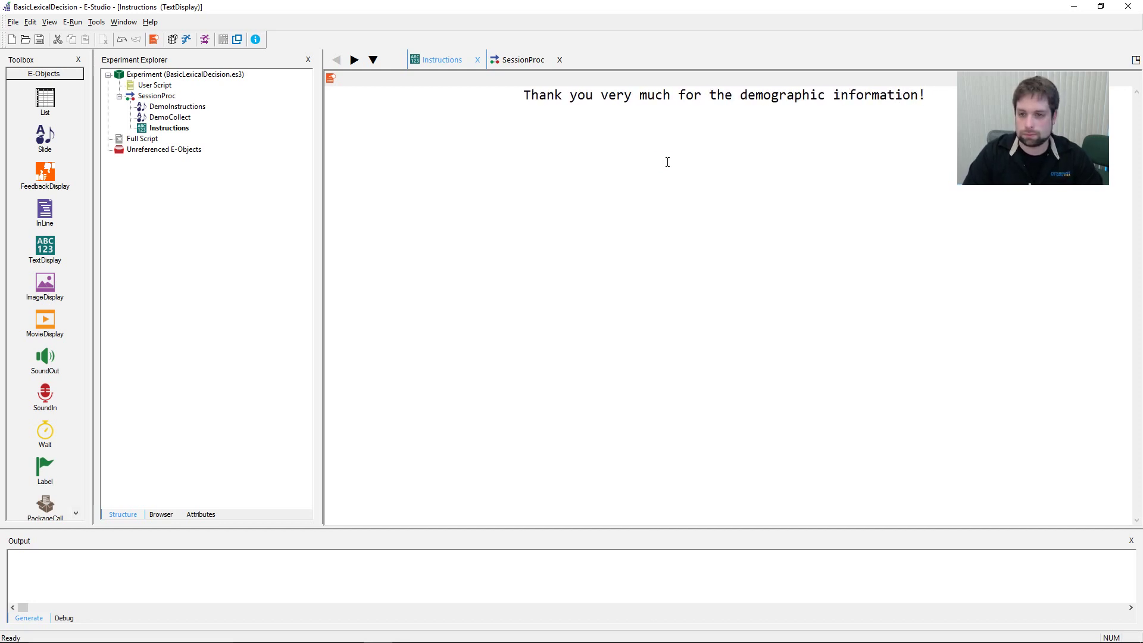
{"action": "type", "text": "Now, you "}
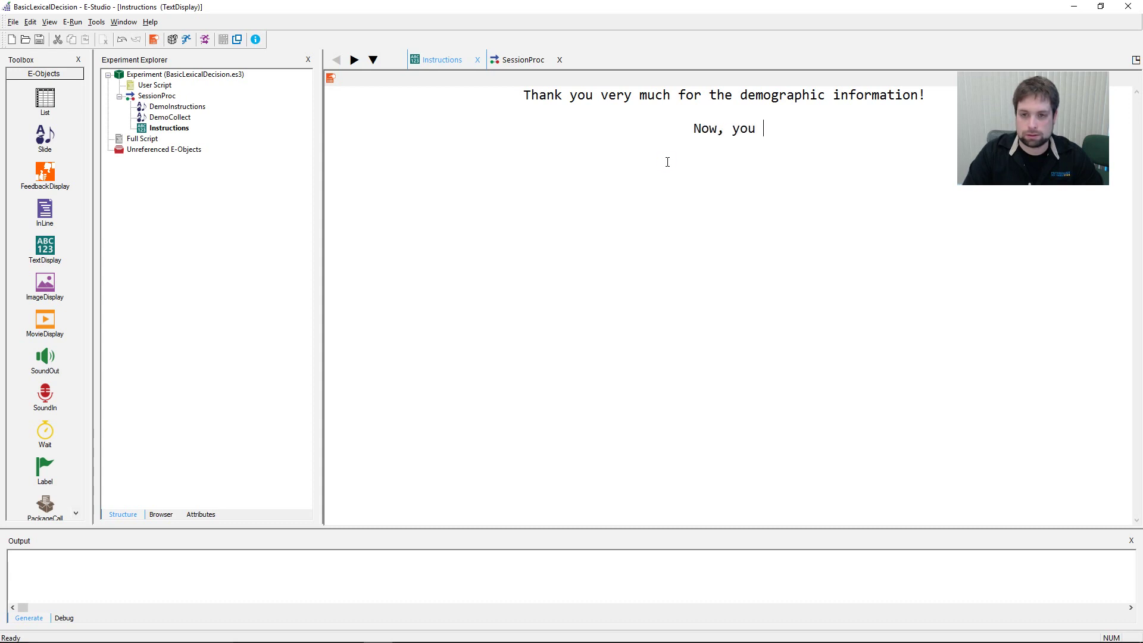
{"action": "type", "text": "will be presented wi"}
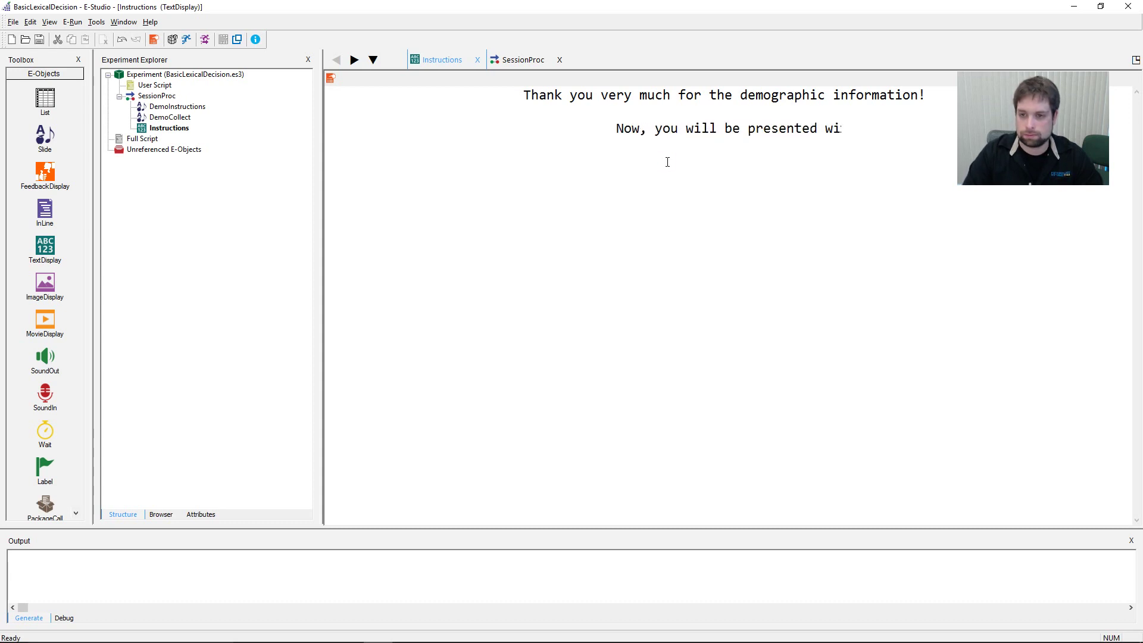
{"action": "type", "text": "th a fixation followe"}
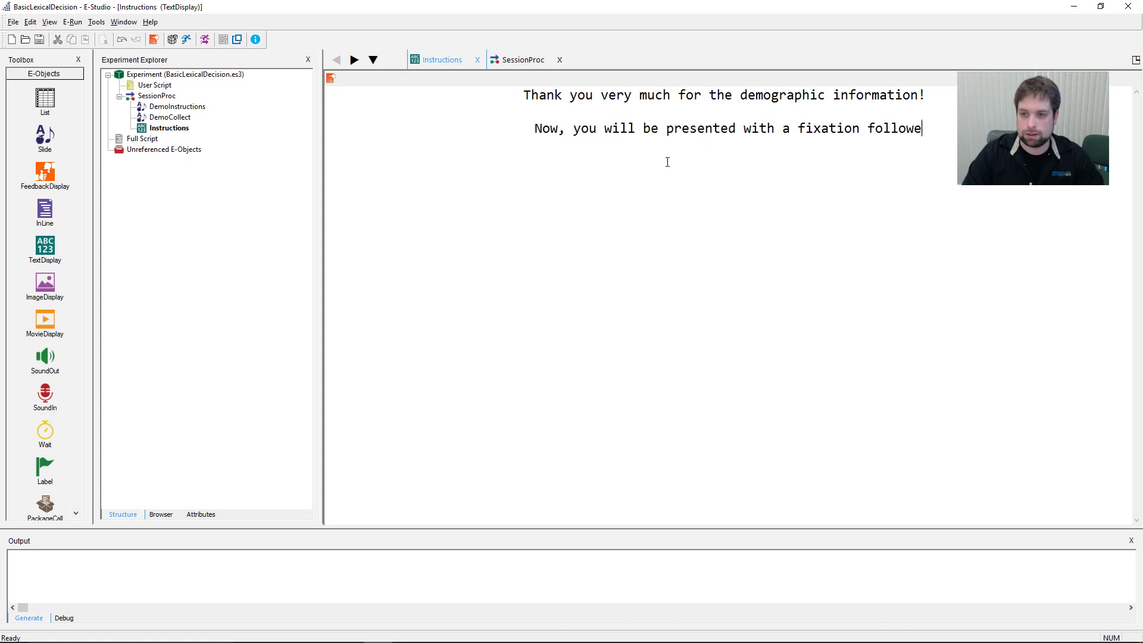
{"action": "type", "text": "d by a stimu"}
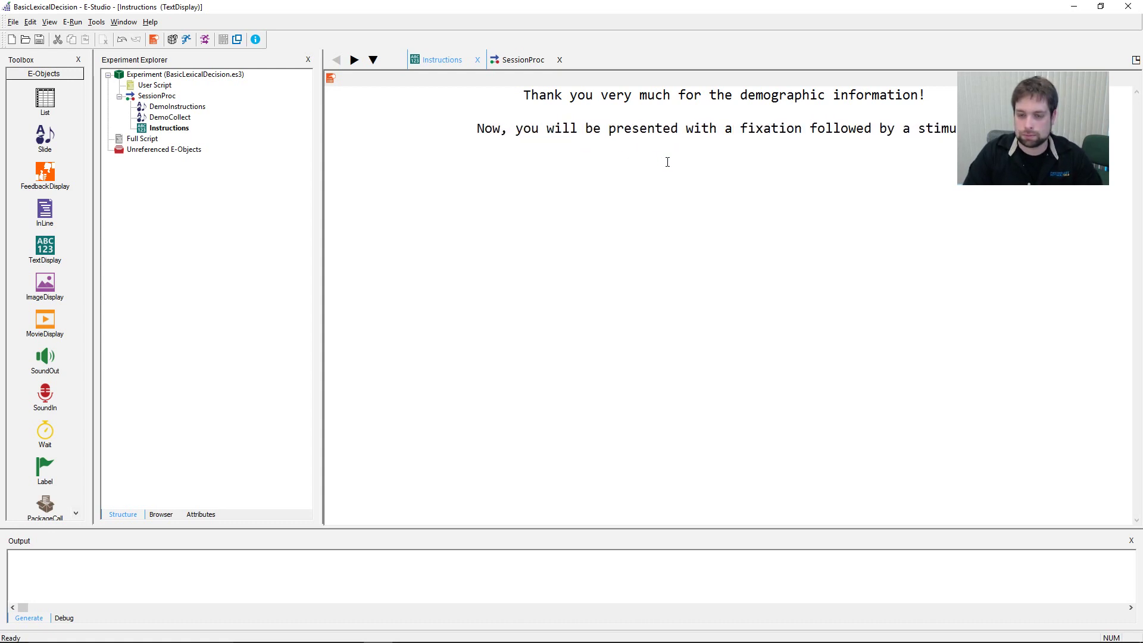
Step: Add the word-response line: If the stimuli is a word, press "1"
{"action": "key", "text": "Return"}
{"action": "key", "text": "Return"}
{"action": "type", "text": "If the stim"}
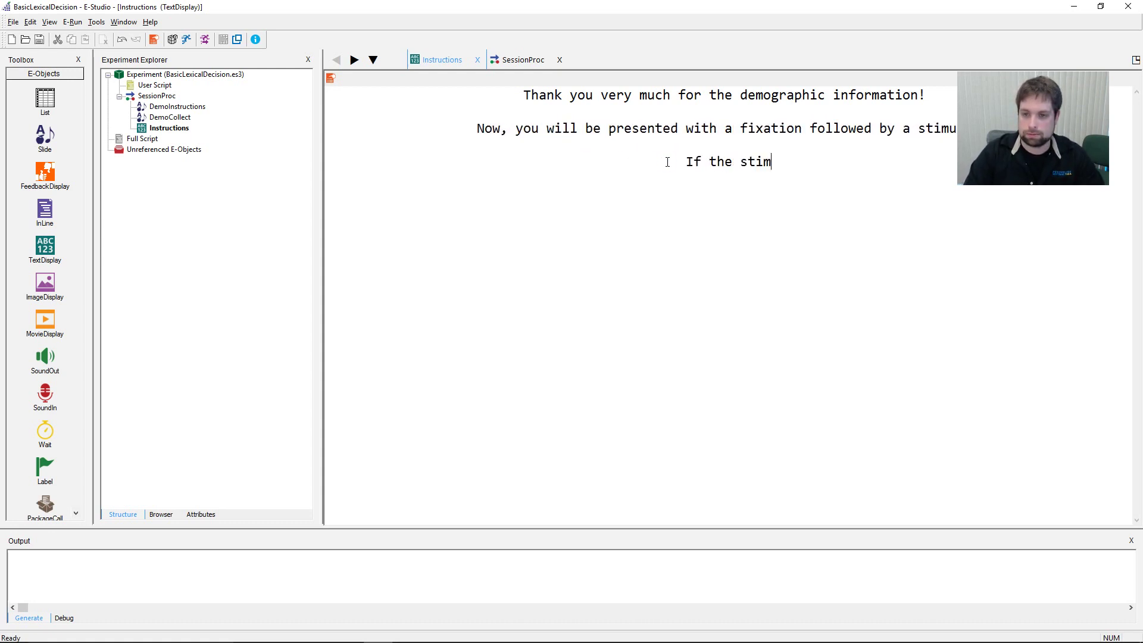
{"action": "type", "text": "uli is"}
{"action": "key", "text": "BackSpace"}
{"action": "key", "text": "BackSpace"}
{"action": "key", "text": "BackSpace"}
{"action": "key", "text": "BackSpace"}
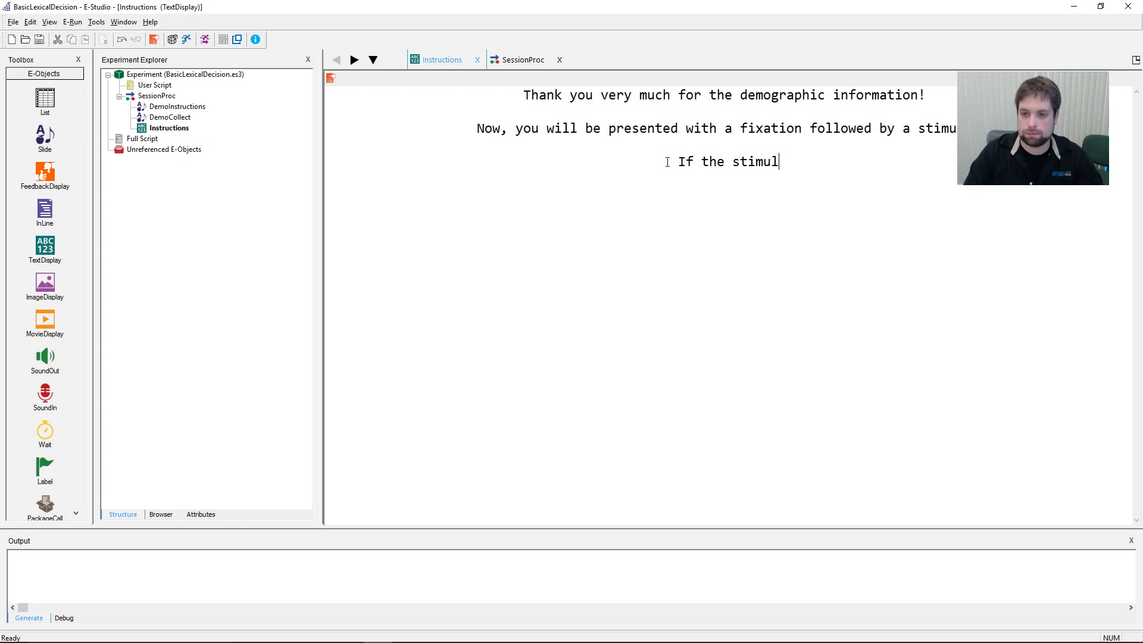
{"action": "type", "text": "i is a word, p"}
{"action": "key", "text": "BackSpace"}
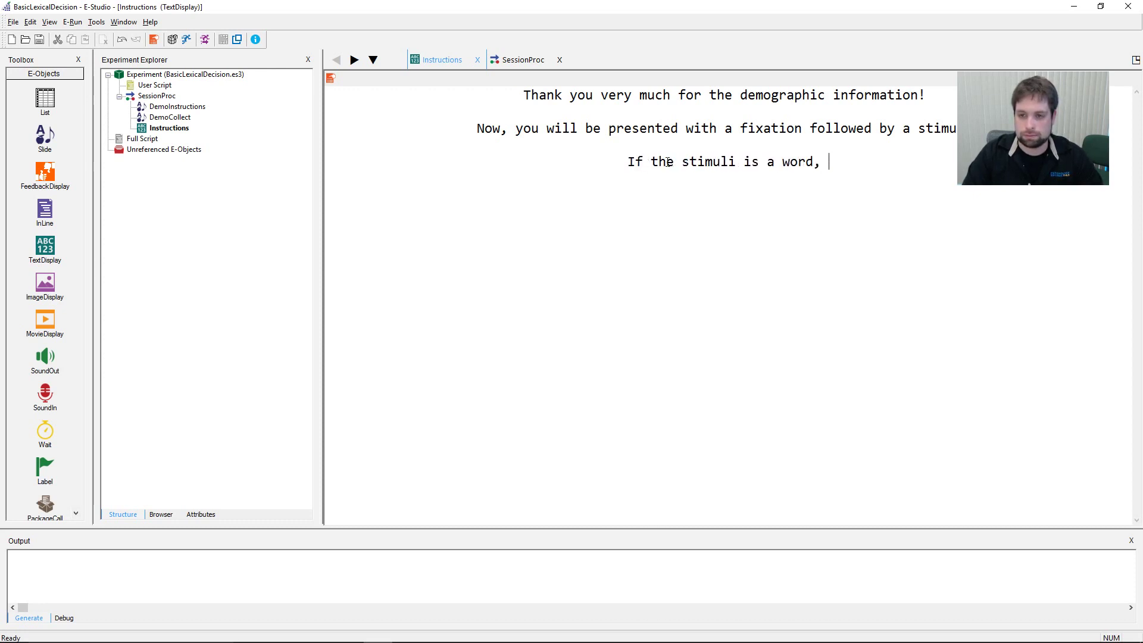
{"action": "type", "text": "pr"}
{"action": "key", "text": "BackSpace"}
{"action": "key", "text": "BackSpace"}
{"action": "type", "text": "p"}
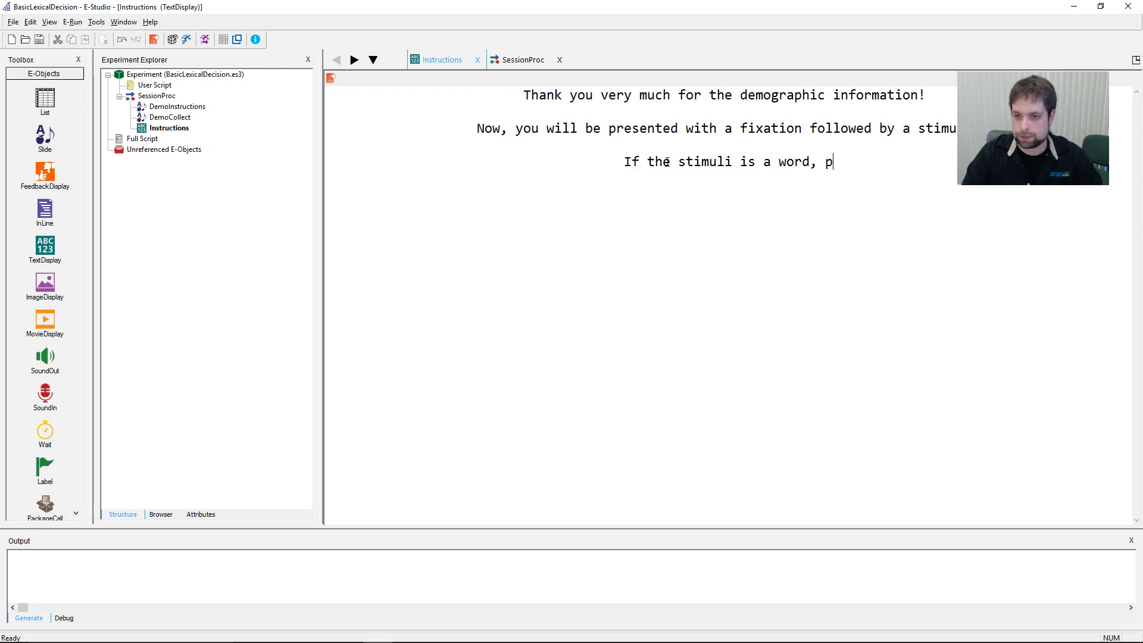
{"action": "type", "text": "ress \"1\""}
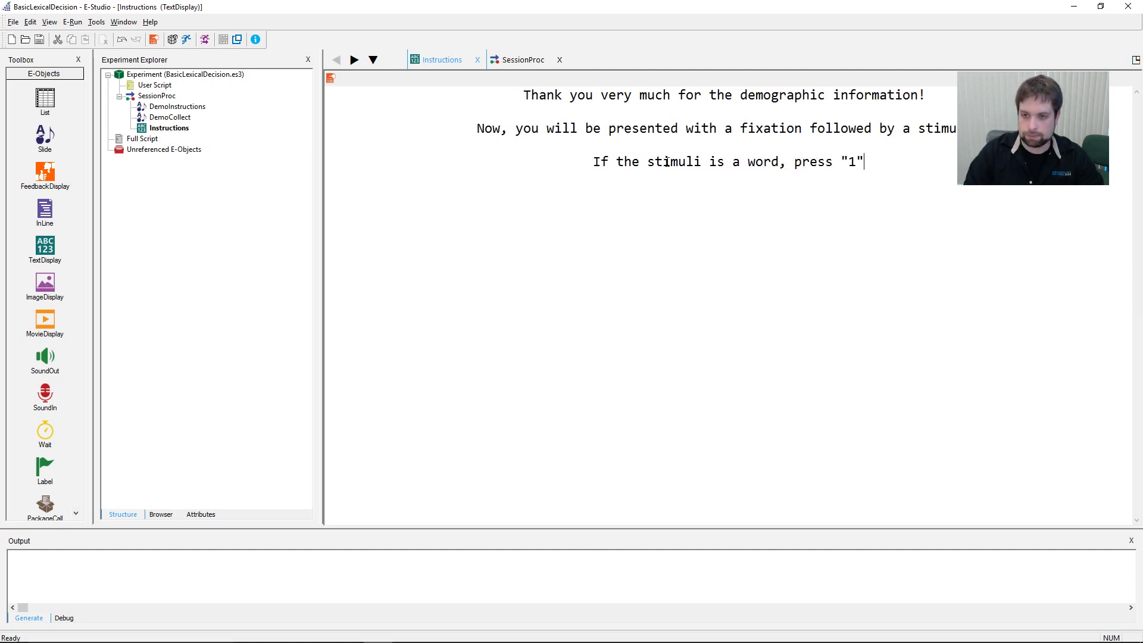
Step: Add the non-word-response line: If the stimuli is a non-word, press "2"
{"action": "key", "text": "Return"}
{"action": "type", "text": "If the sti"}
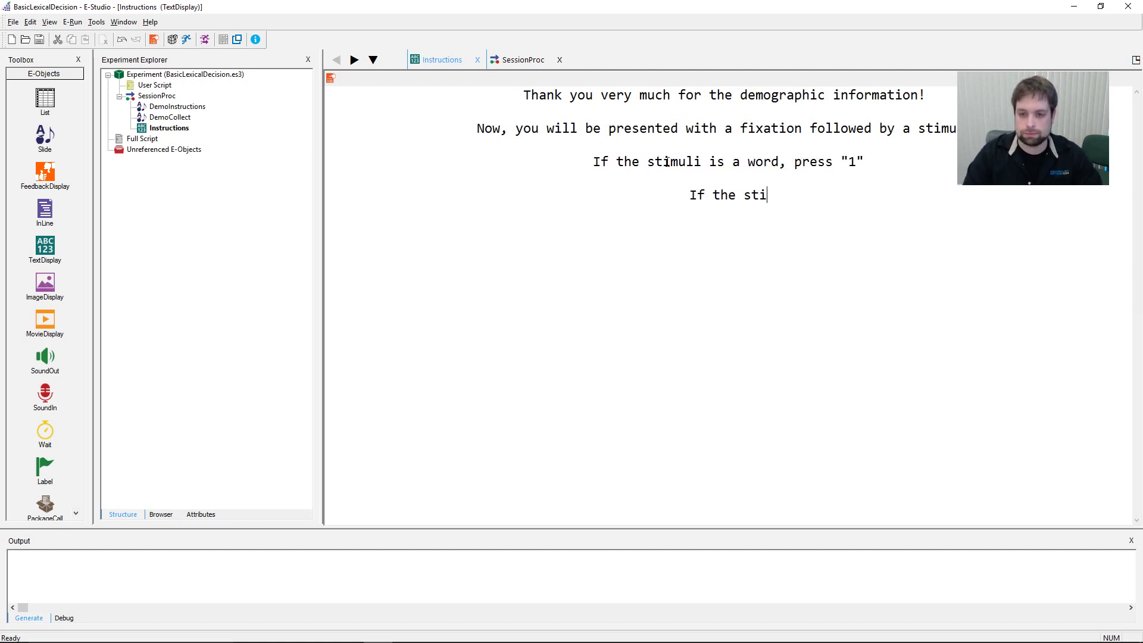
{"action": "type", "text": "muli is a non"}
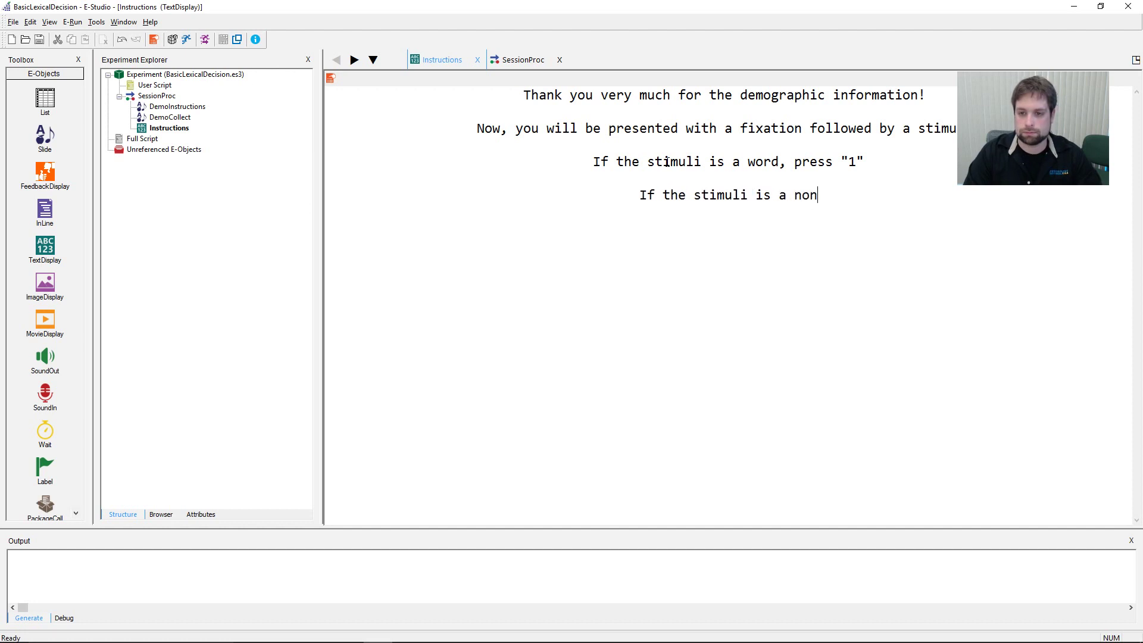
{"action": "type", "text": "-word, press "}
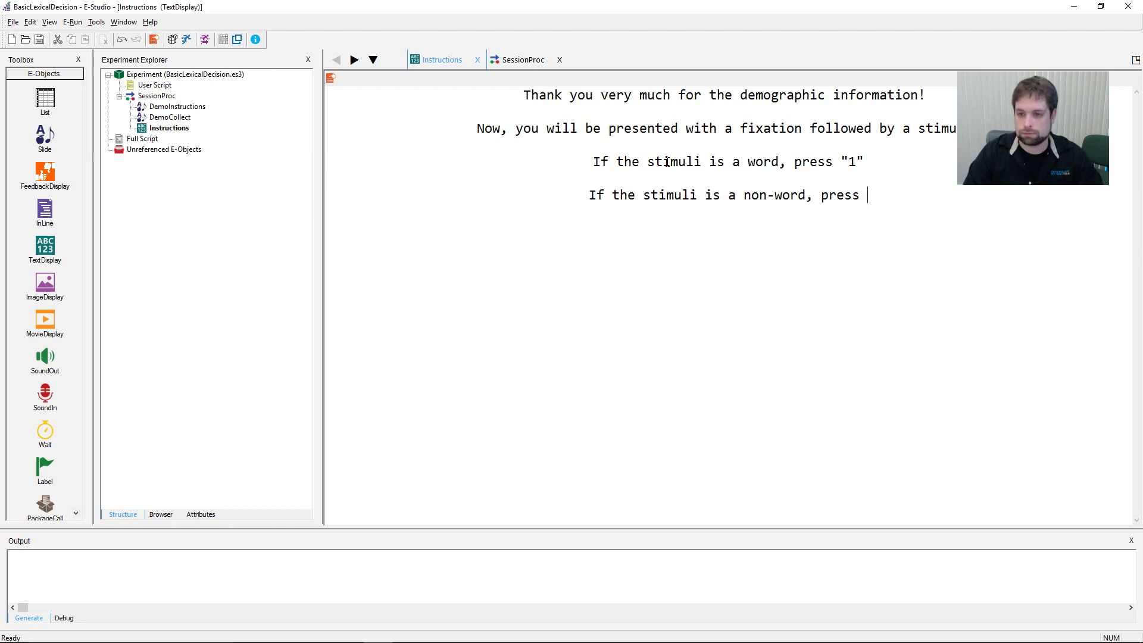
{"action": "type", "text": "\"@\""}
{"action": "key", "text": "BackSpace"}
{"action": "key", "text": "BackSpace"}
{"action": "type", "text": "2\""}
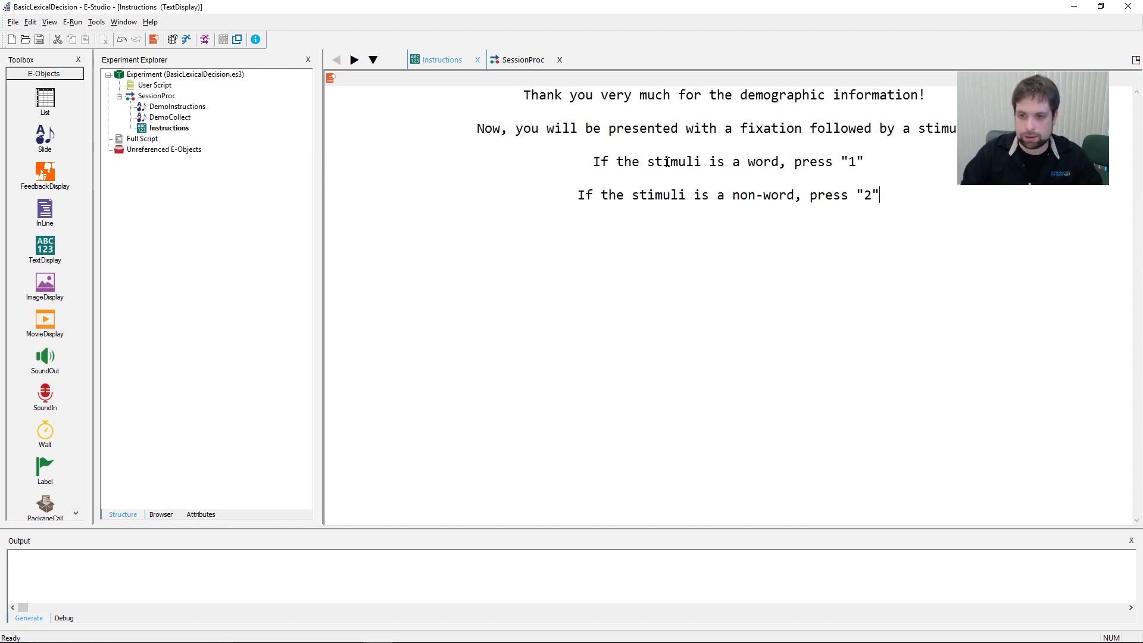
Step: Change "stimuli" to "stimulus" in both the word and non-word response lines
{"action": "left_click", "coordinate": [704, 164]}
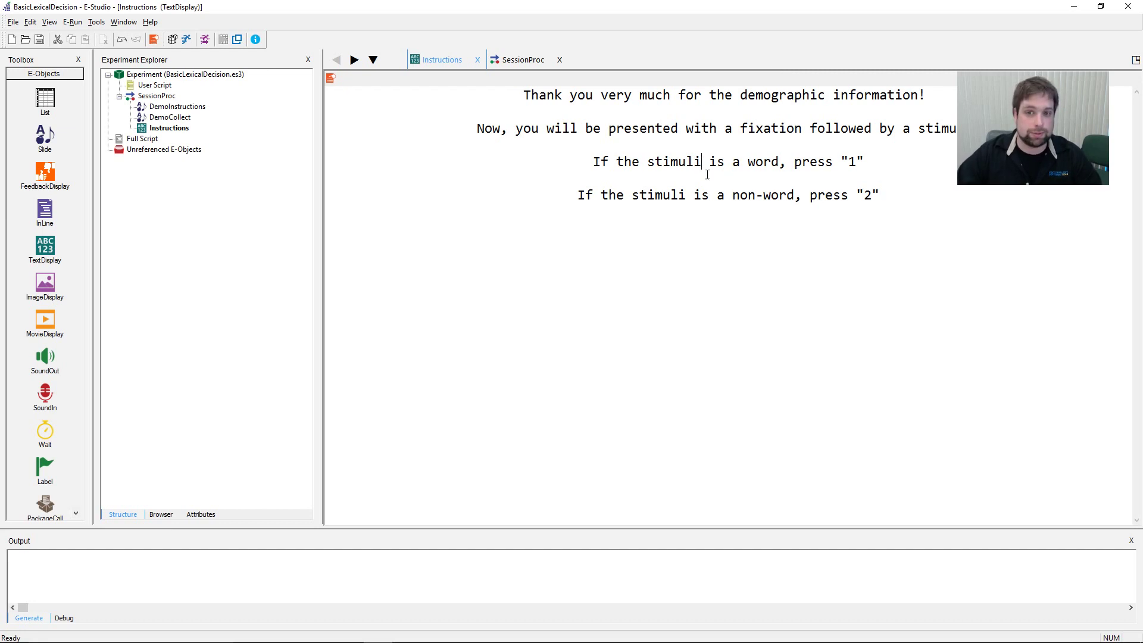
{"action": "key", "text": "BackSpace"}
{"action": "type", "text": "us"}
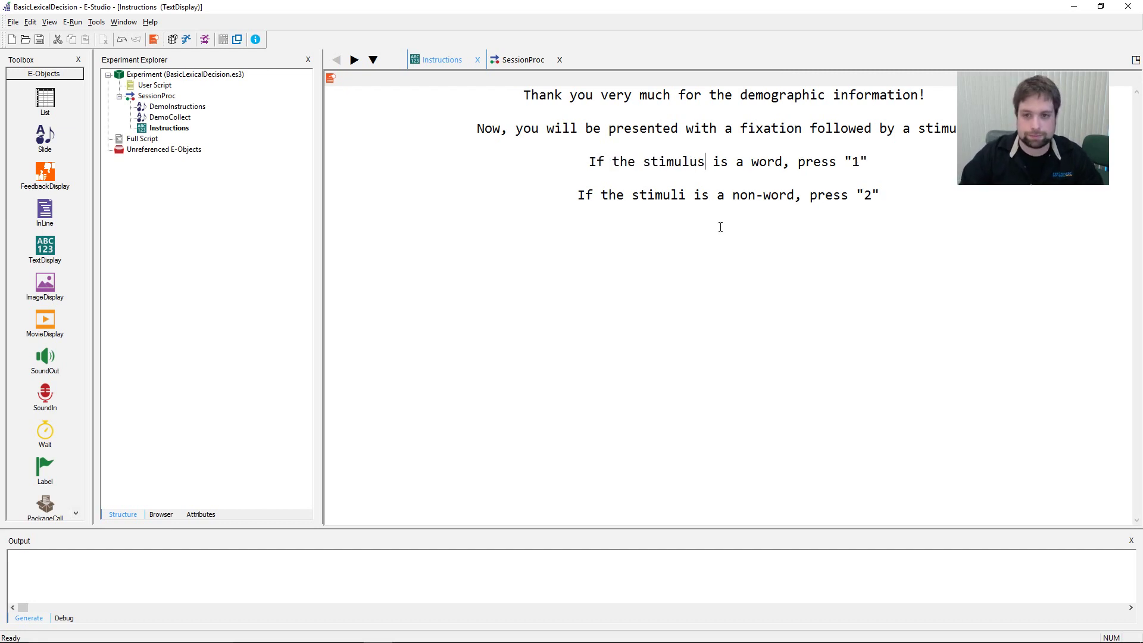
{"action": "left_click", "coordinate": [689, 192]}
{"action": "key", "text": "BackSpace"}
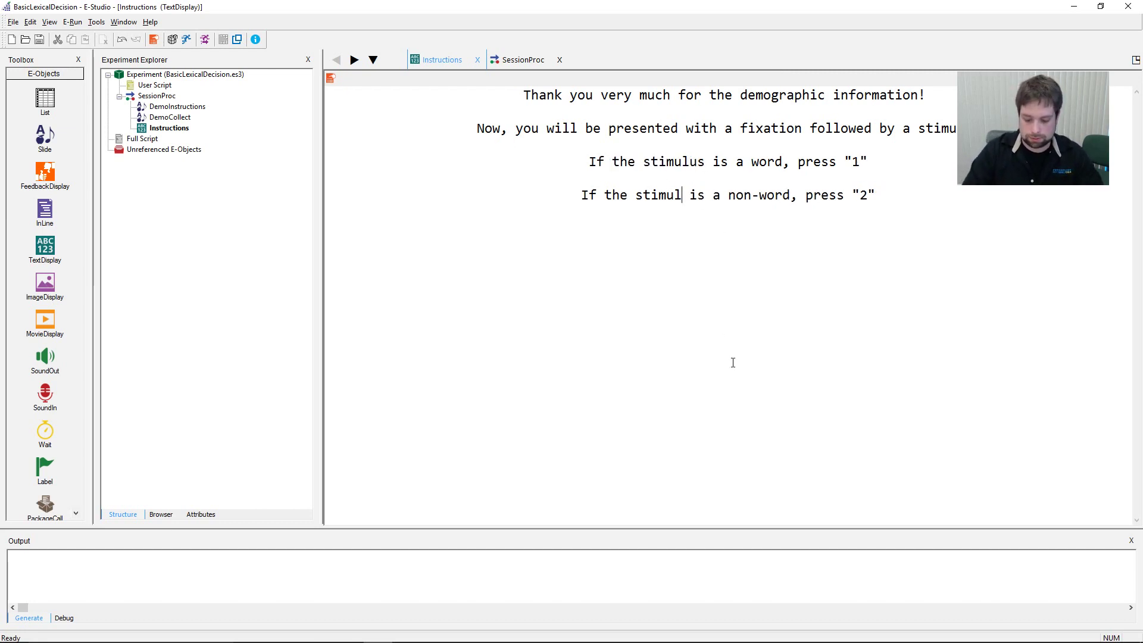
{"action": "type", "text": "us"}
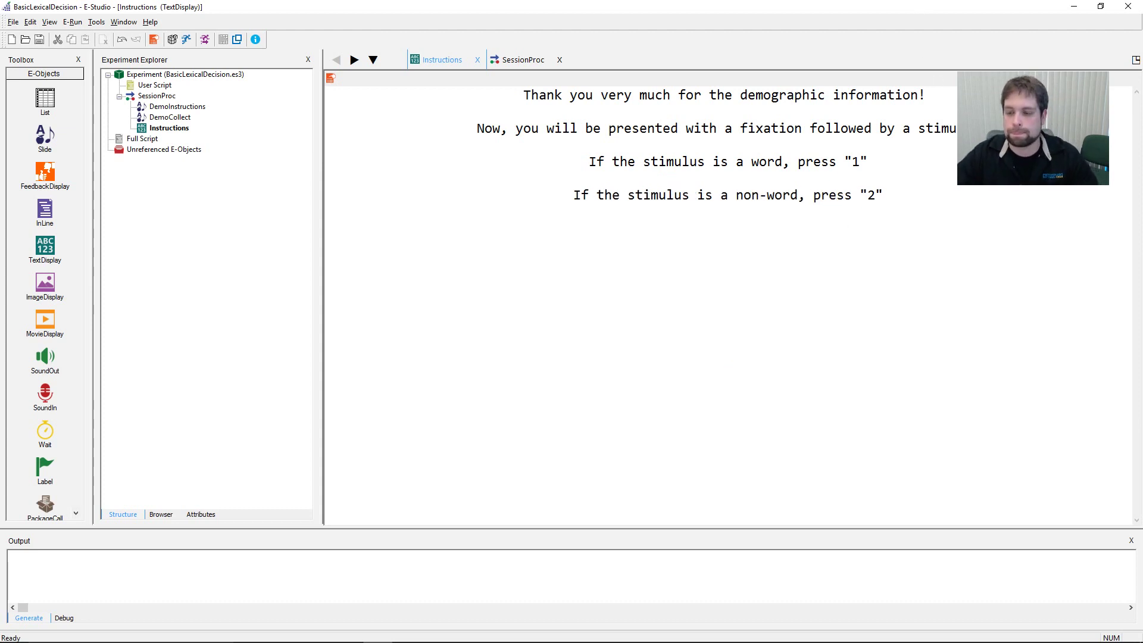
Step: Remove the article "a" after "followed by" in the second line of the Instructions text
{"action": "left_click", "coordinate": [916, 129]}
{"action": "key", "text": "BackSpace"}
{"action": "key", "text": "BackSpace"}
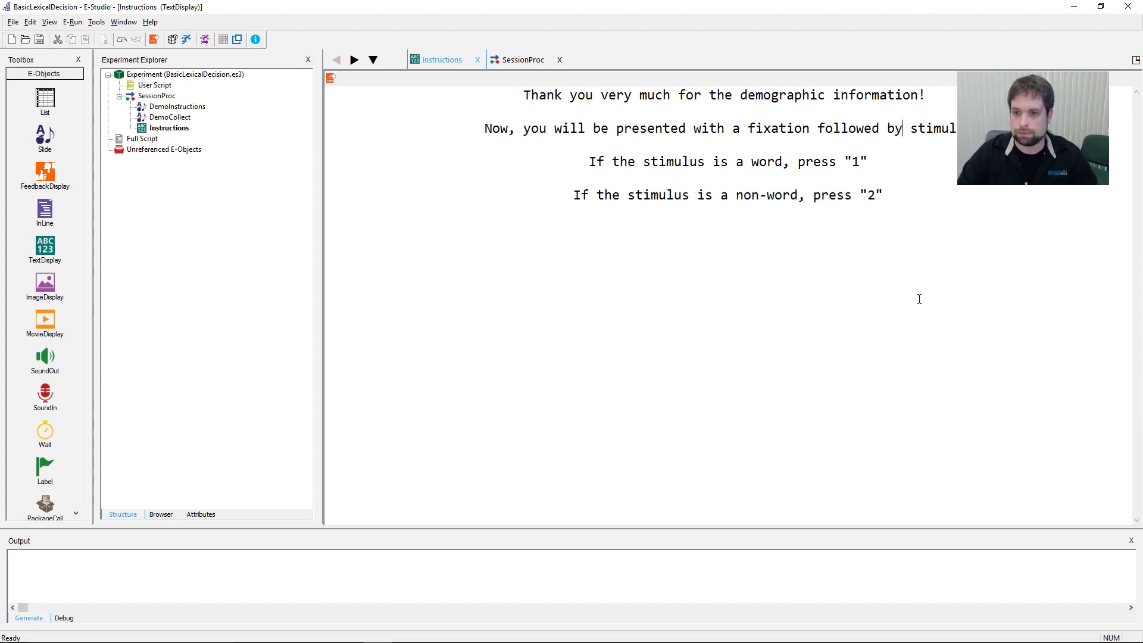
Step: Add a final line to the Instructions text reading: Press SPACE to continue
{"action": "left_click", "coordinate": [883, 339]}
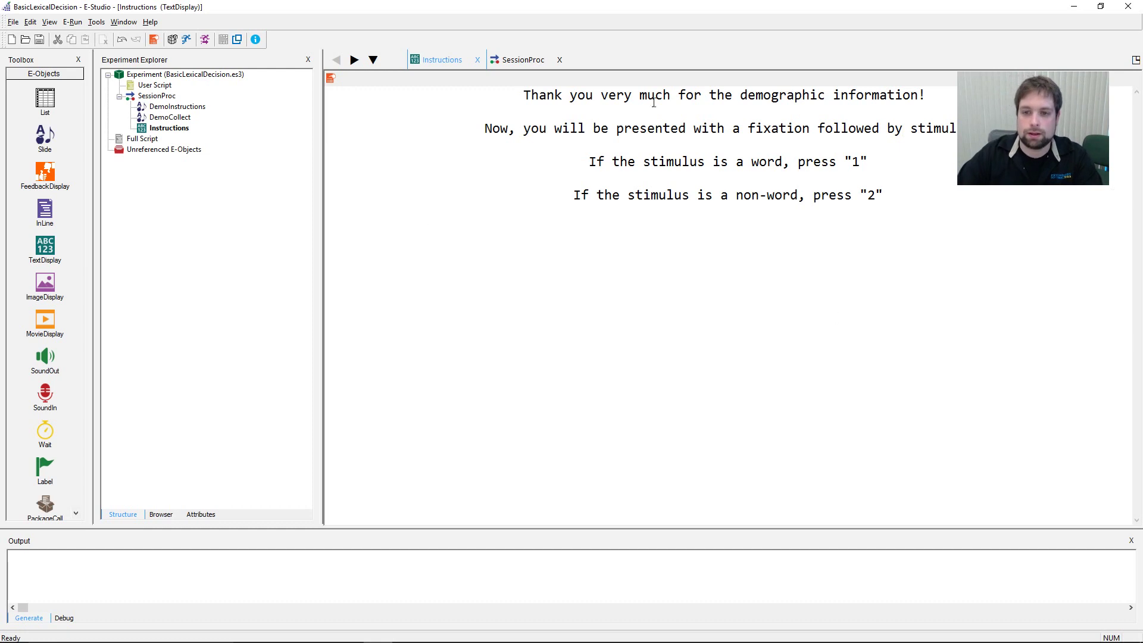
{"action": "key", "text": "Return"}
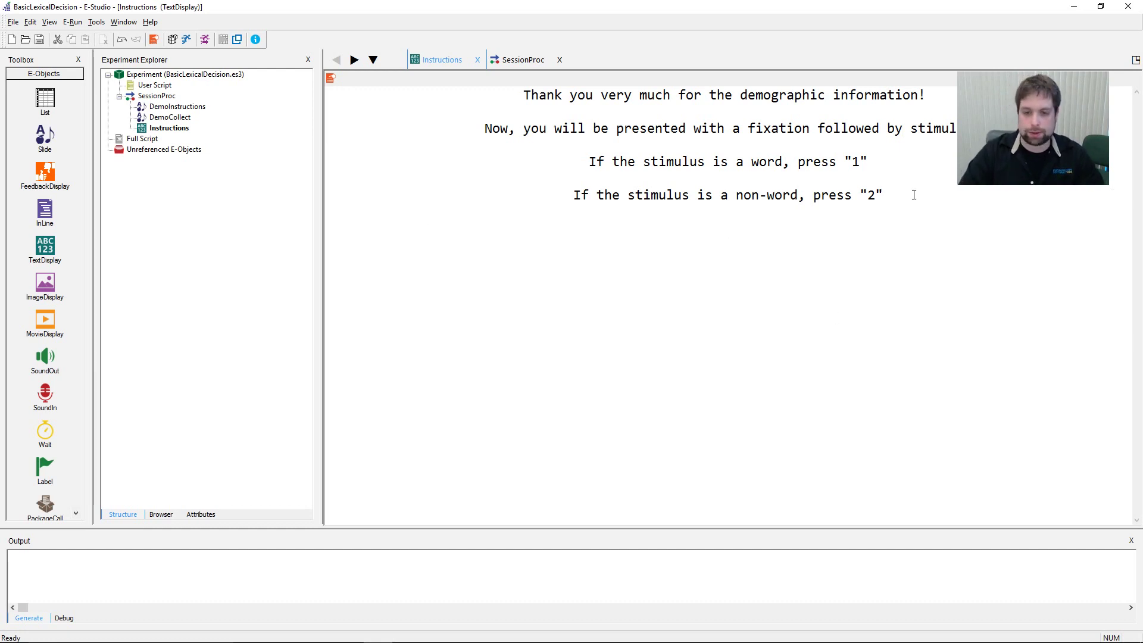
{"action": "type", "text": "Press "}
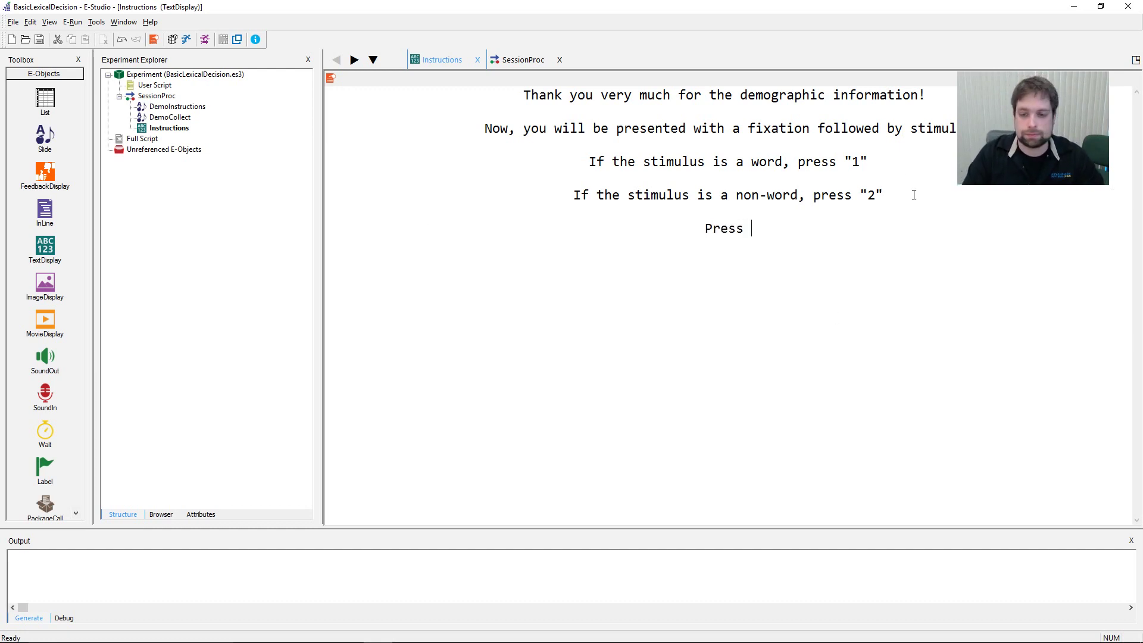
{"action": "type", "text": "SPACE to continue"}
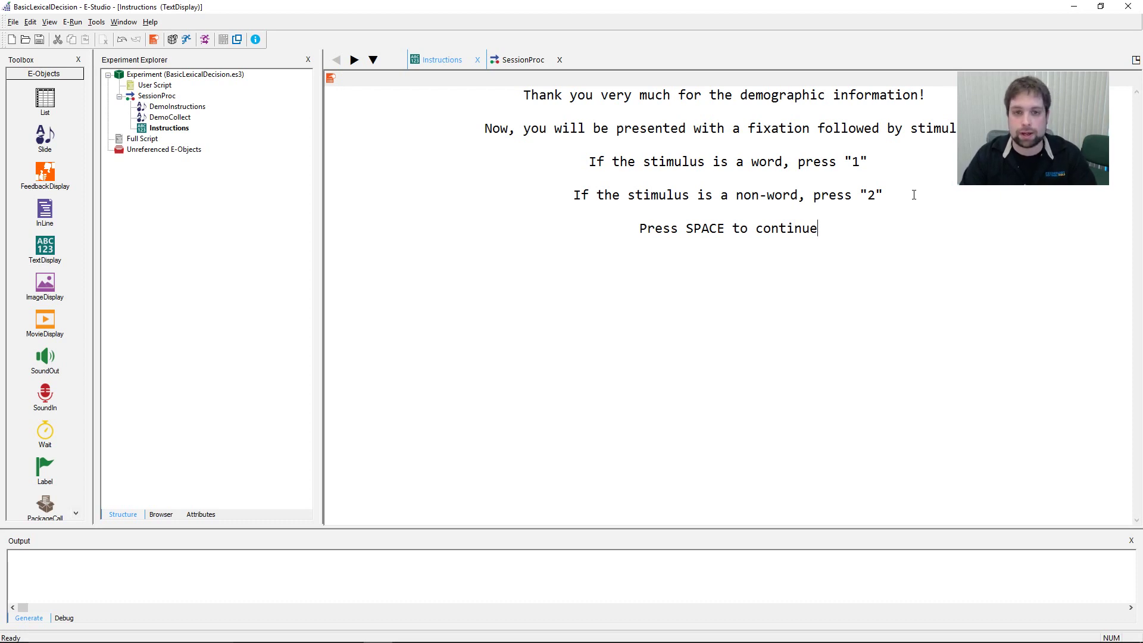
Step: Set the Instructions display's duration to (infinite) and add the Keyboard as its input device
{"action": "left_click", "coordinate": [331, 79]}
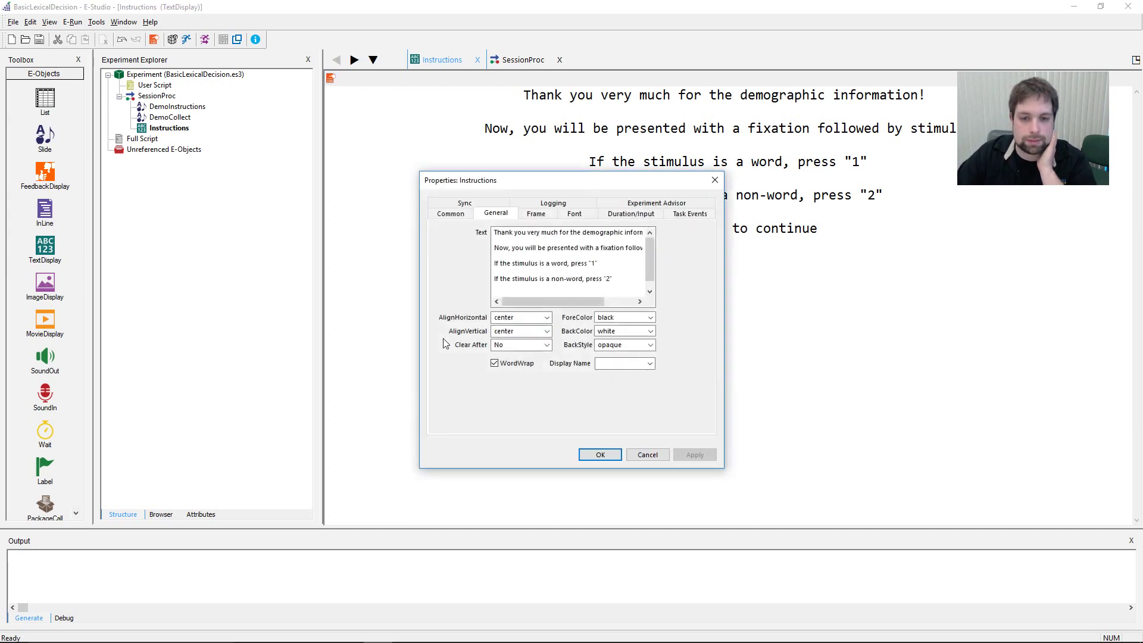
{"action": "left_click", "coordinate": [631, 214]}
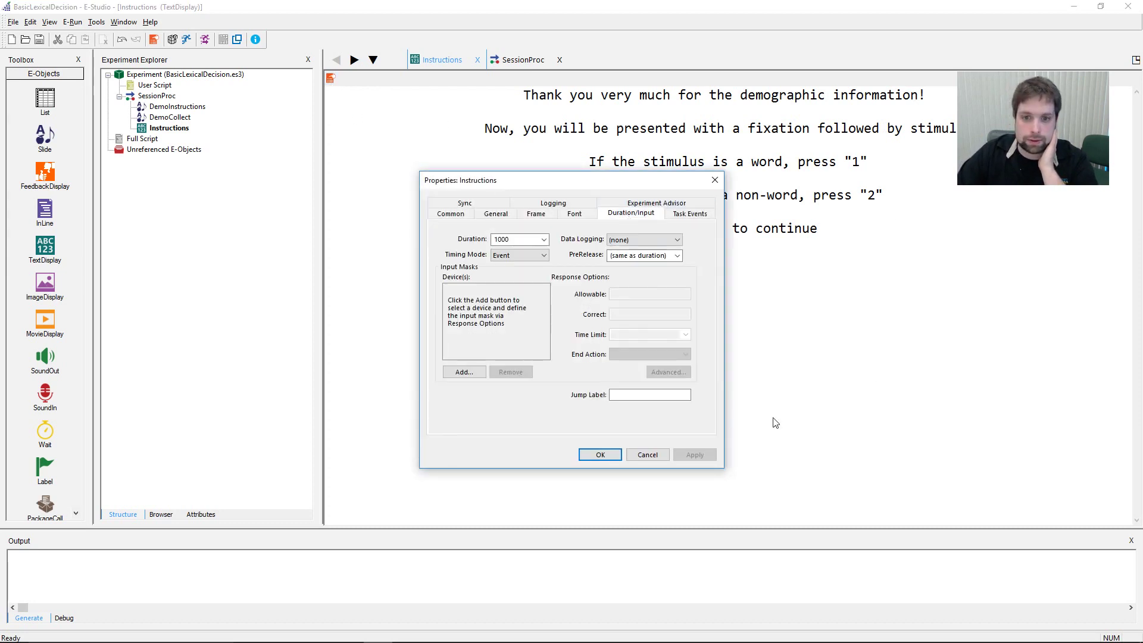
{"action": "left_click", "coordinate": [544, 240]}
{"action": "left_click", "coordinate": [505, 251]}
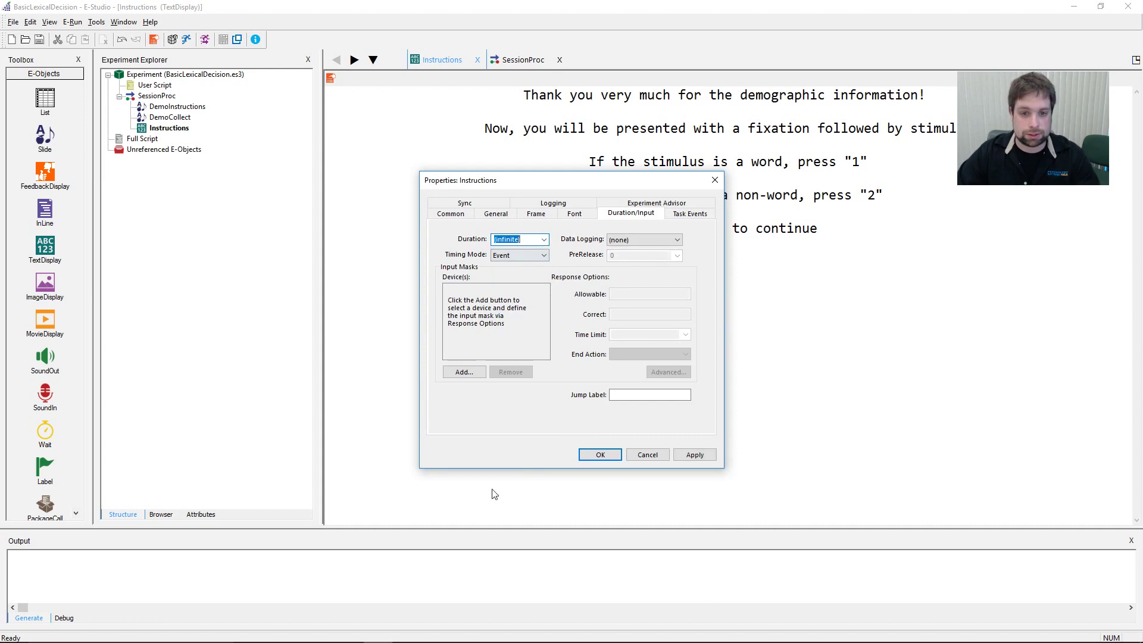
{"action": "left_click", "coordinate": [465, 372]}
{"action": "double_click", "coordinate": [498, 276]}
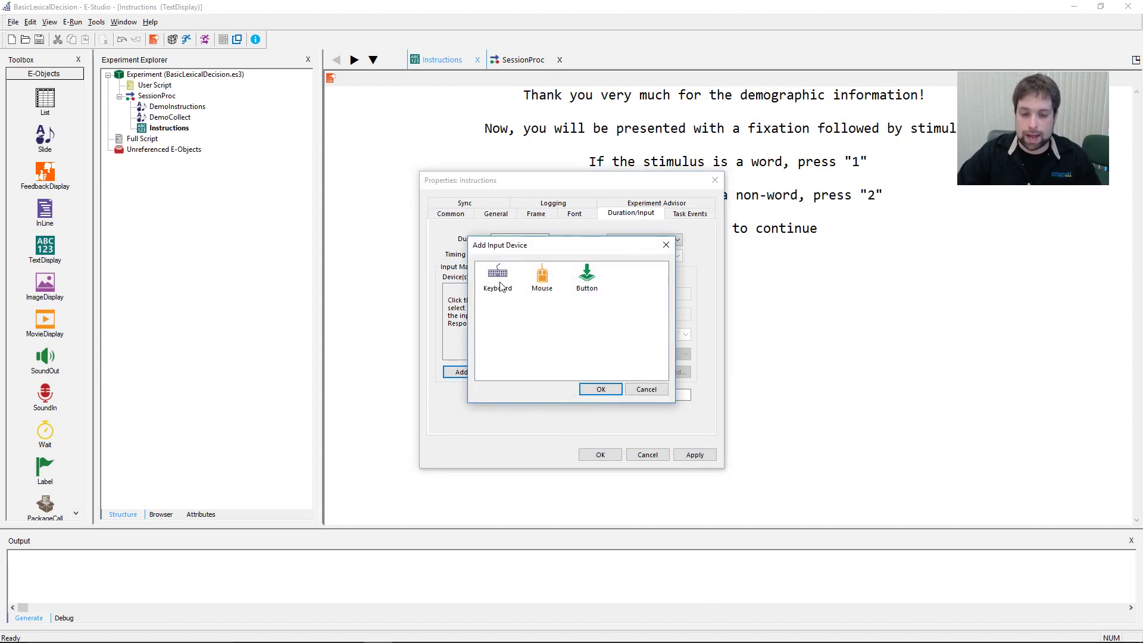
Step: Replace the keyboard's allowable responses for the Instructions display with {SPACE}
{"action": "left_click", "coordinate": [640, 294]}
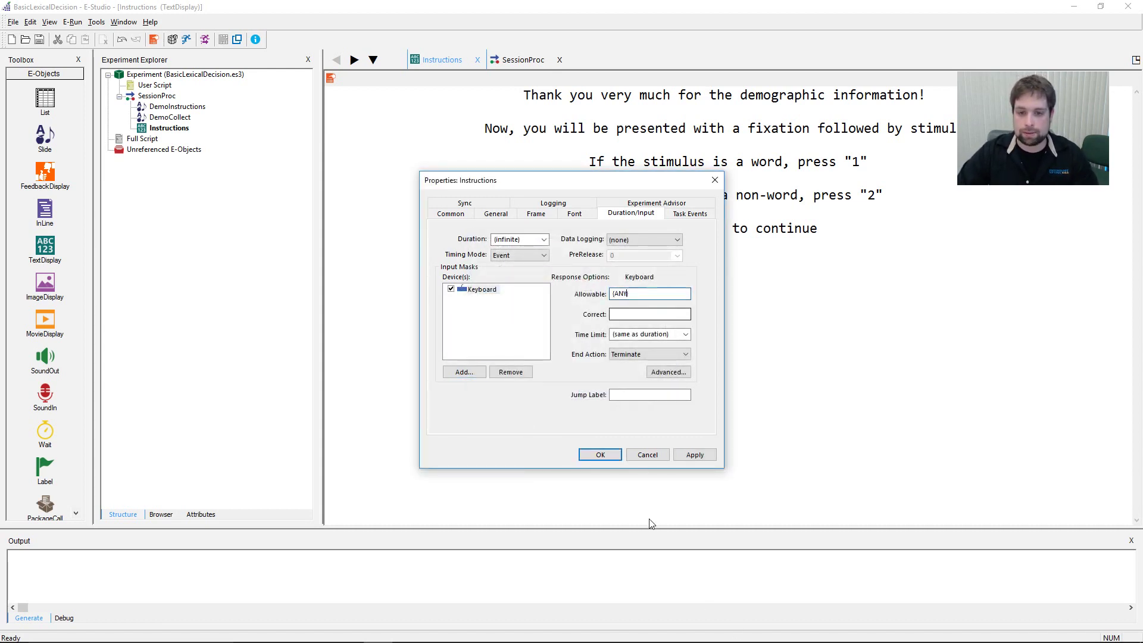
{"action": "key", "text": "BackSpace"}
{"action": "key", "text": "BackSpace"}
{"action": "key", "text": "BackSpace"}
{"action": "key", "text": "BackSpace"}
{"action": "type", "text": "SPACE"}
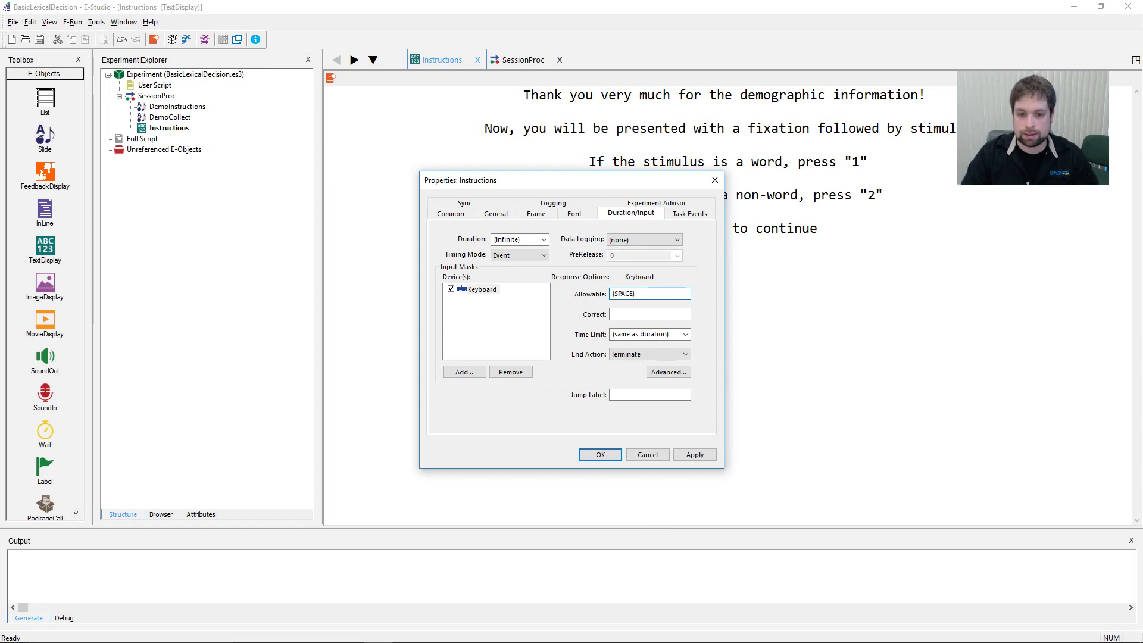
{"action": "type", "text": "}"}
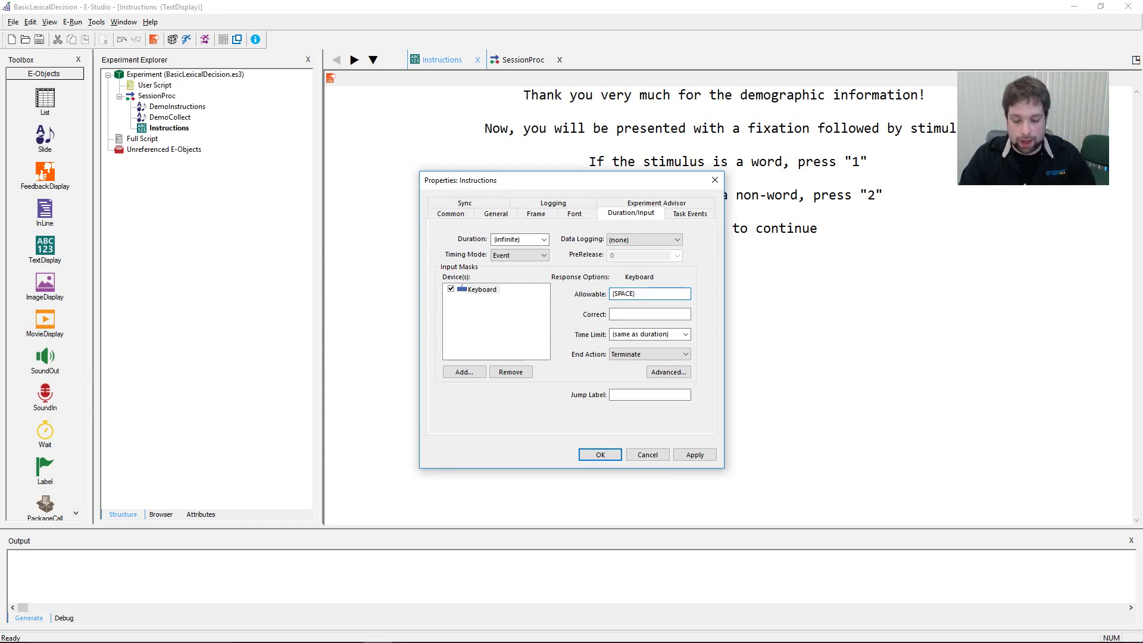
{"action": "type", "text": "asbc"}
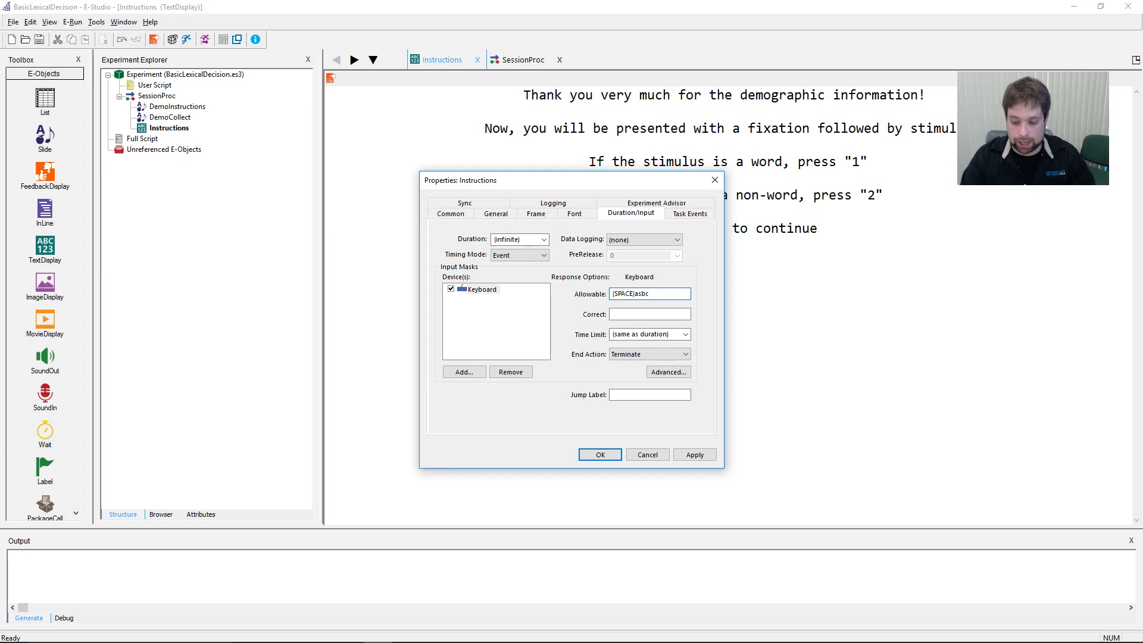
{"action": "key", "text": "BackSpace"}
{"action": "key", "text": "BackSpace"}
{"action": "key", "text": "BackSpace"}
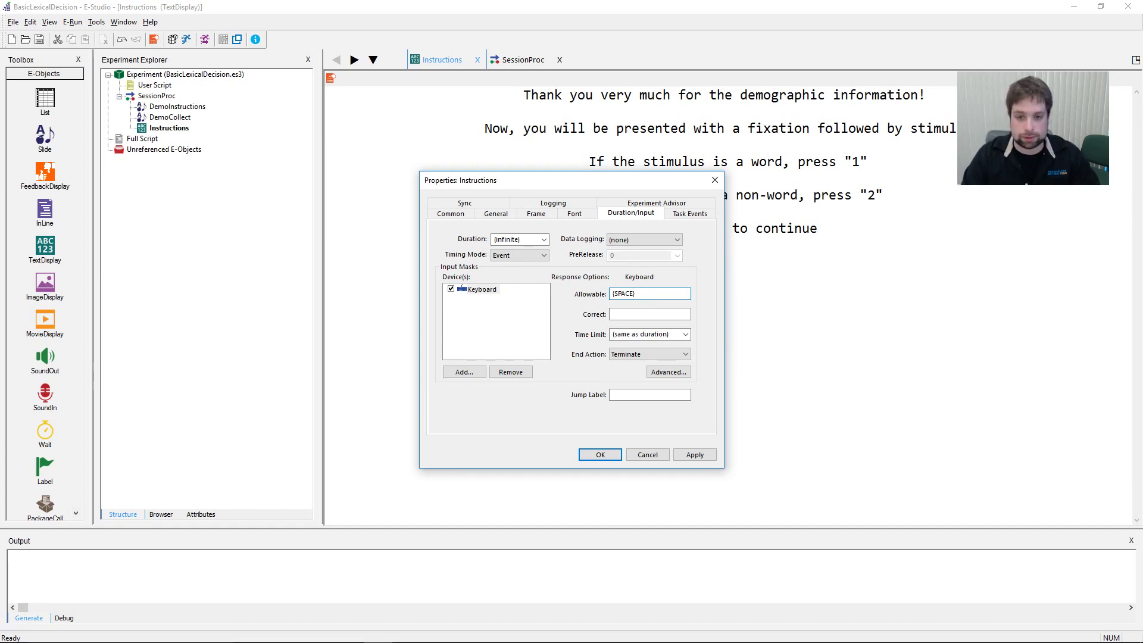
{"action": "key", "text": "BackSpace"}
{"action": "key", "text": "BackSpace"}
{"action": "key", "text": "BackSpace"}
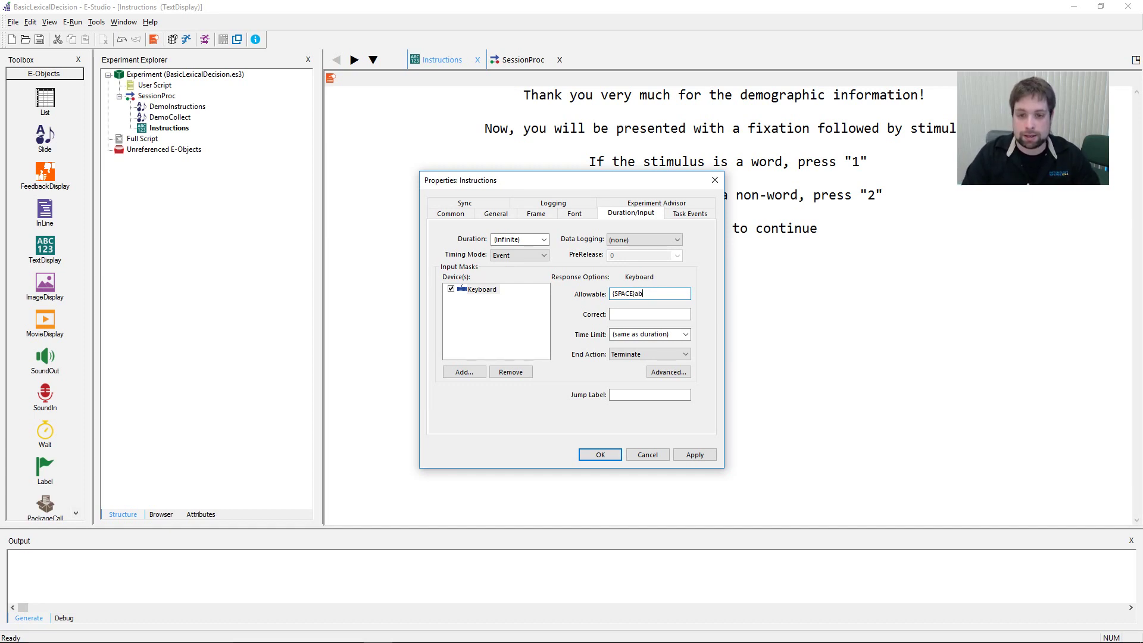
{"action": "type", "text": "123"}
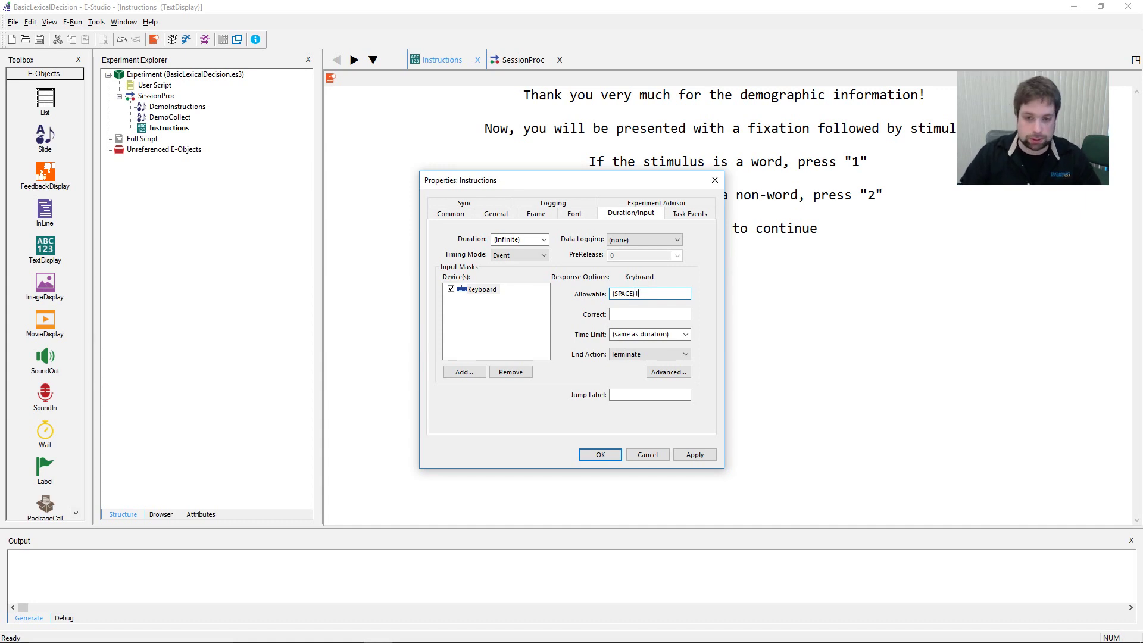
{"action": "key", "text": "BackSpace"}
{"action": "key", "text": "BackSpace"}
{"action": "key", "text": "BackSpace"}
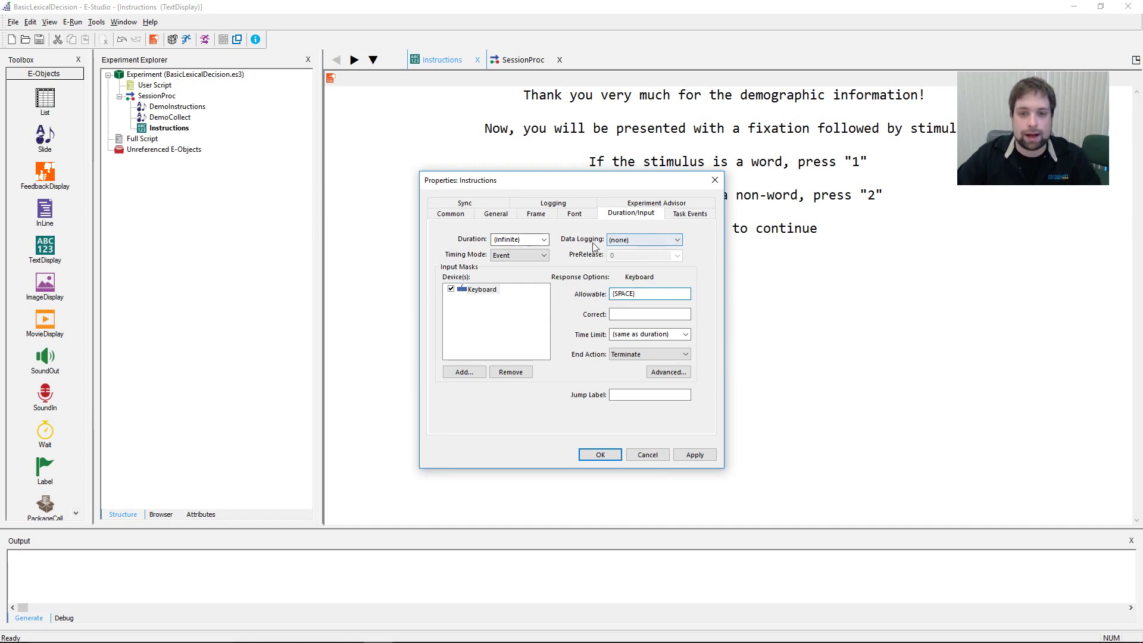
Step: Set the Instructions display's data logging to Time Audit Only, check which properties are logged, and accept the settings
{"action": "left_click", "coordinate": [636, 241]}
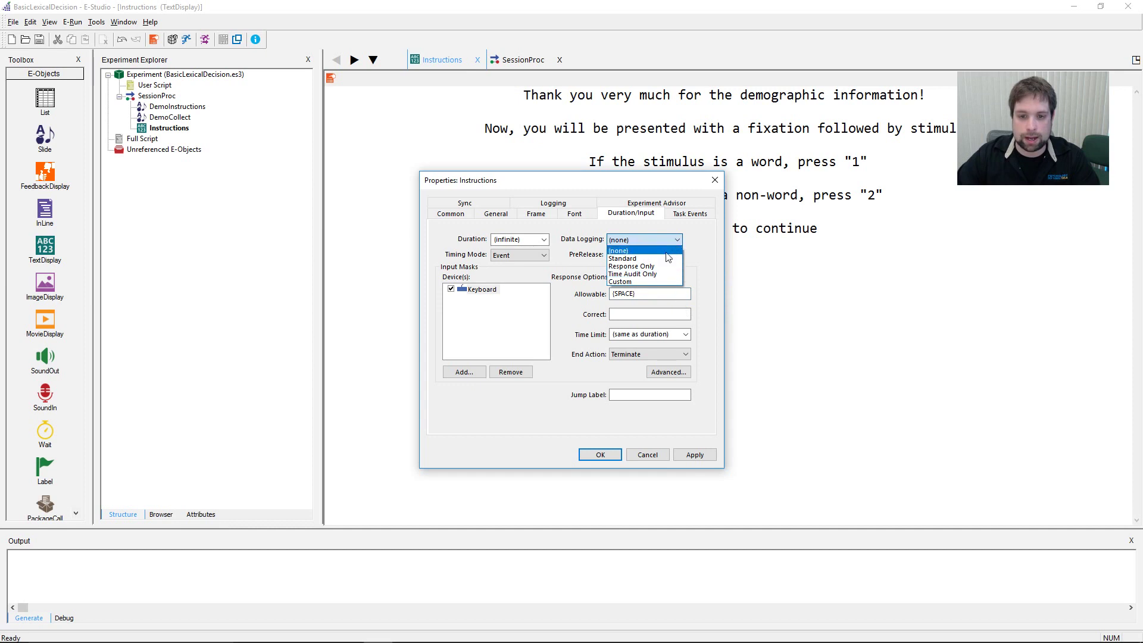
{"action": "left_click", "coordinate": [670, 274]}
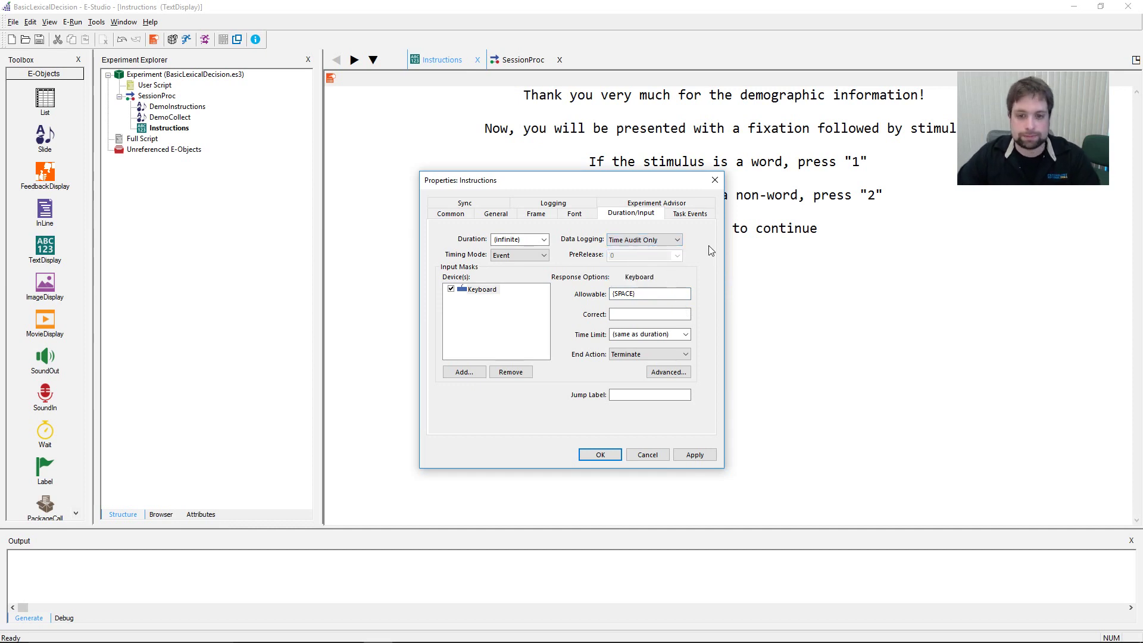
{"action": "left_click", "coordinate": [694, 455]}
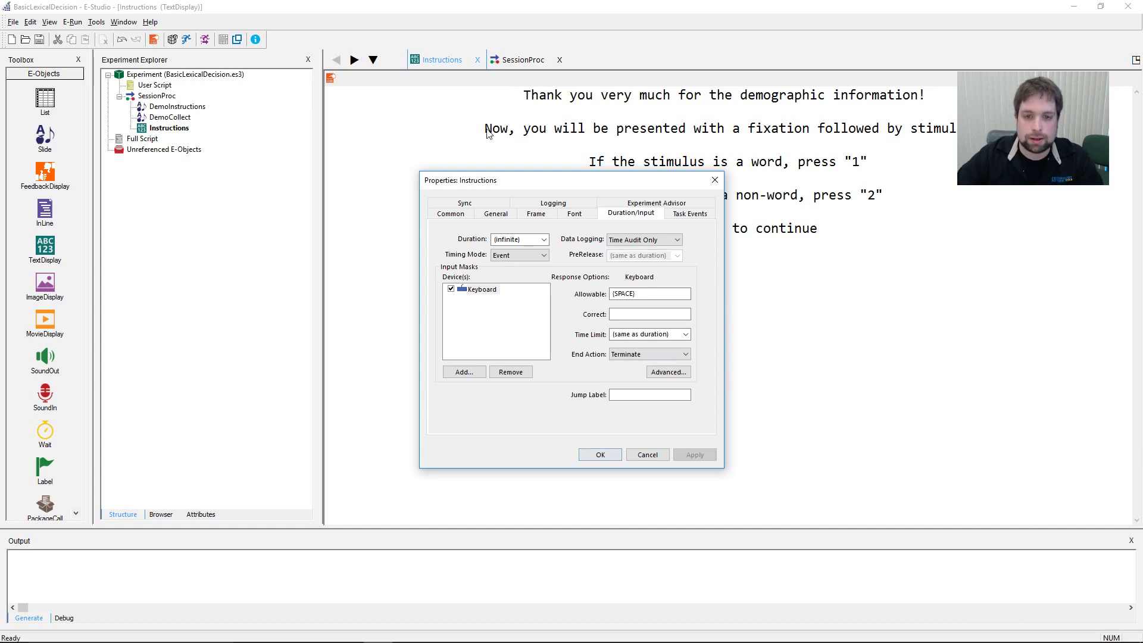
{"action": "left_click", "coordinate": [553, 203]}
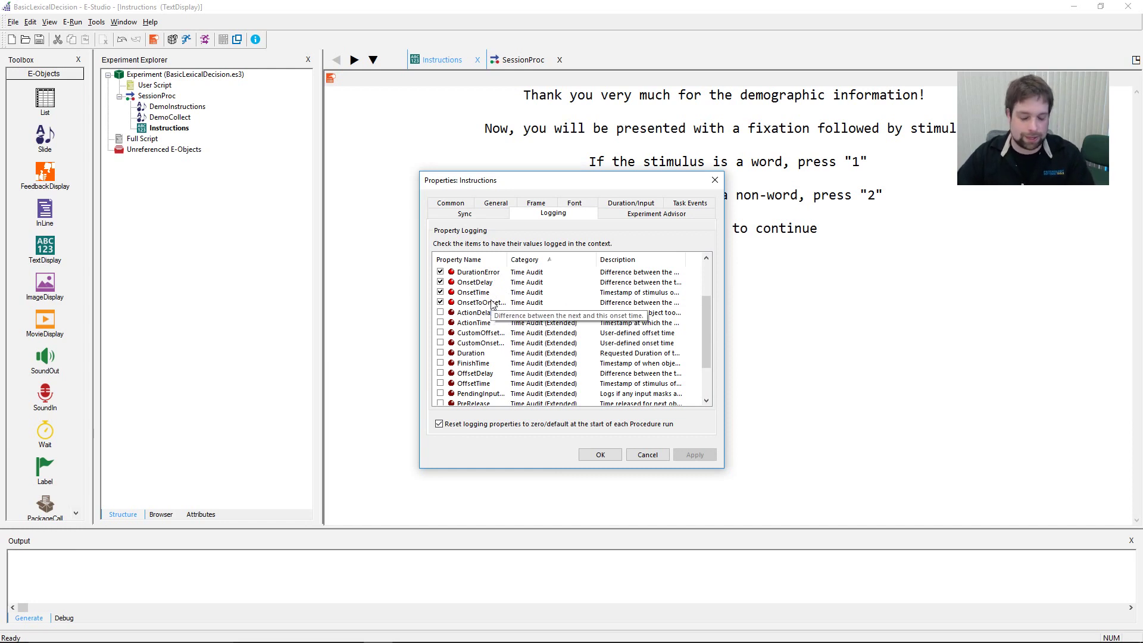
{"action": "scroll", "coordinate": [560, 285], "scroll_direction": "up", "scroll_amount": 2}
{"action": "left_click", "coordinate": [605, 457]}
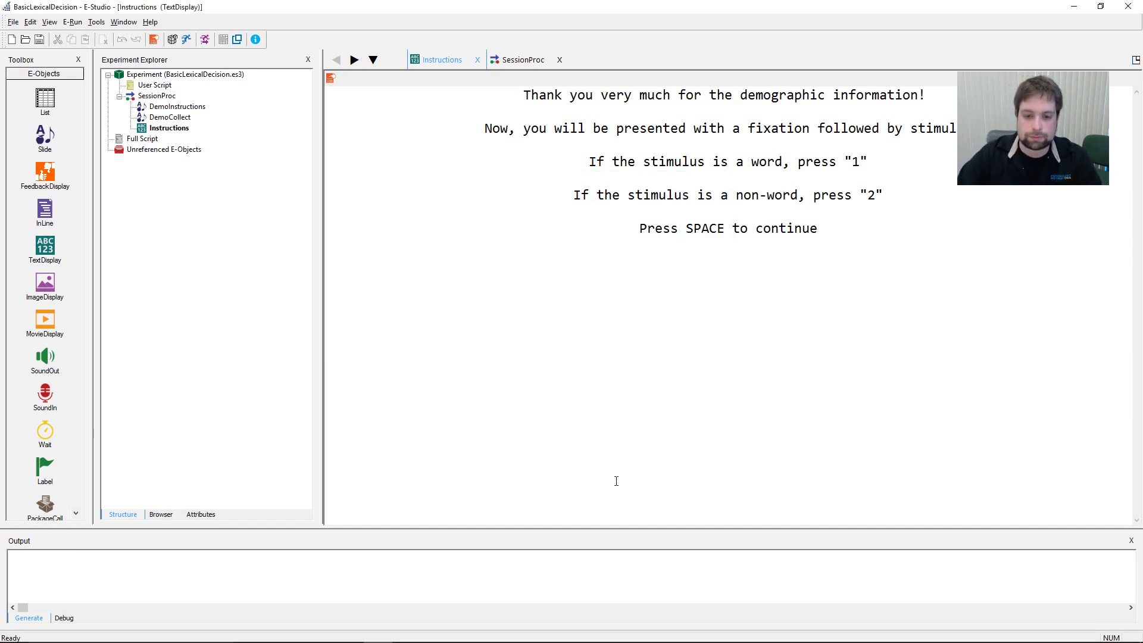
Step: Review the Instructions display's duration, data logging and allowable response settings
{"action": "left_click", "coordinate": [616, 481]}
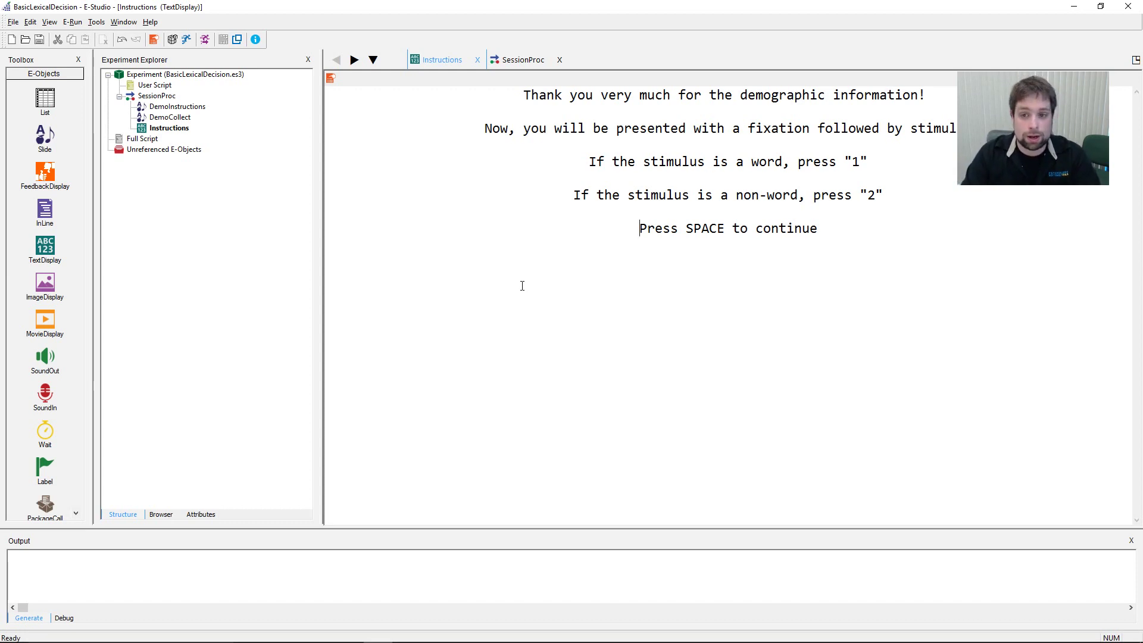
{"action": "left_click", "coordinate": [330, 78]}
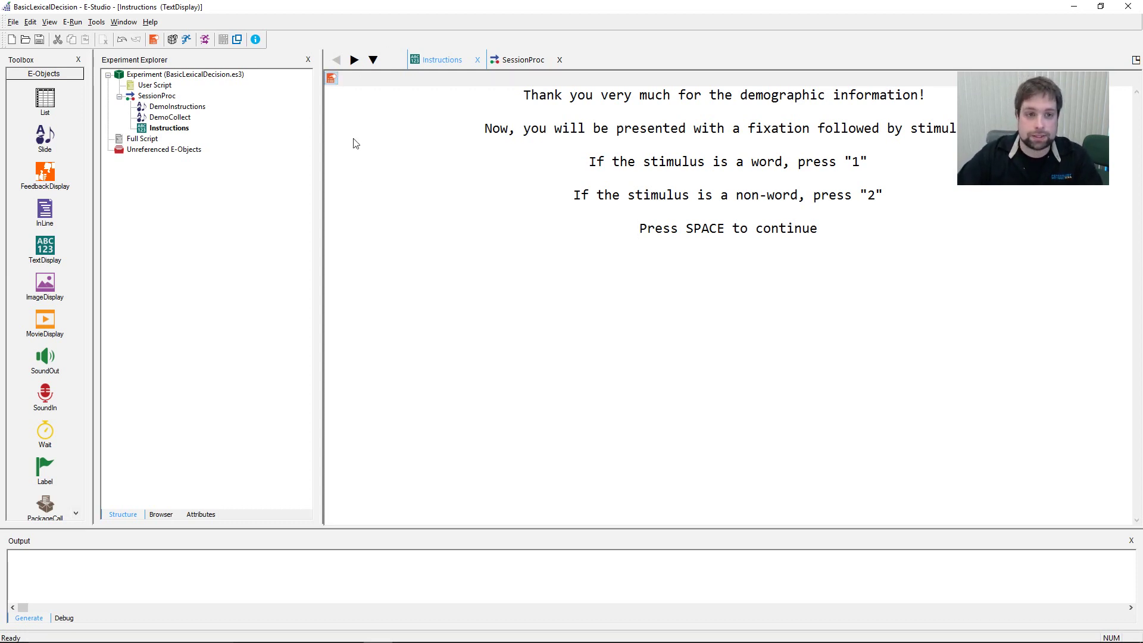
{"action": "left_click", "coordinate": [631, 214]}
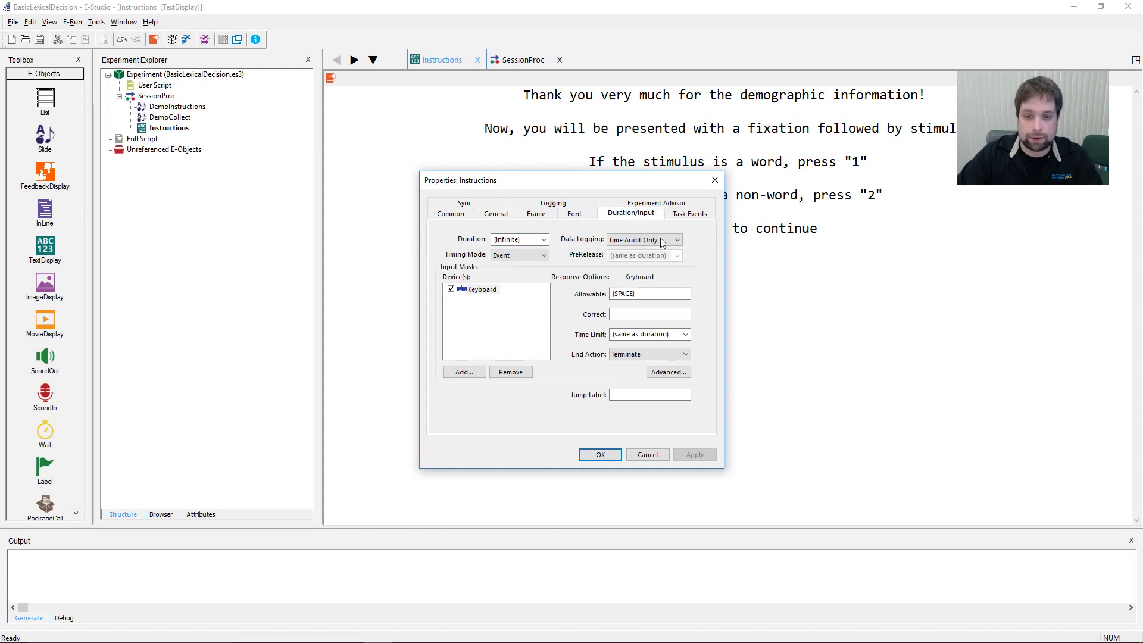
{"action": "left_click", "coordinate": [650, 295]}
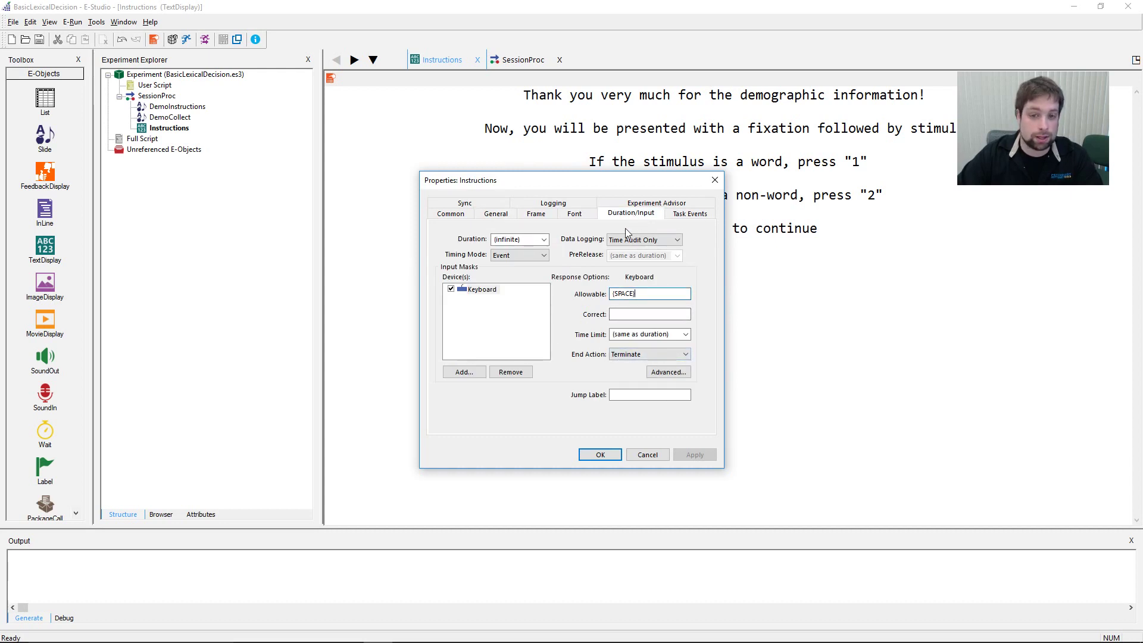
{"action": "left_click", "coordinate": [600, 455]}
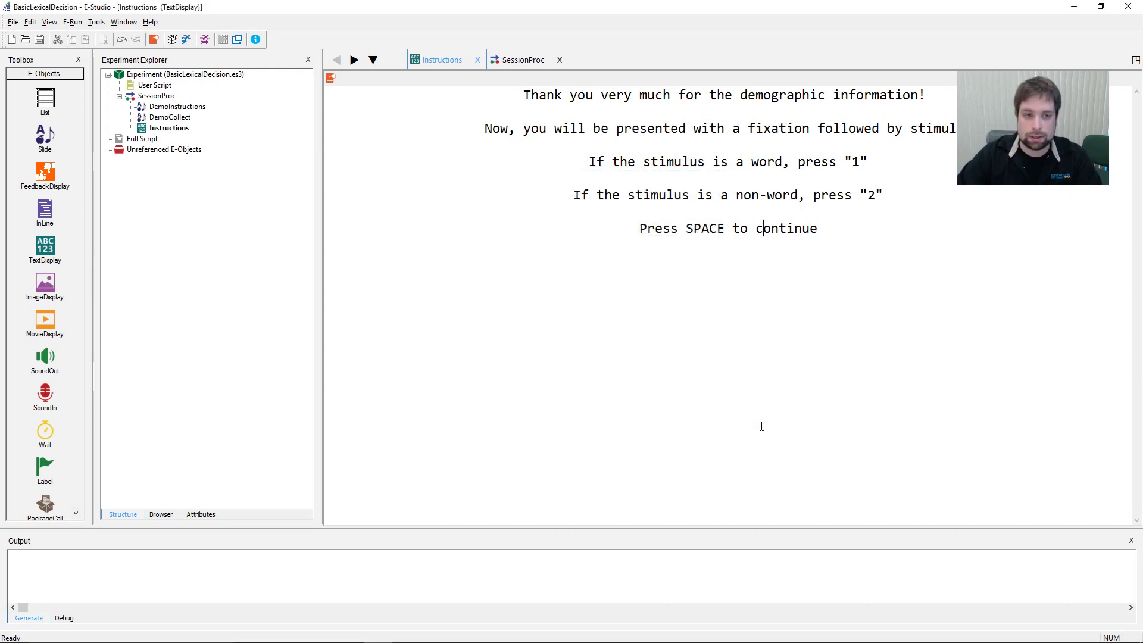
Step: Add a List object after Instructions on the SessionProc timeline and rename it BlockList
{"action": "double_click", "coordinate": [157, 96]}
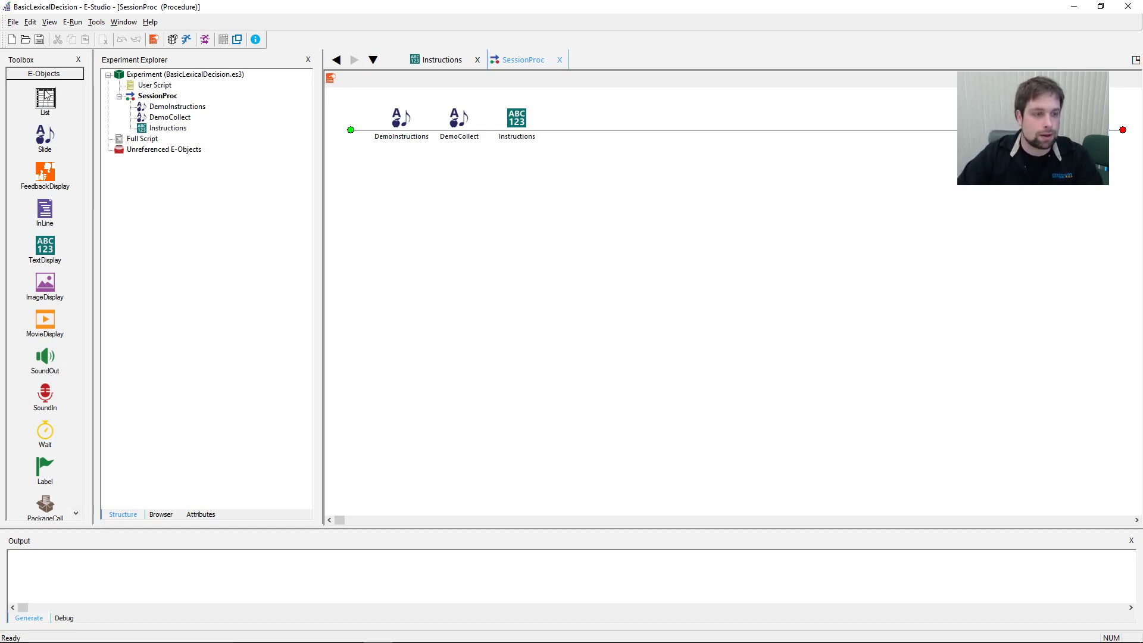
{"action": "left_click_drag", "start_coordinate": [45, 102], "coordinate": [573, 195]}
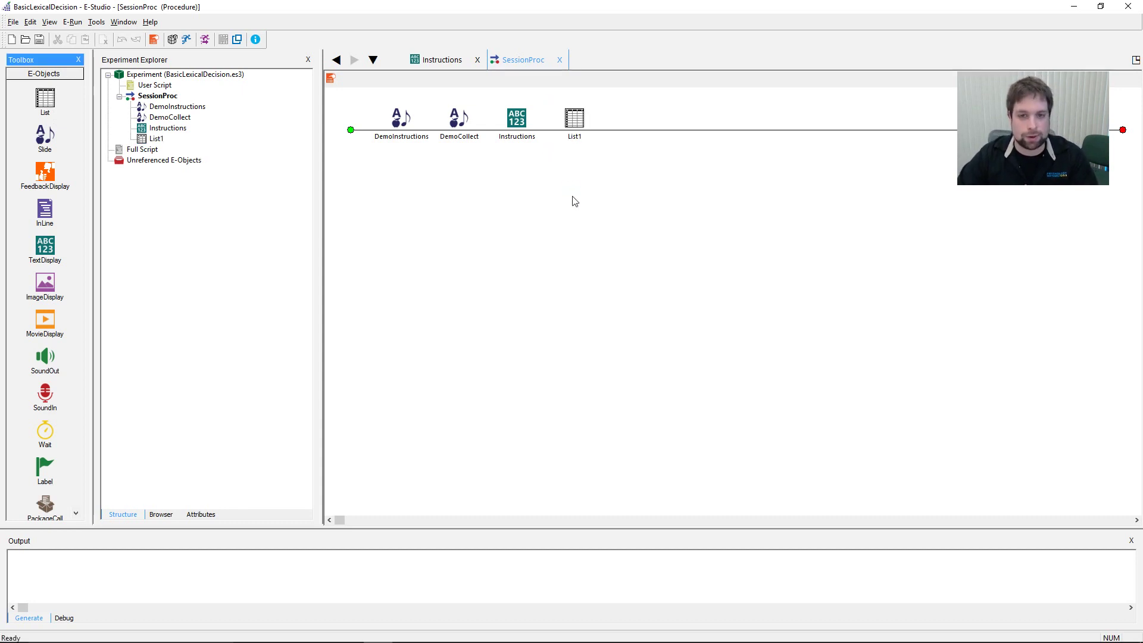
{"action": "right_click", "coordinate": [575, 123]}
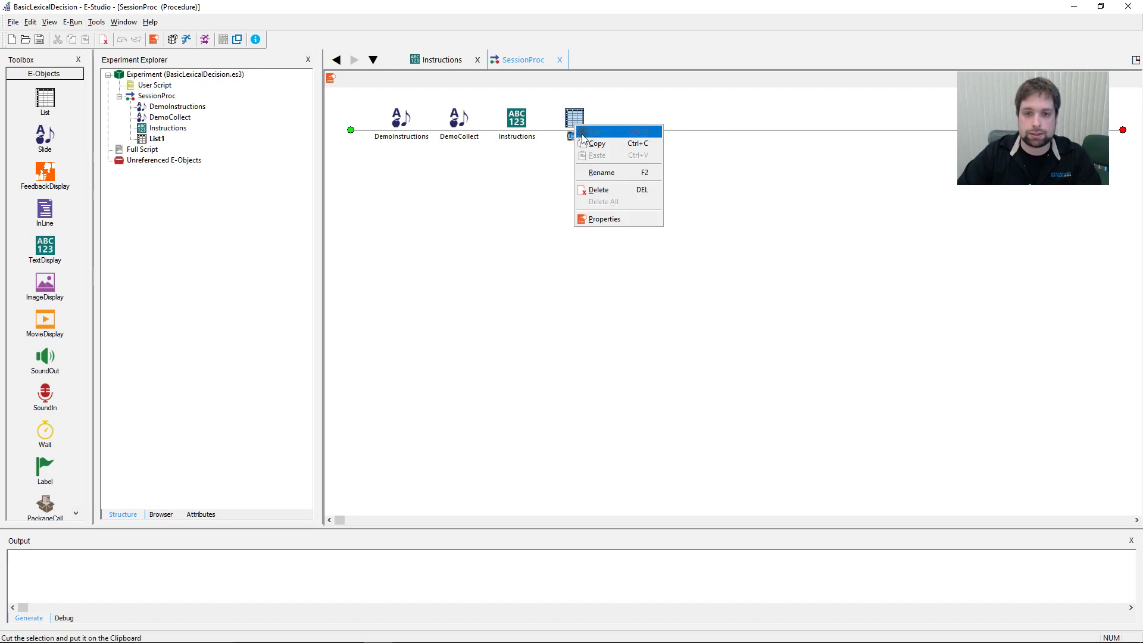
{"action": "left_click", "coordinate": [604, 173]}
{"action": "type", "text": "Bl"}
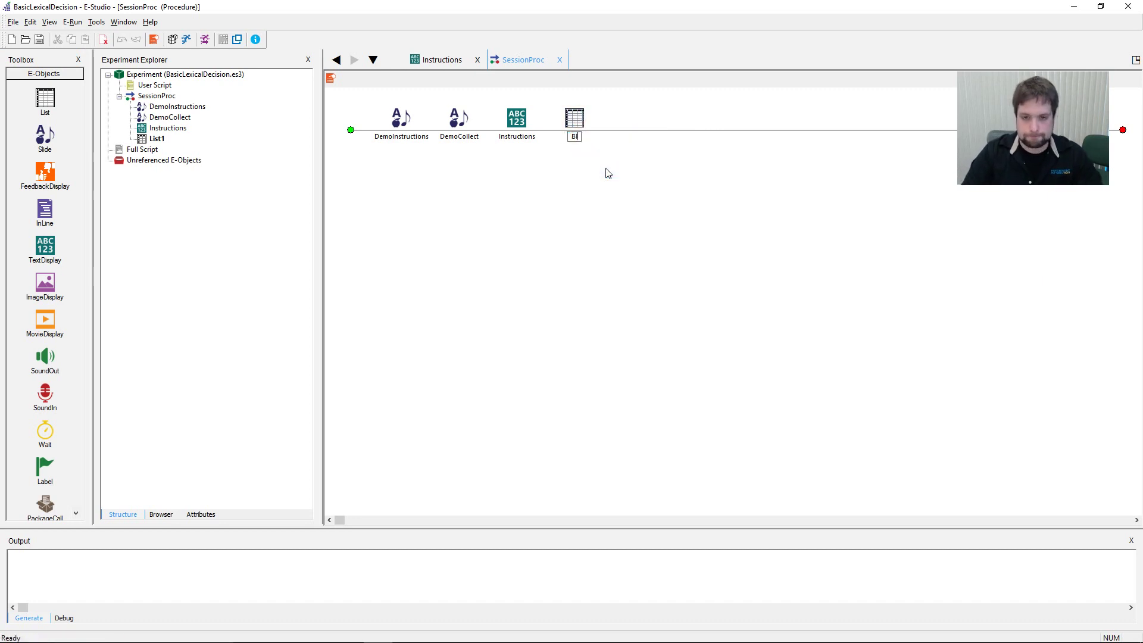
{"action": "type", "text": "ockList"}
{"action": "key", "text": "Return"}
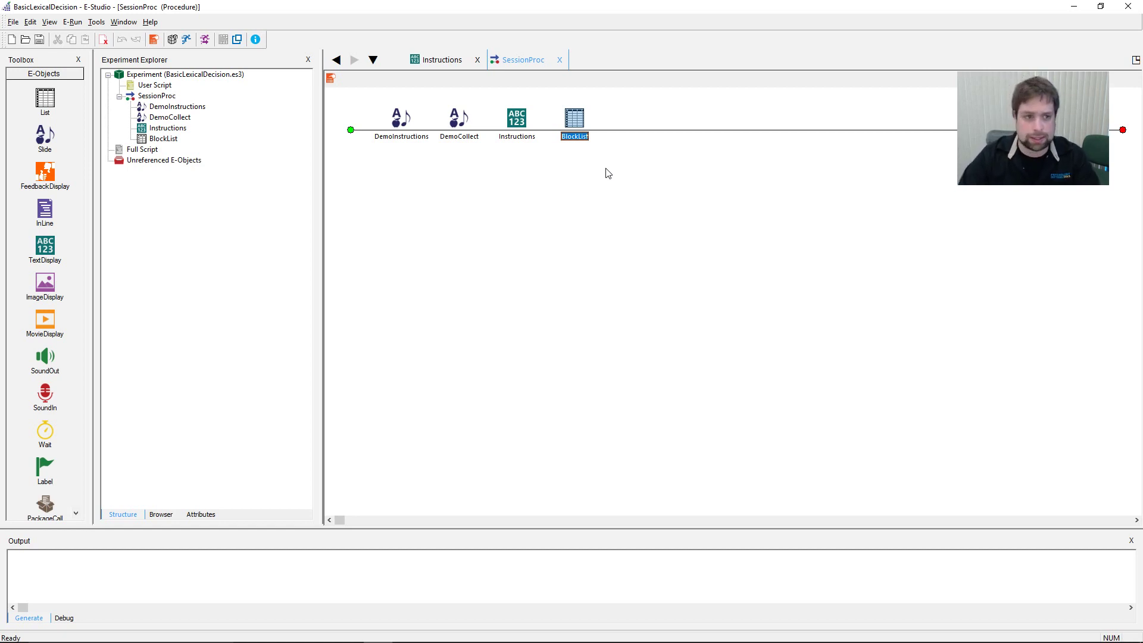
Step: Examine the log level names from Session down to LogLevel10 in the experiment's data file properties
{"action": "double_click", "coordinate": [152, 81]}
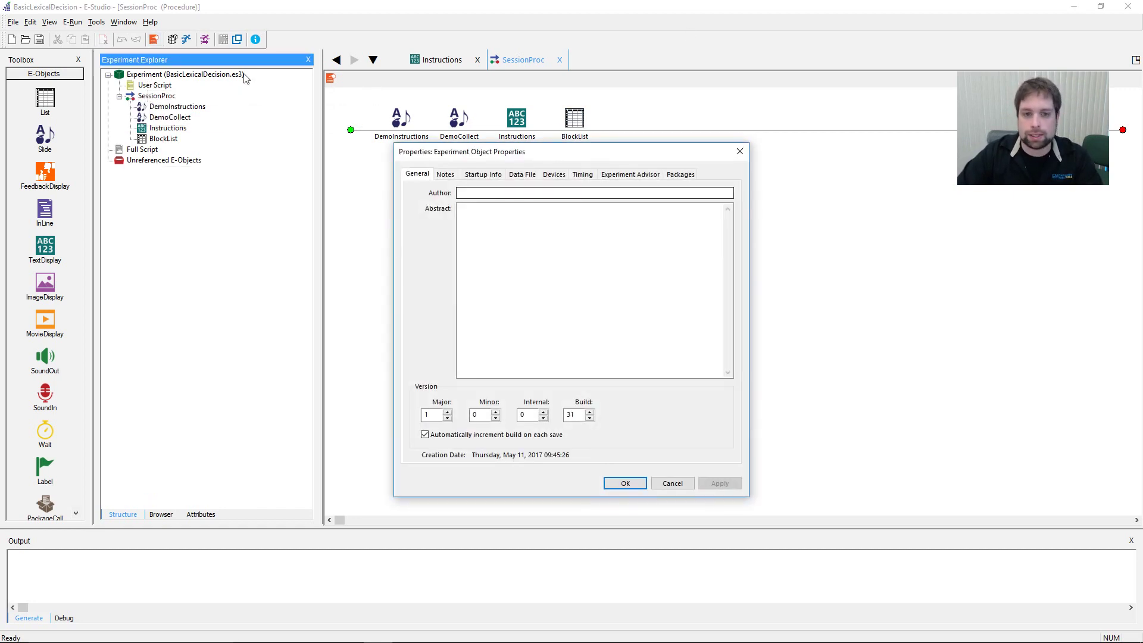
{"action": "left_click", "coordinate": [522, 174]}
{"action": "left_click", "coordinate": [439, 274]}
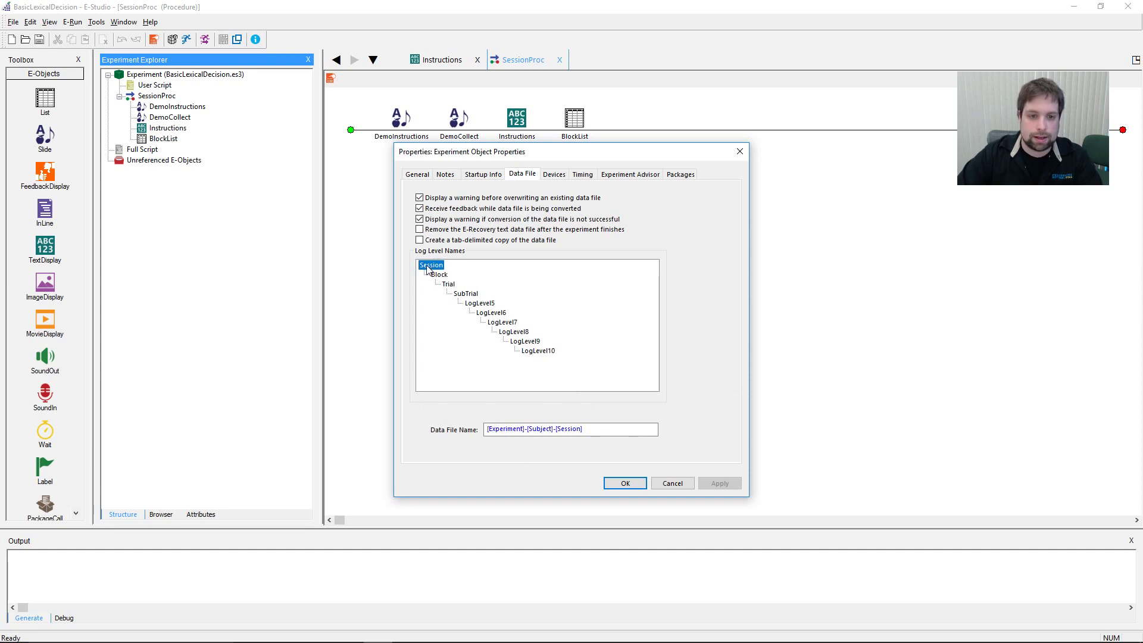
{"action": "left_click", "coordinate": [450, 284]}
{"action": "left_click", "coordinate": [462, 295]}
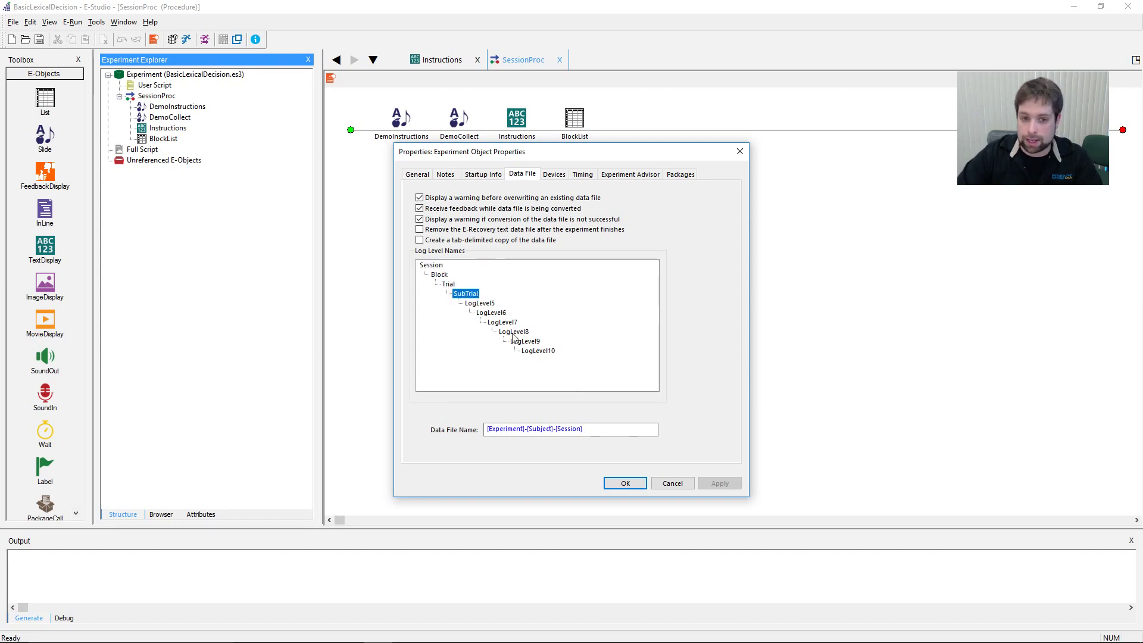
{"action": "left_click", "coordinate": [443, 267]}
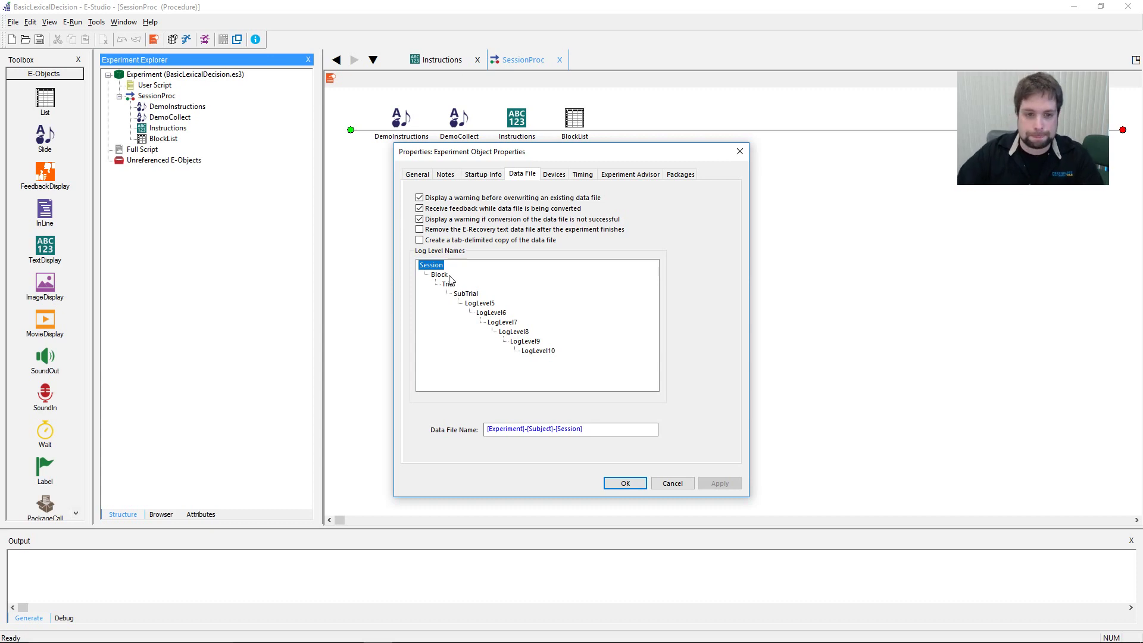
{"action": "key", "text": "Down"}
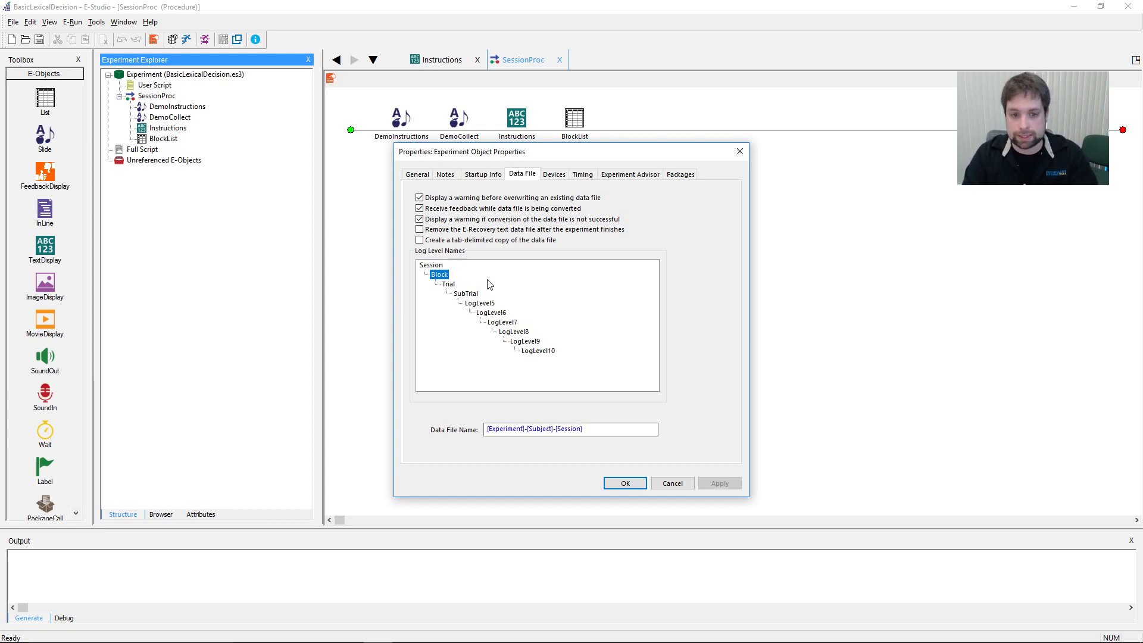
{"action": "left_click", "coordinate": [454, 285]}
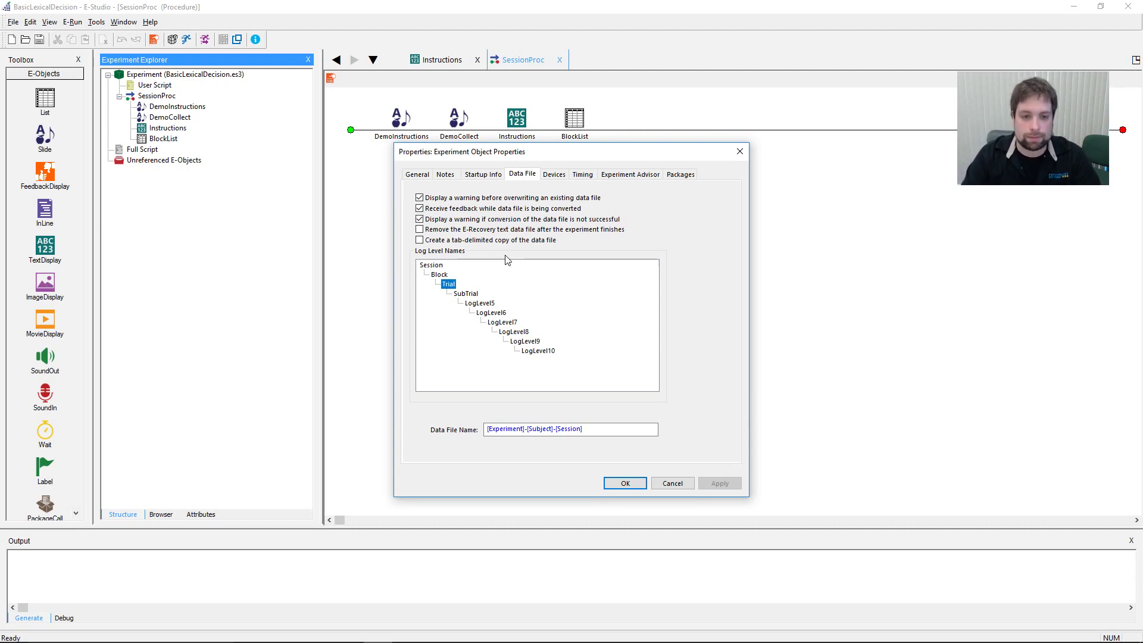
{"action": "left_click", "coordinate": [474, 294]}
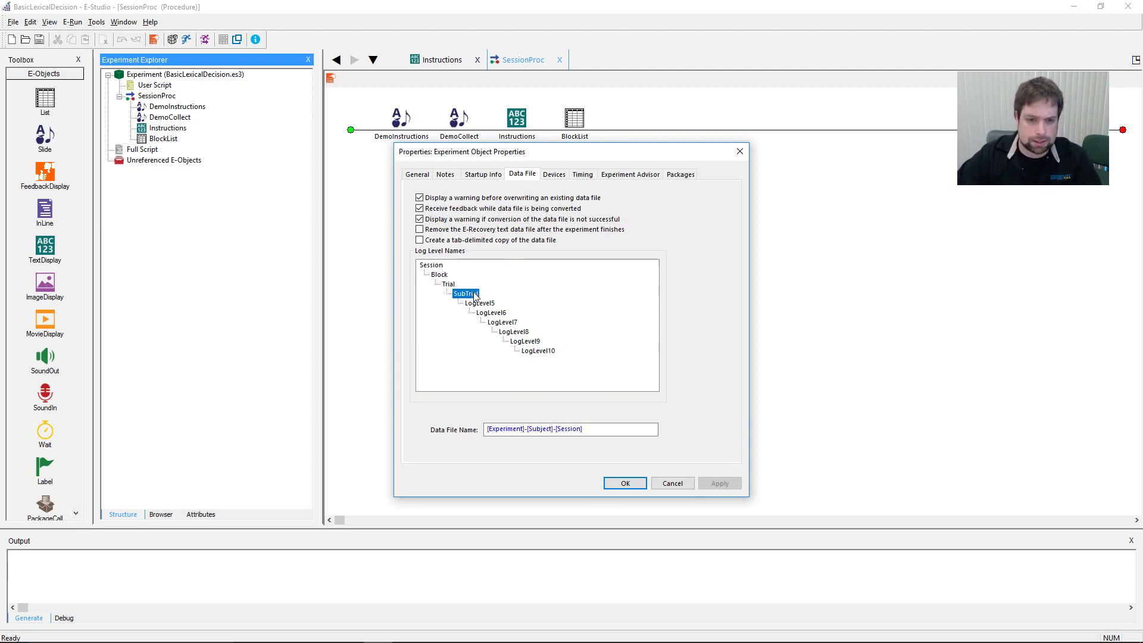
{"action": "left_click", "coordinate": [496, 305]}
{"action": "left_click", "coordinate": [447, 285]}
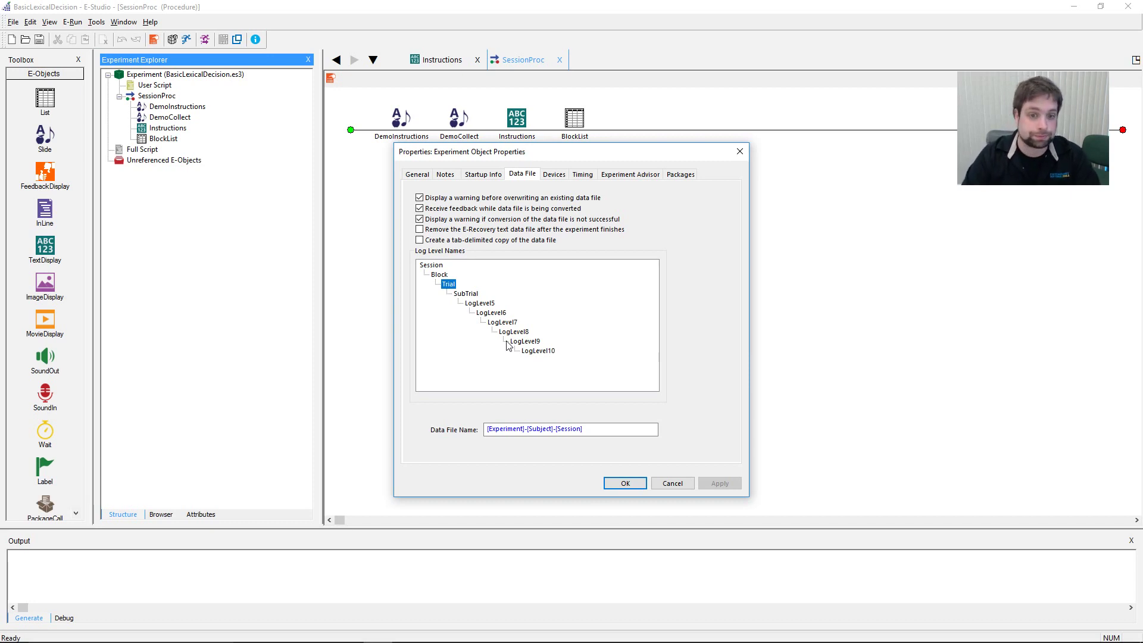
{"action": "left_click", "coordinate": [436, 266]}
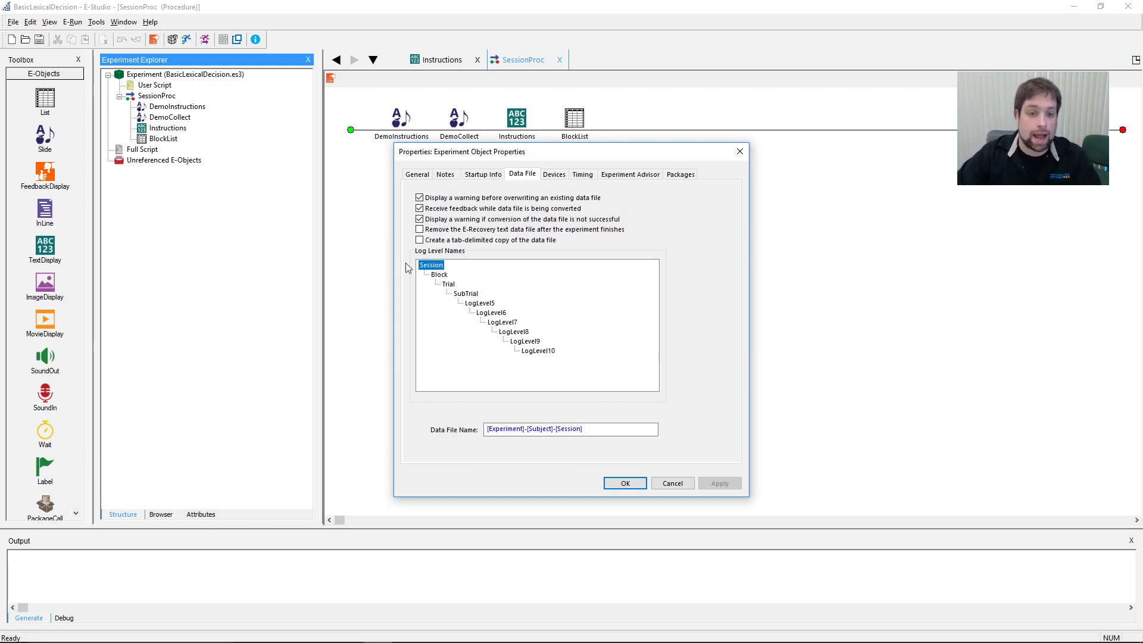
{"action": "left_click", "coordinate": [132, 100]}
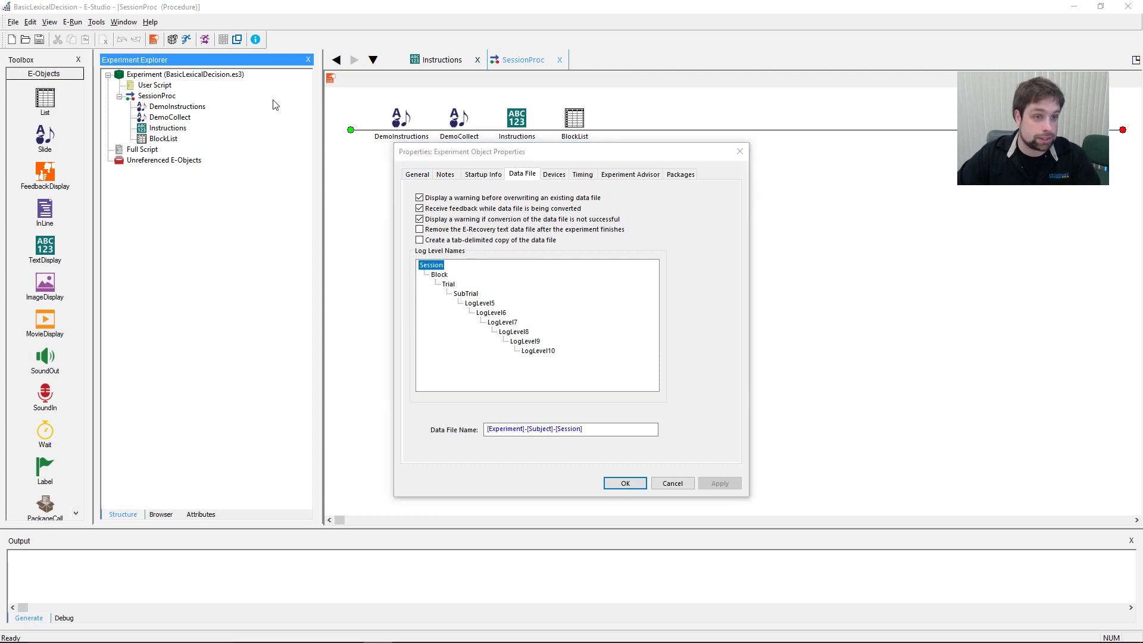
{"action": "left_click", "coordinate": [439, 274]}
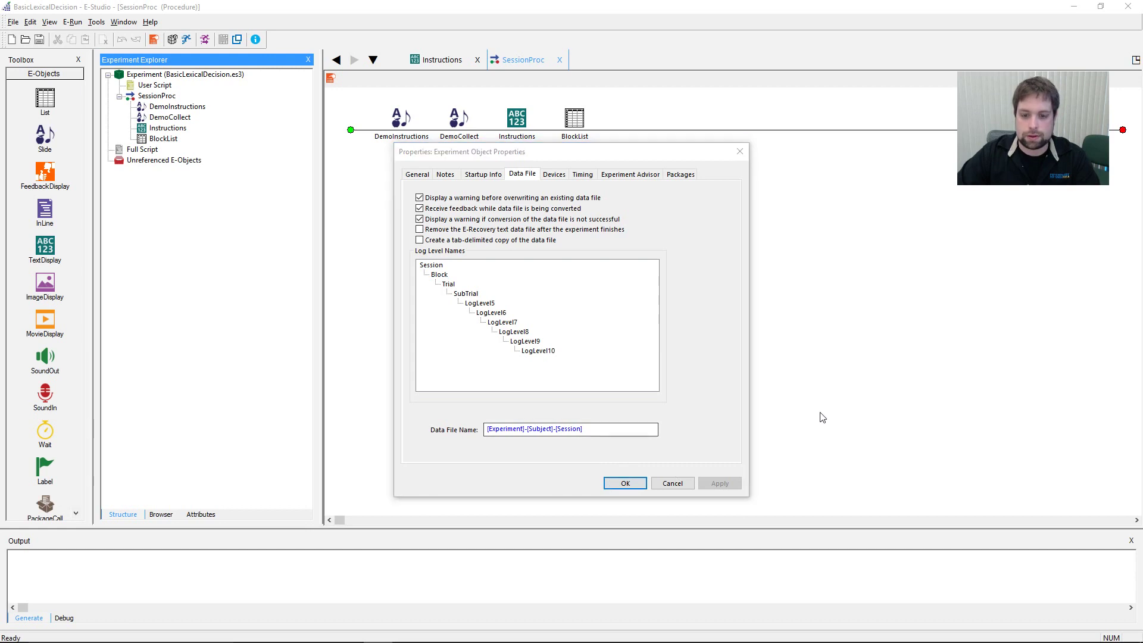
{"action": "key", "text": "Return"}
Step: Open BlockList, assign a new procedure named BlockProc to its first row, and make it the default for new levels
{"action": "left_click", "coordinate": [575, 122]}
{"action": "double_click", "coordinate": [581, 131]}
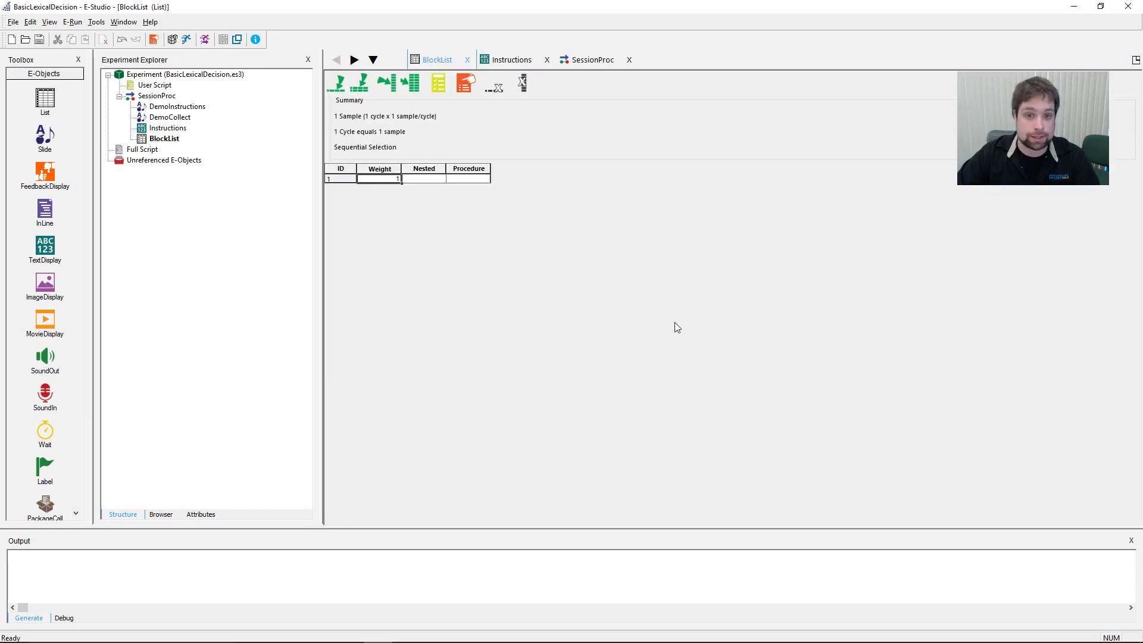
{"action": "left_click", "coordinate": [465, 181]}
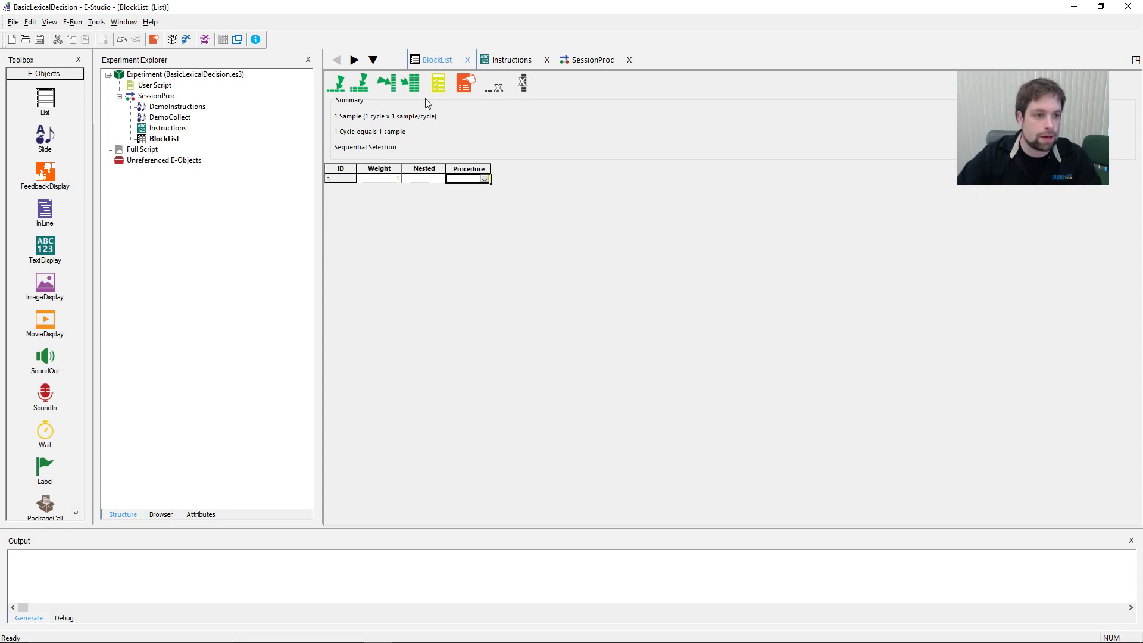
{"action": "double_click", "coordinate": [75, 515]}
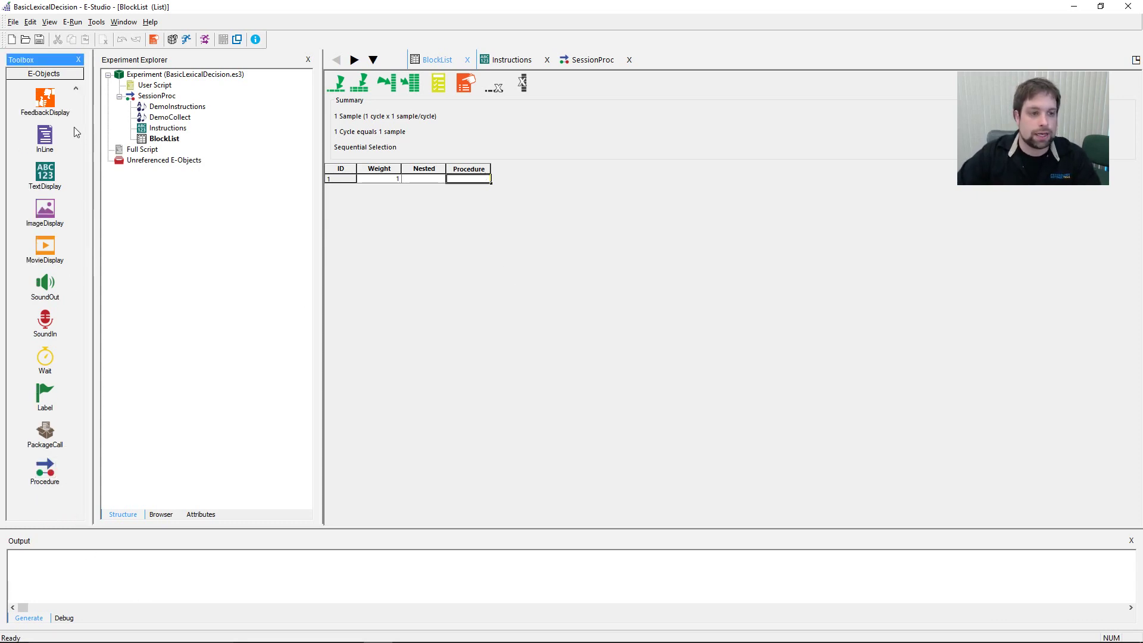
{"action": "double_click", "coordinate": [76, 88]}
{"action": "left_click", "coordinate": [462, 180]}
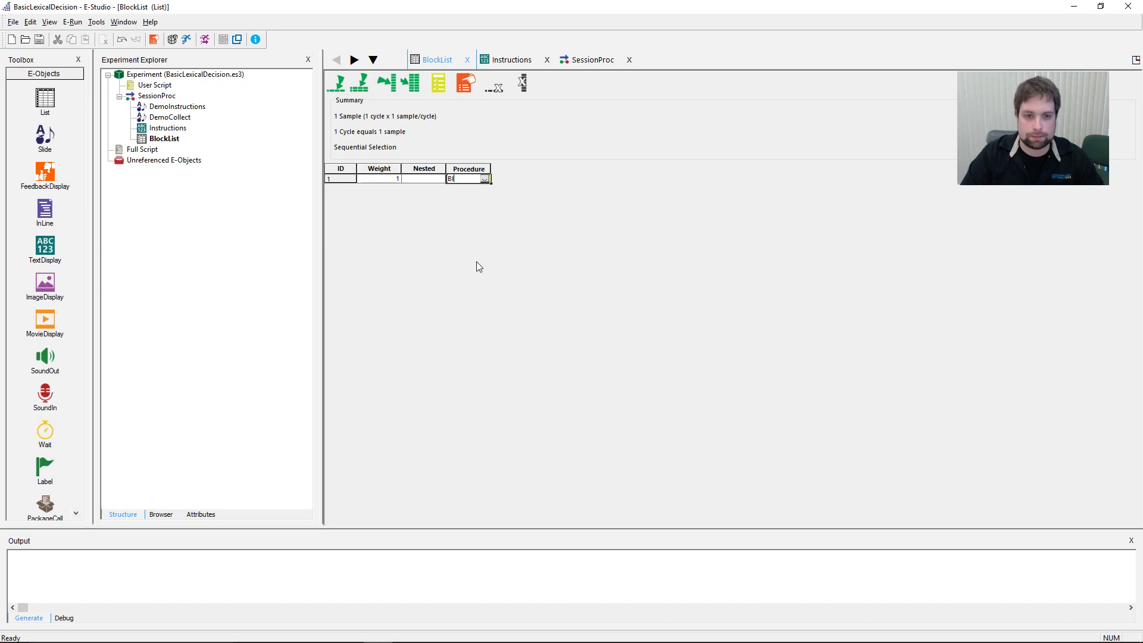
{"action": "type", "text": "BlockProc"}
{"action": "key", "text": "Return"}
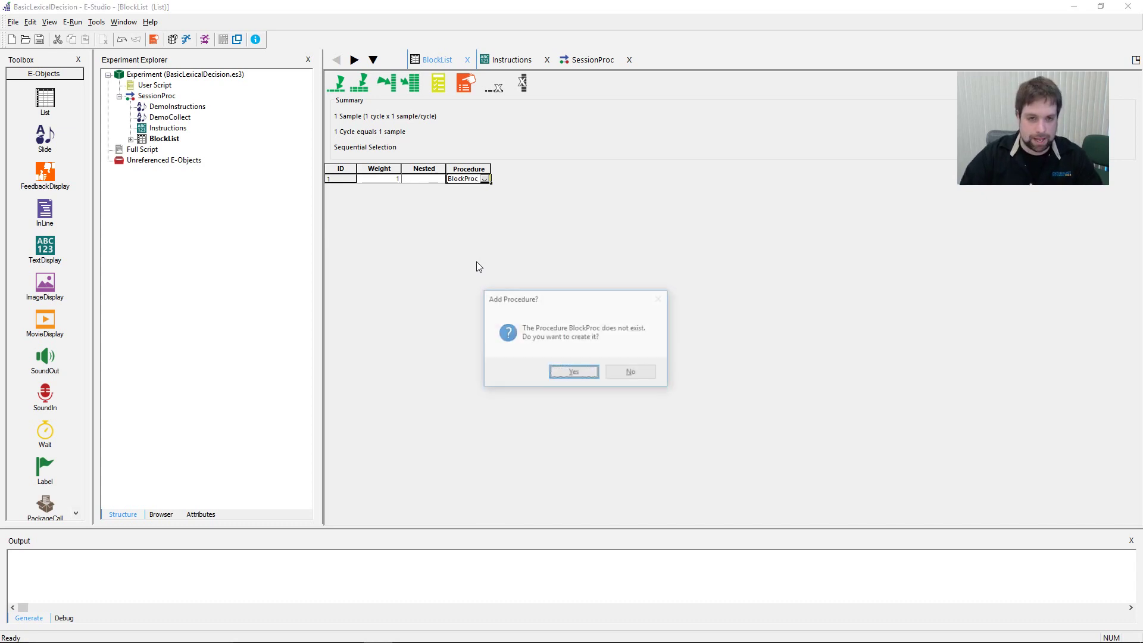
{"action": "key", "text": "Return"}
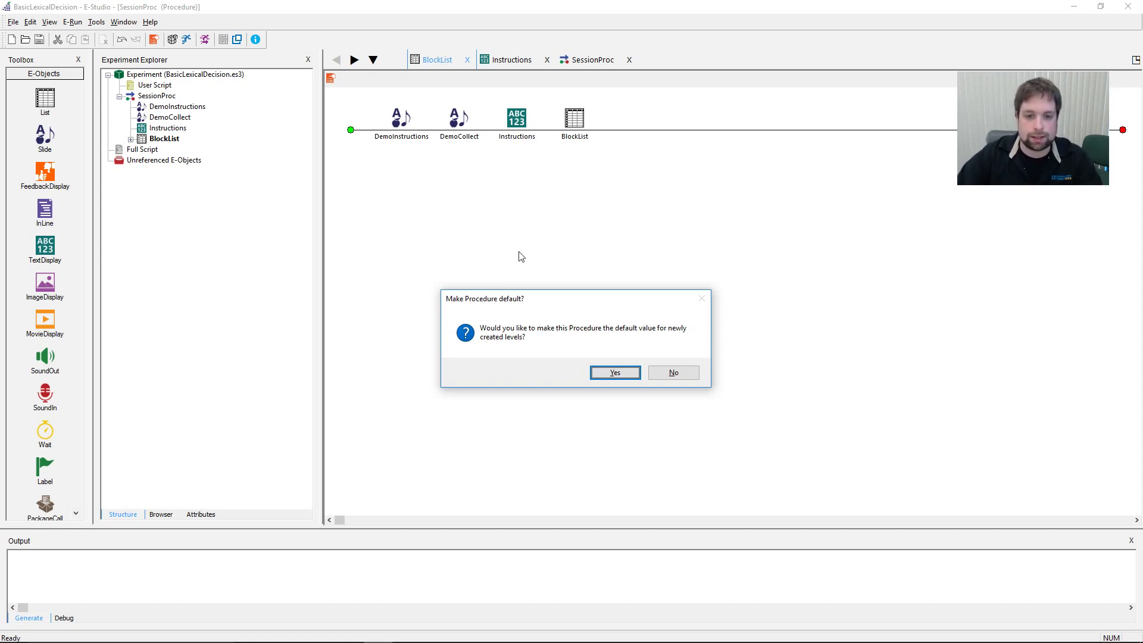
{"action": "left_click", "coordinate": [615, 373]}
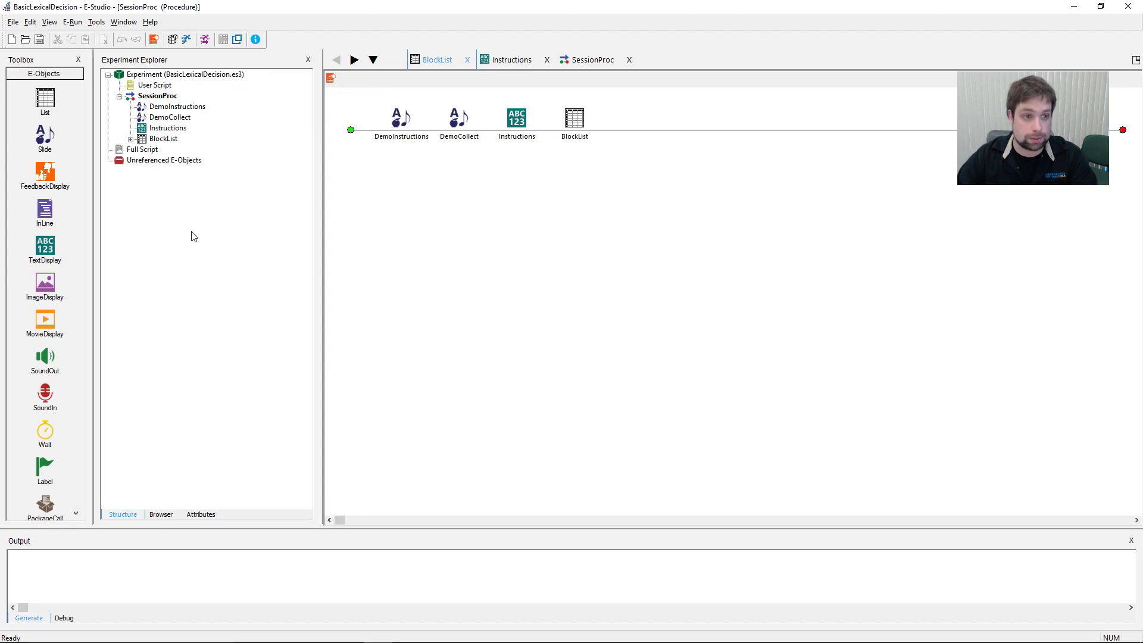
Step: Expand BlockList in the experiment structure and compare the SessionProc and BlockProc hierarchy with the experiment's log level names
{"action": "left_click", "coordinate": [131, 139]}
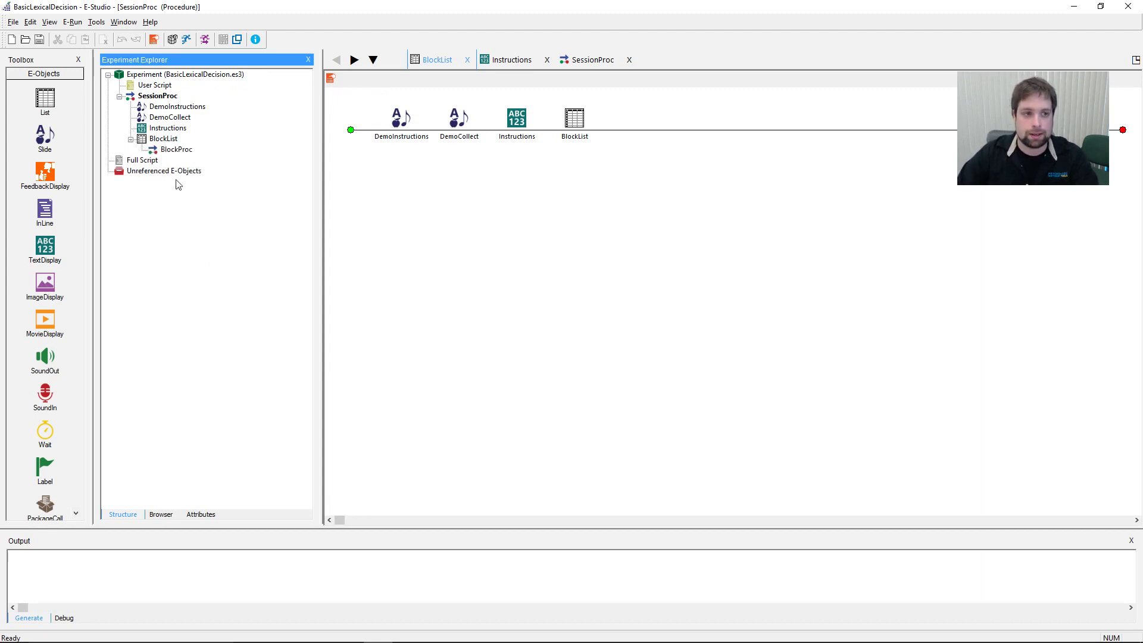
{"action": "left_click", "coordinate": [157, 96]}
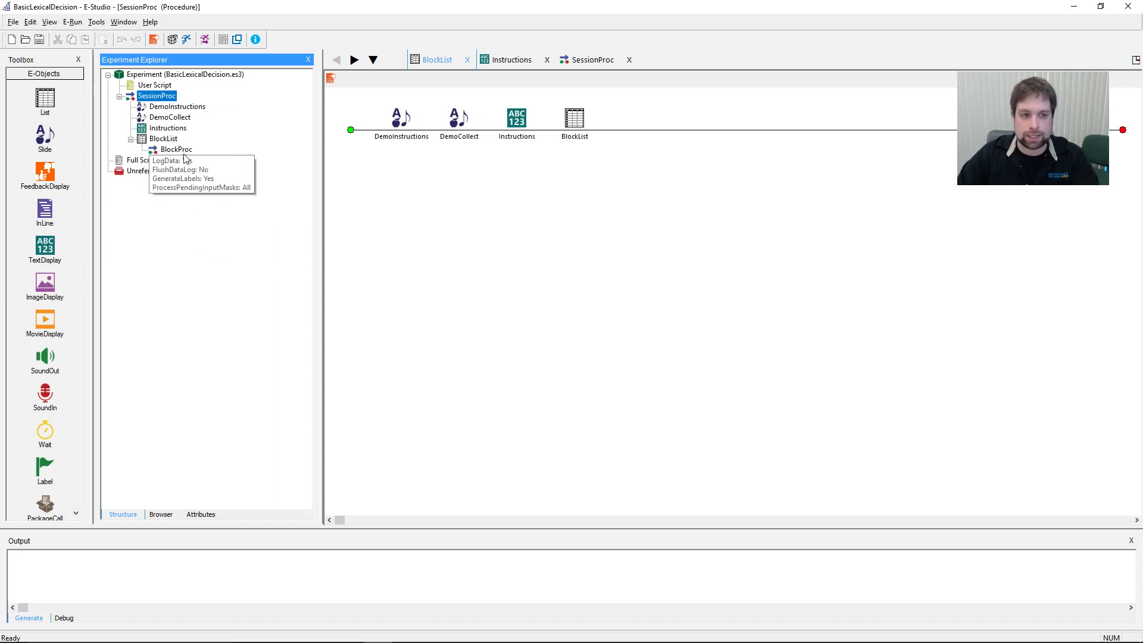
{"action": "double_click", "coordinate": [179, 75]}
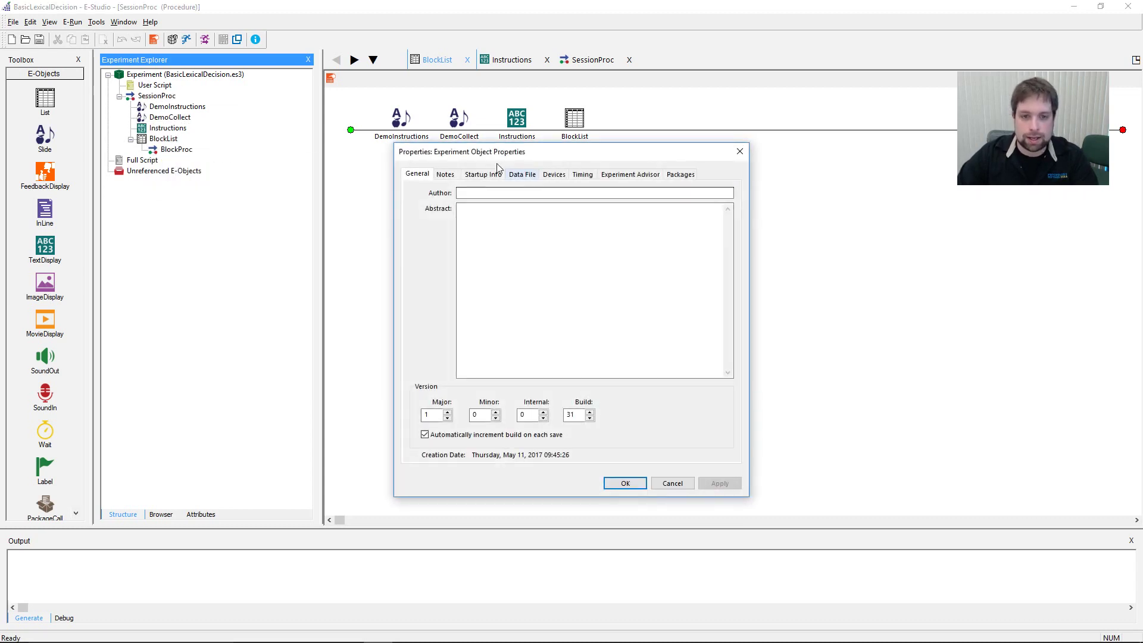
{"action": "left_click", "coordinate": [522, 174]}
{"action": "left_click", "coordinate": [431, 265]}
{"action": "left_click", "coordinate": [457, 294]}
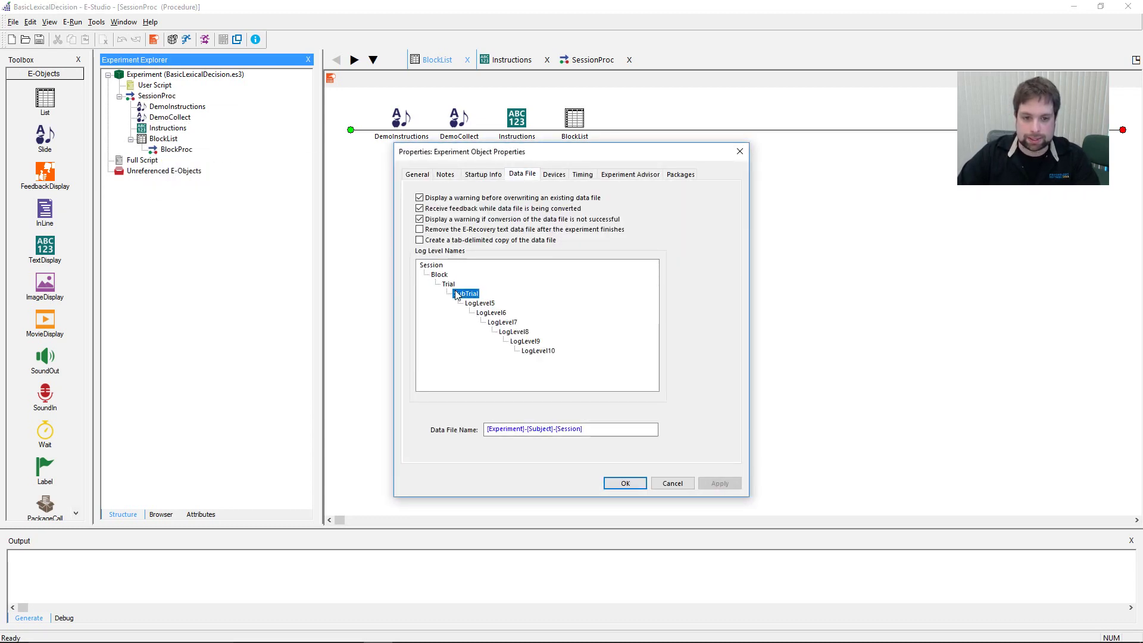
{"action": "left_click", "coordinate": [450, 285]}
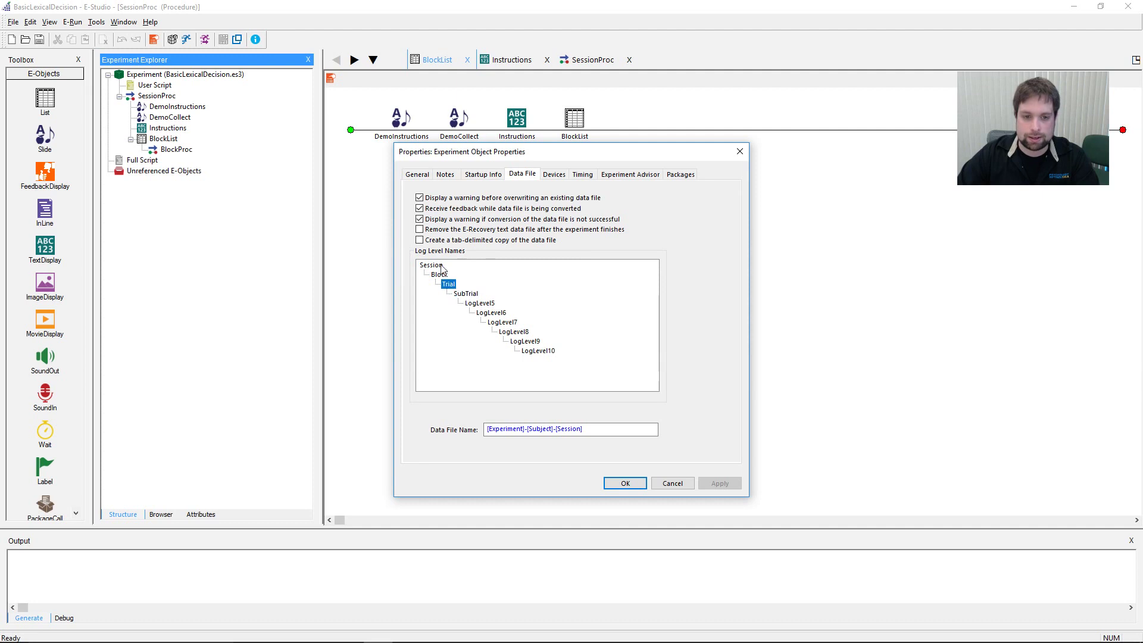
{"action": "left_click", "coordinate": [625, 483]}
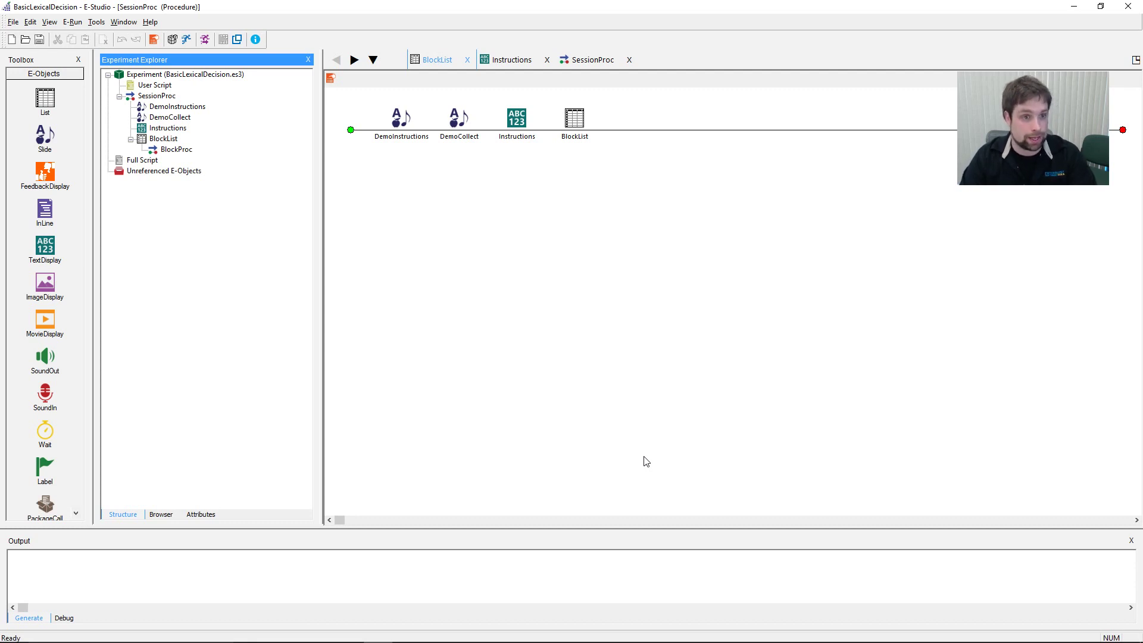
Step: Open the BlockProc timeline and check the Trial log level in the experiment's data file properties
{"action": "double_click", "coordinate": [177, 150]}
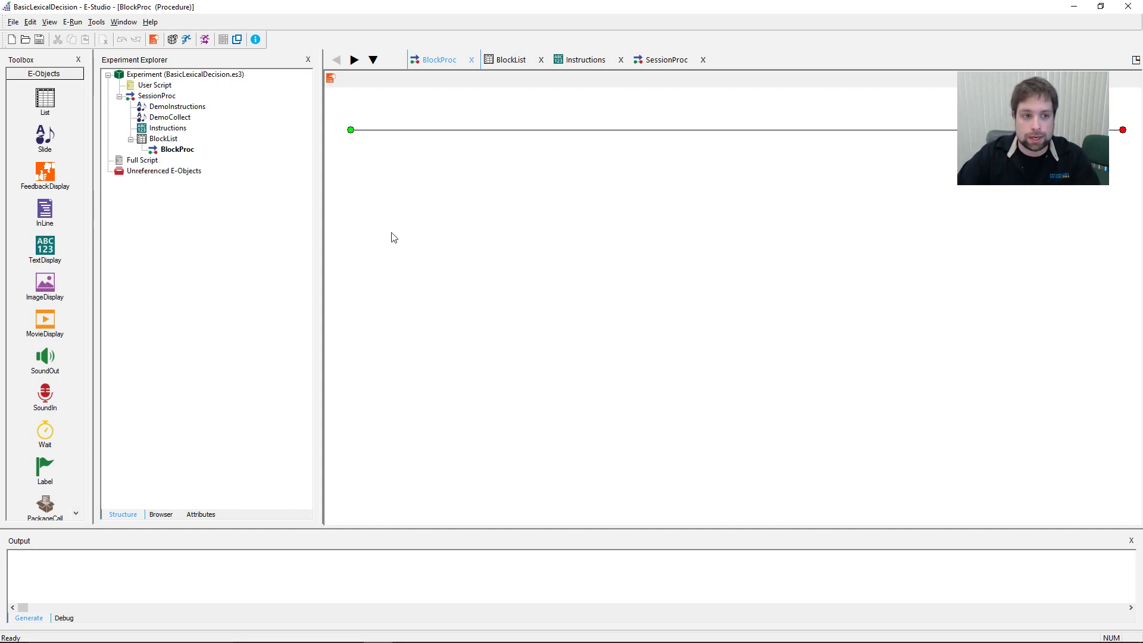
{"action": "double_click", "coordinate": [140, 75]}
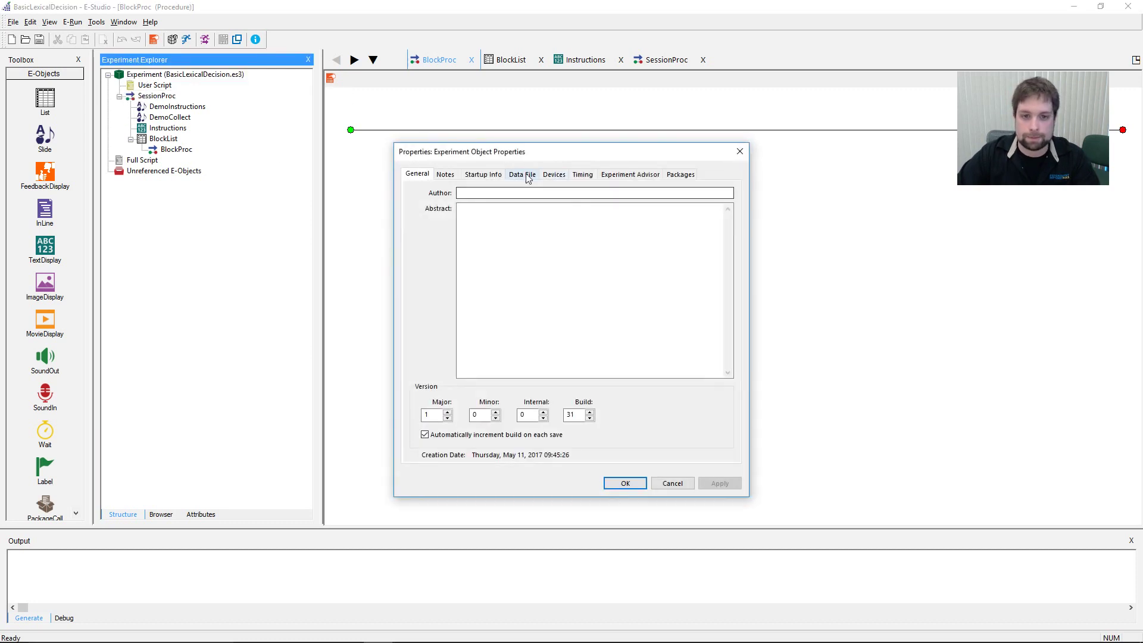
{"action": "left_click", "coordinate": [524, 176]}
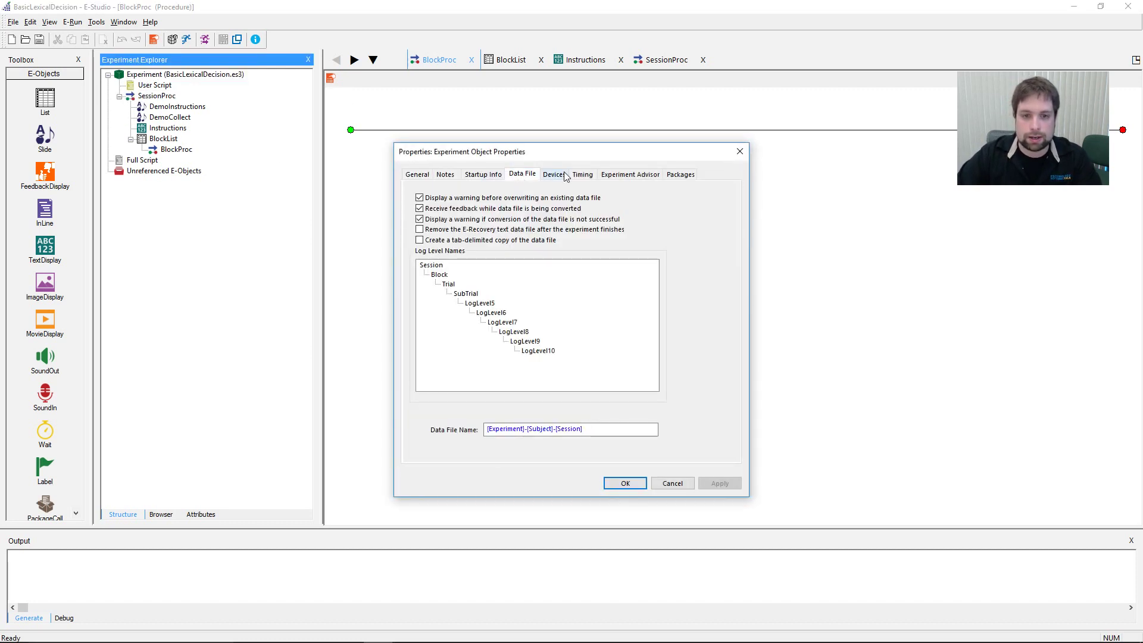
{"action": "left_click", "coordinate": [449, 284]}
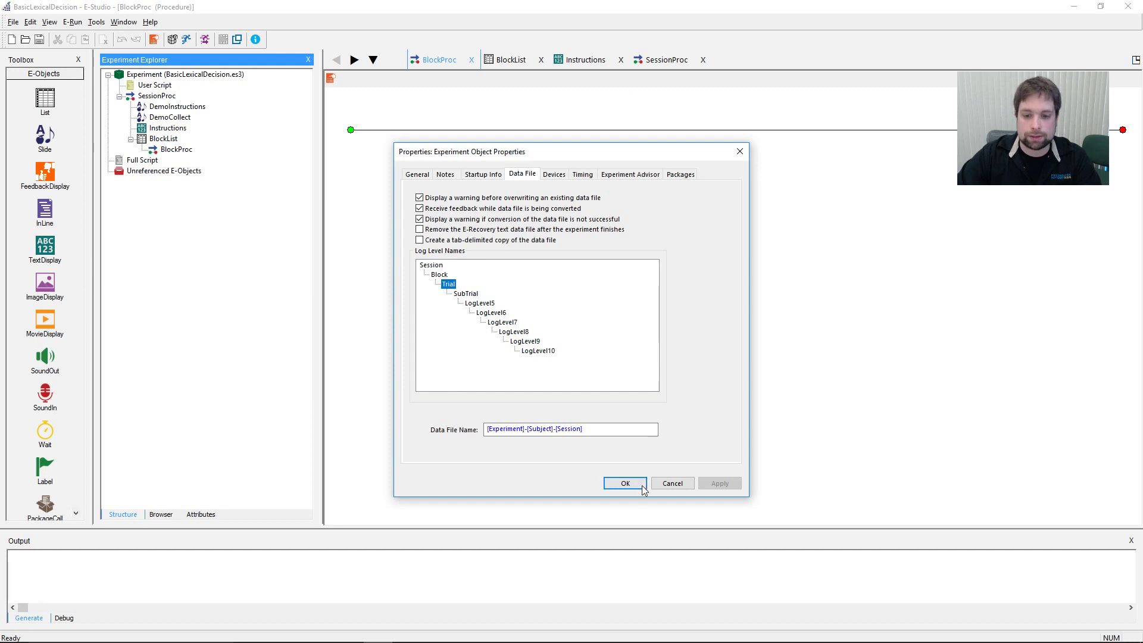
{"action": "left_click", "coordinate": [643, 487]}
Step: Add a List object to the BlockProc timeline and rename it TrialList
{"action": "left_click_drag", "start_coordinate": [46, 100], "coordinate": [543, 221]}
{"action": "left_click", "coordinate": [402, 119]}
{"action": "right_click", "coordinate": [397, 117]}
{"action": "left_click", "coordinate": [424, 160]}
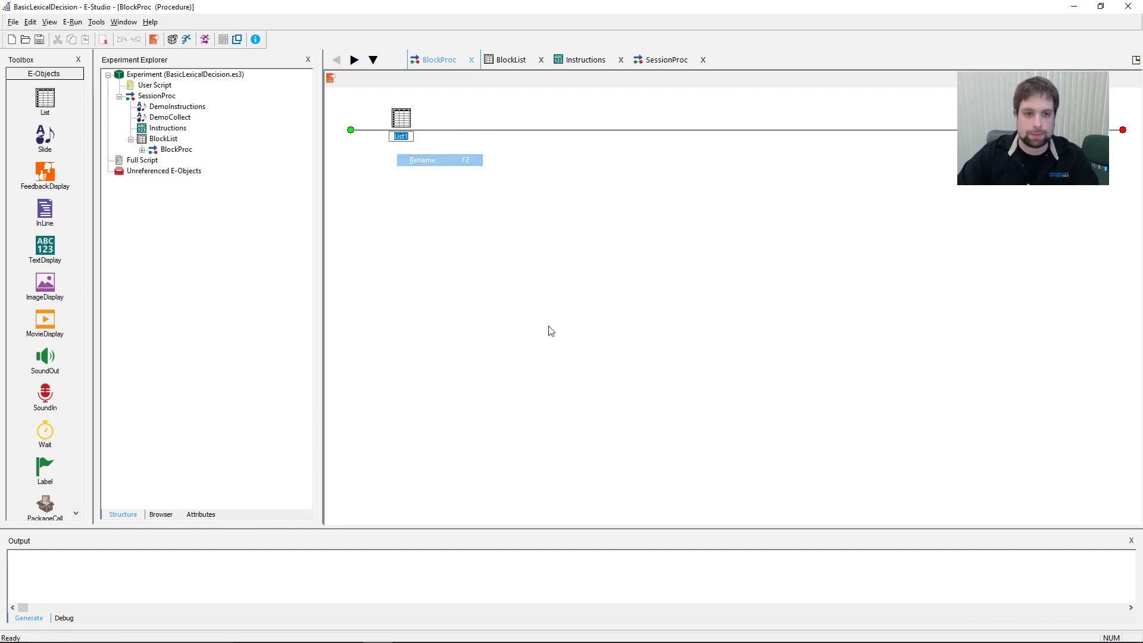
{"action": "type", "text": "TrialLi"}
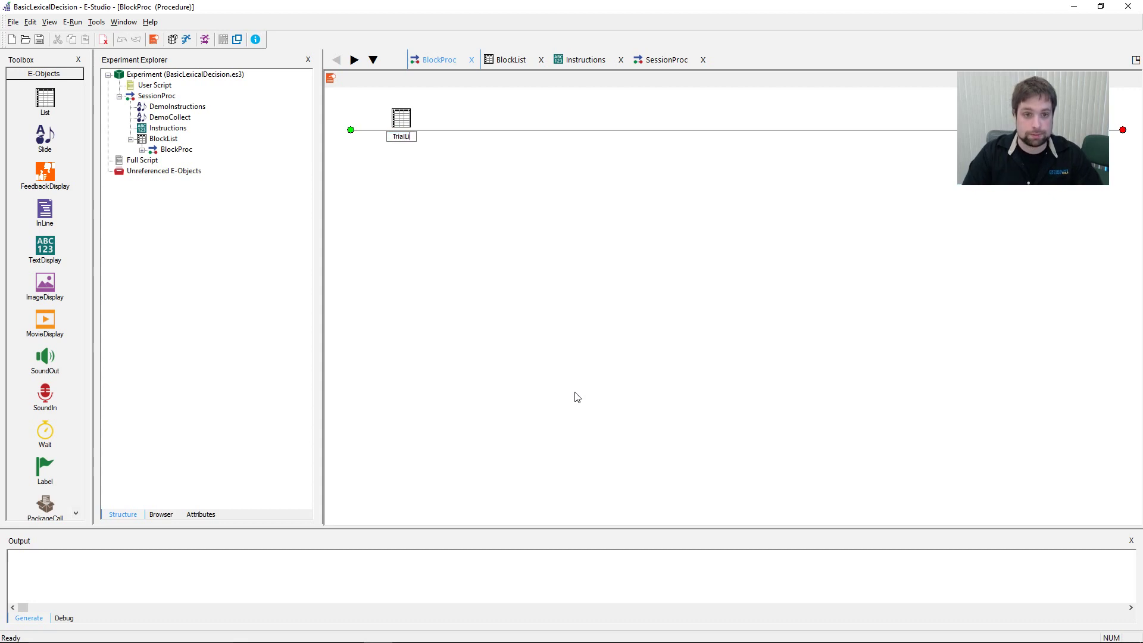
{"action": "type", "text": "st"}
{"action": "key", "text": "Return"}
Step: Open TrialList, assign a new procedure named TrialProc to its first row, and make it the default for new levels
{"action": "double_click", "coordinate": [411, 138]}
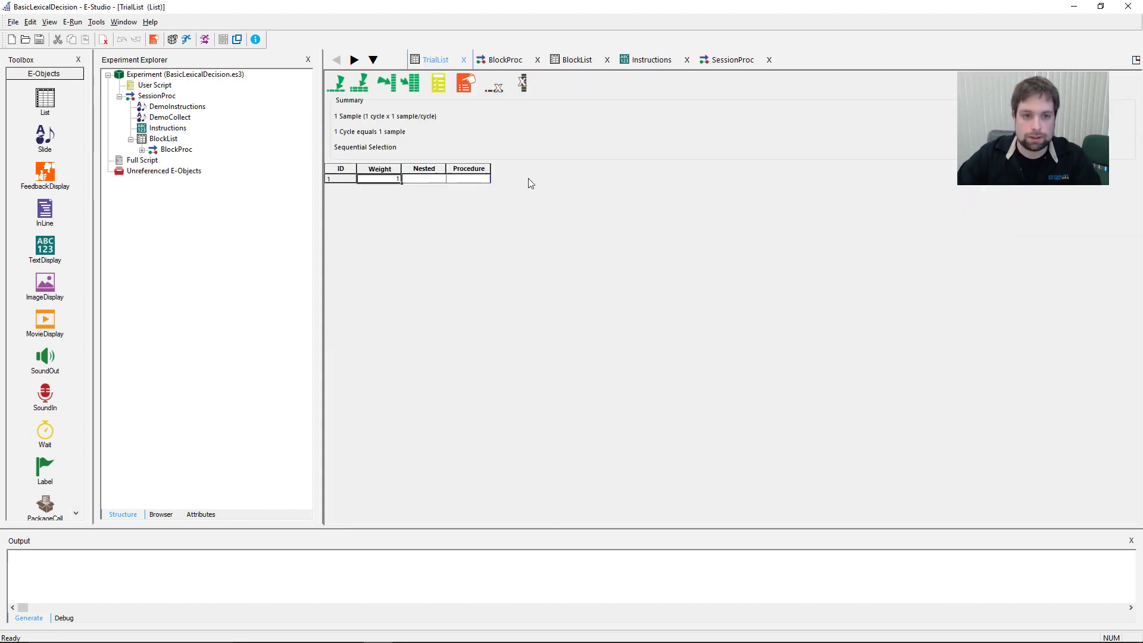
{"action": "left_click", "coordinate": [485, 179]}
{"action": "left_click", "coordinate": [524, 259]}
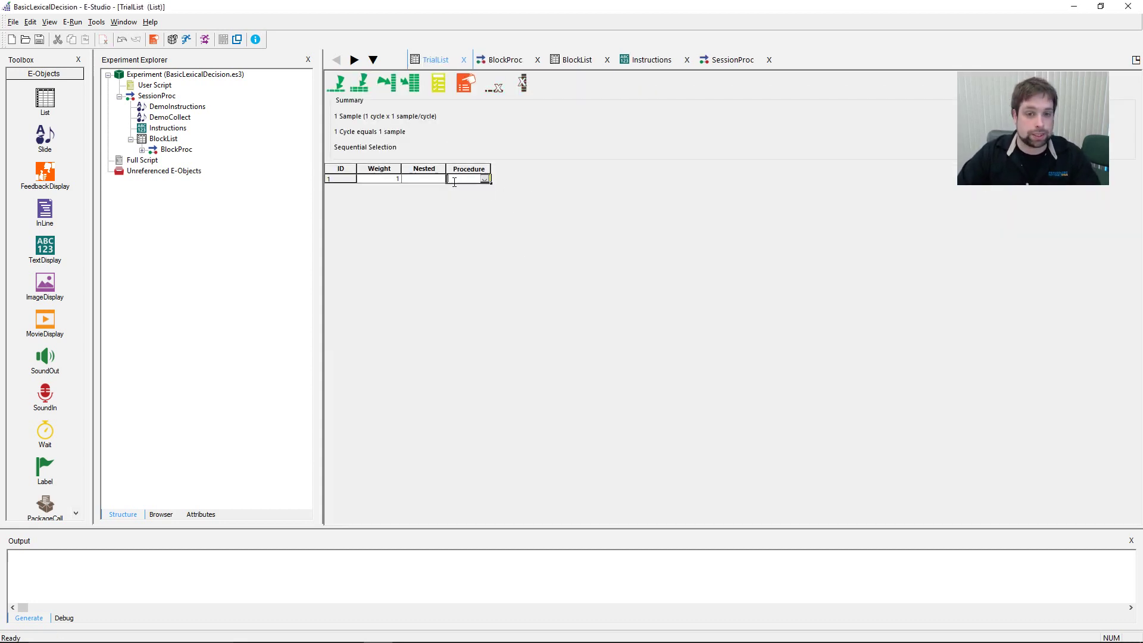
{"action": "type", "text": "TrialProc"}
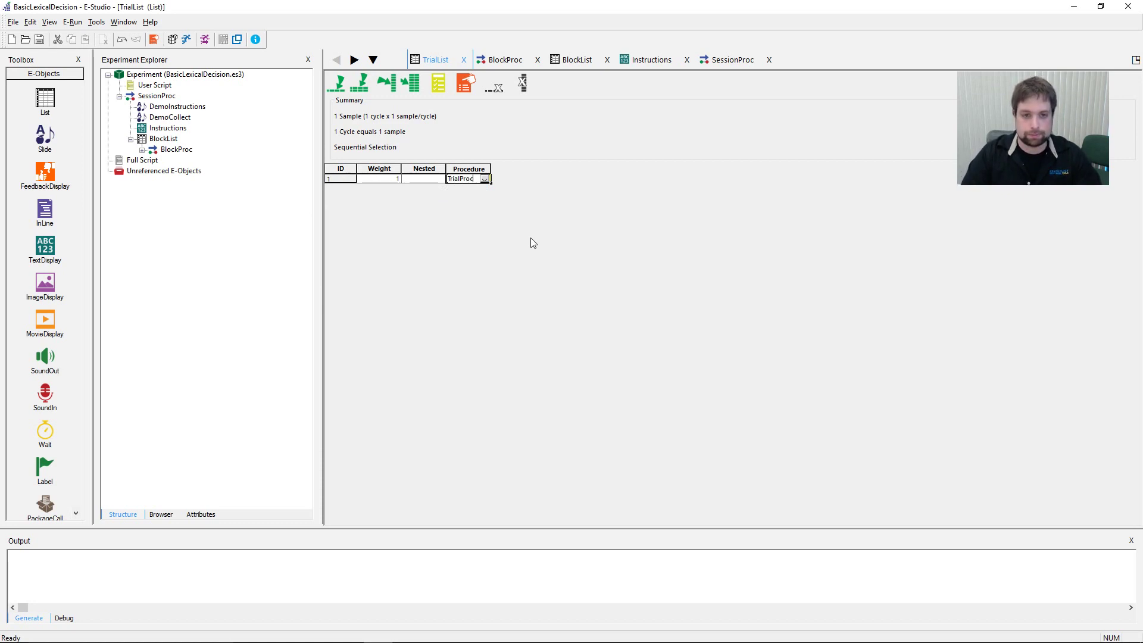
{"action": "key", "text": "Return"}
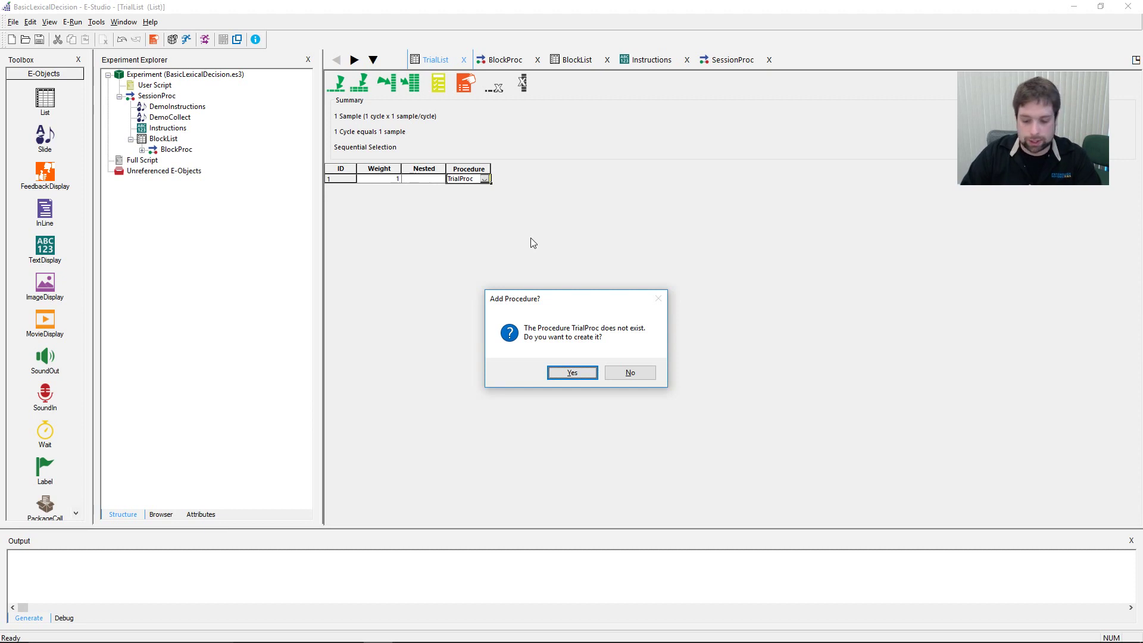
{"action": "key", "text": "Return"}
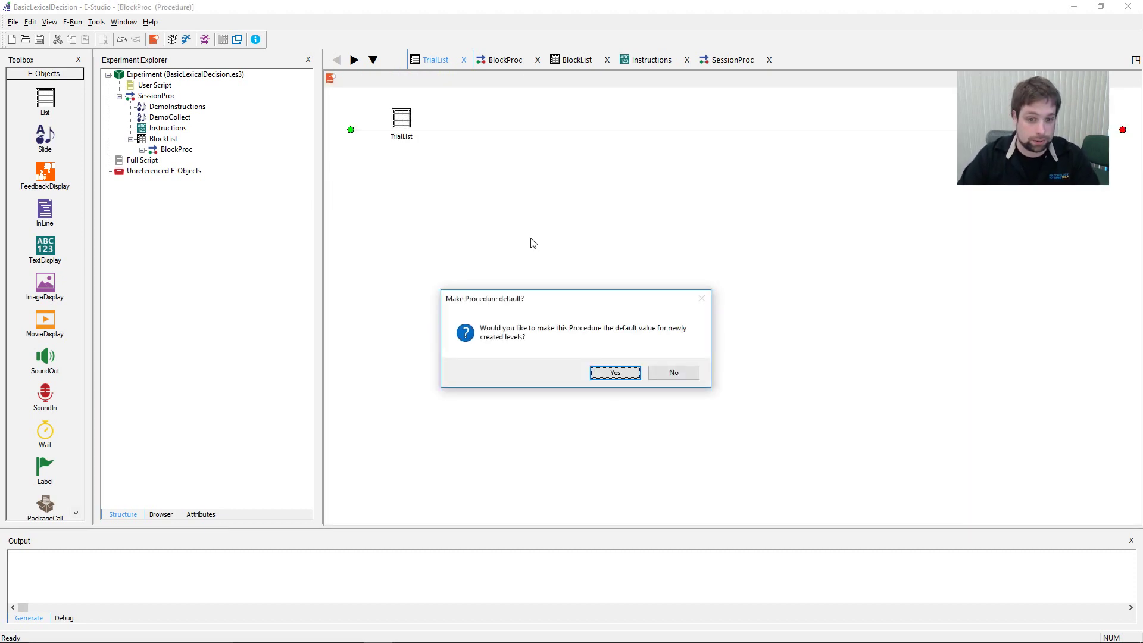
{"action": "key", "text": "Return"}
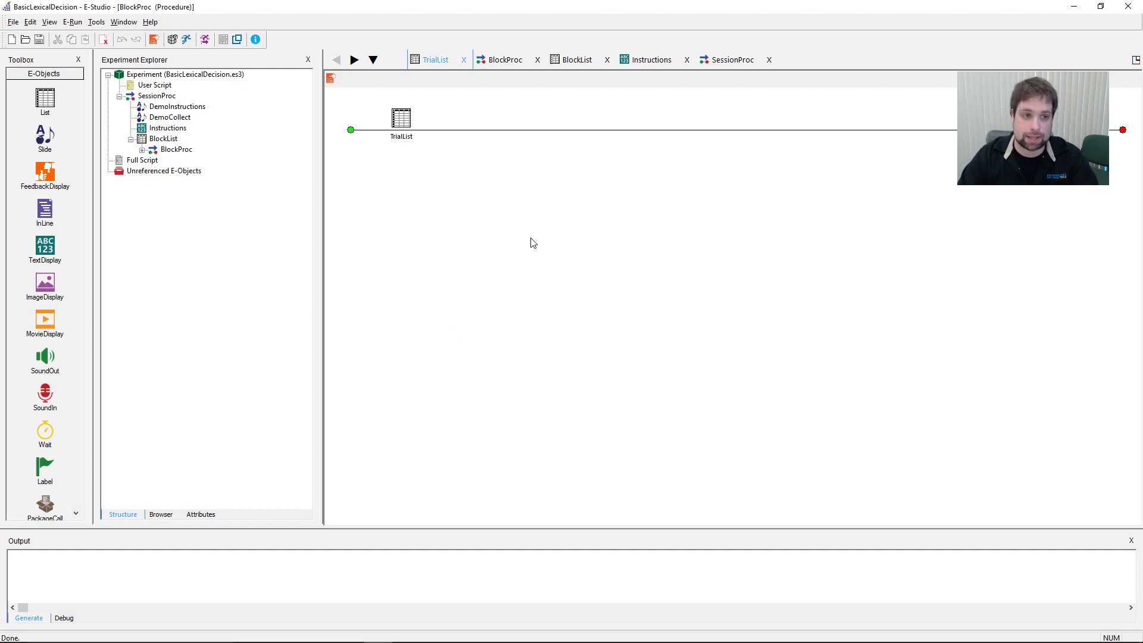
Step: Expand BlockProc and TrialList in the experiment structure and compare the three procedure levels with the Session, Block and Trial log levels
{"action": "left_click", "coordinate": [142, 149]}
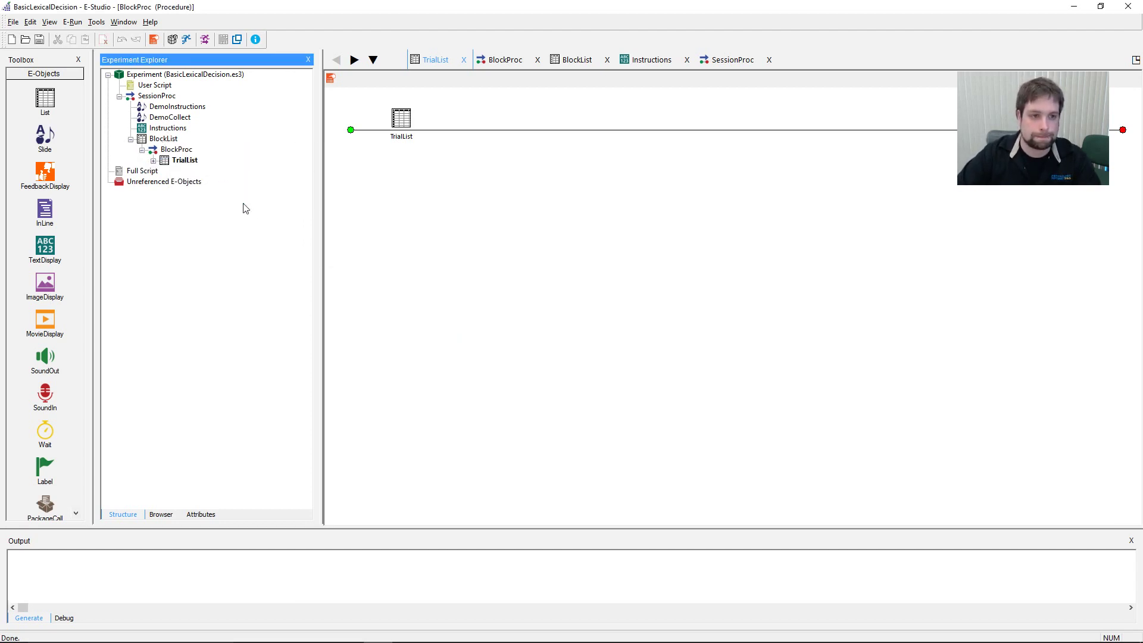
{"action": "left_click", "coordinate": [154, 161]}
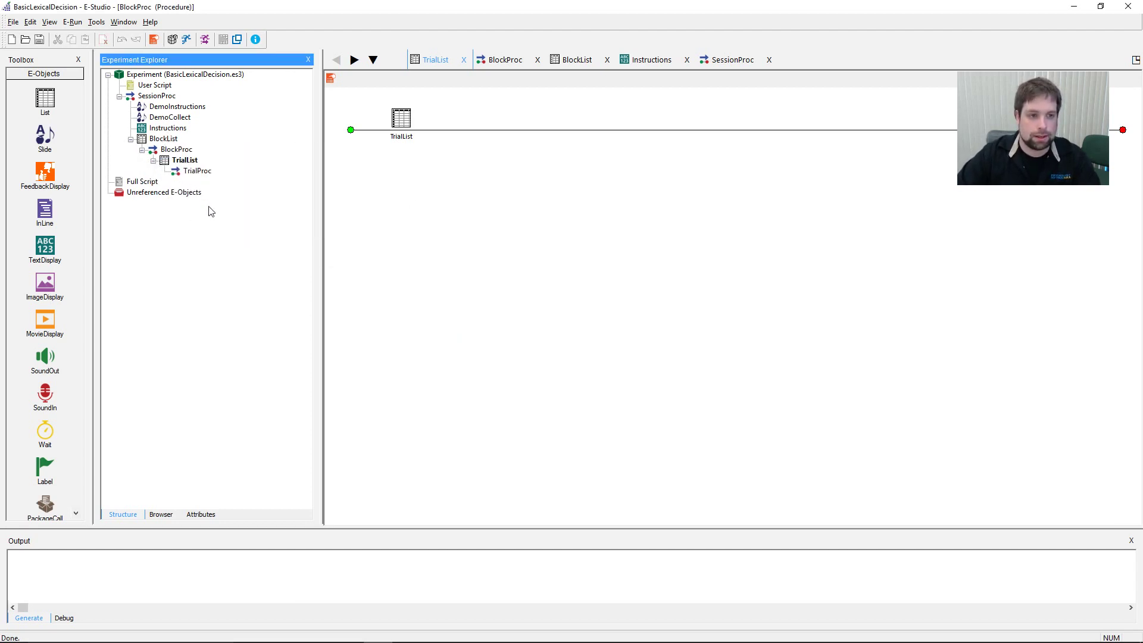
{"action": "left_click", "coordinate": [147, 96]}
{"action": "left_click", "coordinate": [178, 150]}
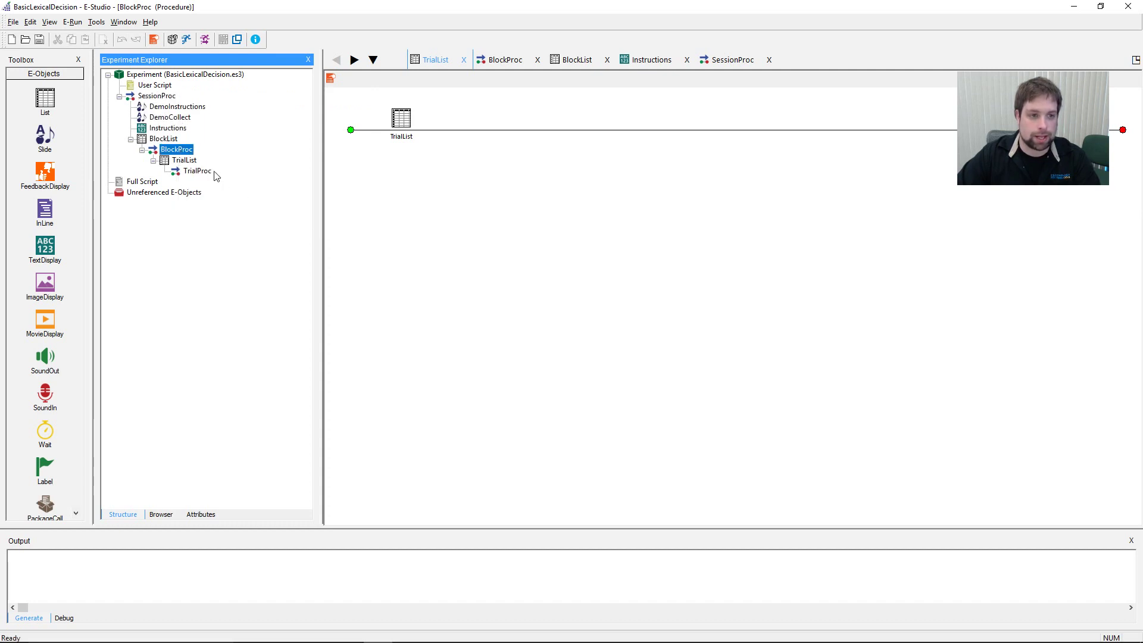
{"action": "left_click", "coordinate": [202, 171]}
{"action": "double_click", "coordinate": [201, 75]}
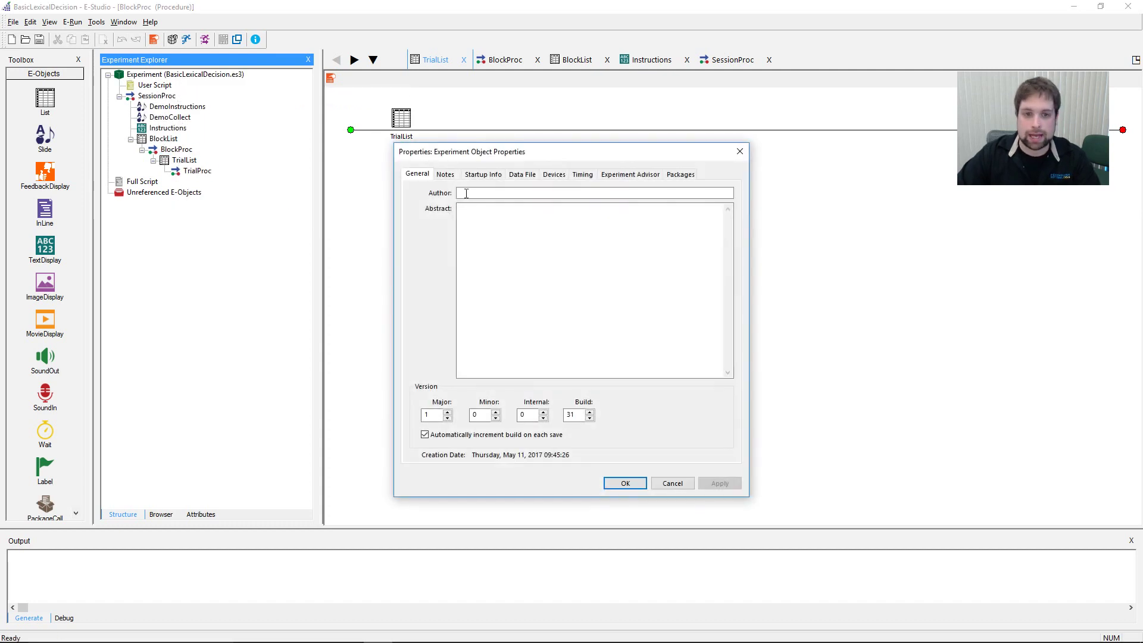
{"action": "left_click", "coordinate": [524, 174]}
{"action": "left_click", "coordinate": [431, 265]}
{"action": "left_click", "coordinate": [440, 274]}
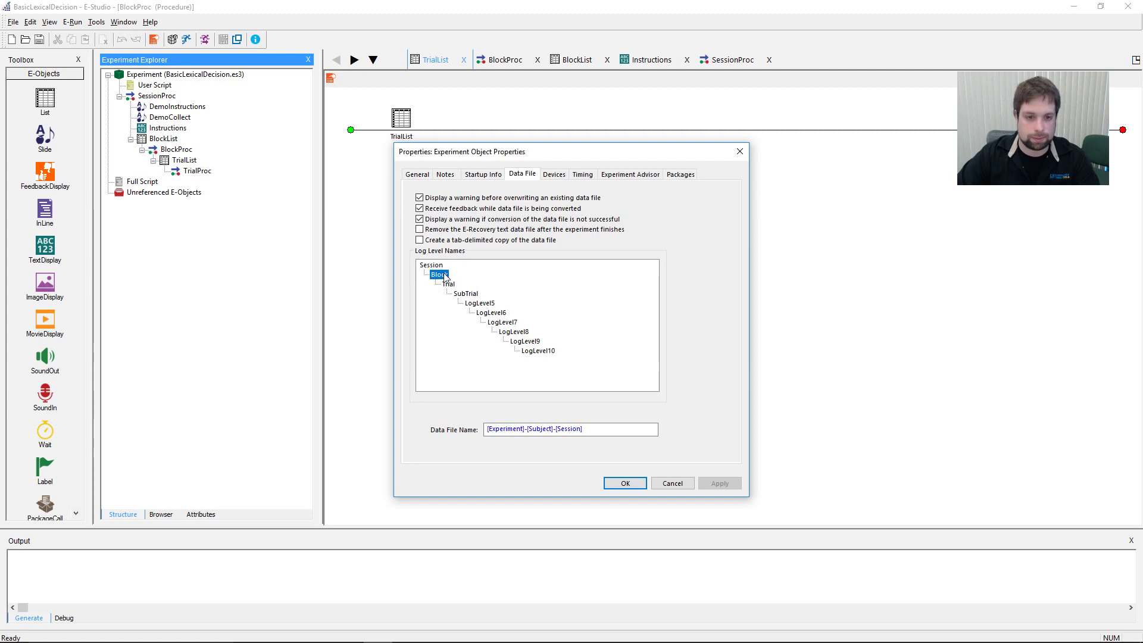
{"action": "left_click", "coordinate": [448, 284]}
{"action": "left_click", "coordinate": [662, 483]}
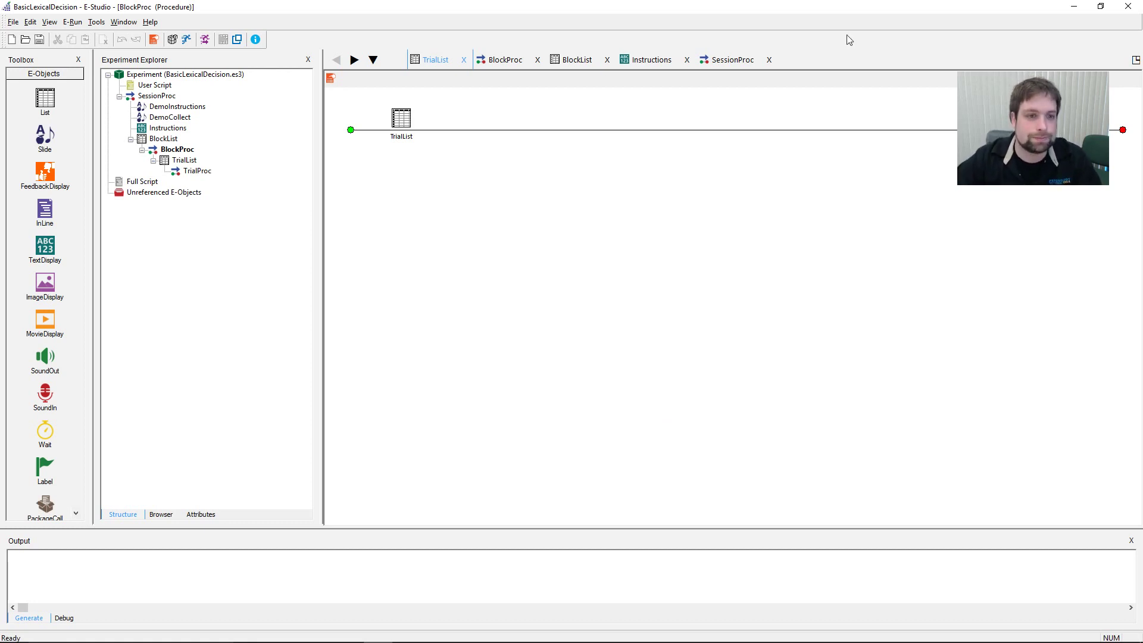
Step: Open the Instructions display and review its text on the fixation, the stimuli and the word and non-word response keys
{"action": "double_click", "coordinate": [184, 160]}
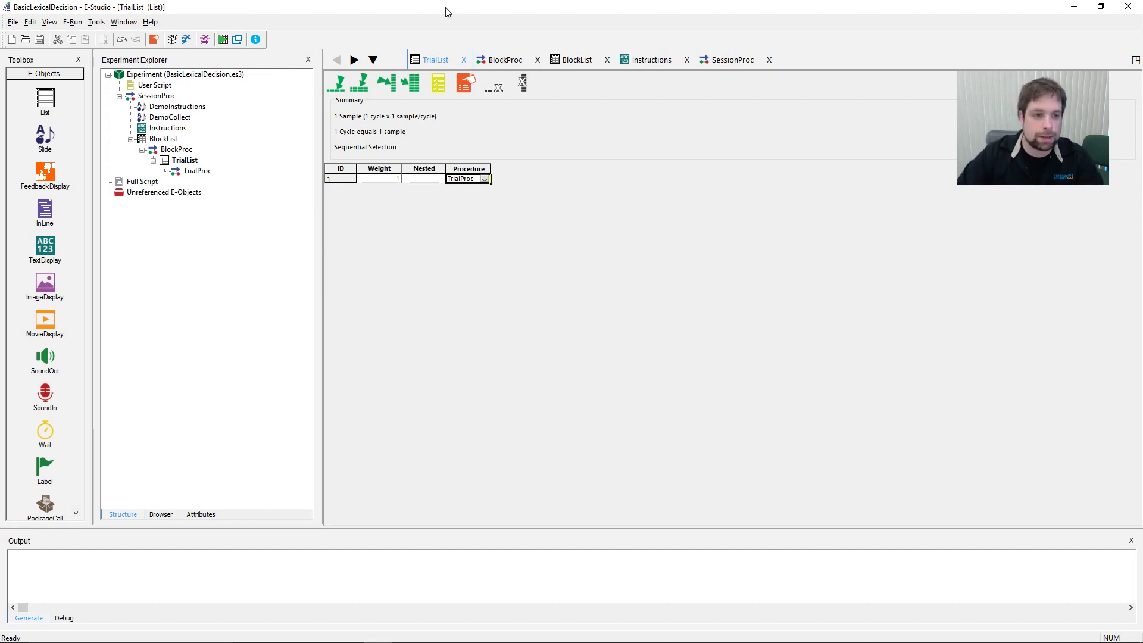
{"action": "left_click", "coordinate": [168, 129]}
{"action": "double_click", "coordinate": [167, 129]}
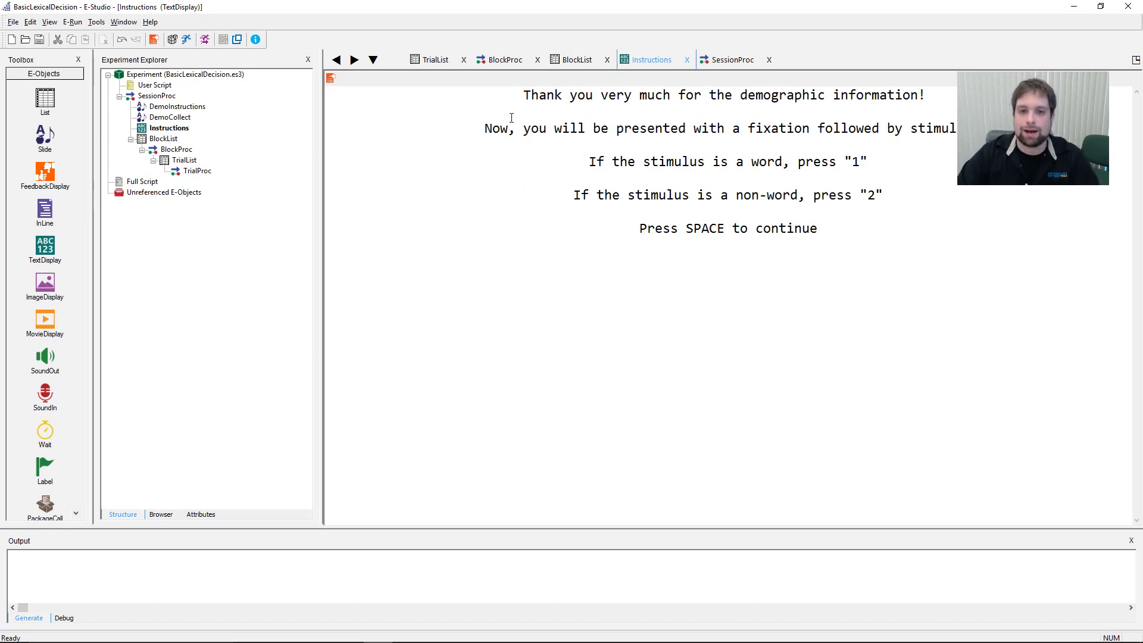
{"action": "left_click_drag", "start_coordinate": [521, 95], "coordinate": [890, 235]}
{"action": "left_click", "coordinate": [898, 249]}
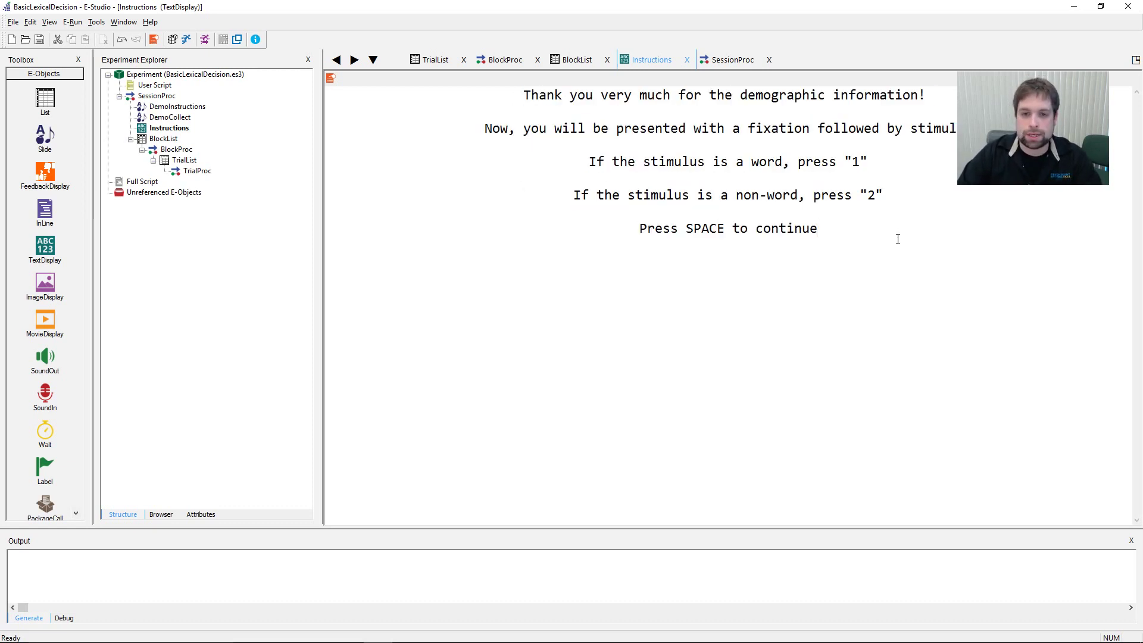
{"action": "double_click", "coordinate": [931, 129]}
{"action": "left_click", "coordinate": [869, 278]}
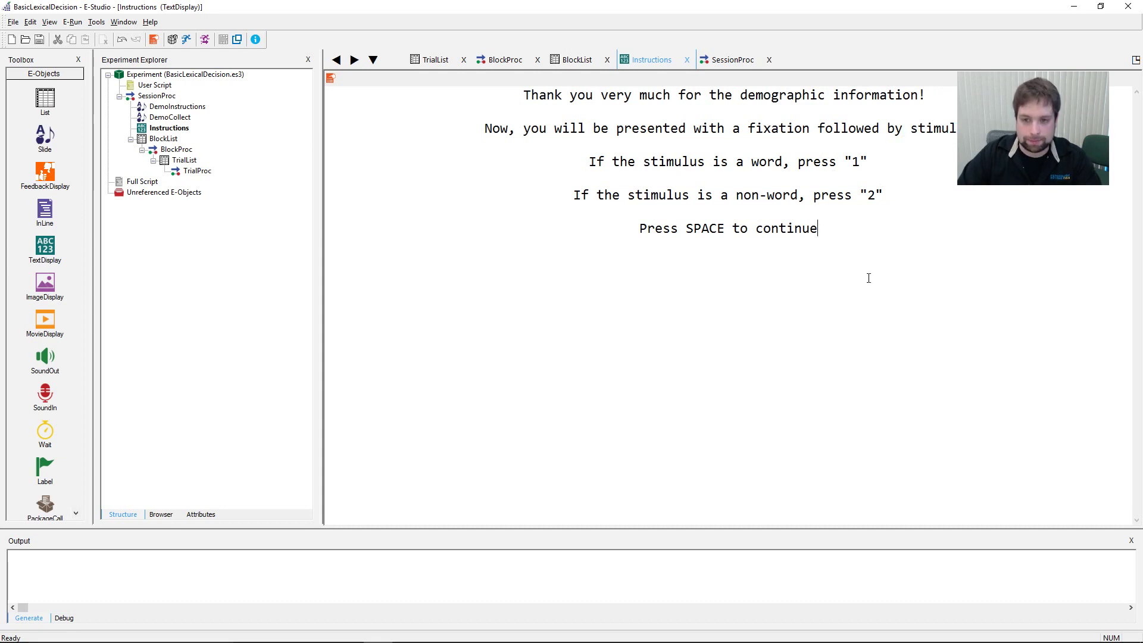
{"action": "left_click_drag", "start_coordinate": [588, 161], "coordinate": [868, 162]}
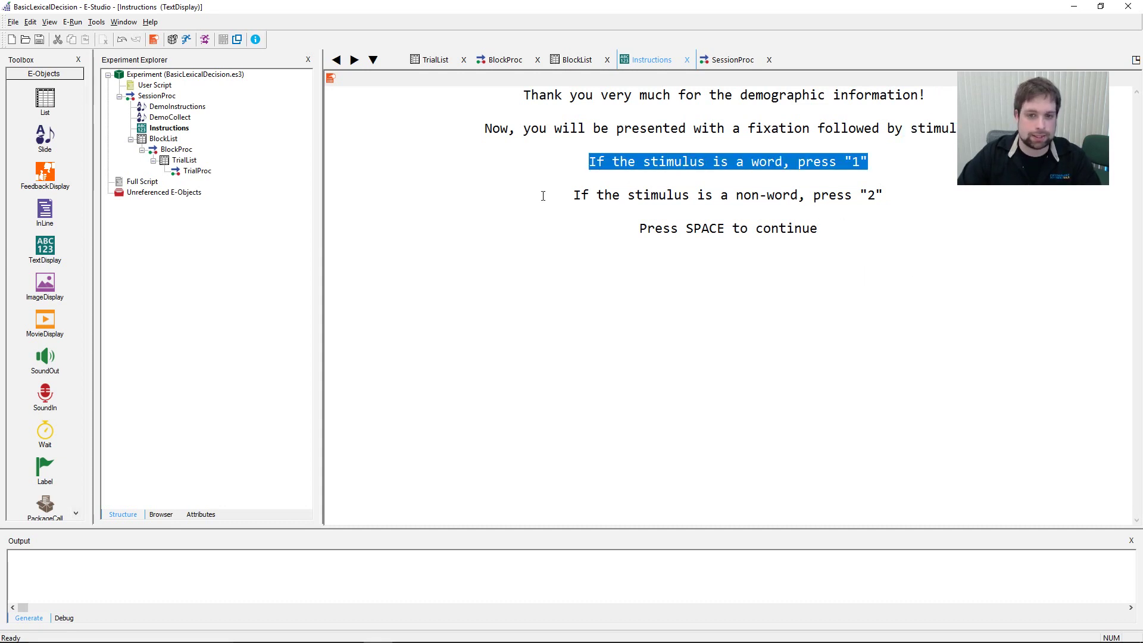
{"action": "left_click_drag", "start_coordinate": [543, 196], "coordinate": [959, 210]}
{"action": "left_click", "coordinate": [873, 225]}
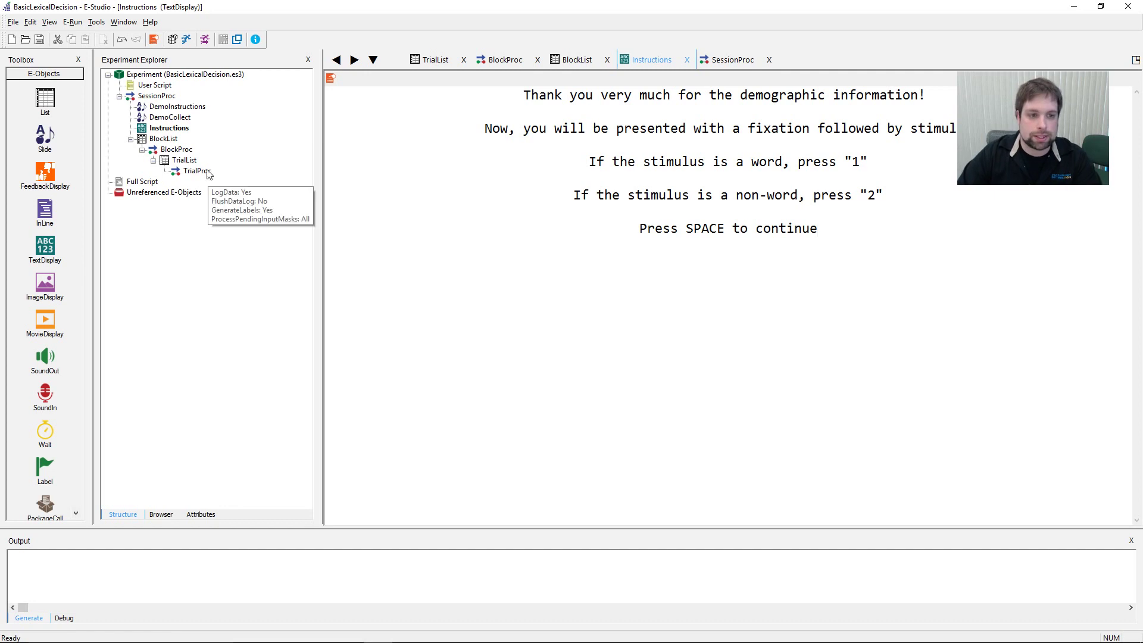
Step: Add an attribute named Stimuli to TrialList, keeping the default value "?"
{"action": "double_click", "coordinate": [184, 161]}
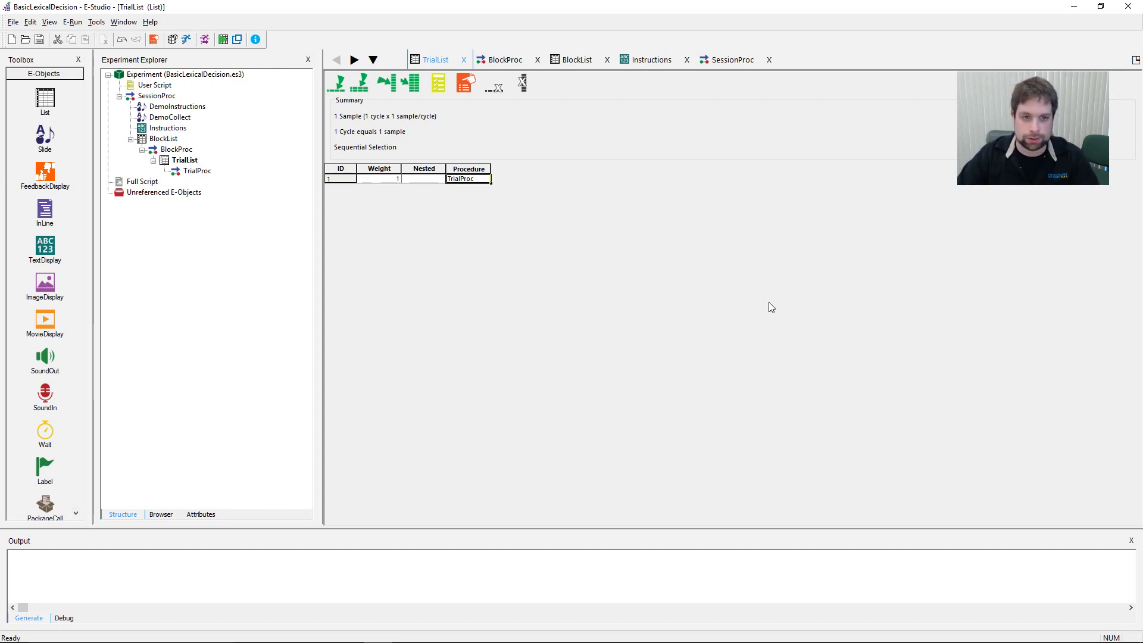
{"action": "left_click", "coordinate": [387, 83]}
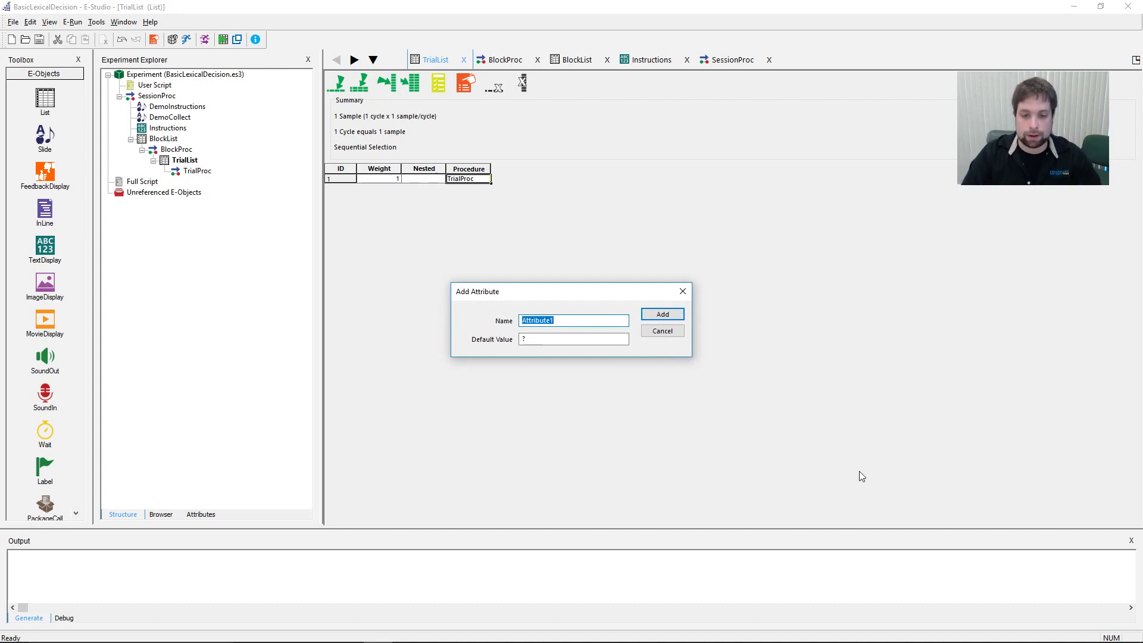
{"action": "type", "text": "Stimuli"}
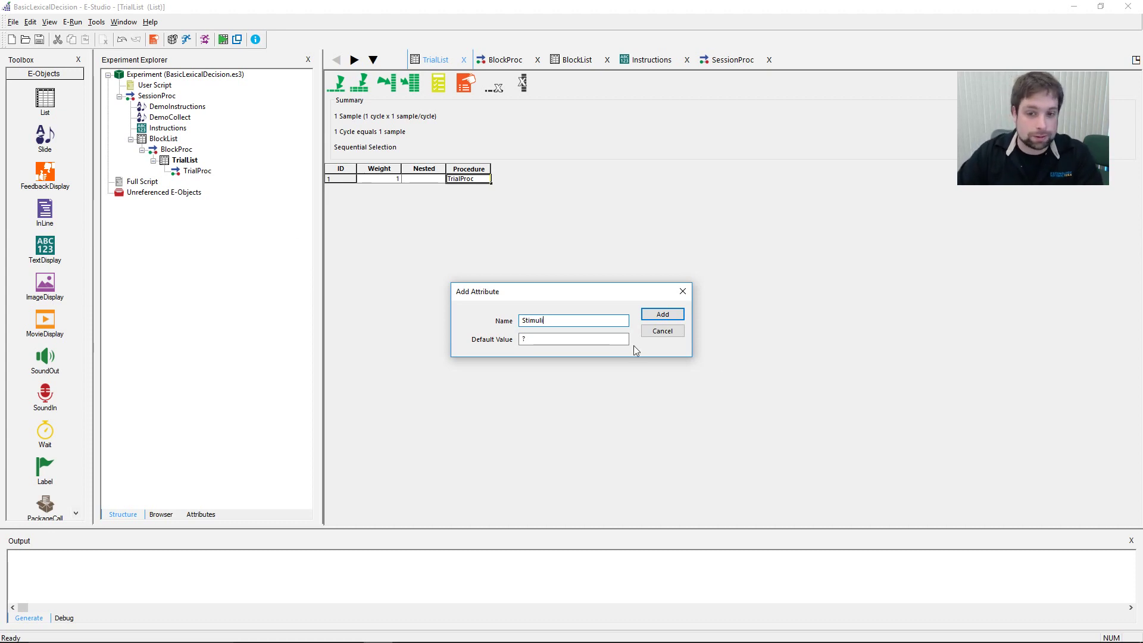
{"action": "left_click", "coordinate": [666, 319]}
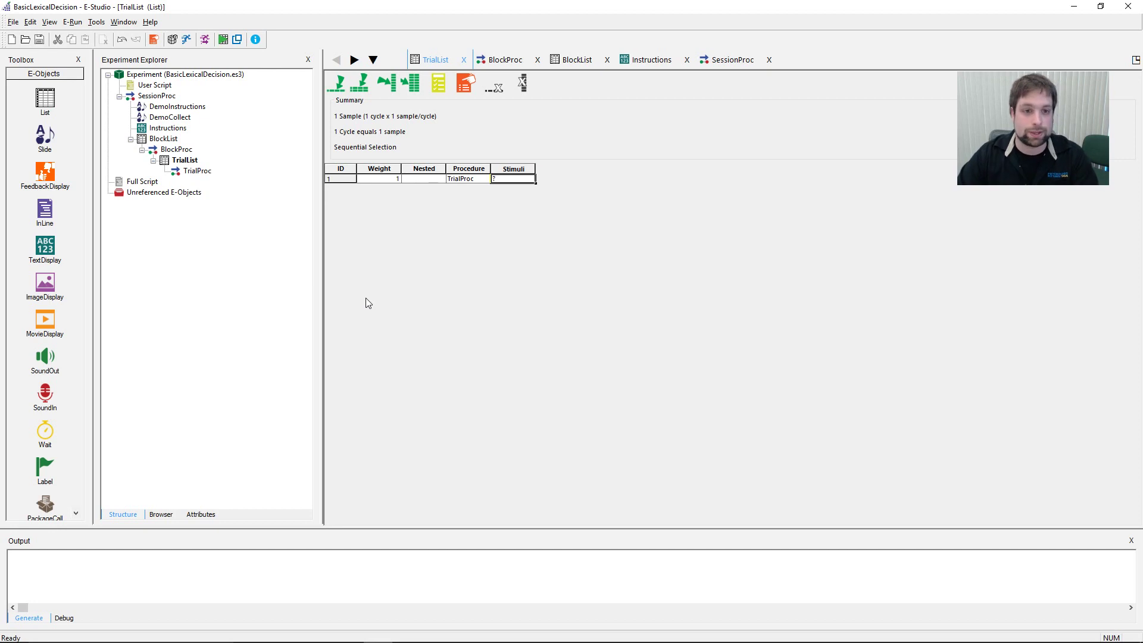
Step: Add one level to TrialList and then four more at once, for six levels in total
{"action": "left_click", "coordinate": [338, 79]}
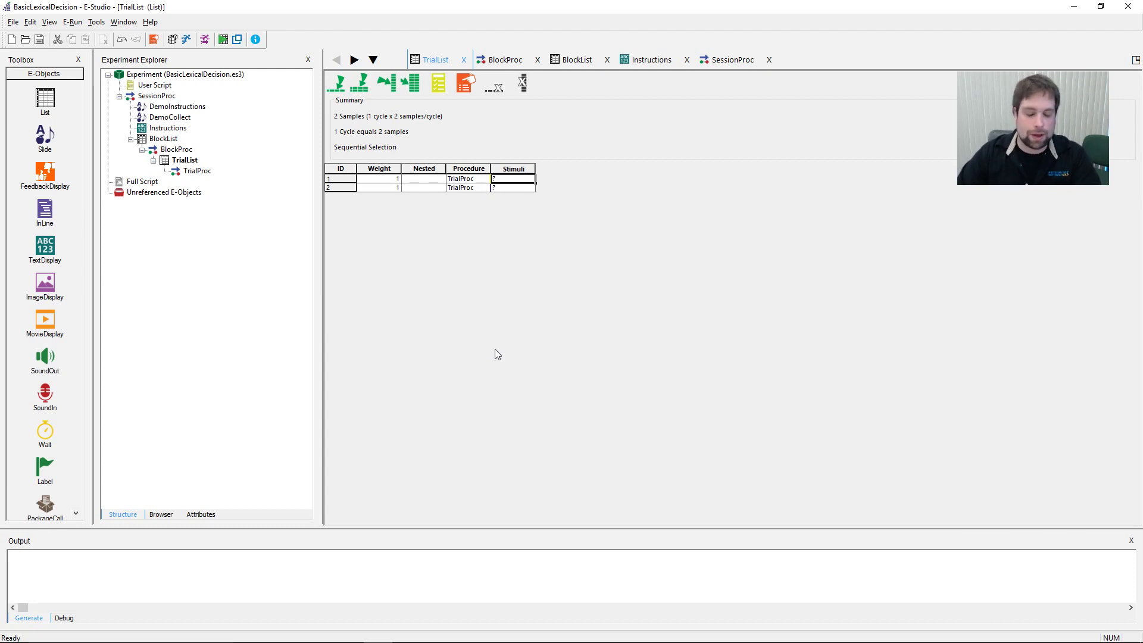
{"action": "left_click", "coordinate": [359, 82]}
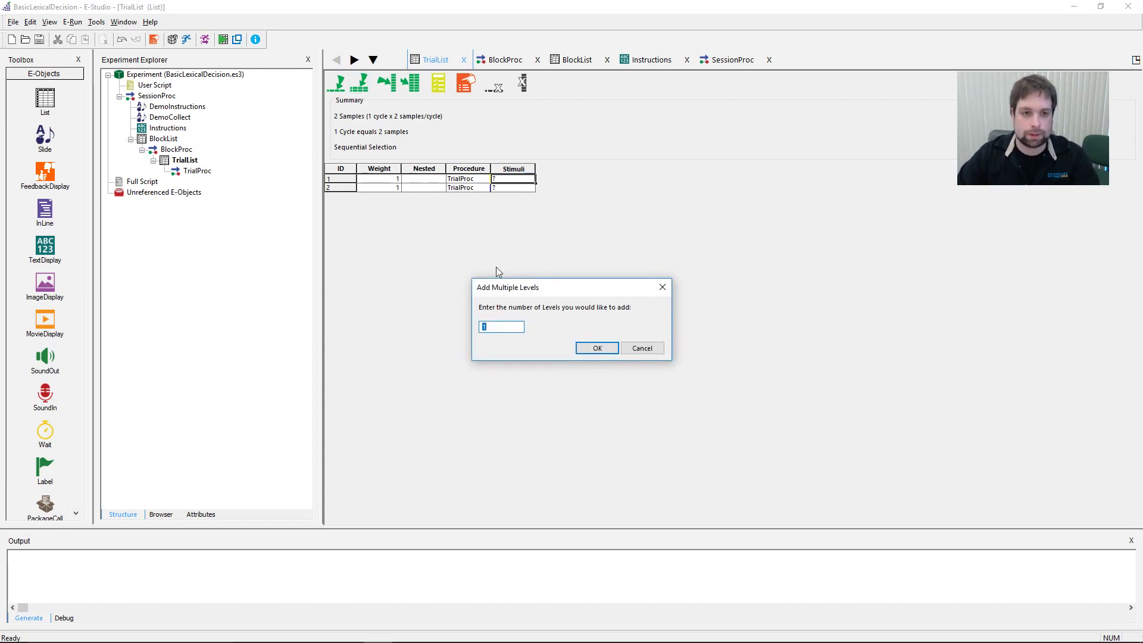
{"action": "left_click_drag", "start_coordinate": [583, 284], "coordinate": [616, 216]}
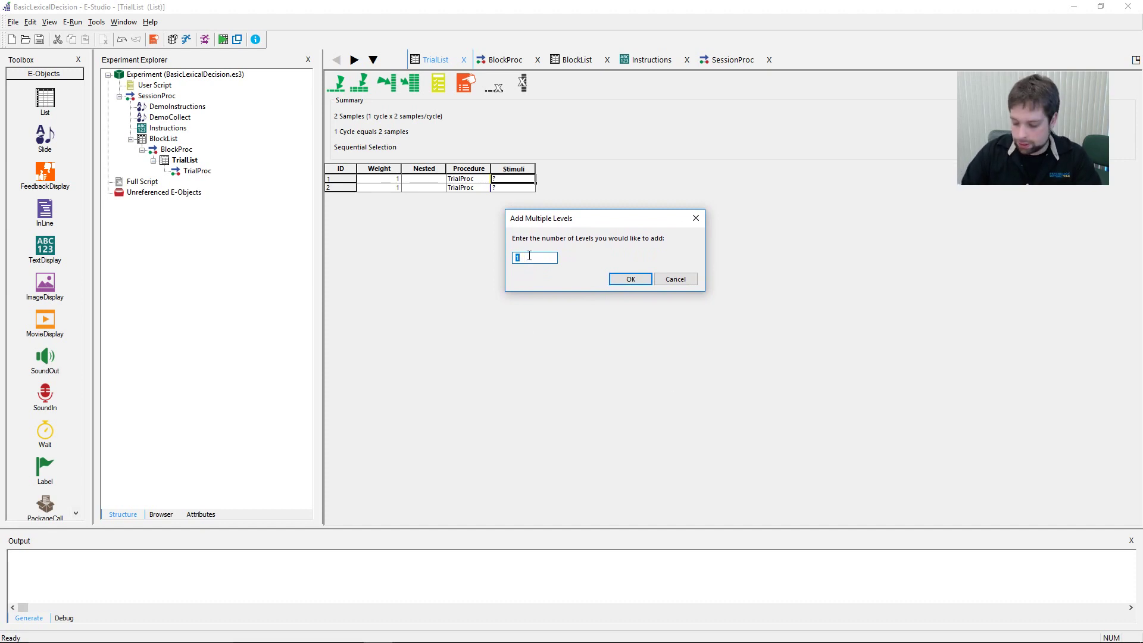
{"action": "type", "text": "4"}
{"action": "key", "text": "Return"}
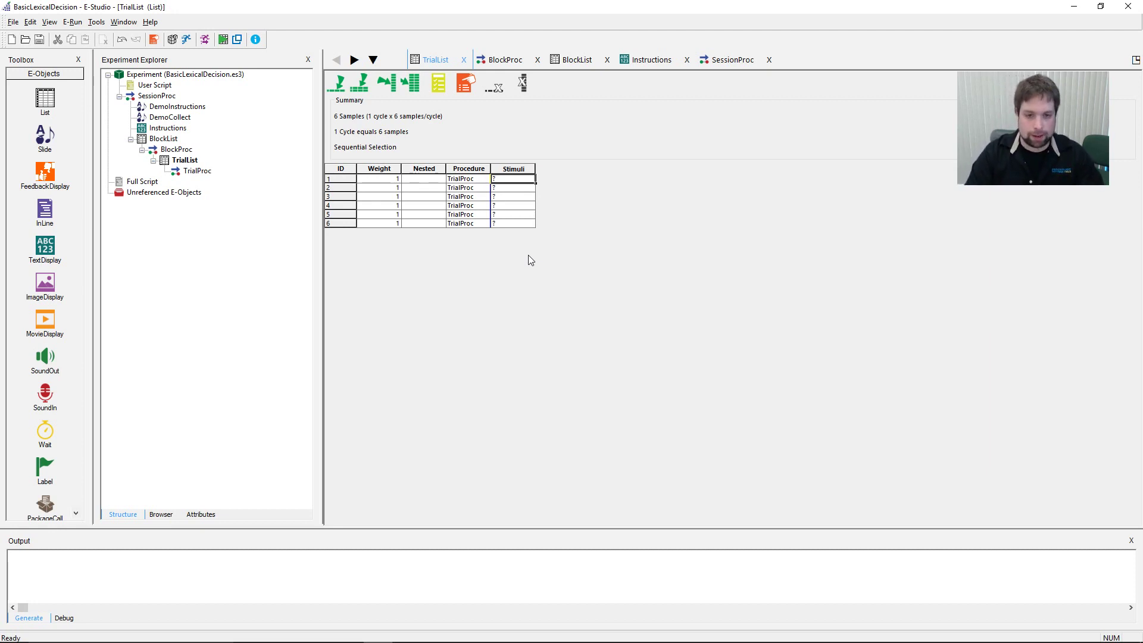
Step: Enter the words dog, cat and cow as the Stimuli values in rows 1 to 3 of TrialList
{"action": "left_click", "coordinate": [519, 178]}
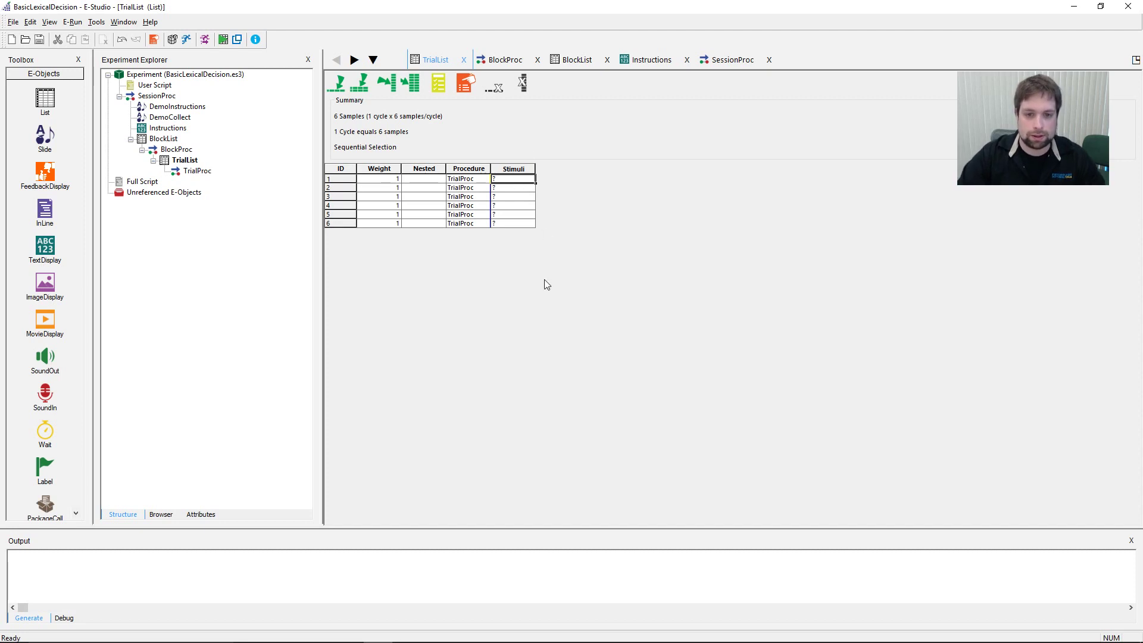
{"action": "type", "text": "dog"}
{"action": "key", "text": "Down"}
{"action": "type", "text": "co"}
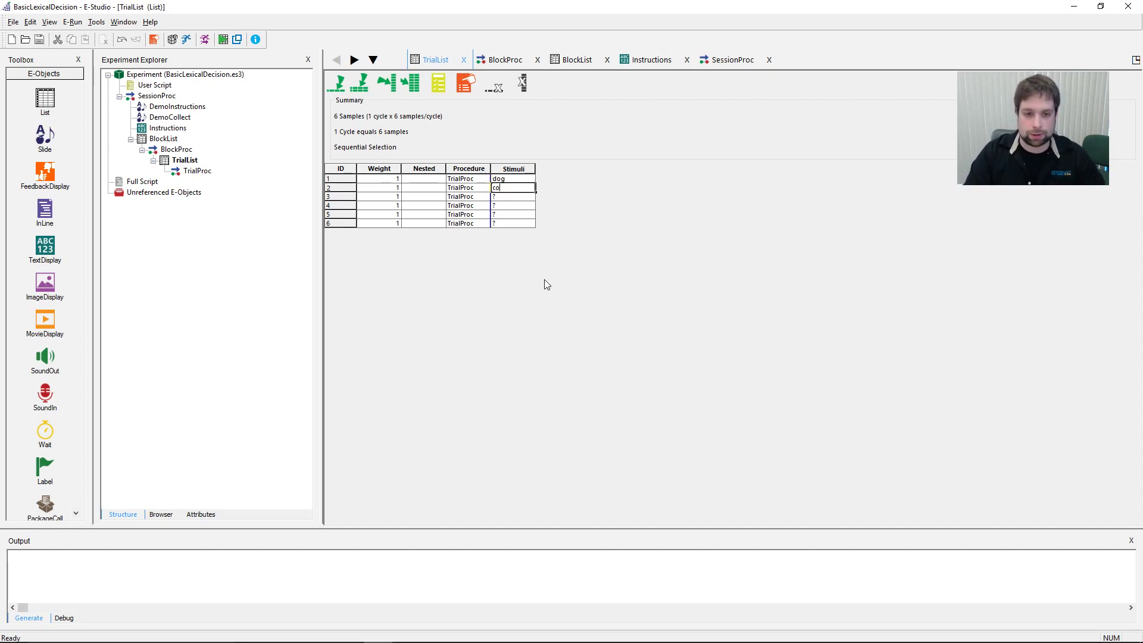
{"action": "key", "text": "Down"}
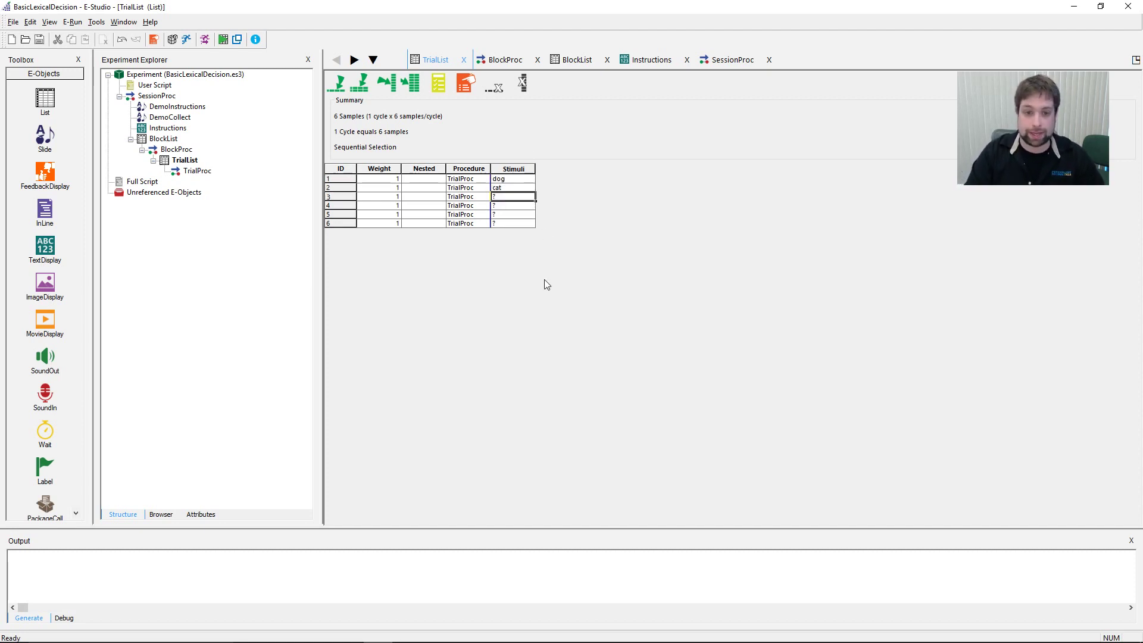
{"action": "type", "text": "cow"}
{"action": "key", "text": "Down"}
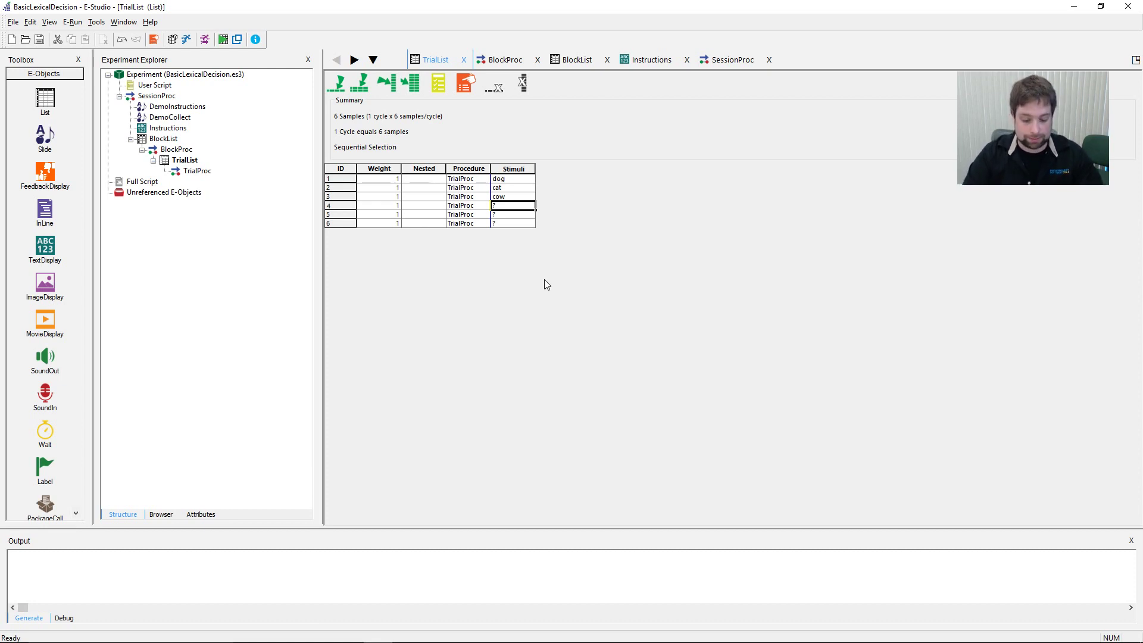
Step: Enter the non-words jop, fuame and oij as the Stimuli values in rows 4 to 6 of TrialList
{"action": "type", "text": "jop"}
{"action": "key", "text": "Return"}
{"action": "type", "text": "fua"}
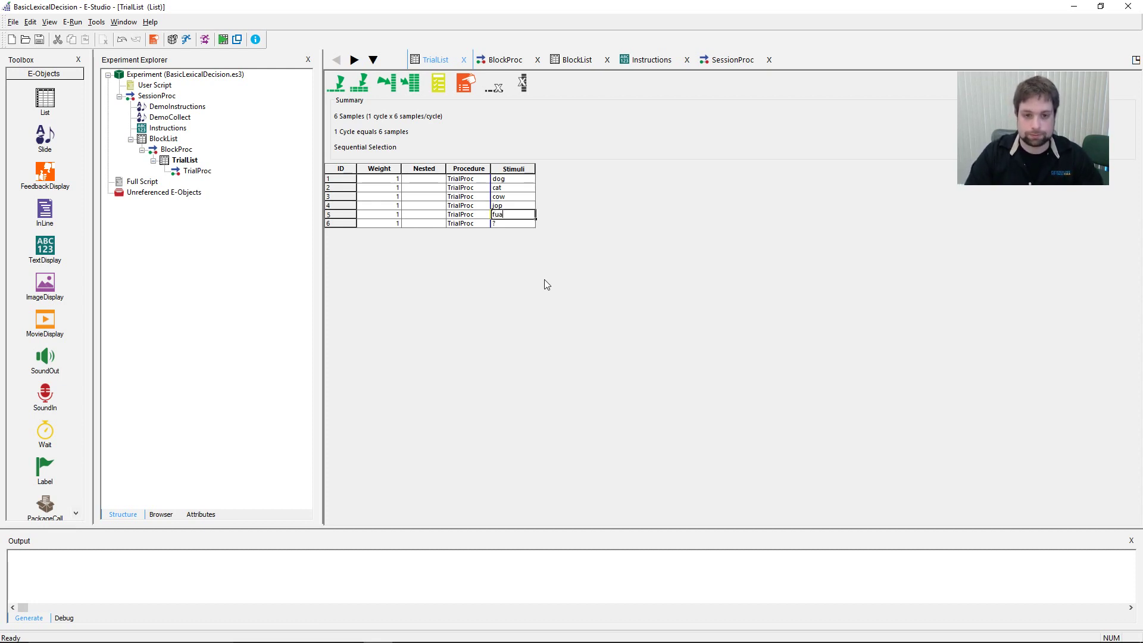
{"action": "type", "text": "me"}
{"action": "key", "text": "Return"}
{"action": "type", "text": "oij"}
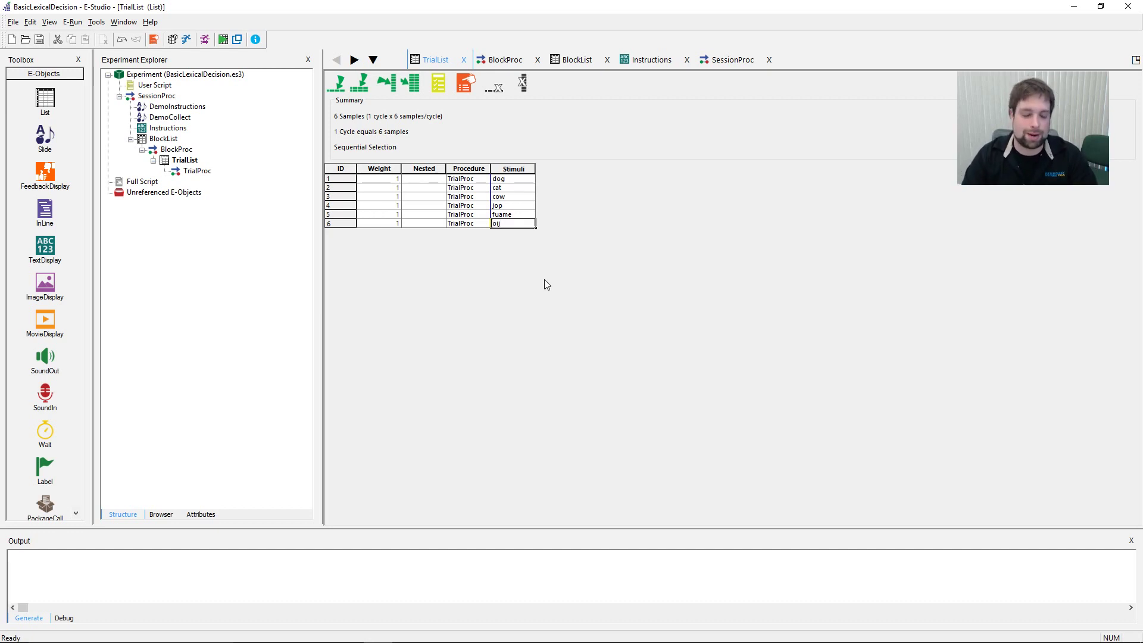
{"action": "left_click", "coordinate": [525, 181]}
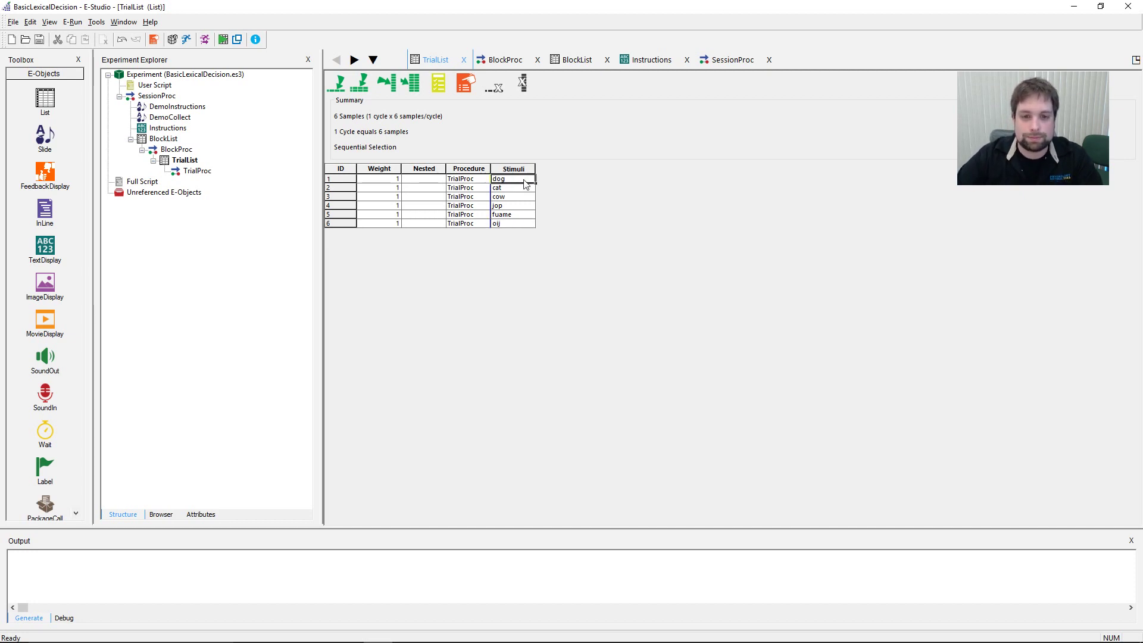
{"action": "left_click_drag", "start_coordinate": [525, 180], "coordinate": [532, 223]}
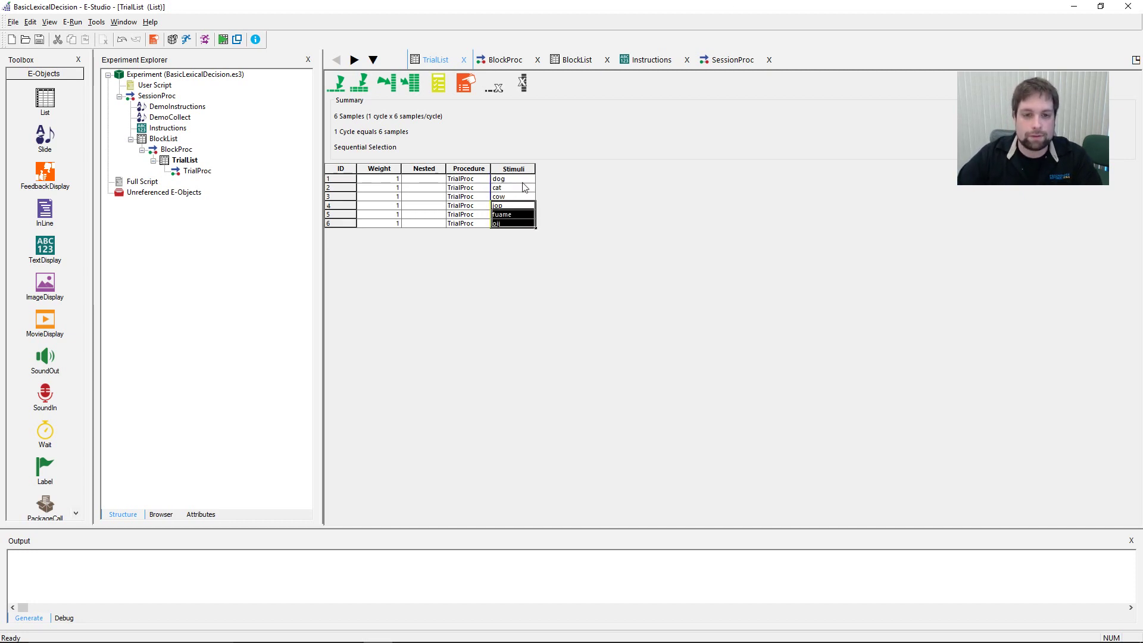
{"action": "left_click_drag", "start_coordinate": [524, 179], "coordinate": [530, 231]}
{"action": "left_click", "coordinate": [531, 198]}
{"action": "left_click", "coordinate": [524, 180]}
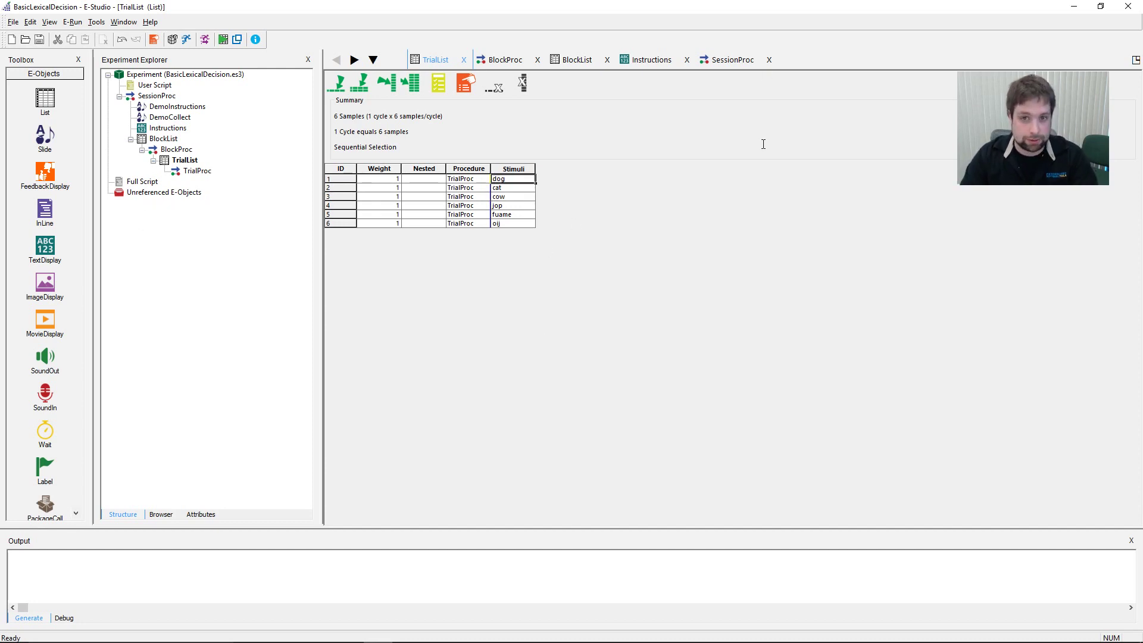
Step: Review which response keys the Instructions text assigns to words and non-words, and return to TrialList
{"action": "left_click", "coordinate": [652, 60]}
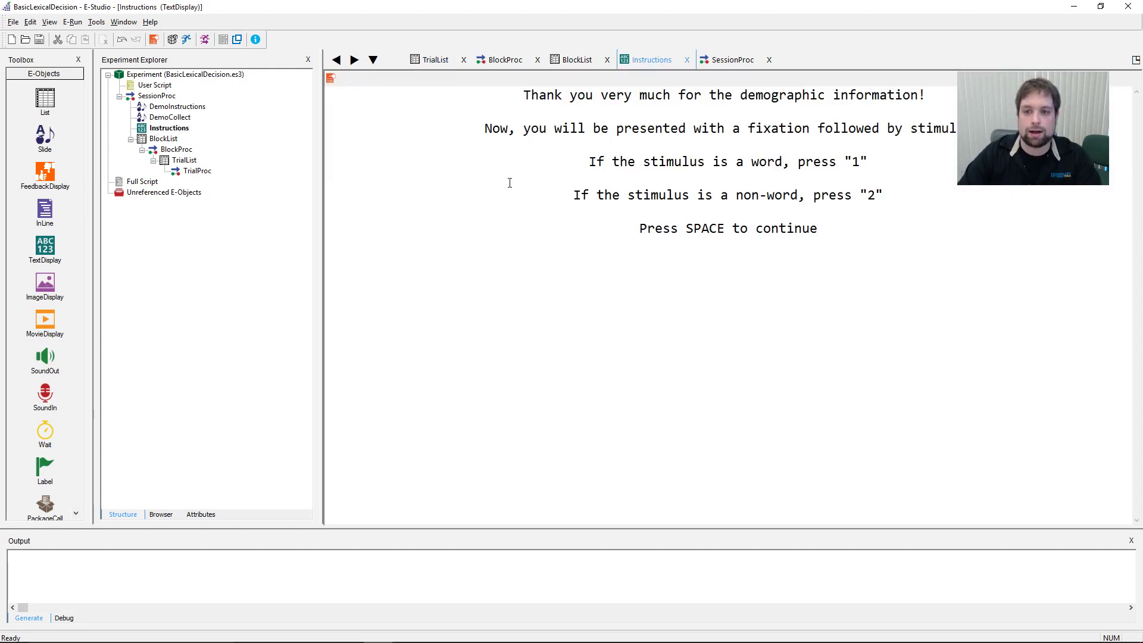
{"action": "left_click_drag", "start_coordinate": [589, 162], "coordinate": [902, 164]}
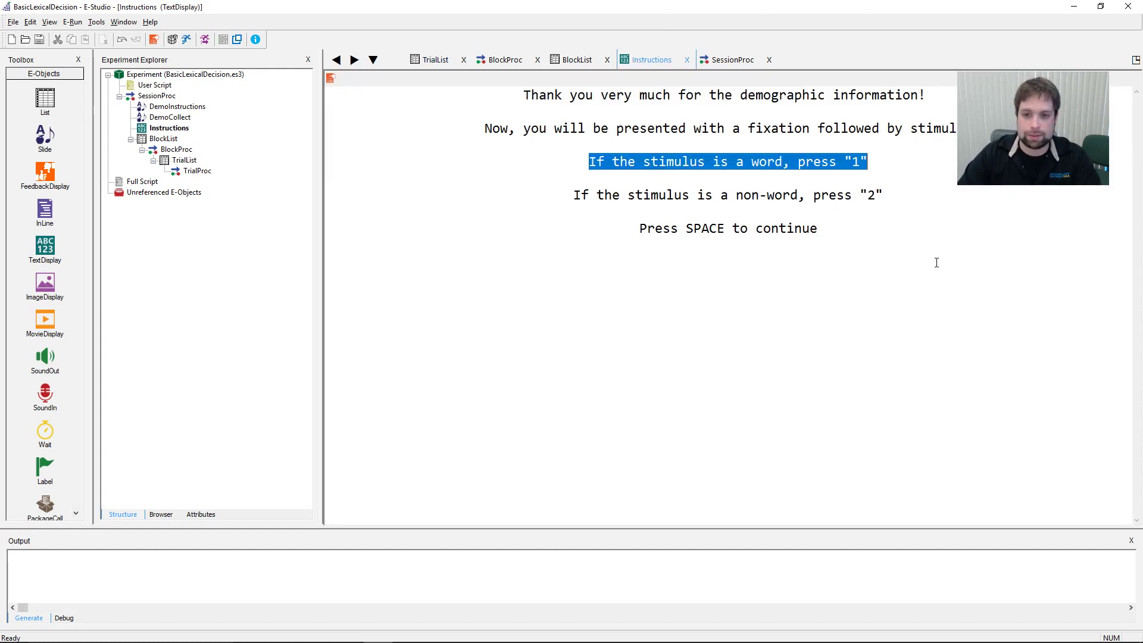
{"action": "left_click_drag", "start_coordinate": [585, 196], "coordinate": [980, 215]}
{"action": "left_click", "coordinate": [980, 214]}
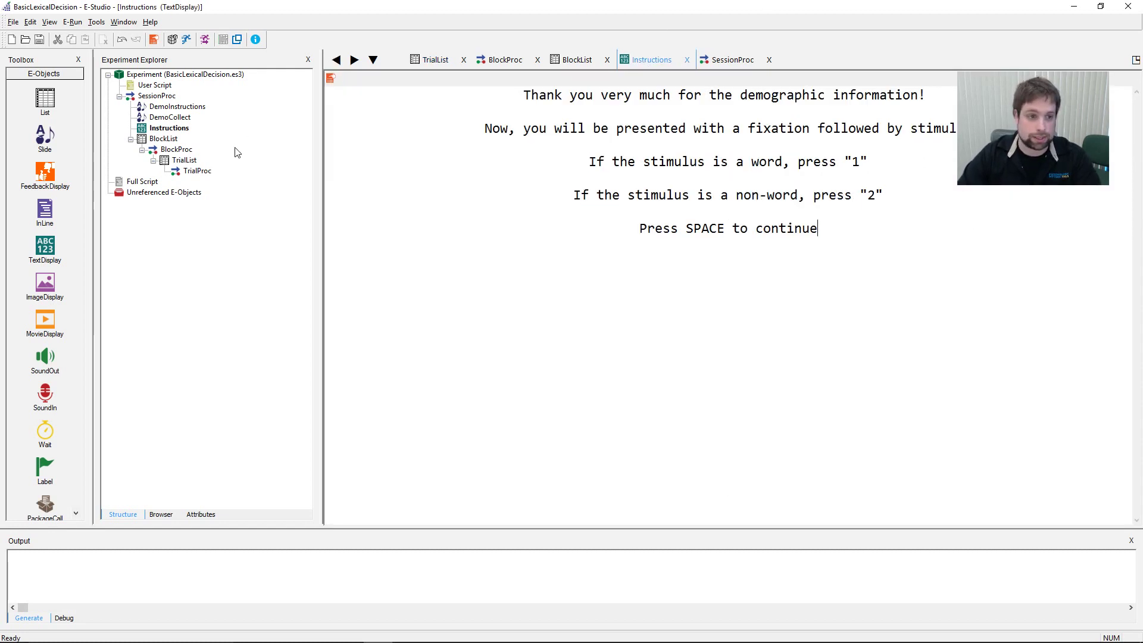
{"action": "left_click", "coordinate": [184, 160]}
{"action": "double_click", "coordinate": [184, 160]}
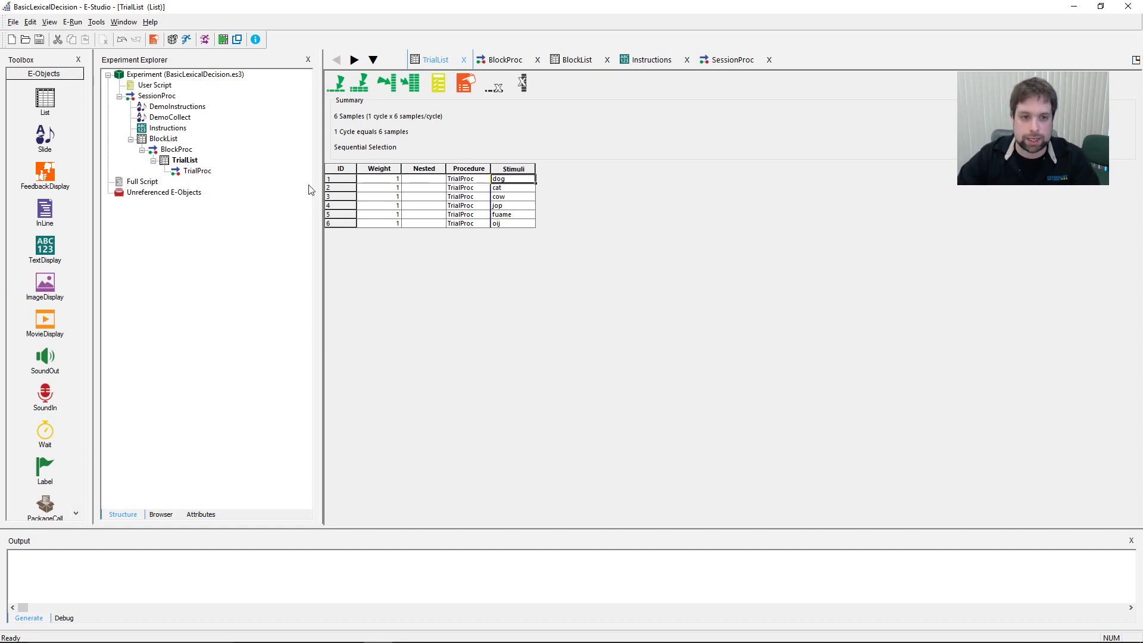
Step: Add an attribute named CorrectResponse to TrialList with the default value "?", and widen its column to fit the name
{"action": "left_click", "coordinate": [338, 181]}
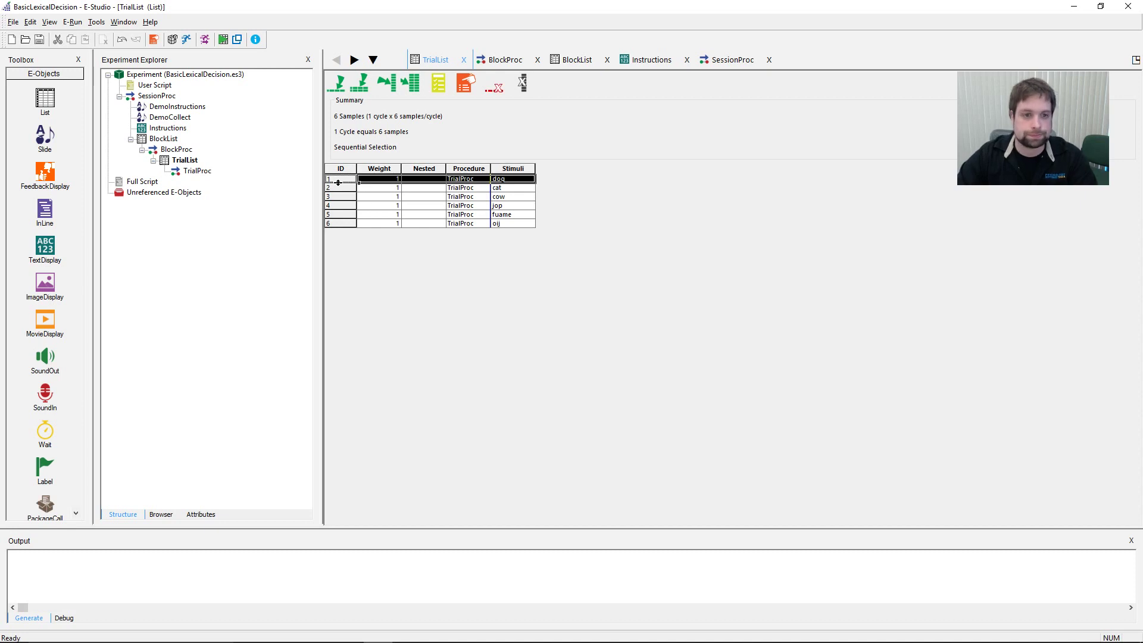
{"action": "left_click_drag", "start_coordinate": [339, 183], "coordinate": [339, 184]}
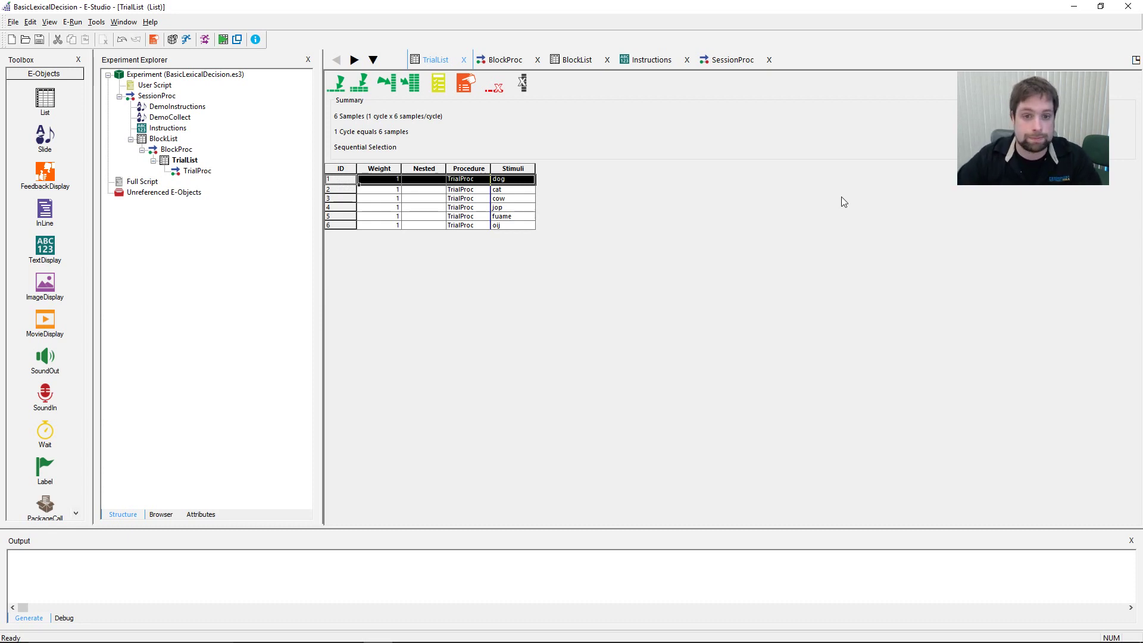
{"action": "left_click", "coordinate": [518, 178]}
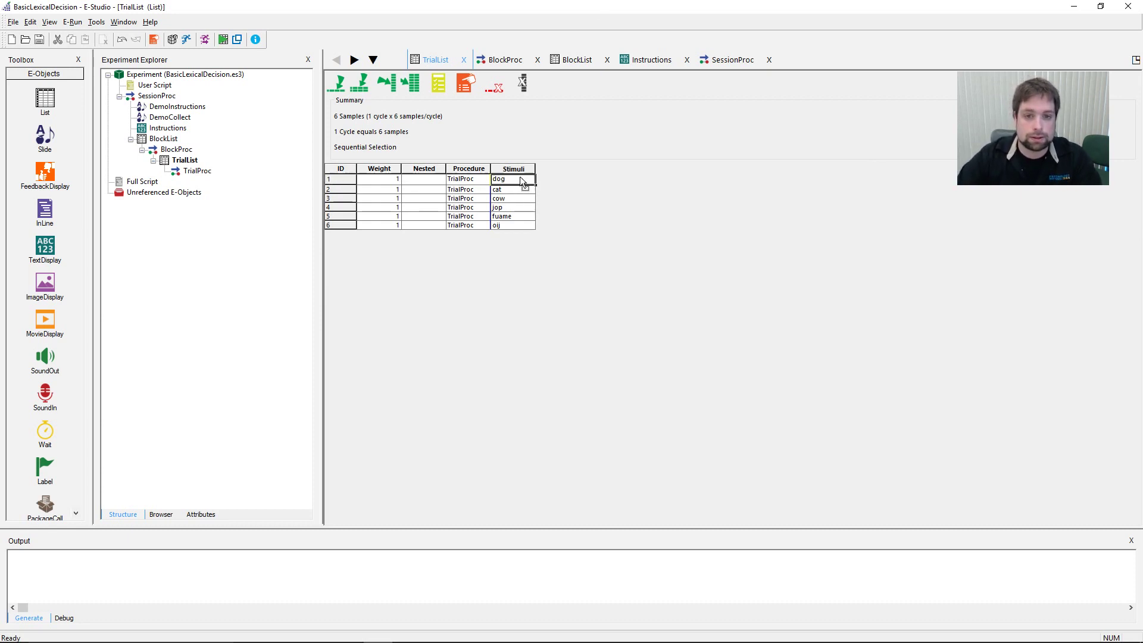
{"action": "left_click", "coordinate": [396, 85]}
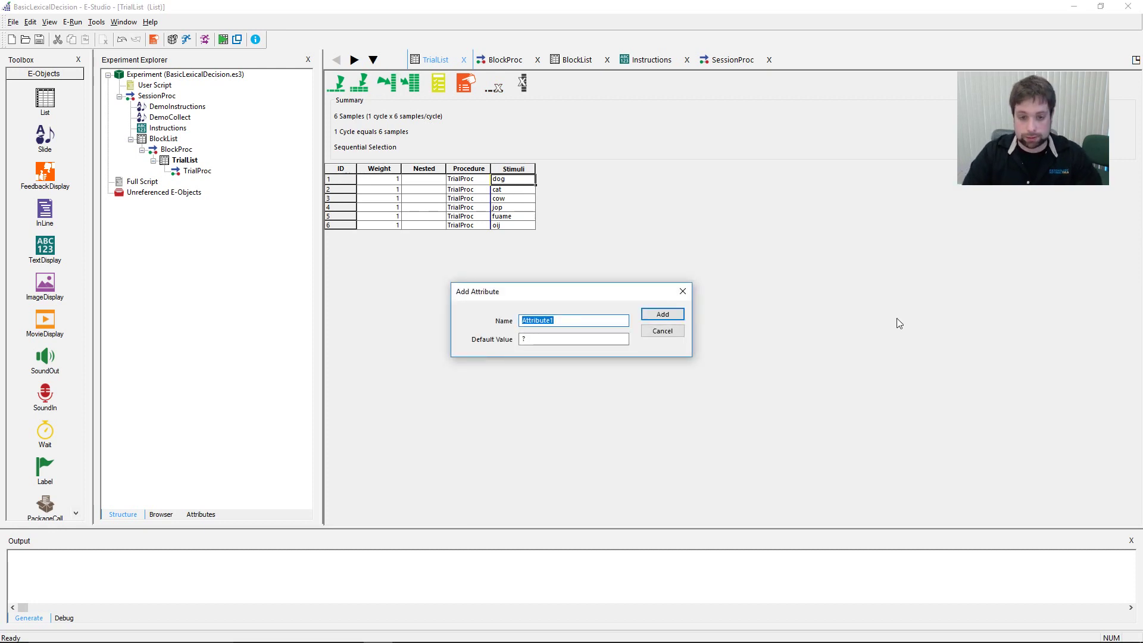
{"action": "type", "text": "CorrectResp"}
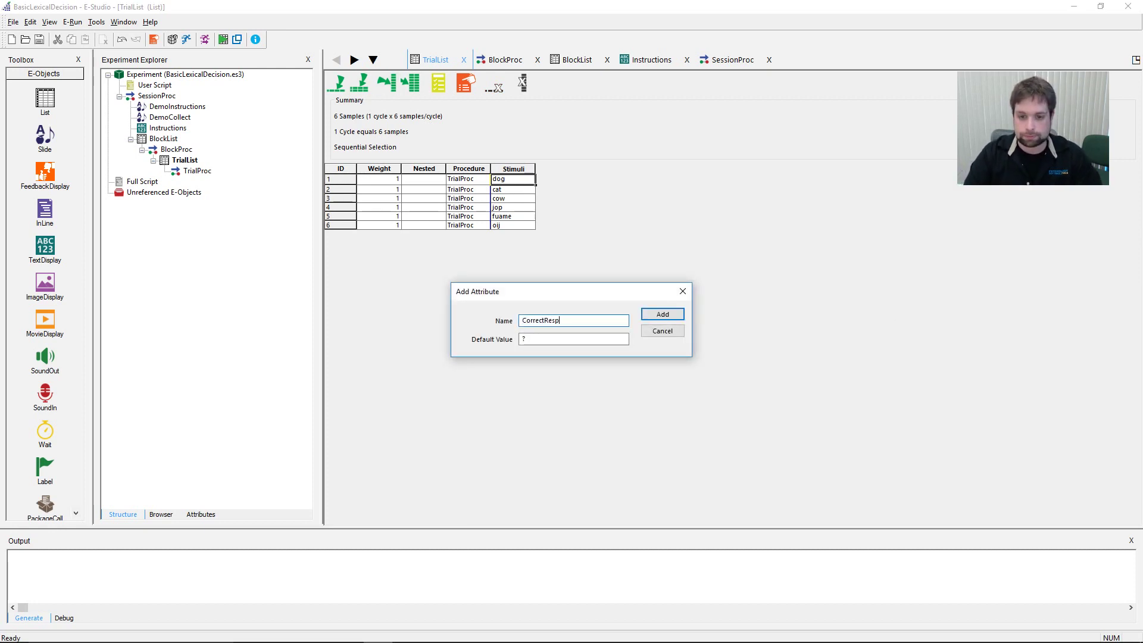
{"action": "type", "text": "onse"}
{"action": "key", "text": "Return"}
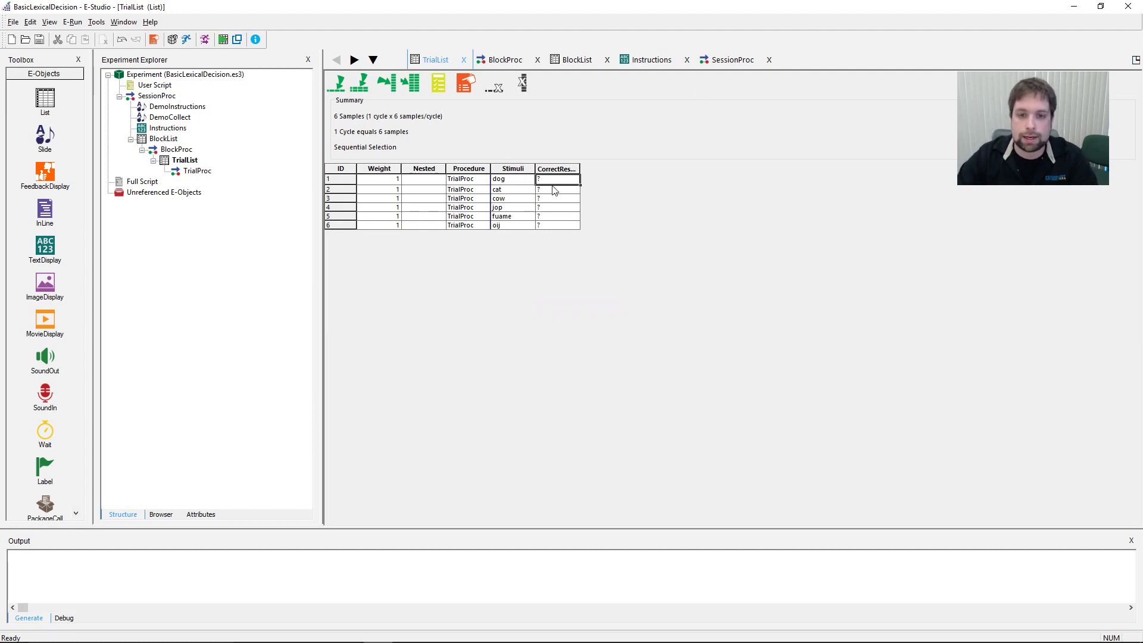
{"action": "double_click", "coordinate": [579, 169]}
Step: Enter 1 as the CorrectResponse value for the words dog, cat and cow in rows 1 to 3
{"action": "left_click", "coordinate": [498, 182]}
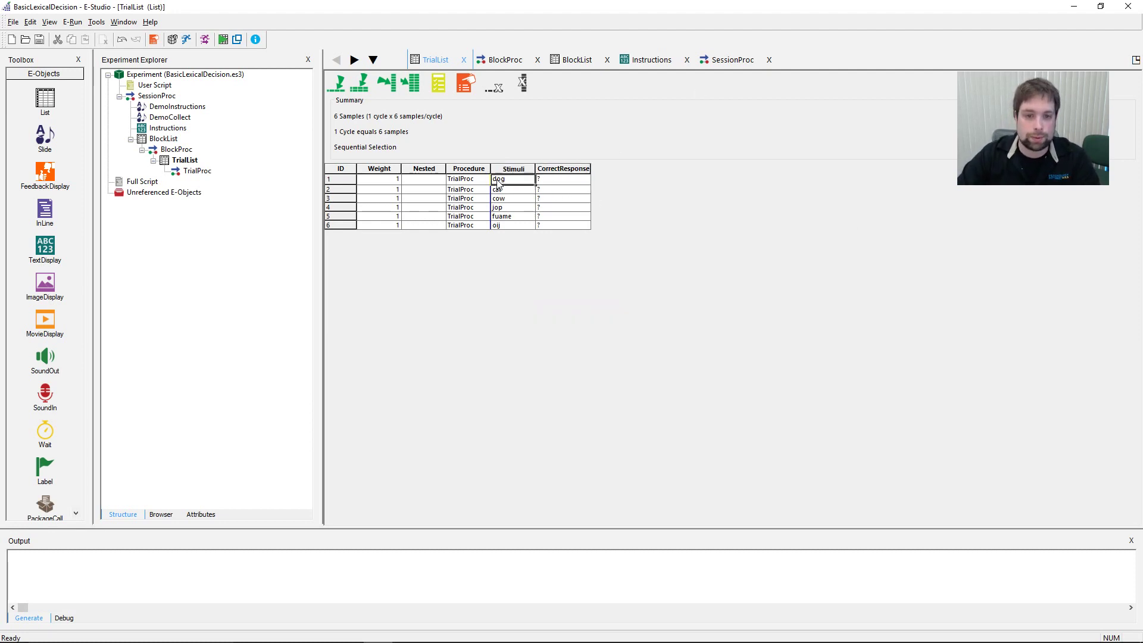
{"action": "left_click", "coordinate": [557, 182]}
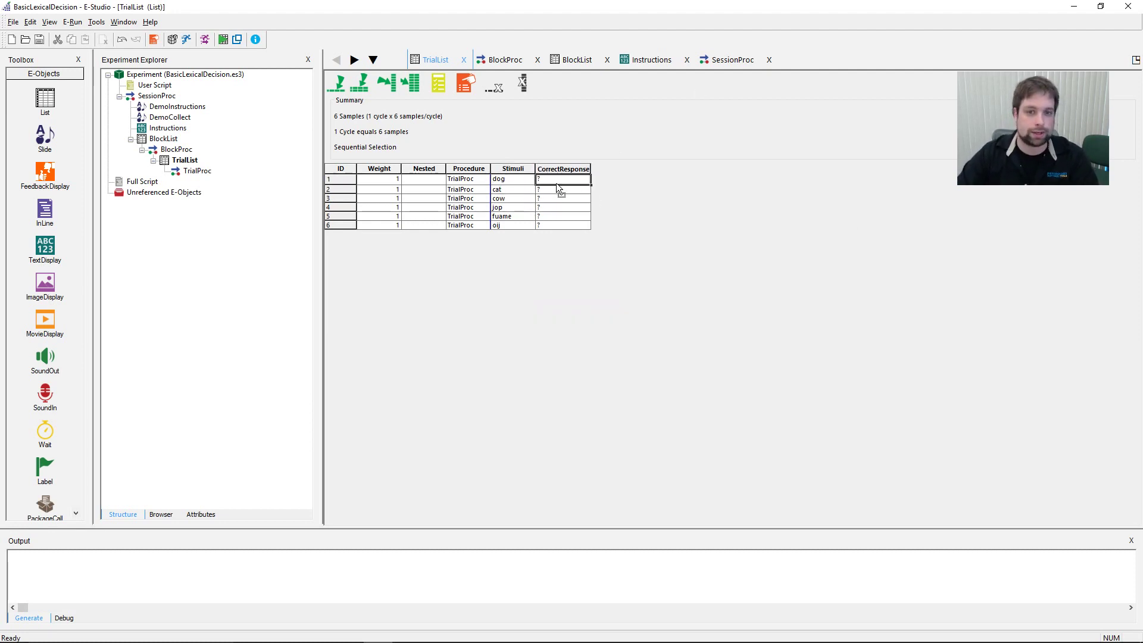
{"action": "left_click_drag", "start_coordinate": [557, 182], "coordinate": [531, 181]}
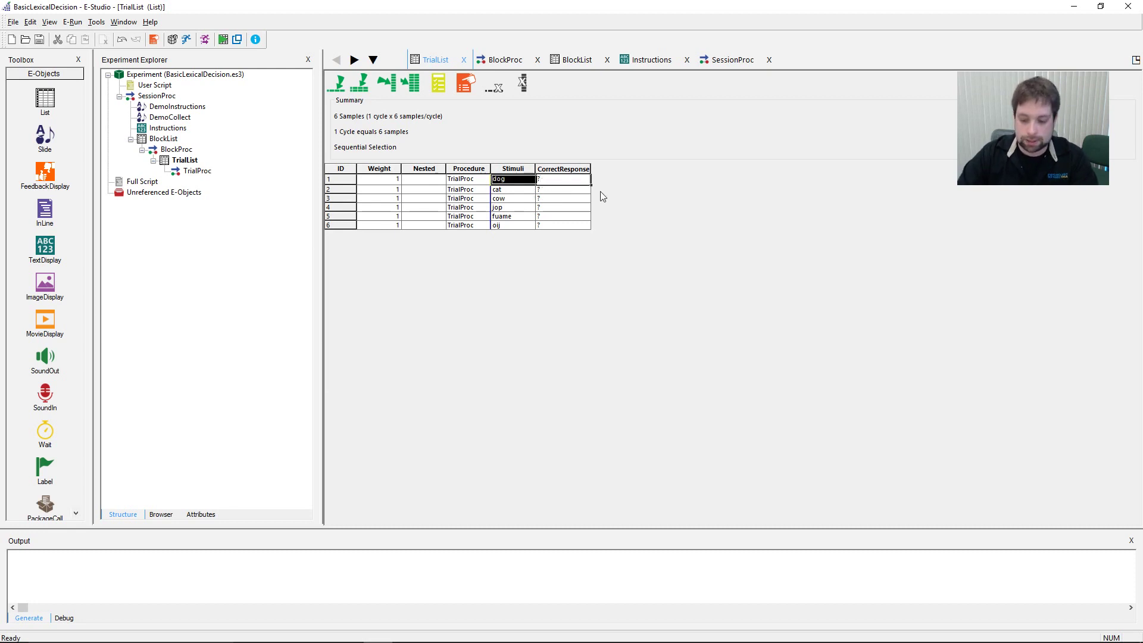
{"action": "type", "text": "1"}
{"action": "key", "text": "Return"}
{"action": "type", "text": "1"}
{"action": "key", "text": "Return"}
{"action": "type", "text": "1"}
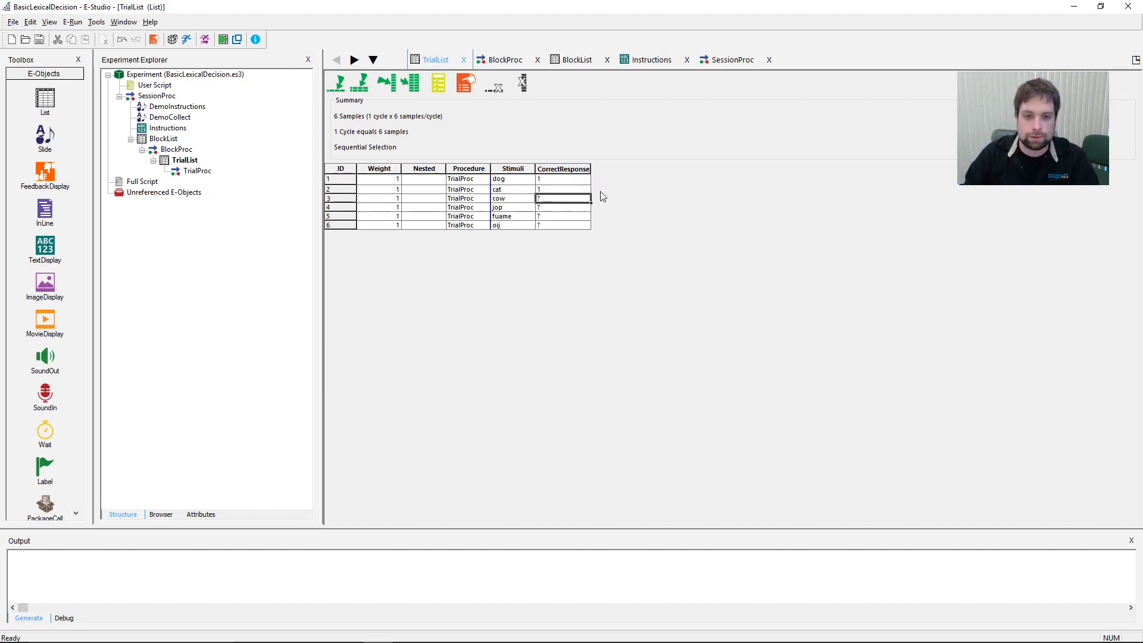
{"action": "key", "text": "Return"}
Step: Enter 2 as the CorrectResponse value for jop and fill it down to fuame and oij in rows 5 and 6
{"action": "type", "text": "2"}
{"action": "key", "text": "Return"}
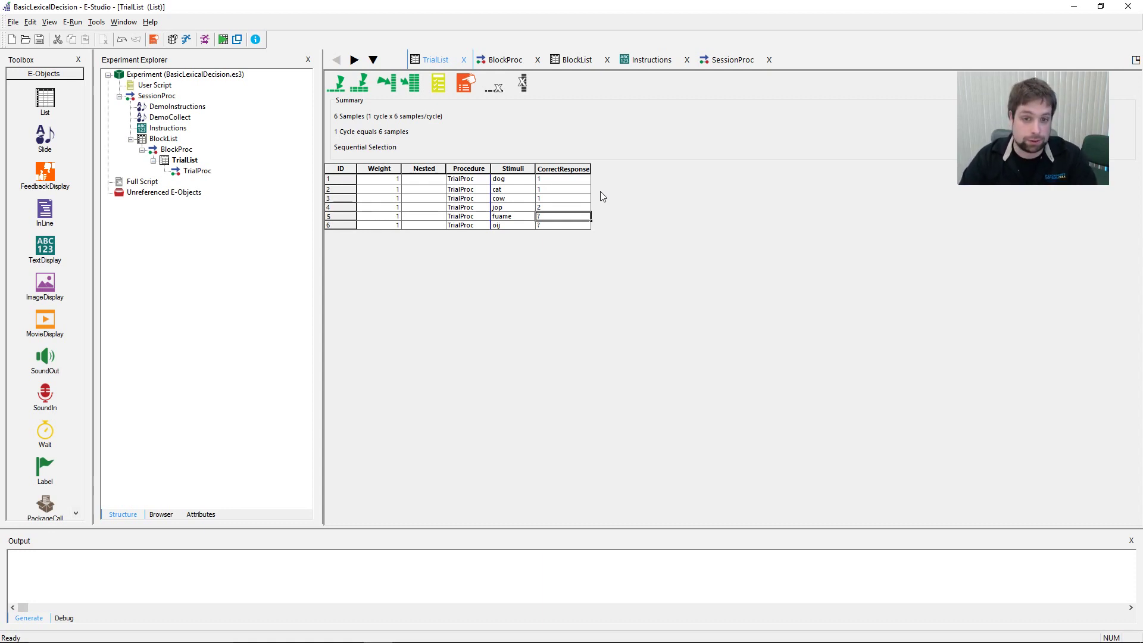
{"action": "key", "text": "Up"}
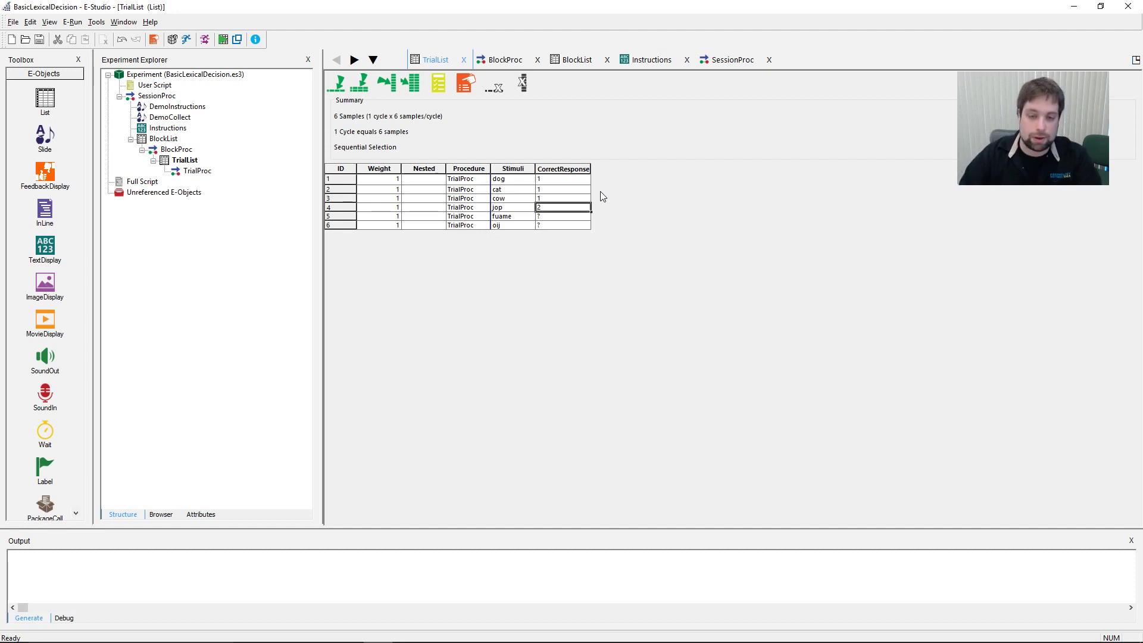
{"action": "type", "text": "k"}
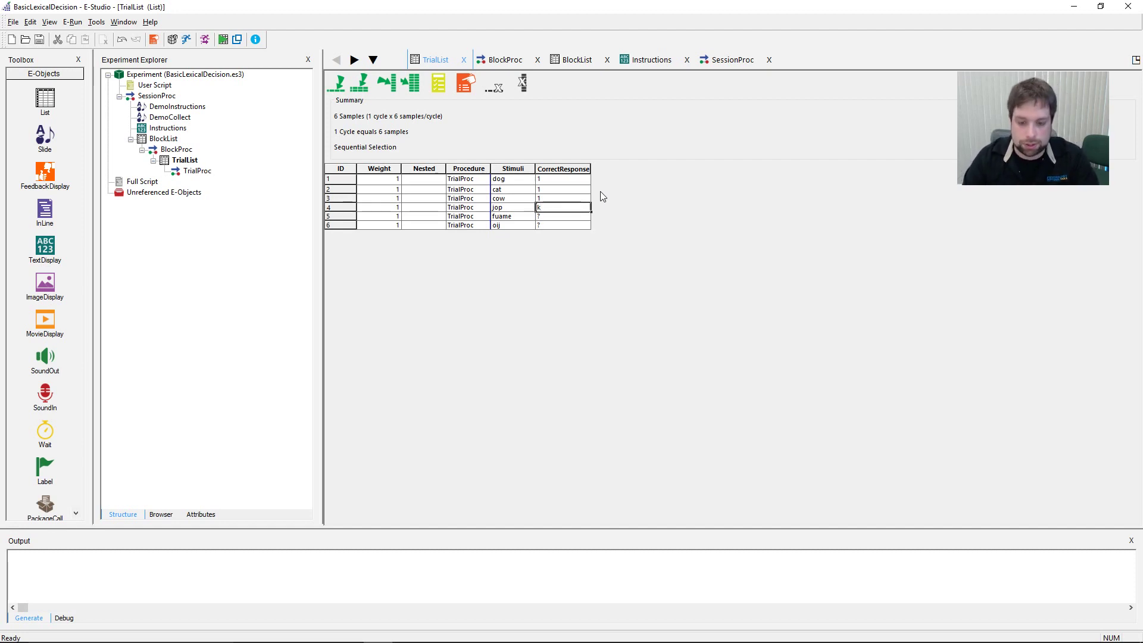
{"action": "key", "text": "BackSpace"}
{"action": "type", "text": "2"}
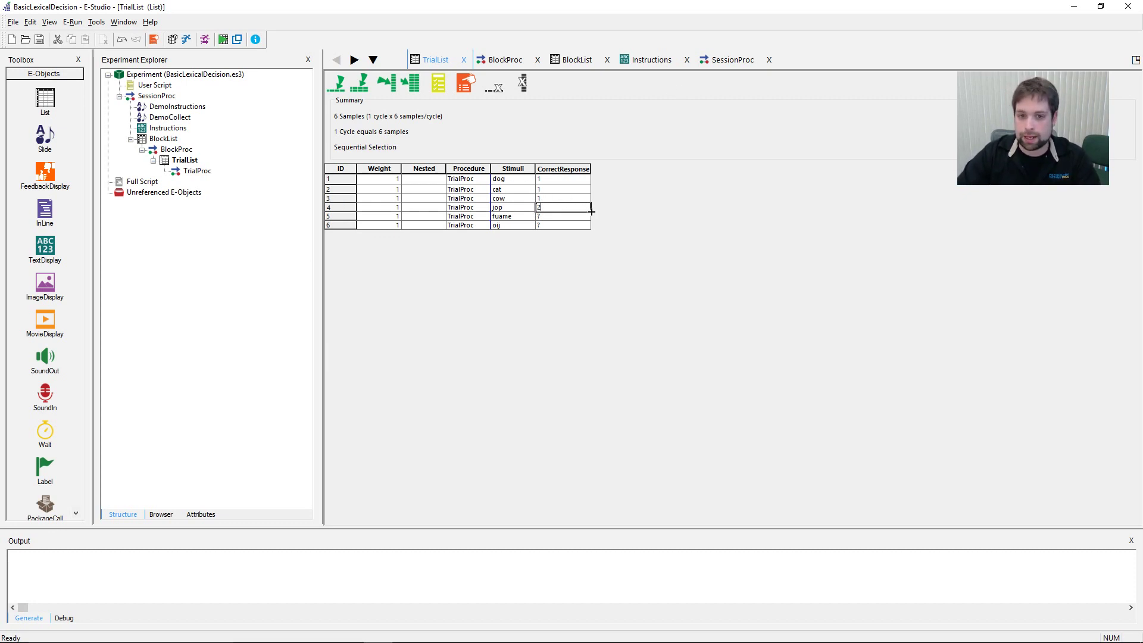
{"action": "left_click_drag", "start_coordinate": [591, 211], "coordinate": [586, 231]}
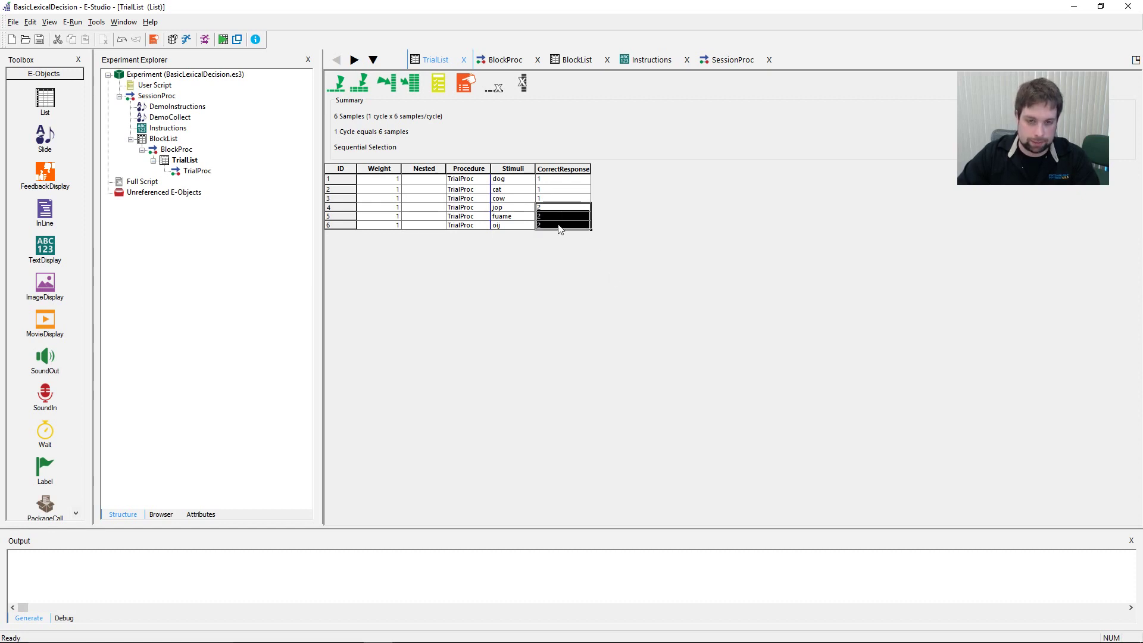
Step: Overwrite the CorrectResponse values in rows 4 to 6 with 1, and restore them to 2
{"action": "left_click", "coordinate": [578, 207]}
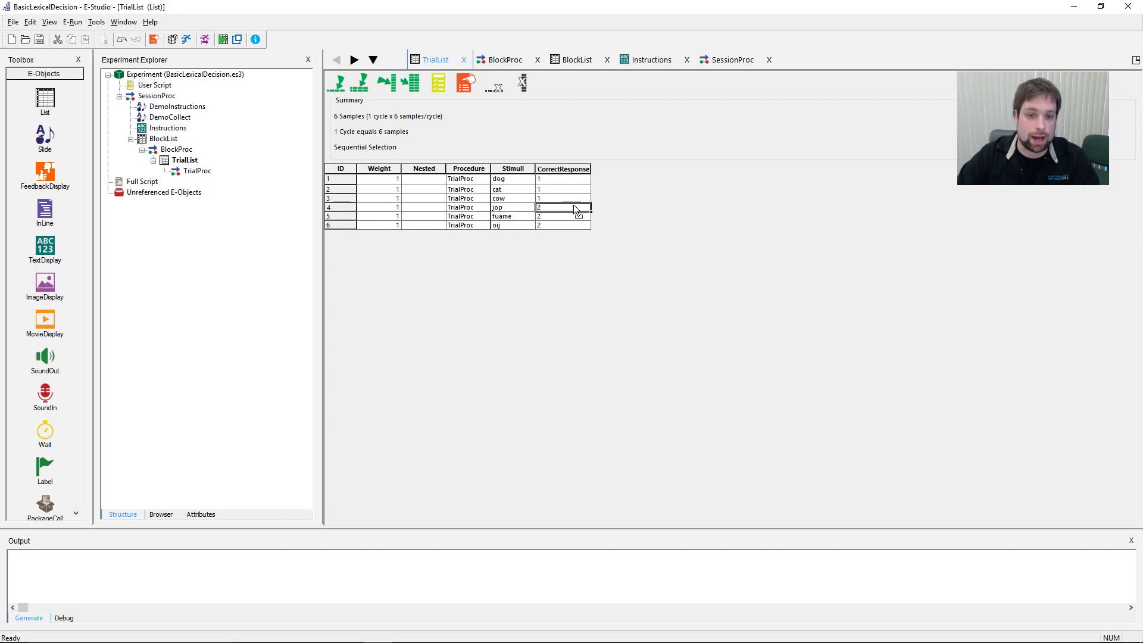
{"action": "left_click_drag", "start_coordinate": [571, 179], "coordinate": [570, 227]}
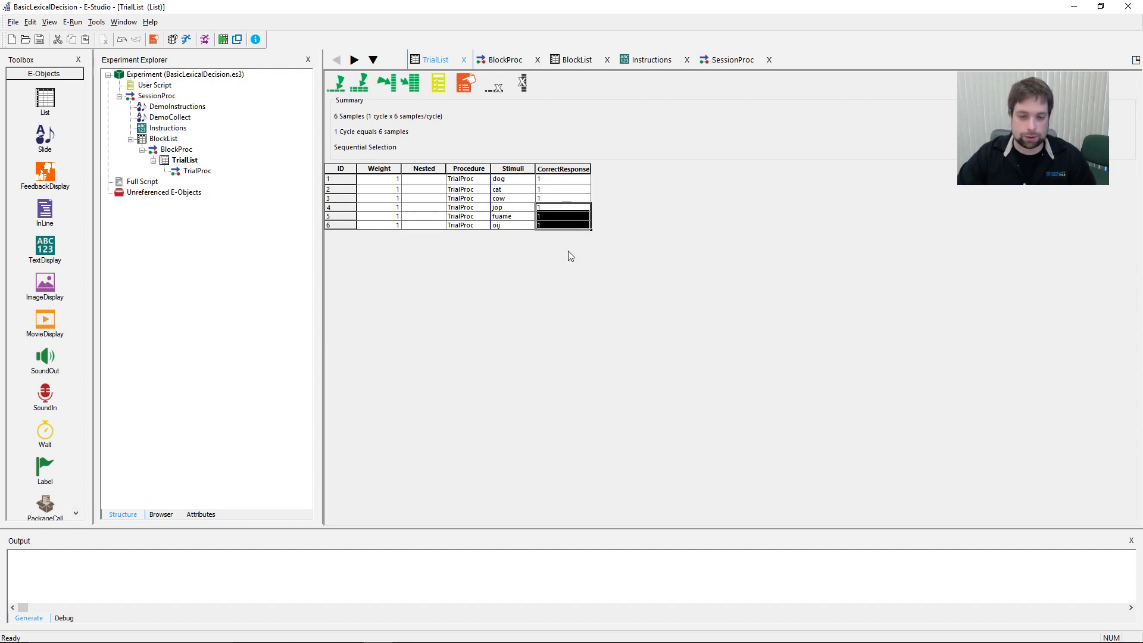
{"action": "type", "text": "2"}
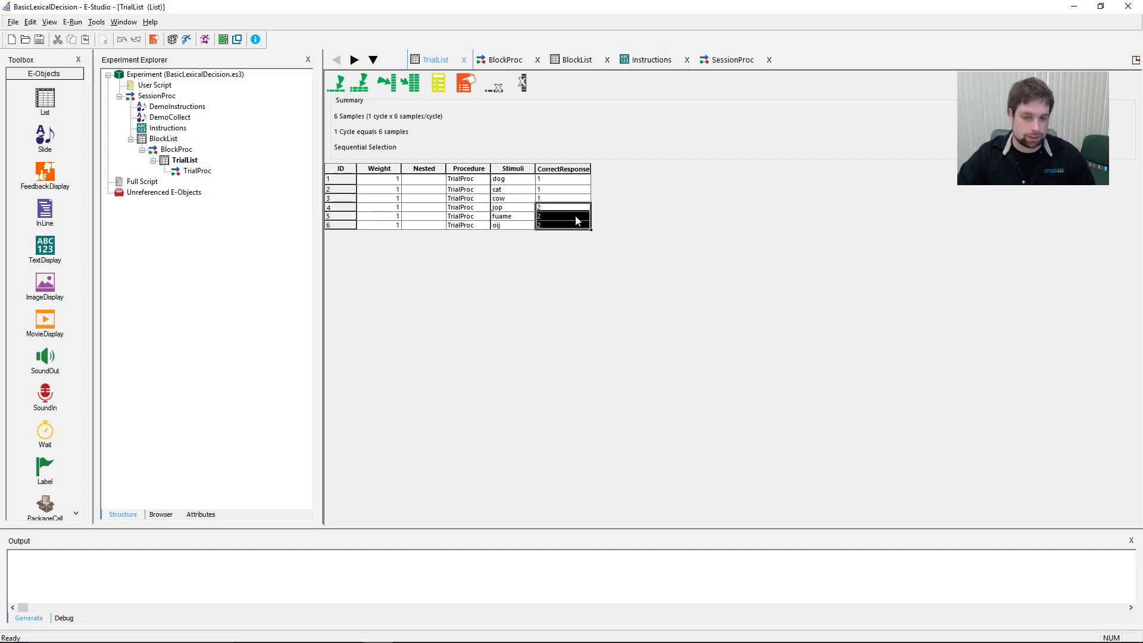
{"action": "key", "text": "Up"}
{"action": "key", "text": "Up"}
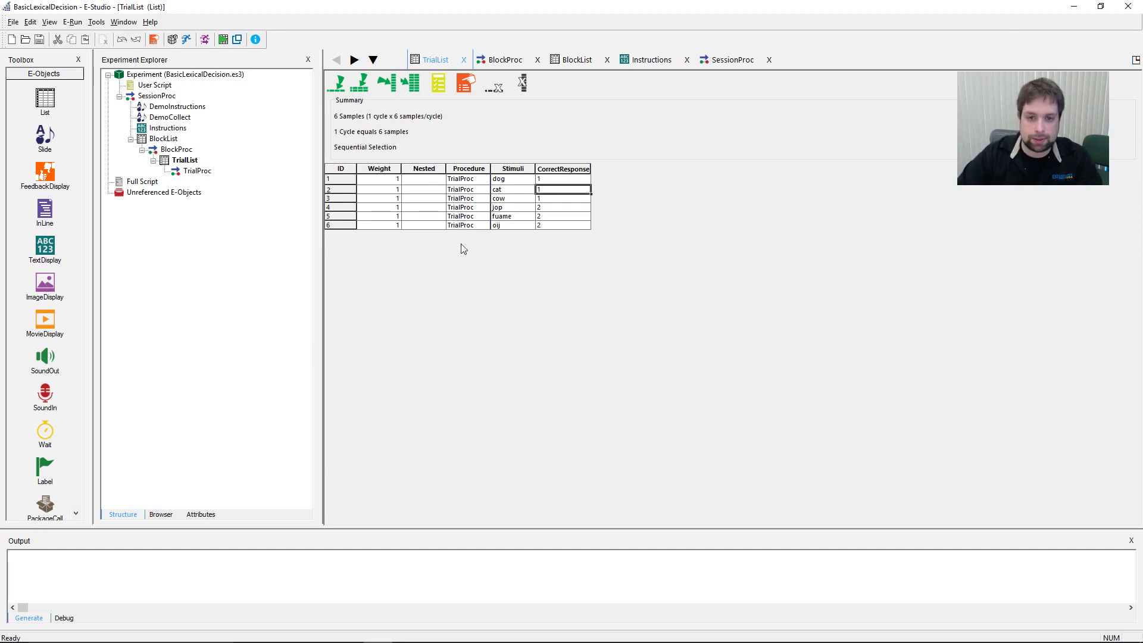
Step: Add an attribute named StimType to TrialList, keeping the default value "?"
{"action": "left_click", "coordinate": [571, 183]}
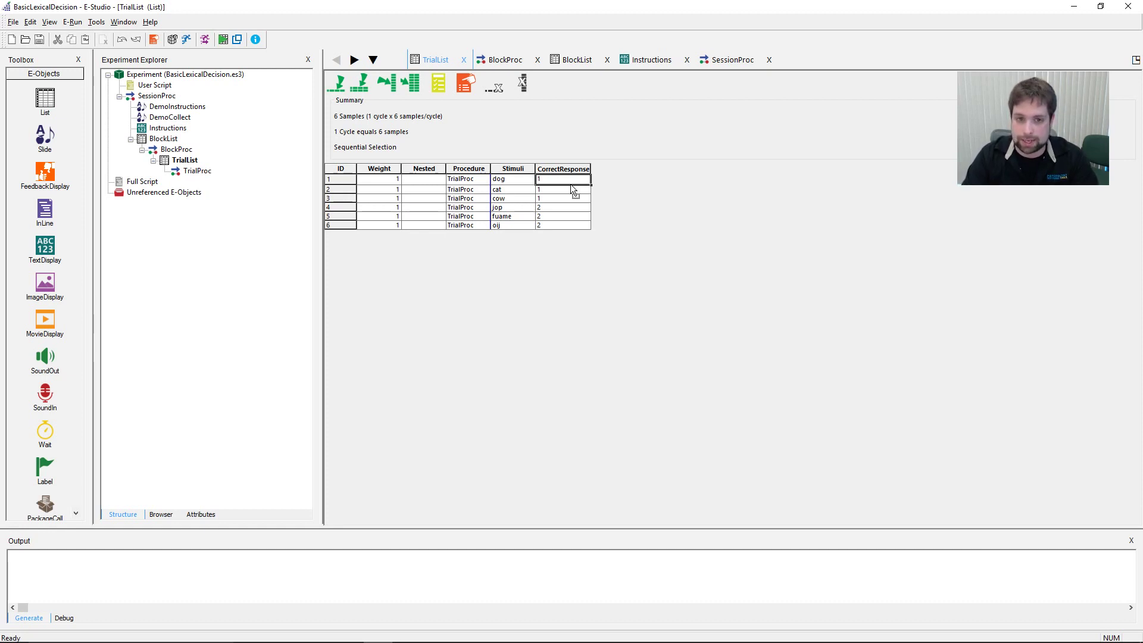
{"action": "left_click", "coordinate": [387, 84]}
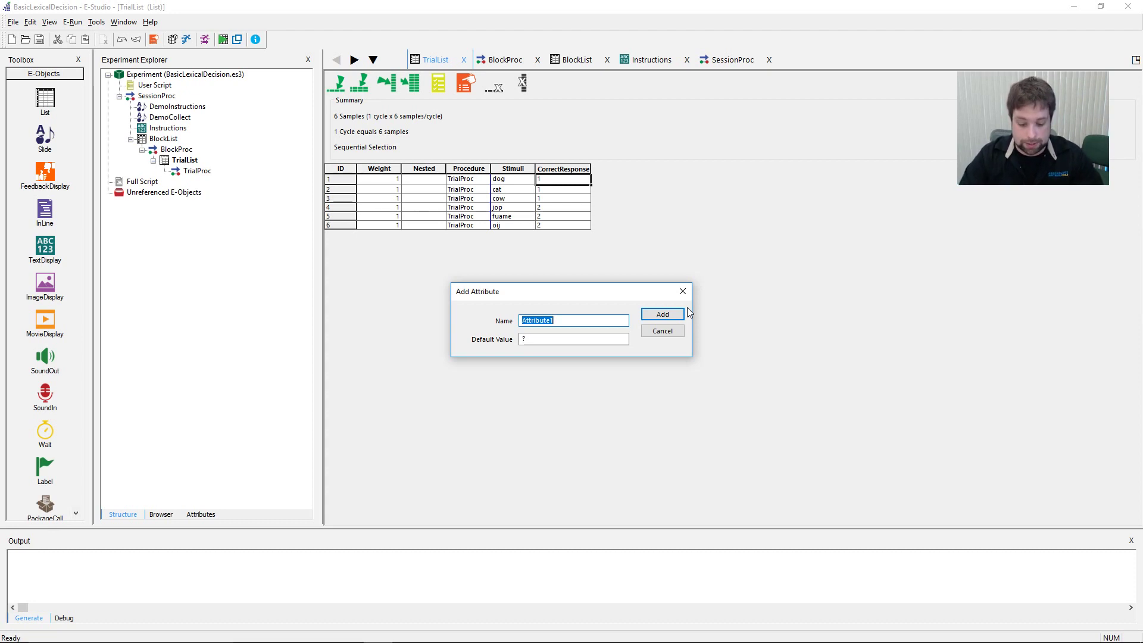
{"action": "type", "text": "StimType"}
{"action": "key", "text": "Return"}
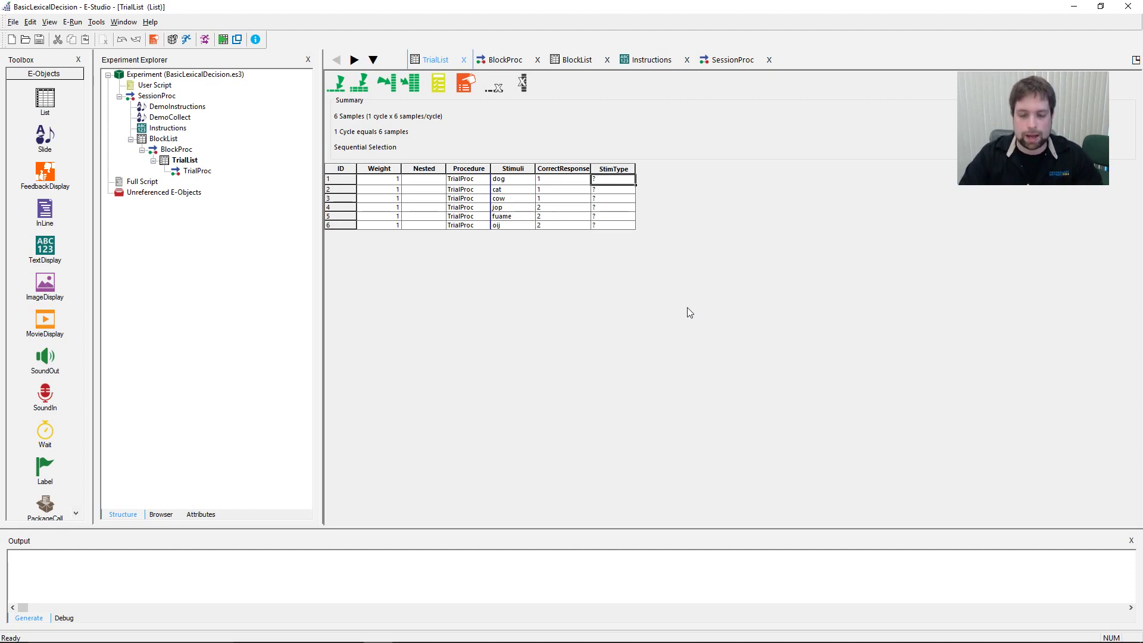
Step: Enter Word as the StimType value for dog and copy it to cat and cow in rows 2 and 3
{"action": "type", "text": "Word"}
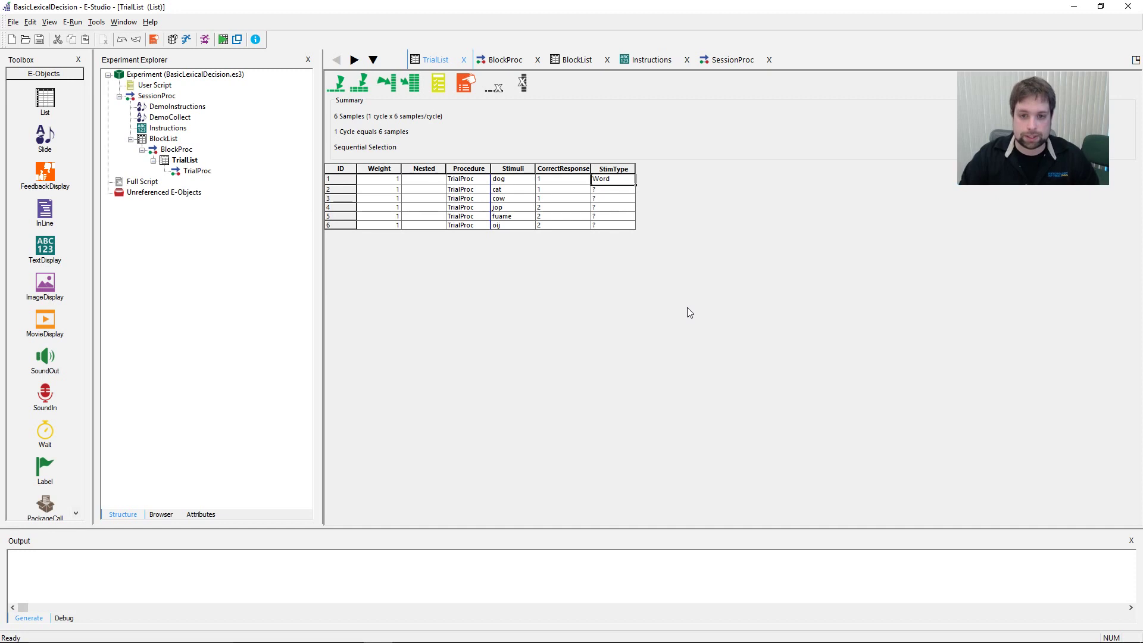
{"action": "key", "text": "Return"}
{"action": "key", "text": "ctrl+c"}
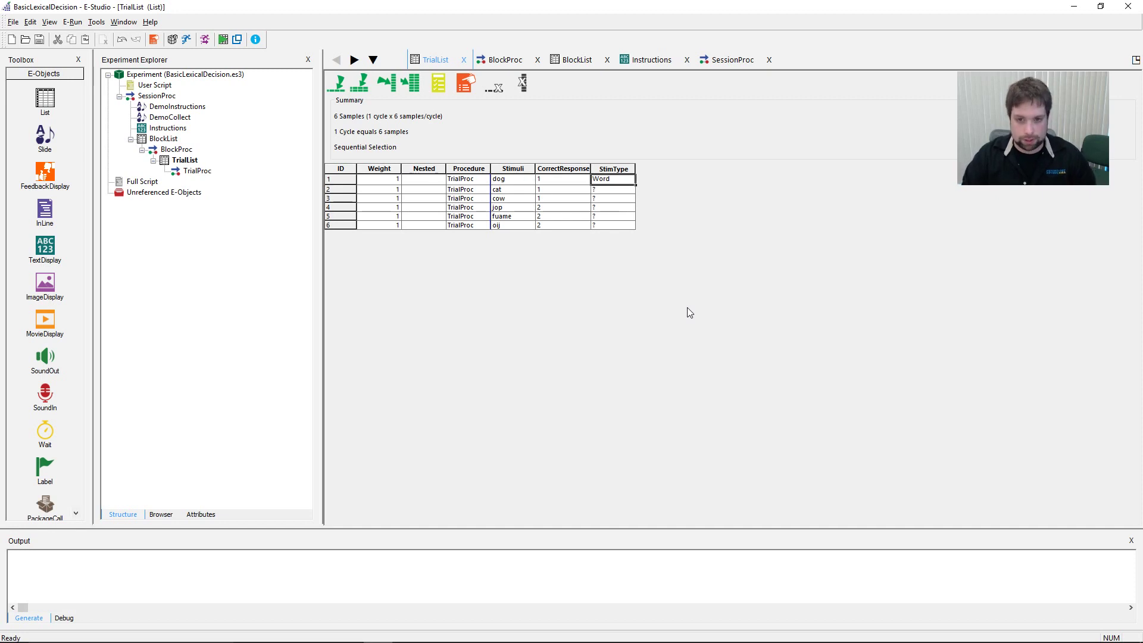
{"action": "key", "text": "Down"}
{"action": "key", "text": "ctrl+v"}
{"action": "key", "text": "Down"}
{"action": "key", "text": "ctrl+v"}
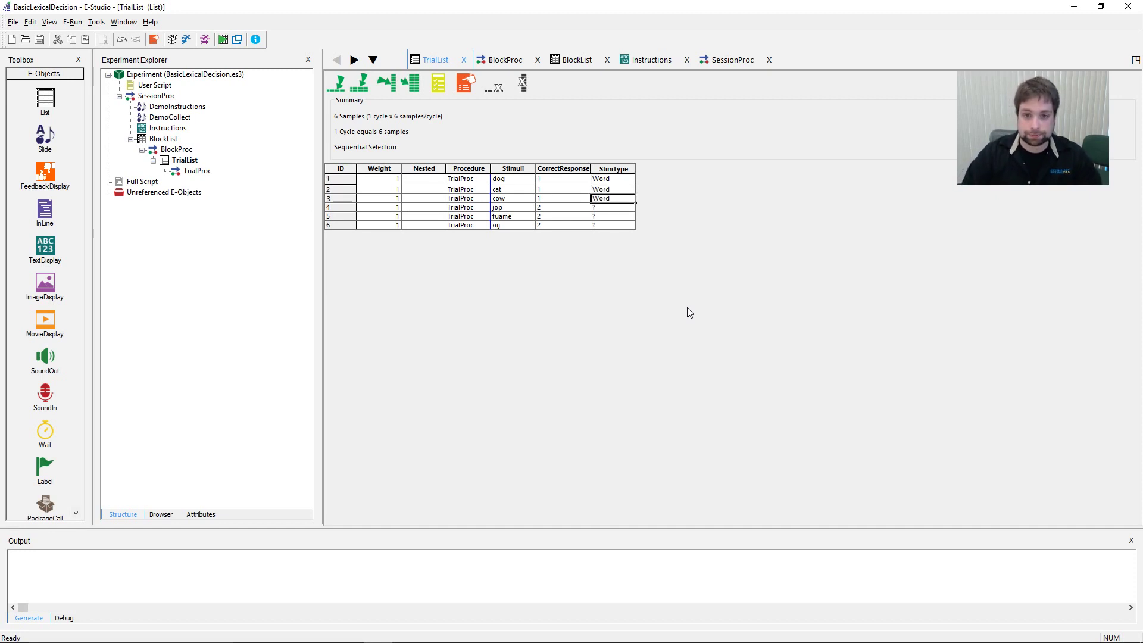
Step: Set the StimType of the jop, fuame and oij rows in TrialList to NonWord
{"action": "key", "text": "Down"}
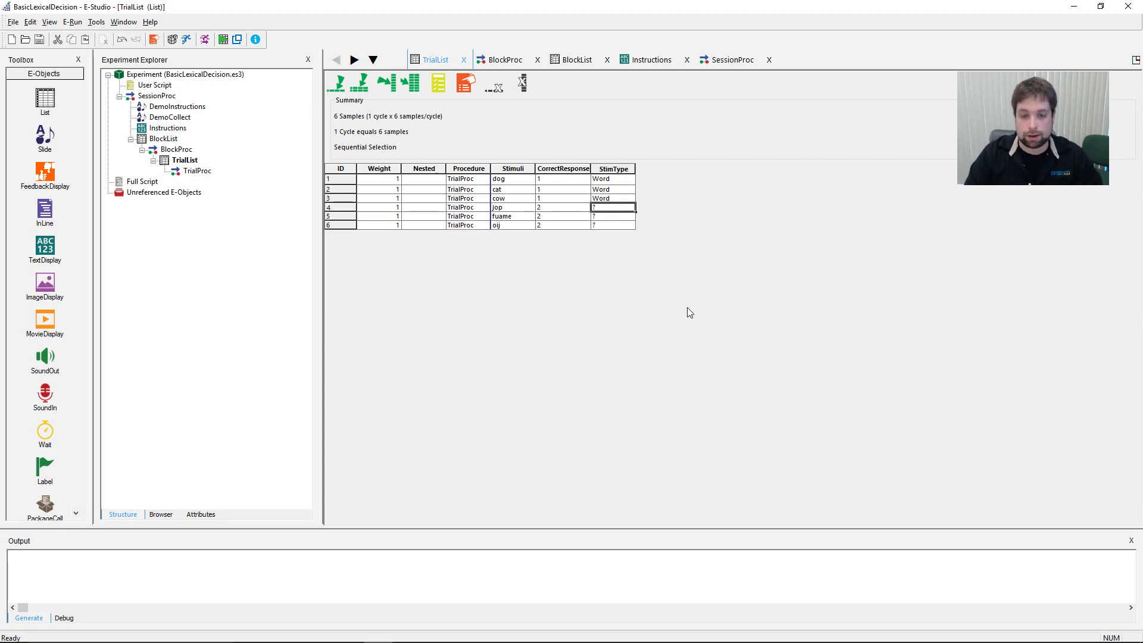
{"action": "type", "text": "NonWord"}
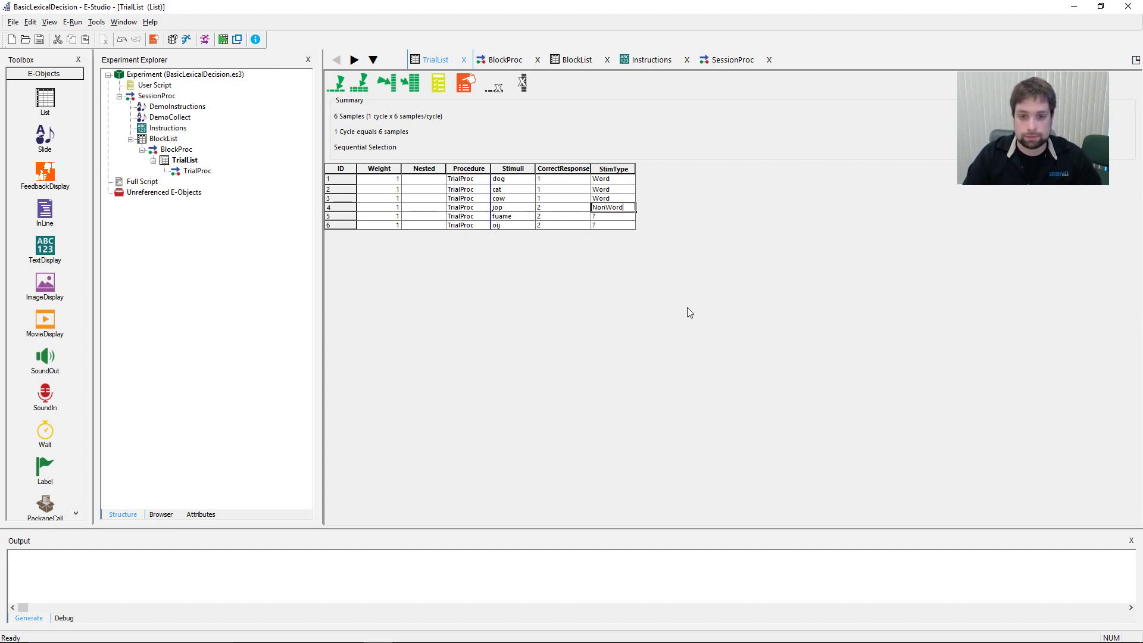
{"action": "key", "text": "Down"}
{"action": "key", "text": "Up"}
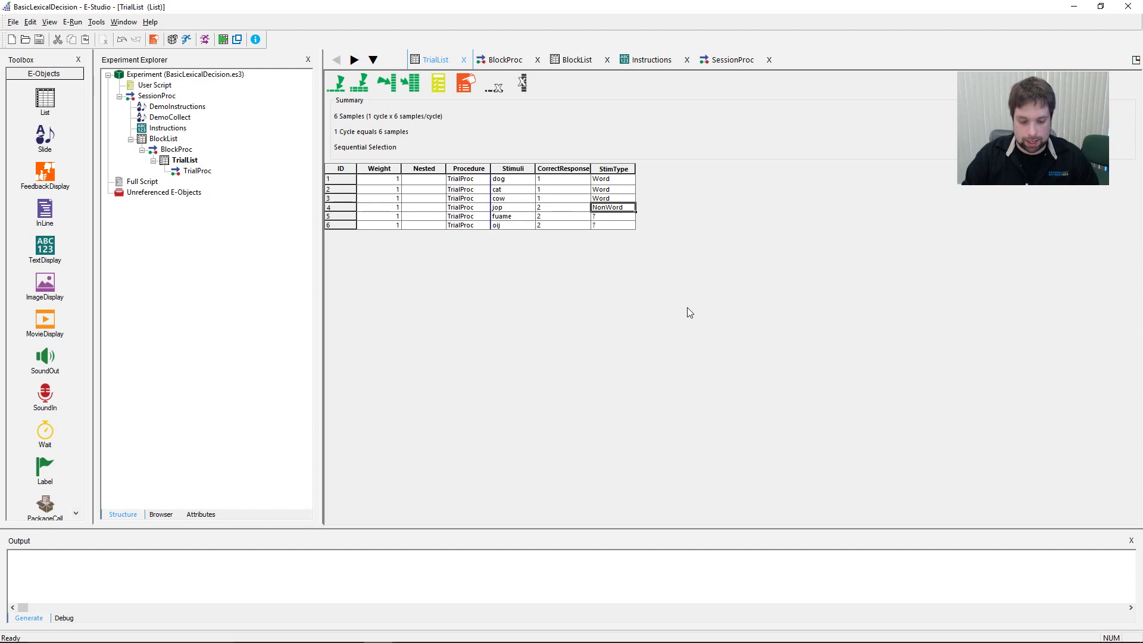
{"action": "key", "text": "ctrl+c"}
{"action": "key", "text": "Down"}
{"action": "key", "text": "ctrl+v"}
{"action": "key", "text": "Down"}
{"action": "key", "text": "ctrl+v"}
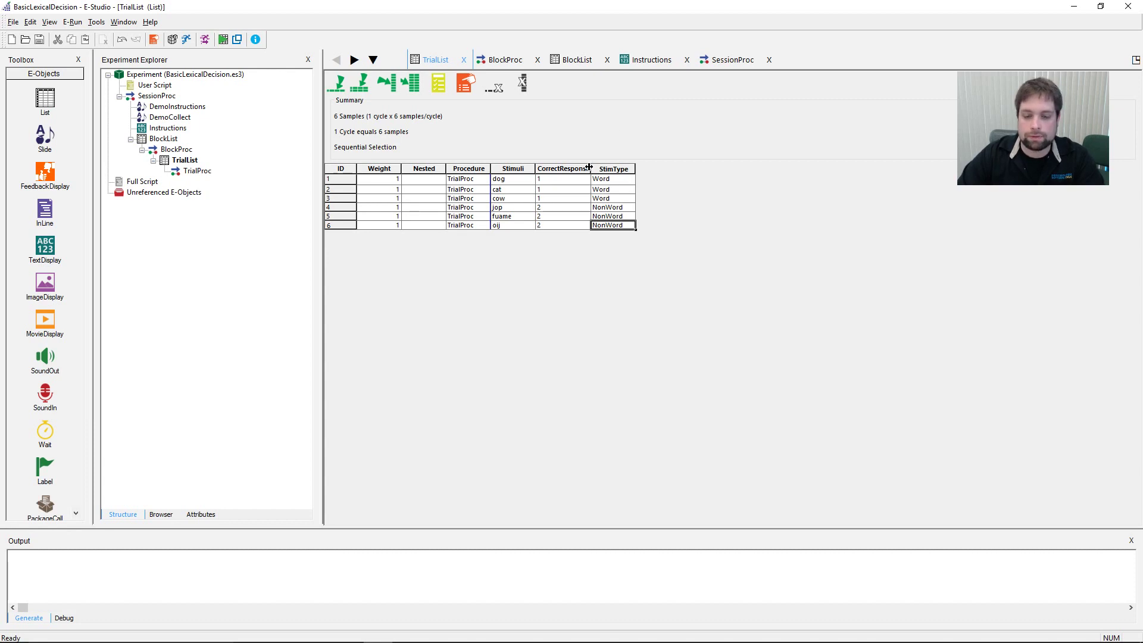
Step: Review the Stimuli, CorrectResponse and StimType columns and the selection order in the TrialList summary
{"action": "left_click_drag", "start_coordinate": [516, 182], "coordinate": [603, 231]}
{"action": "left_click", "coordinate": [614, 201]}
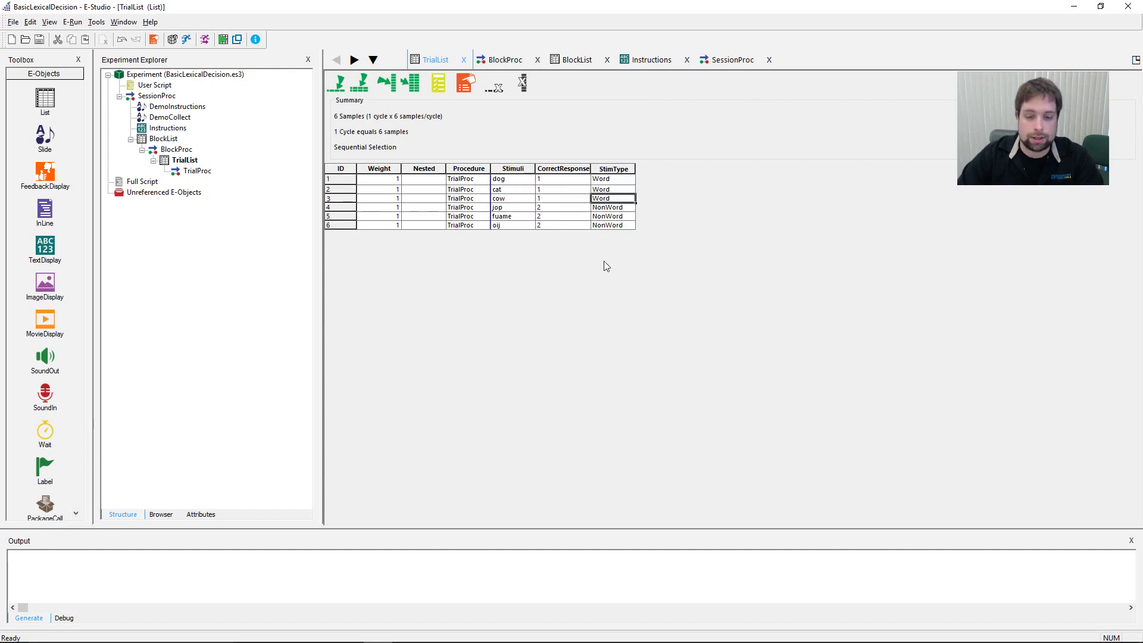
{"action": "left_click_drag", "start_coordinate": [509, 170], "coordinate": [563, 169]}
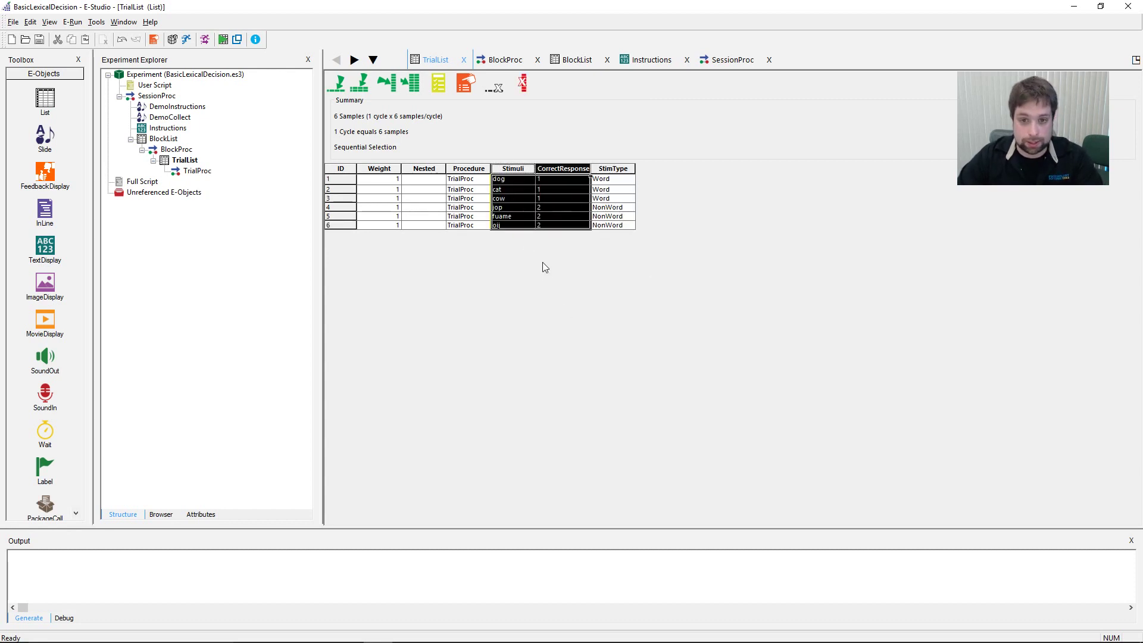
{"action": "left_click", "coordinate": [613, 169]}
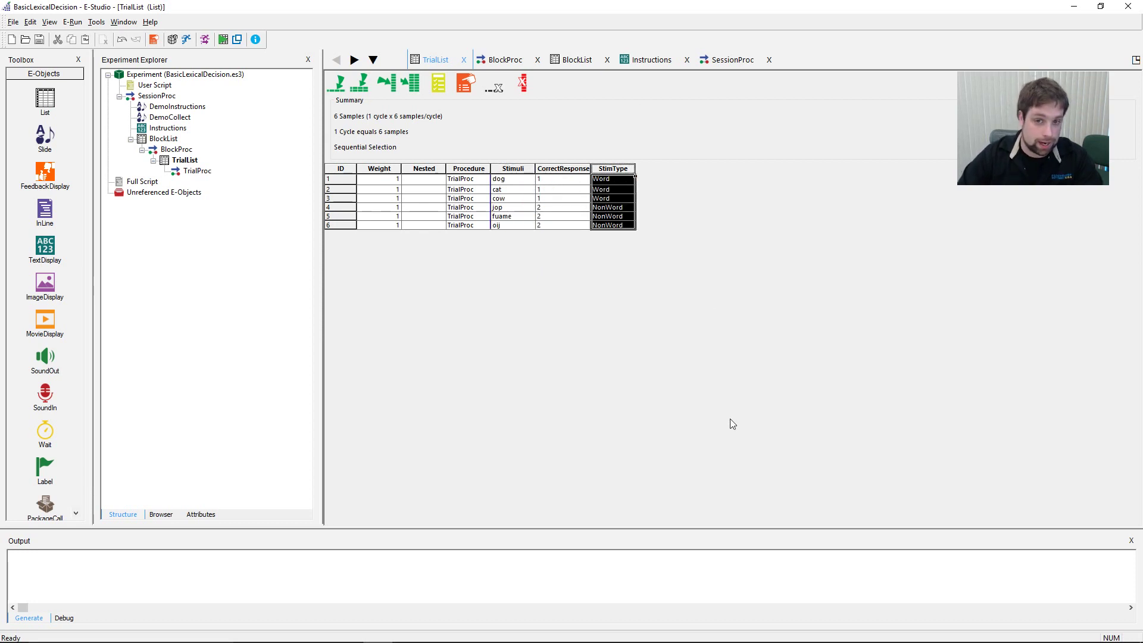
{"action": "left_click", "coordinate": [629, 246]}
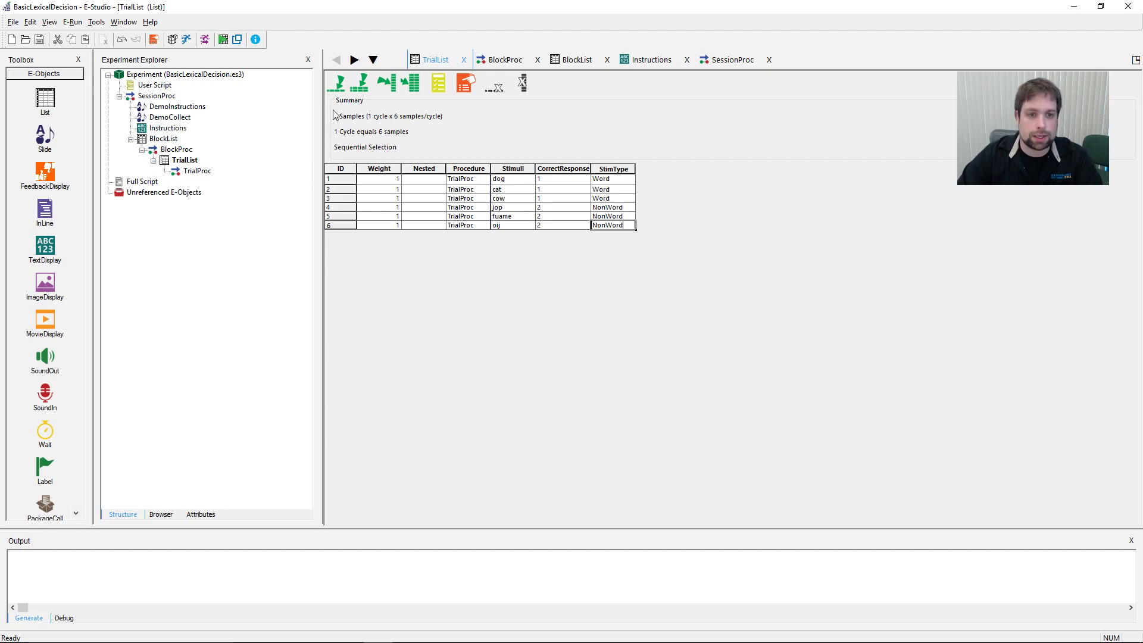
{"action": "left_click_drag", "start_coordinate": [334, 147], "coordinate": [398, 148]}
{"action": "left_click", "coordinate": [409, 151]}
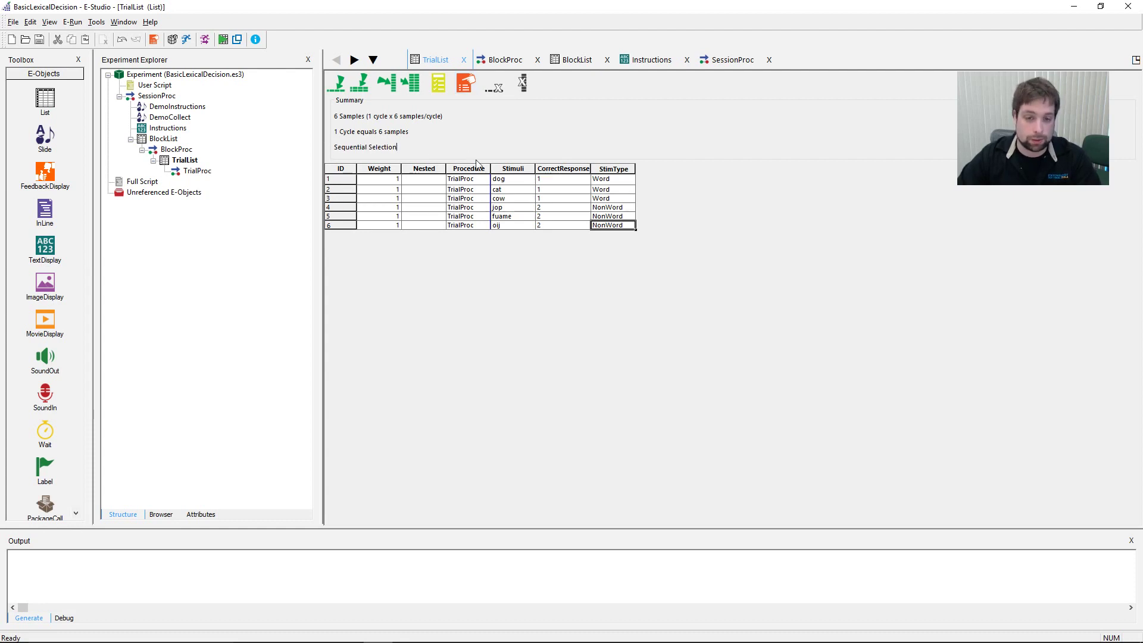
Step: Set the selection order of TrialList to Random in its properties and confirm
{"action": "left_click", "coordinate": [468, 85]}
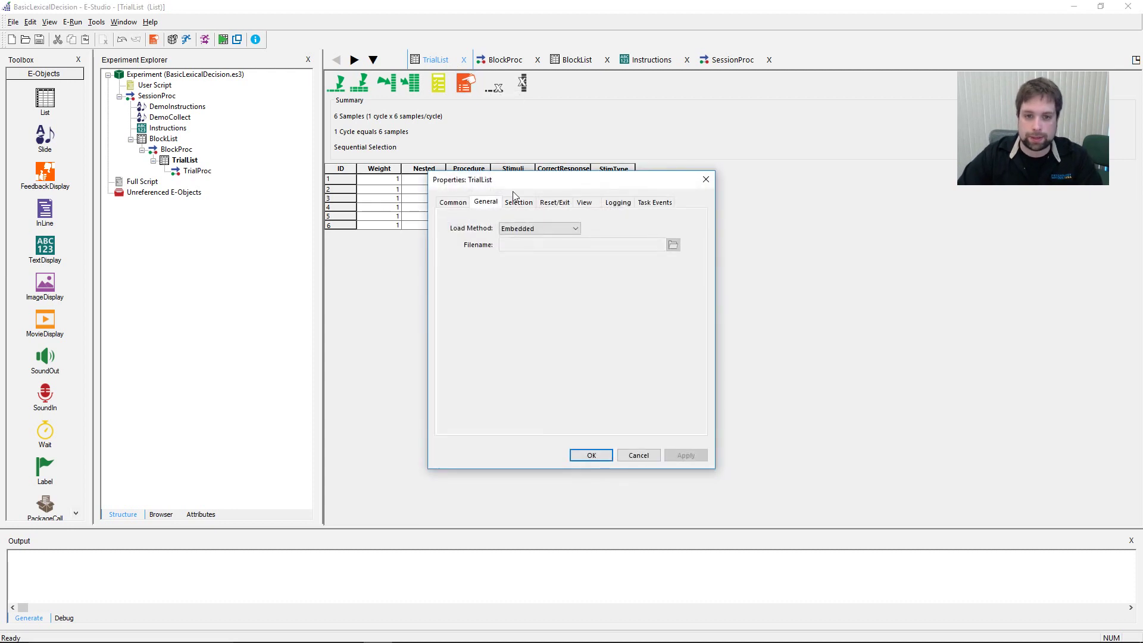
{"action": "left_click", "coordinate": [517, 202]}
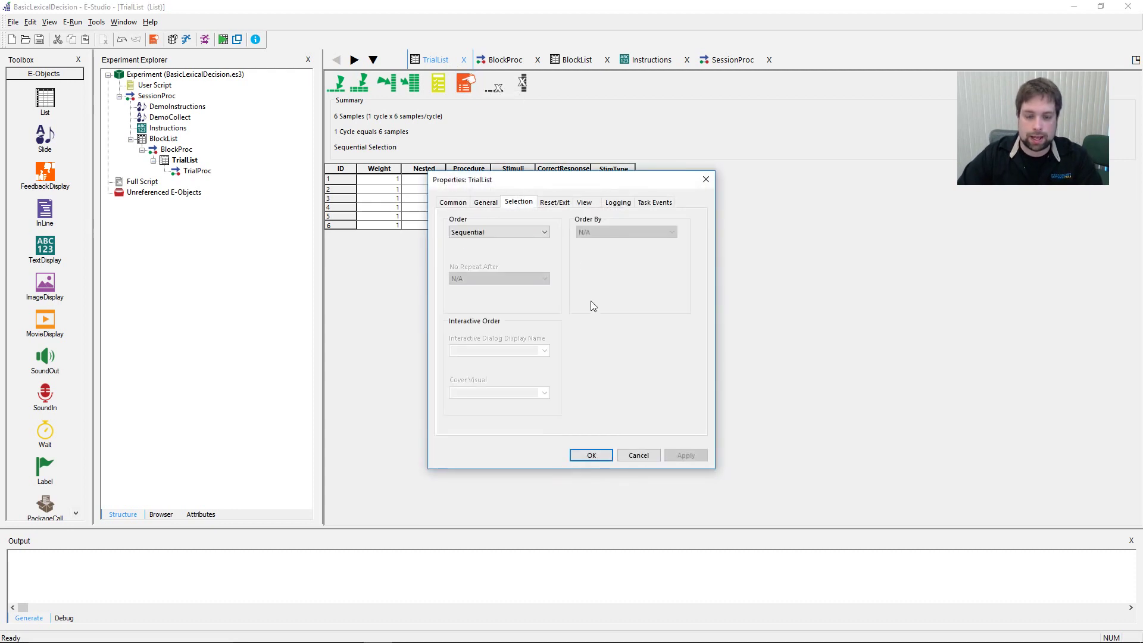
{"action": "left_click", "coordinate": [517, 234]}
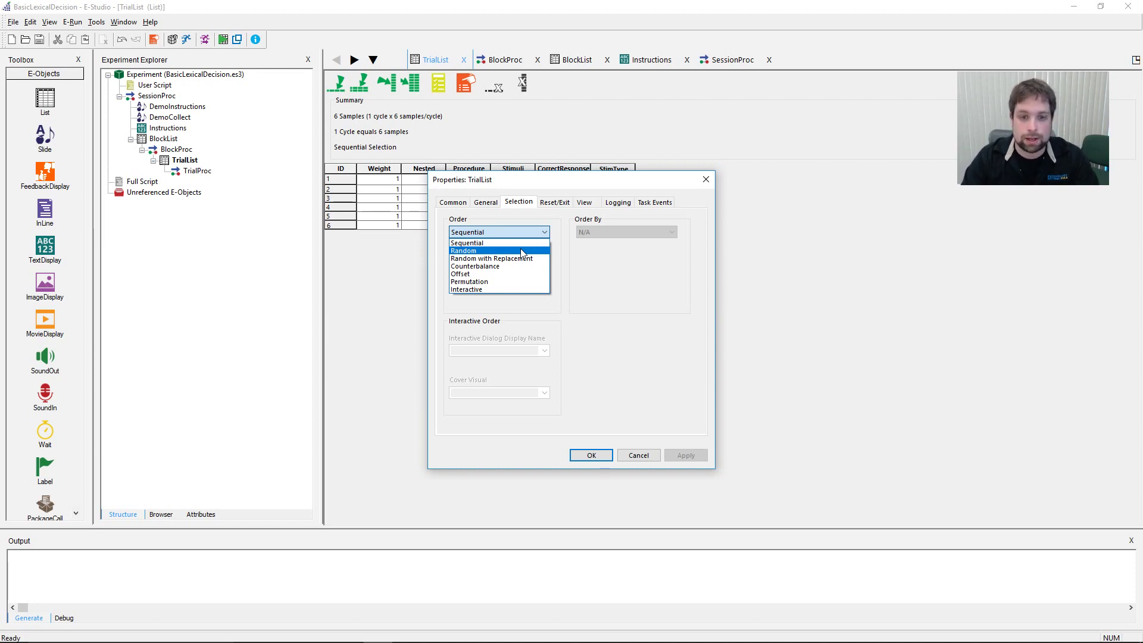
{"action": "key", "text": "Down"}
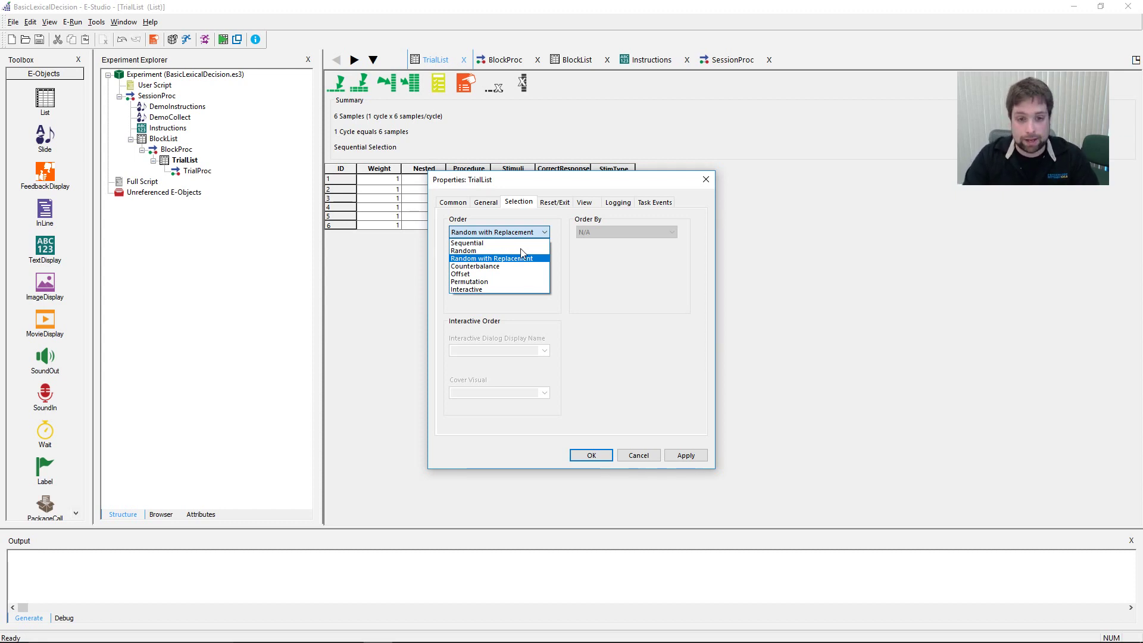
{"action": "key", "text": "Up"}
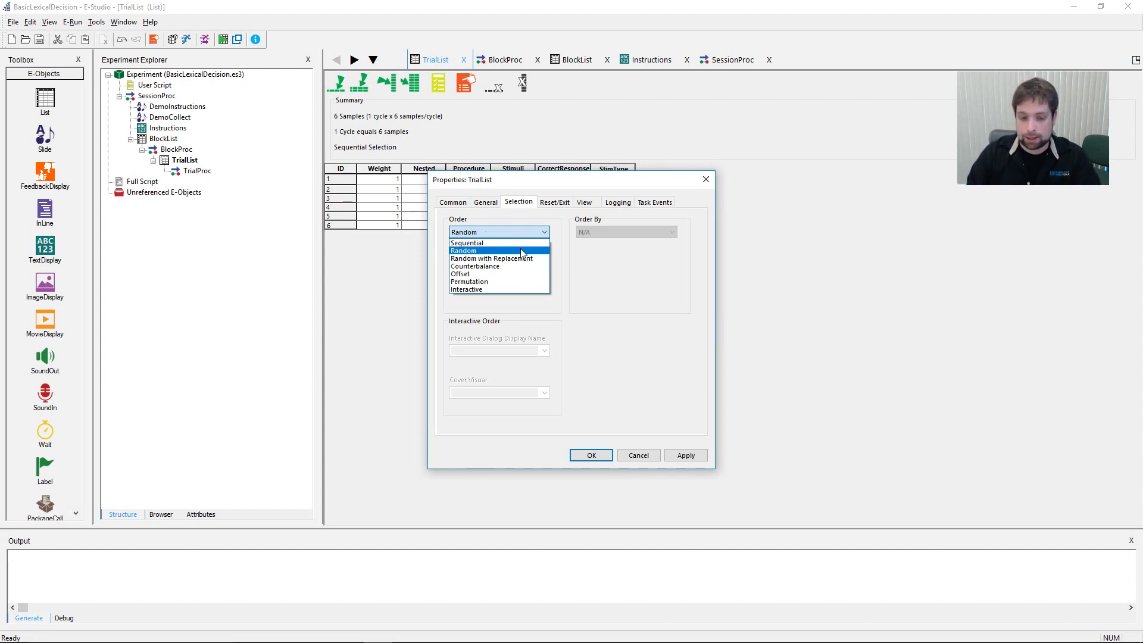
{"action": "key", "text": "Return"}
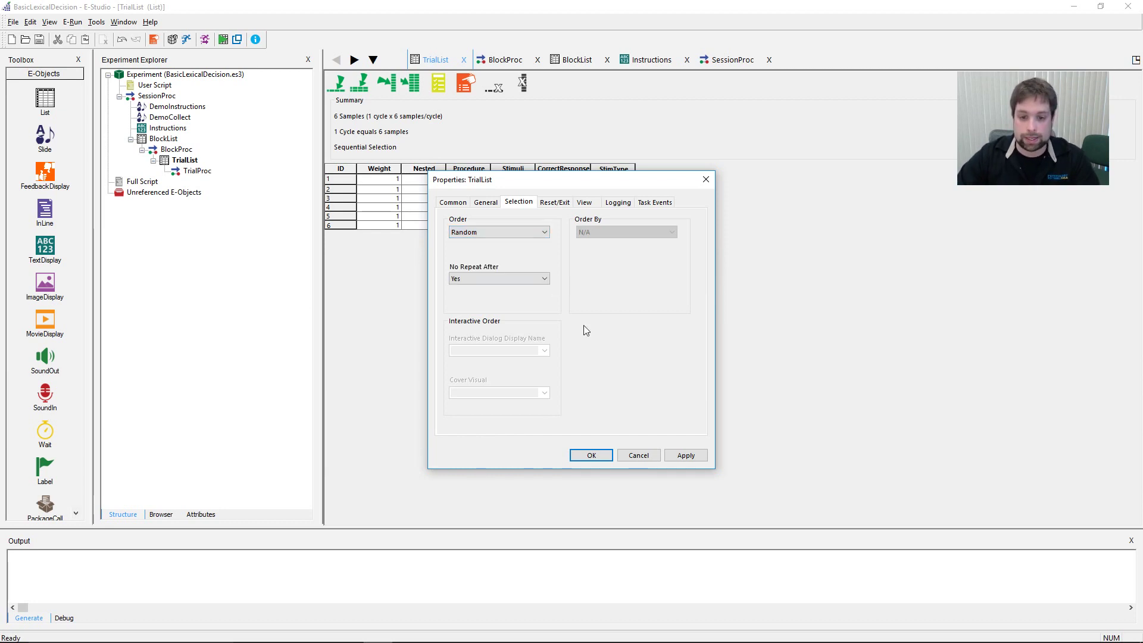
{"action": "left_click", "coordinate": [591, 455]}
Step: Reopen the TrialList properties and examine the available selection orders, keeping Random with No Repeat After set to Yes
{"action": "left_click", "coordinate": [521, 180]}
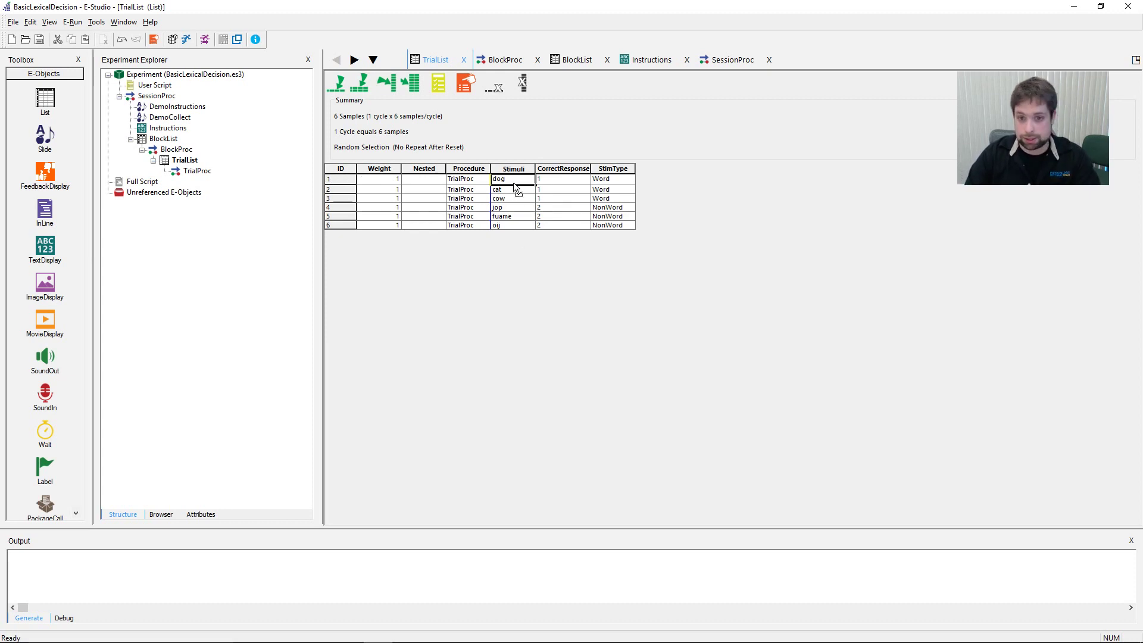
{"action": "left_click", "coordinate": [466, 83]}
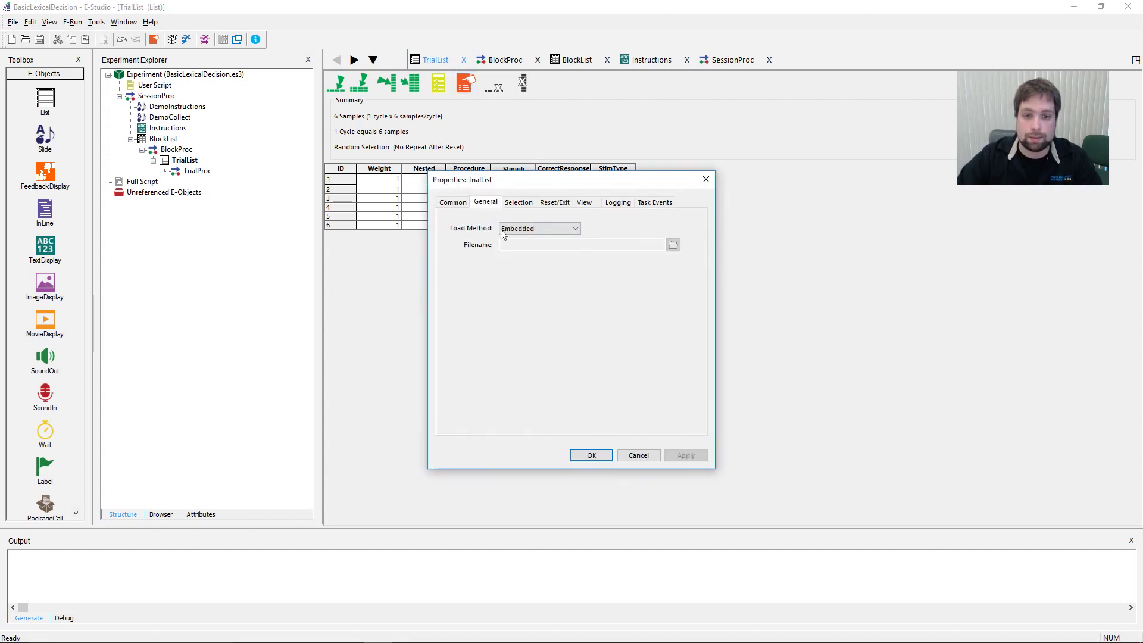
{"action": "left_click_drag", "start_coordinate": [539, 178], "coordinate": [725, 188]}
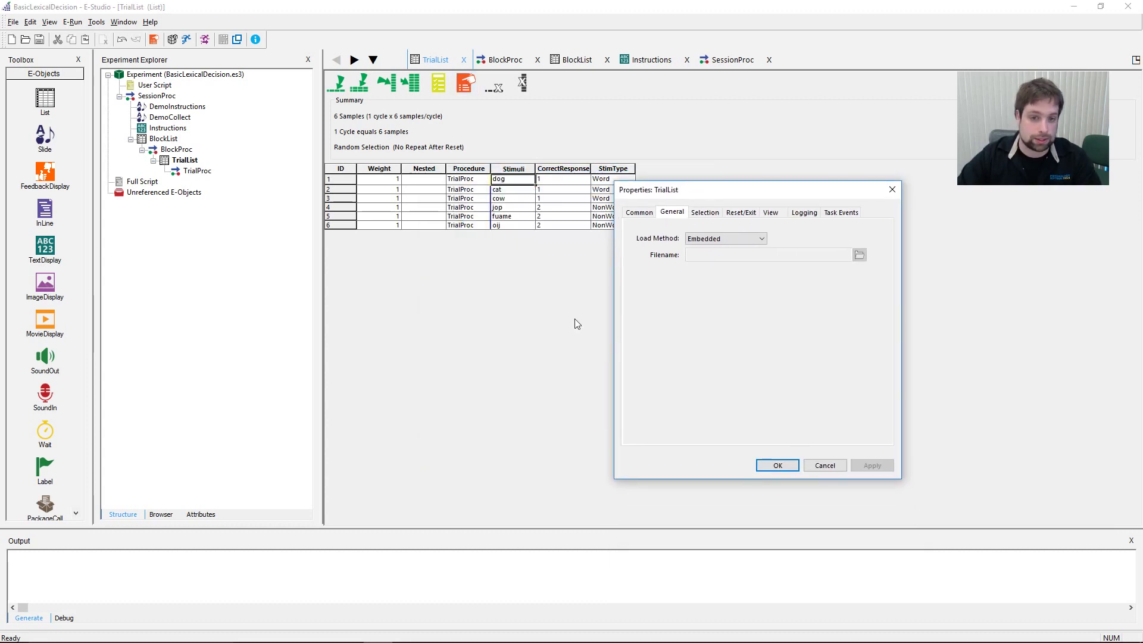
{"action": "left_click", "coordinate": [705, 216]}
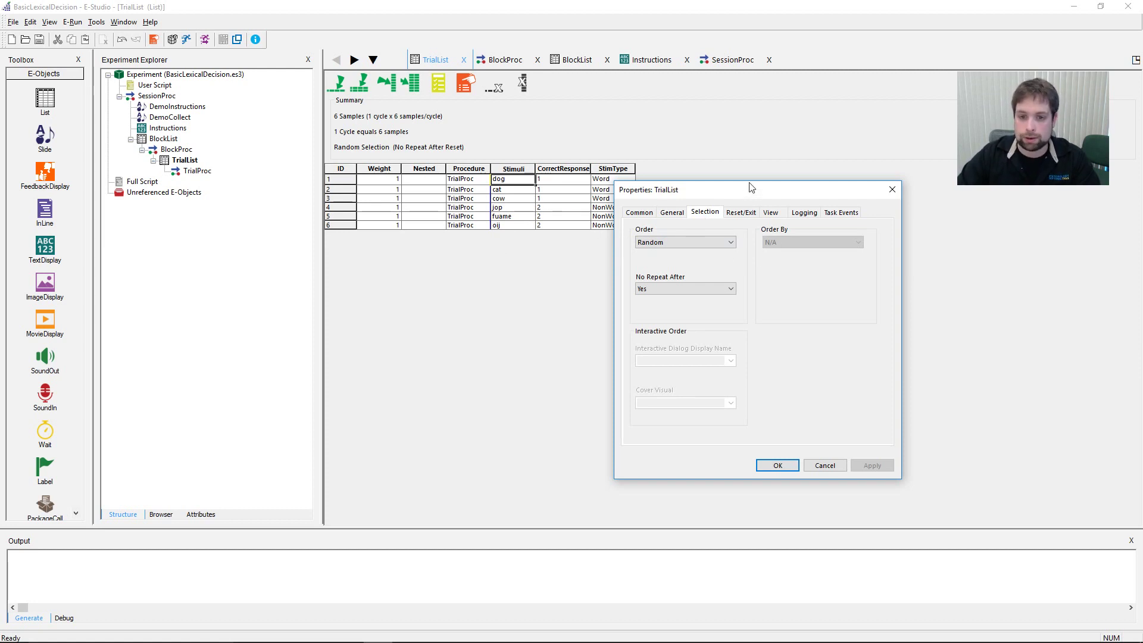
{"action": "left_click_drag", "start_coordinate": [751, 185], "coordinate": [739, 115]}
{"action": "left_click", "coordinate": [720, 173]}
{"action": "left_click", "coordinate": [702, 191]}
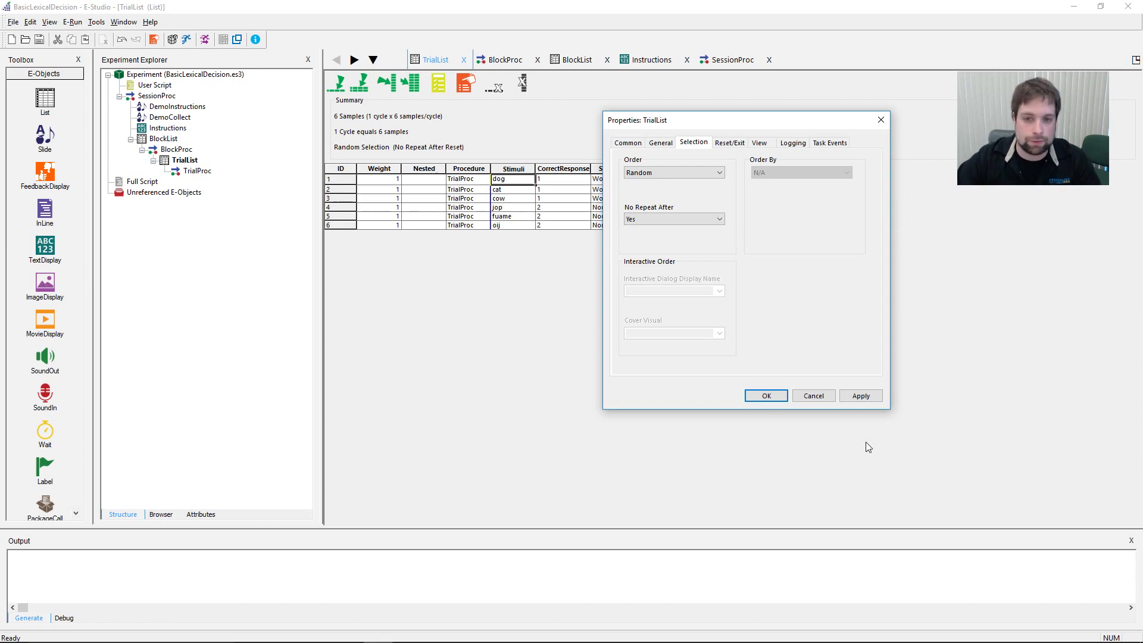
{"action": "left_click", "coordinate": [719, 172]}
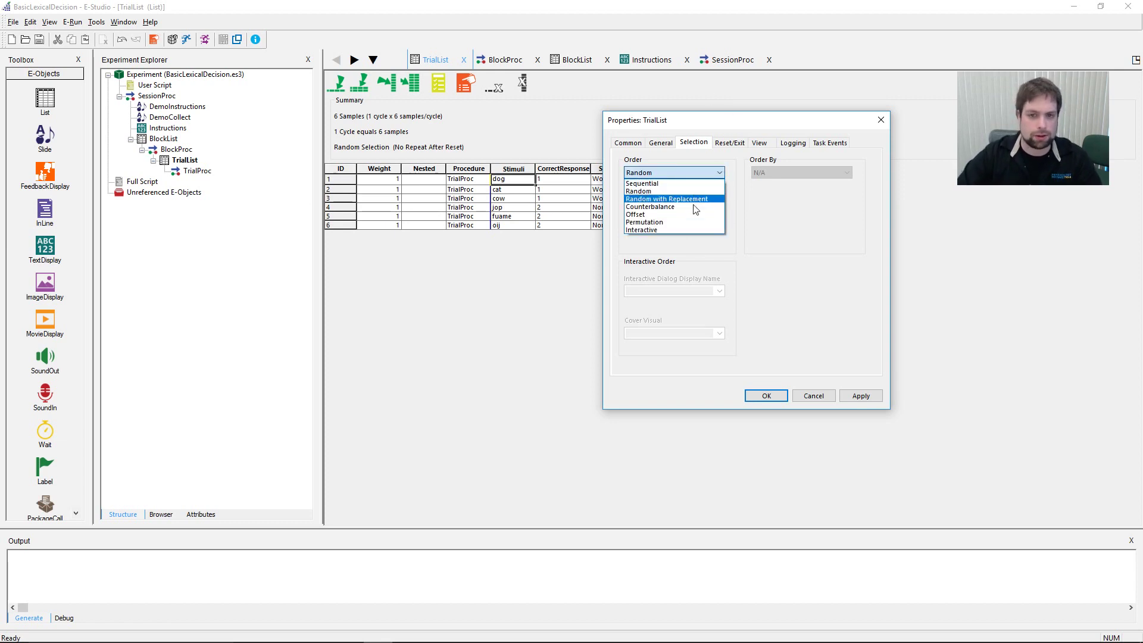
{"action": "left_click", "coordinate": [655, 191]}
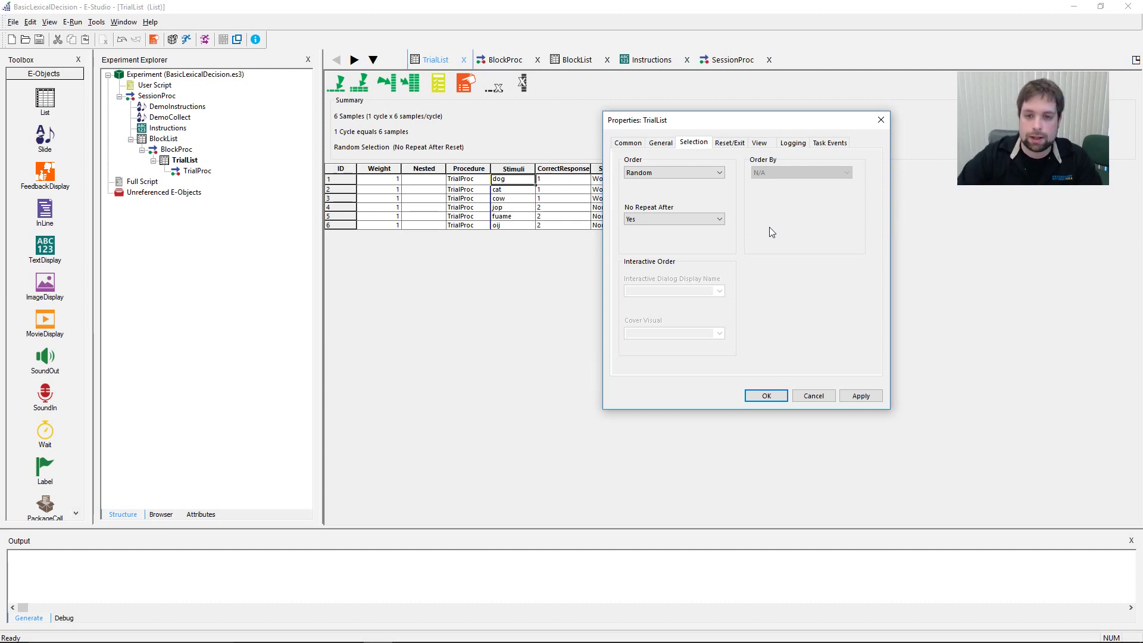
{"action": "left_click", "coordinate": [769, 396]}
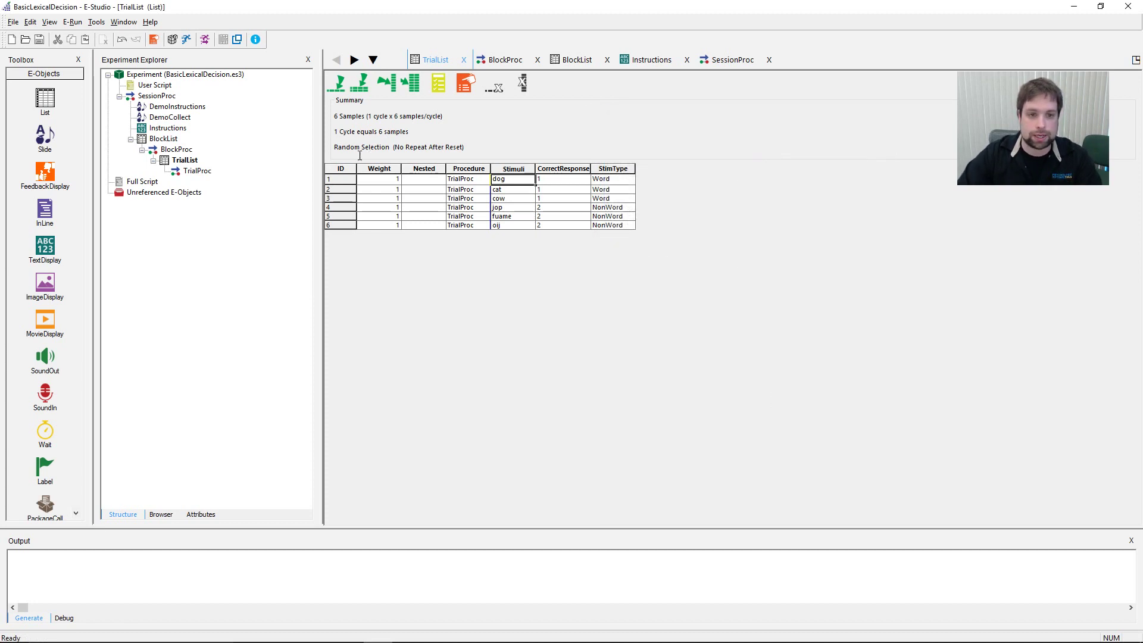
Step: Examine the TrialList selection summary and how each row pairs its stimulus with a correct response and stimulus type
{"action": "left_click_drag", "start_coordinate": [334, 149], "coordinate": [488, 148]}
{"action": "left_click", "coordinate": [490, 148]}
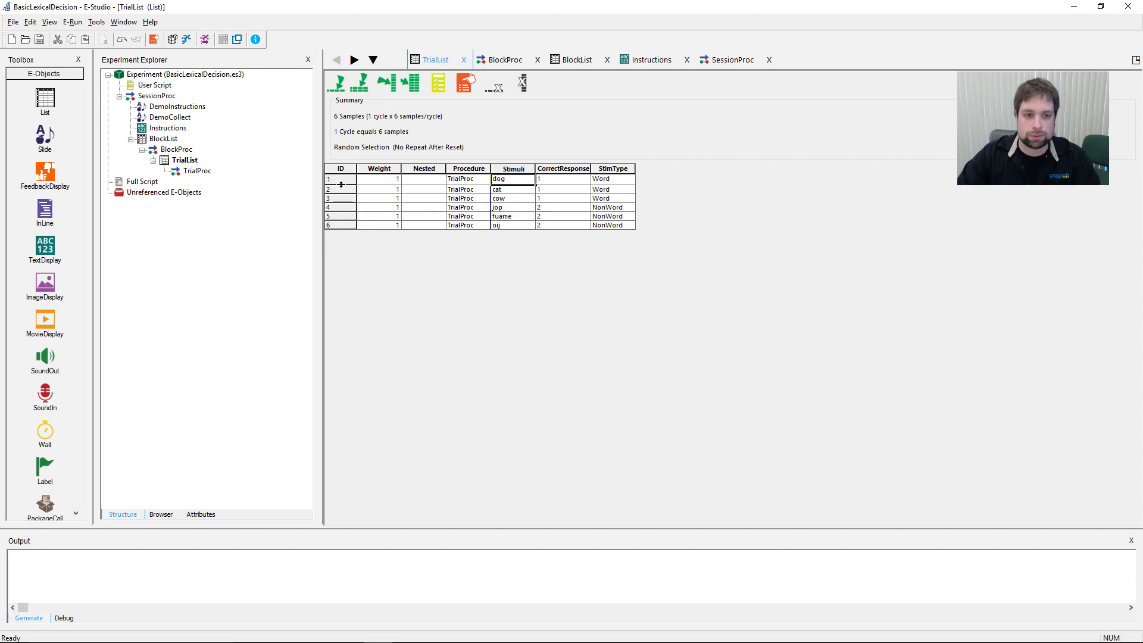
{"action": "left_click_drag", "start_coordinate": [342, 185], "coordinate": [343, 181]}
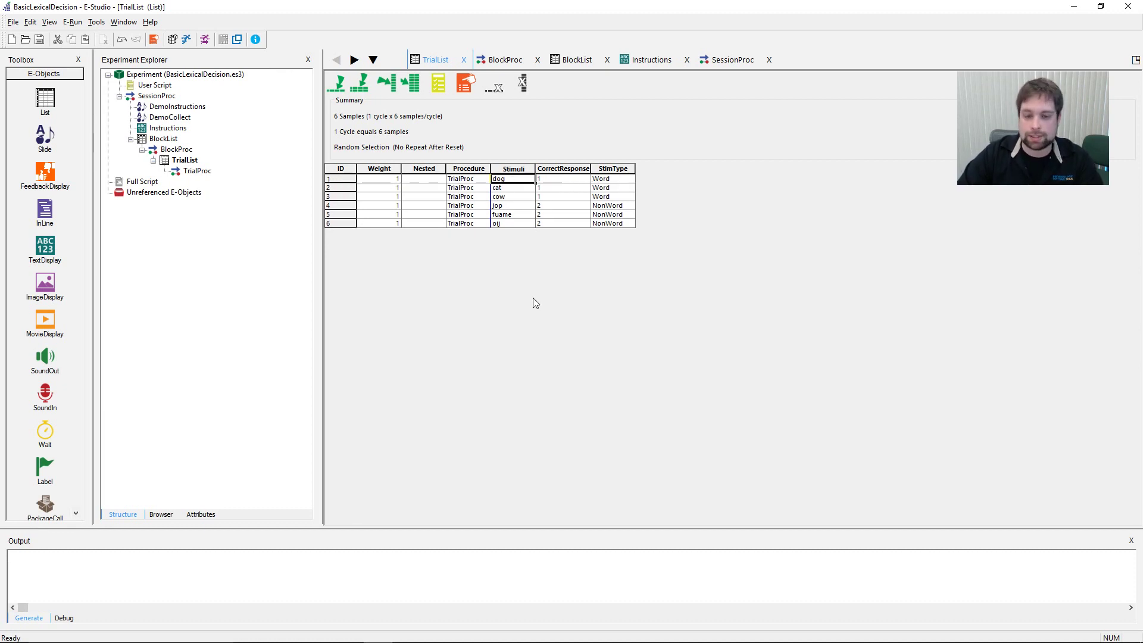
{"action": "left_click", "coordinate": [539, 224]}
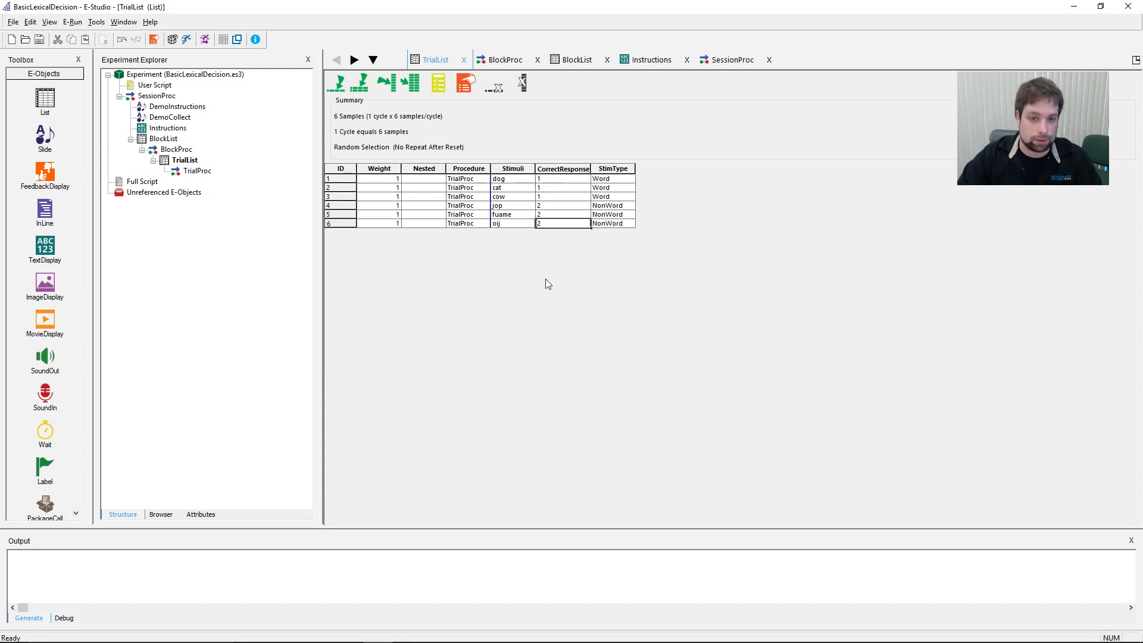
{"action": "left_click", "coordinate": [525, 189]}
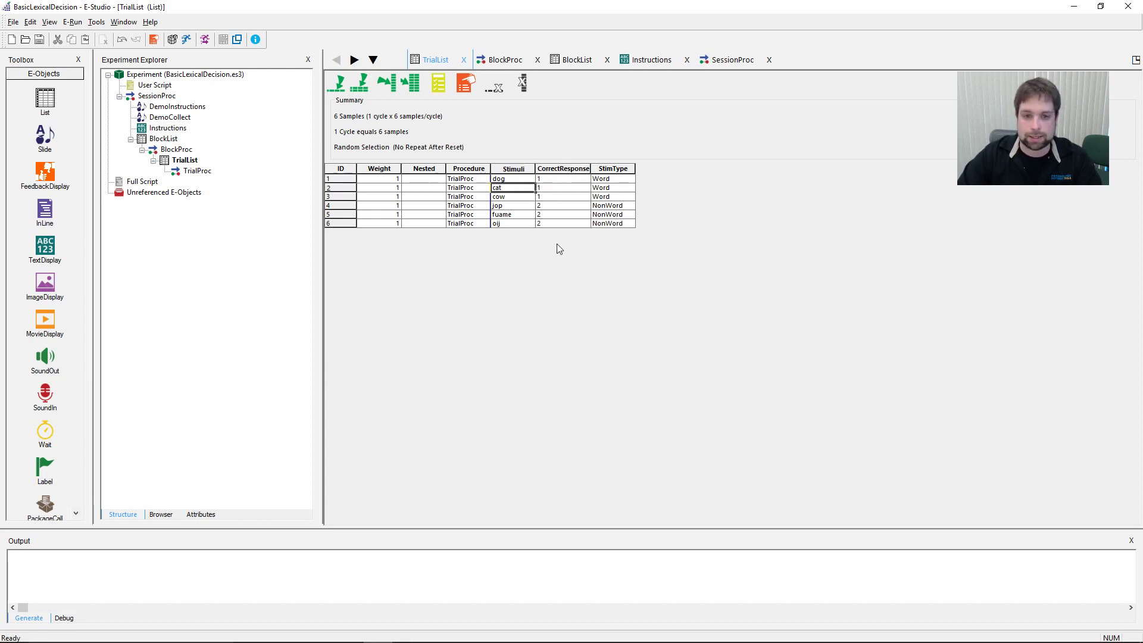
{"action": "left_click", "coordinate": [556, 224]}
{"action": "left_click", "coordinate": [516, 225]}
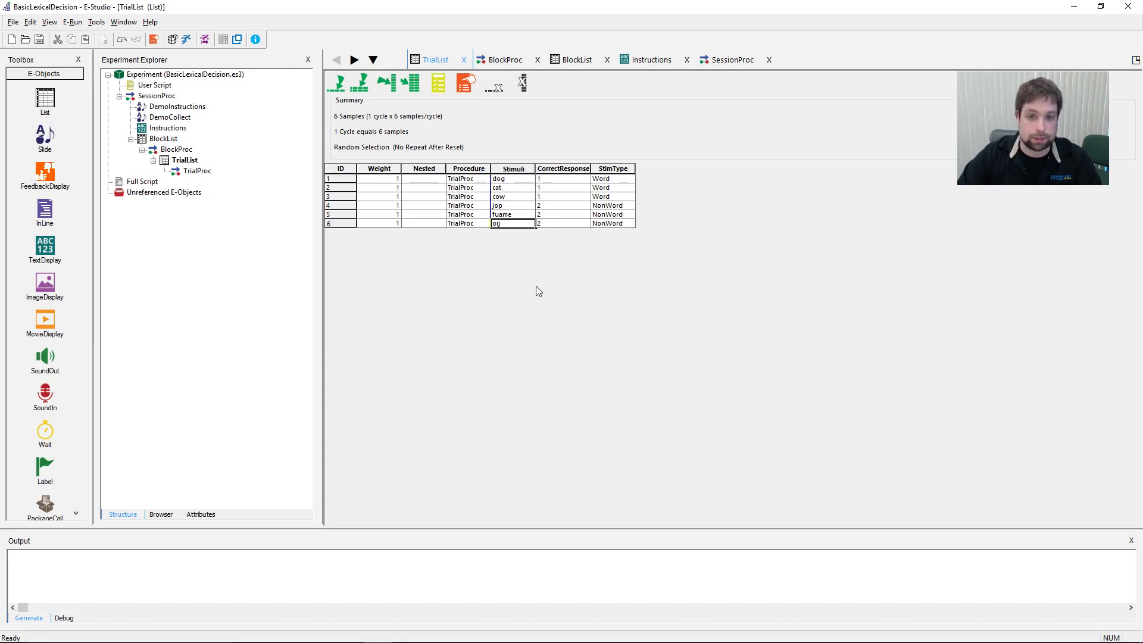
{"action": "left_click", "coordinate": [563, 181]}
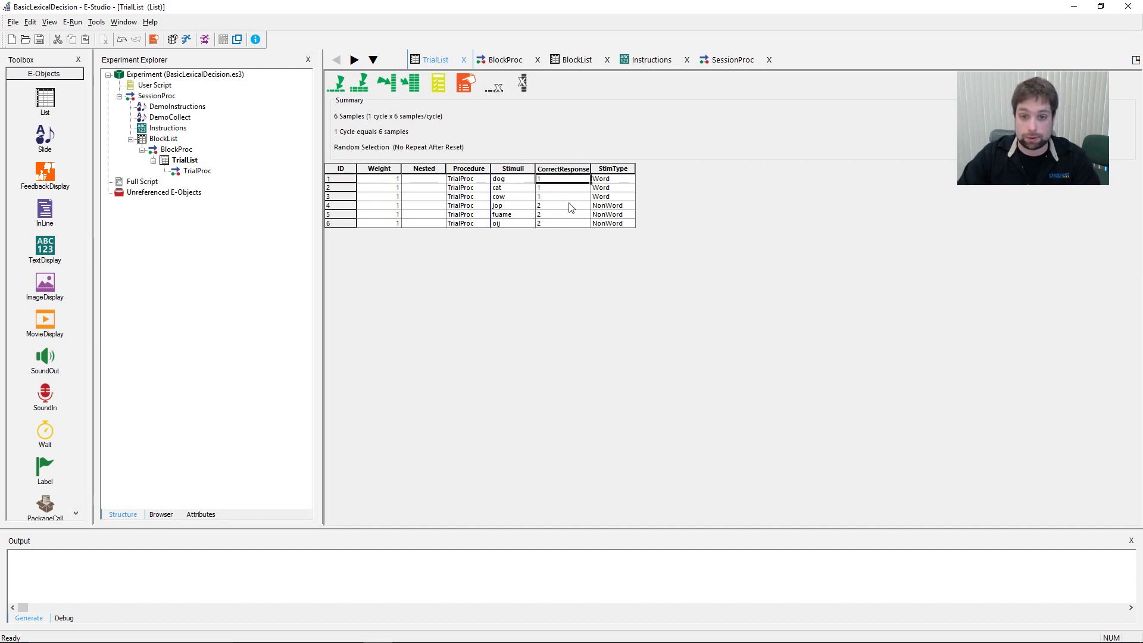
{"action": "left_click_drag", "start_coordinate": [338, 178], "coordinate": [344, 218]}
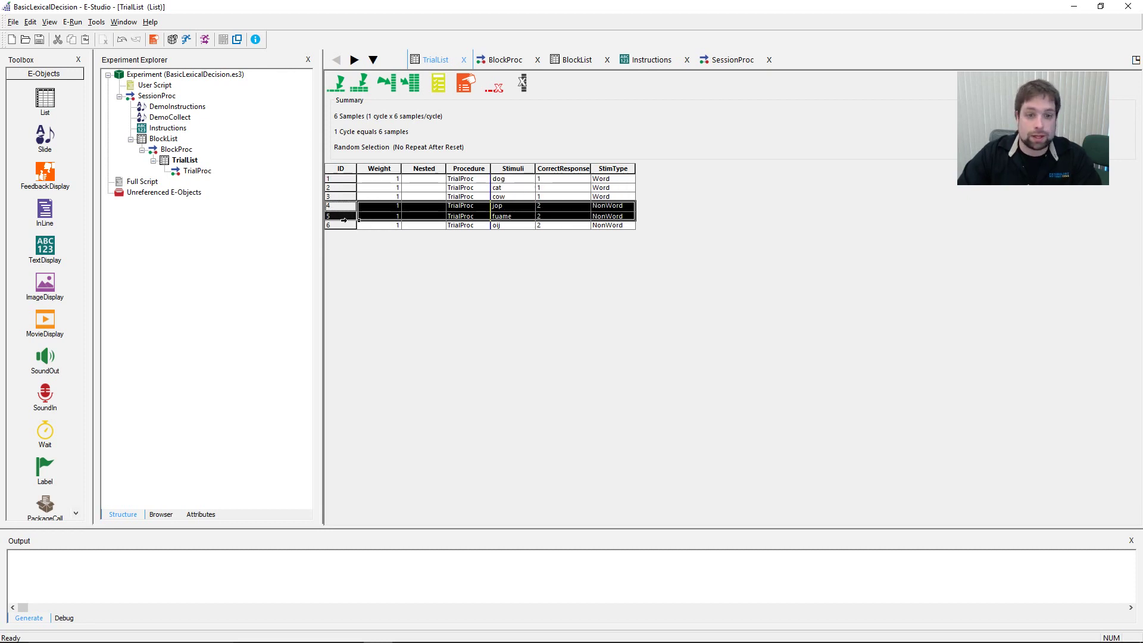
{"action": "left_click", "coordinate": [340, 179]}
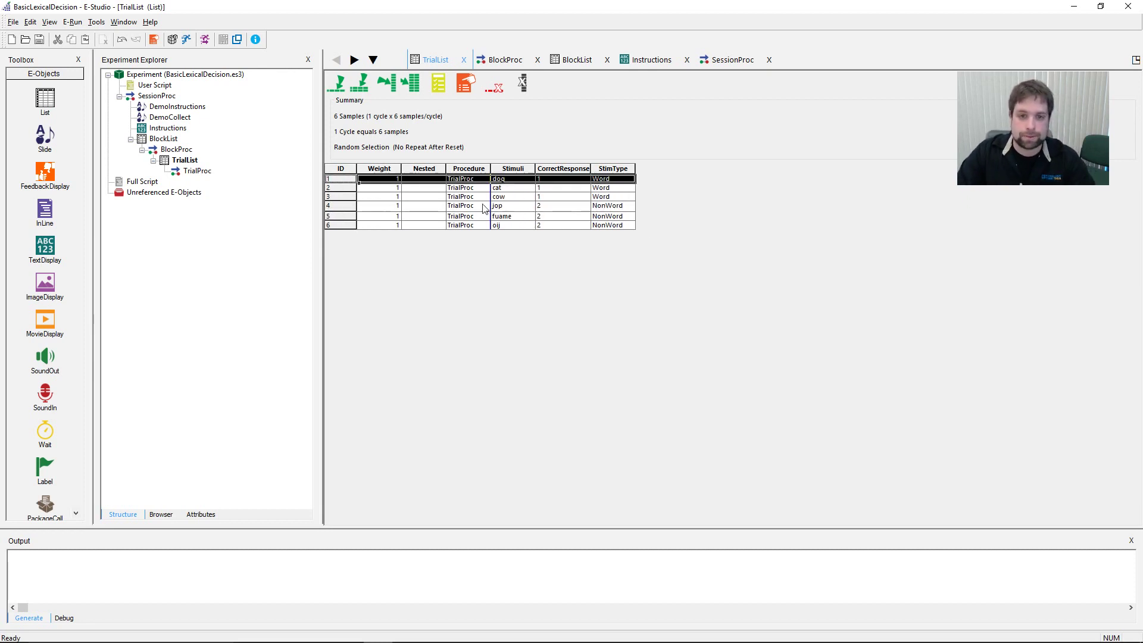
{"action": "left_click_drag", "start_coordinate": [344, 212], "coordinate": [344, 209]}
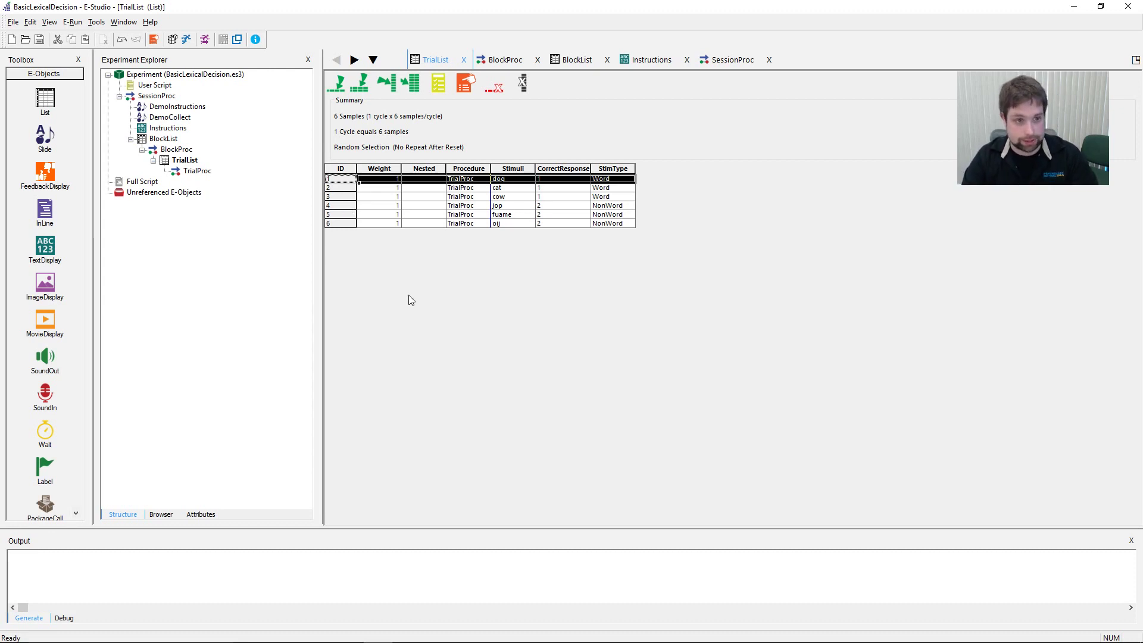
Step: Open the TrialProc procedure and check the Instructions text and the SessionProc timeline for the planned trial sequence
{"action": "double_click", "coordinate": [197, 171]}
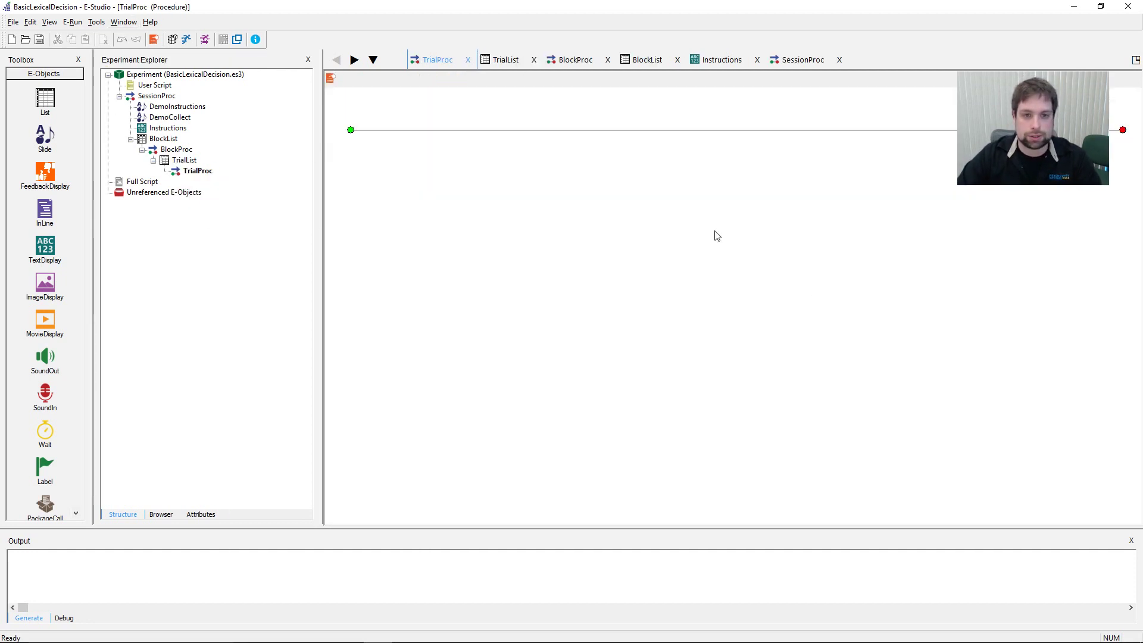
{"action": "left_click", "coordinate": [736, 67]}
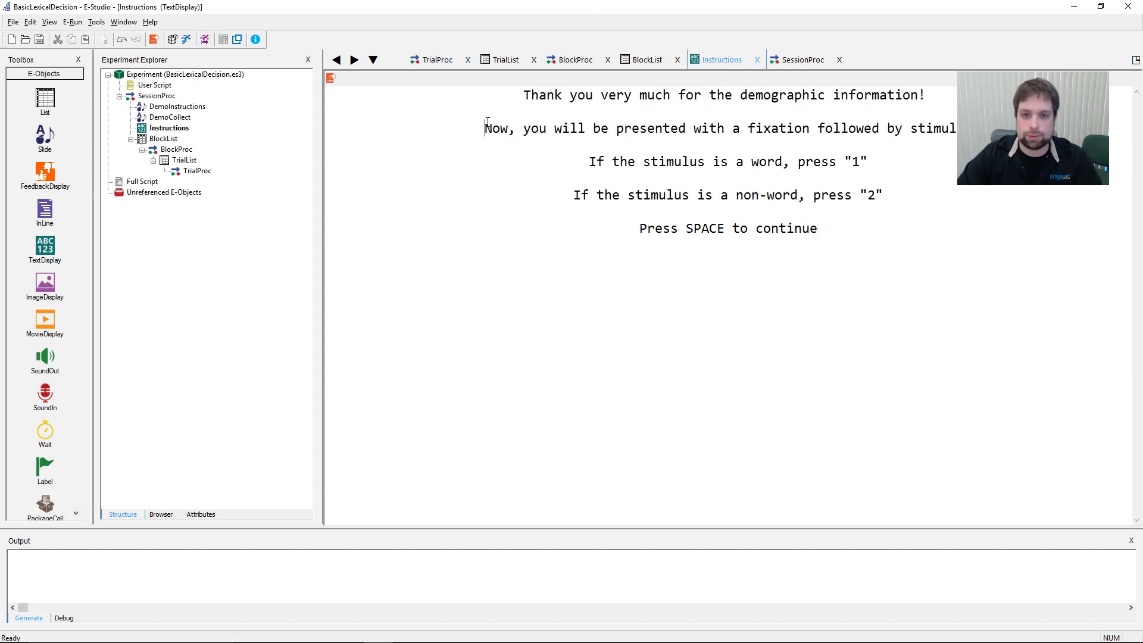
{"action": "left_click_drag", "start_coordinate": [485, 127], "coordinate": [762, 139]}
{"action": "left_click", "coordinate": [822, 64]}
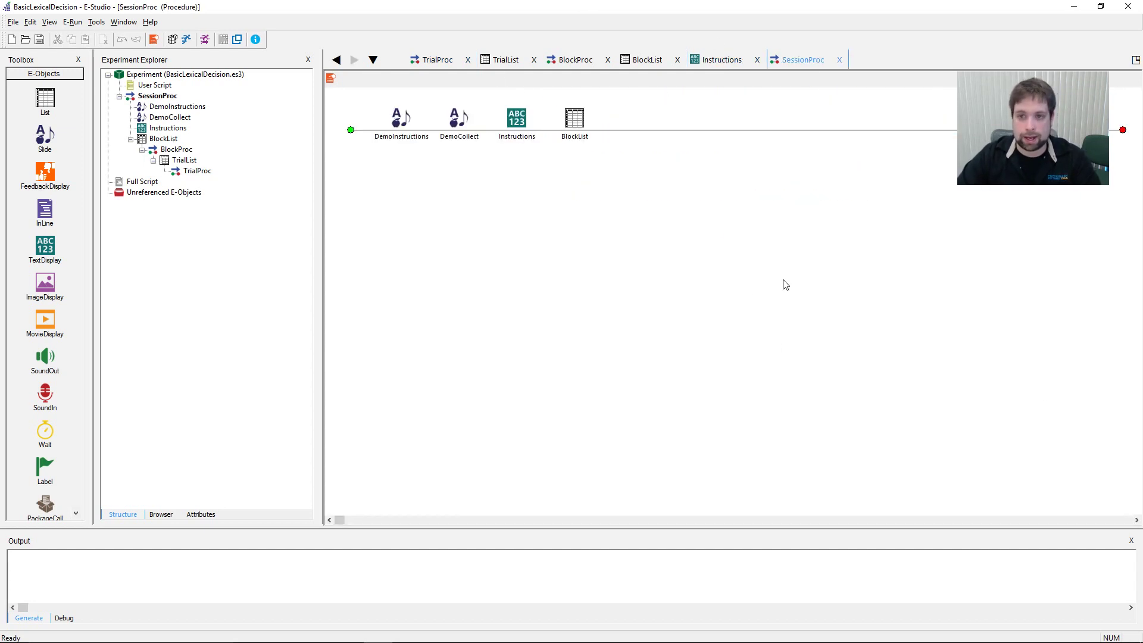
Step: Add a TextDisplay object to the start of the TrialProc timeline
{"action": "double_click", "coordinate": [199, 171]}
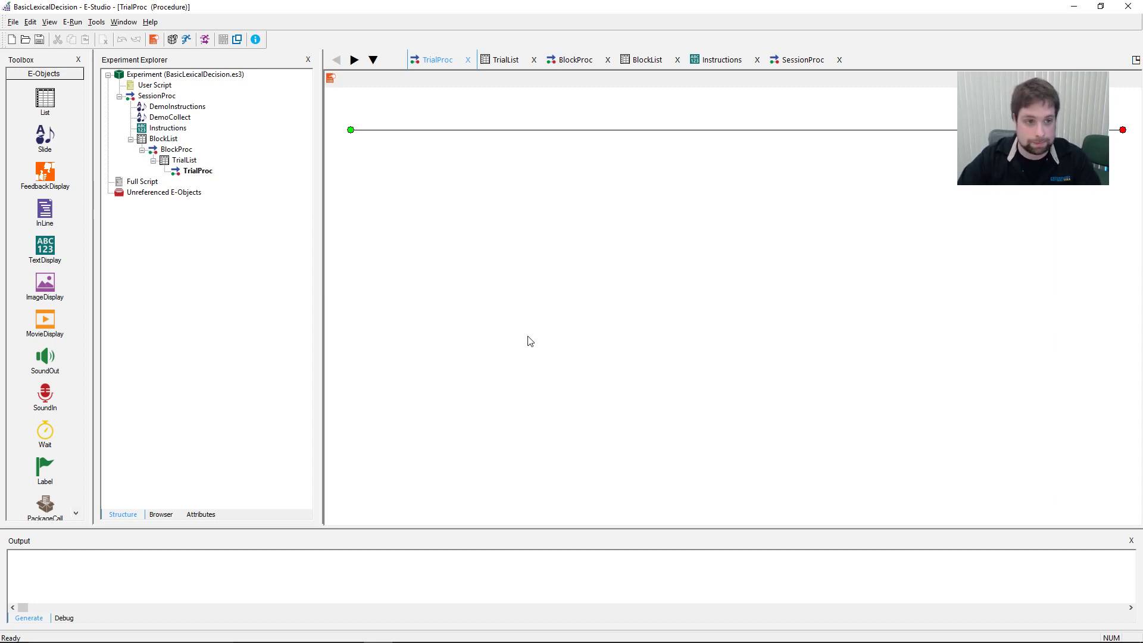
{"action": "left_click", "coordinate": [184, 160]}
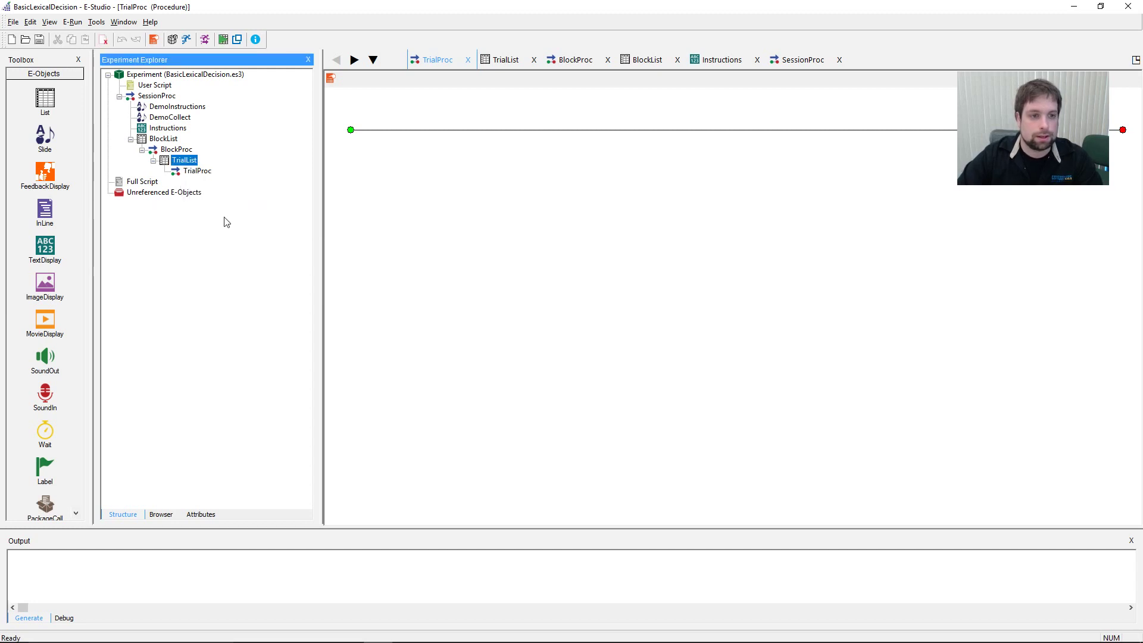
{"action": "left_click", "coordinate": [199, 171]}
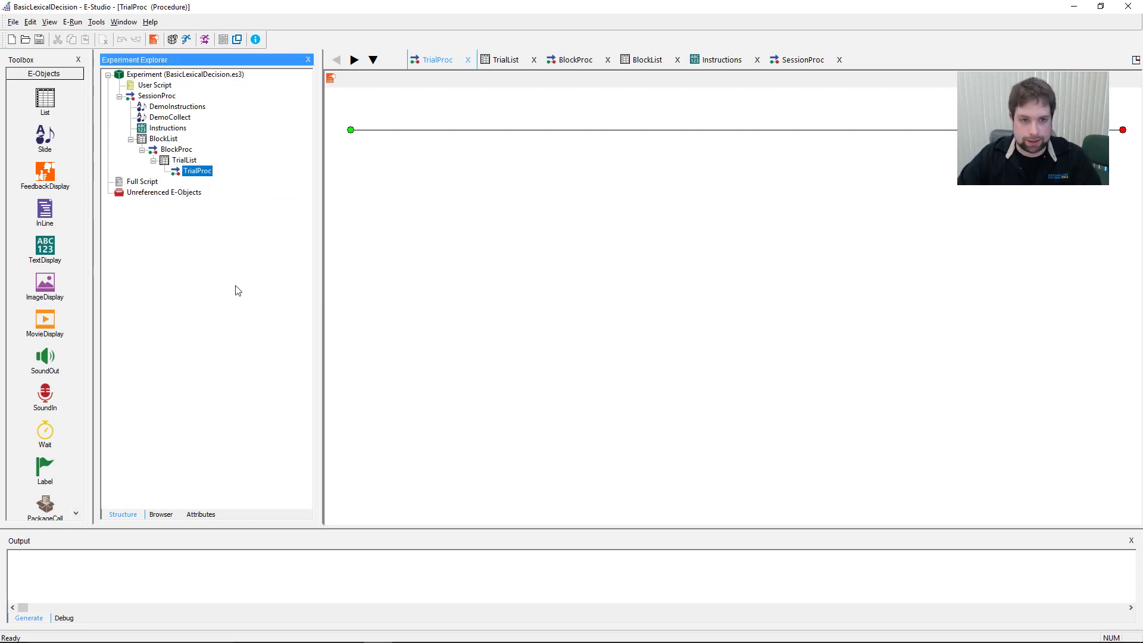
{"action": "left_click_drag", "start_coordinate": [52, 253], "coordinate": [417, 250]}
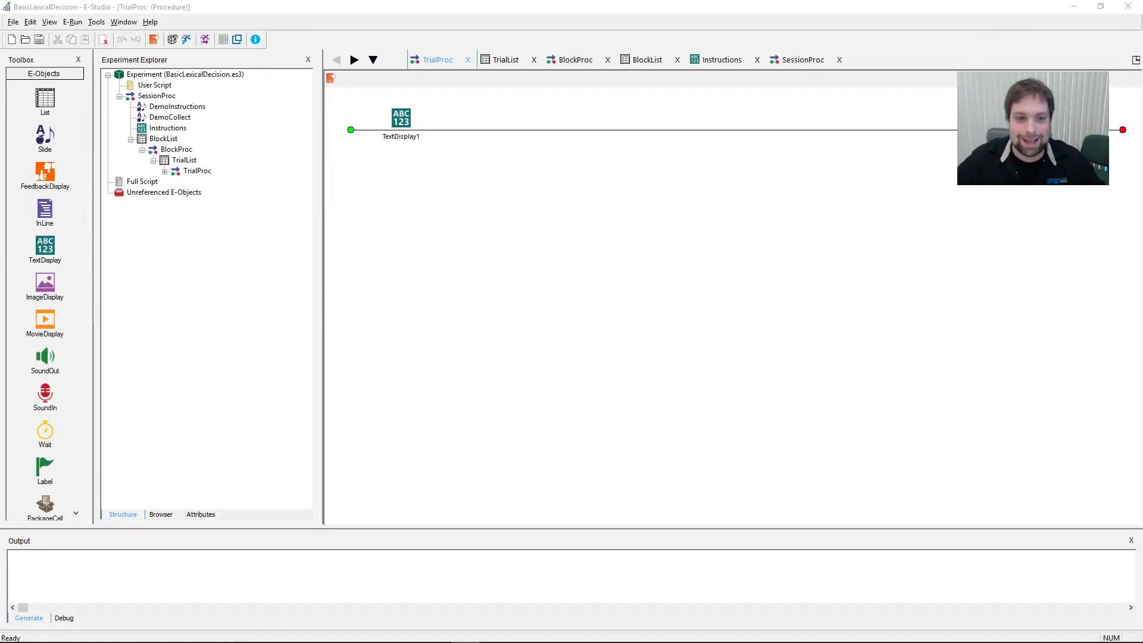
Step: Rename the new TextDisplay in TrialProc as Fixation
{"action": "left_click", "coordinate": [404, 136]}
{"action": "left_click", "coordinate": [403, 137]}
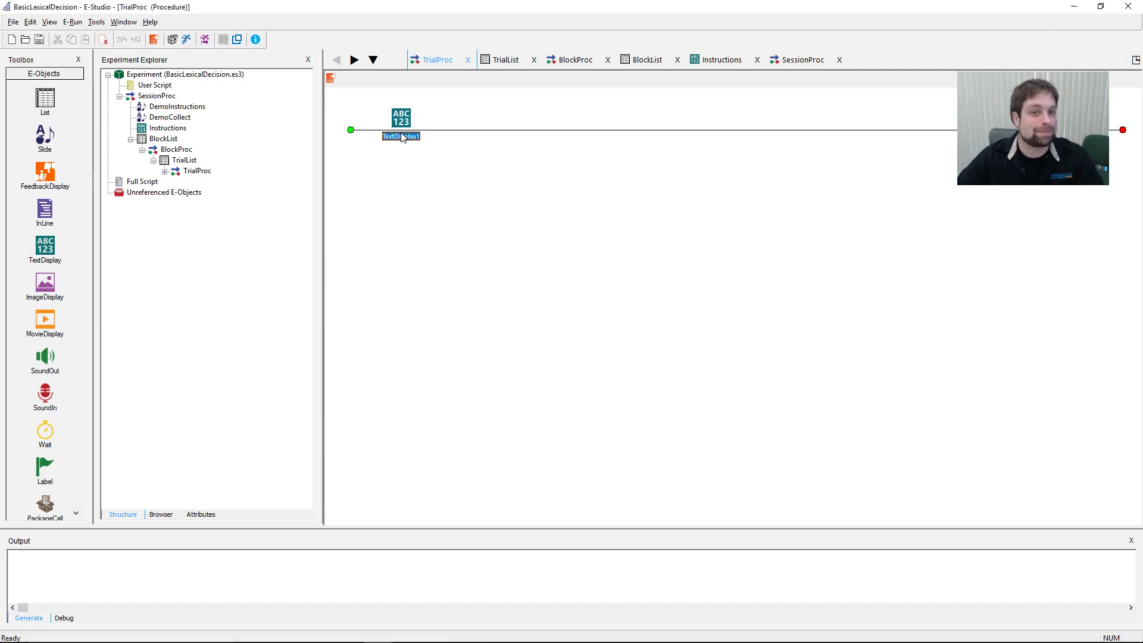
{"action": "right_click", "coordinate": [403, 137]}
{"action": "right_click", "coordinate": [402, 134]}
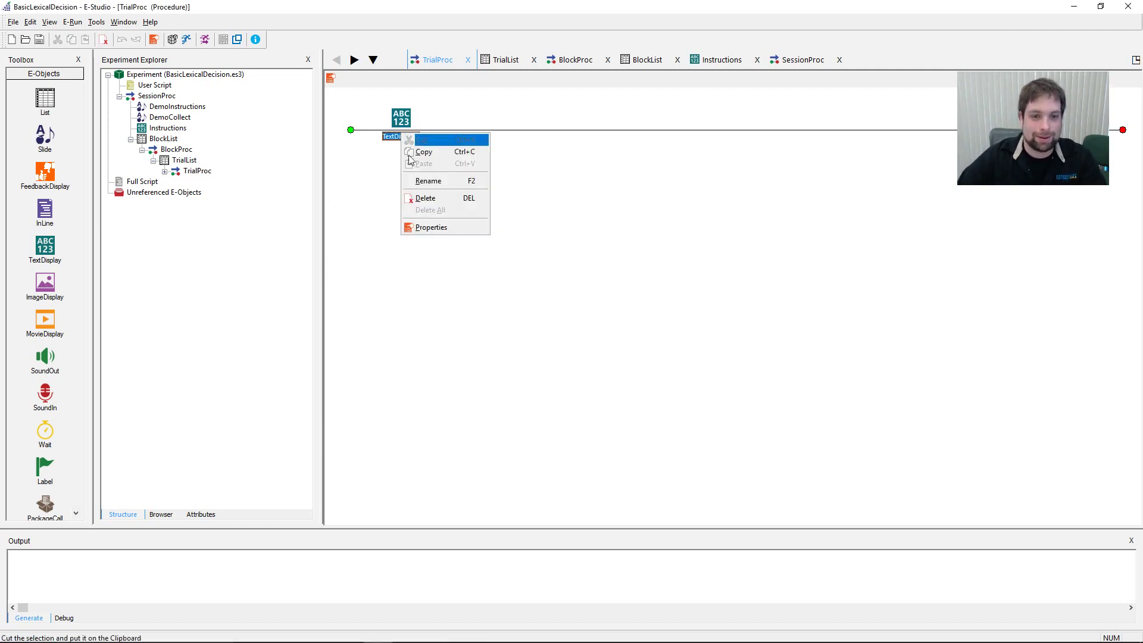
{"action": "left_click", "coordinate": [458, 182]}
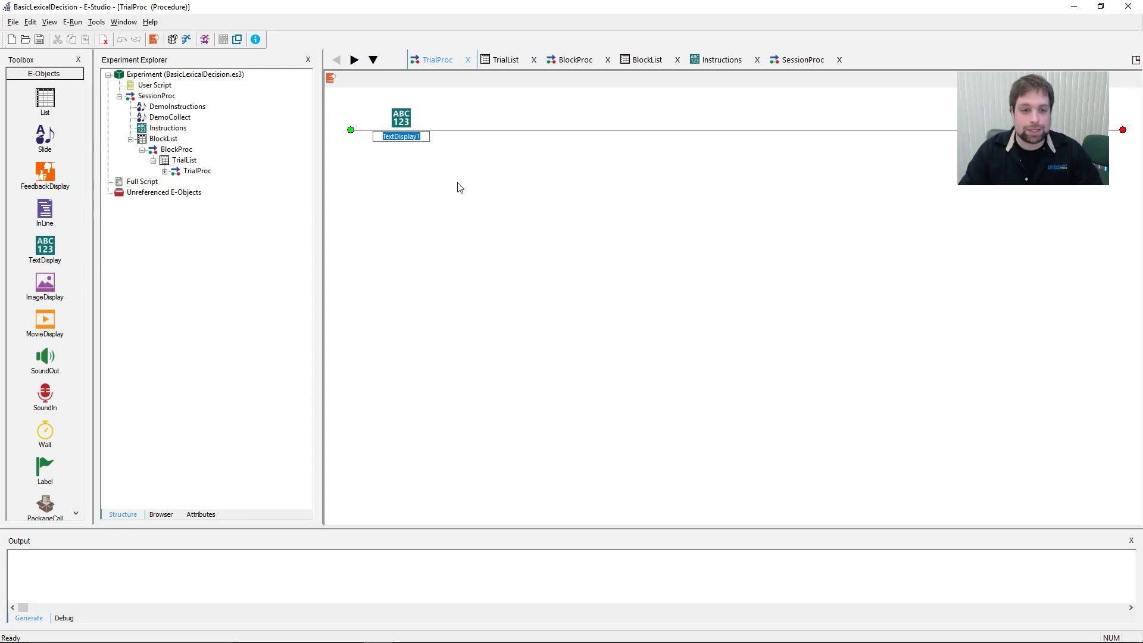
{"action": "type", "text": "F"}
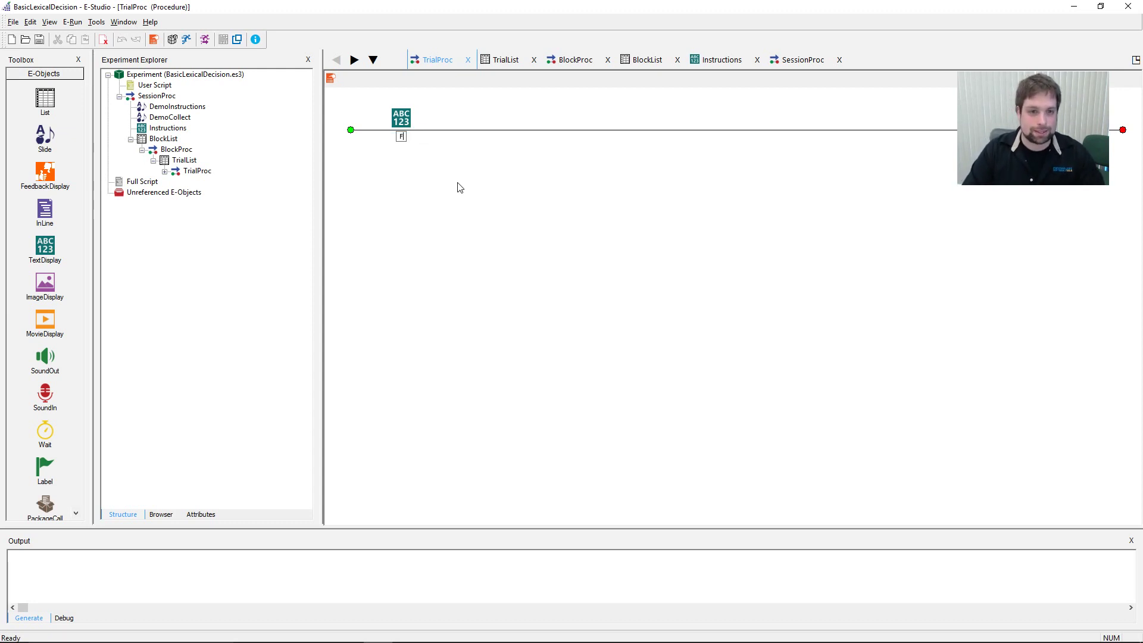
{"action": "type", "text": "ixation"}
{"action": "key", "text": "Return"}
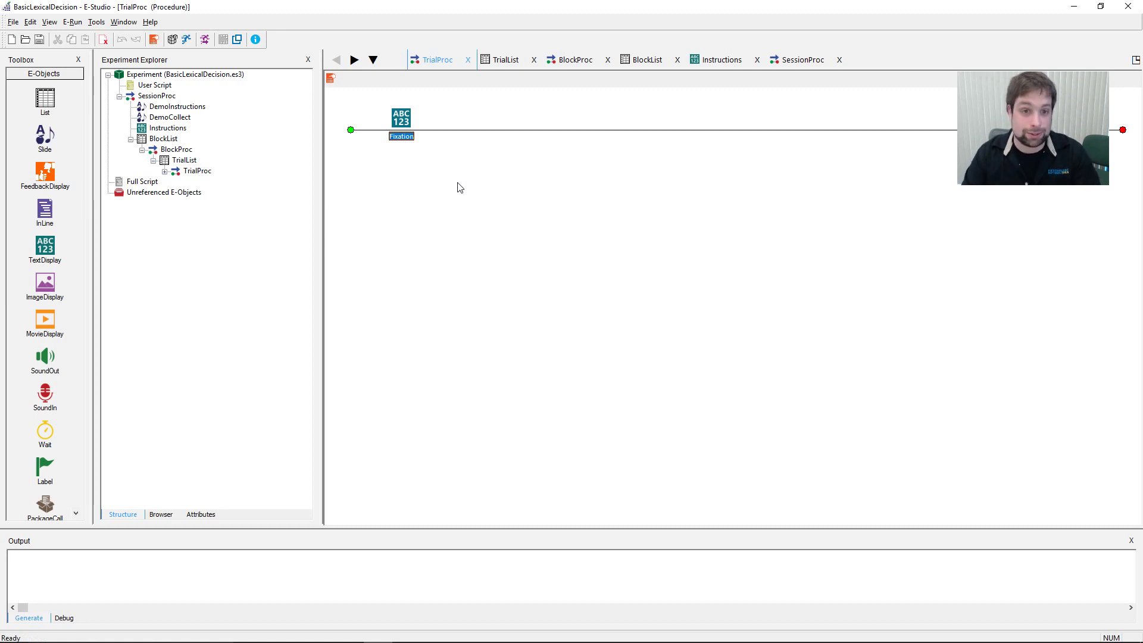
Step: Enter + as the Fixation display's text and review its alignment settings in the object's properties
{"action": "double_click", "coordinate": [401, 122]}
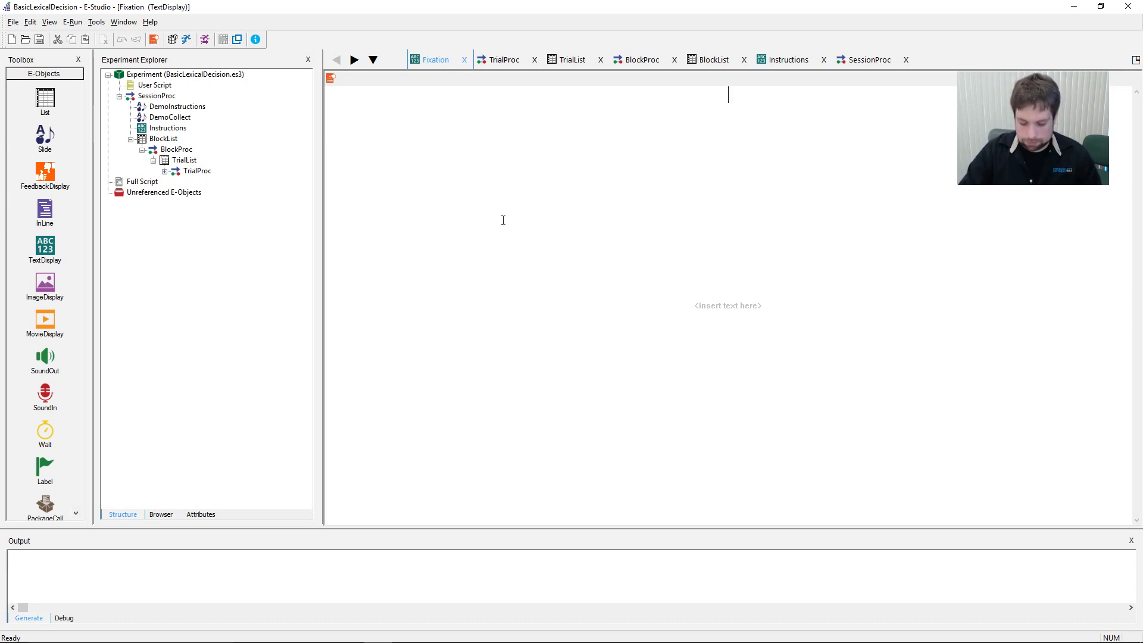
{"action": "type", "text": "+"}
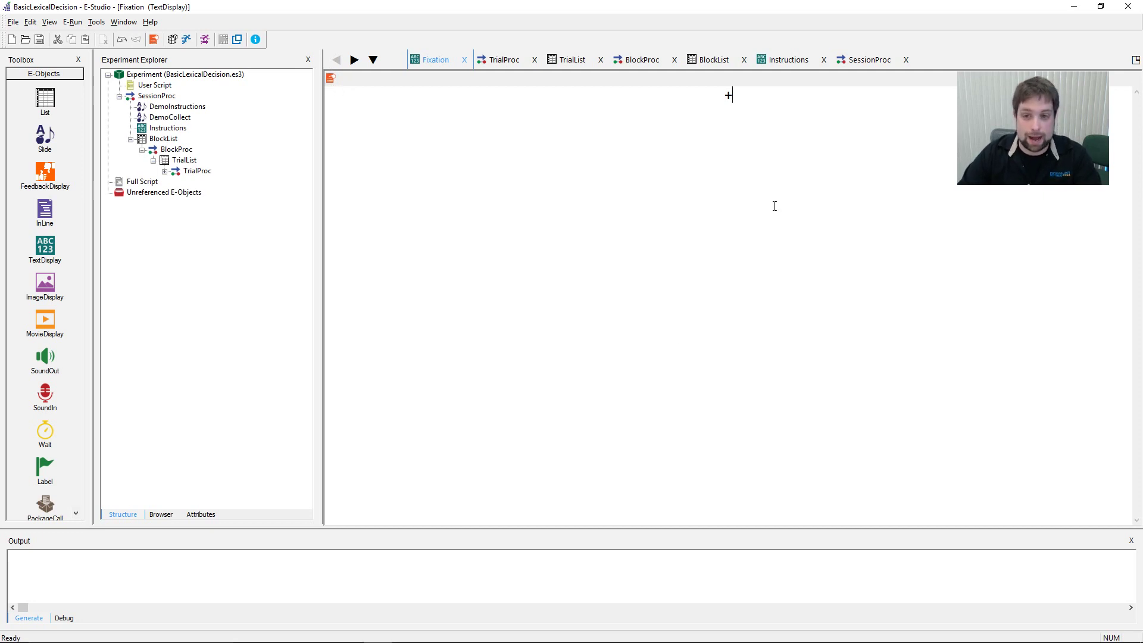
{"action": "left_click", "coordinate": [330, 78]}
{"action": "left_click_drag", "start_coordinate": [603, 184], "coordinate": [555, 70]}
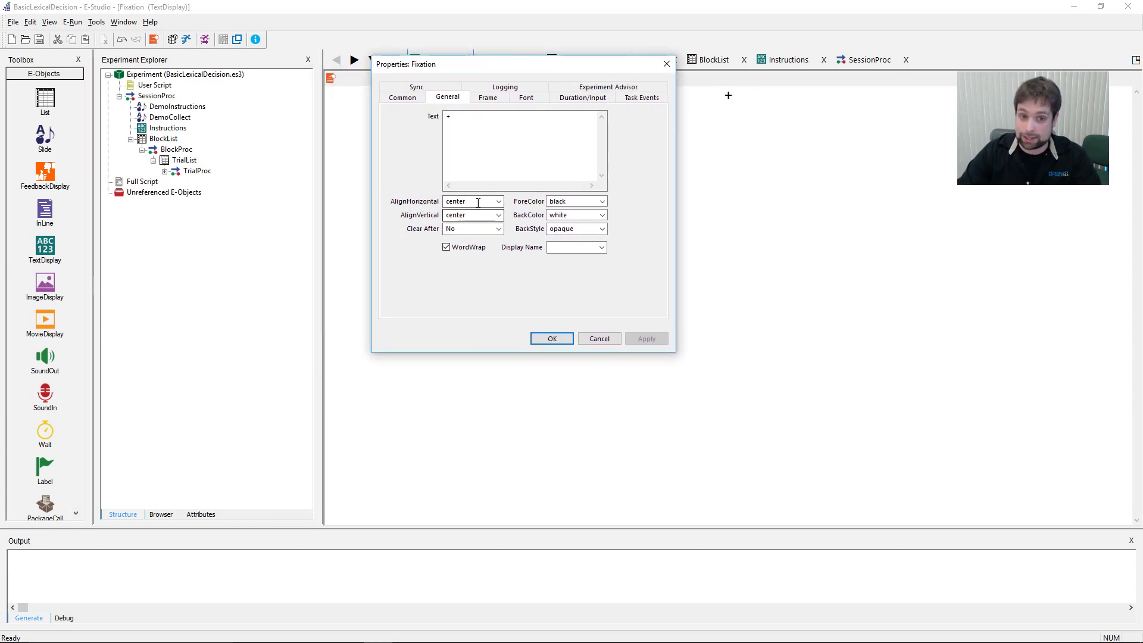
{"action": "left_click_drag", "start_coordinate": [564, 62], "coordinate": [520, 79]}
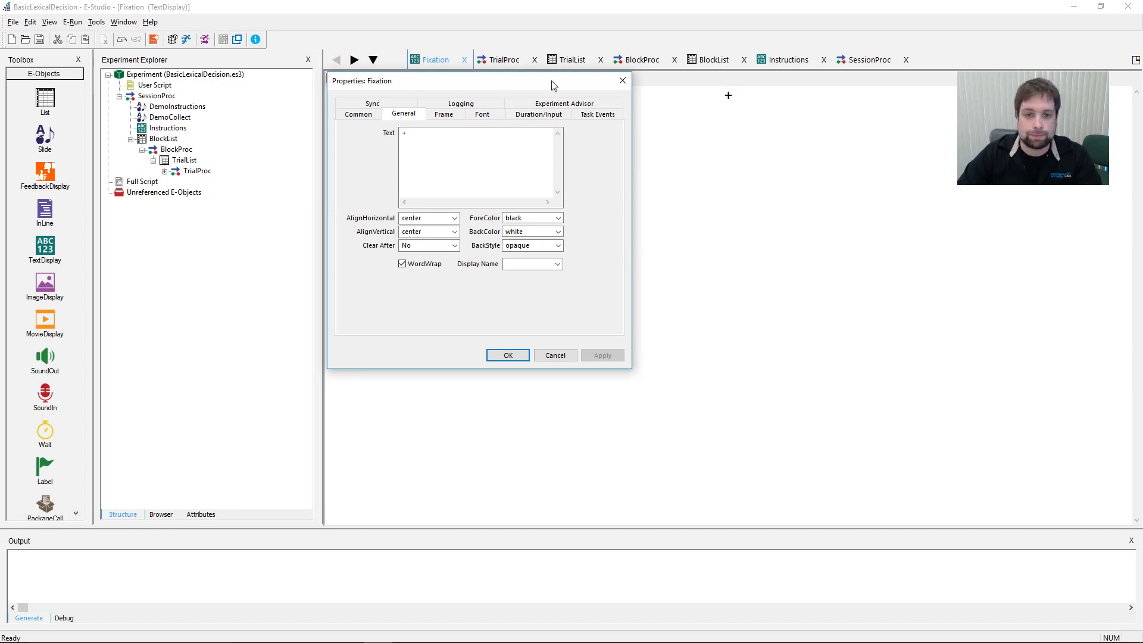
{"action": "left_click_drag", "start_coordinate": [552, 85], "coordinate": [554, 86]}
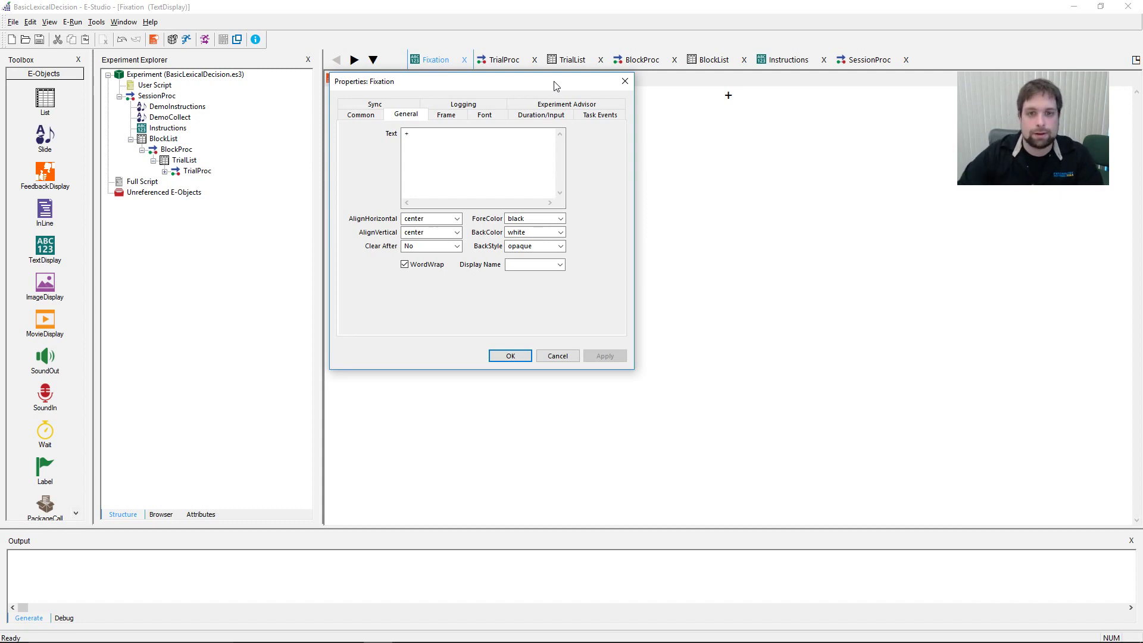
Step: Set Fixation's duration to 500 and its data logging to Time Audit Only, and confirm the properties
{"action": "left_click", "coordinate": [563, 117]}
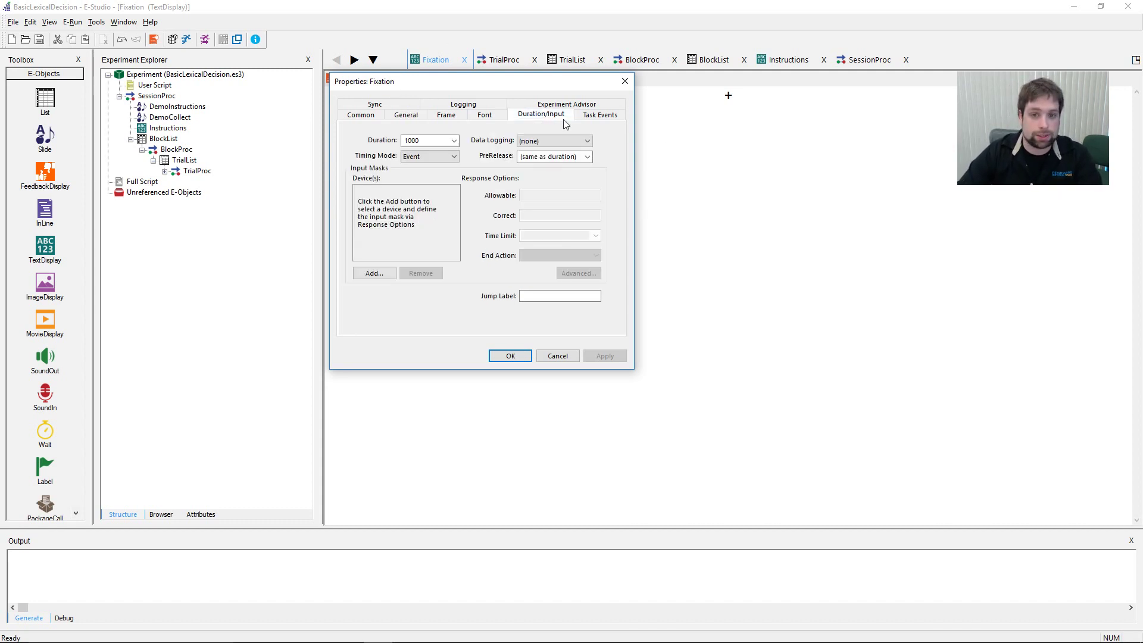
{"action": "double_click", "coordinate": [425, 144]}
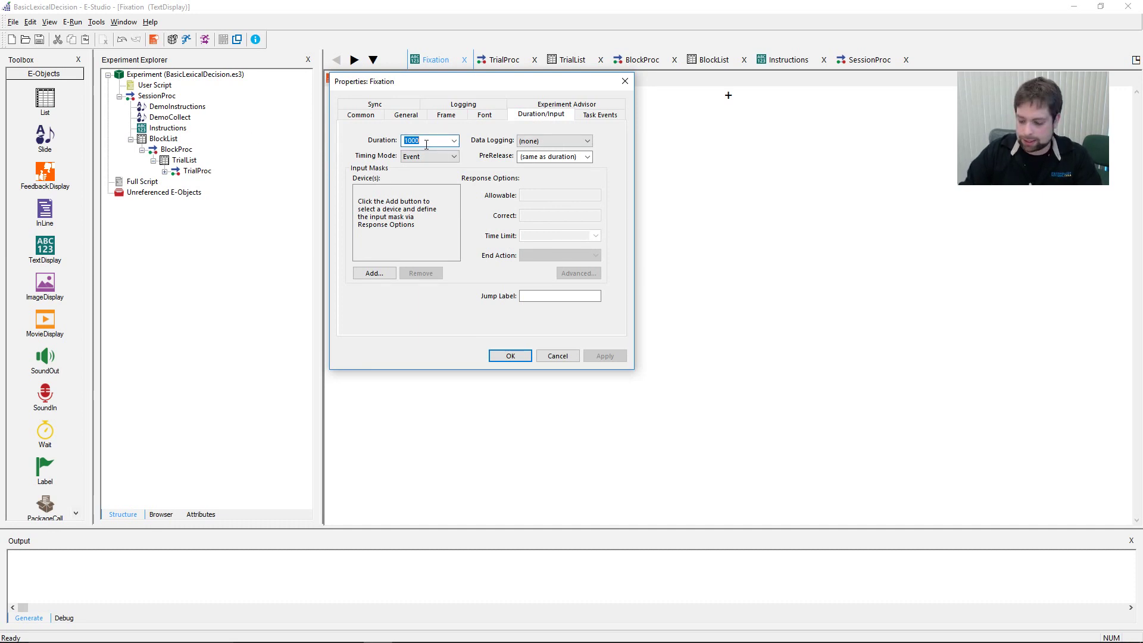
{"action": "type", "text": "500"}
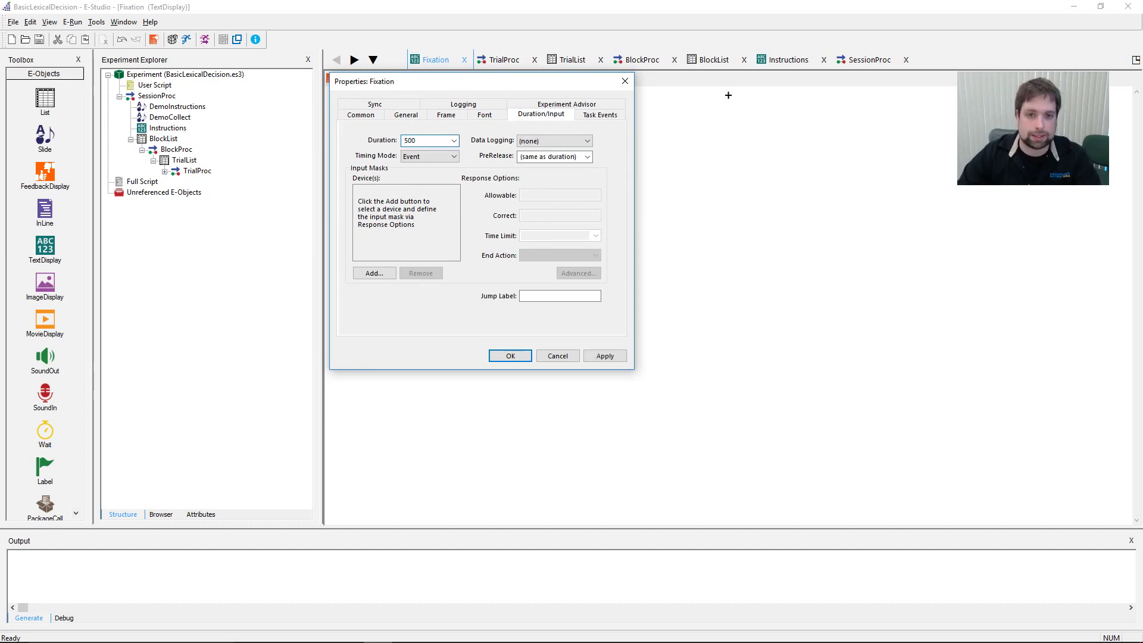
{"action": "left_click", "coordinate": [548, 140]}
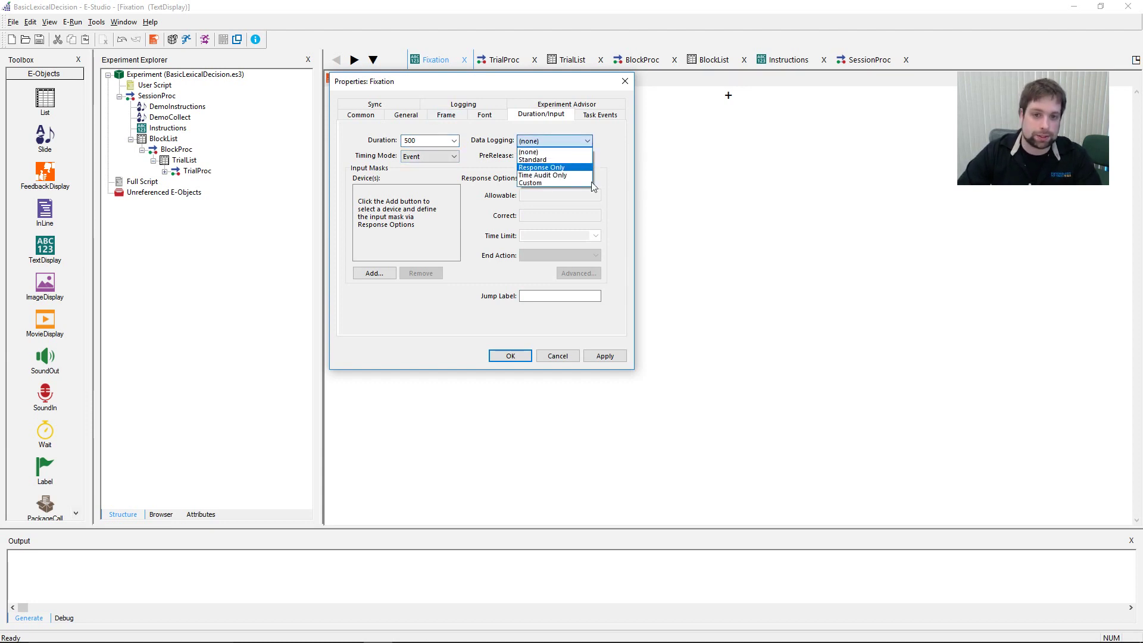
{"action": "left_click", "coordinate": [586, 175]}
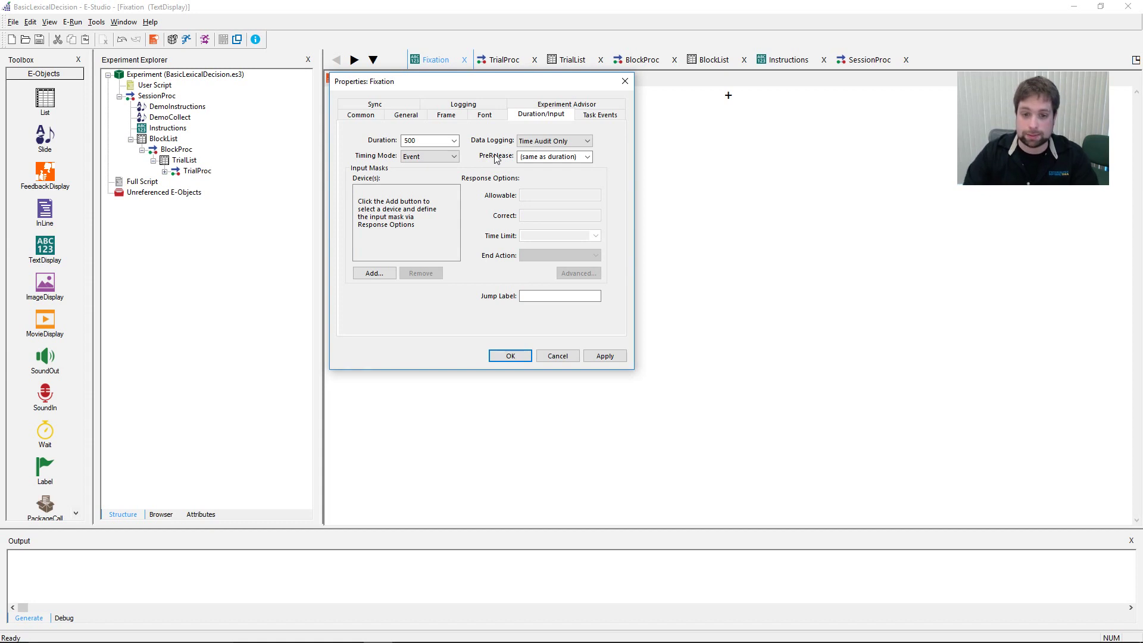
{"action": "left_click", "coordinate": [601, 354]}
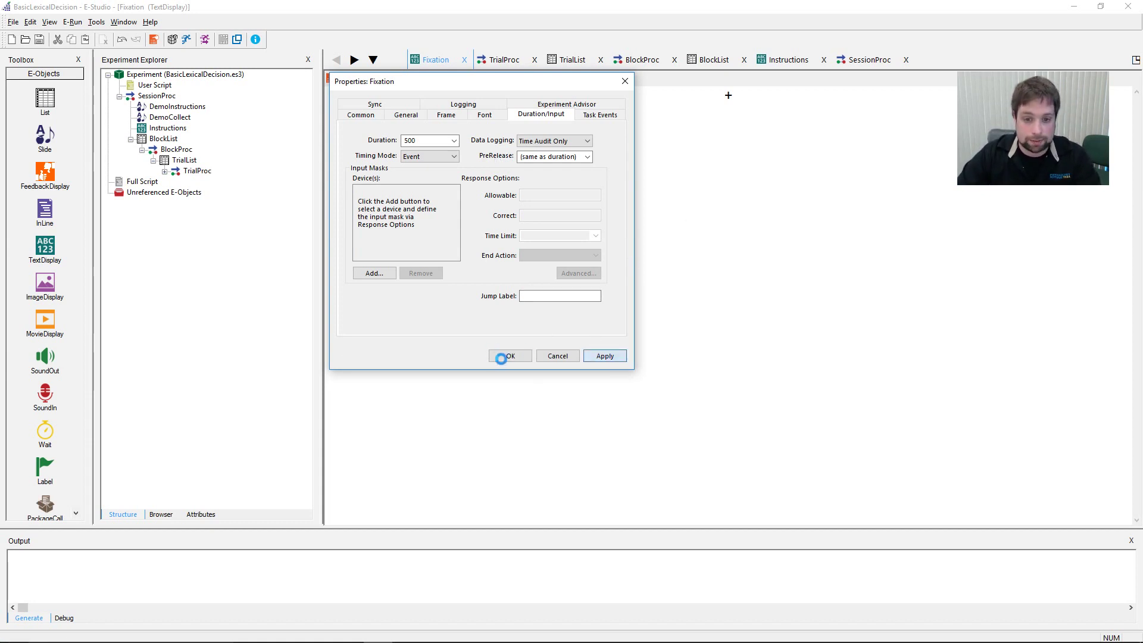
{"action": "left_click", "coordinate": [503, 356]}
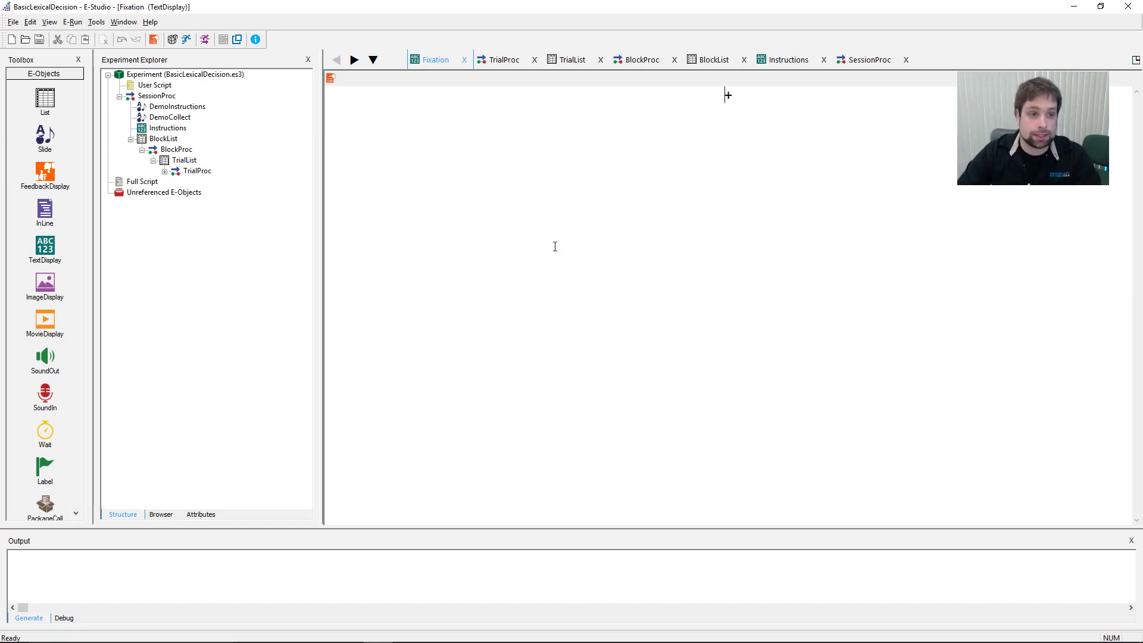
Step: Add a Slide object after Fixation in the TrialProc timeline
{"action": "left_click", "coordinate": [165, 171]}
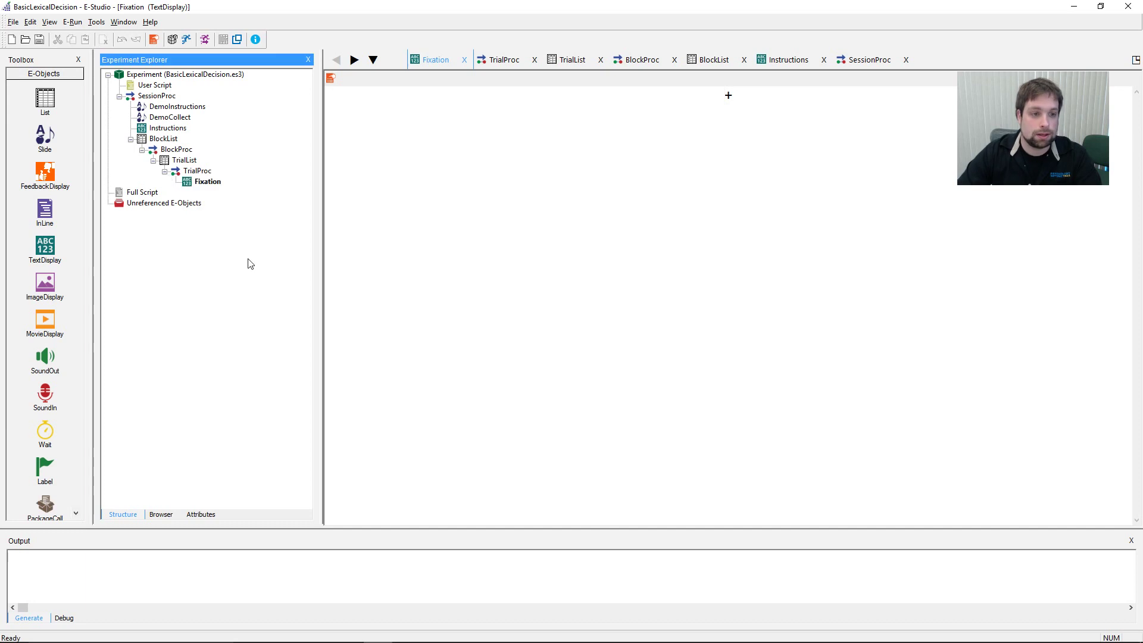
{"action": "double_click", "coordinate": [199, 171]}
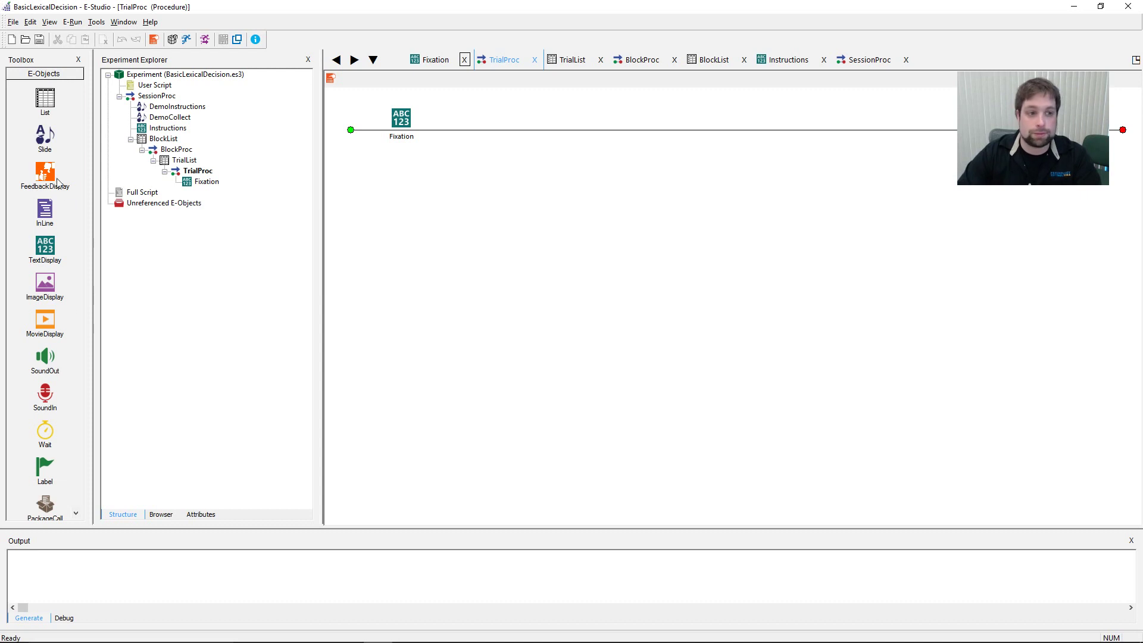
{"action": "left_click_drag", "start_coordinate": [45, 136], "coordinate": [586, 271]}
Step: Rename the new slide in TrialProc as StimDisplay
{"action": "left_click", "coordinate": [459, 120]}
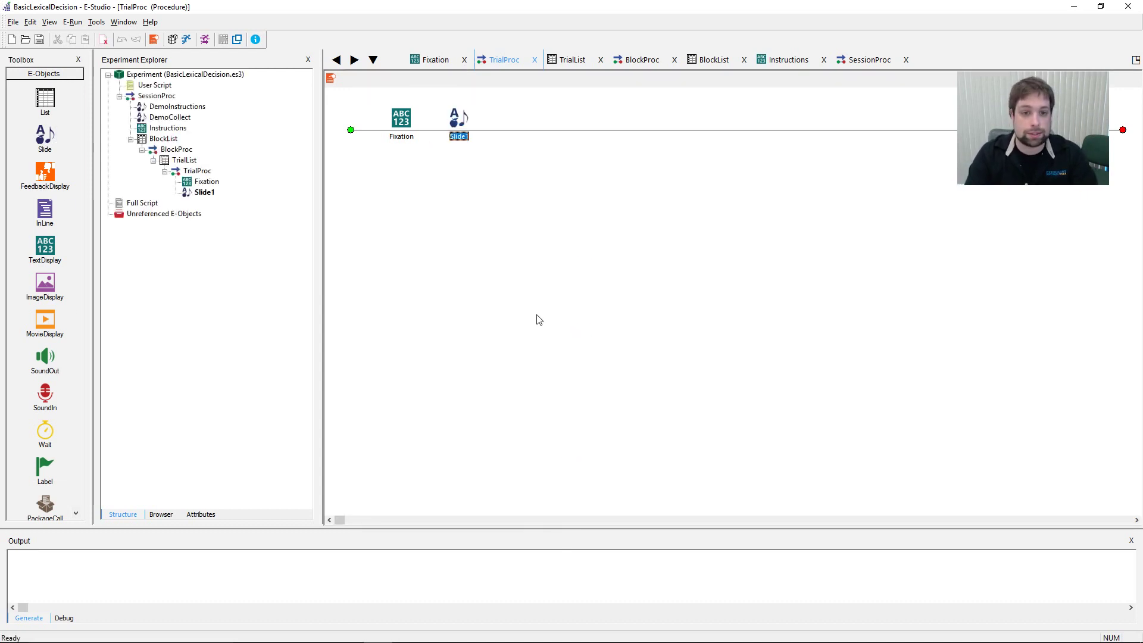
{"action": "right_click", "coordinate": [459, 131]}
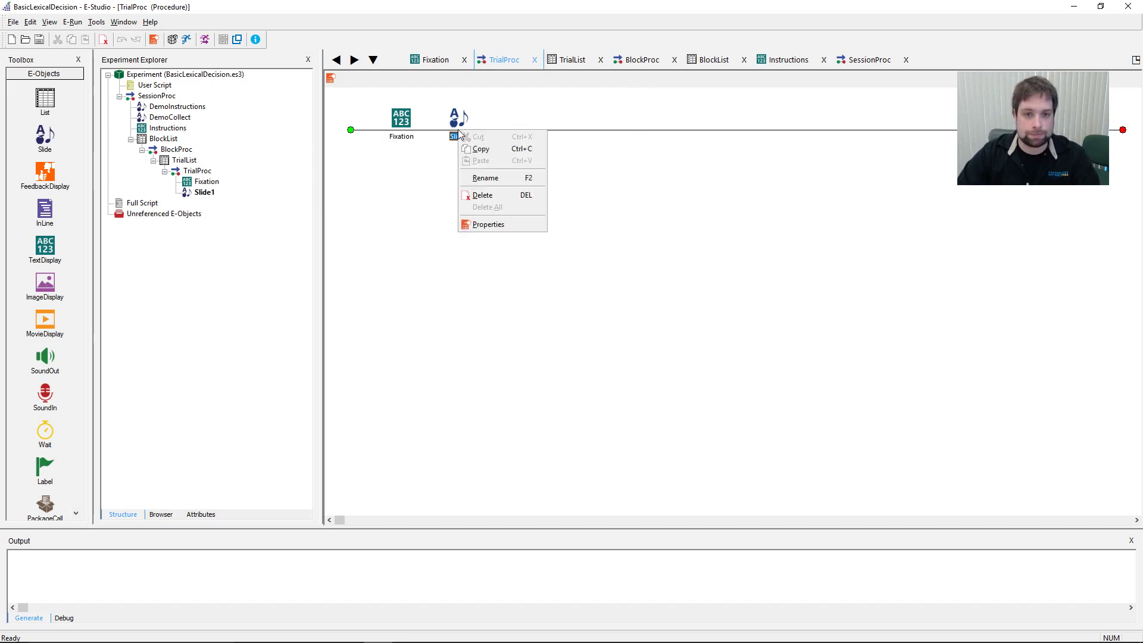
{"action": "left_click", "coordinate": [510, 178]}
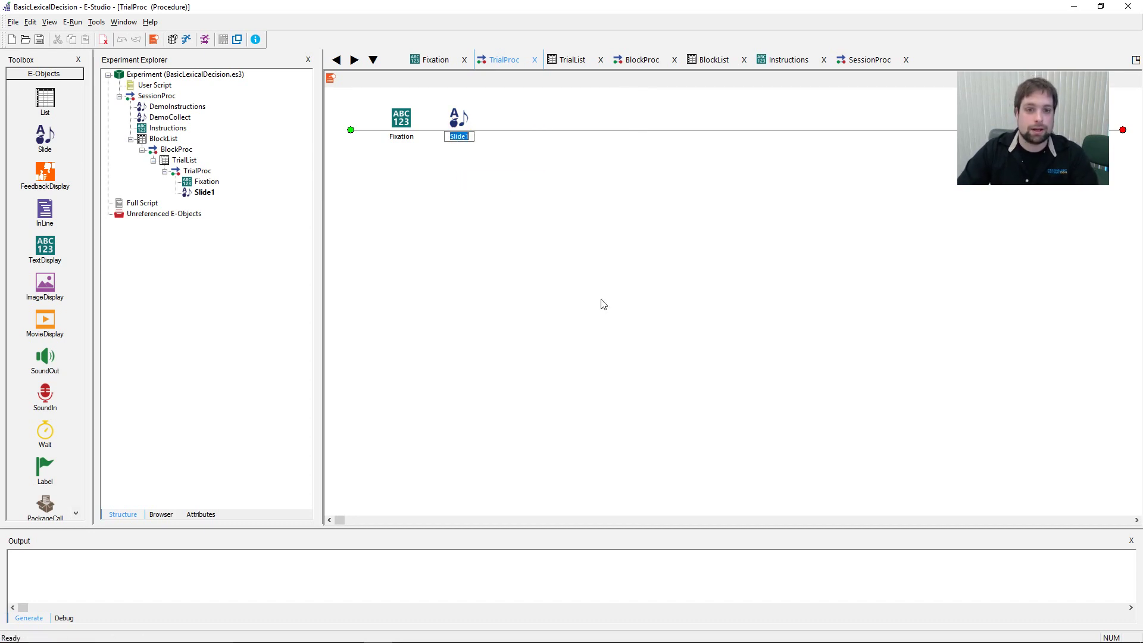
{"action": "type", "text": "S"}
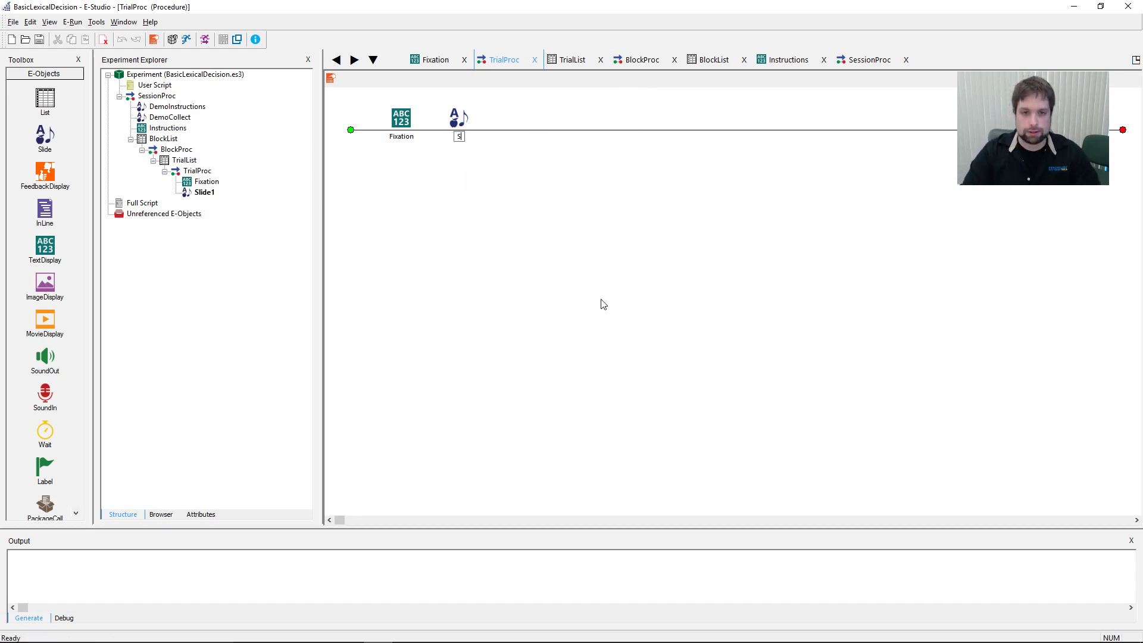
{"action": "type", "text": "timDisplay"}
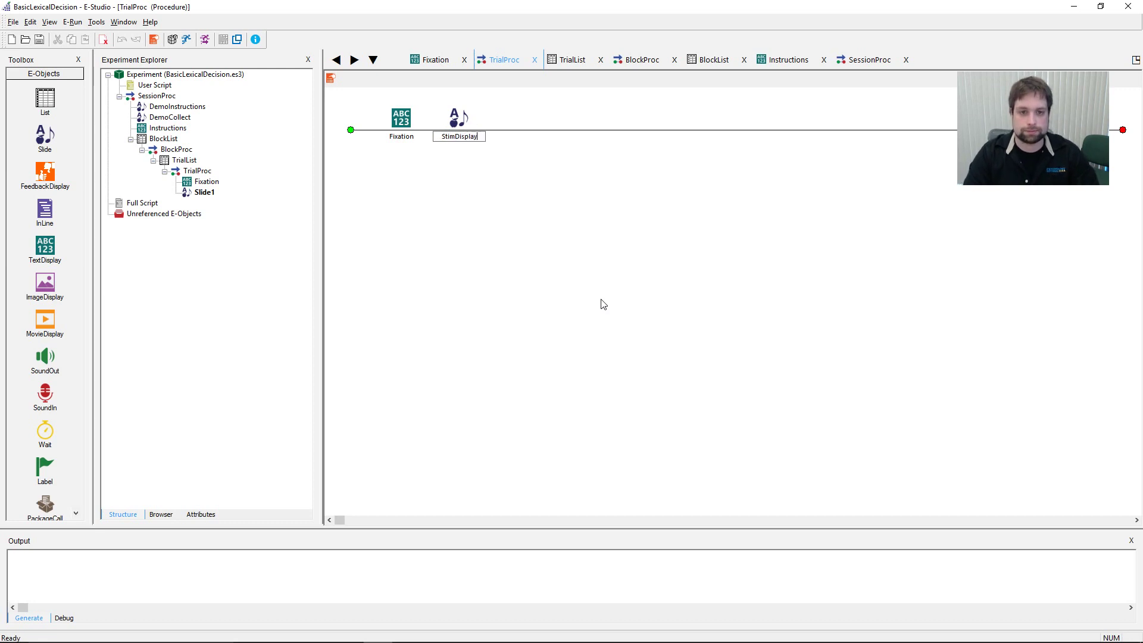
{"action": "key", "text": "Return"}
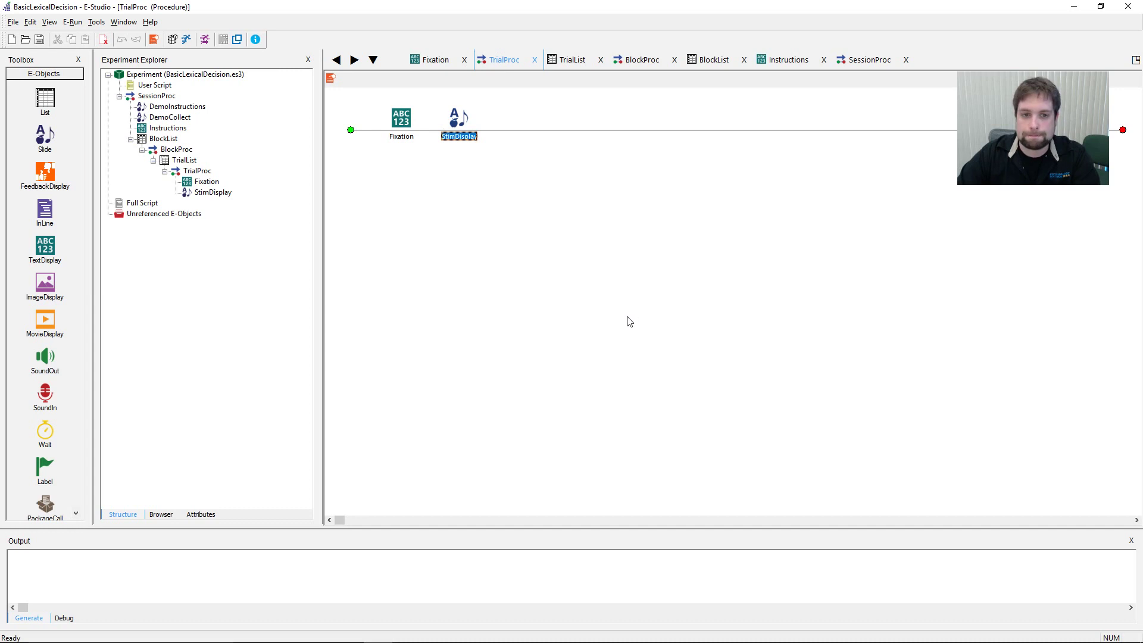
Step: Open the StimDisplay slide and place a text sub-object near the middle of its canvas
{"action": "double_click", "coordinate": [459, 118]}
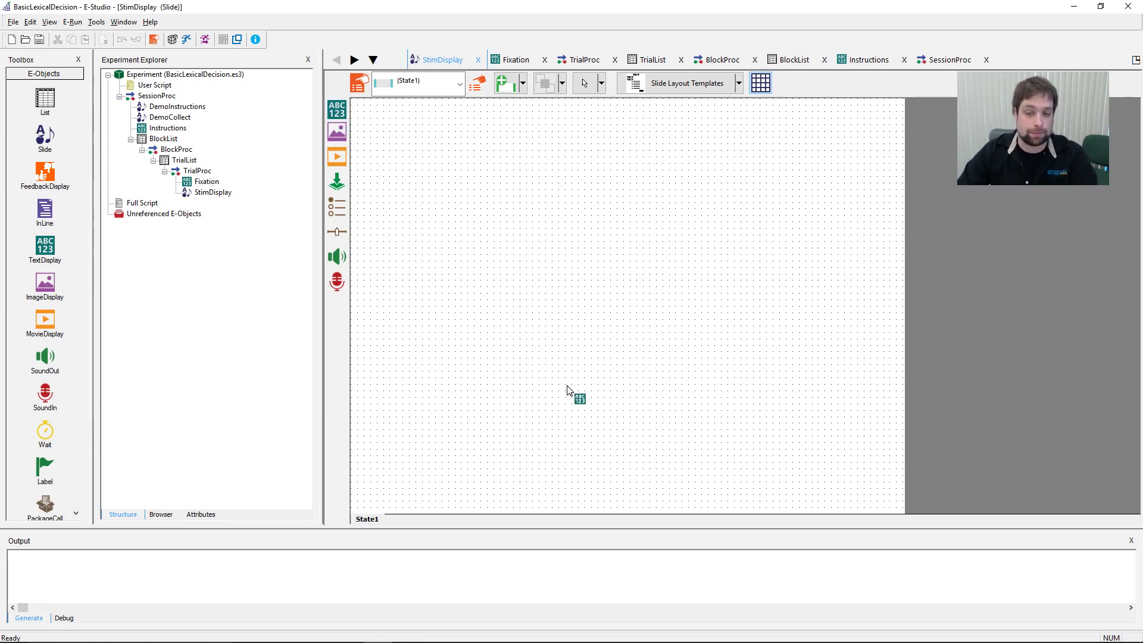
{"action": "left_click", "coordinate": [588, 286]}
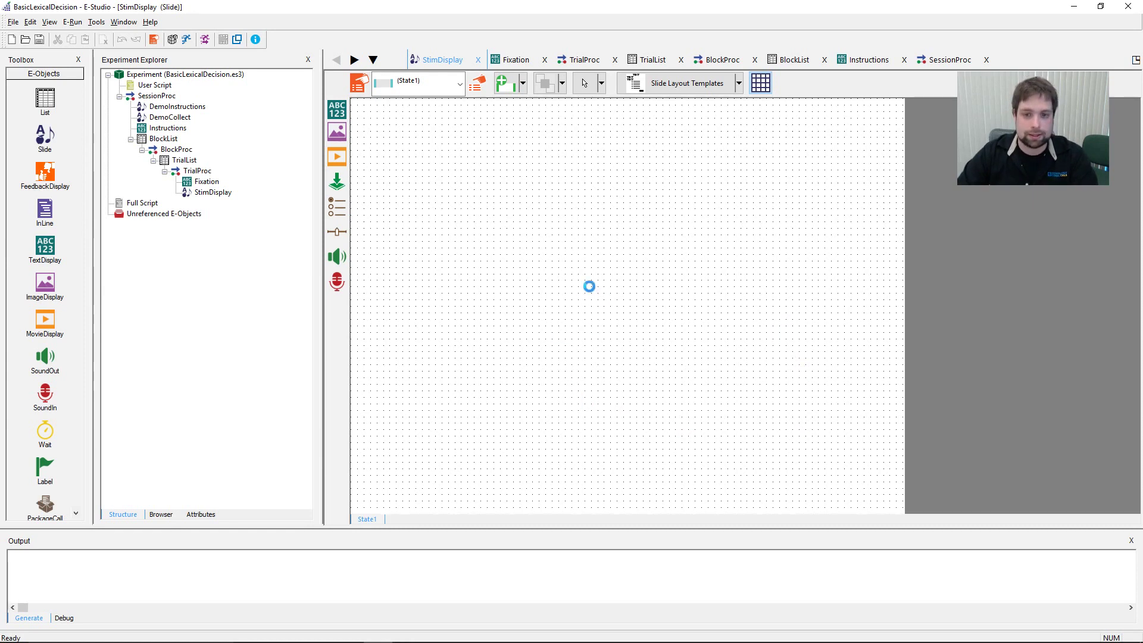
{"action": "left_click_drag", "start_coordinate": [586, 291], "coordinate": [605, 286]}
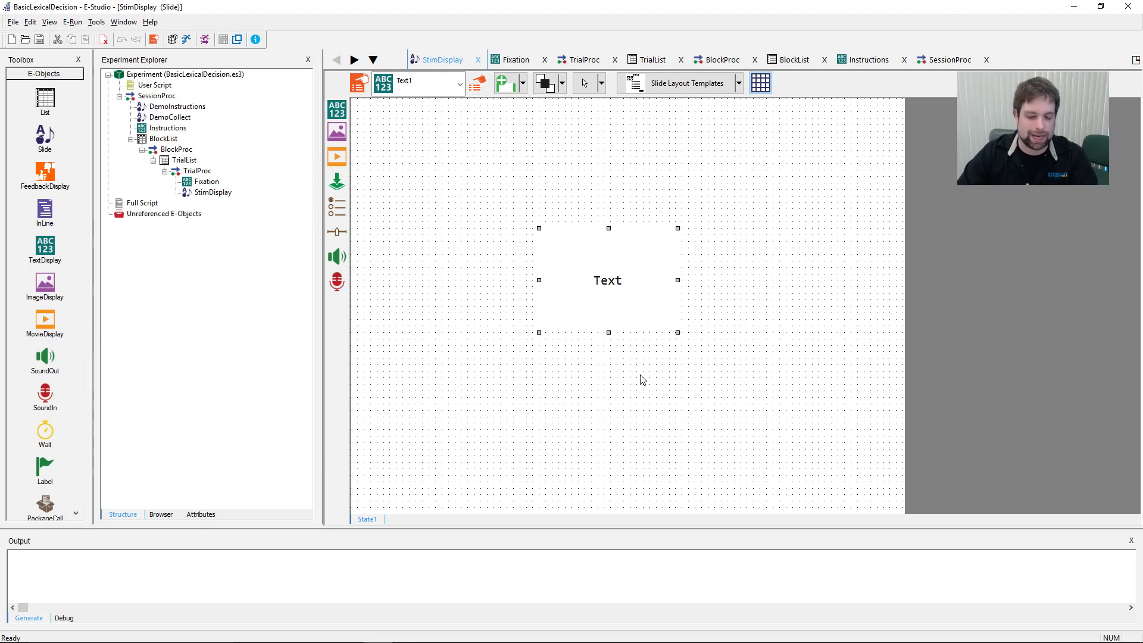
Step: Replace the placeholder text of the StimDisplay text sub-object with the [Stimuli] attribute reference
{"action": "double_click", "coordinate": [612, 296]}
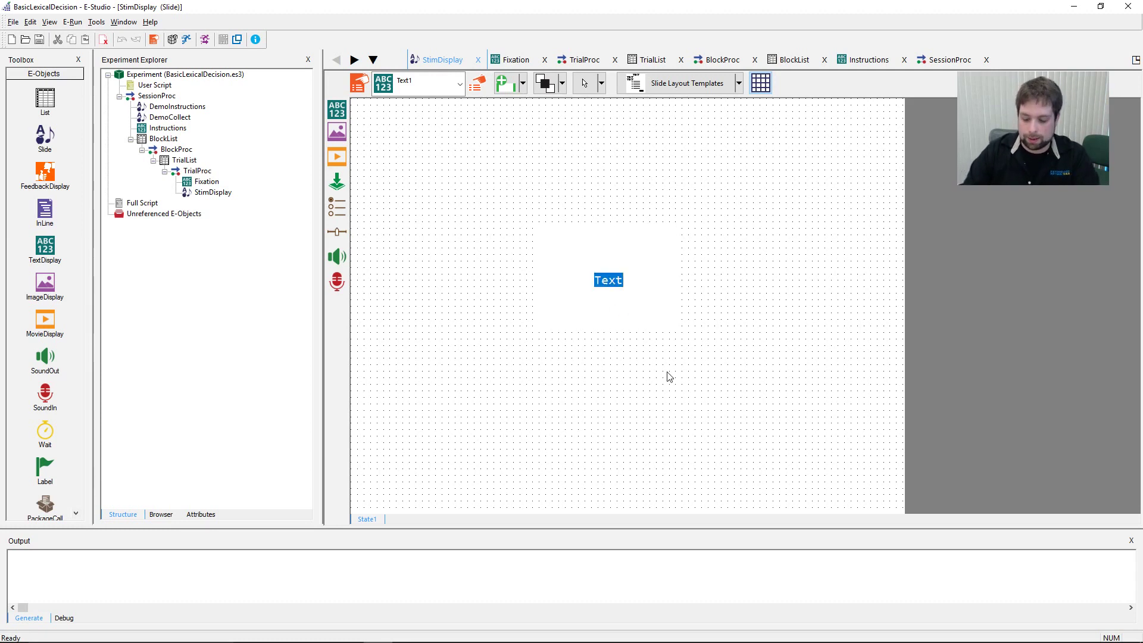
{"action": "key", "text": "BackSpace"}
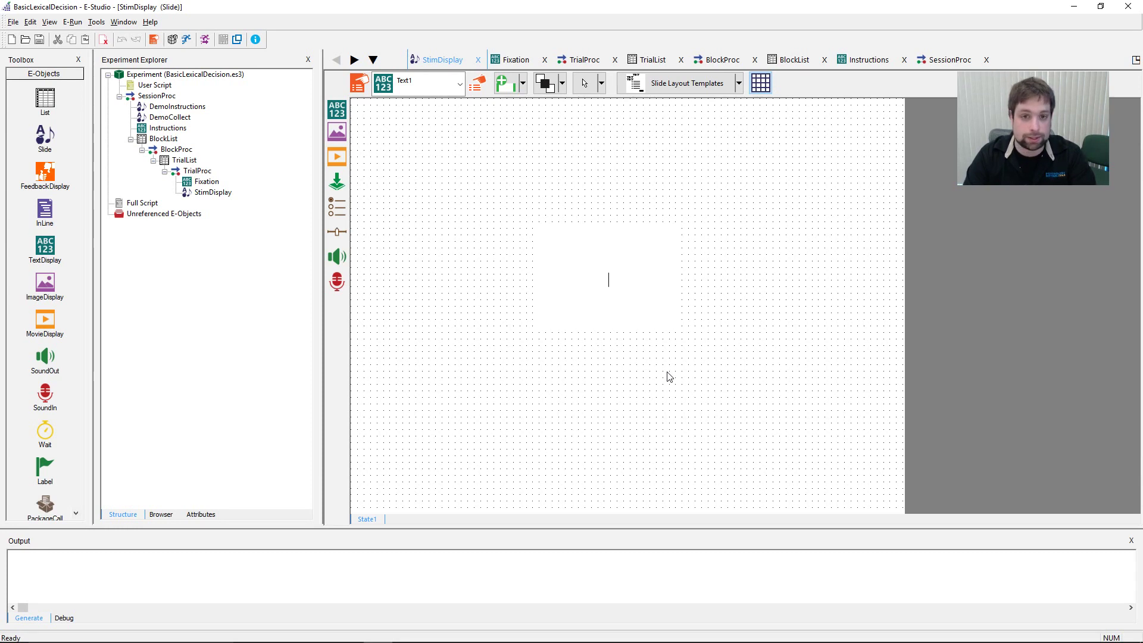
{"action": "type", "text": "["}
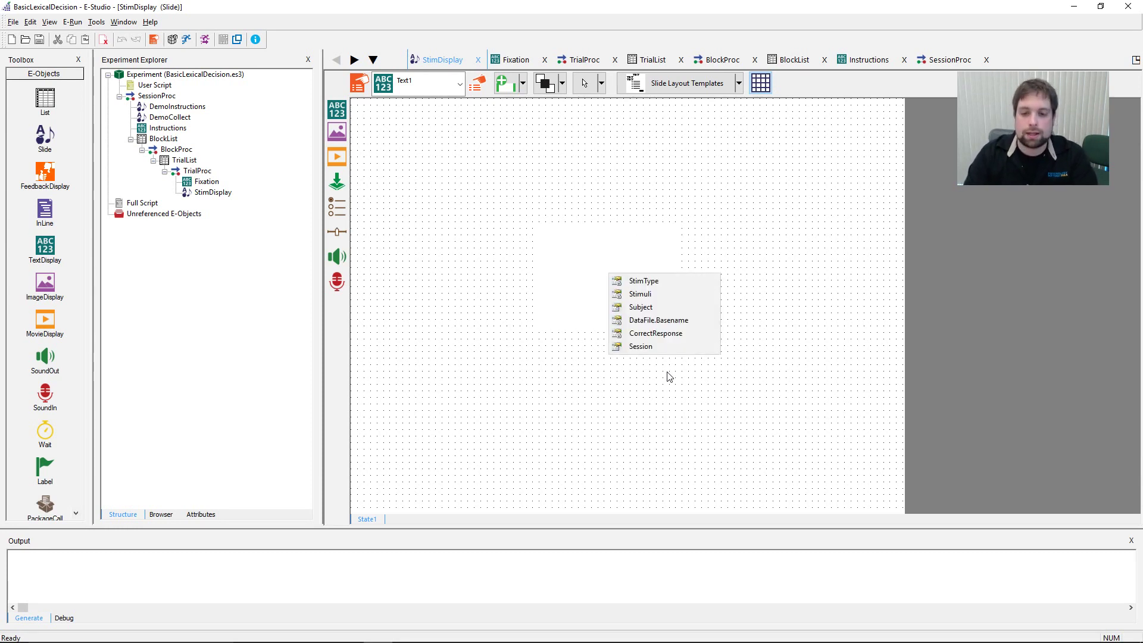
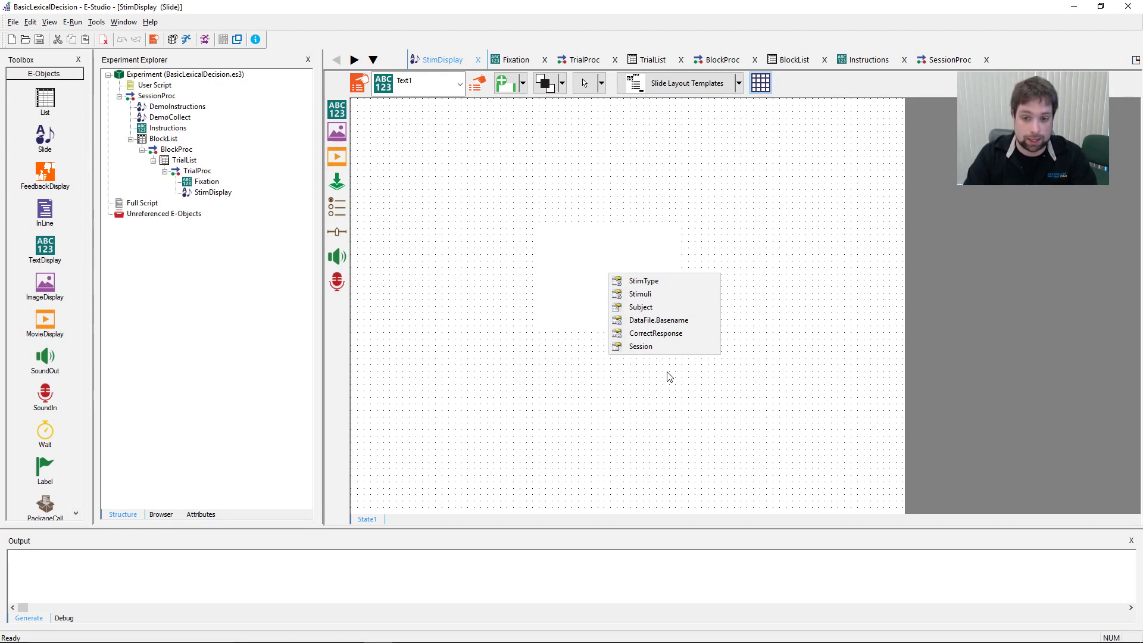
{"action": "left_click", "coordinate": [645, 297]}
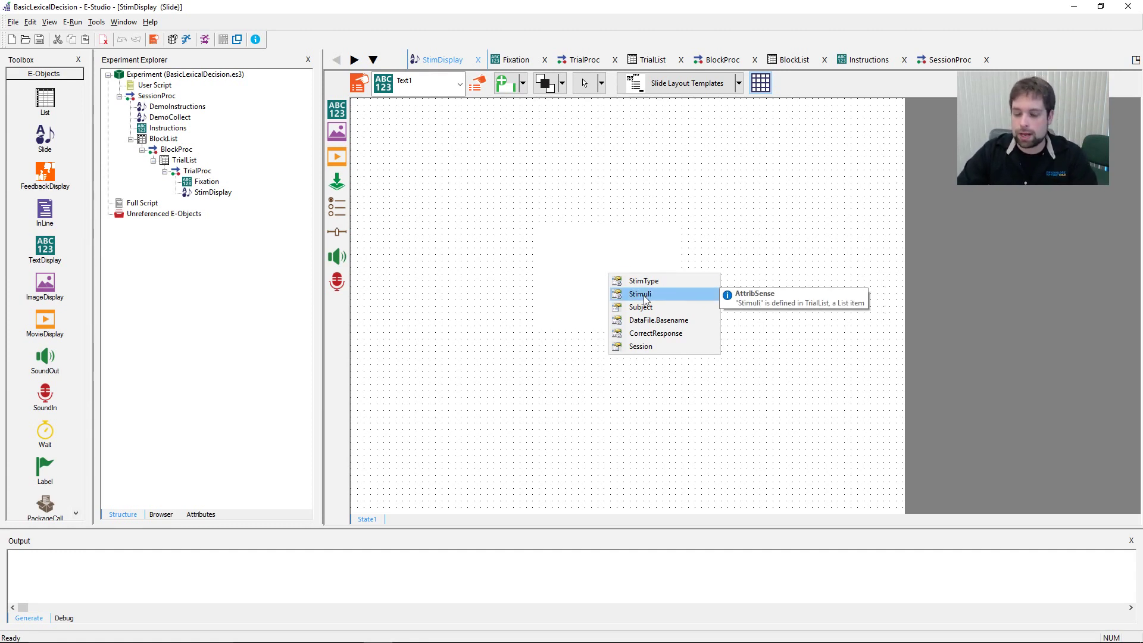
{"action": "double_click", "coordinate": [646, 298]}
{"action": "left_click", "coordinate": [636, 238]}
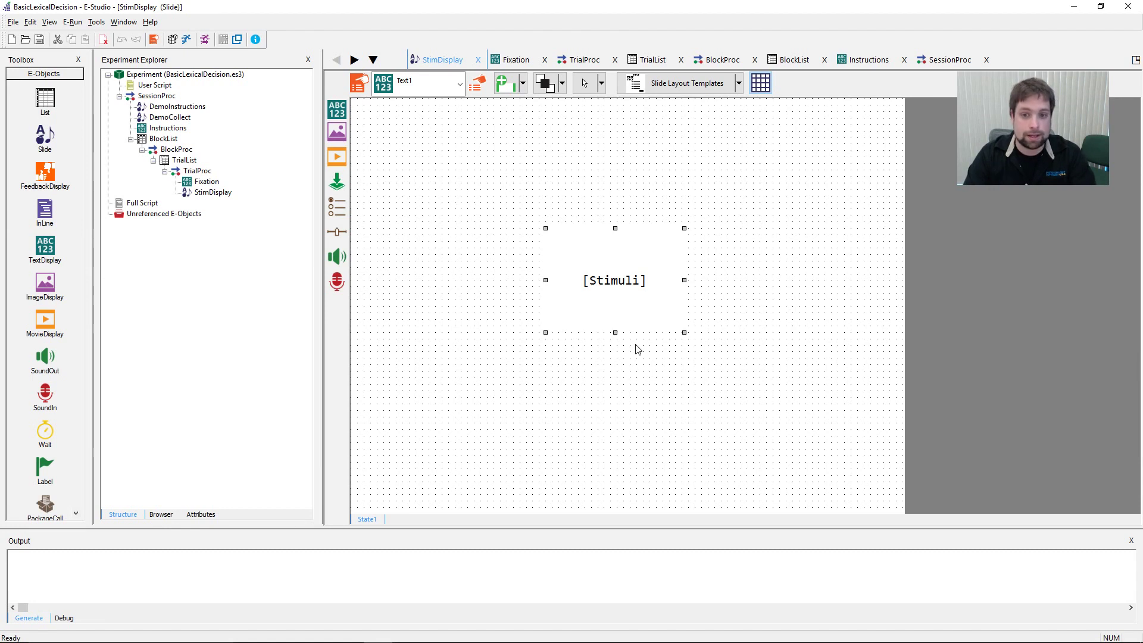
{"action": "left_click", "coordinate": [738, 303]}
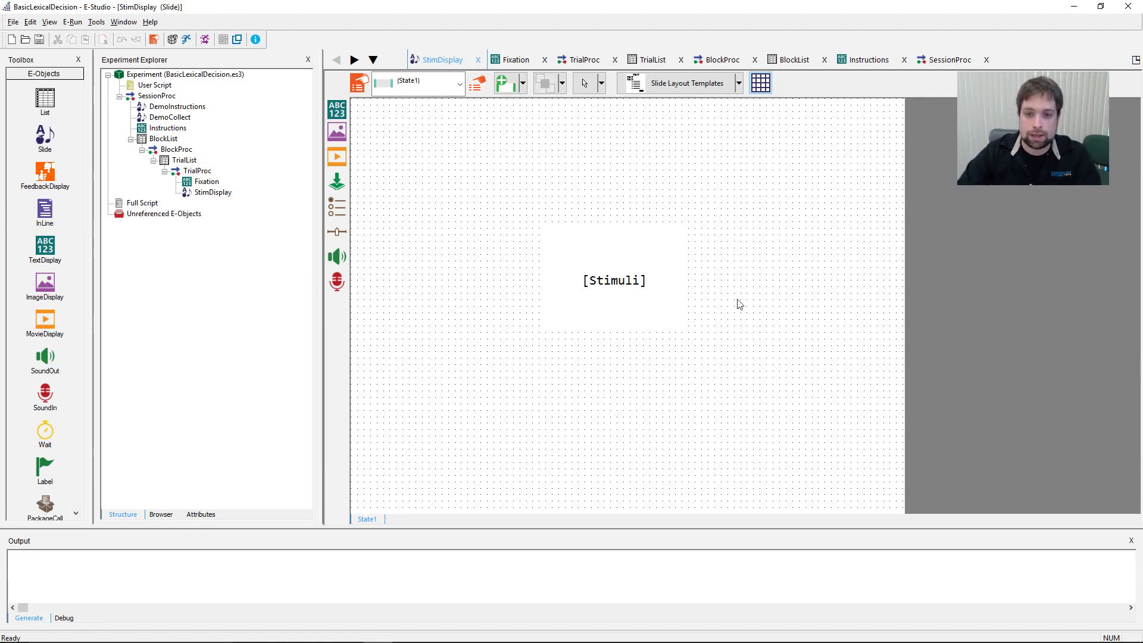
{"action": "left_click", "coordinate": [665, 322]}
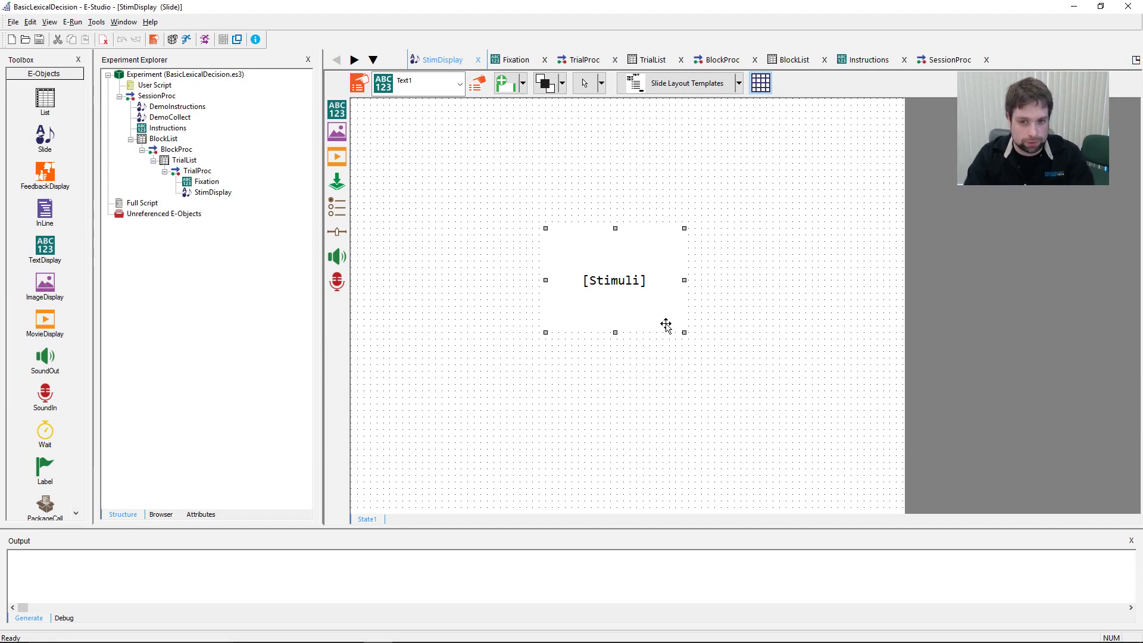
Step: Examine the word and nonword entries in TrialList's Stimuli column, and return to the StimDisplay slide
{"action": "left_click", "coordinate": [185, 162]}
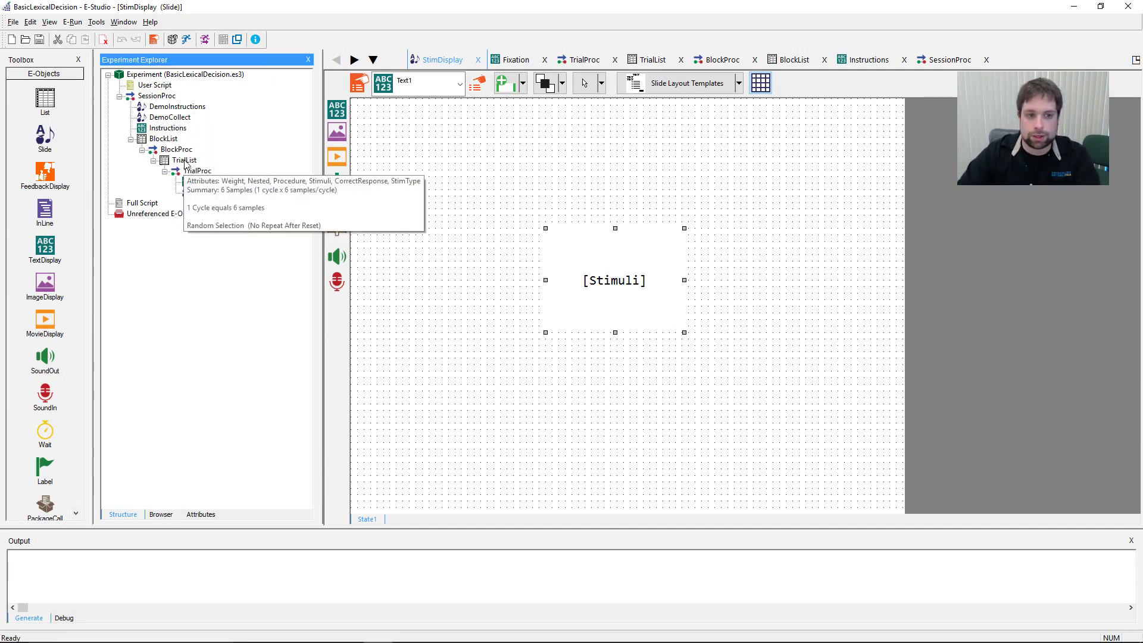
{"action": "double_click", "coordinate": [185, 161]}
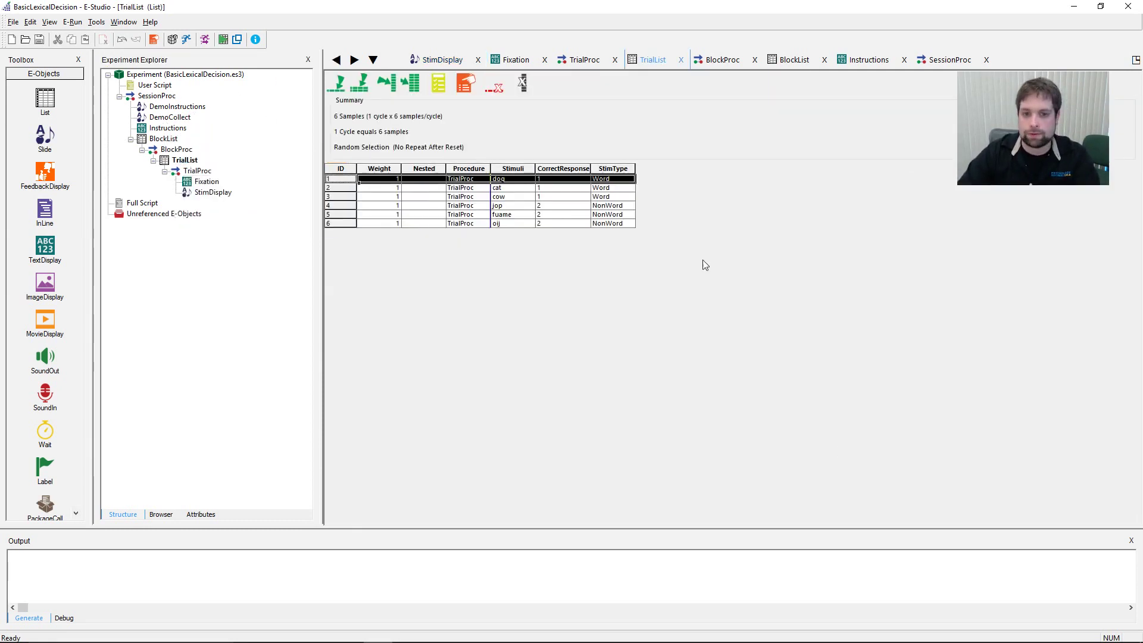
{"action": "left_click", "coordinate": [518, 179]}
{"action": "left_click", "coordinate": [510, 187]}
{"action": "left_click_drag", "start_coordinate": [522, 204], "coordinate": [529, 241]}
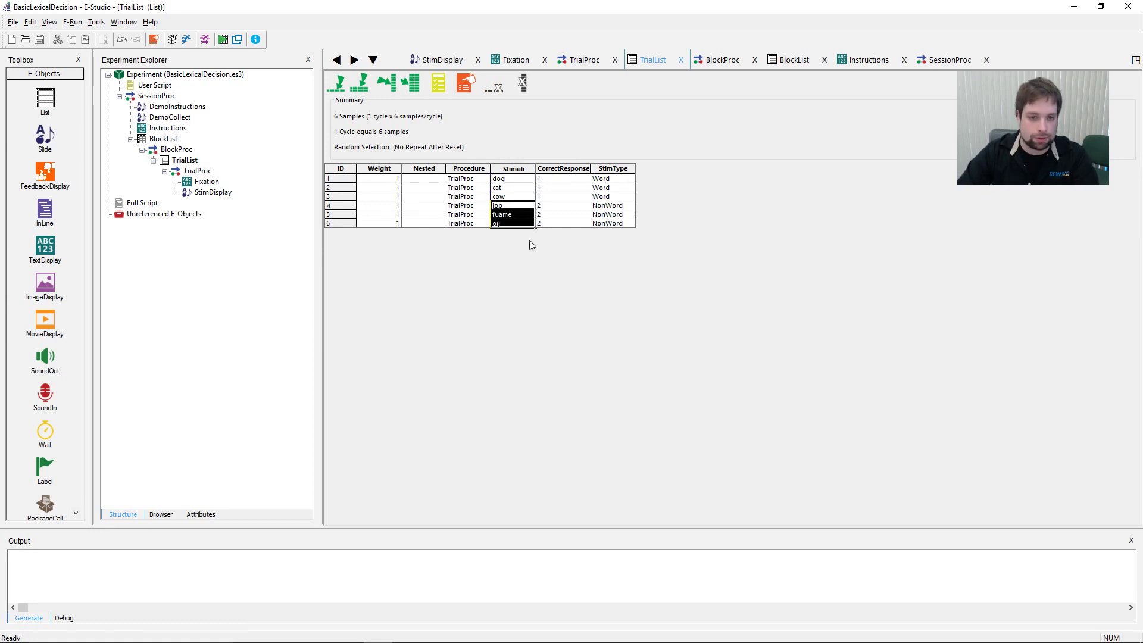
{"action": "left_click", "coordinate": [517, 216]}
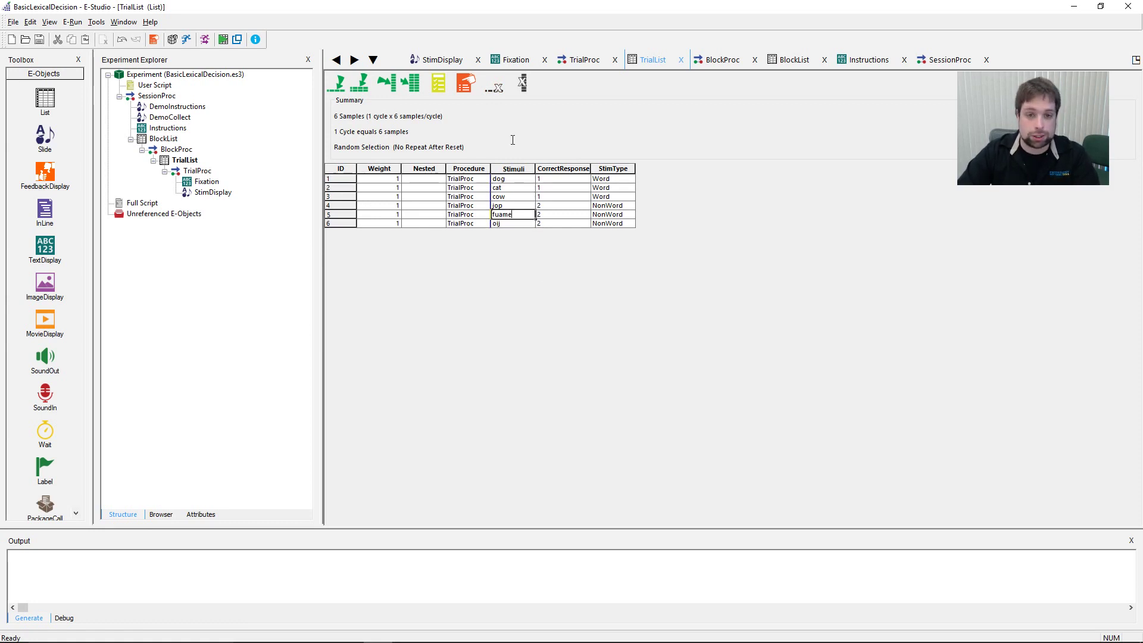
{"action": "right_click", "coordinate": [220, 191]}
{"action": "left_click", "coordinate": [244, 198]}
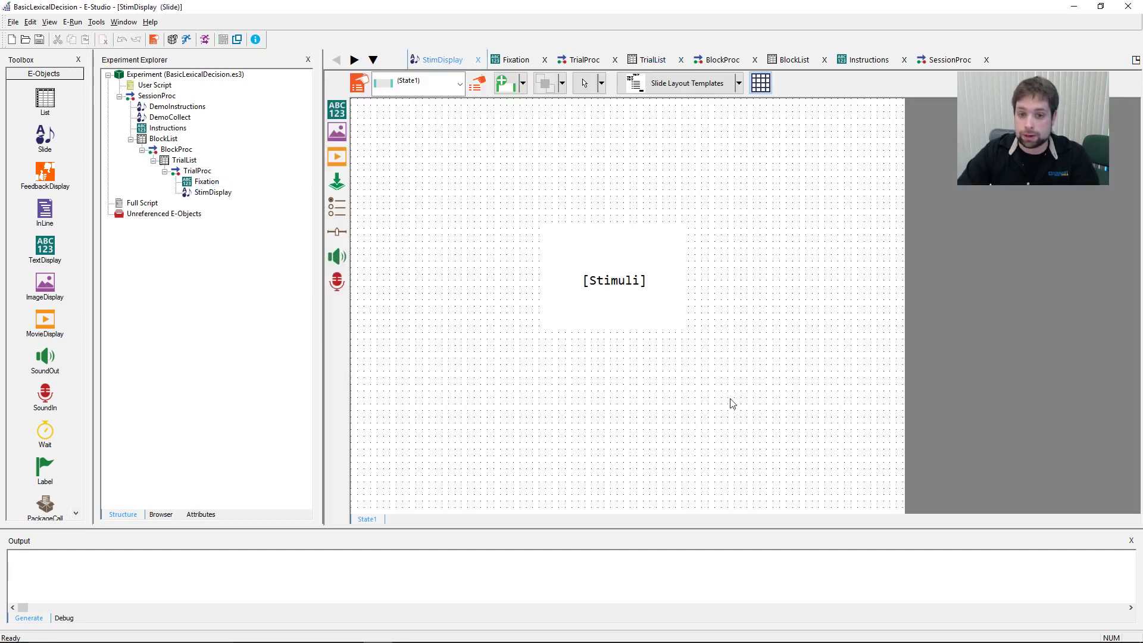
Step: Set both the X and Y position of the [Stimuli] text sub-object's frame to center, and confirm its properties
{"action": "left_click", "coordinate": [607, 270]}
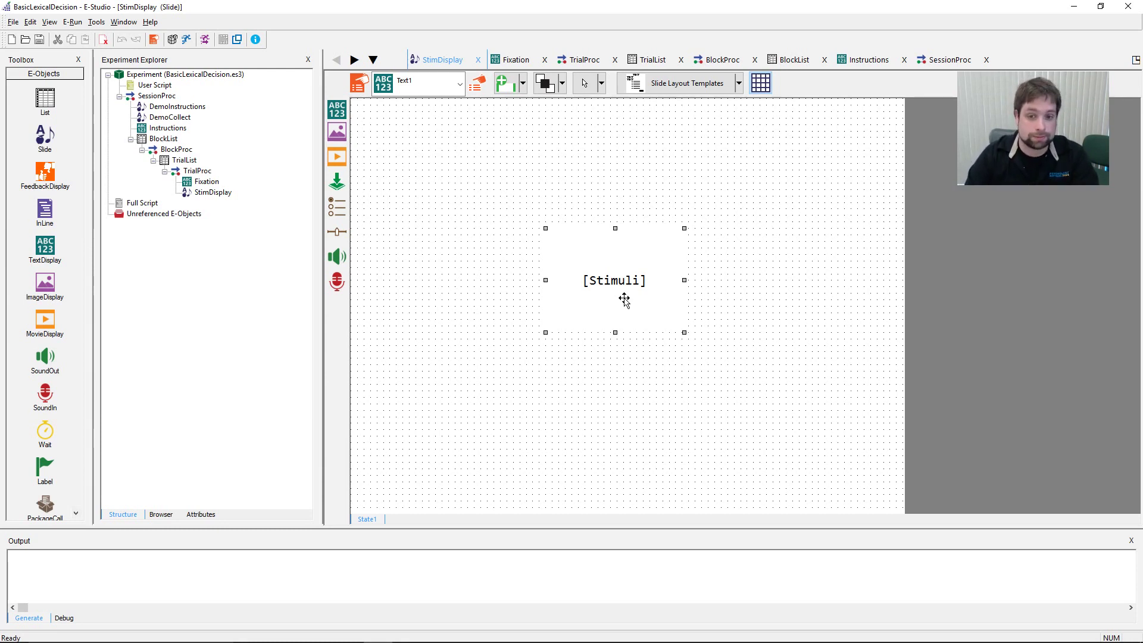
{"action": "left_click", "coordinate": [446, 187]}
{"action": "left_click", "coordinate": [634, 310]}
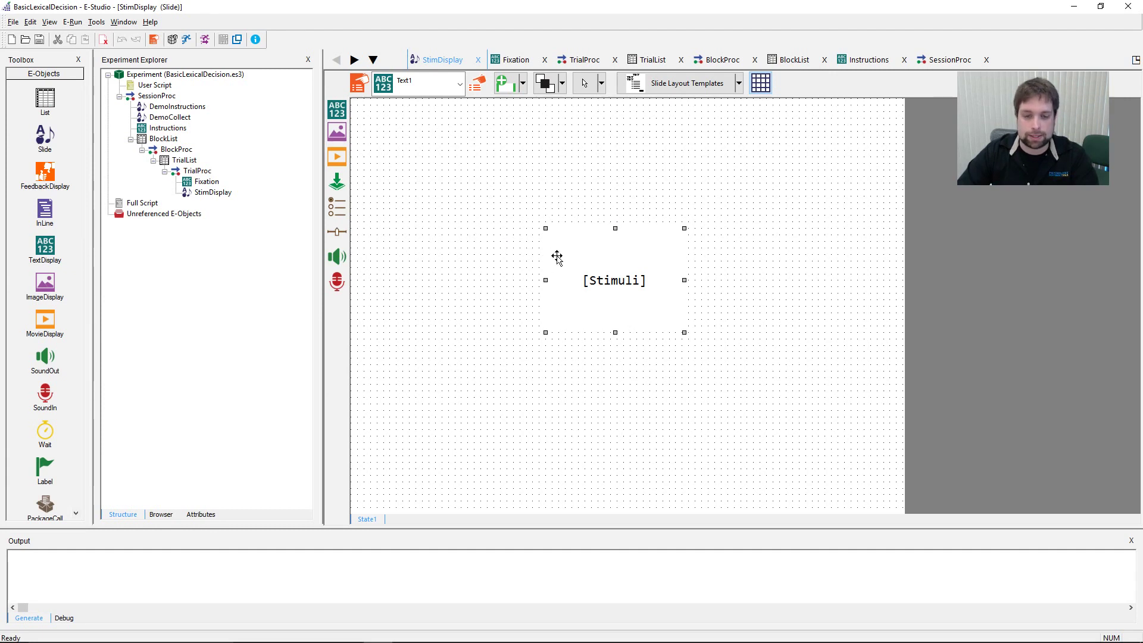
{"action": "left_click", "coordinate": [476, 86]}
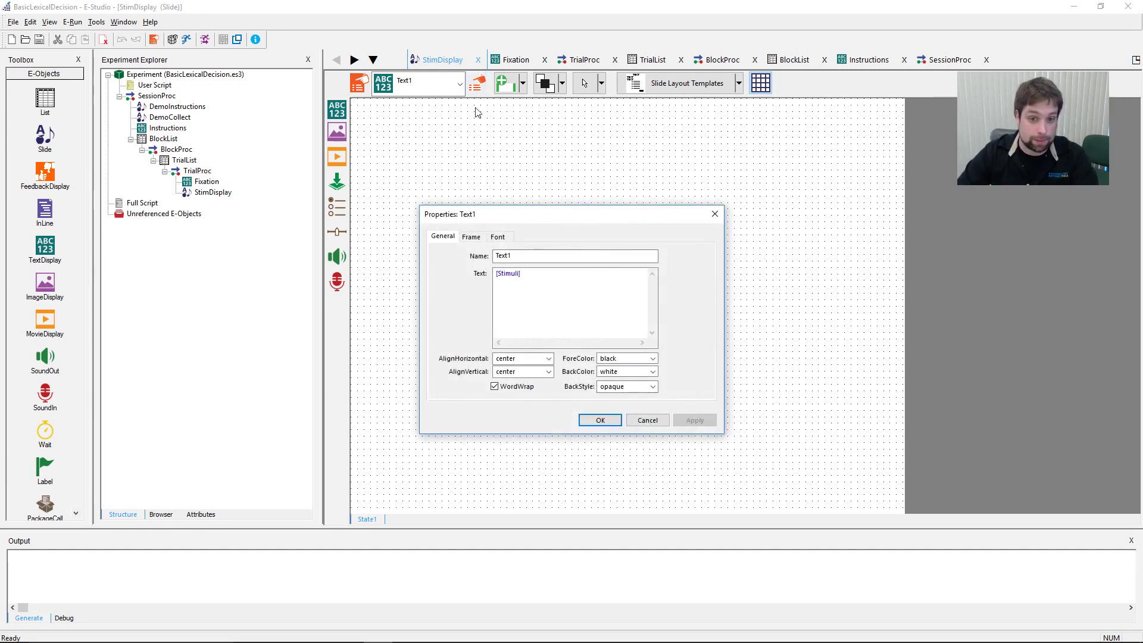
{"action": "left_click", "coordinate": [471, 237]}
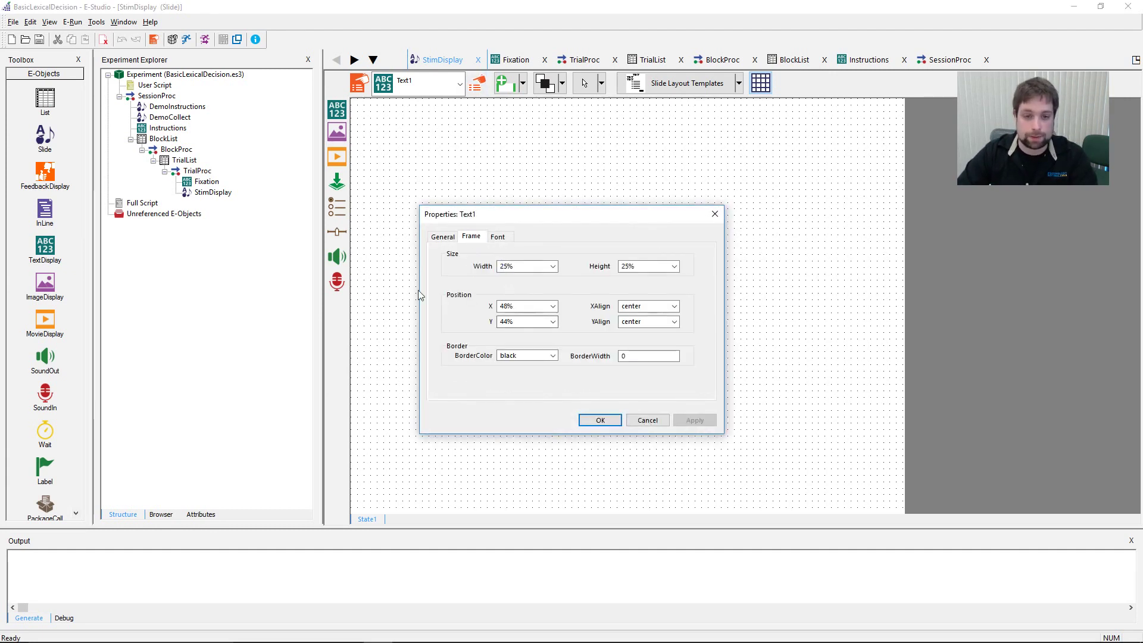
{"action": "left_click", "coordinate": [553, 306]}
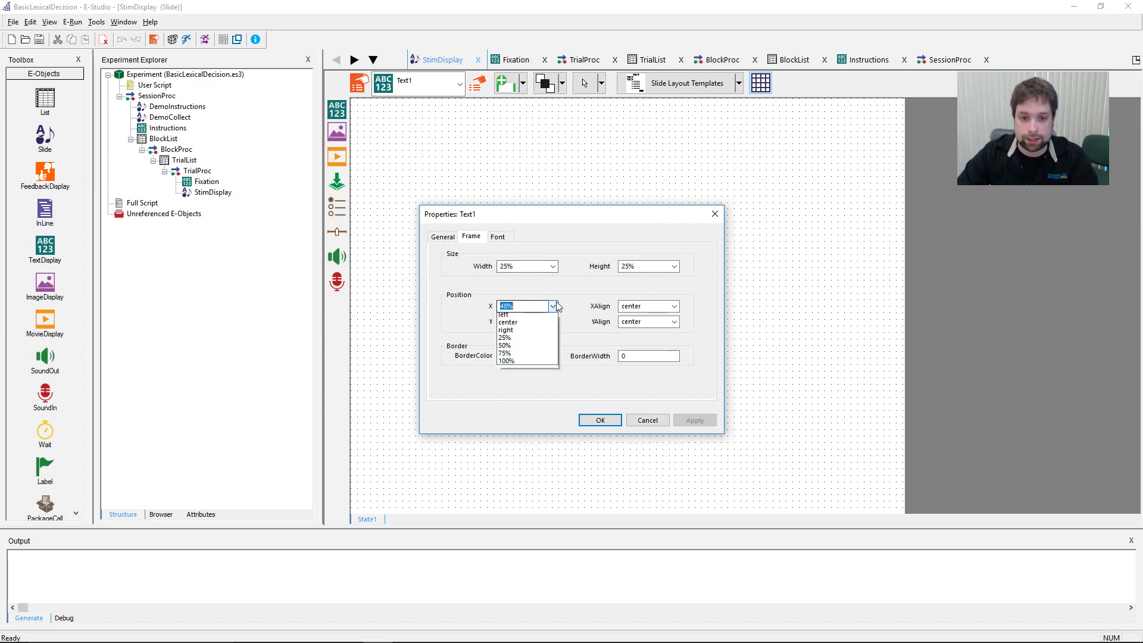
{"action": "left_click", "coordinate": [543, 305]}
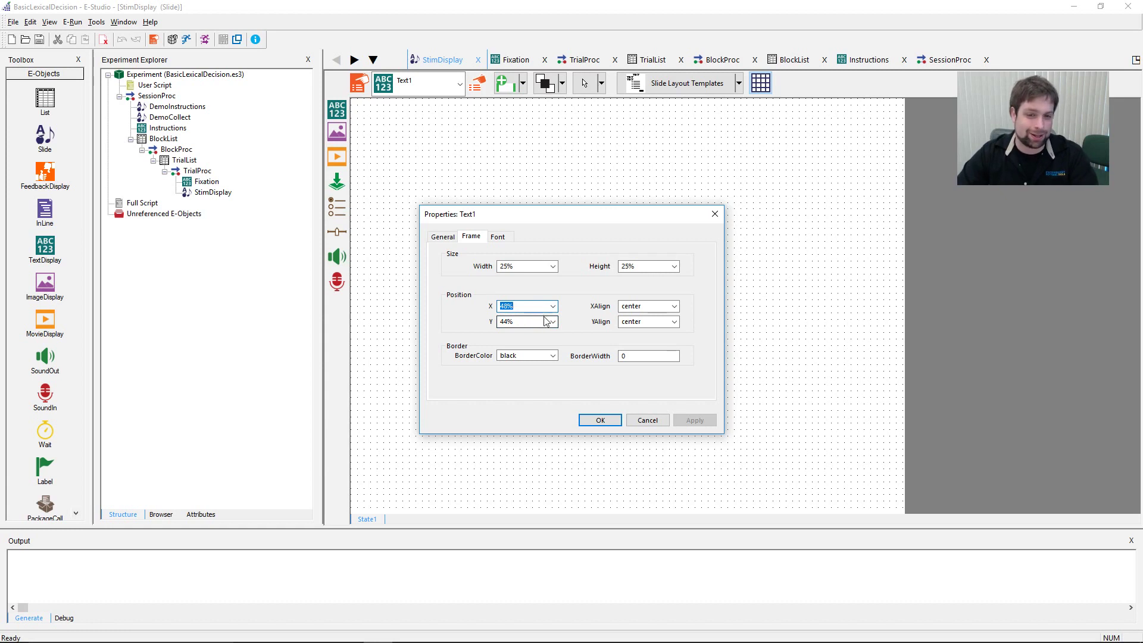
{"action": "left_click", "coordinate": [553, 306]}
{"action": "left_click", "coordinate": [548, 325]}
{"action": "left_click", "coordinate": [553, 322]}
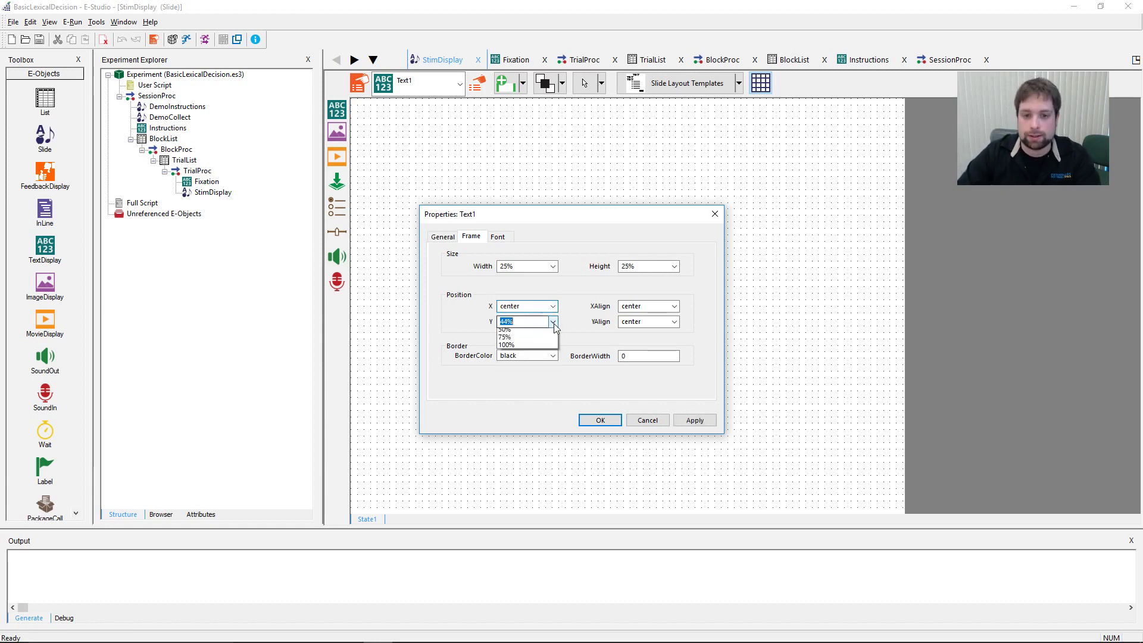
{"action": "left_click", "coordinate": [527, 340]}
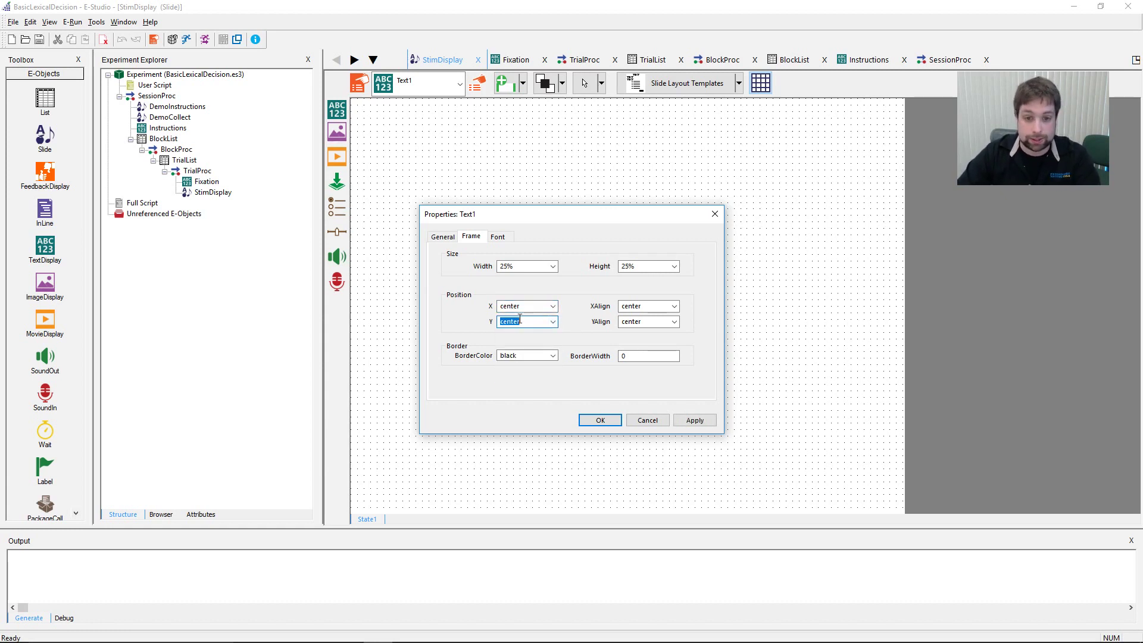
{"action": "left_click", "coordinate": [685, 421]}
{"action": "left_click", "coordinate": [595, 422]}
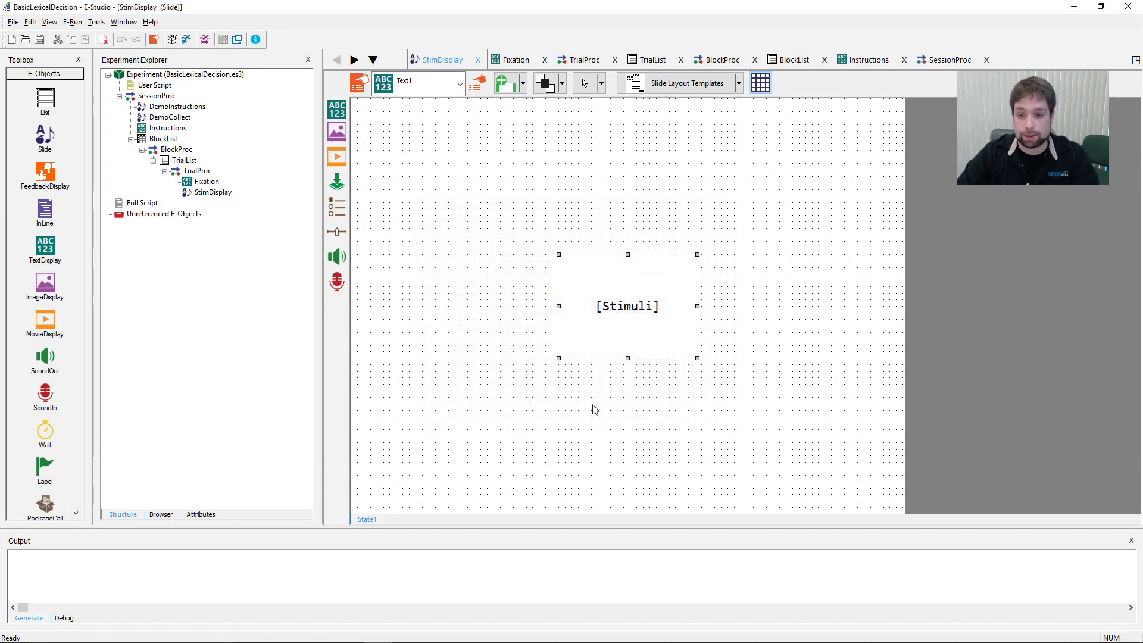
Step: Open the properties of the StimDisplay slide itself and set its duration to 5000
{"action": "left_click", "coordinate": [743, 331]}
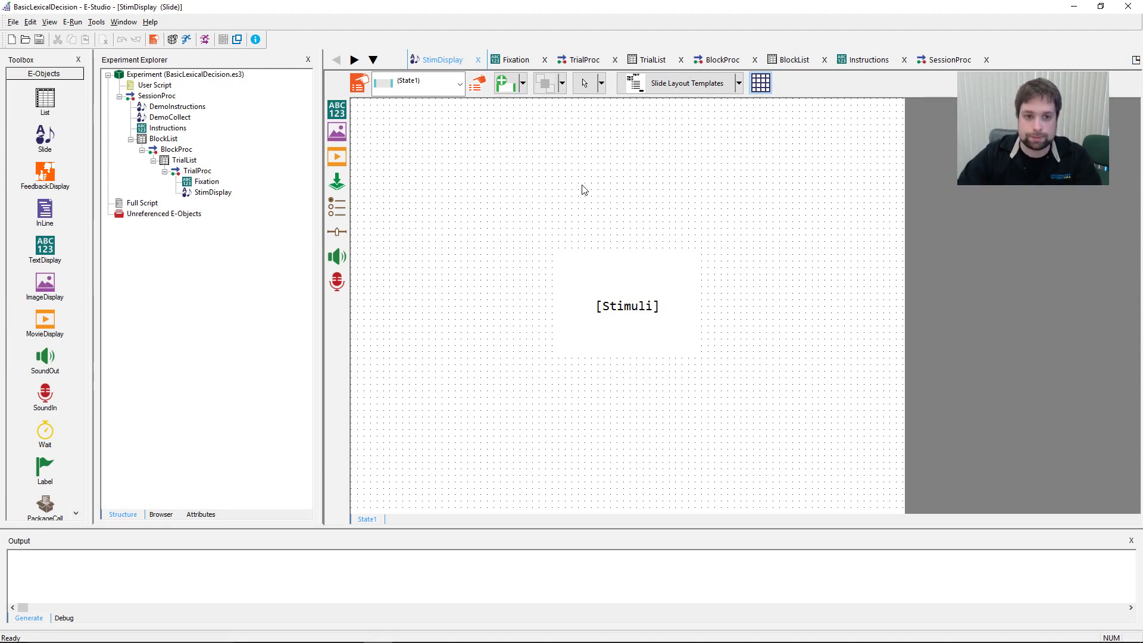
{"action": "left_click", "coordinate": [360, 85]}
{"action": "left_click", "coordinate": [566, 213]}
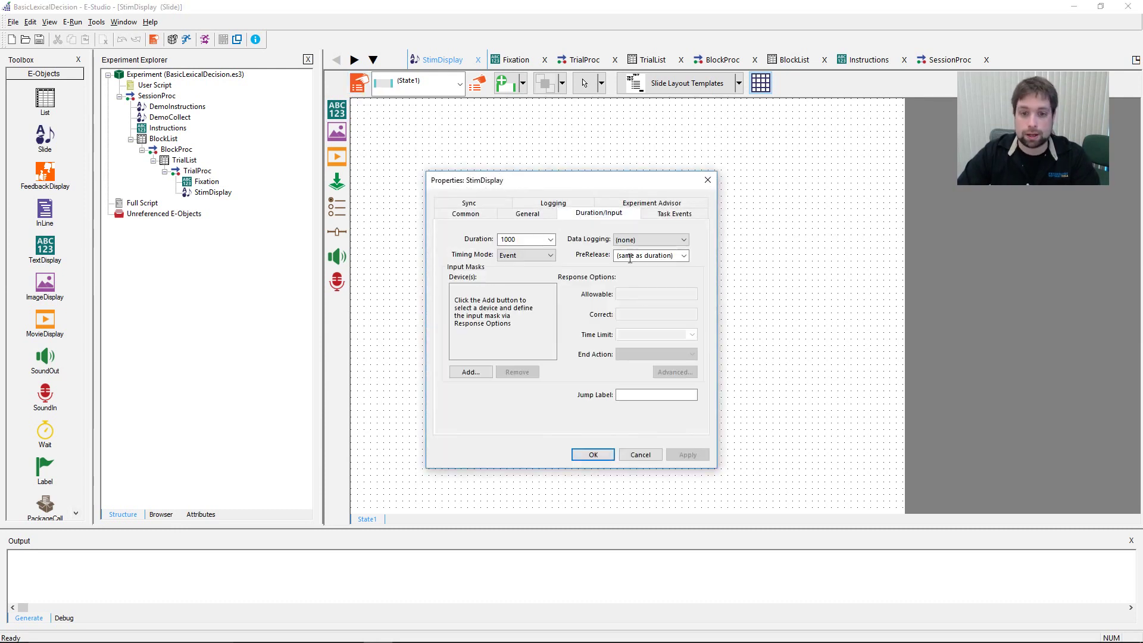
{"action": "left_click", "coordinate": [551, 239]}
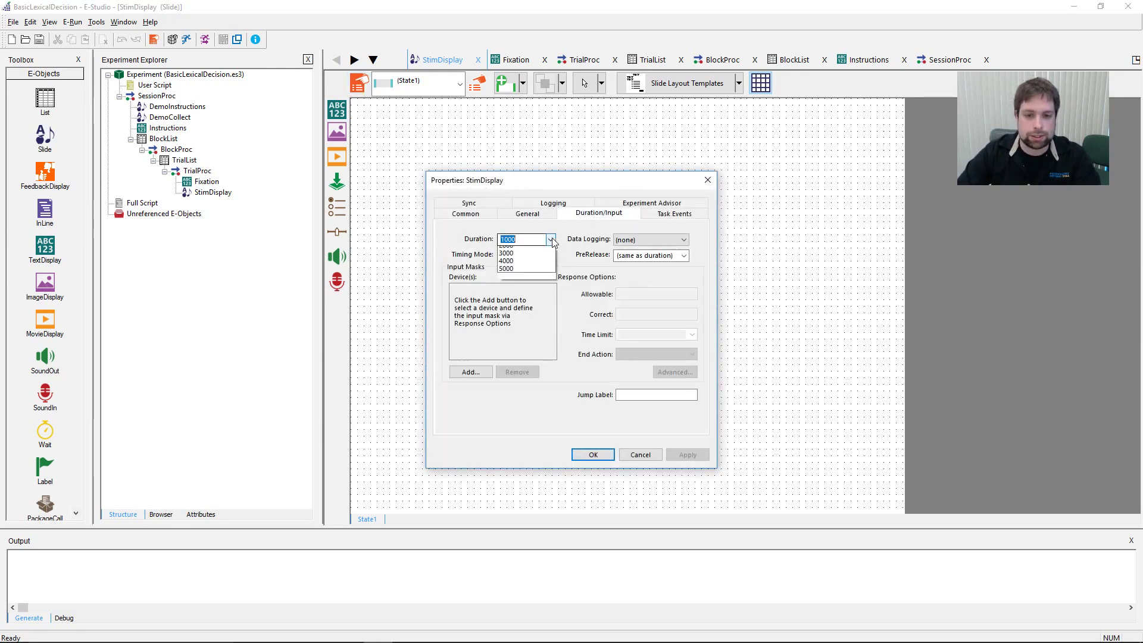
{"action": "left_click", "coordinate": [548, 302]}
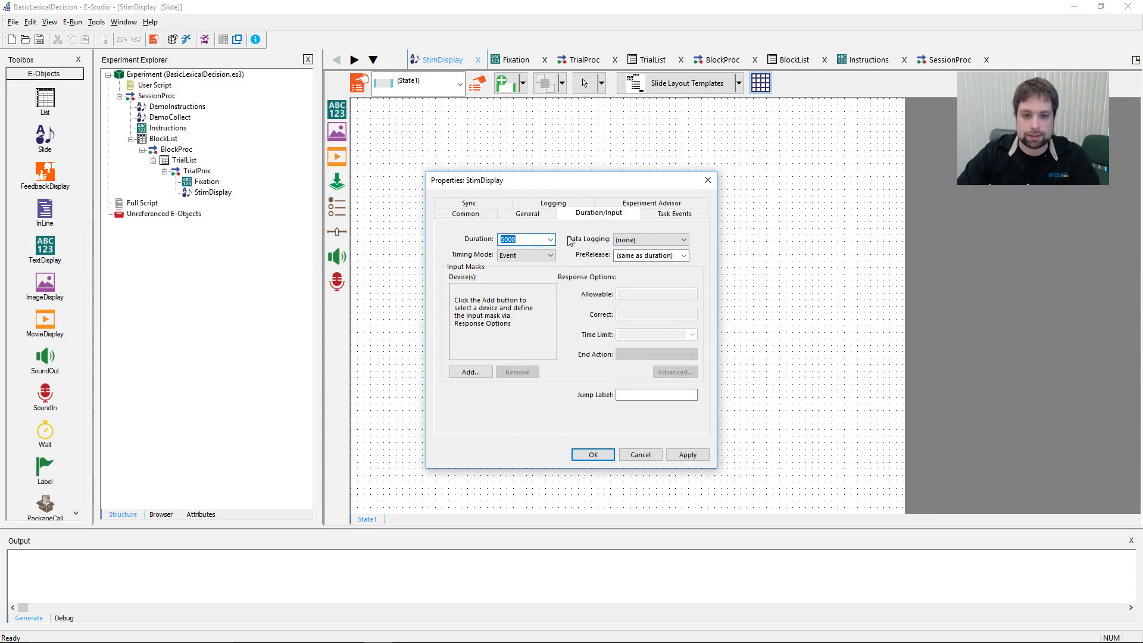
{"action": "left_click", "coordinate": [534, 239]}
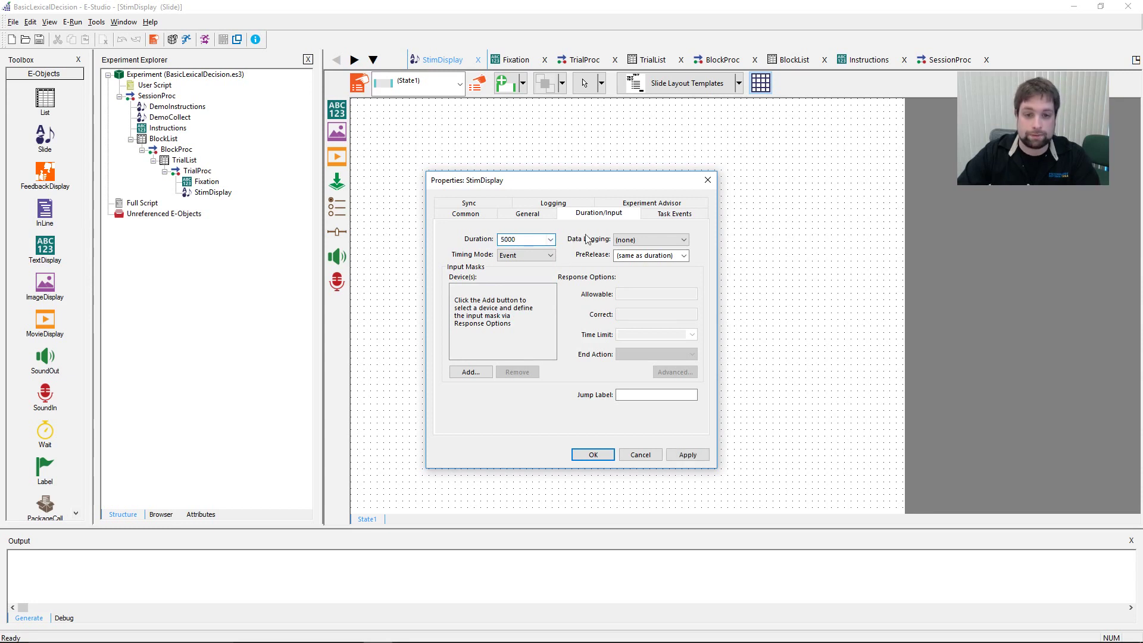
Step: Add a Keyboard input device to StimDisplay and set its allowable responses to 12
{"action": "left_click", "coordinate": [469, 371]}
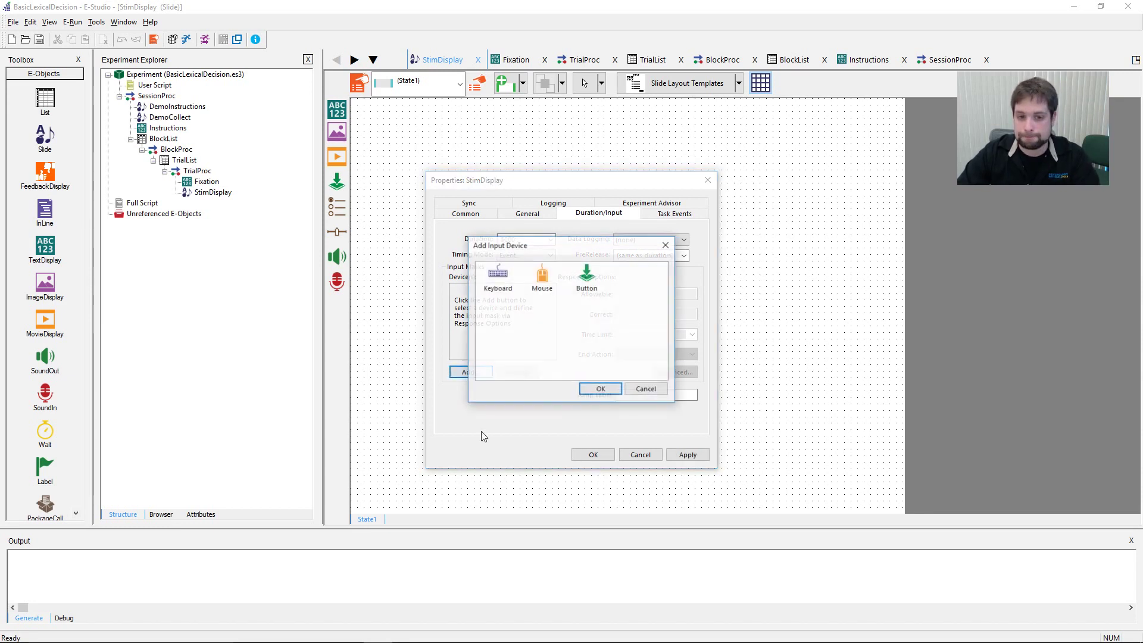
{"action": "double_click", "coordinate": [499, 275]}
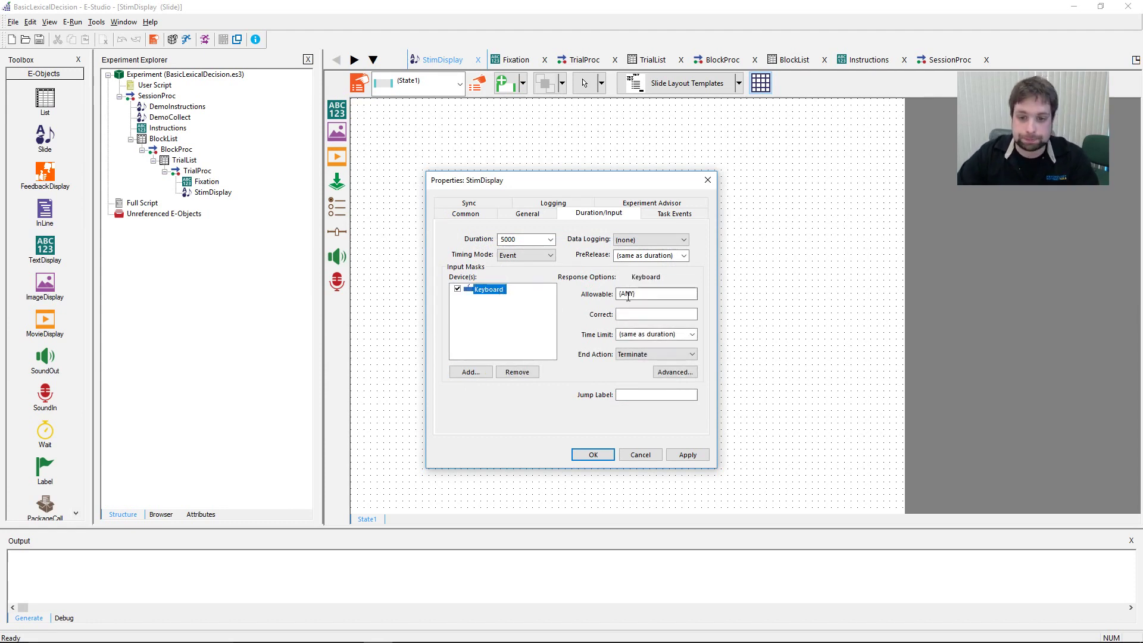
{"action": "key", "text": "Tab"}
{"action": "key", "text": "BackSpace"}
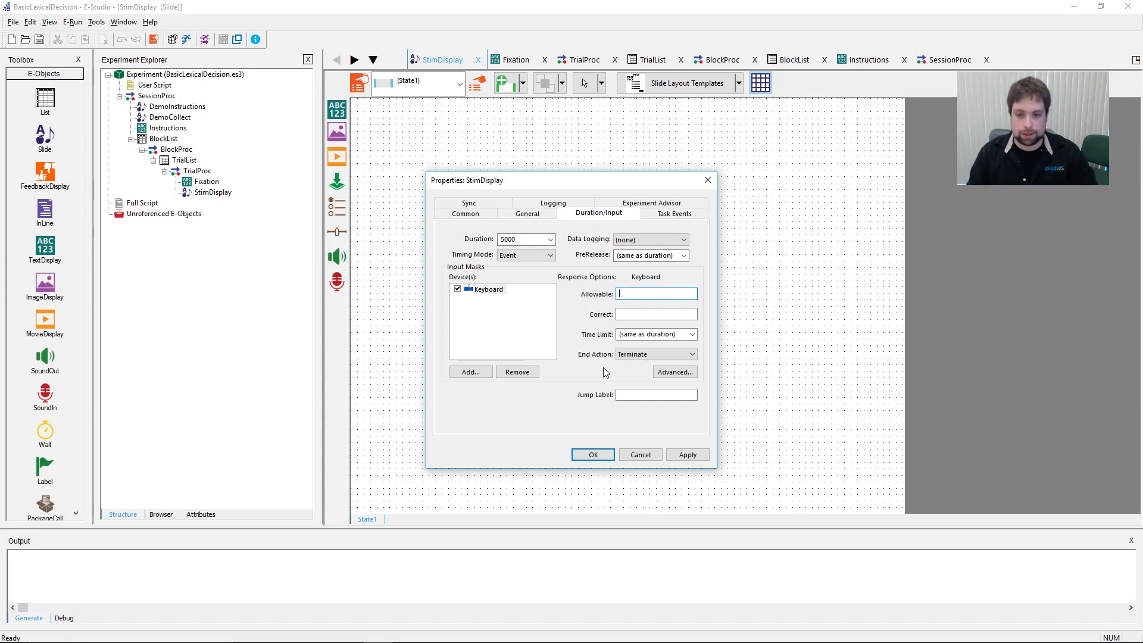
{"action": "type", "text": "12"}
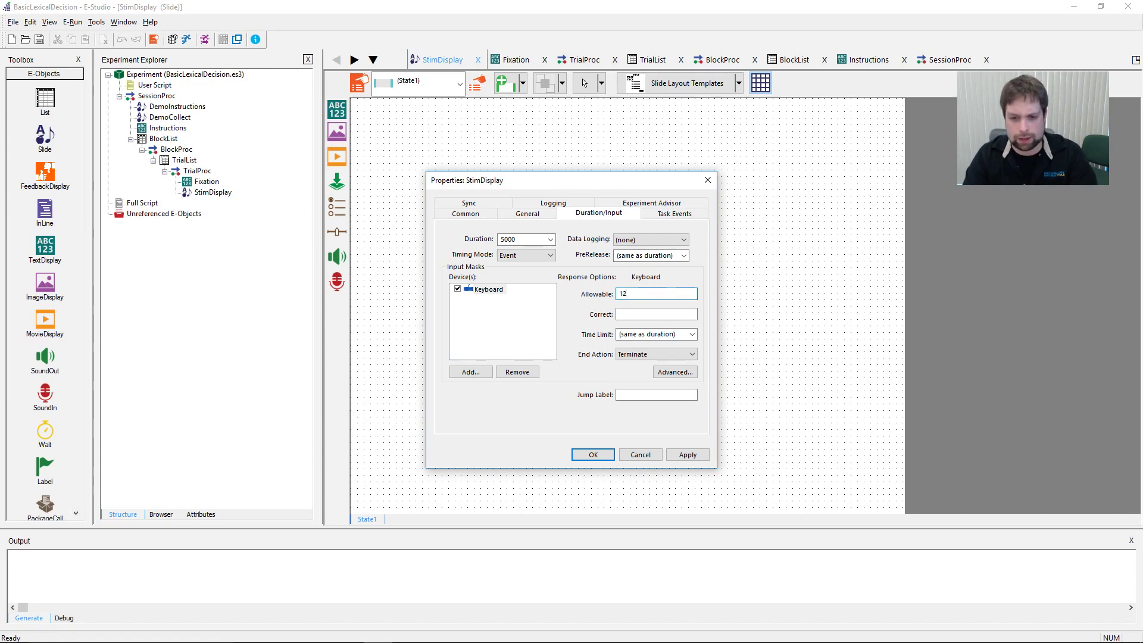
Step: Set the correct response of StimDisplay's Keyboard input to the attribute reference [CorrectAnswer]
{"action": "key", "text": "Tab"}
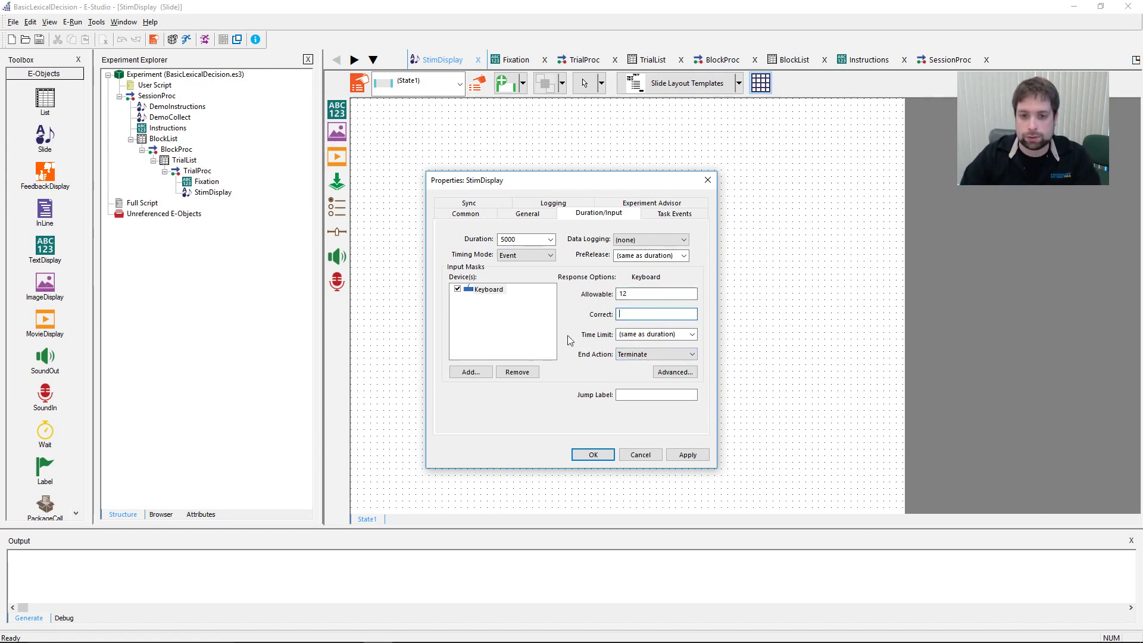
{"action": "mouse_move", "coordinate": [591, 174]}
{"action": "left_mouse_down"}
{"action": "mouse_move", "coordinate": [776, 253]}
{"action": "mouse_move", "coordinate": [816, 288]}
{"action": "mouse_move", "coordinate": [679, 173]}
{"action": "mouse_move", "coordinate": [576, 187]}
{"action": "left_mouse_up"}
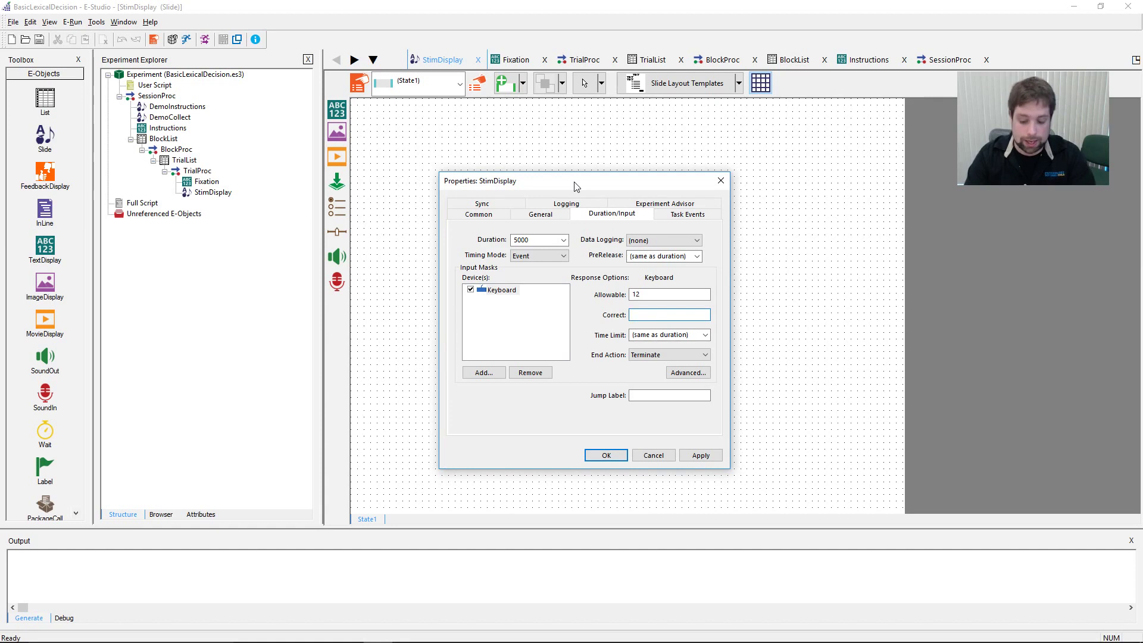
{"action": "type", "text": "["}
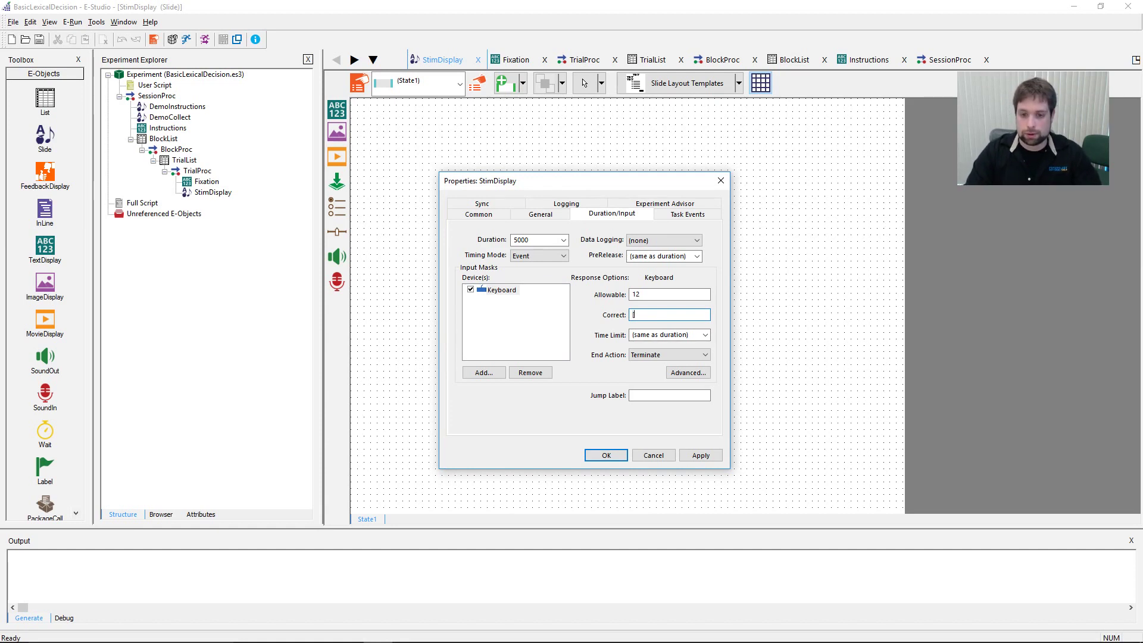
{"action": "type", "text": "CorrectAnswer"}
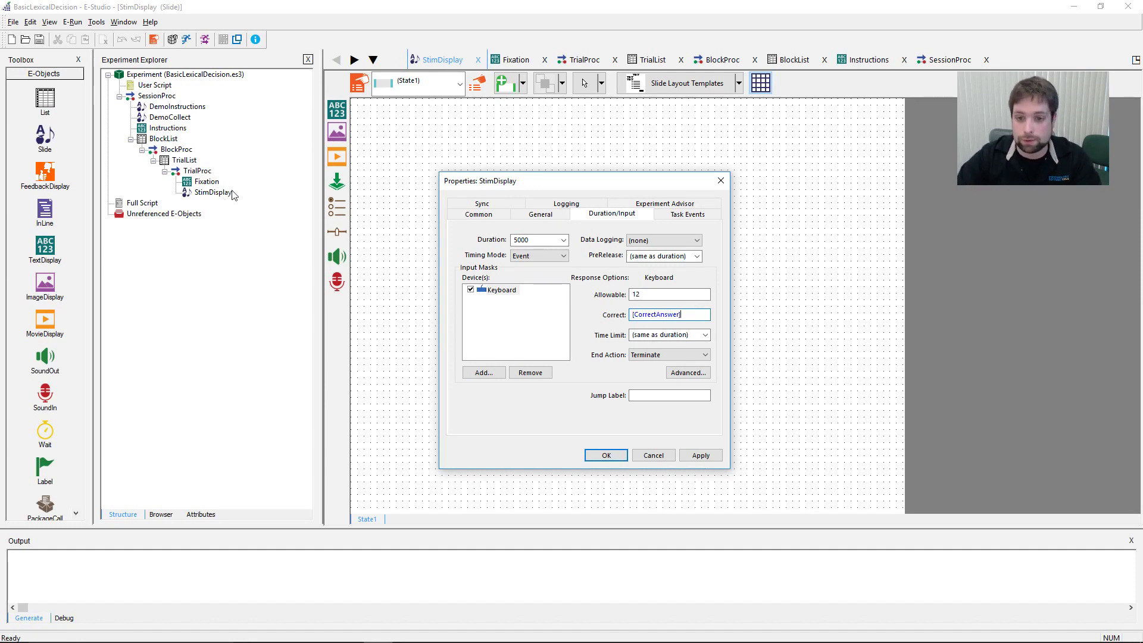
Step: Set StimDisplay's data logging to Standard, accepting the recommended setting, and apply the slide's properties
{"action": "left_click", "coordinate": [695, 240]}
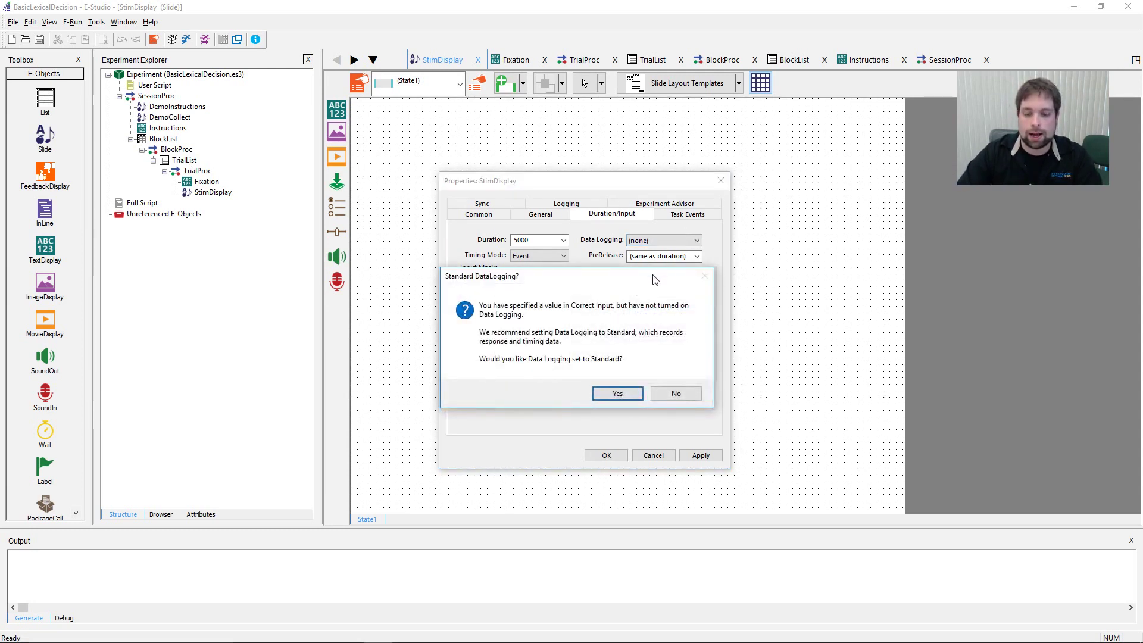
{"action": "left_click_drag", "start_coordinate": [655, 280], "coordinate": [667, 154]}
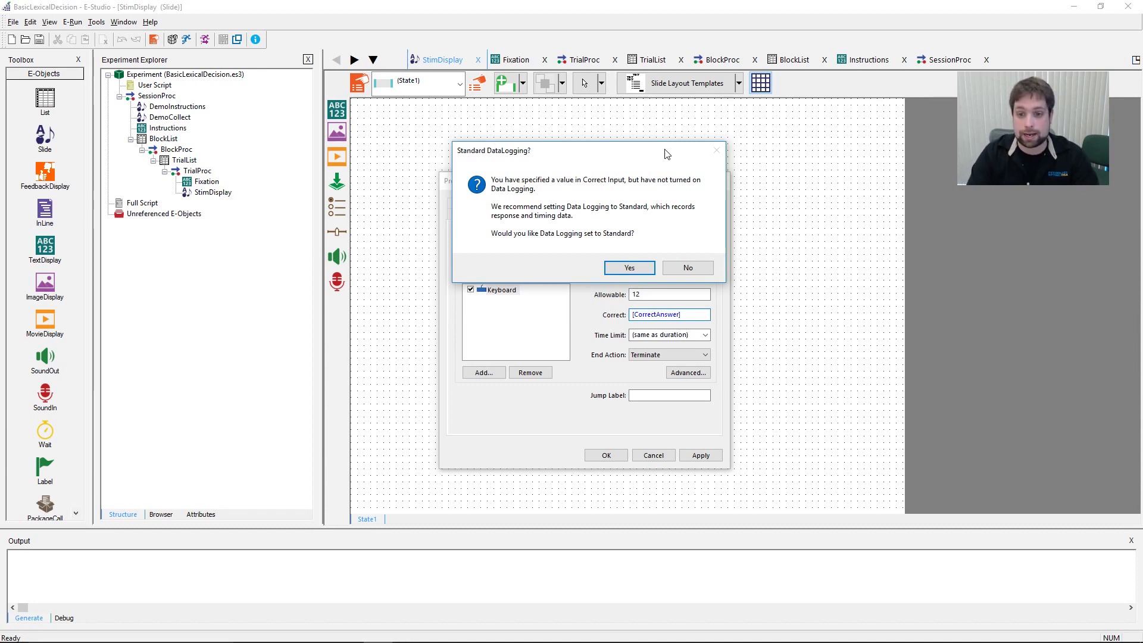
{"action": "left_click", "coordinate": [622, 266]}
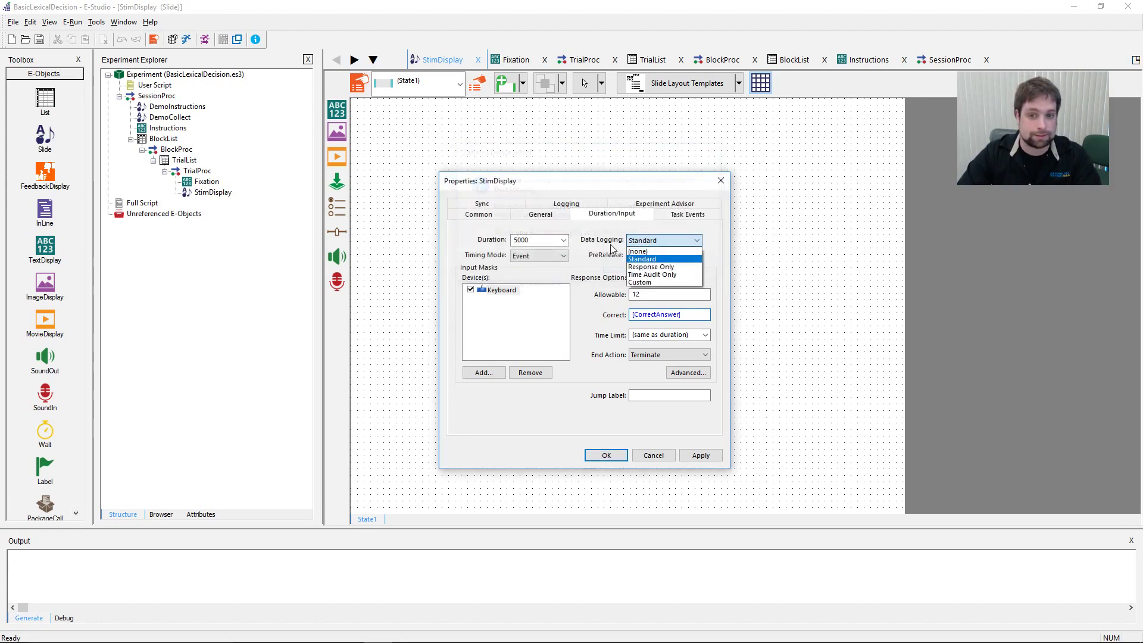
{"action": "left_click", "coordinate": [612, 312]}
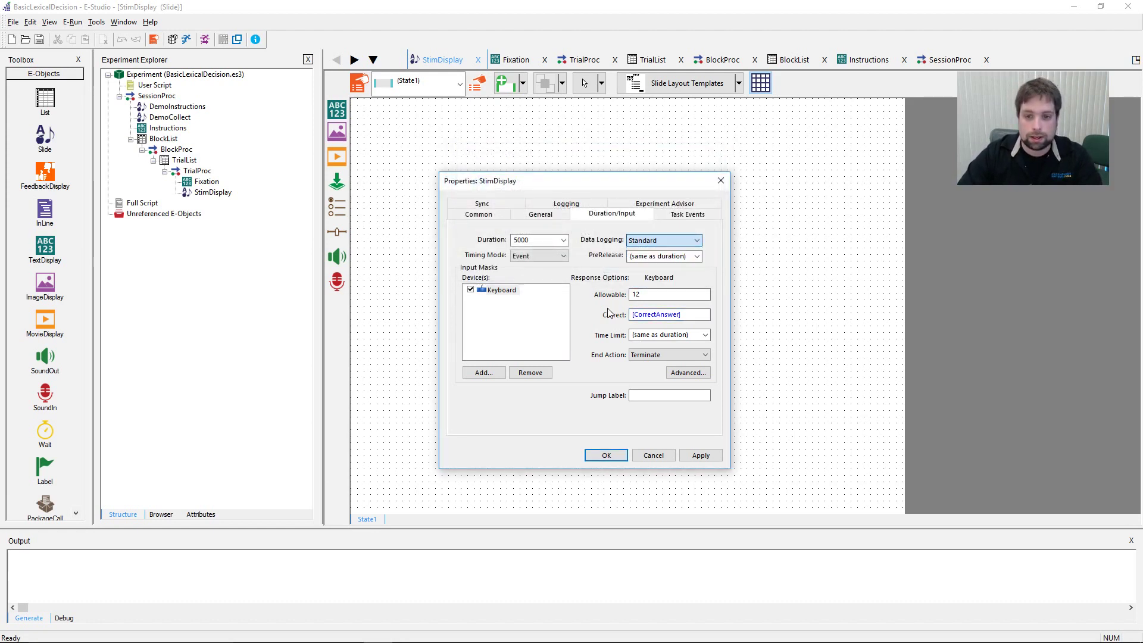
{"action": "left_click", "coordinate": [701, 456]}
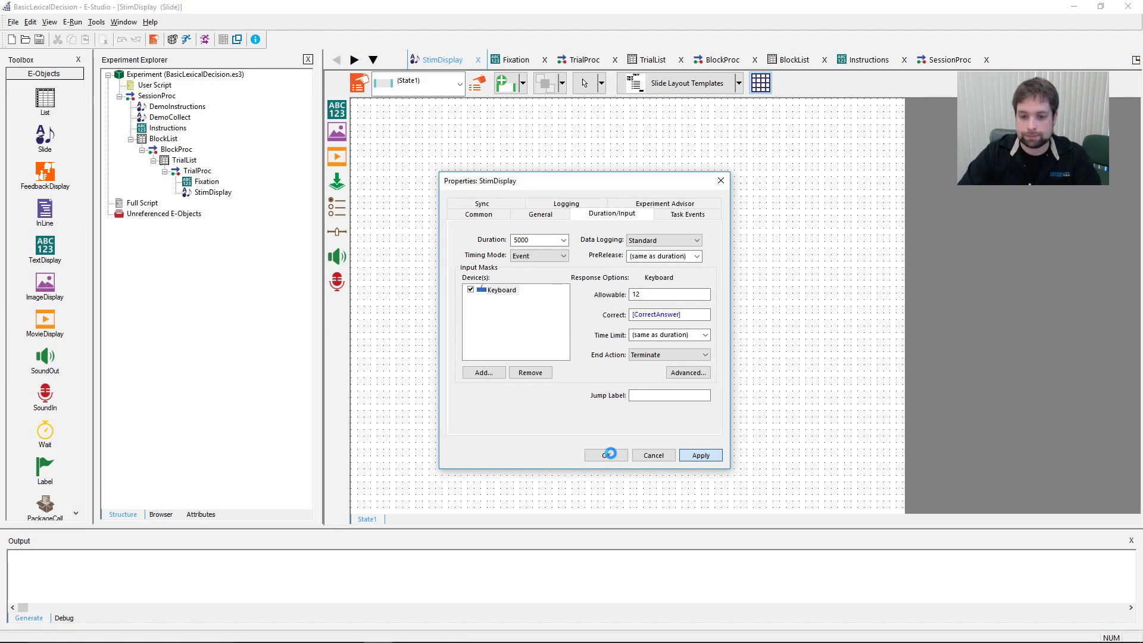
{"action": "left_click", "coordinate": [612, 456]}
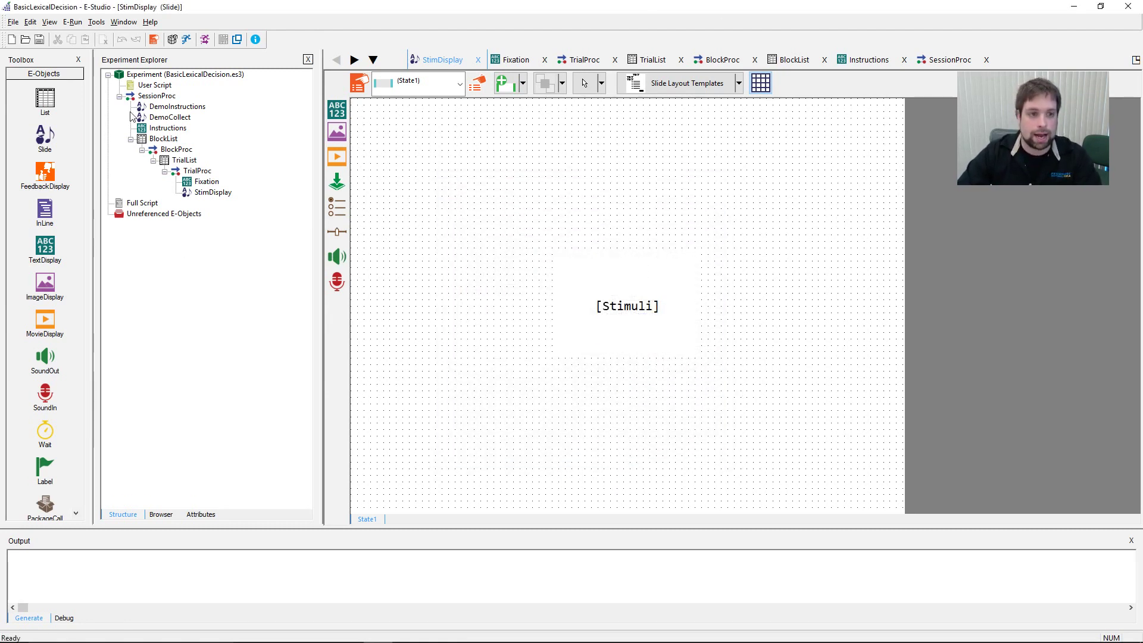
Step: Open TrialList and examine its Stimuli, CorrectResponse and StimType attributes for the word and nonword trials
{"action": "double_click", "coordinate": [184, 160]}
{"action": "left_click", "coordinate": [515, 169]}
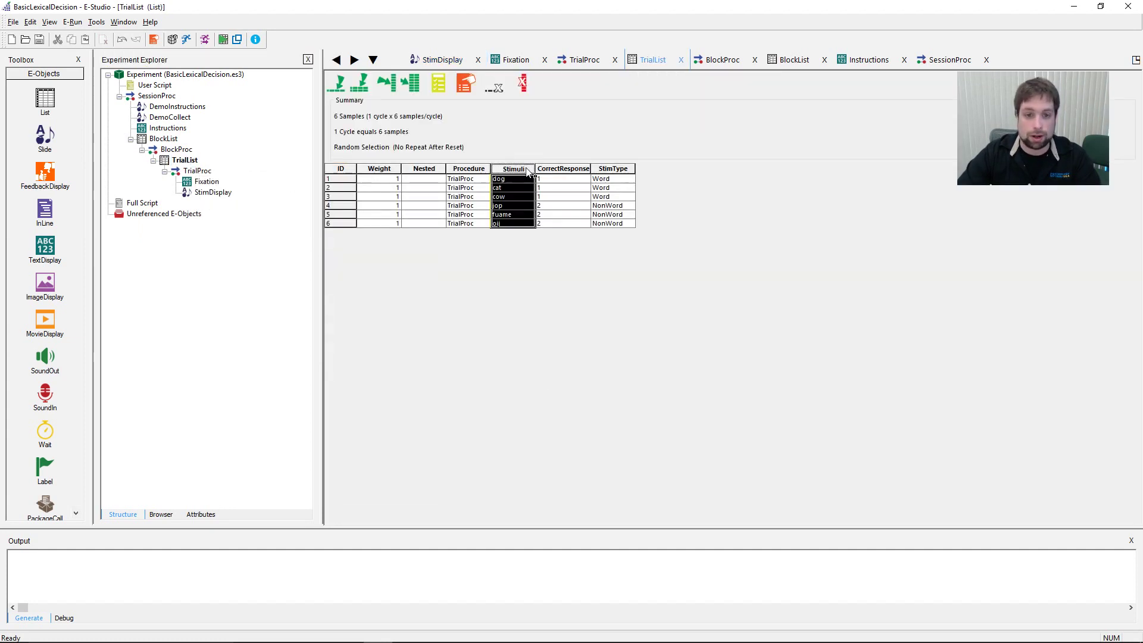
{"action": "left_click", "coordinate": [514, 179]}
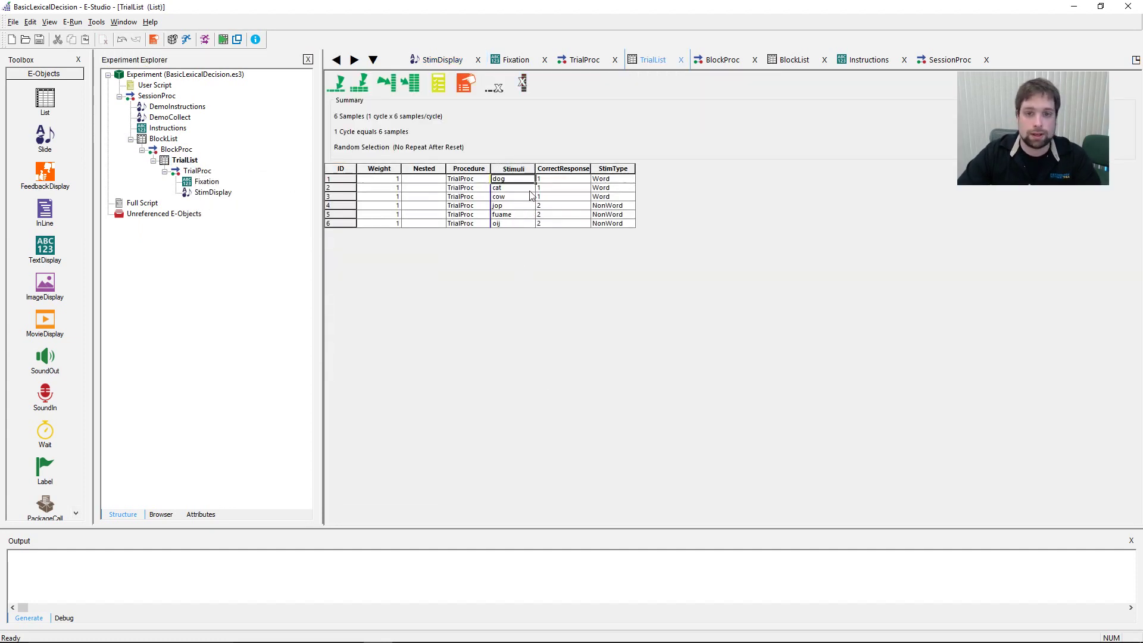
{"action": "left_click", "coordinate": [562, 168]}
{"action": "left_click", "coordinate": [551, 206]}
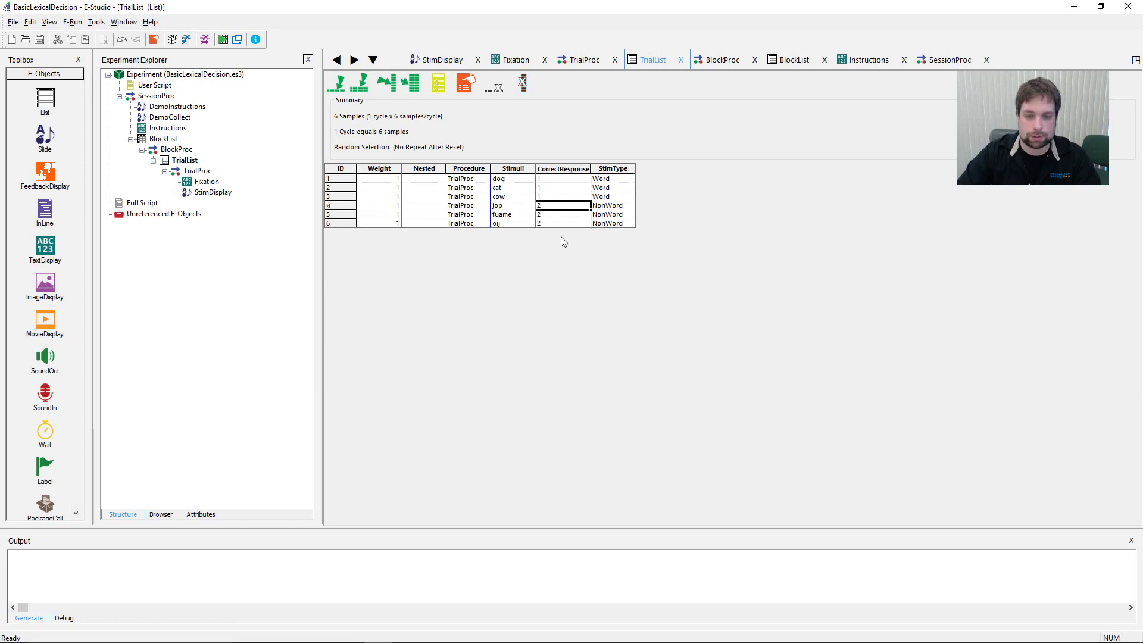
{"action": "left_click_drag", "start_coordinate": [625, 180], "coordinate": [625, 224]}
{"action": "left_click_drag", "start_coordinate": [618, 180], "coordinate": [626, 217]}
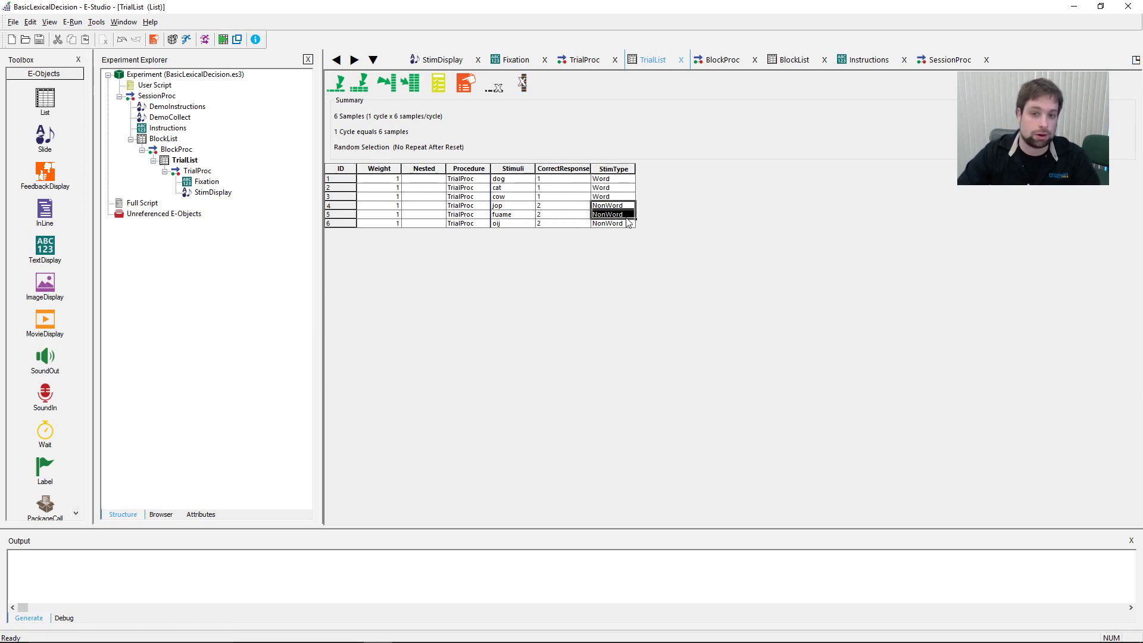
Step: Open TrialProc and add a FeedbackDisplay object directly after StimDisplay on its timeline
{"action": "double_click", "coordinate": [198, 171]}
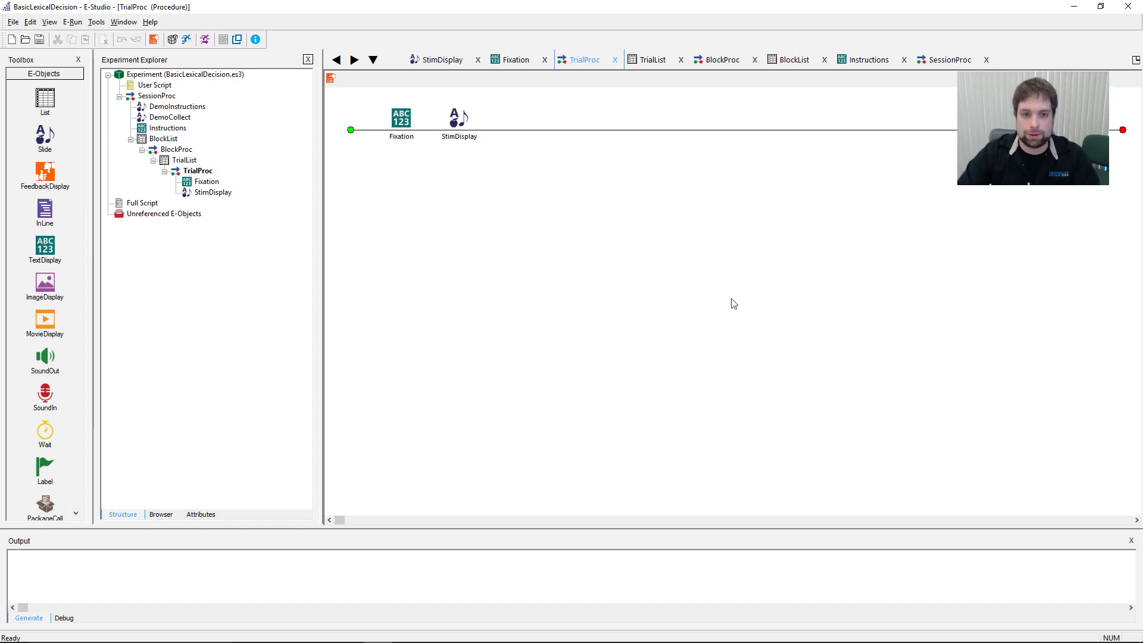
{"action": "left_click", "coordinate": [77, 242]}
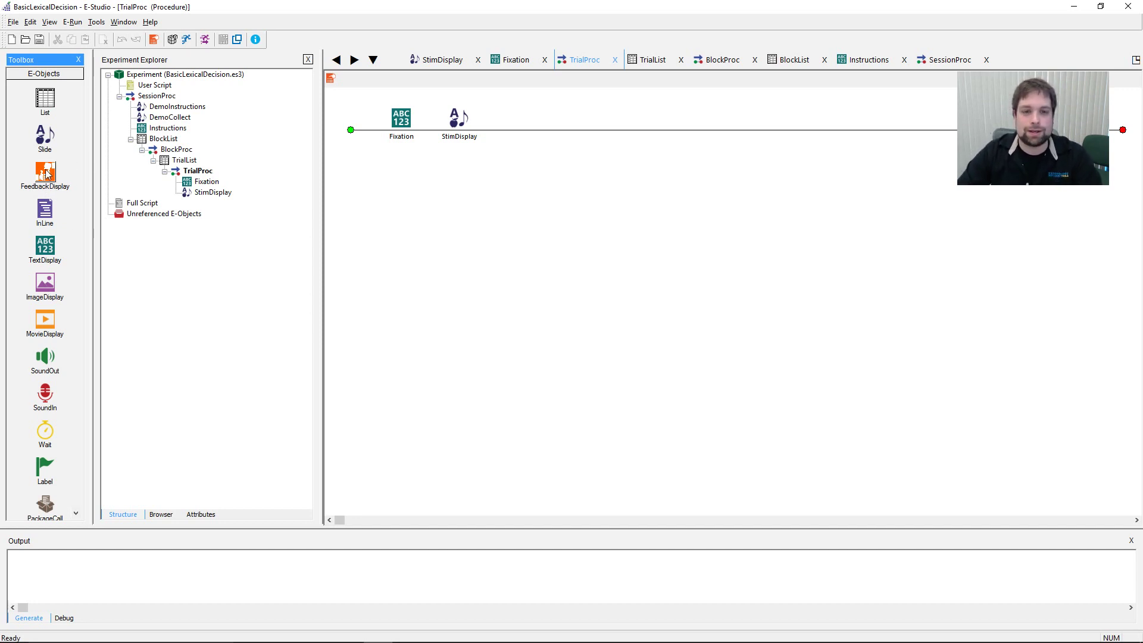
{"action": "left_click_drag", "start_coordinate": [47, 174], "coordinate": [517, 130]}
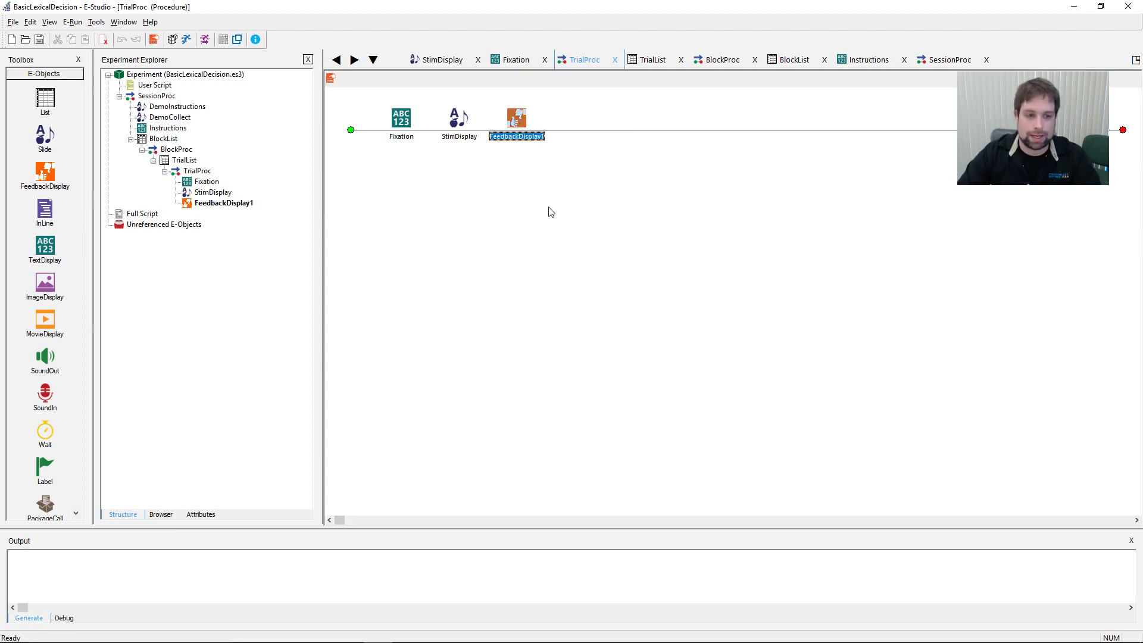
Step: Rename the new FeedbackDisplay object on the TrialProc timeline to Feedback
{"action": "right_click", "coordinate": [524, 118]}
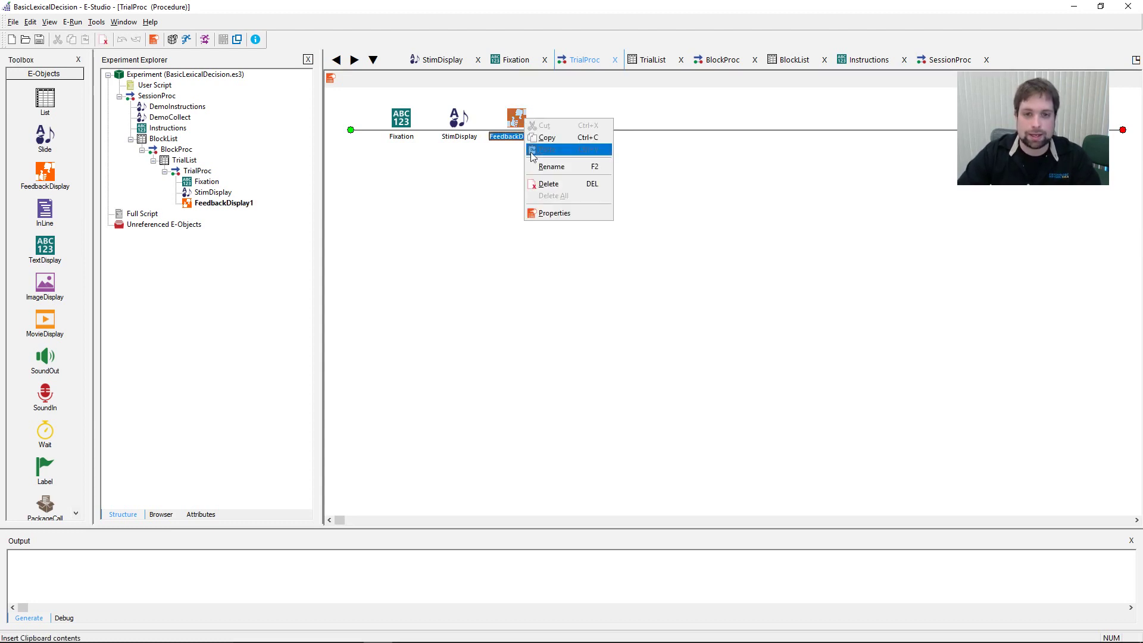
{"action": "left_click", "coordinate": [551, 166]}
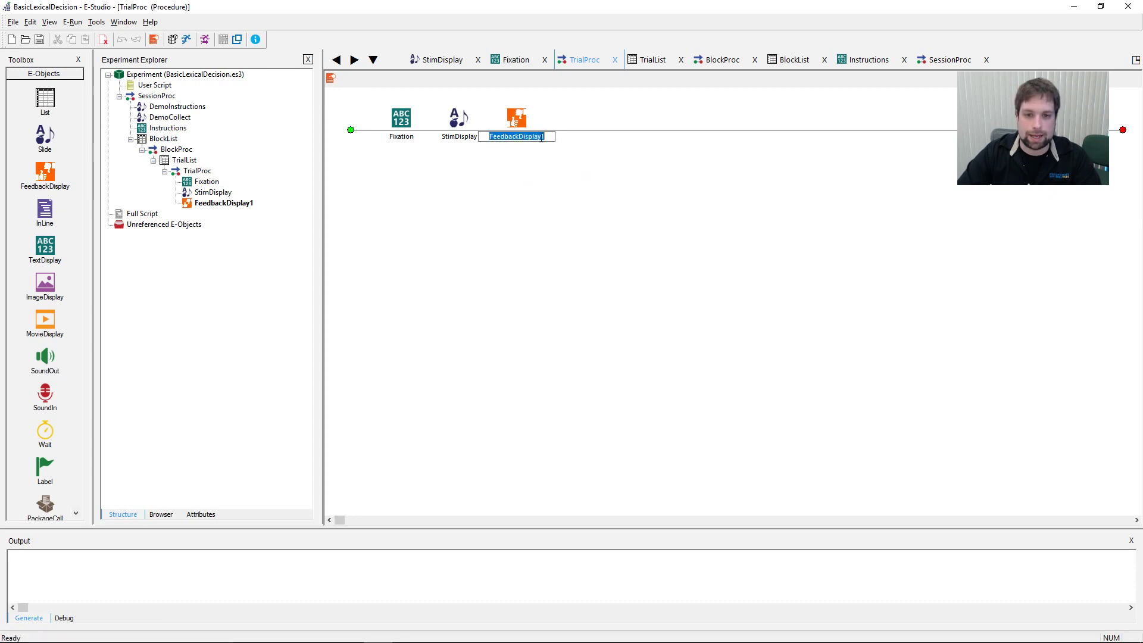
{"action": "key", "text": "BackSpace"}
{"action": "key", "text": "BackSpace"}
{"action": "key", "text": "BackSpace"}
{"action": "key", "text": "BackSpace"}
{"action": "key", "text": "BackSpace"}
{"action": "key", "text": "BackSpace"}
{"action": "key", "text": "BackSpace"}
{"action": "key", "text": "BackSpace"}
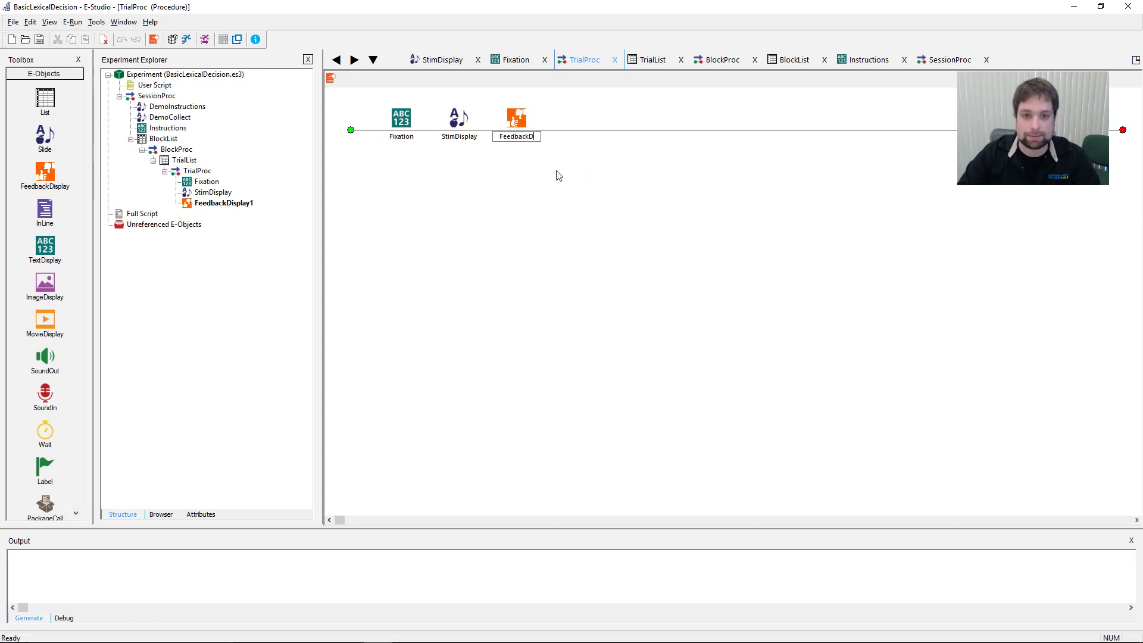
{"action": "key", "text": "Return"}
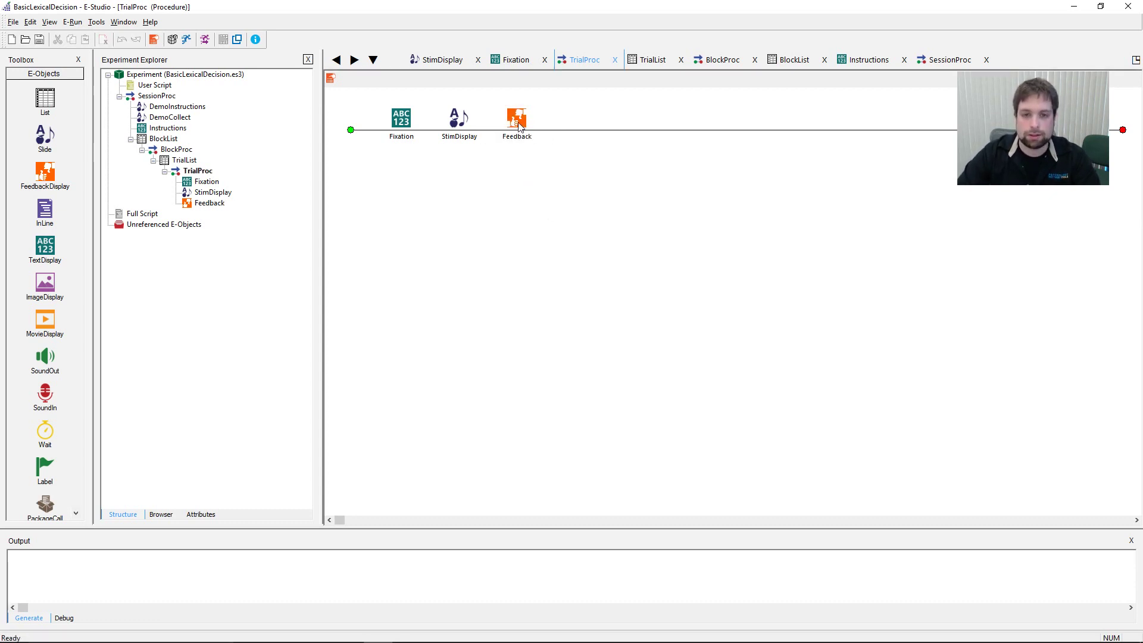
Step: Open the Feedback object and examine the contents of its Correct, Incorrect, NoResponse and Pending states
{"action": "double_click", "coordinate": [517, 119]}
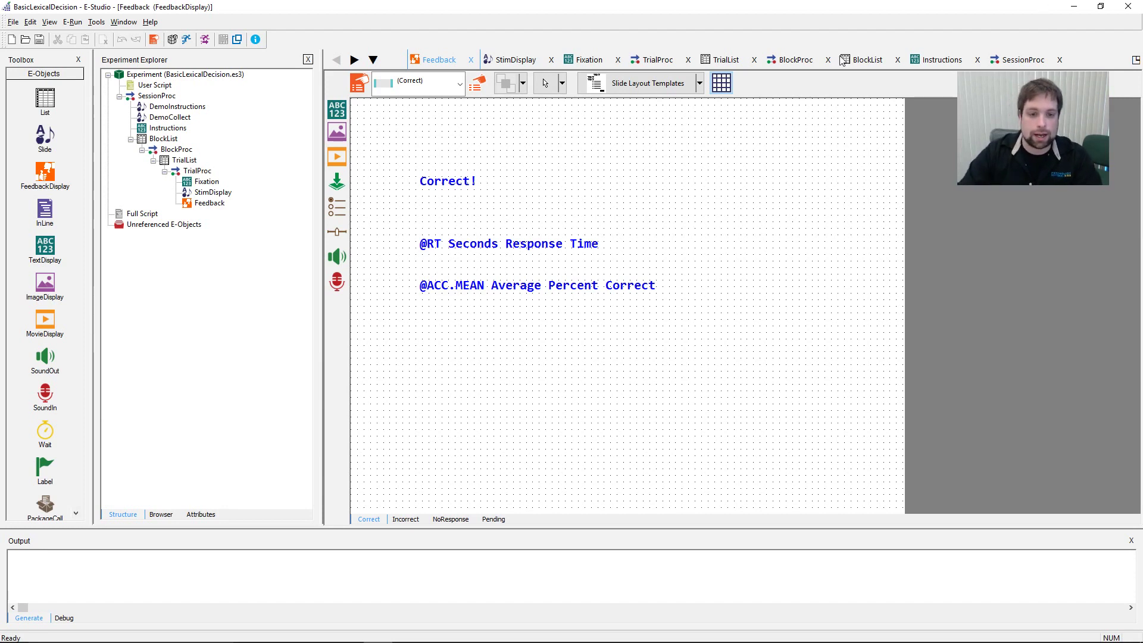
{"action": "left_click", "coordinate": [410, 519]}
{"action": "left_click", "coordinate": [364, 519]}
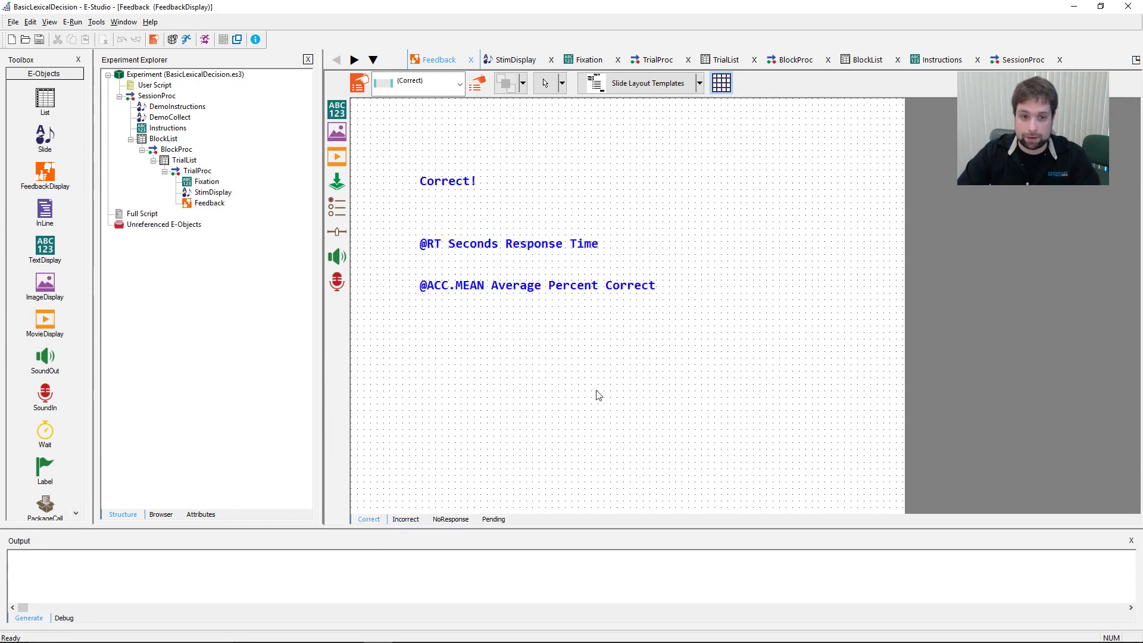
{"action": "left_click", "coordinate": [408, 519]}
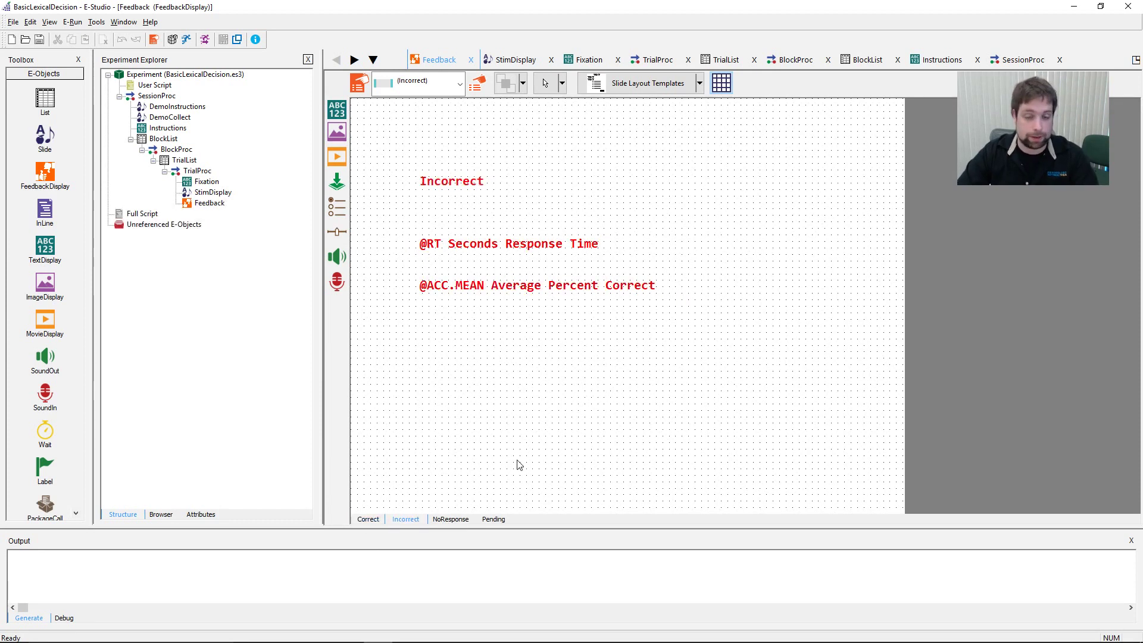
{"action": "left_click", "coordinate": [451, 520]}
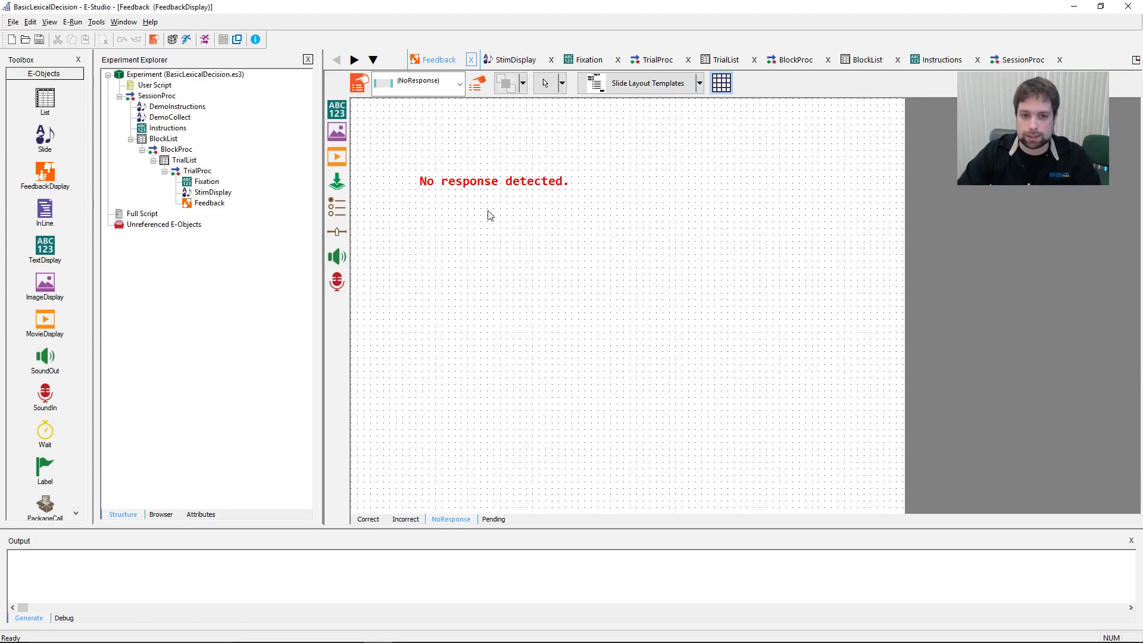
{"action": "left_click", "coordinate": [506, 519]}
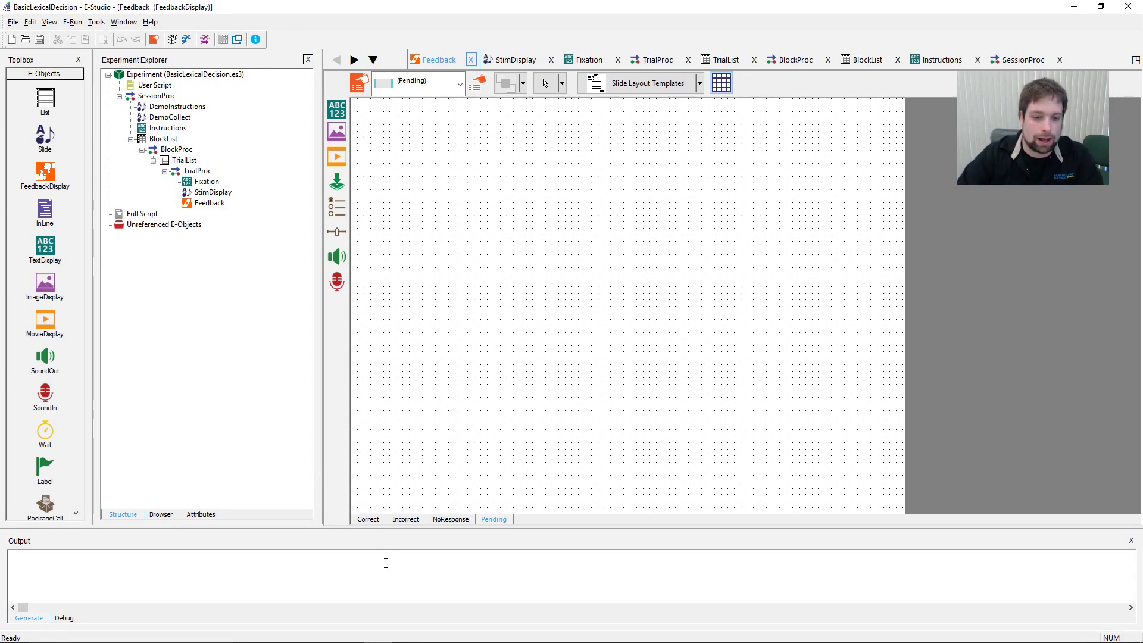
Step: Change the heading text of Feedback's Correct state to "Great Job!"
{"action": "left_click", "coordinate": [369, 520]}
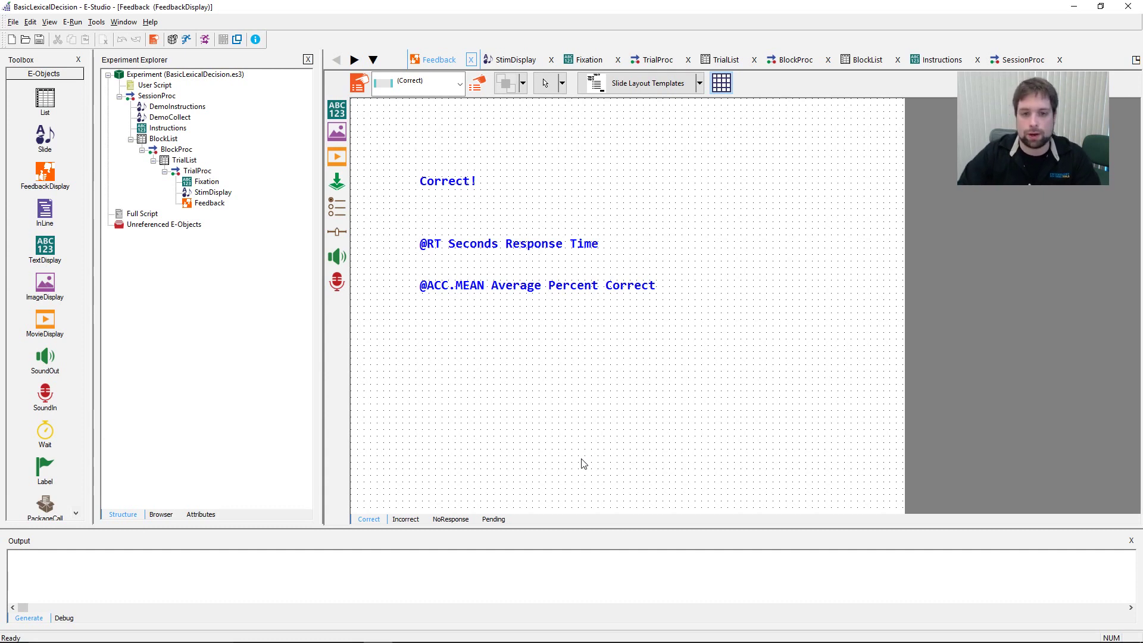
{"action": "double_click", "coordinate": [448, 180]}
{"action": "left_click", "coordinate": [477, 180]}
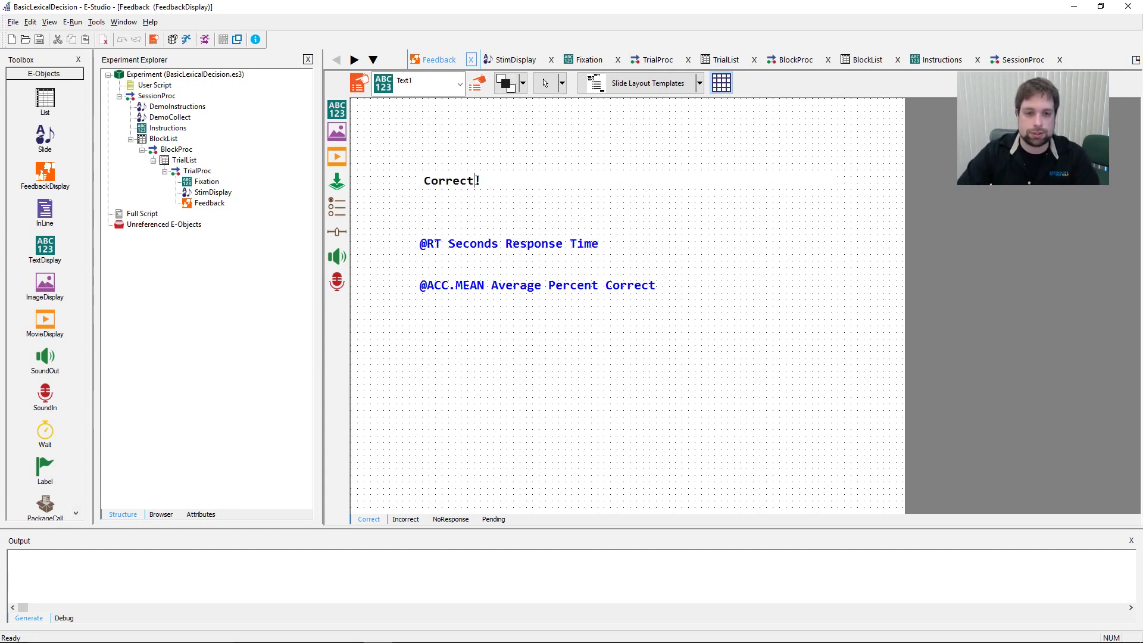
{"action": "left_click_drag", "start_coordinate": [477, 180], "coordinate": [370, 177]}
{"action": "type", "text": "eat Job"}
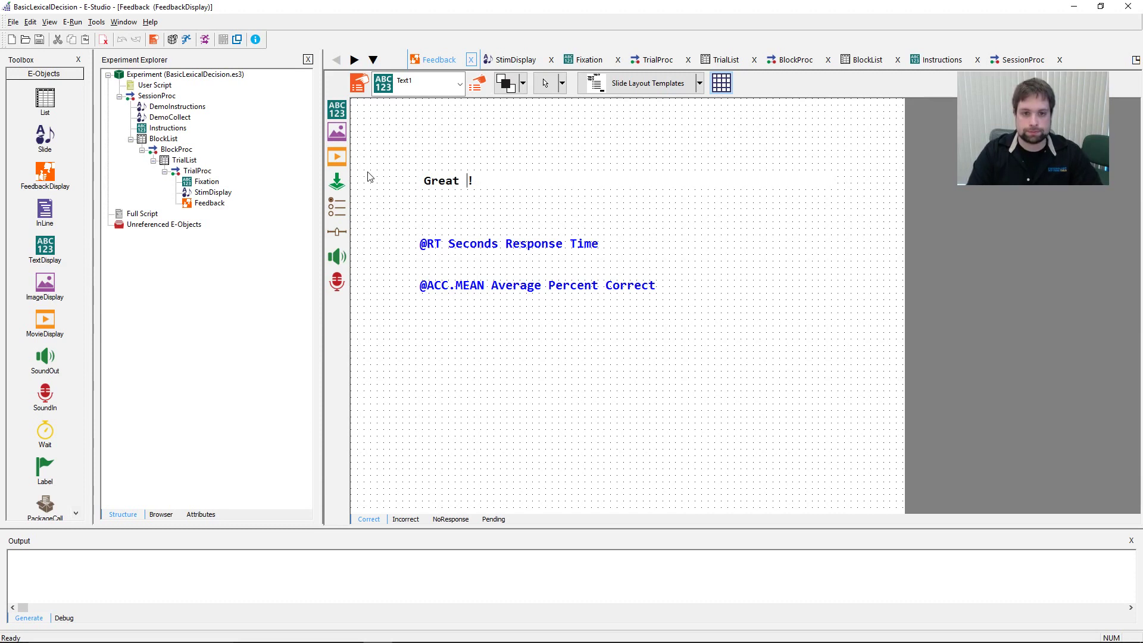
Step: Shift the response time text on Feedback's Correct state slightly to the left
{"action": "left_click", "coordinate": [582, 241]}
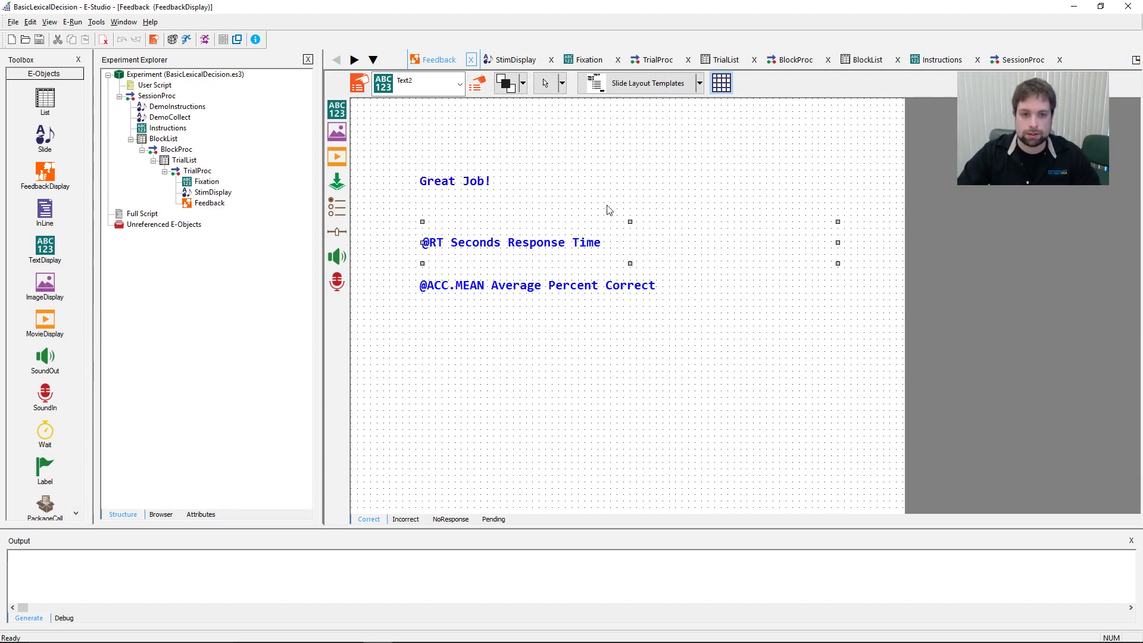
{"action": "left_click_drag", "start_coordinate": [492, 243], "coordinate": [482, 243]}
{"action": "left_click", "coordinate": [482, 298]}
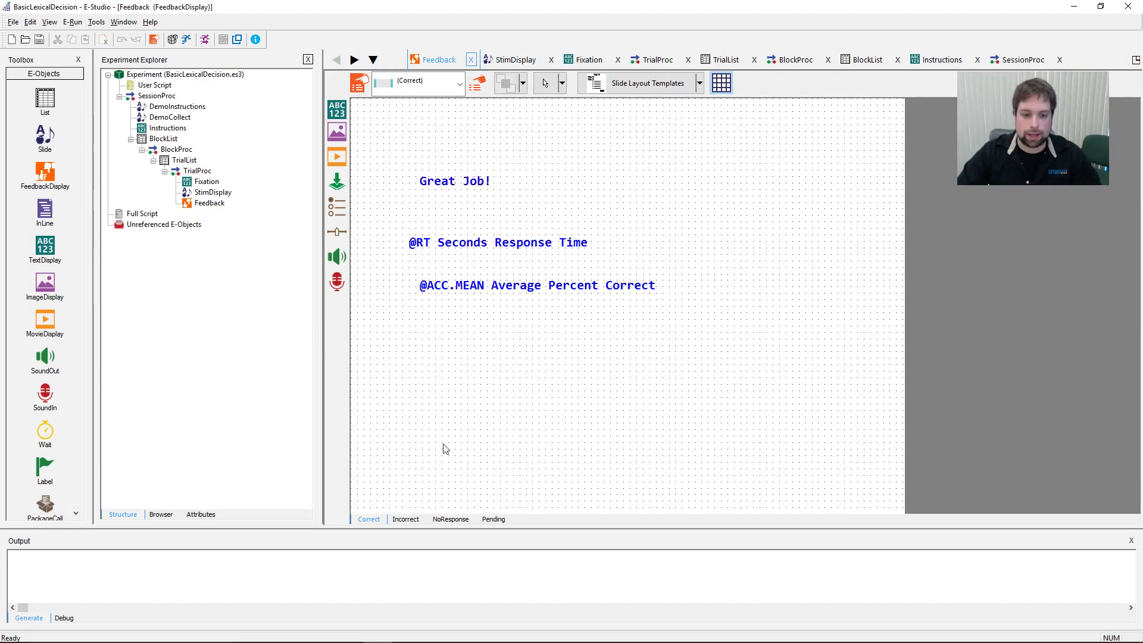
Step: Change the heading text of Feedback's Incorrect state to "You'll get it next time!"
{"action": "left_click", "coordinate": [411, 519]}
{"action": "double_click", "coordinate": [467, 185]}
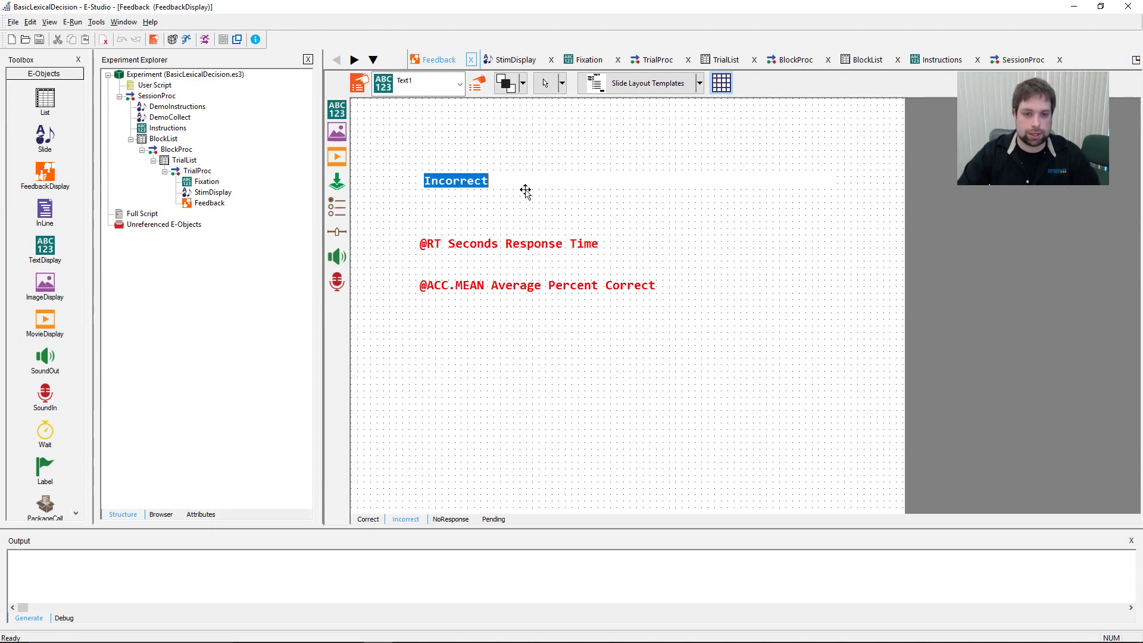
{"action": "type", "text": "You'll"}
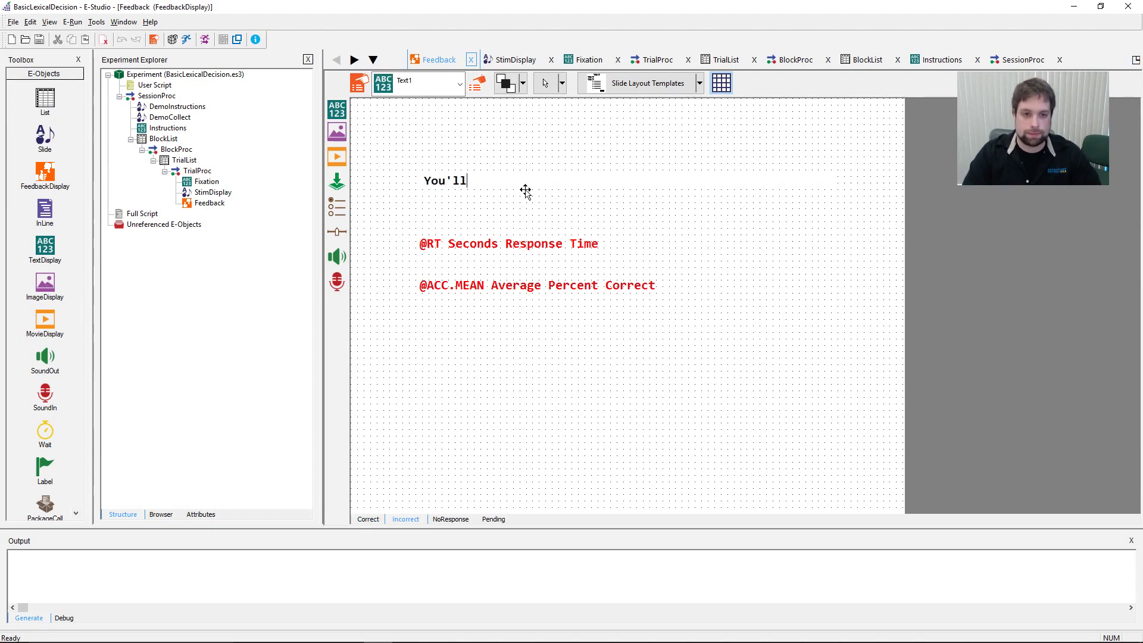
{"action": "type", "text": " get it next time!"}
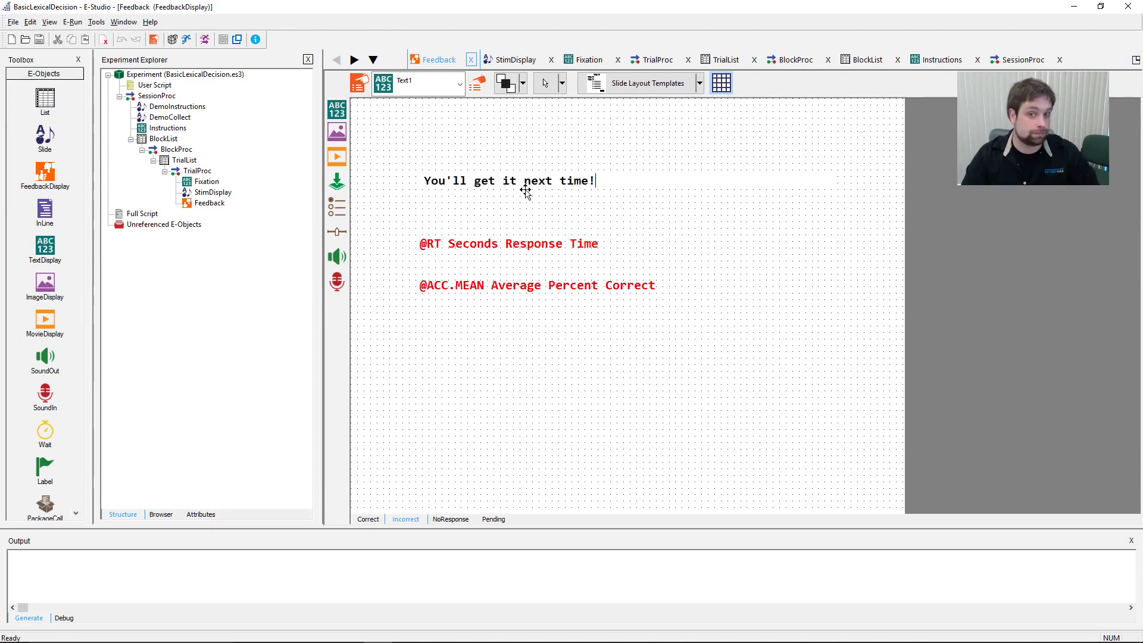
{"action": "left_click", "coordinate": [578, 331]}
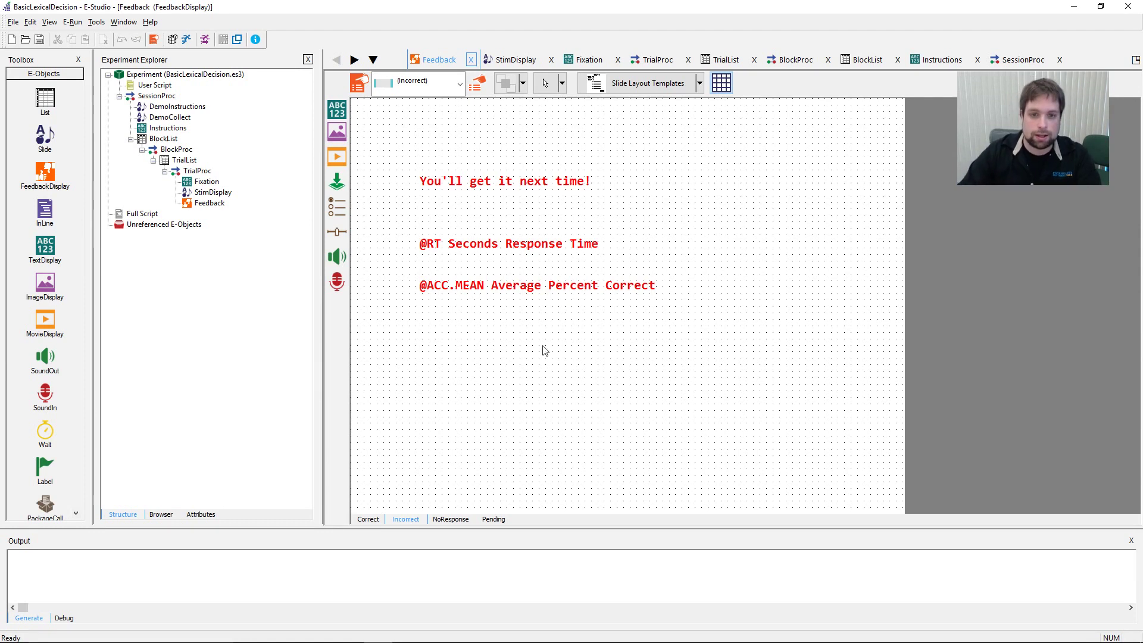
Step: Review Feedback's NoResponse and Pending states and return to its Correct state
{"action": "left_click", "coordinate": [369, 519]}
{"action": "left_click", "coordinate": [451, 519]}
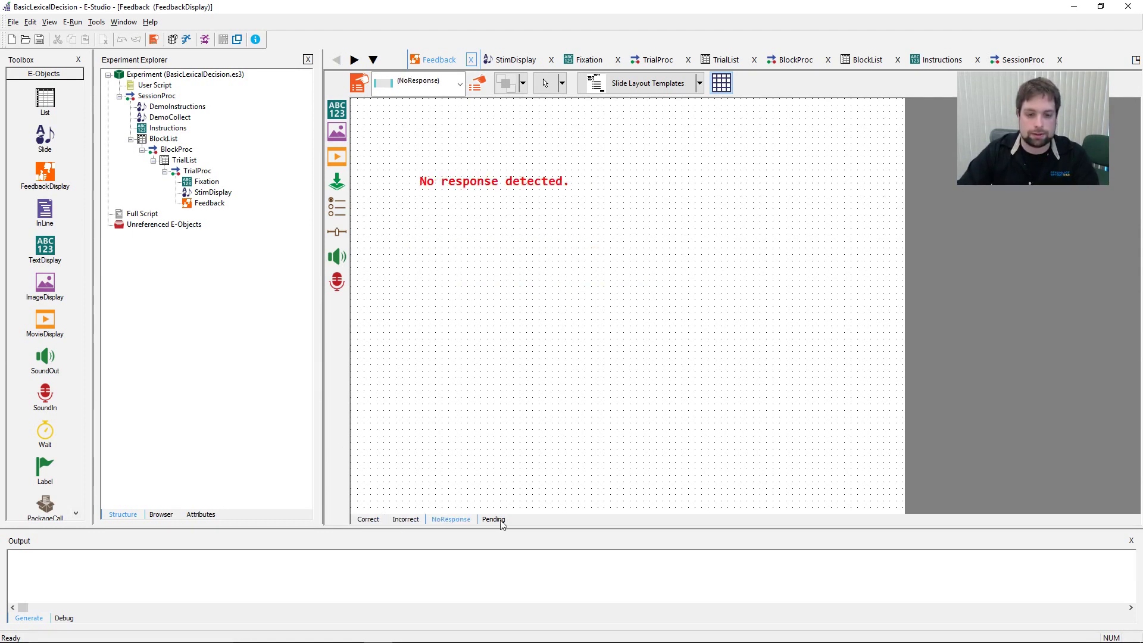
{"action": "left_click", "coordinate": [494, 520]}
{"action": "left_click", "coordinate": [369, 519]}
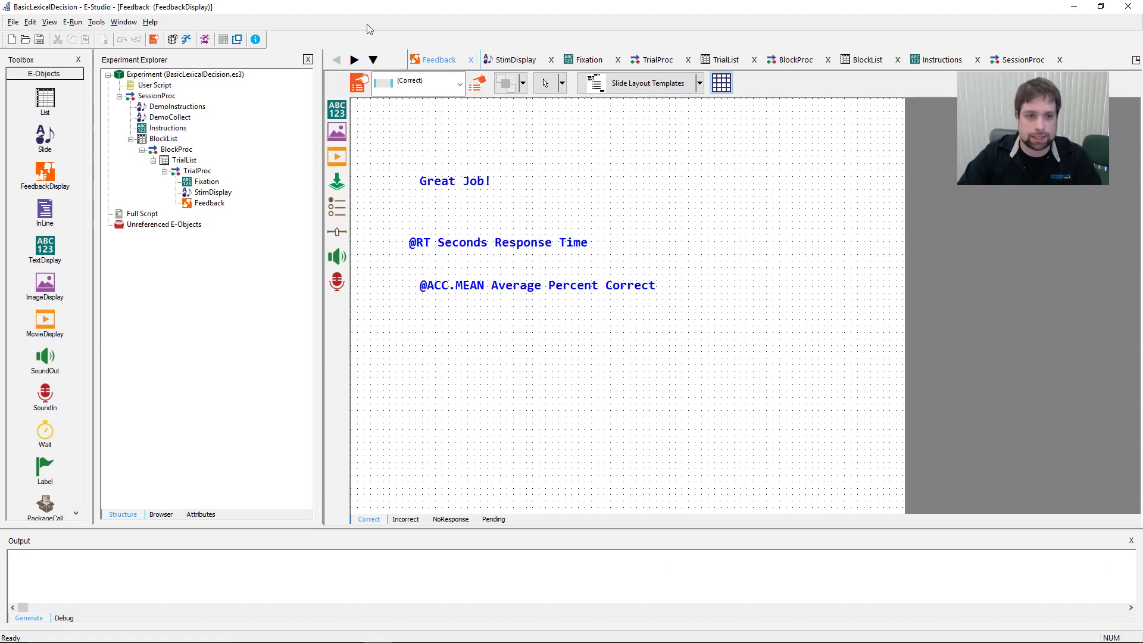
Step: Set Feedback's input object to StimDisplay and nudge the Correct state's response time text slightly to the right
{"action": "left_click", "coordinate": [360, 85]}
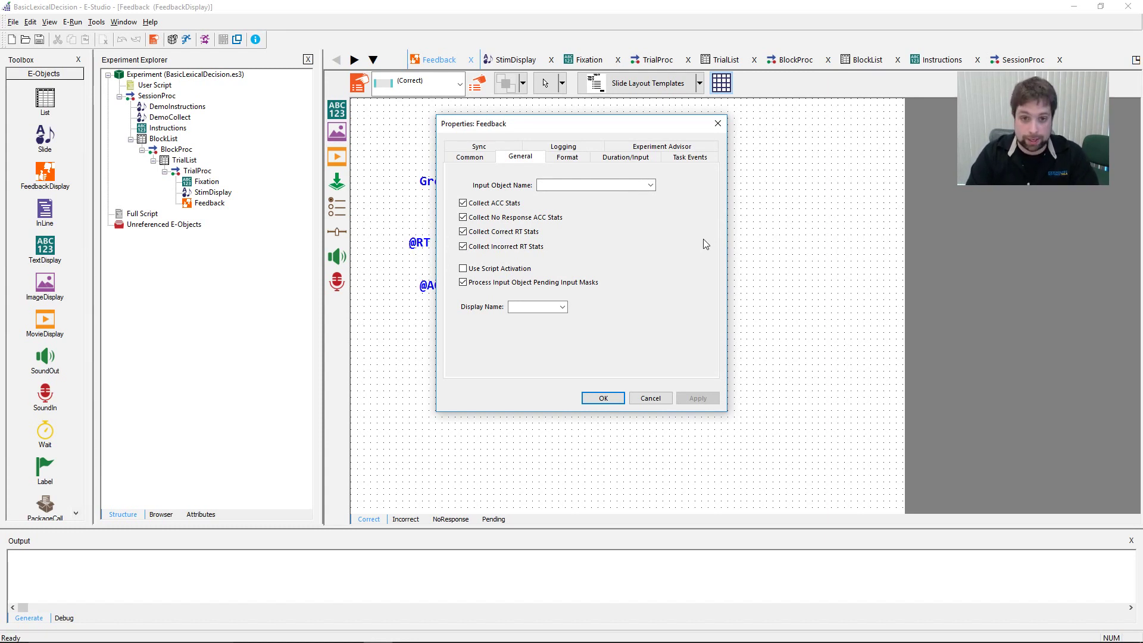
{"action": "left_click", "coordinate": [651, 185]}
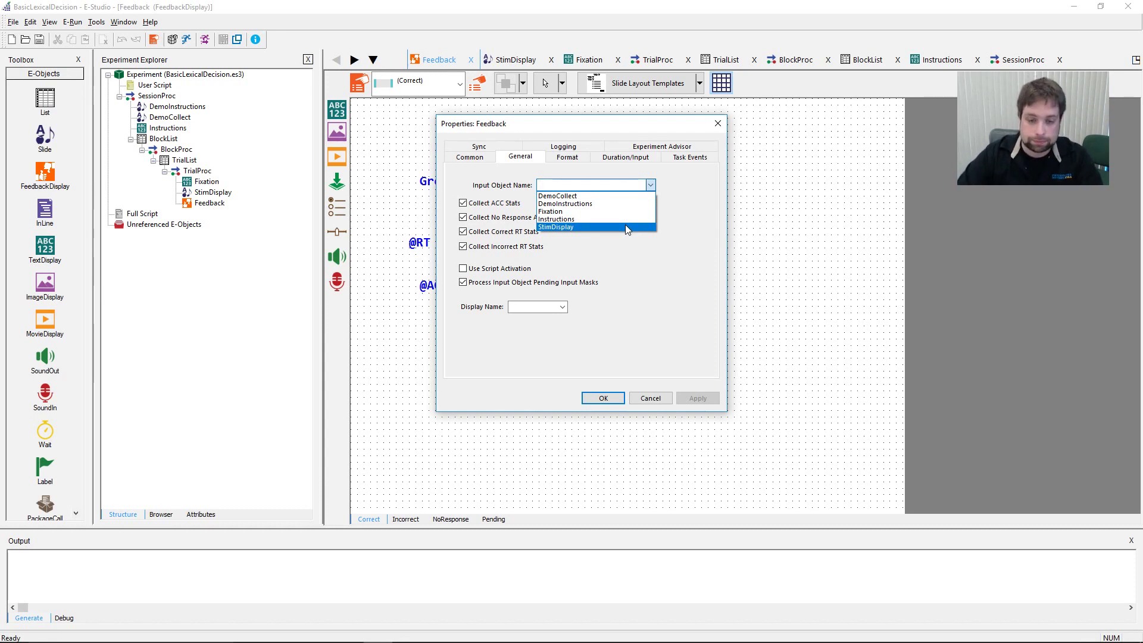
{"action": "left_click", "coordinate": [566, 227]}
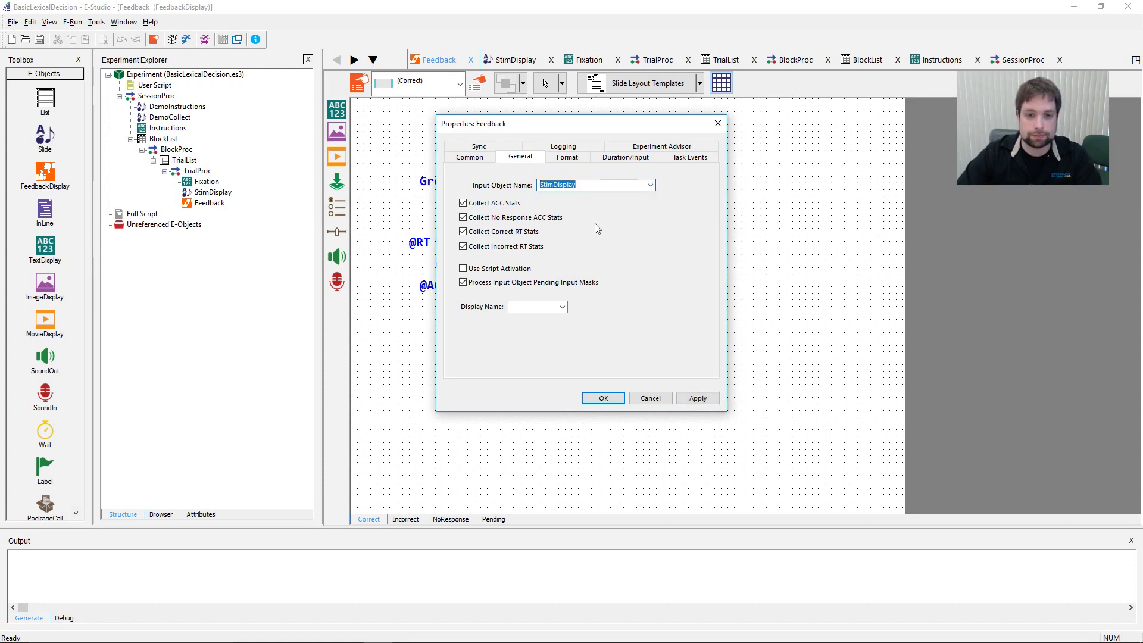
{"action": "left_click", "coordinate": [694, 397]}
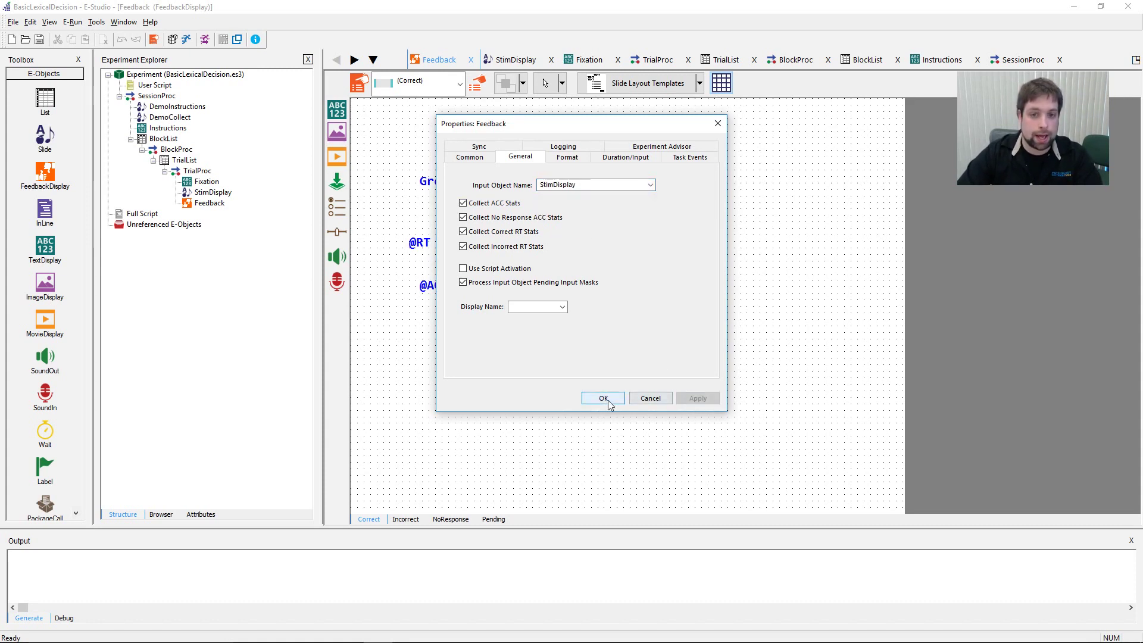
{"action": "left_click", "coordinate": [604, 399]}
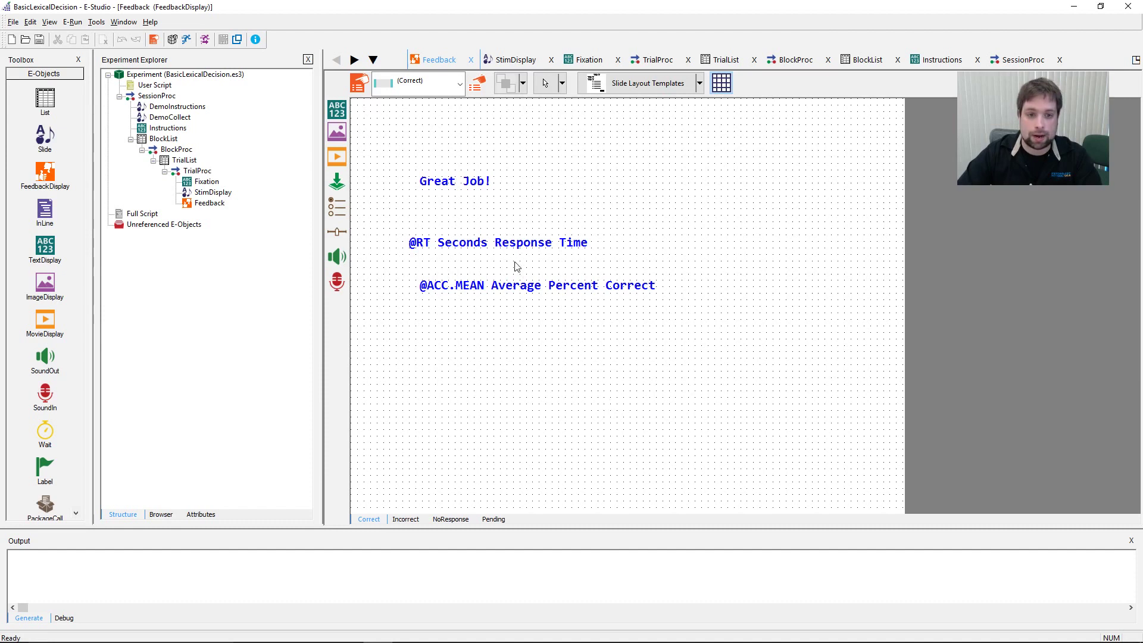
{"action": "left_click", "coordinate": [487, 243]}
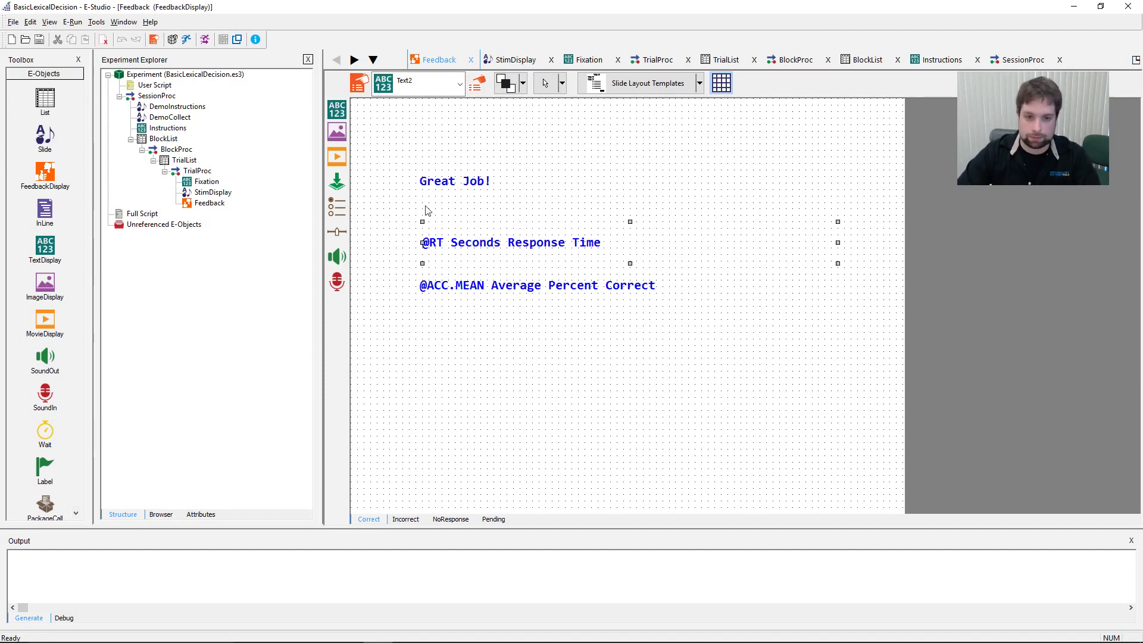
{"action": "left_click", "coordinate": [548, 332]}
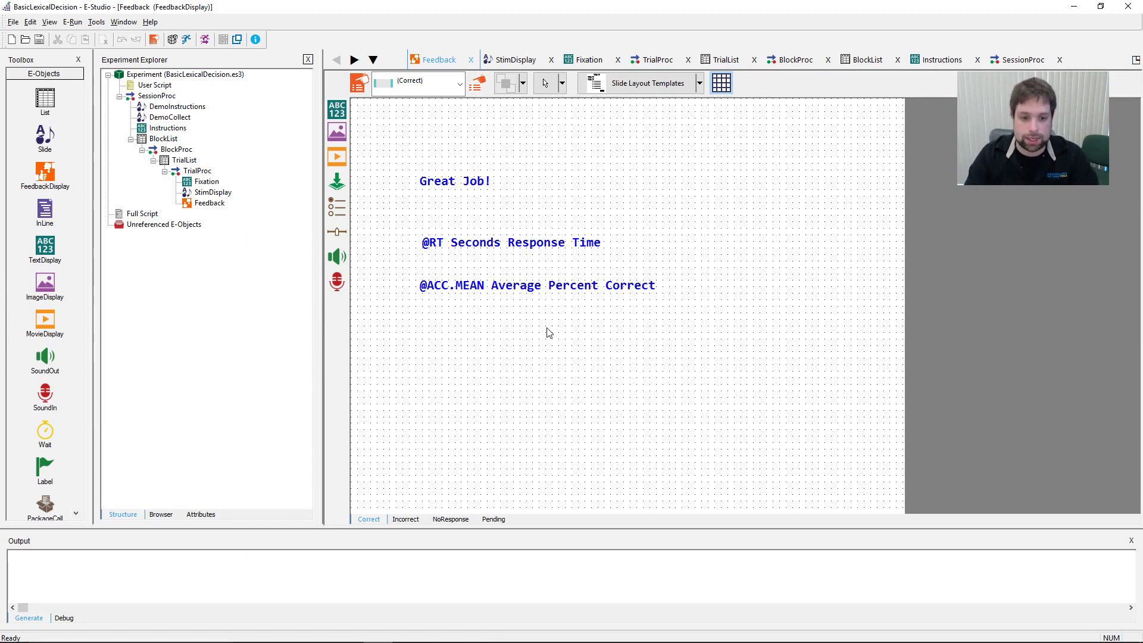
Step: Review Feedback's Correct, Incorrect, NoResponse and Pending states, ending on the Correct state
{"action": "left_click", "coordinate": [443, 520]}
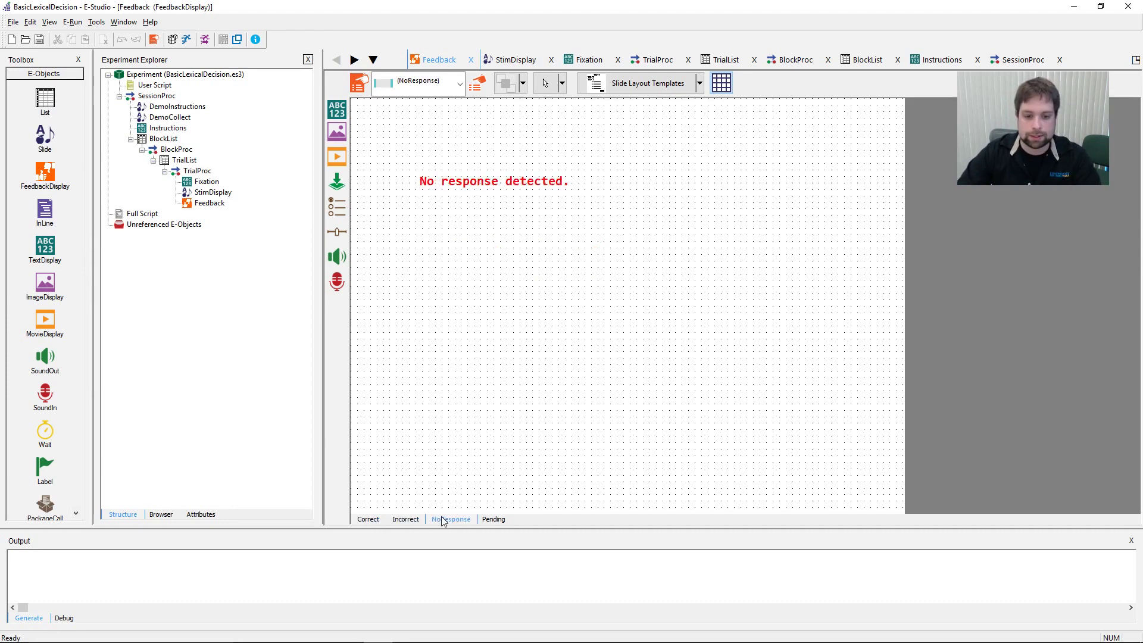
{"action": "left_click", "coordinate": [370, 519]}
{"action": "left_click", "coordinate": [406, 519]}
{"action": "left_click", "coordinate": [450, 519]}
{"action": "left_click", "coordinate": [493, 519]}
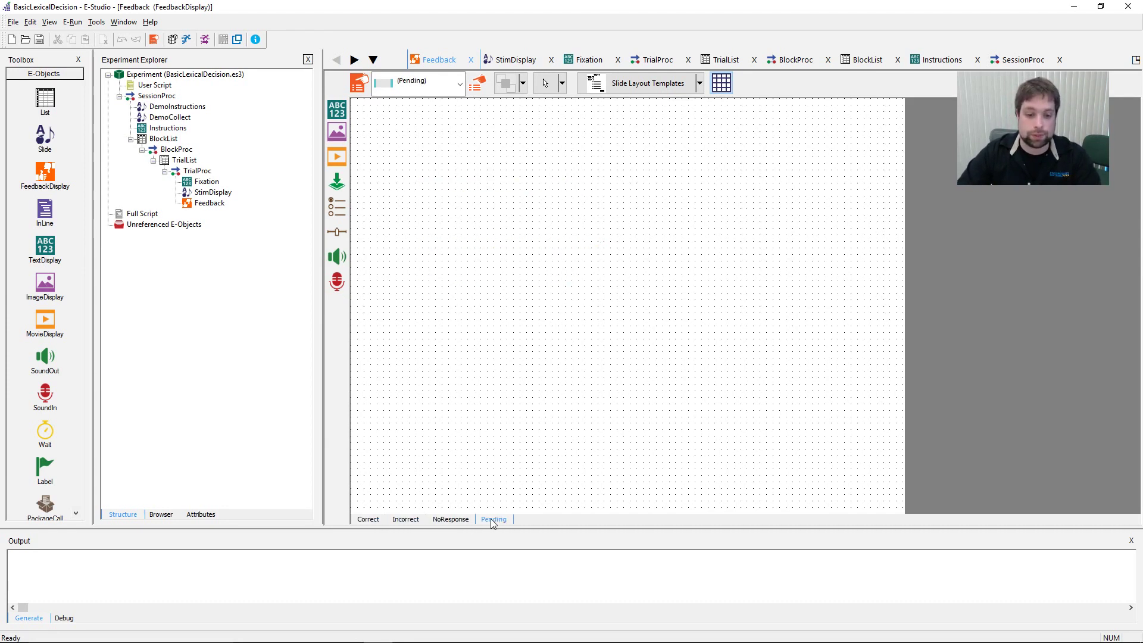
{"action": "left_click", "coordinate": [369, 519]}
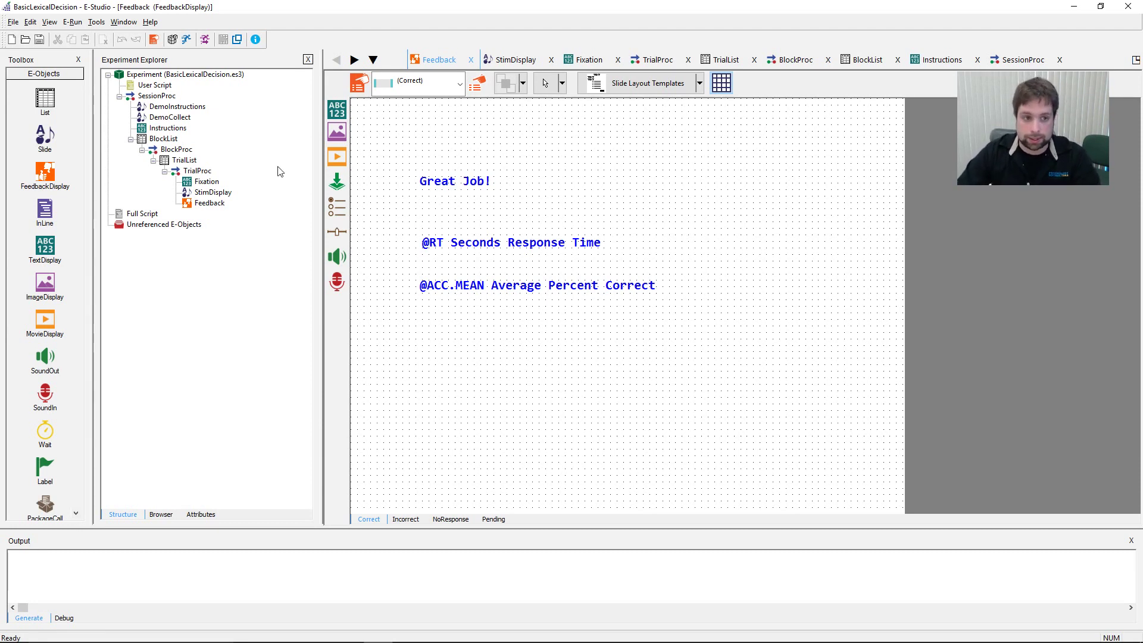
Step: Look over the Fixation, StimDisplay and Feedback objects under TrialProc in the experiment structure
{"action": "right_click", "coordinate": [207, 181]}
{"action": "left_click", "coordinate": [245, 237]}
{"action": "right_click", "coordinate": [213, 192]}
{"action": "left_click", "coordinate": [244, 236]}
{"action": "right_click", "coordinate": [209, 202]}
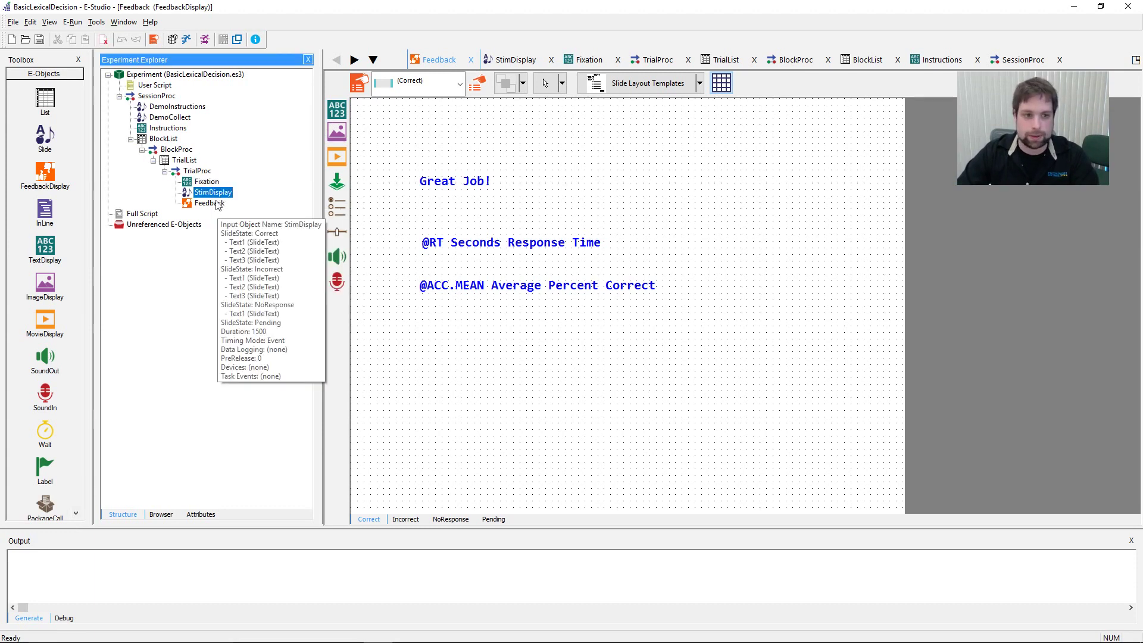
{"action": "left_click", "coordinate": [245, 236]}
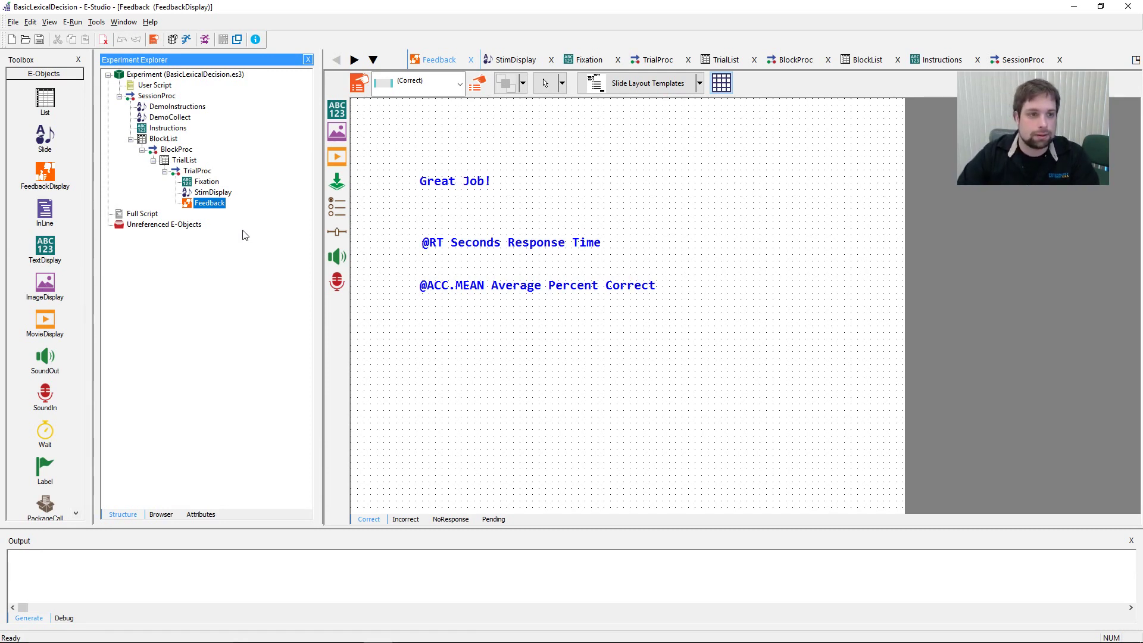
Step: Review the objects on SessionProc's timeline and the trial rows in TrialList
{"action": "double_click", "coordinate": [157, 96]}
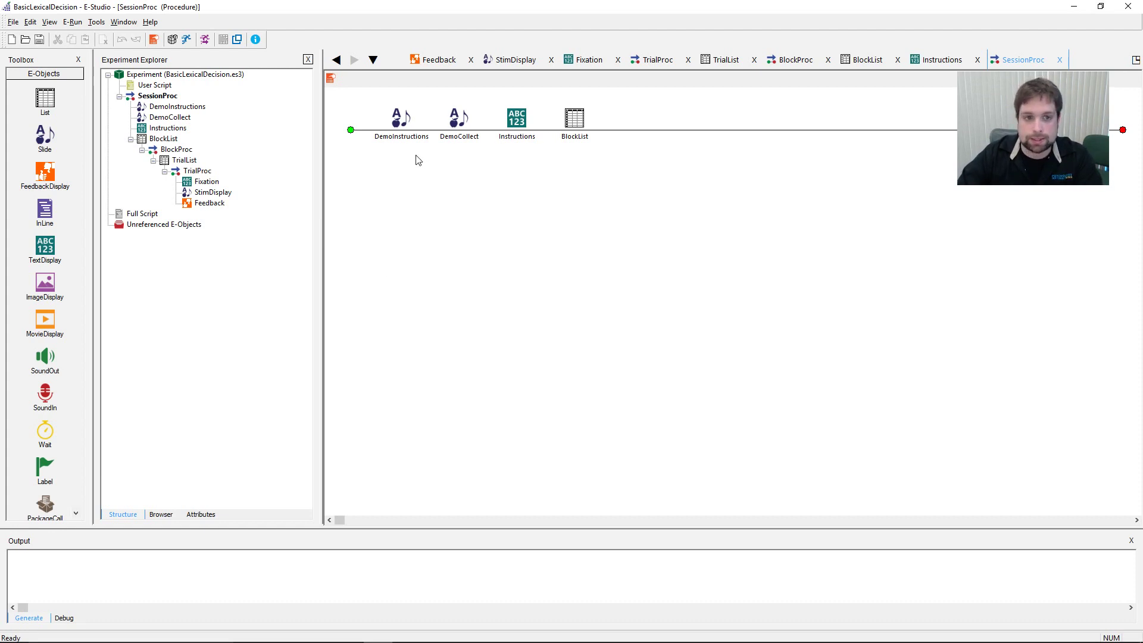
{"action": "left_click", "coordinate": [385, 136]}
{"action": "left_click", "coordinate": [454, 152]}
{"action": "left_click", "coordinate": [460, 137]}
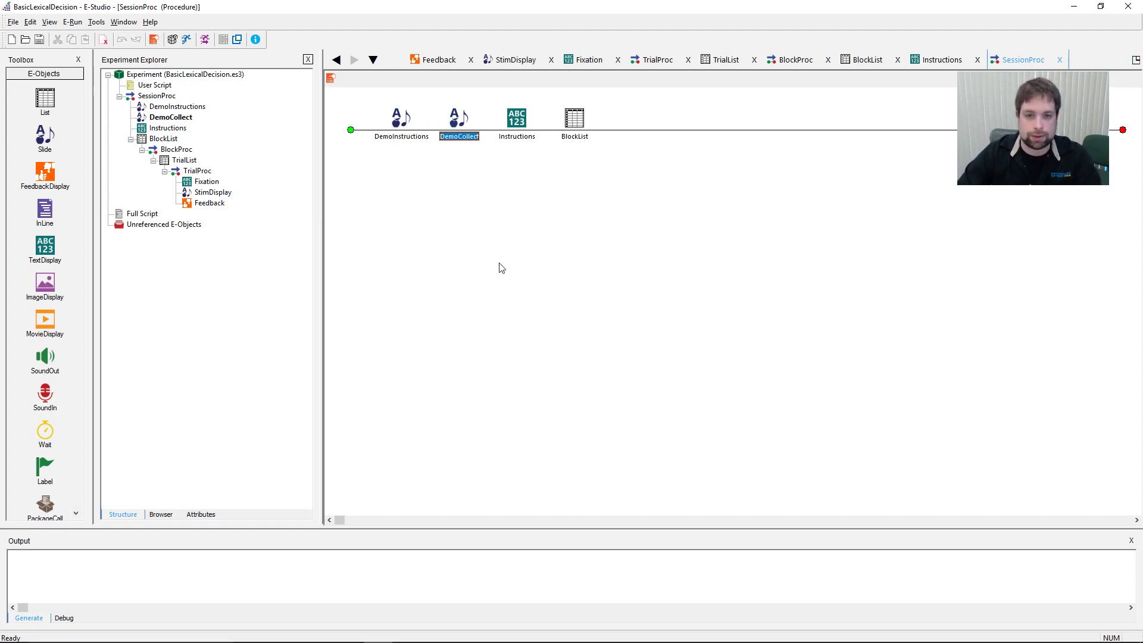
{"action": "left_click", "coordinate": [511, 136]}
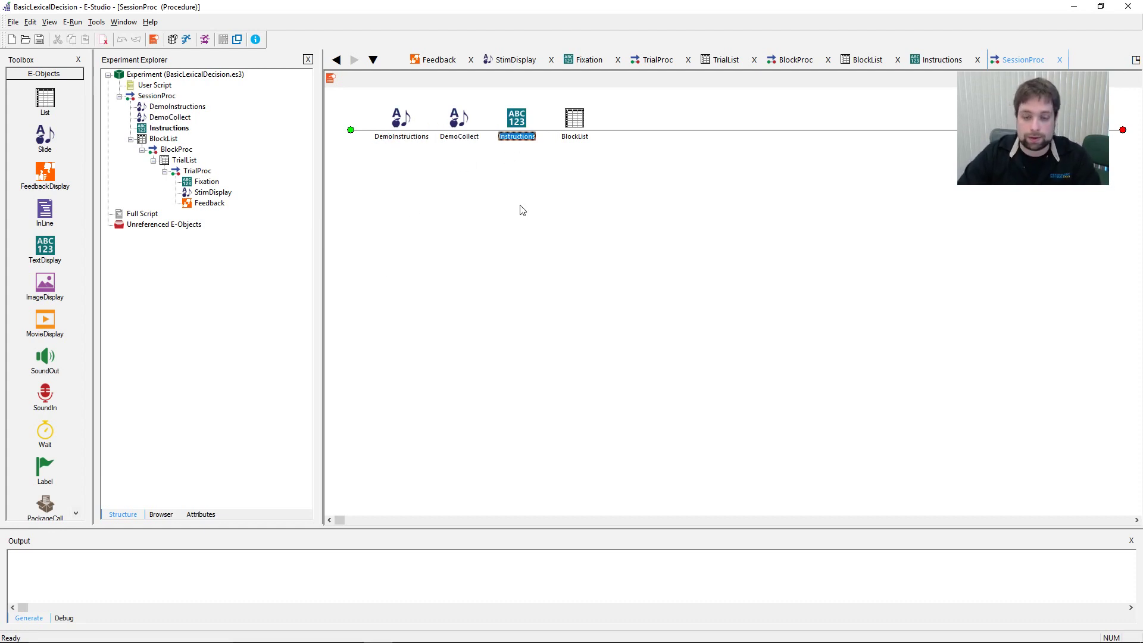
{"action": "left_click", "coordinate": [586, 136]}
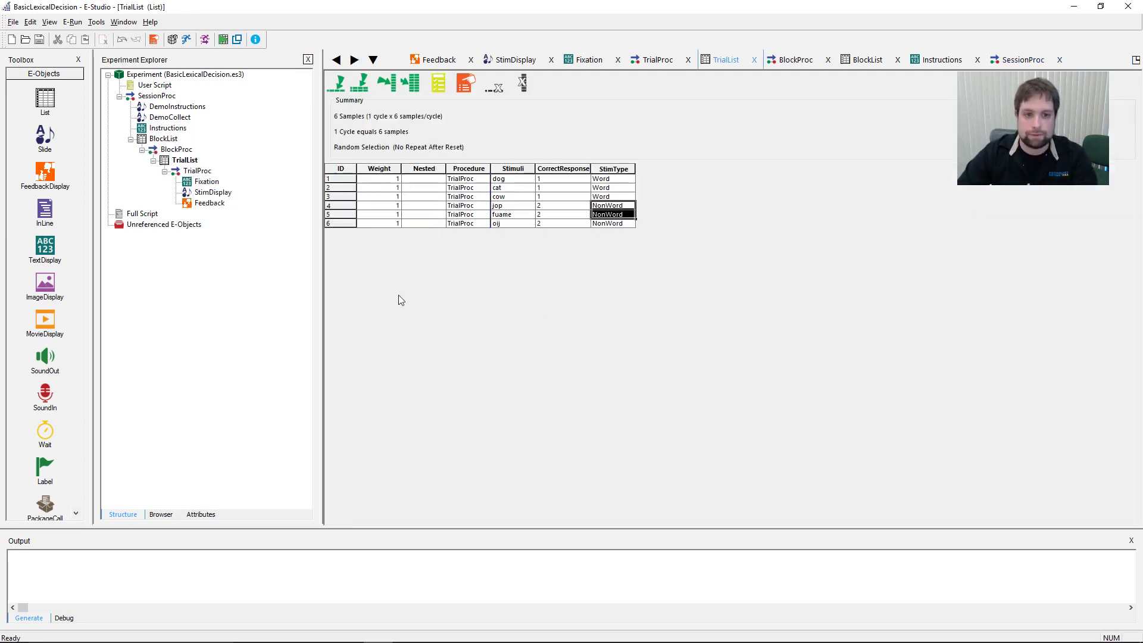
{"action": "double_click", "coordinate": [184, 161]}
Step: Close all open object windows and reopen SessionProc
{"action": "left_click", "coordinate": [124, 22]}
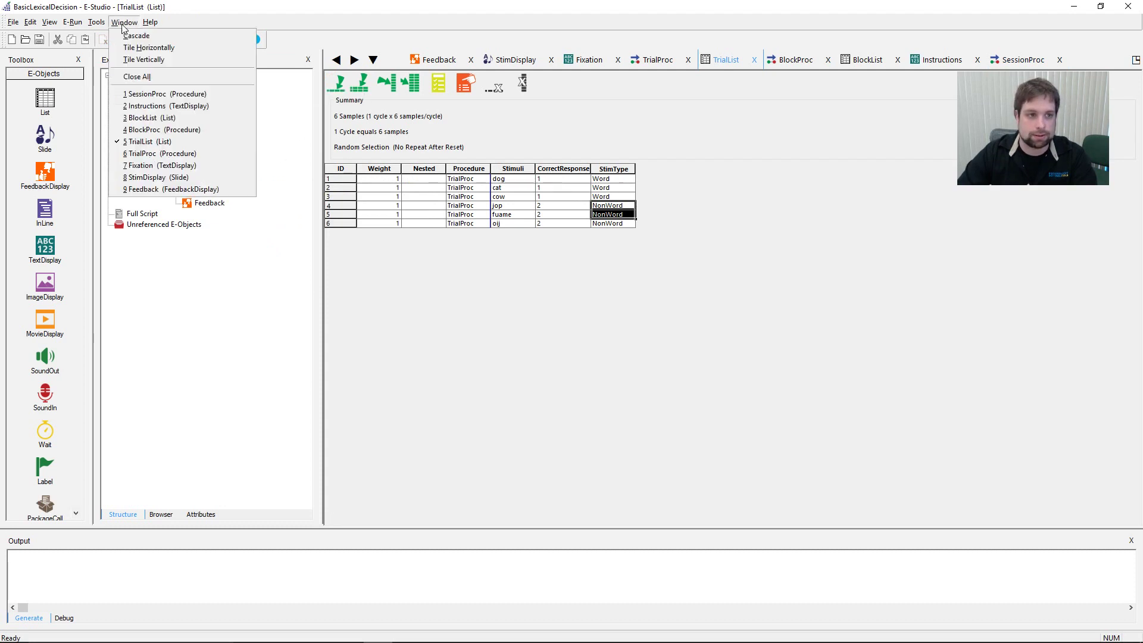
{"action": "left_click", "coordinate": [147, 80]}
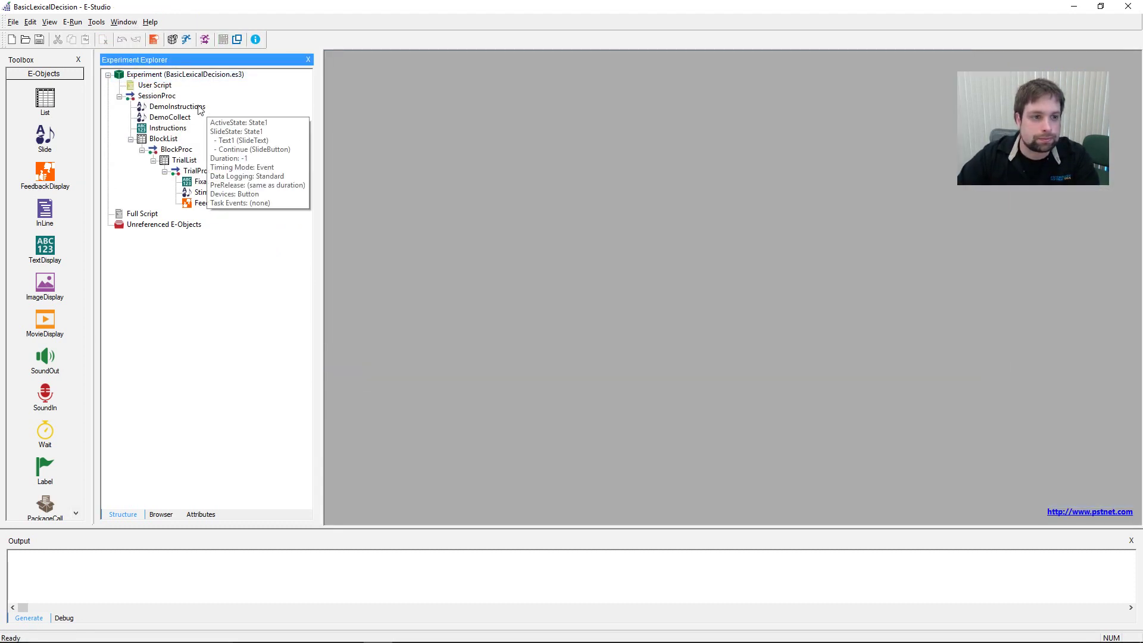
{"action": "double_click", "coordinate": [161, 96]}
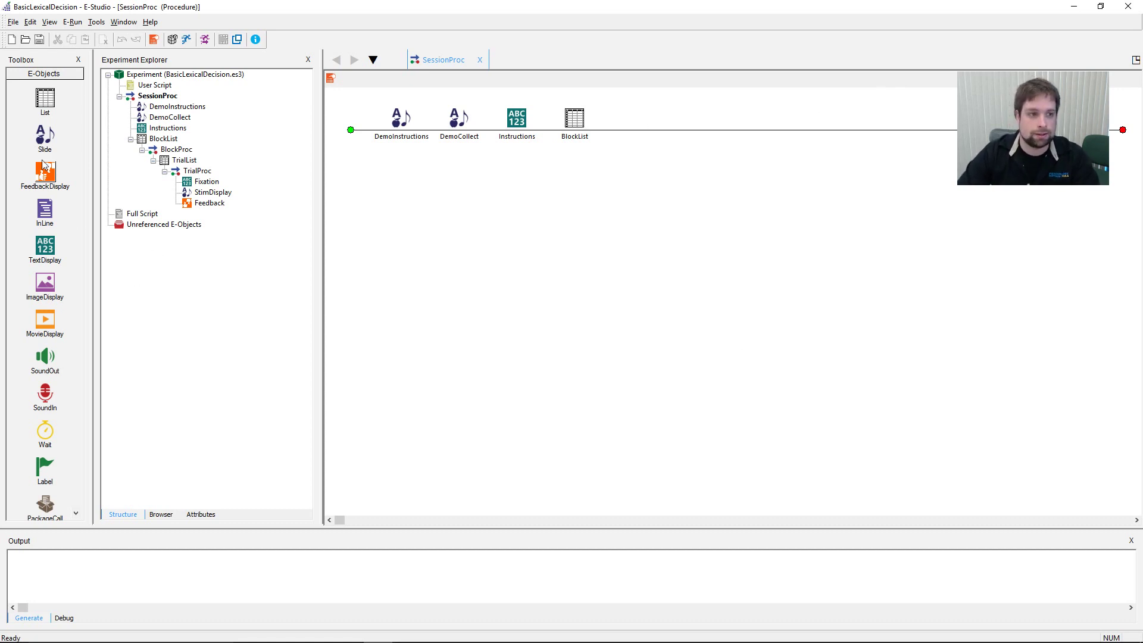
Step: Add a Slide after BlockList on SessionProc's timeline and rename it Goodbye
{"action": "left_click_drag", "start_coordinate": [50, 134], "coordinate": [688, 195]}
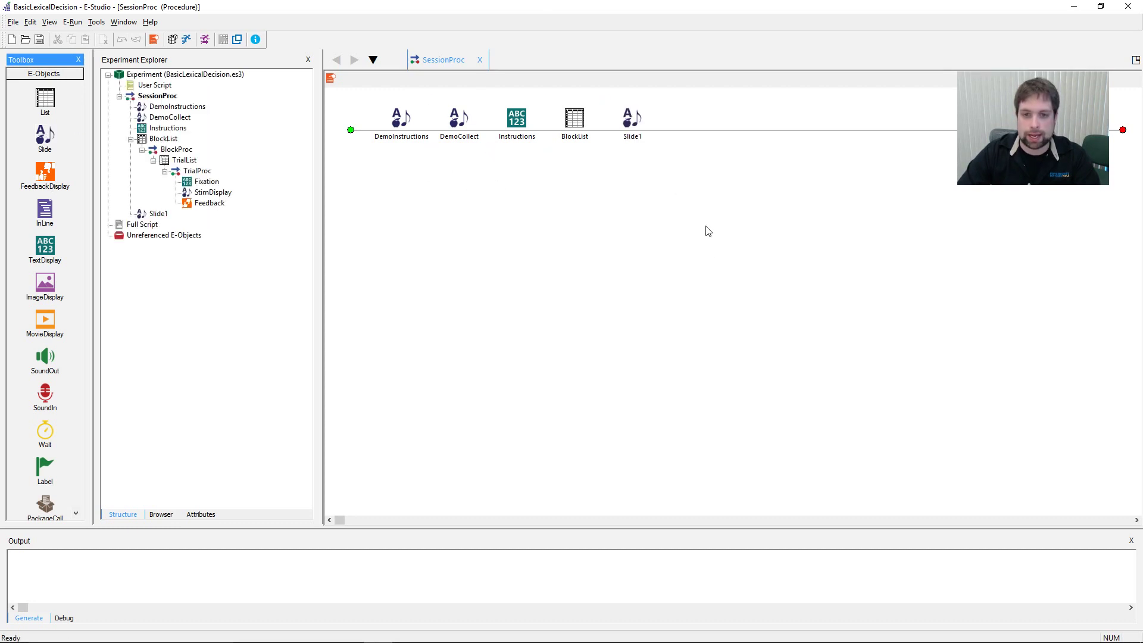
{"action": "right_click", "coordinate": [629, 124]}
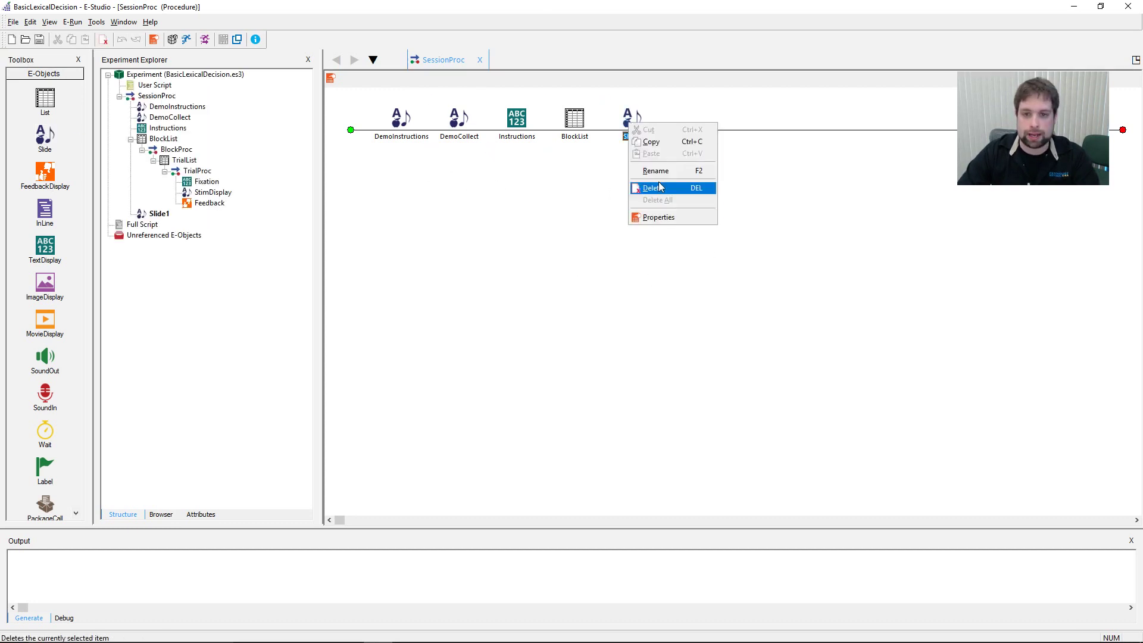
{"action": "left_click", "coordinate": [649, 172]}
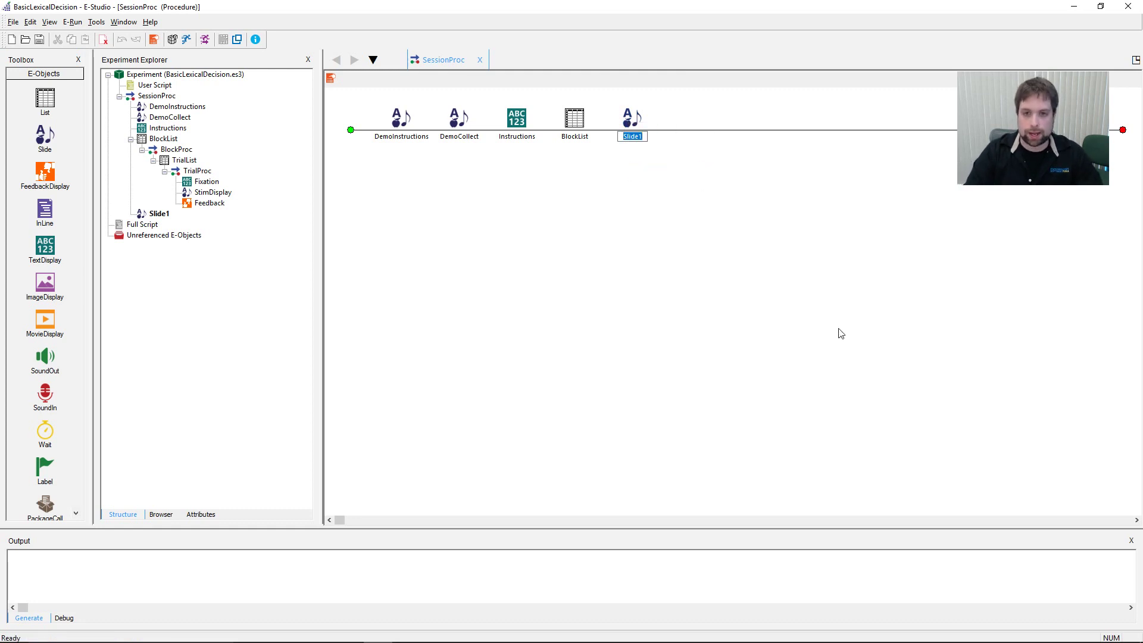
{"action": "type", "text": "Goodbye"}
{"action": "key", "text": "Return"}
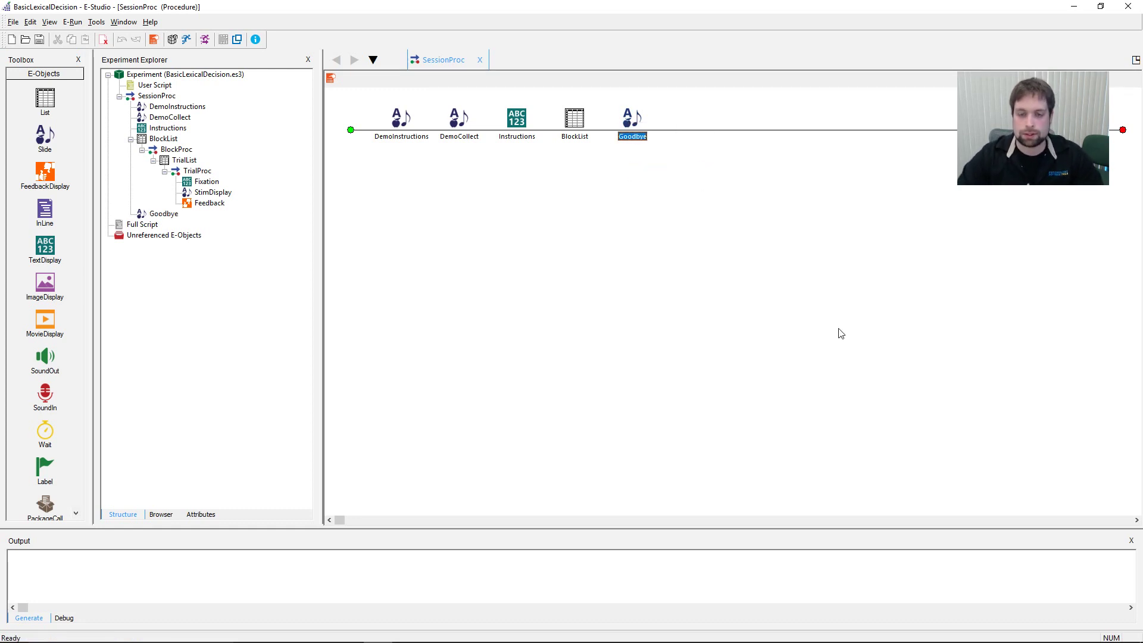
Step: Apply the "10-Point, Show Value, All Labels, Text Prompt" slider layout template to the Goodbye slide
{"action": "double_click", "coordinate": [633, 131]}
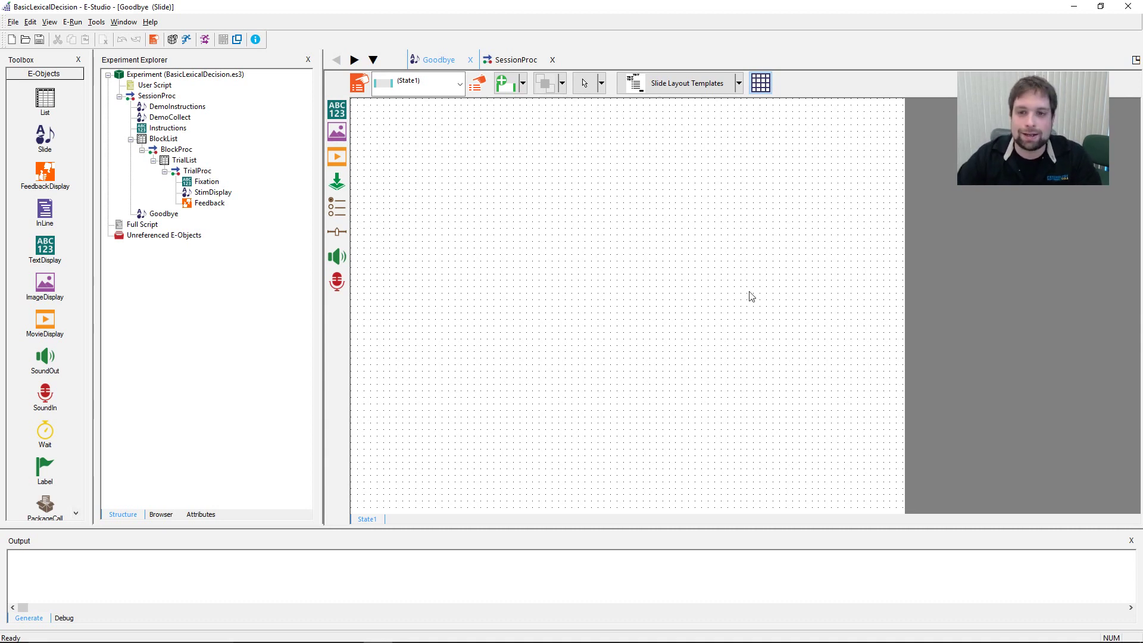
{"action": "left_click", "coordinate": [739, 84]}
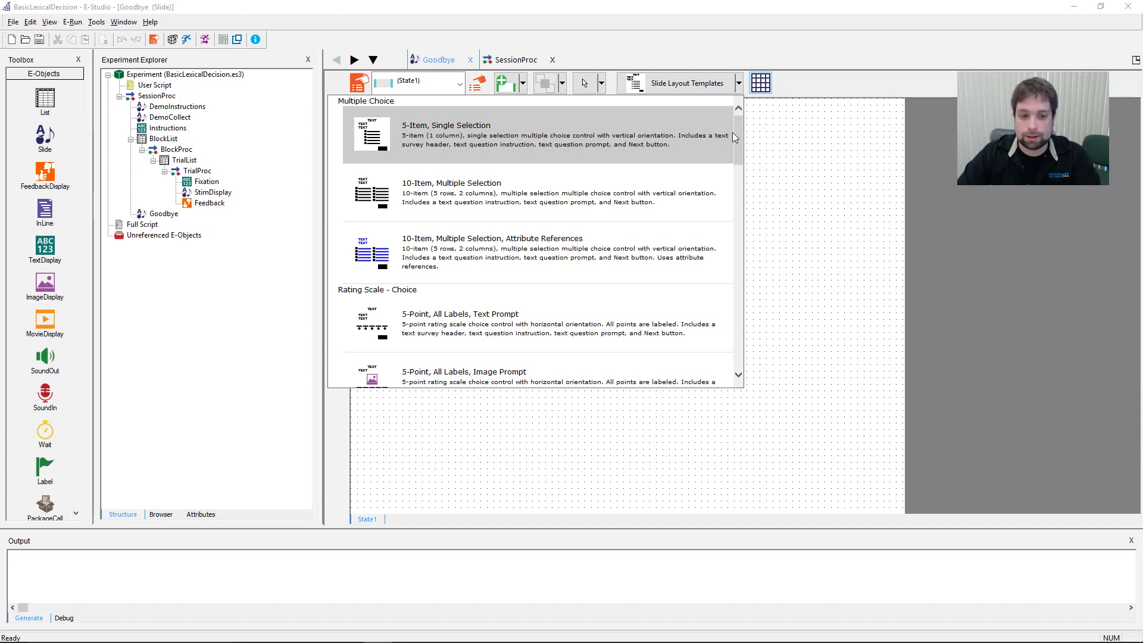
{"action": "left_click_drag", "start_coordinate": [738, 124], "coordinate": [731, 243]}
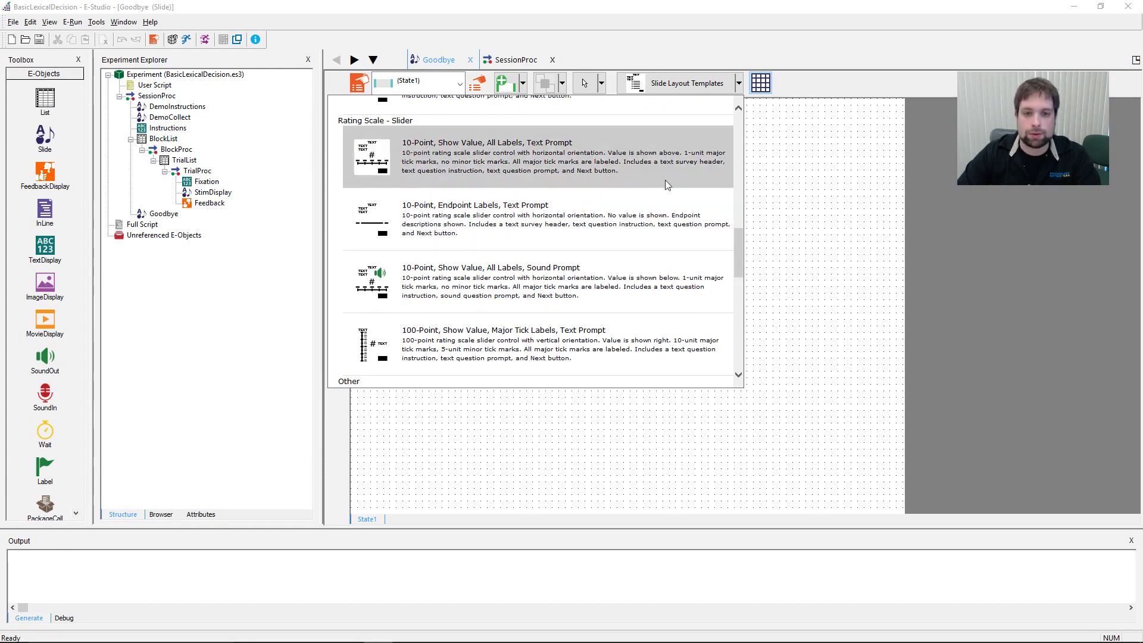
{"action": "left_click", "coordinate": [456, 162]}
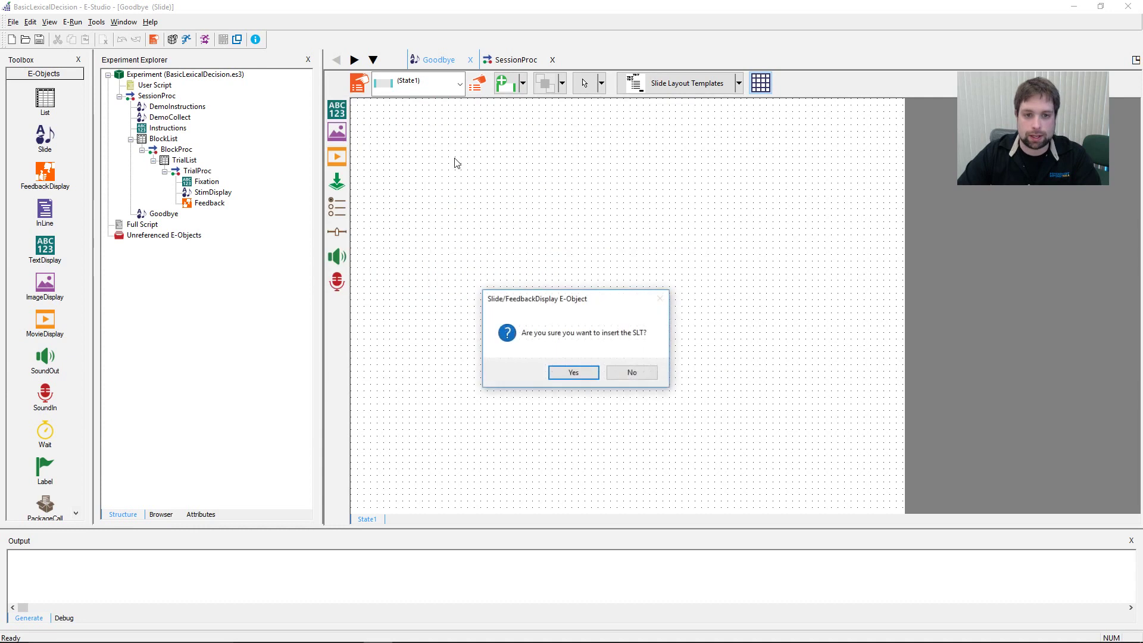
{"action": "left_click", "coordinate": [572, 373]}
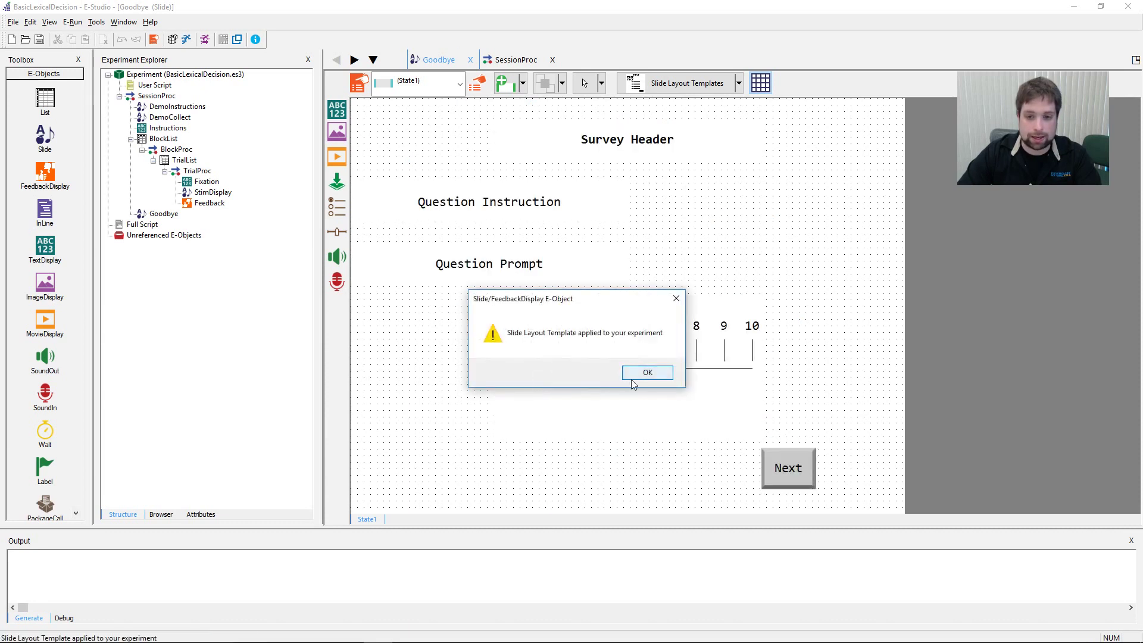
{"action": "left_click", "coordinate": [632, 378]}
Step: Examine the Goodbye slide's slider, survey header, question instruction, question prompt and Next button
{"action": "left_click", "coordinate": [589, 327]}
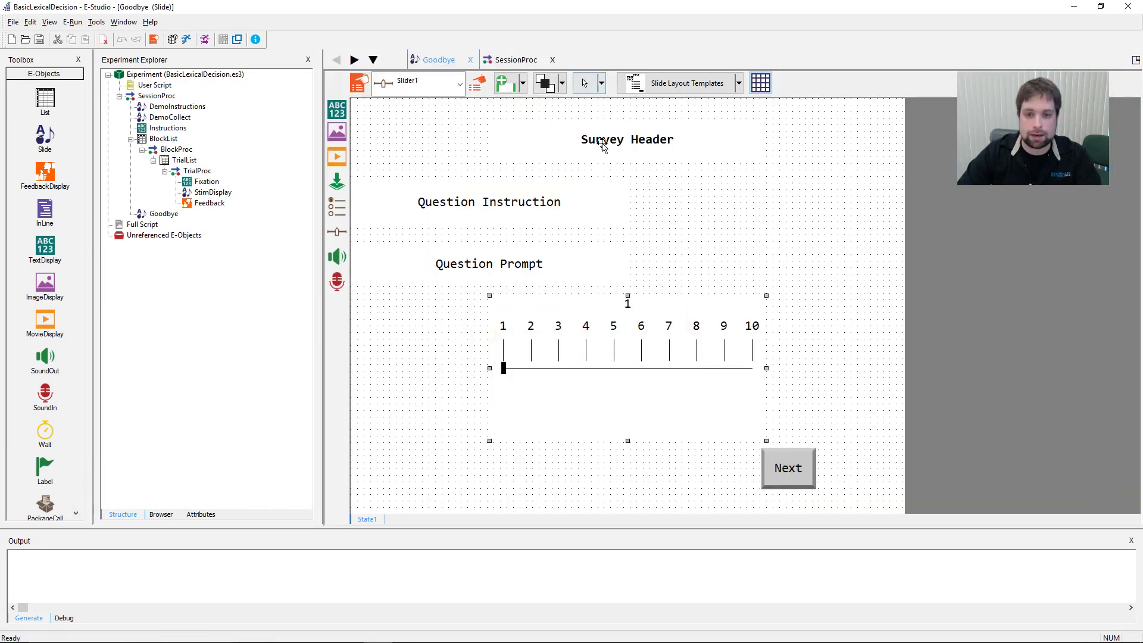
{"action": "left_click", "coordinate": [603, 146]}
{"action": "left_click", "coordinate": [543, 206]}
{"action": "left_click", "coordinate": [536, 280]}
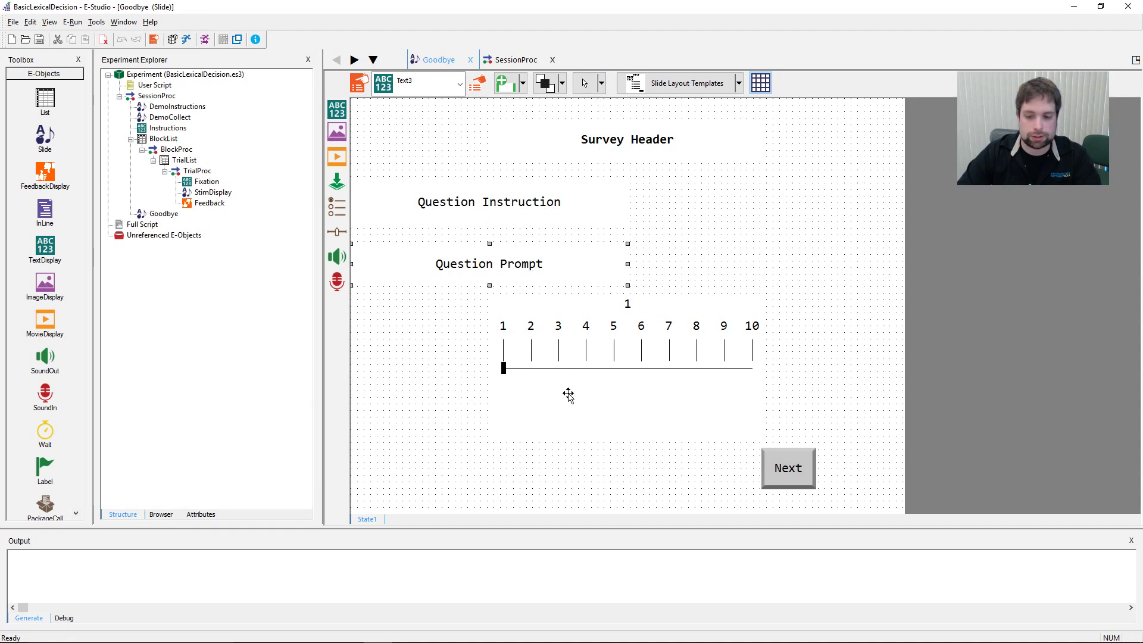
{"action": "left_click", "coordinate": [766, 462]}
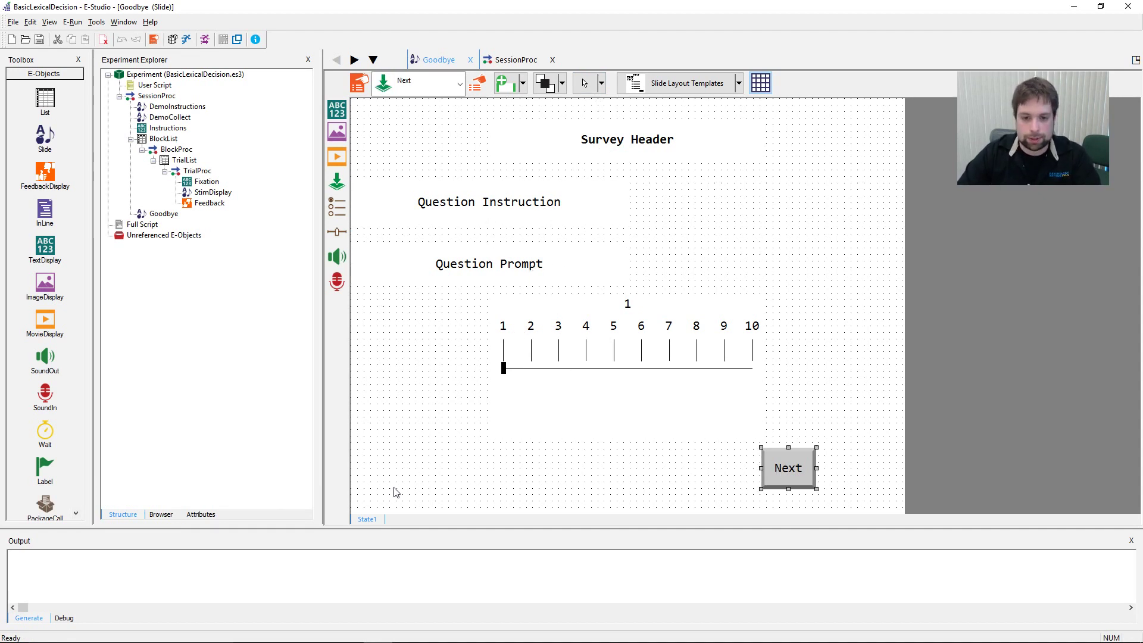
{"action": "left_click", "coordinate": [659, 456]}
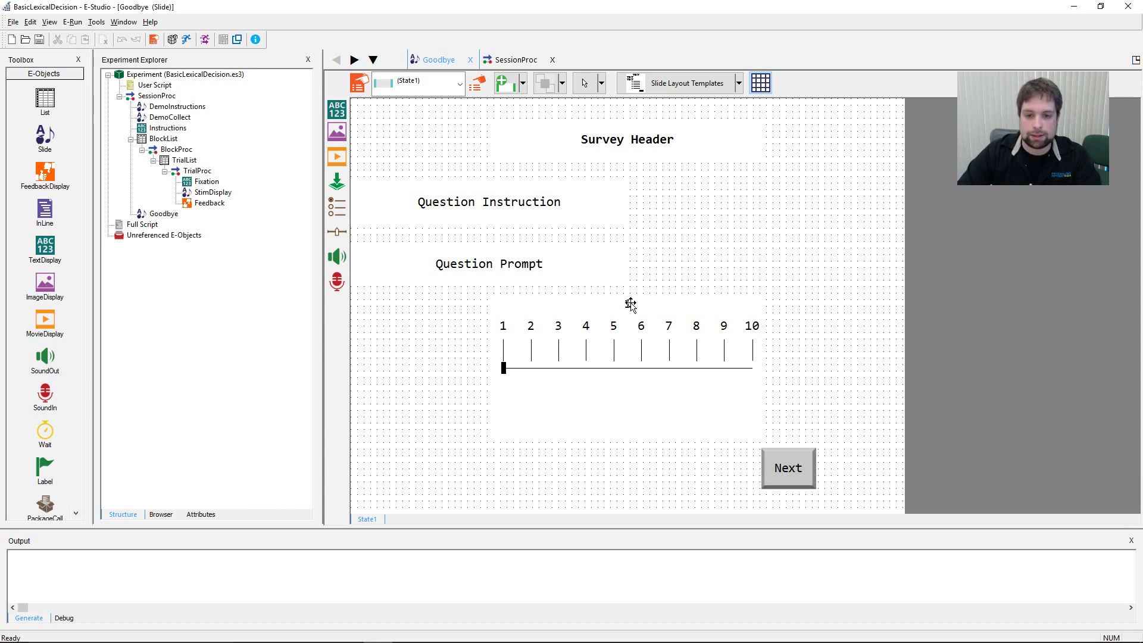
{"action": "left_click", "coordinate": [637, 367]}
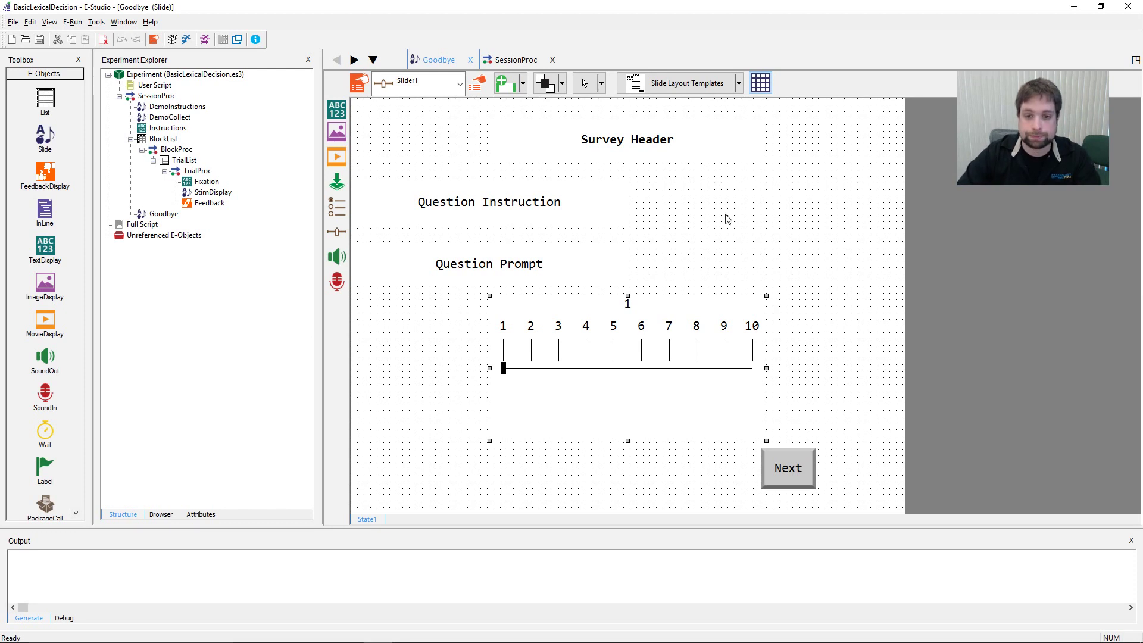
{"action": "left_click", "coordinate": [731, 235]}
Step: Replace the survey header text on the Goodbye slide with "Goodbye Question"
{"action": "double_click", "coordinate": [630, 144]}
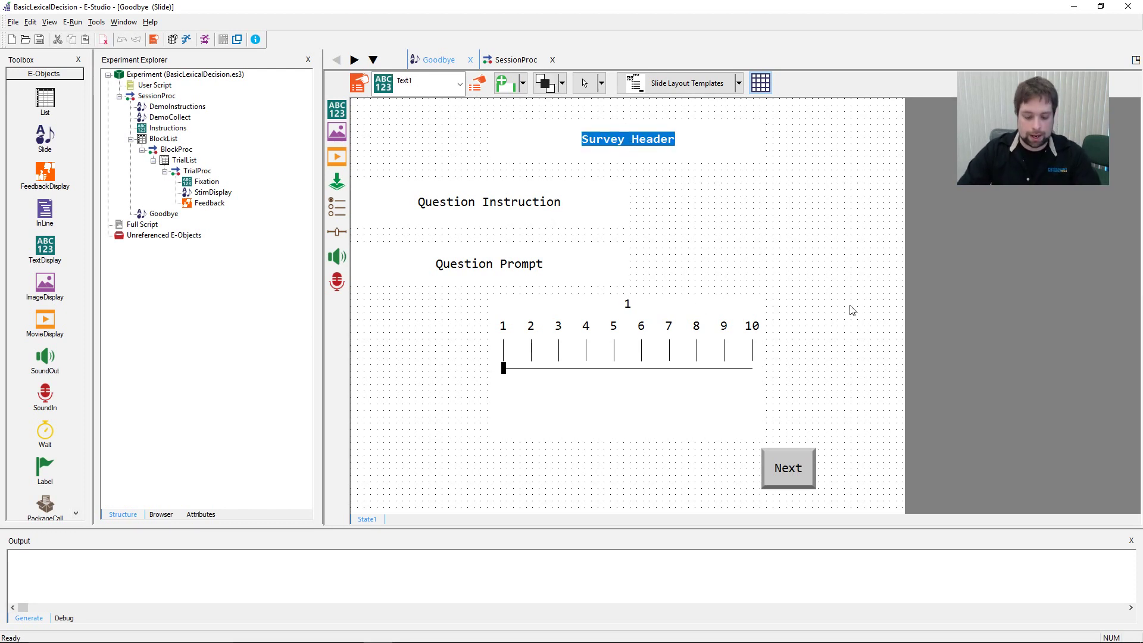
{"action": "type", "text": "Goodbye u"}
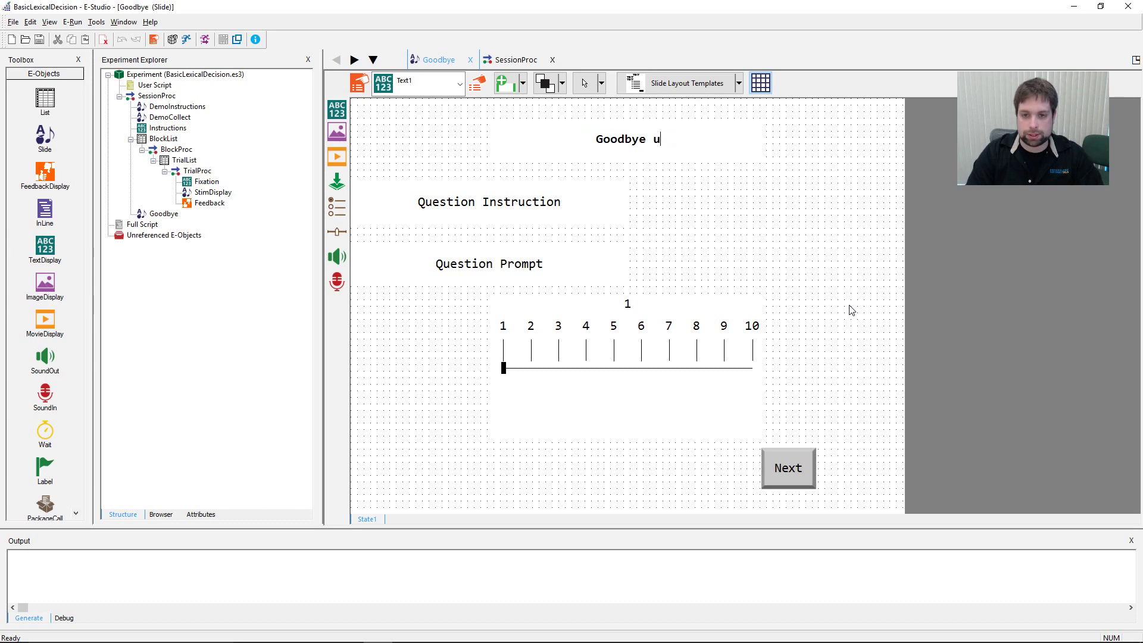
{"action": "key", "text": "BackSpace"}
{"action": "type", "text": "Question"}
{"action": "key", "text": "Return"}
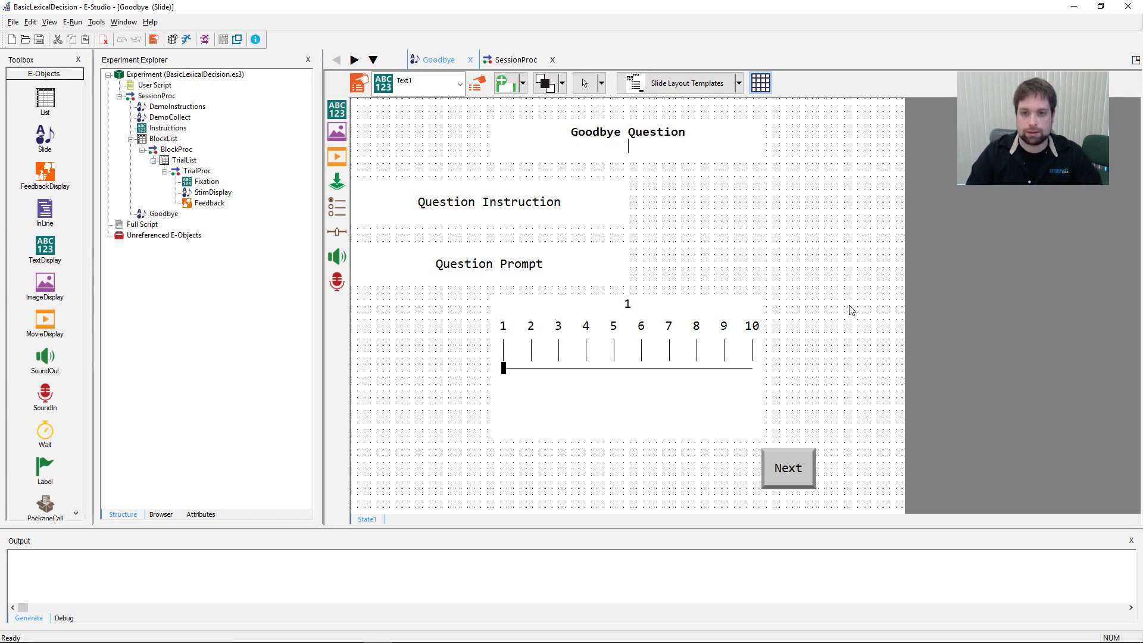
{"action": "key", "text": "BackSpace"}
{"action": "left_click", "coordinate": [795, 256]}
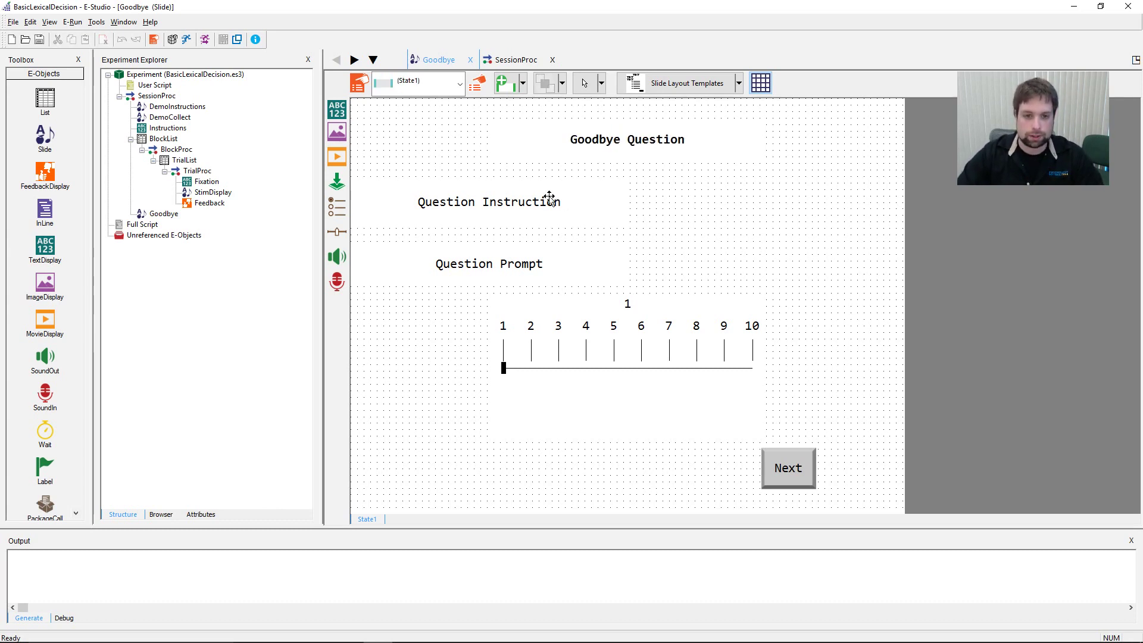
Step: Replace the question instruction text with "Rate your satisfaction with this experiment using the provided slider."
{"action": "left_click", "coordinate": [545, 201]}
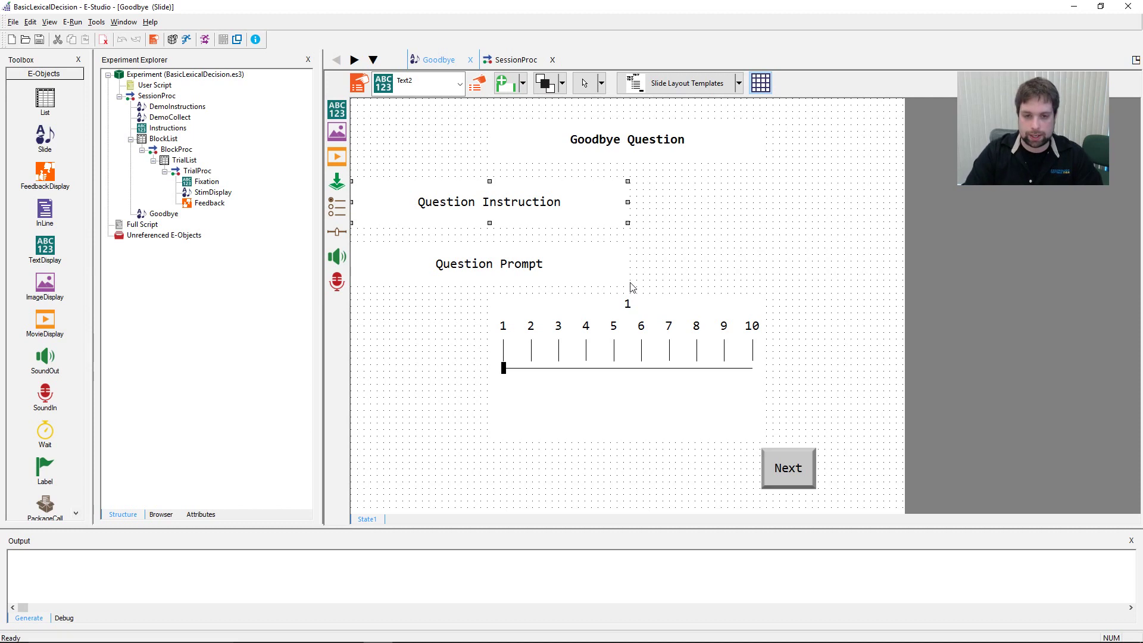
{"action": "double_click", "coordinate": [552, 208]}
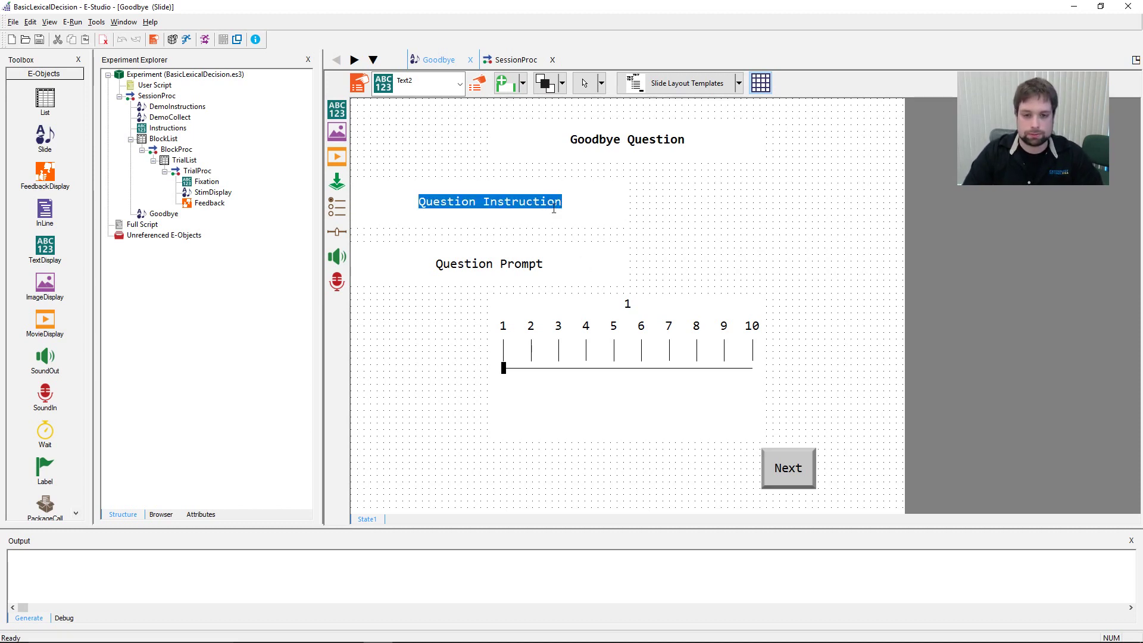
{"action": "type", "text": "Rate your sa"}
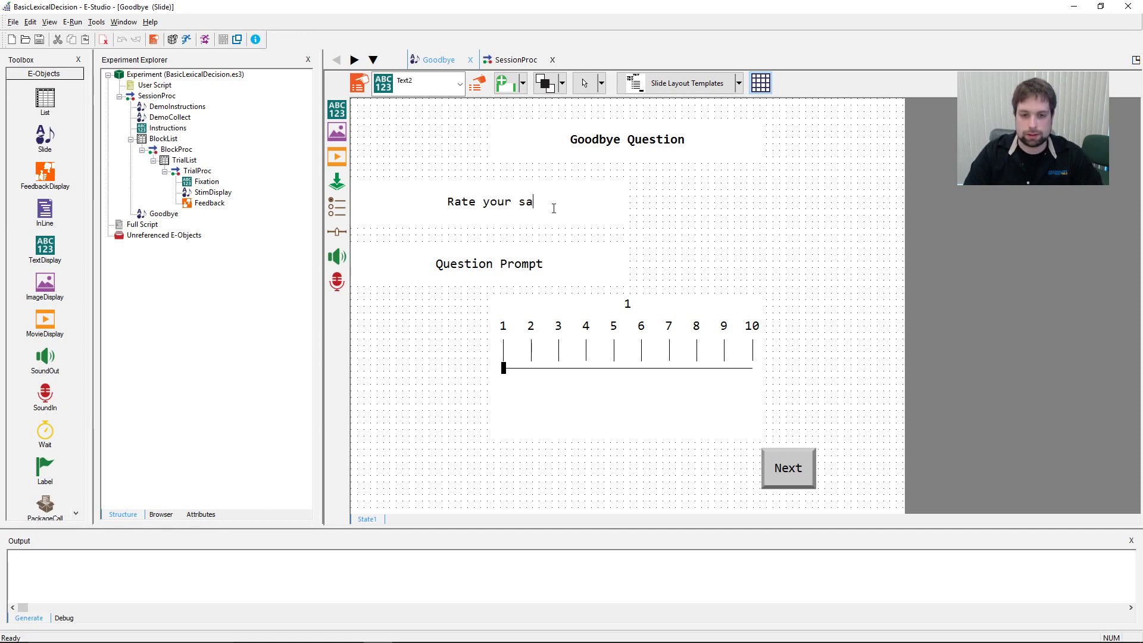
{"action": "type", "text": "tisfaction with this "}
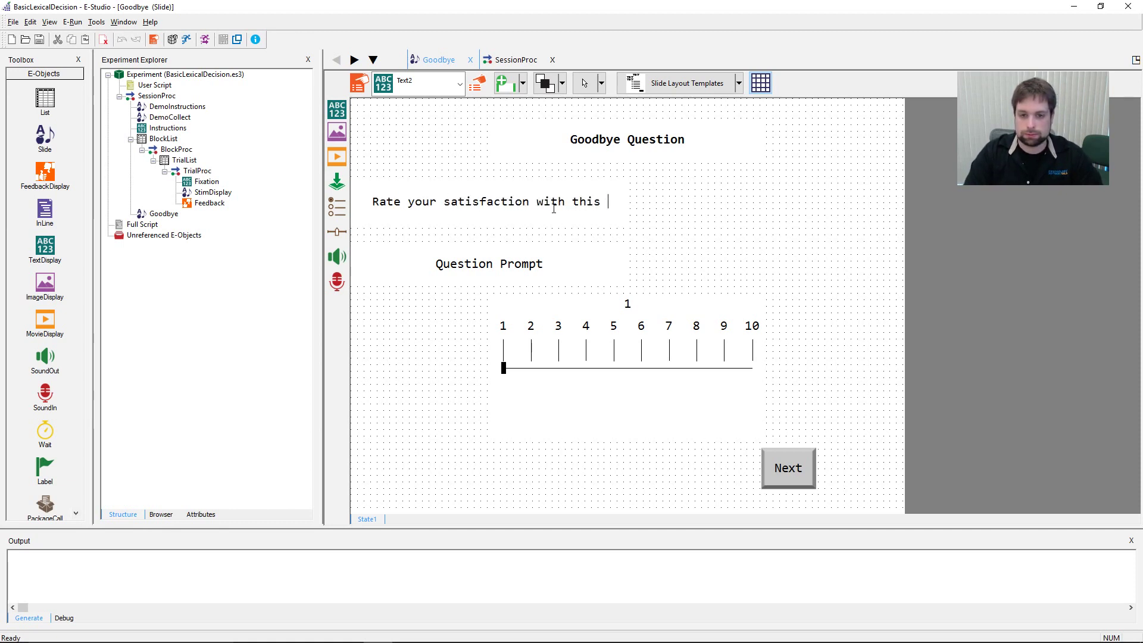
{"action": "type", "text": "experiment using the p"}
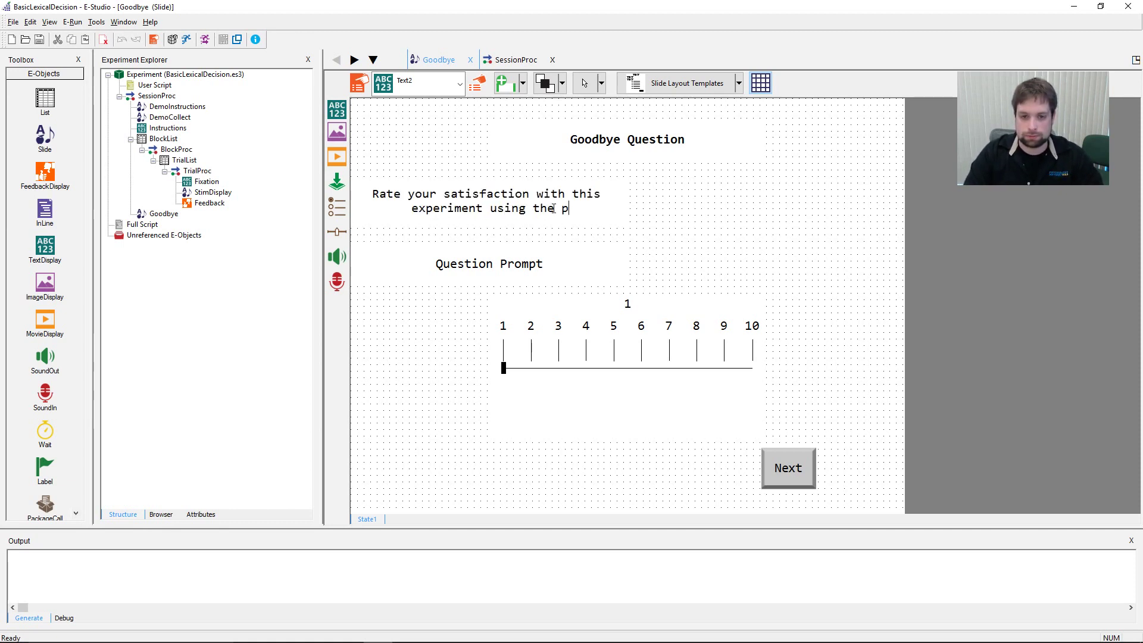
{"action": "type", "text": "rovided slider"}
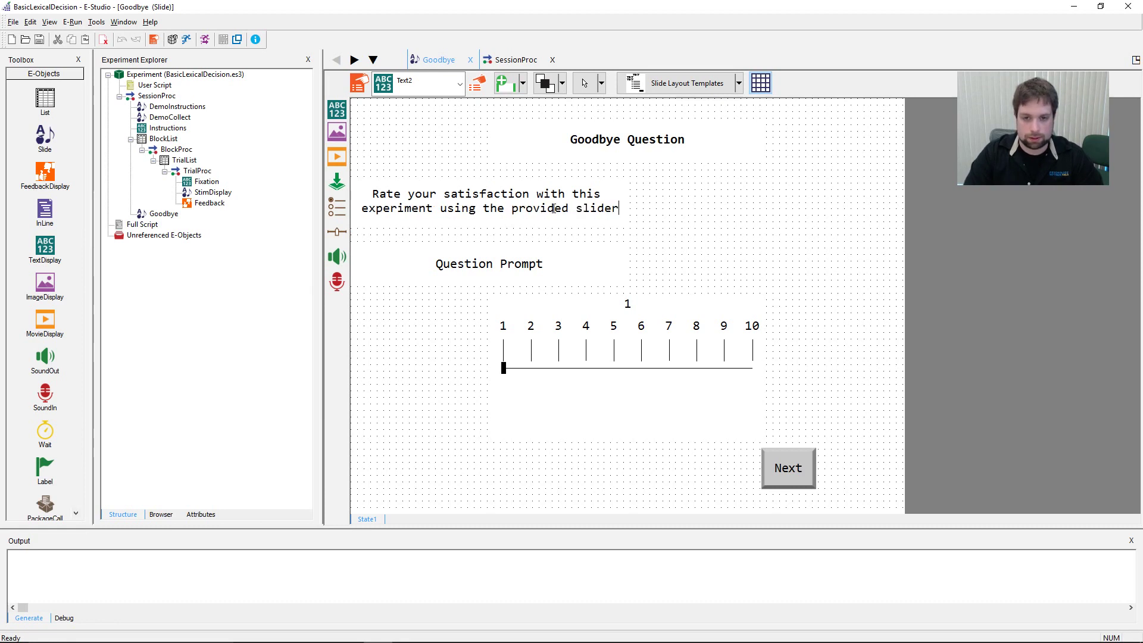
{"action": "type", "text": "."}
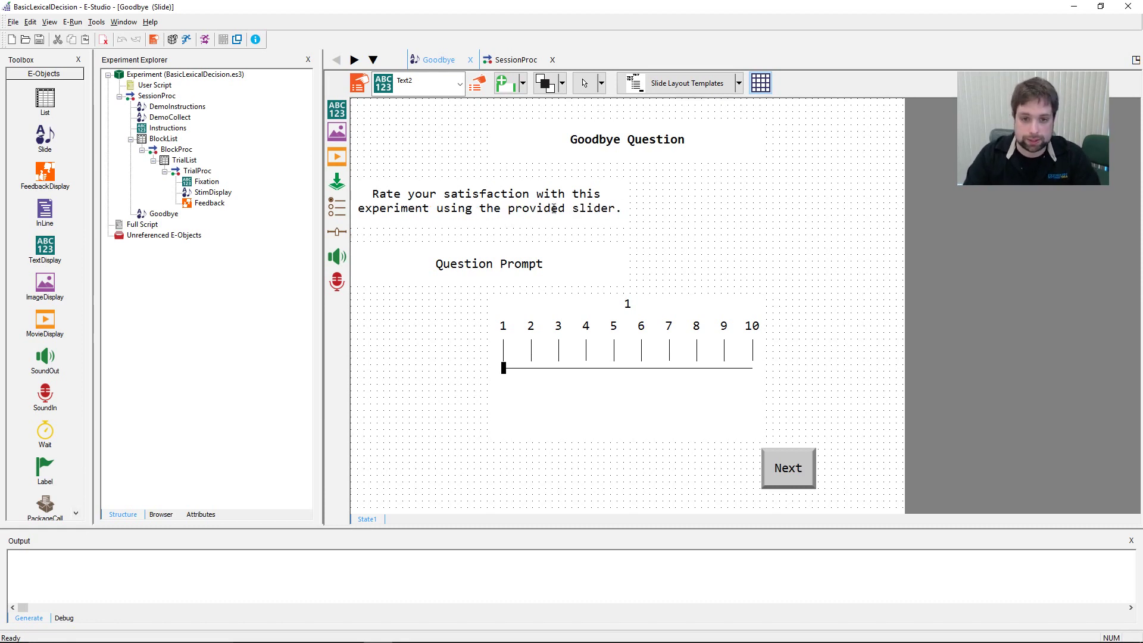
Step: Replace the question prompt text with "A satisfaction of 1 means you were not at all satisfied with this experient."
{"action": "double_click", "coordinate": [538, 266]}
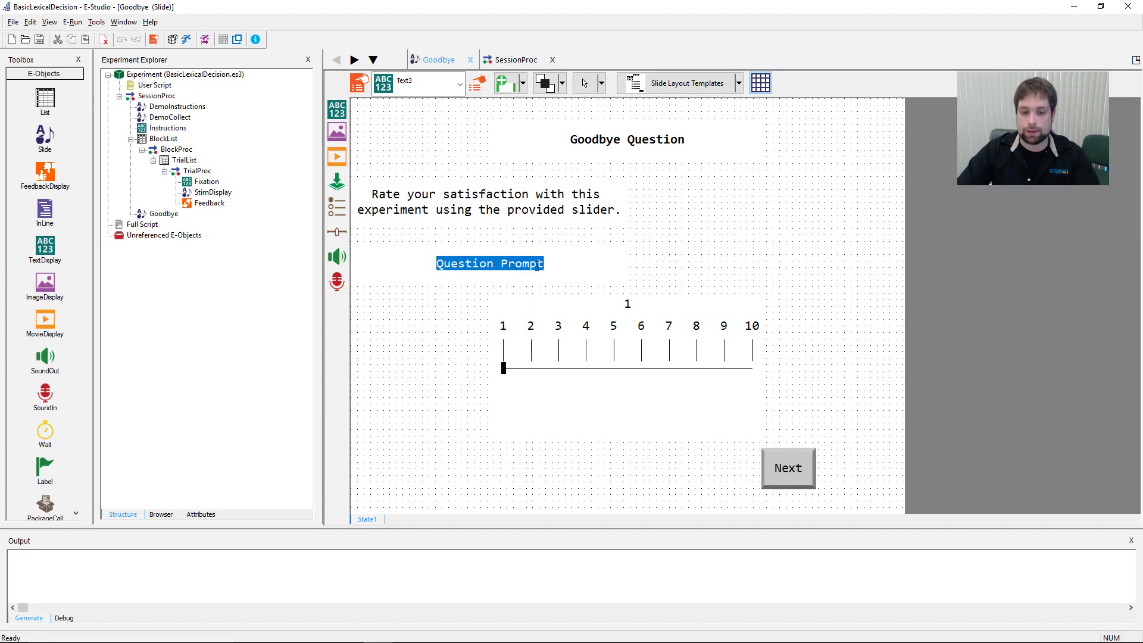
{"action": "type", "text": "a"}
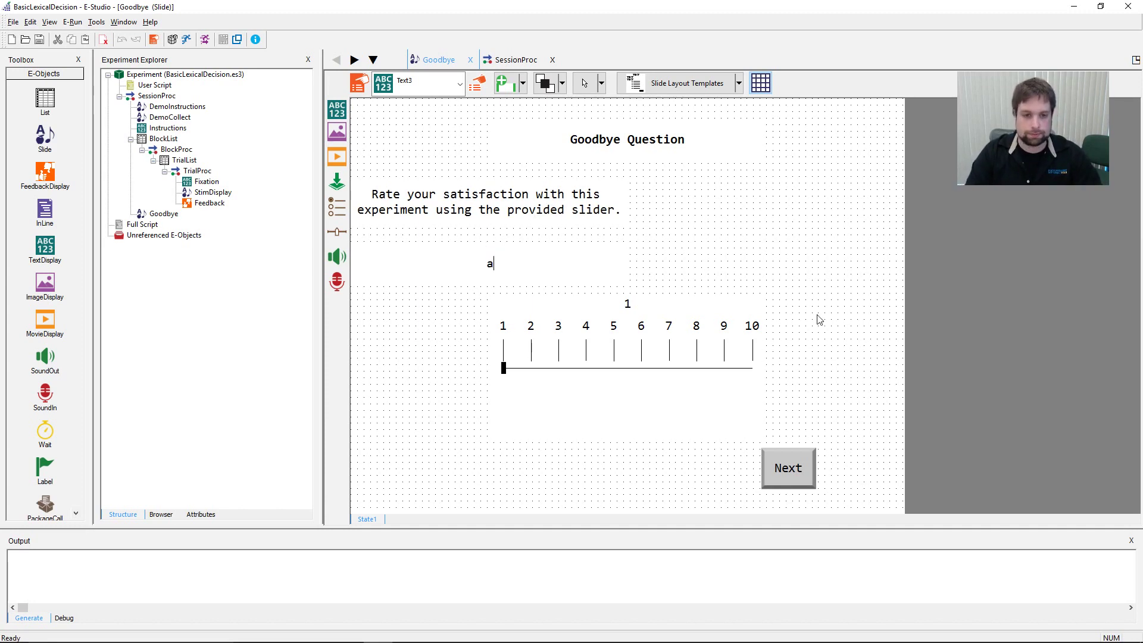
{"action": "type", "text": "A sat"}
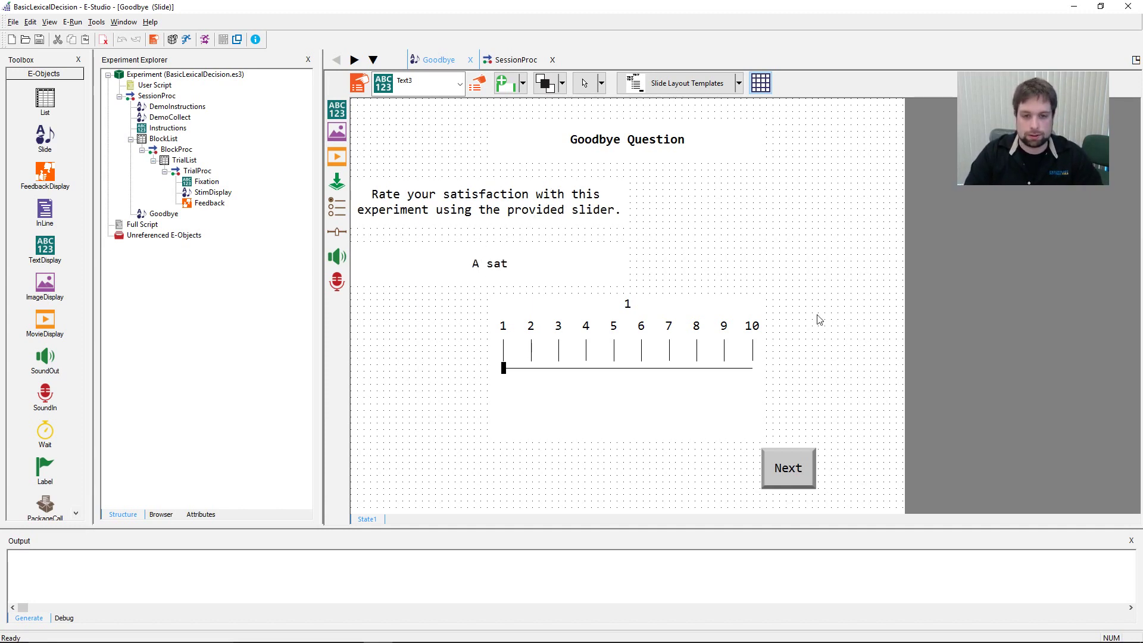
{"action": "type", "text": "isfaction of"}
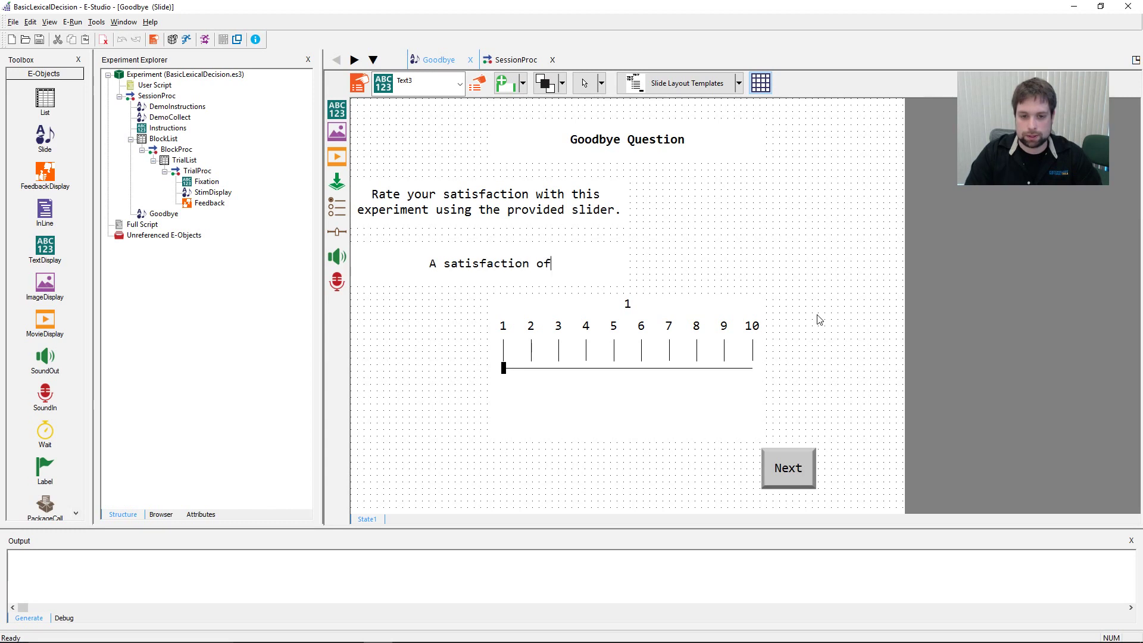
{"action": "type", "text": " 1 mean"}
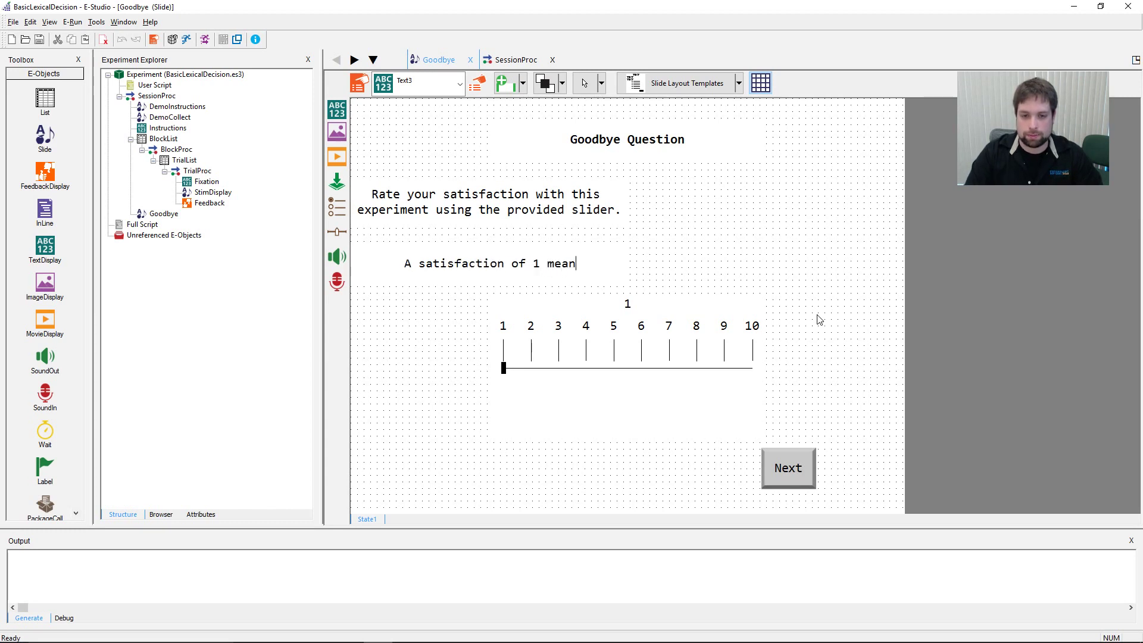
{"action": "type", "text": "s you were not at "}
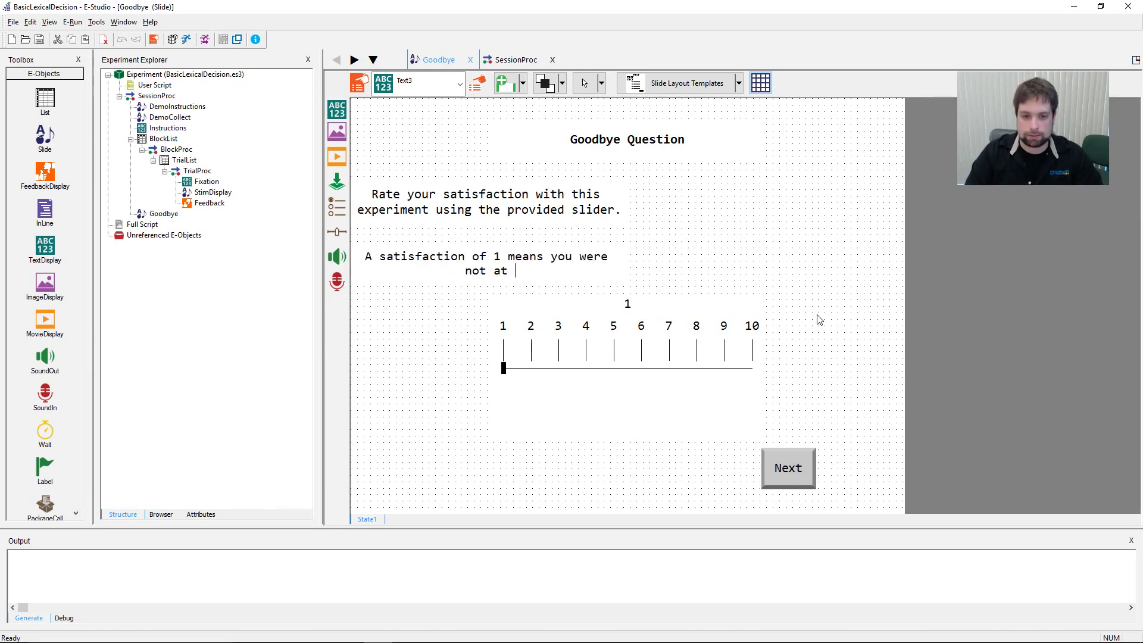
{"action": "type", "text": "all satisfied with"}
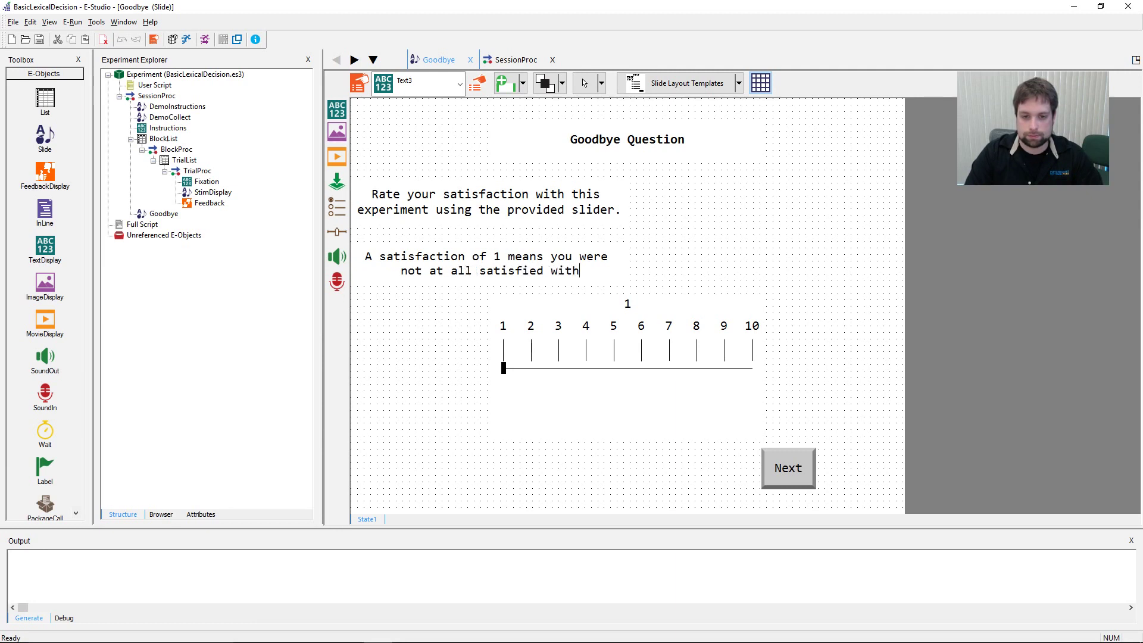
{"action": "type", "text": " this experient."}
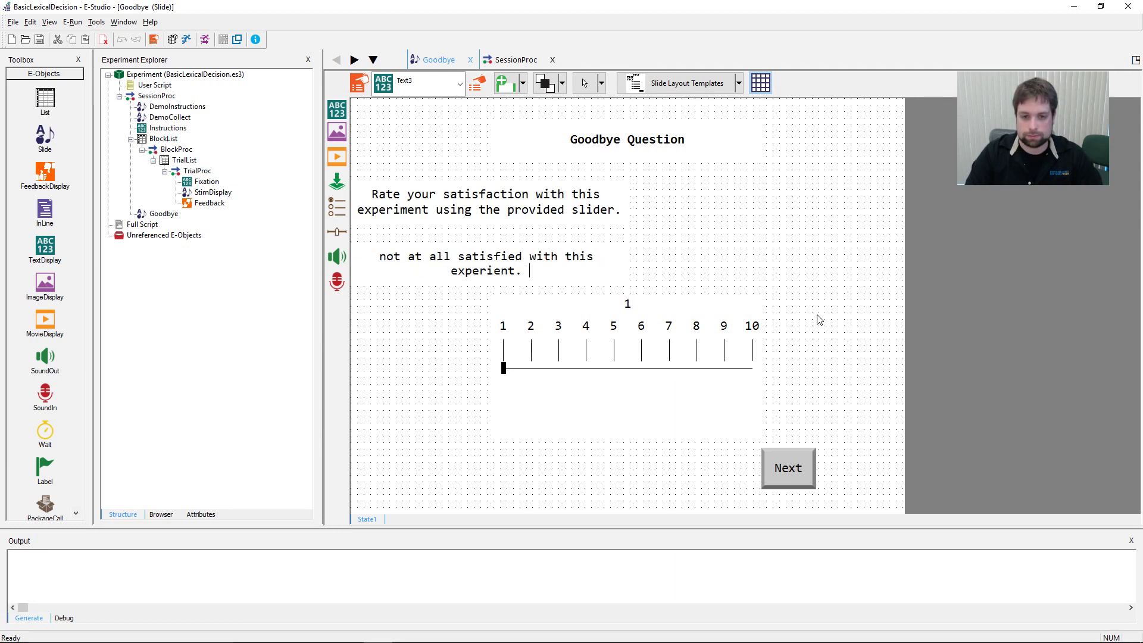
Step: Add a new paragraph to the question prompt reading "A satisfaction rating of 10 means that you were extremely satisfied with this experiment."
{"action": "key", "text": "Return"}
{"action": "type", "text": "A "}
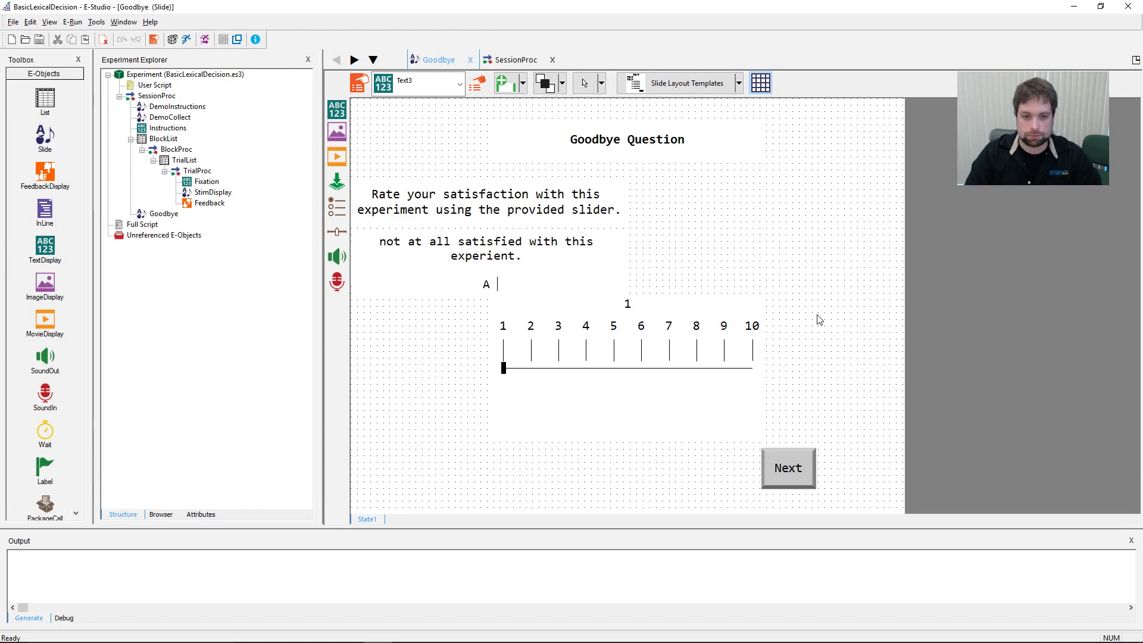
{"action": "type", "text": "satisfaction ratio"}
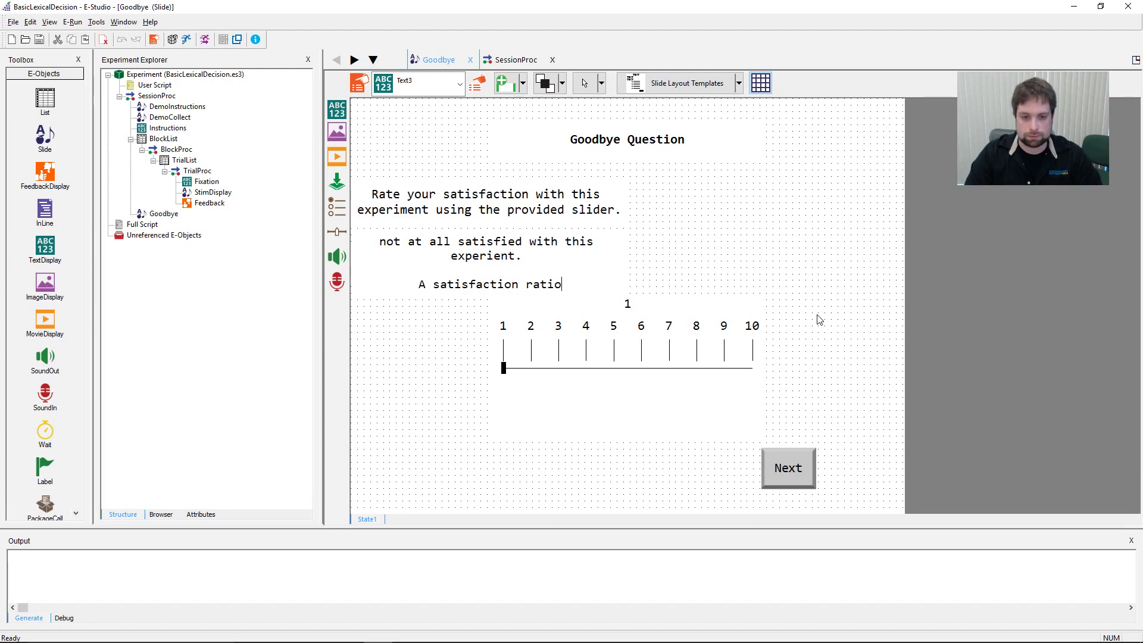
{"action": "type", "text": "n"}
{"action": "key", "text": "BackSpace"}
{"action": "key", "text": "BackSpace"}
{"action": "key", "text": "BackSpace"}
{"action": "type", "text": "ing "}
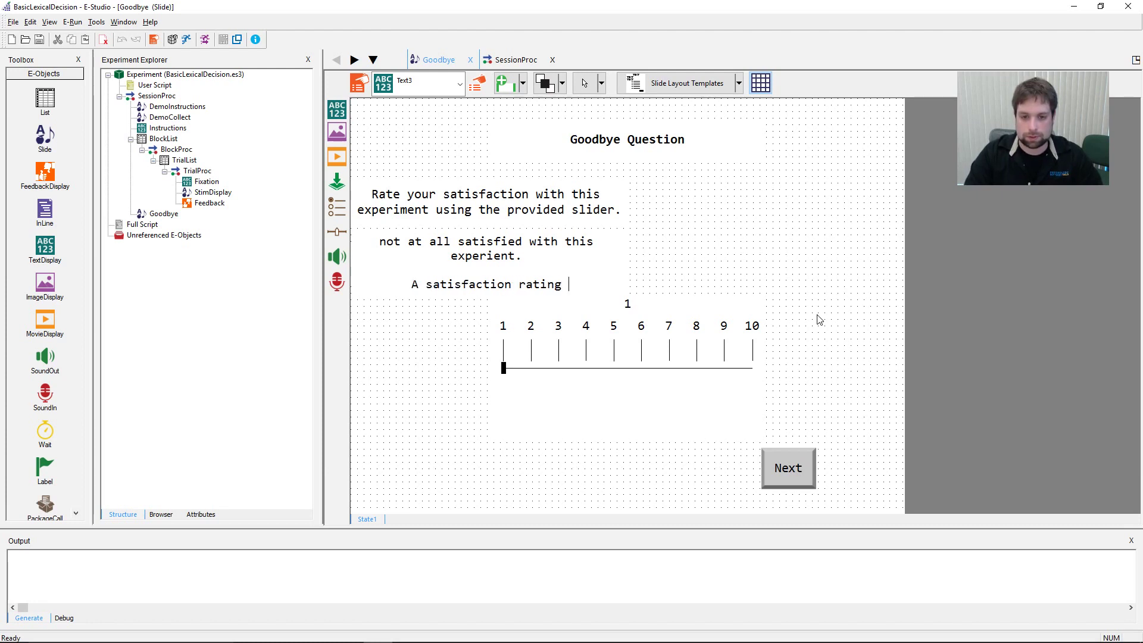
{"action": "type", "text": "of 10 means that you "}
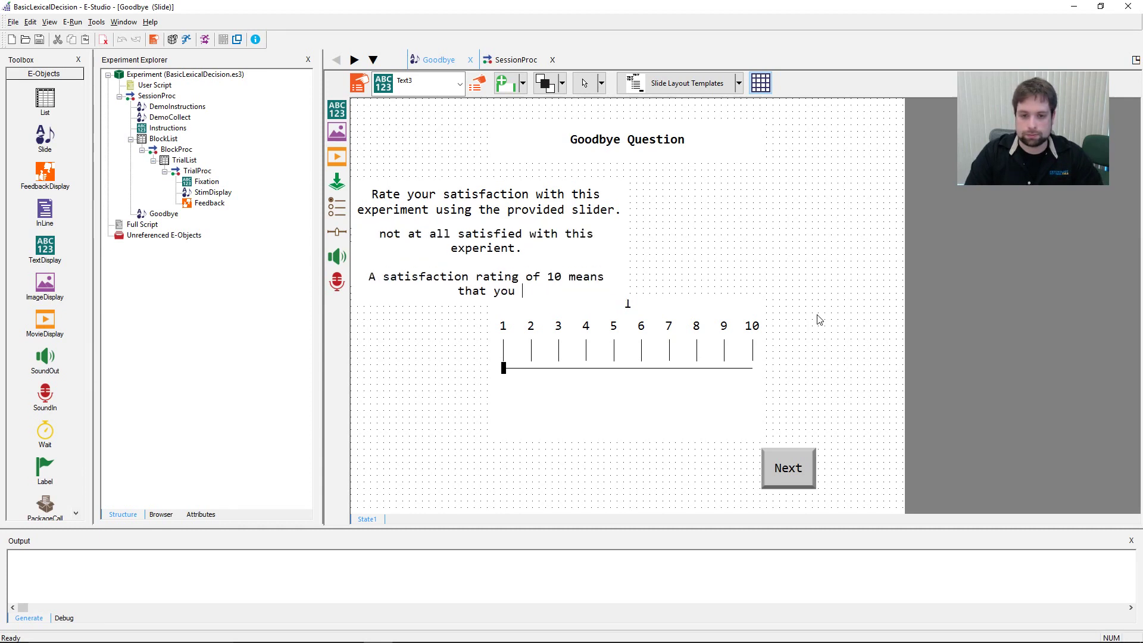
{"action": "type", "text": "were extrel"}
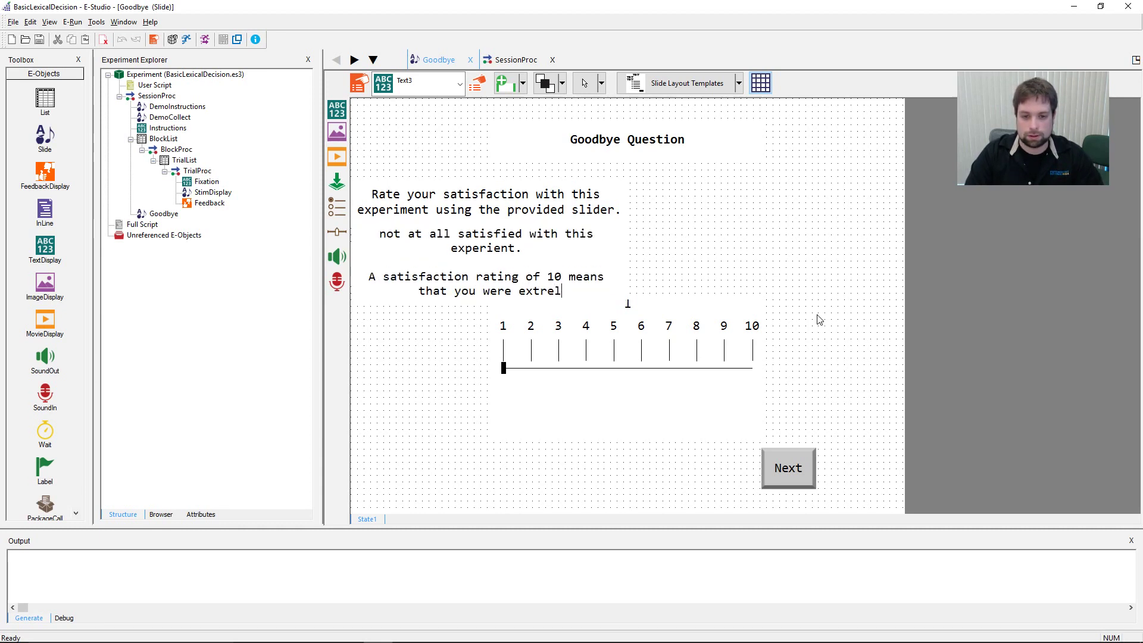
{"action": "key", "text": "BackSpace"}
{"action": "key", "text": "BackSpace"}
{"action": "type", "text": "emely sat"}
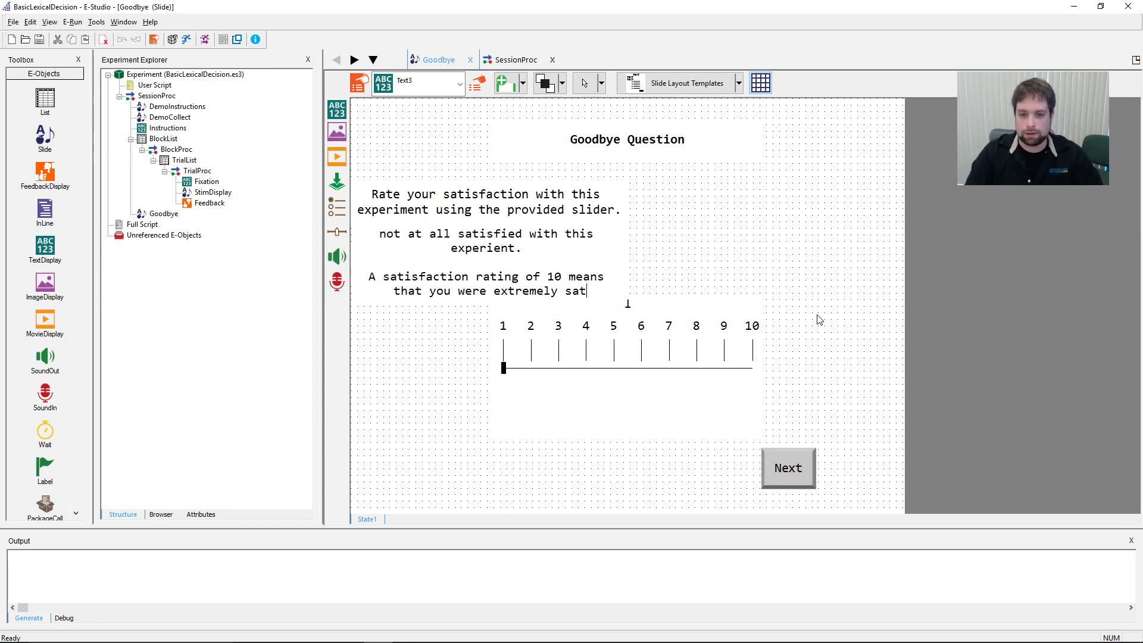
{"action": "type", "text": "isfied with this"}
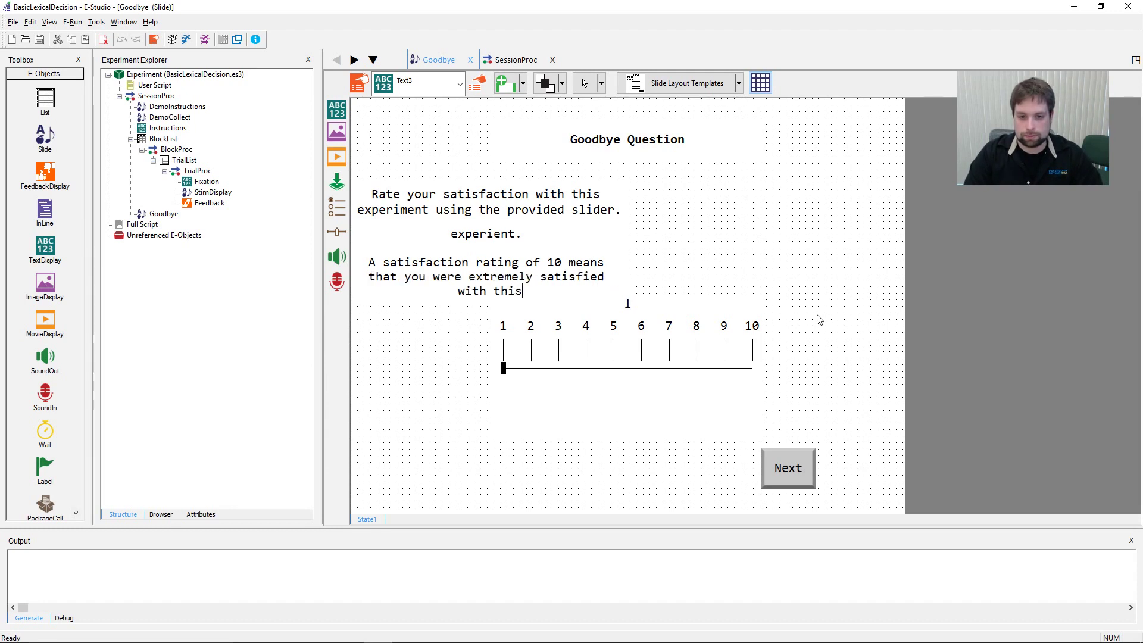
{"action": "type", "text": " experiment."}
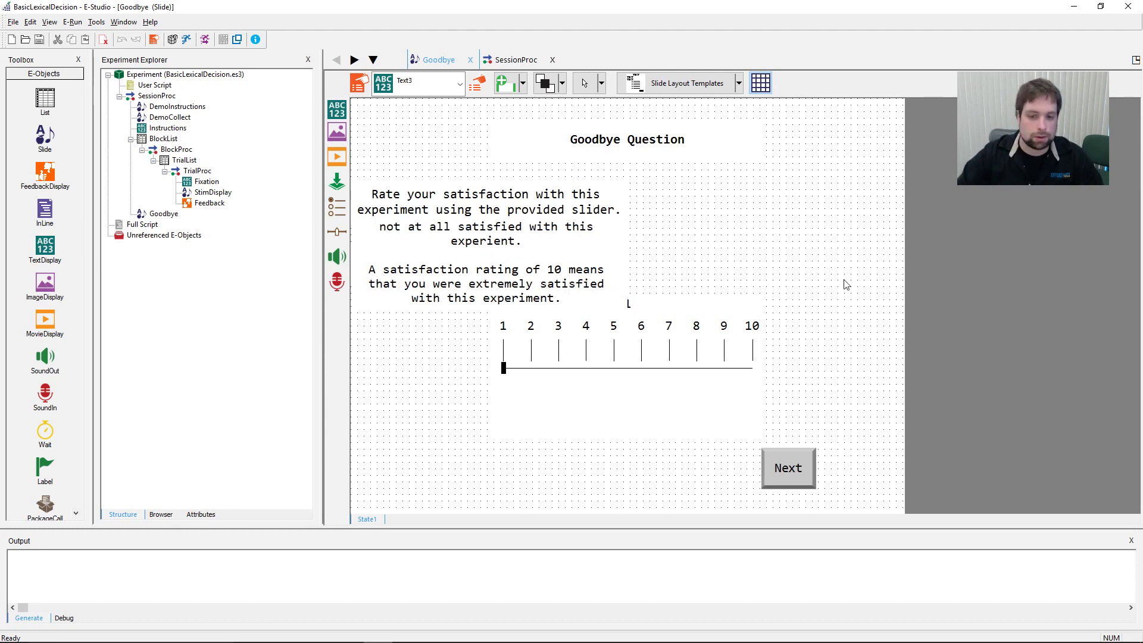
Step: Move the rating slider lower on the slide and enlarge the question prompt's text box so both sentences fit
{"action": "left_click_drag", "start_coordinate": [744, 326], "coordinate": [633, 375]}
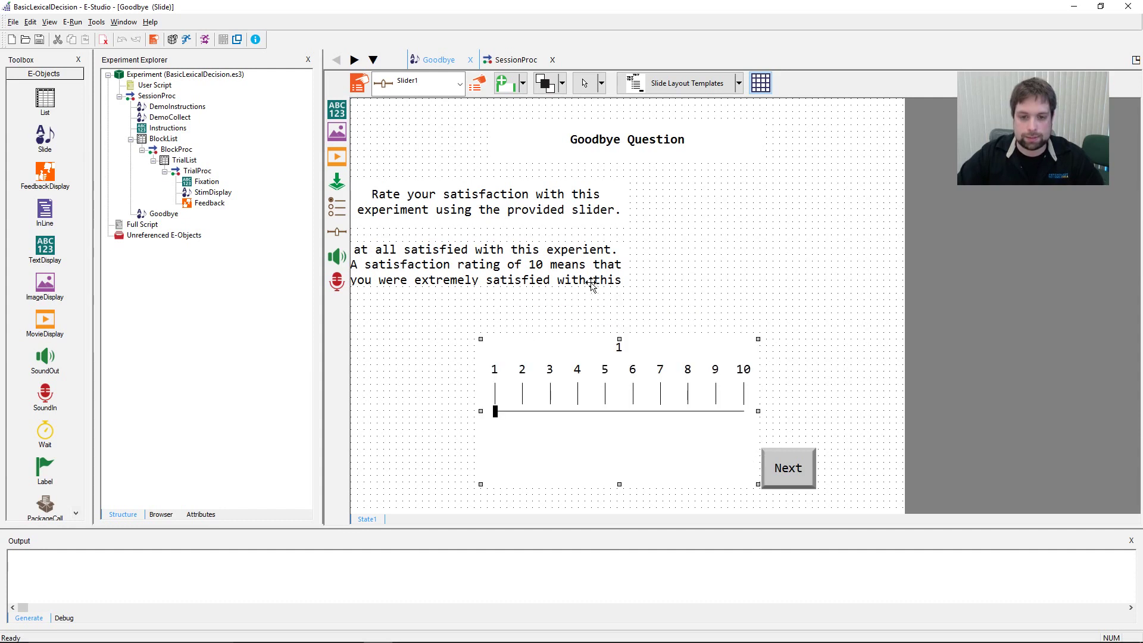
{"action": "double_click", "coordinate": [592, 285]}
{"action": "left_click", "coordinate": [598, 277]}
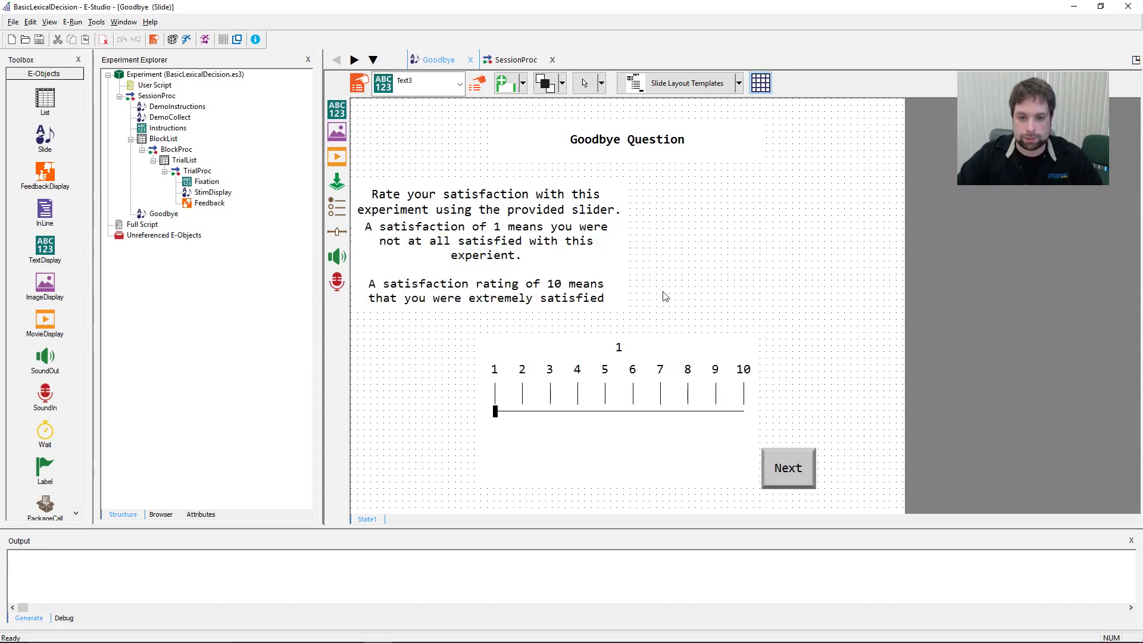
{"action": "left_click", "coordinate": [620, 294]}
{"action": "left_click_drag", "start_coordinate": [629, 286], "coordinate": [677, 350]}
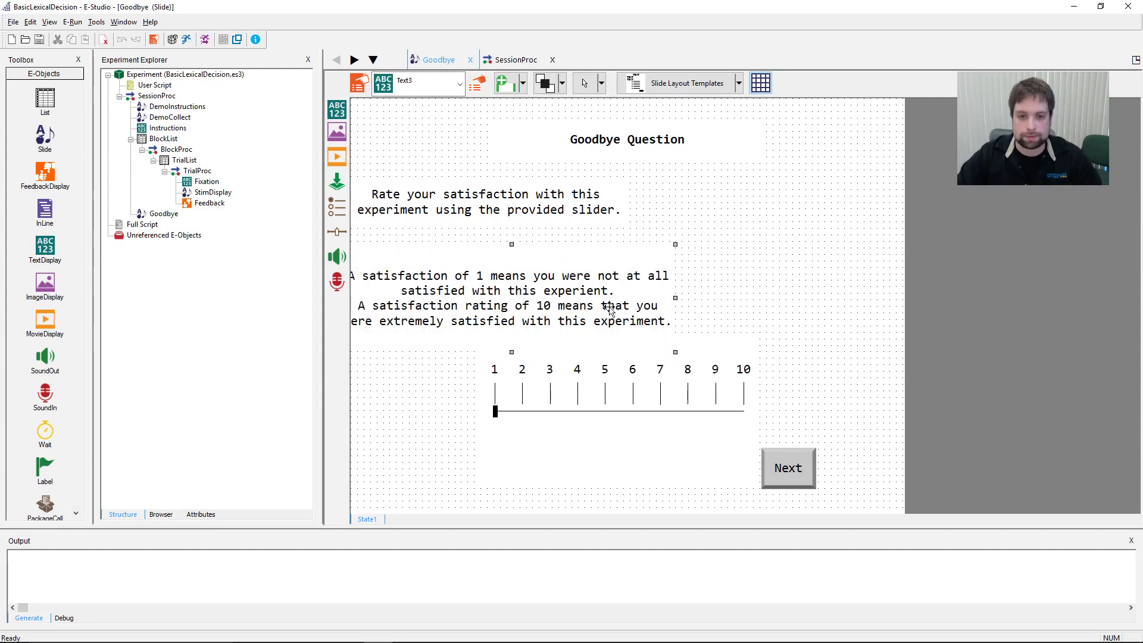
Step: Reposition the question prompt, instruction and header text boxes so they are spaced apart above the slider
{"action": "left_click_drag", "start_coordinate": [613, 306], "coordinate": [632, 288]}
{"action": "left_click_drag", "start_coordinate": [549, 196], "coordinate": [574, 172]}
{"action": "left_click", "coordinate": [672, 256]}
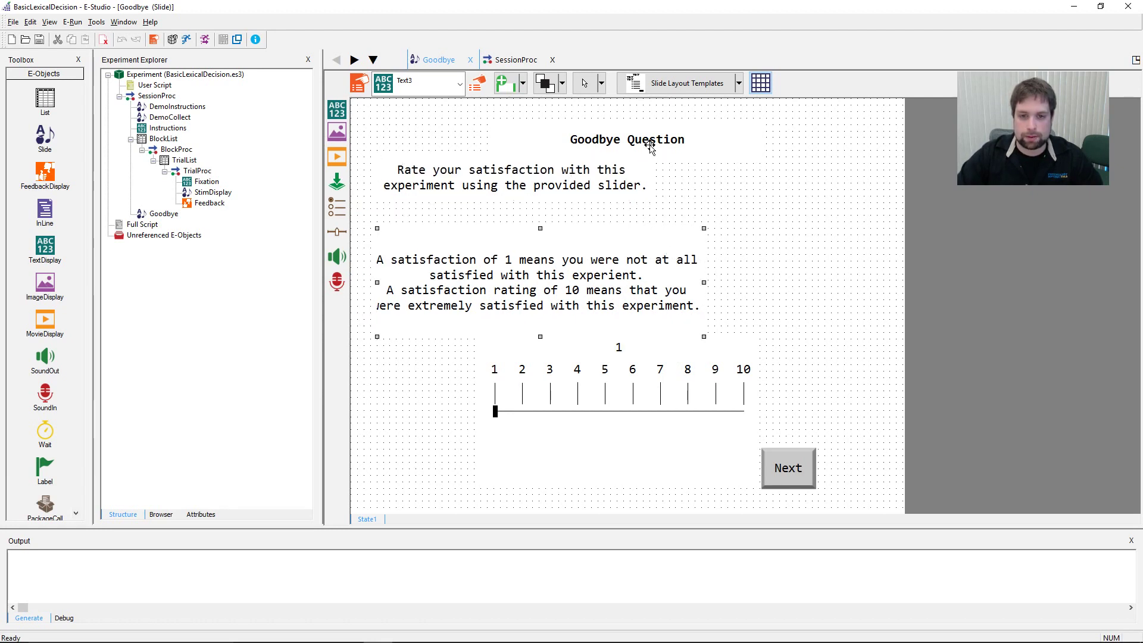
{"action": "left_click_drag", "start_coordinate": [651, 145], "coordinate": [655, 125]}
{"action": "left_click", "coordinate": [745, 178]}
{"action": "left_click_drag", "start_coordinate": [587, 174], "coordinate": [600, 180]}
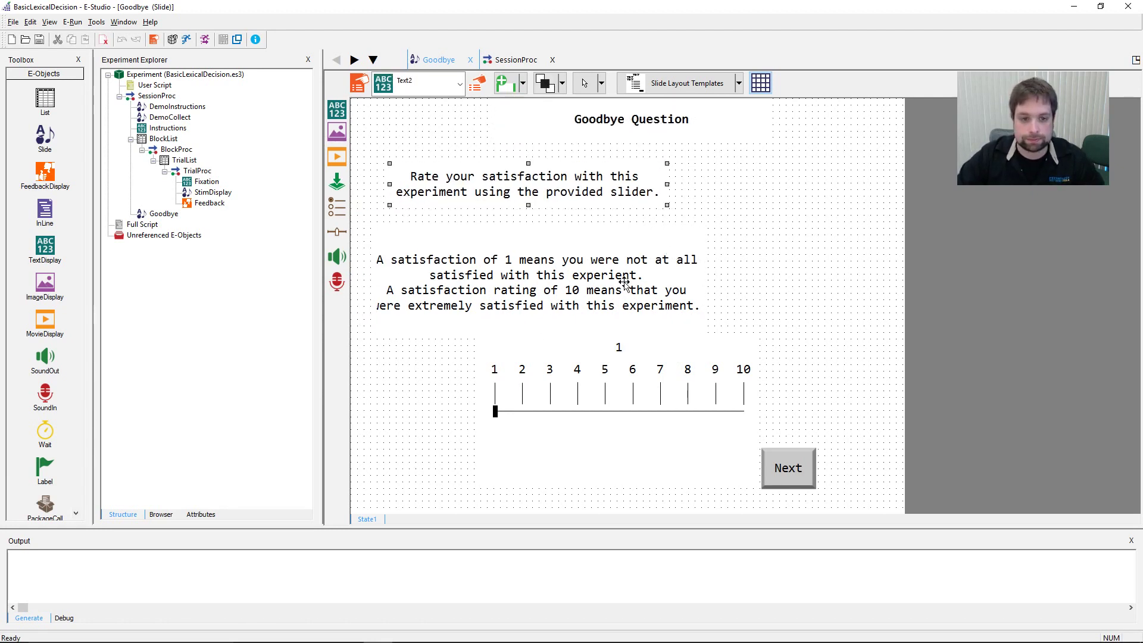
{"action": "left_click", "coordinate": [628, 275]}
{"action": "double_click", "coordinate": [659, 282]}
{"action": "left_click", "coordinate": [660, 282]}
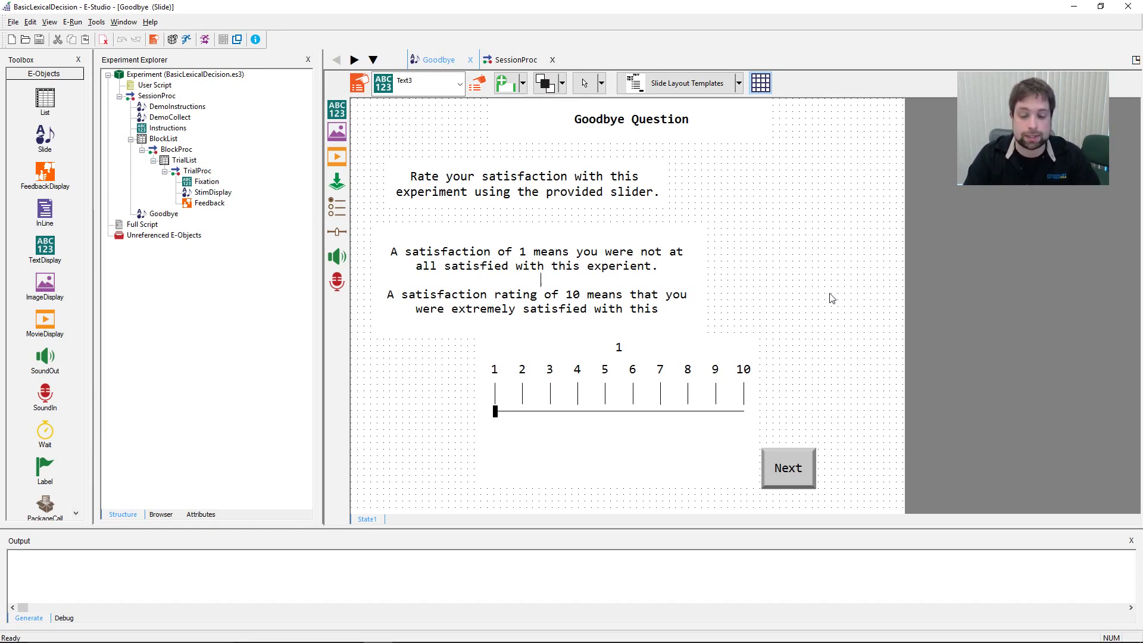
{"action": "double_click", "coordinate": [653, 307]}
Step: Shift the rating slider slightly lower under the question prompt and move the Next button closer to the slide's lower-right corner
{"action": "left_click_drag", "start_coordinate": [693, 354], "coordinate": [680, 430]}
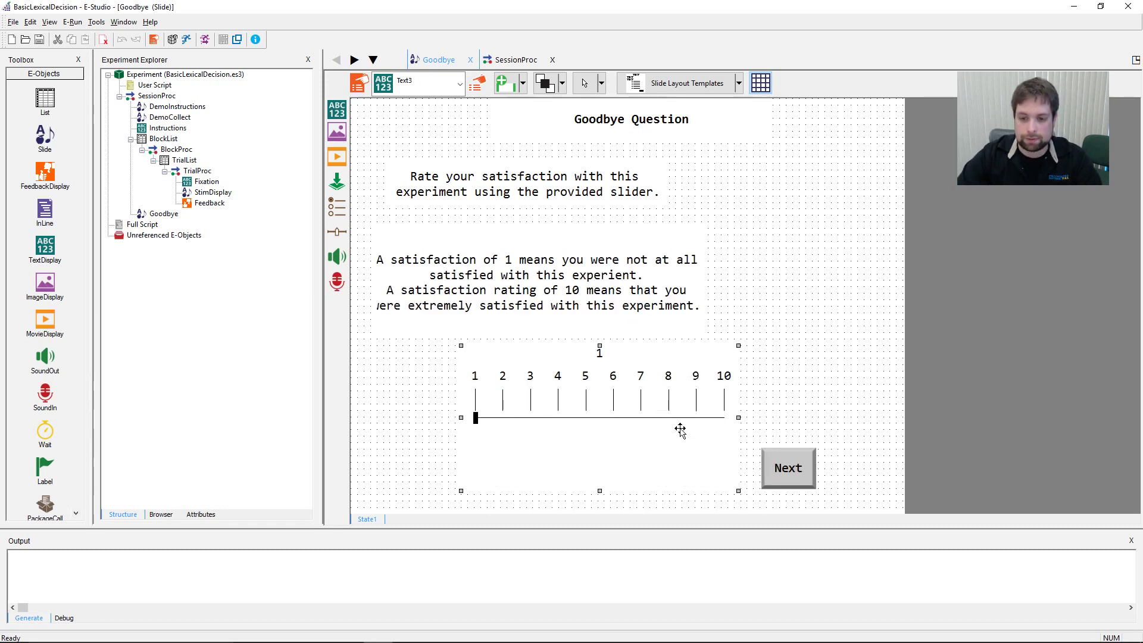
{"action": "left_click_drag", "start_coordinate": [790, 468], "coordinate": [852, 481]}
{"action": "left_click", "coordinate": [658, 443]}
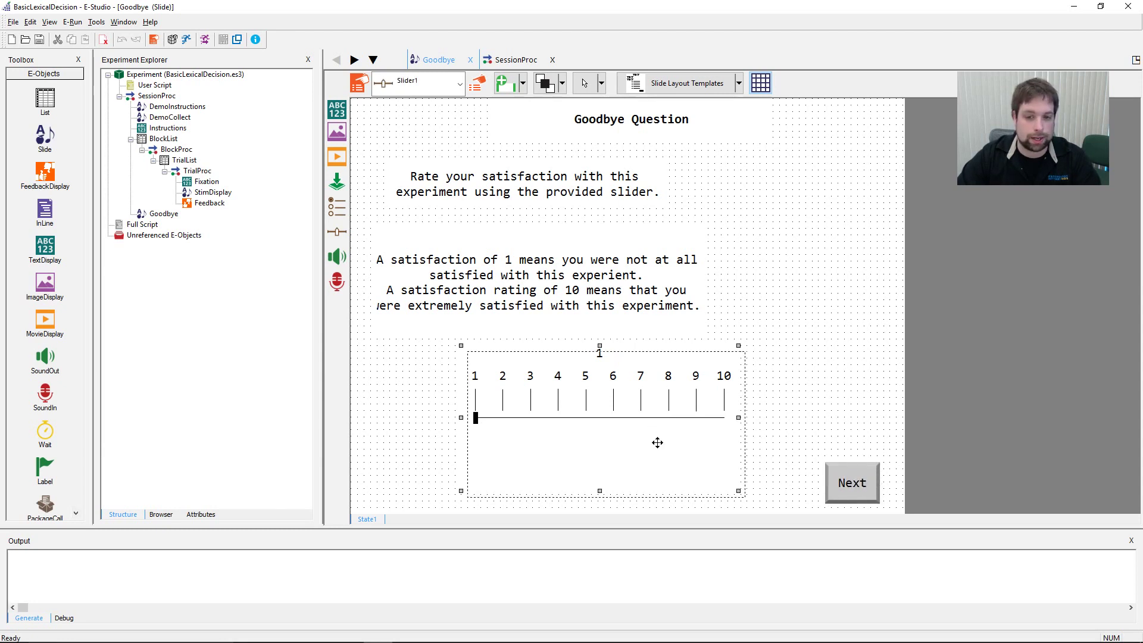
{"action": "left_click_drag", "start_coordinate": [657, 442], "coordinate": [677, 450]}
{"action": "left_click", "coordinate": [791, 327]}
Step: Rename the Next button object to "ExperimentEnd" in its properties and apply the change
{"action": "left_click", "coordinate": [857, 485]}
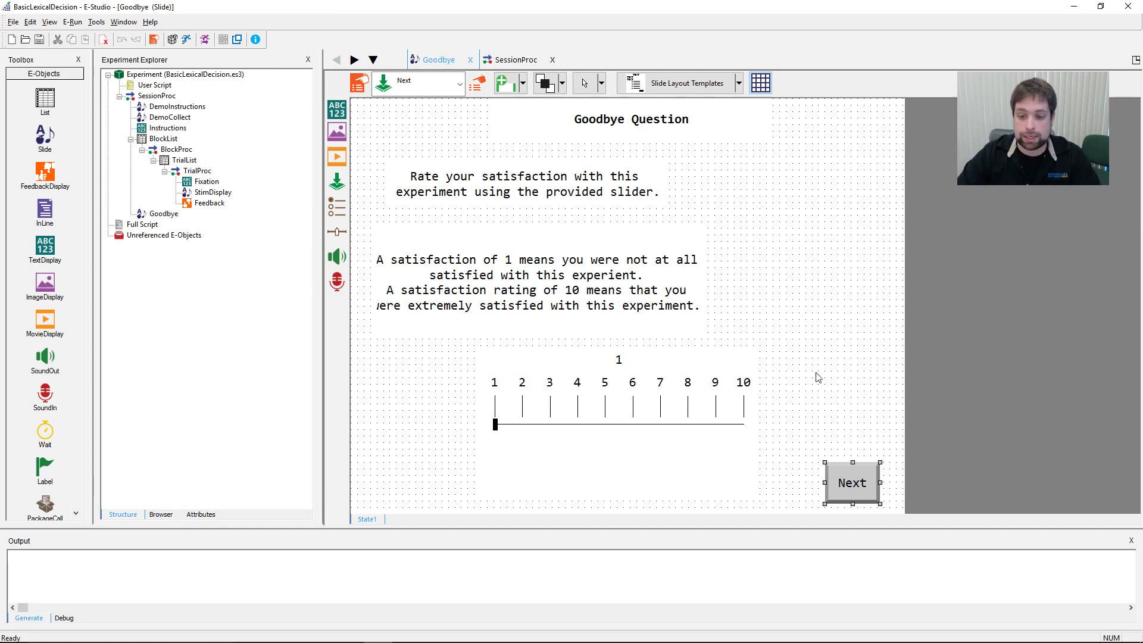
{"action": "left_click", "coordinate": [478, 88]}
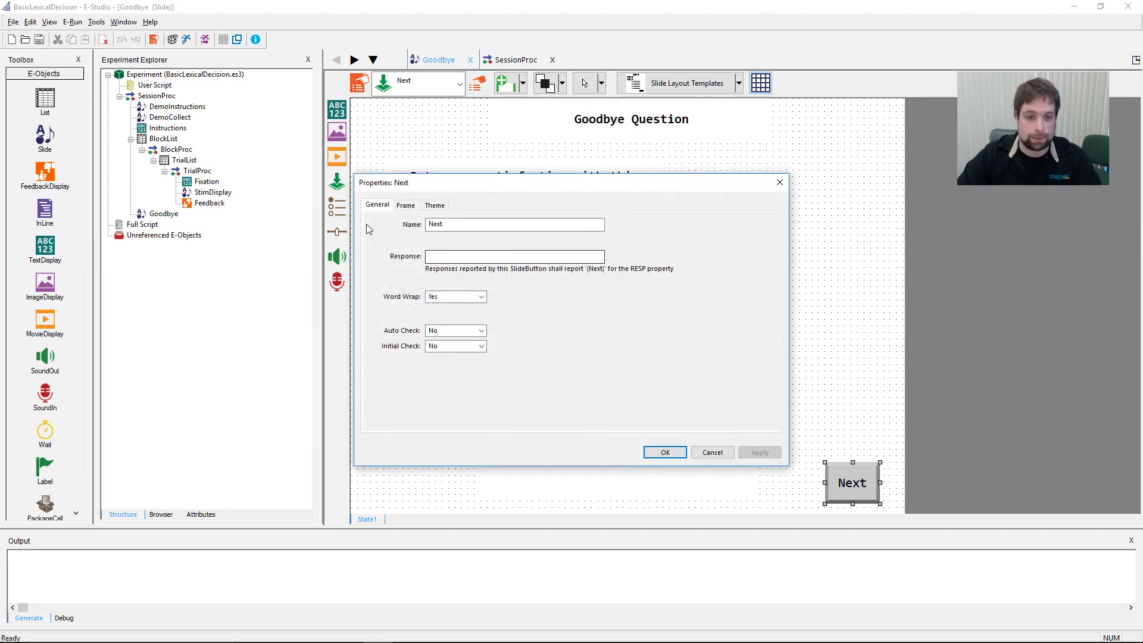
{"action": "type", "text": "End"}
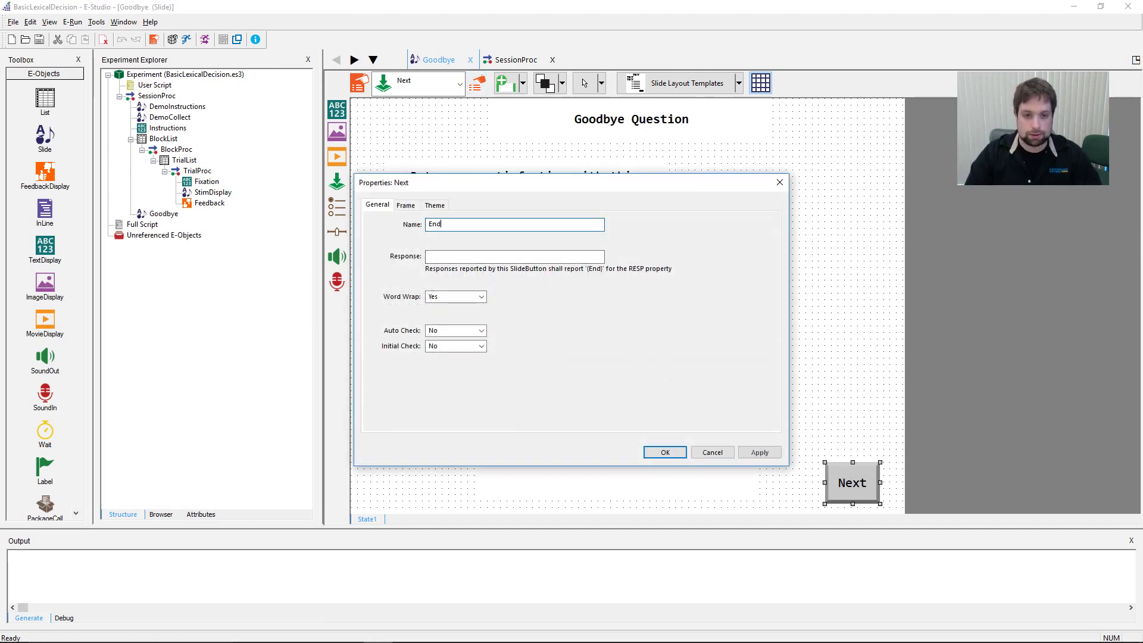
{"action": "key", "text": "BackSpace"}
{"action": "key", "text": "BackSpace"}
{"action": "key", "text": "BackSpace"}
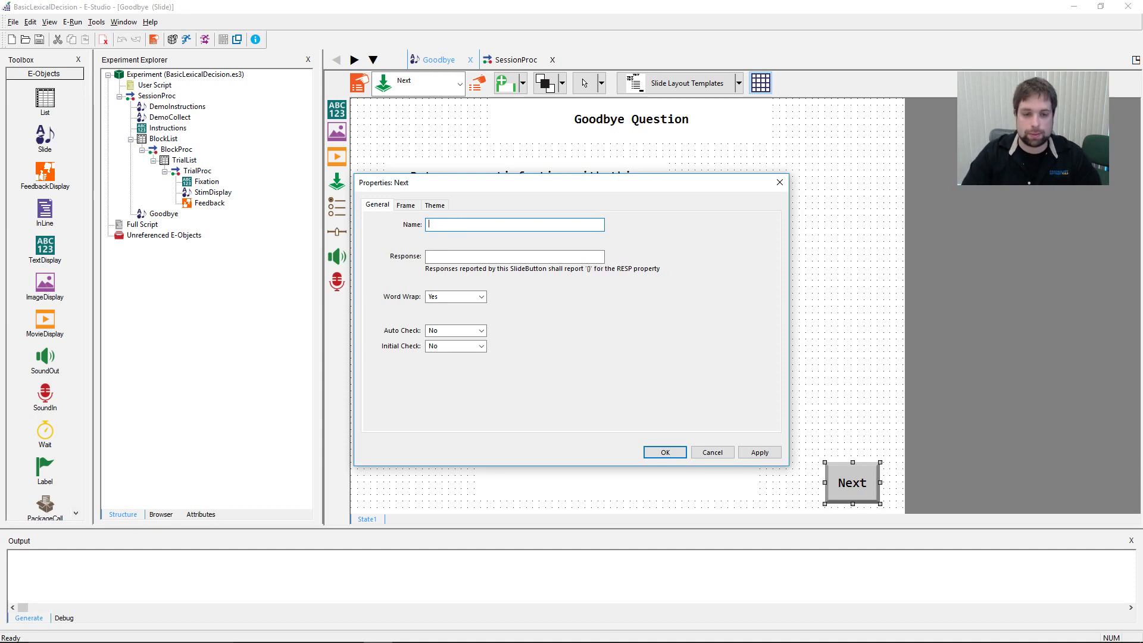
{"action": "type", "text": "E"}
{"action": "key", "text": "BackSpace"}
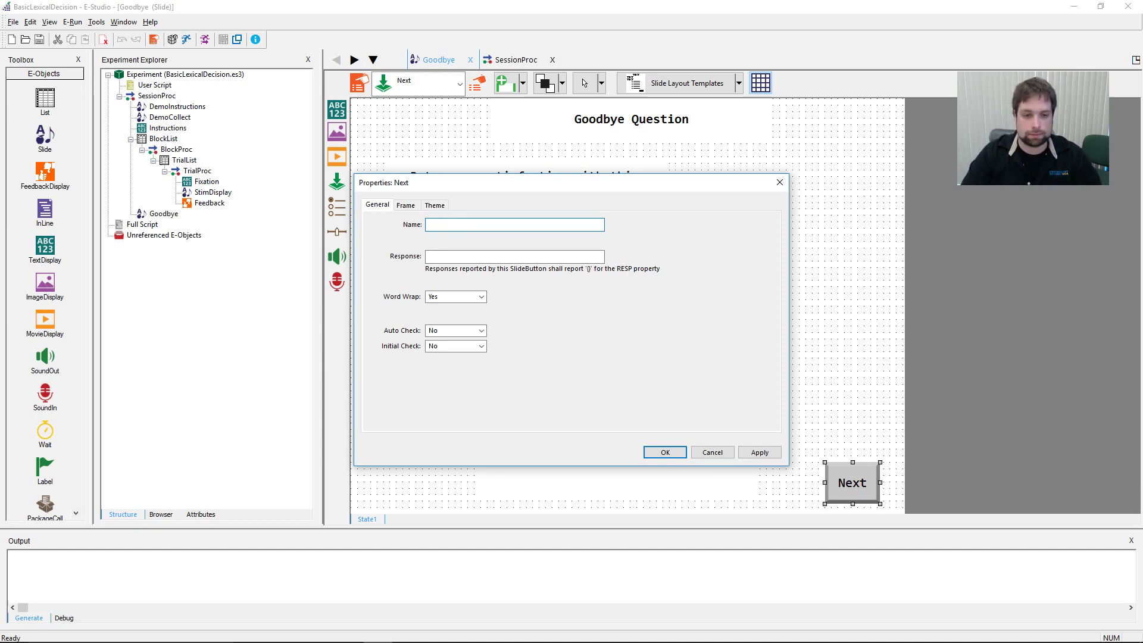
{"action": "type", "text": "Experiment"}
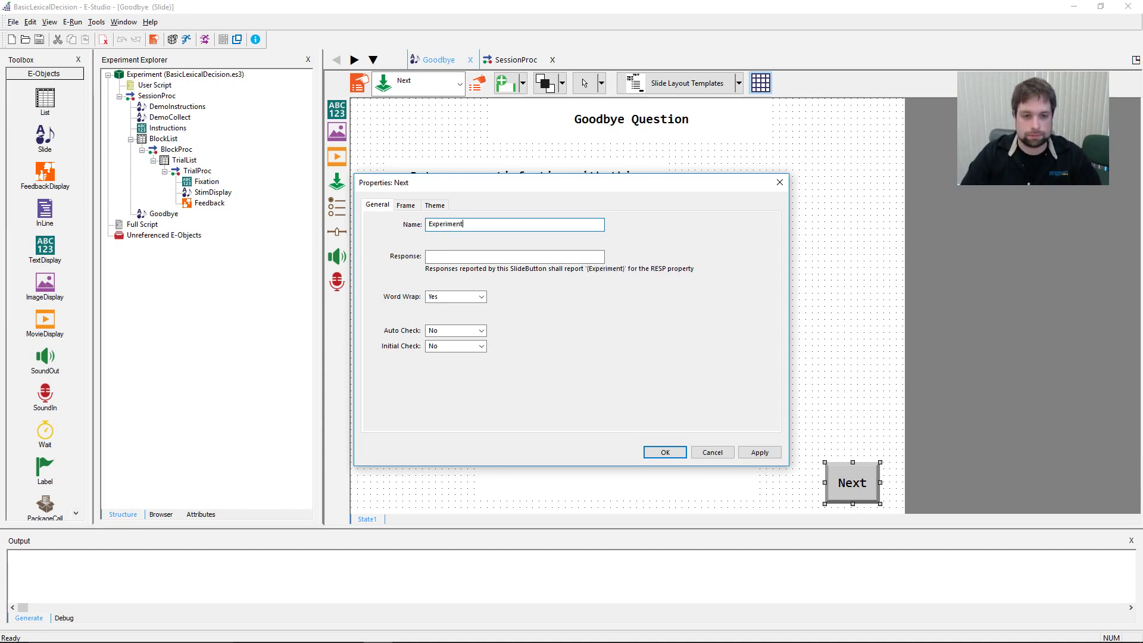
{"action": "type", "text": "End"}
{"action": "left_click", "coordinate": [760, 453]}
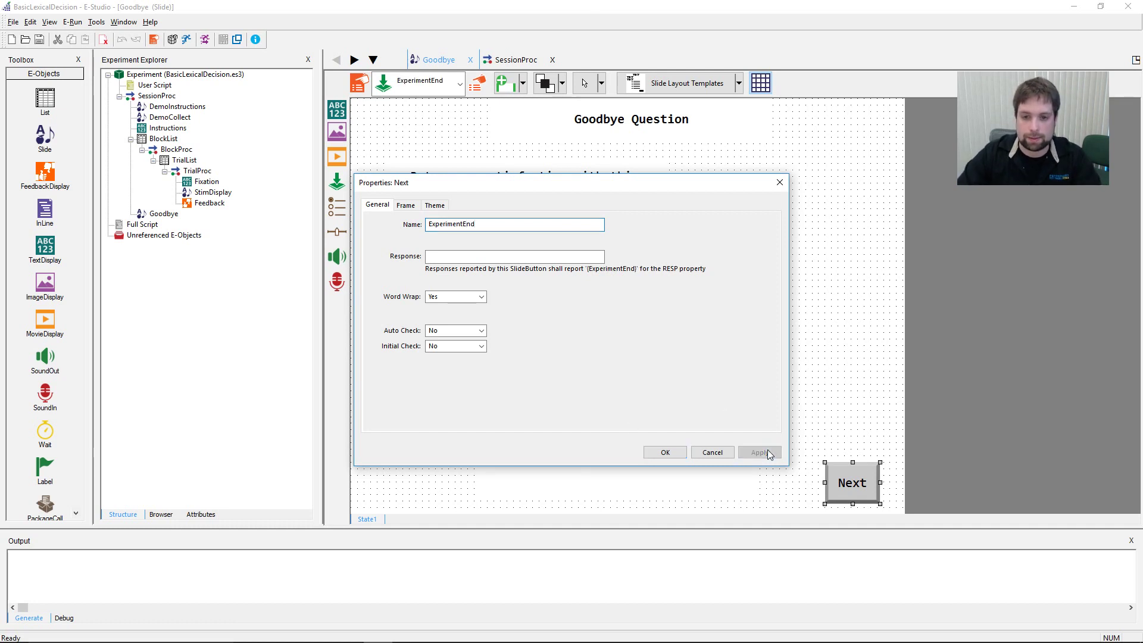
Step: Change the ExperimentEnd button's displayed text to "End" and accept its properties
{"action": "left_click", "coordinate": [435, 205]}
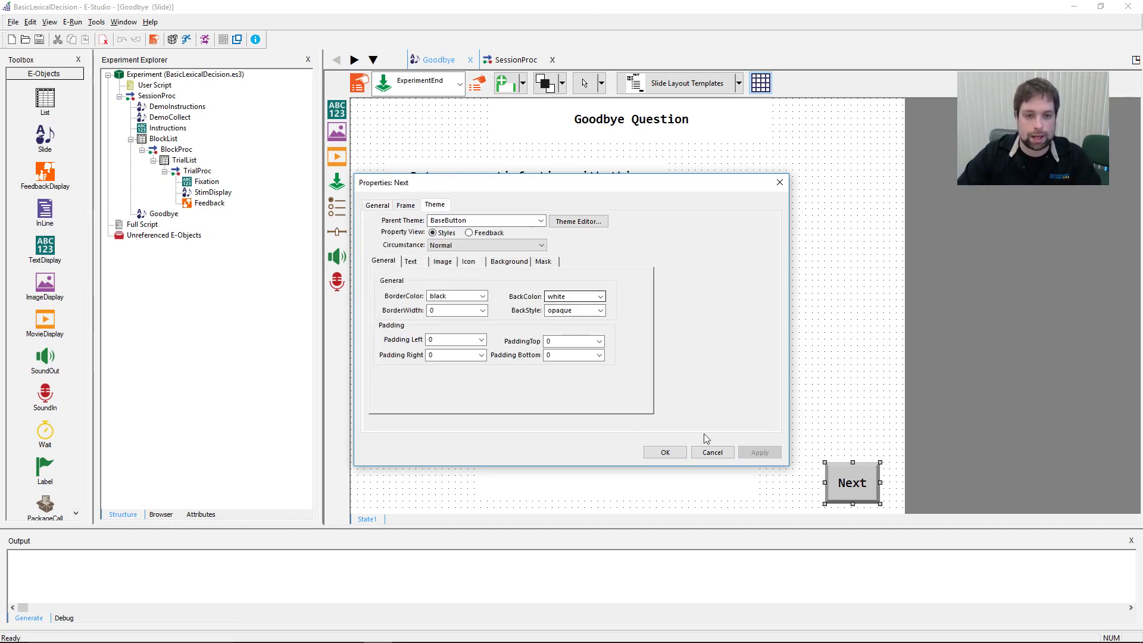
{"action": "left_click", "coordinate": [410, 261]}
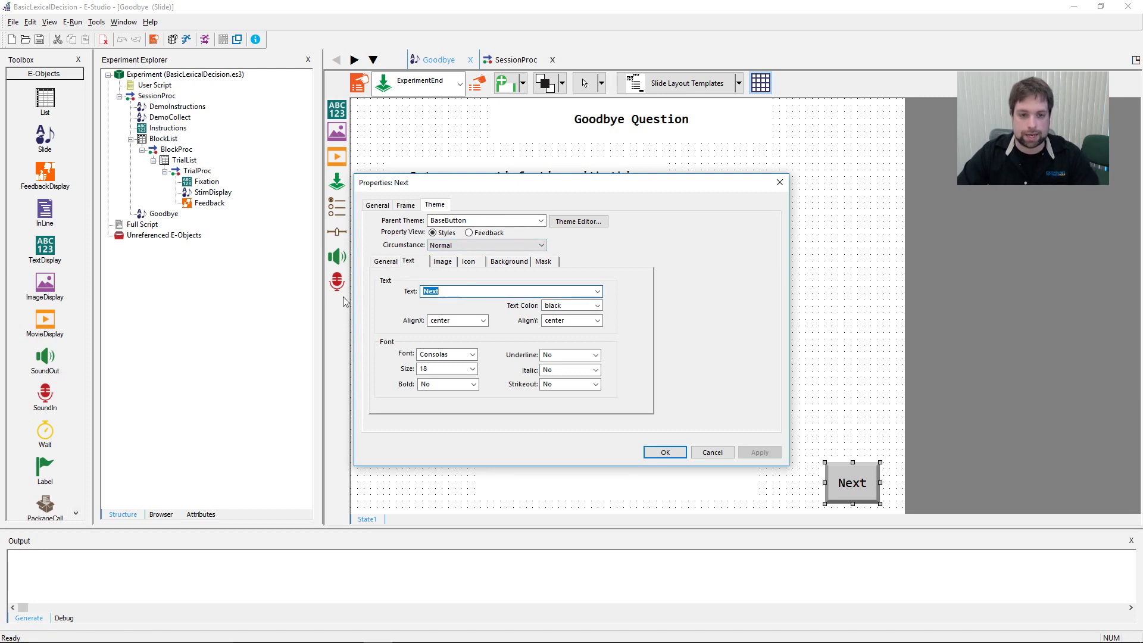
{"action": "type", "text": "End"}
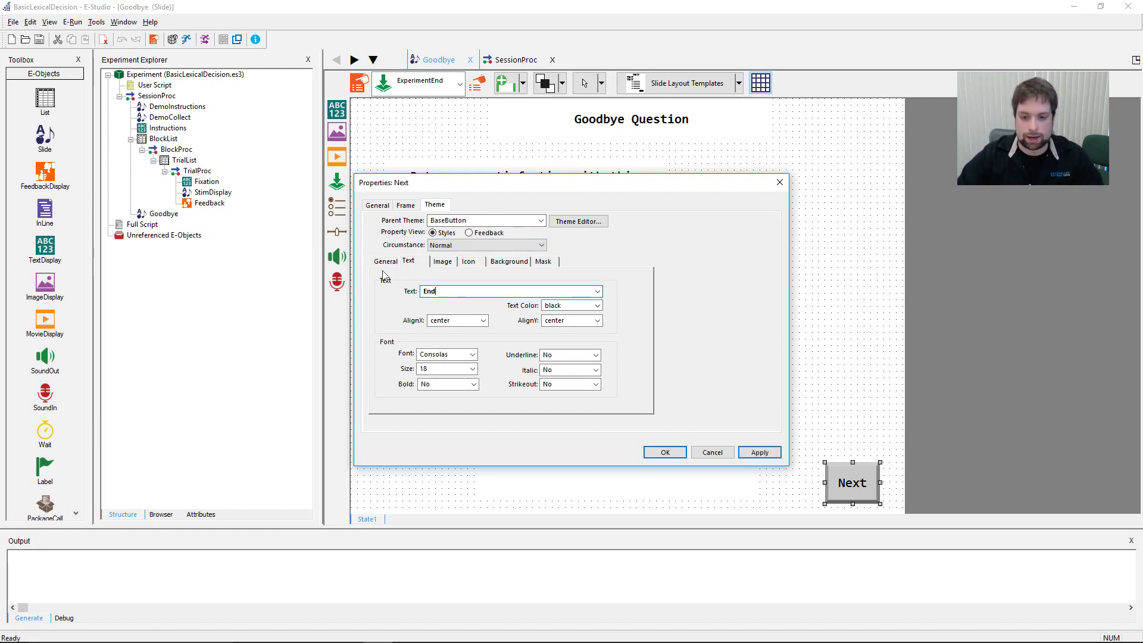
{"action": "left_click", "coordinate": [760, 452]}
{"action": "left_click", "coordinate": [665, 453]}
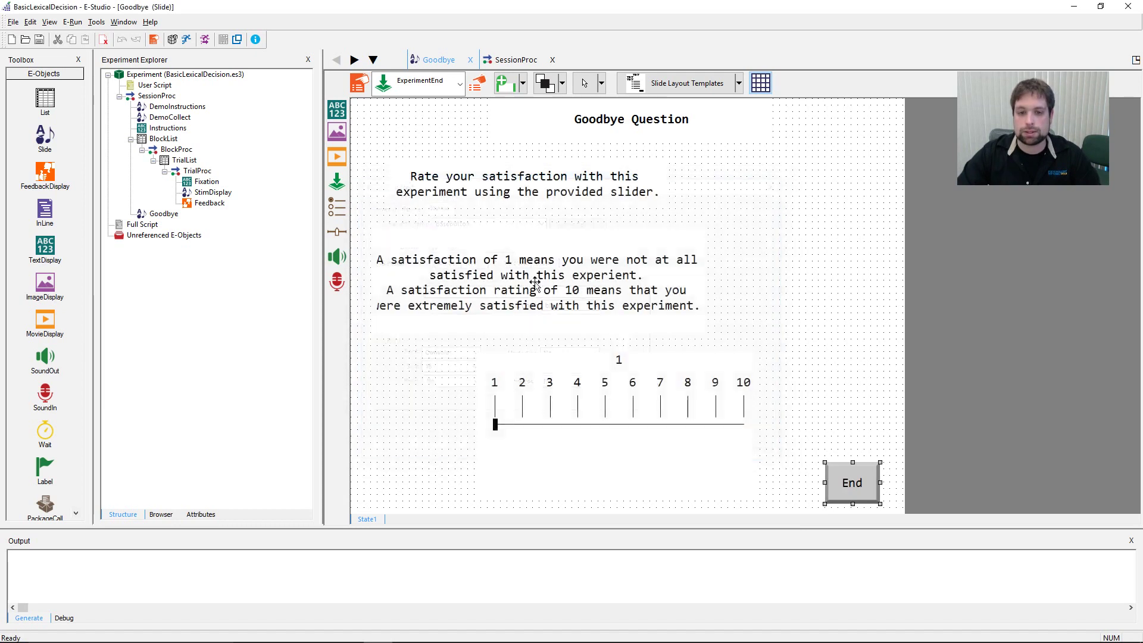
{"action": "left_click", "coordinate": [853, 398]}
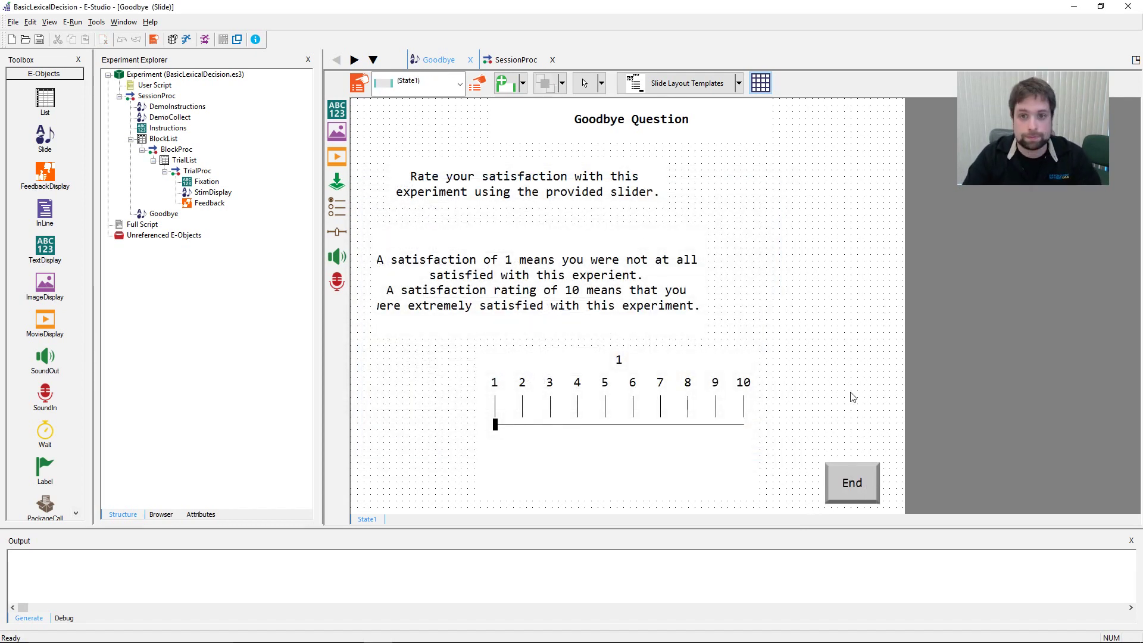
Step: Review the Goodbye slide's input source, duration and allowable response settings, leaving them as they are
{"action": "left_click", "coordinate": [374, 93]}
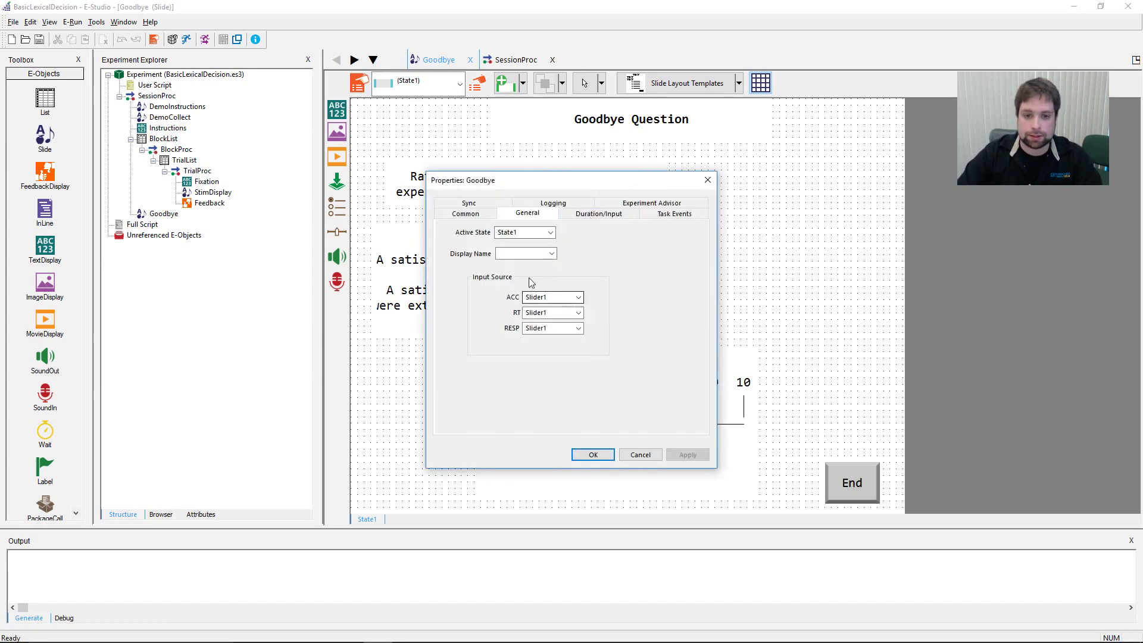
{"action": "left_click_drag", "start_coordinate": [575, 185], "coordinate": [661, 176]}
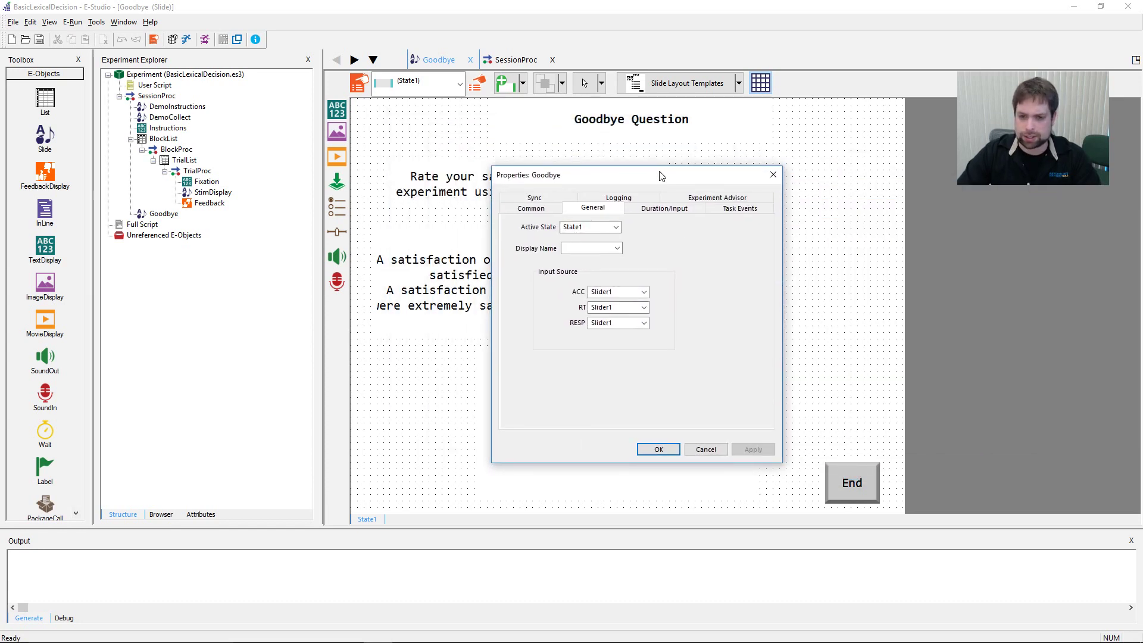
{"action": "left_click", "coordinate": [646, 209]}
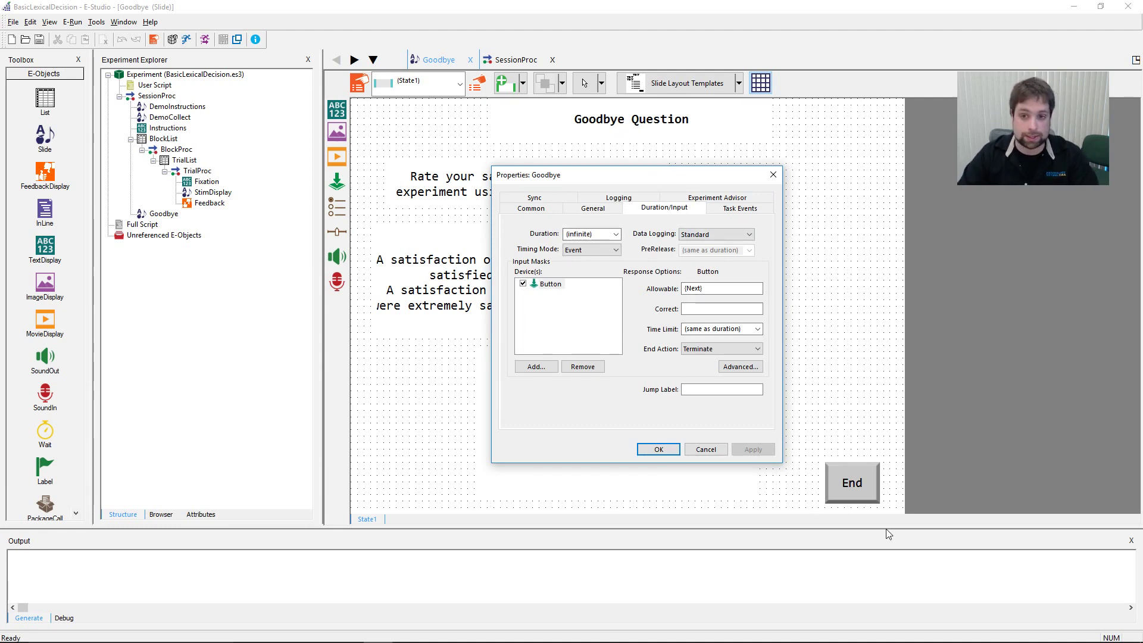
{"action": "left_click", "coordinate": [657, 451]}
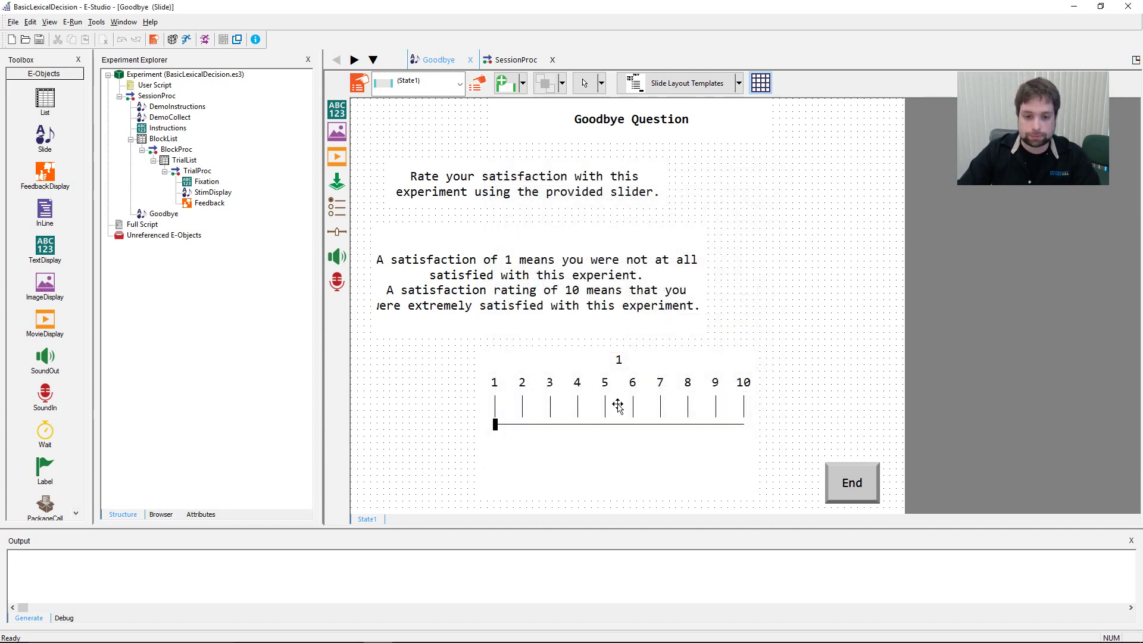
{"action": "left_click", "coordinate": [618, 406]}
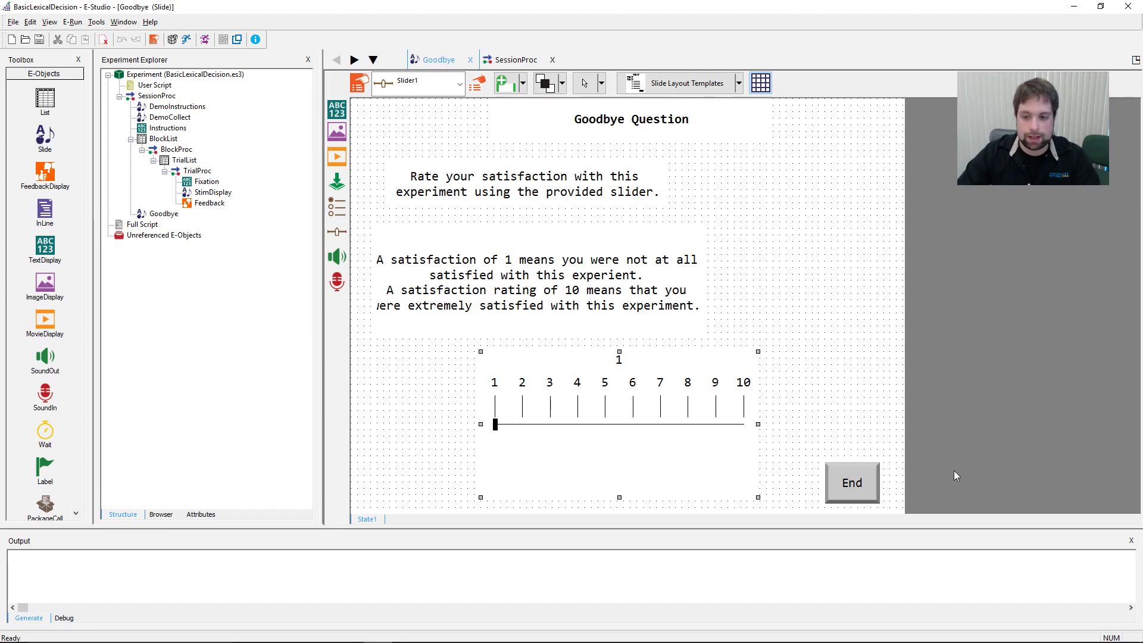
{"action": "left_click", "coordinate": [839, 485]}
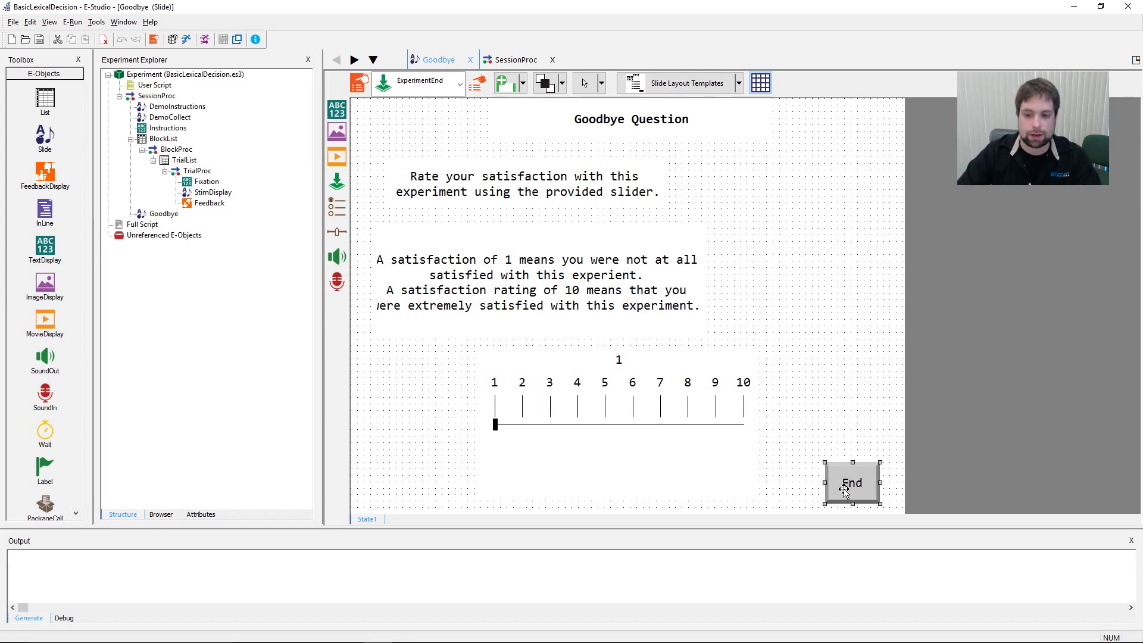
{"action": "left_click", "coordinate": [850, 266]}
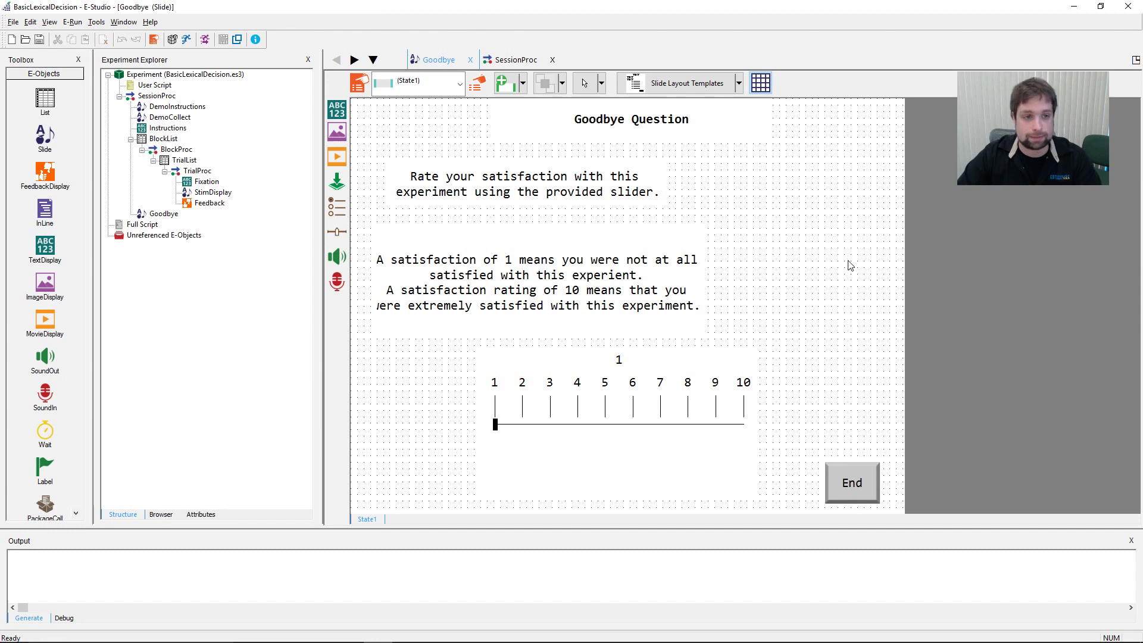
Step: Close all open object windows in the workspace and save the experiment
{"action": "left_click", "coordinate": [124, 22]}
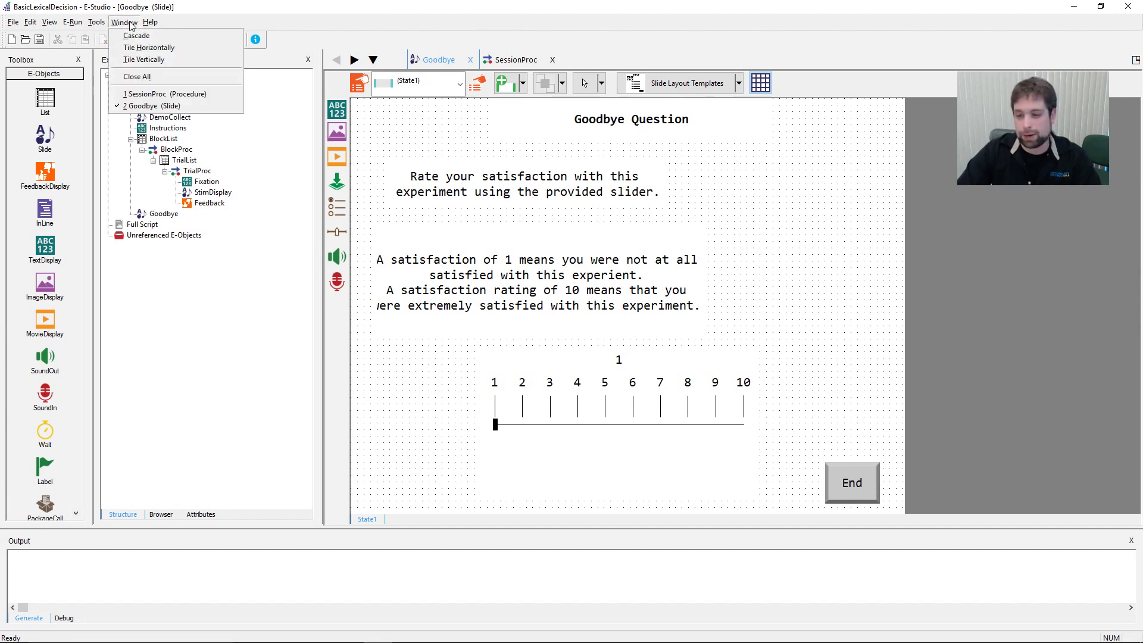
{"action": "left_click", "coordinate": [137, 76]}
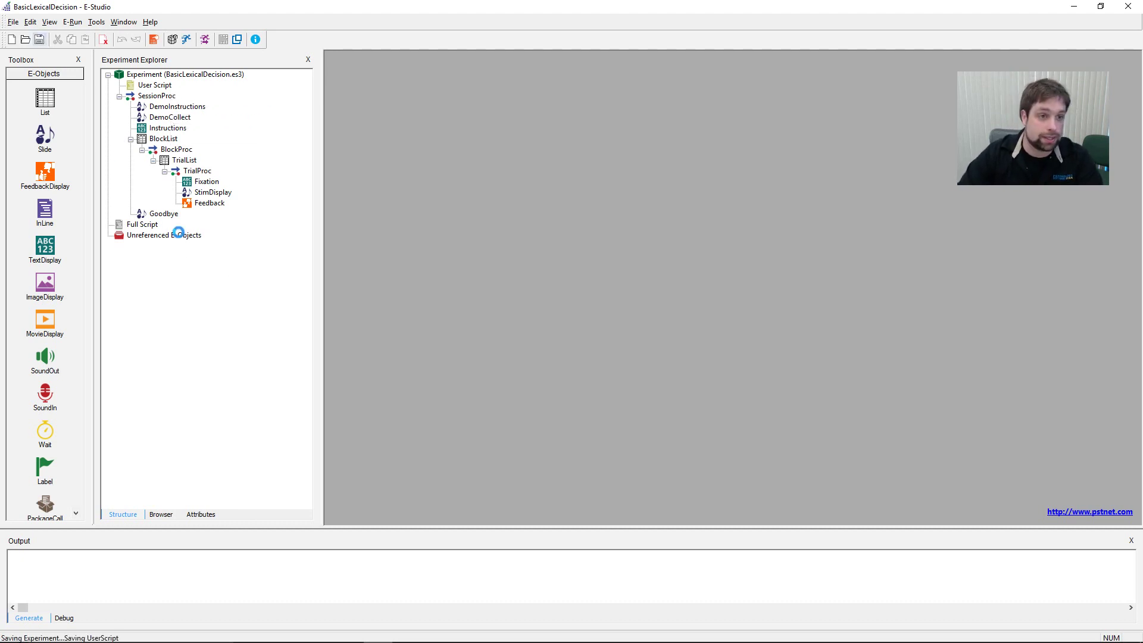
{"action": "mouse_move", "coordinate": [149, 102]}
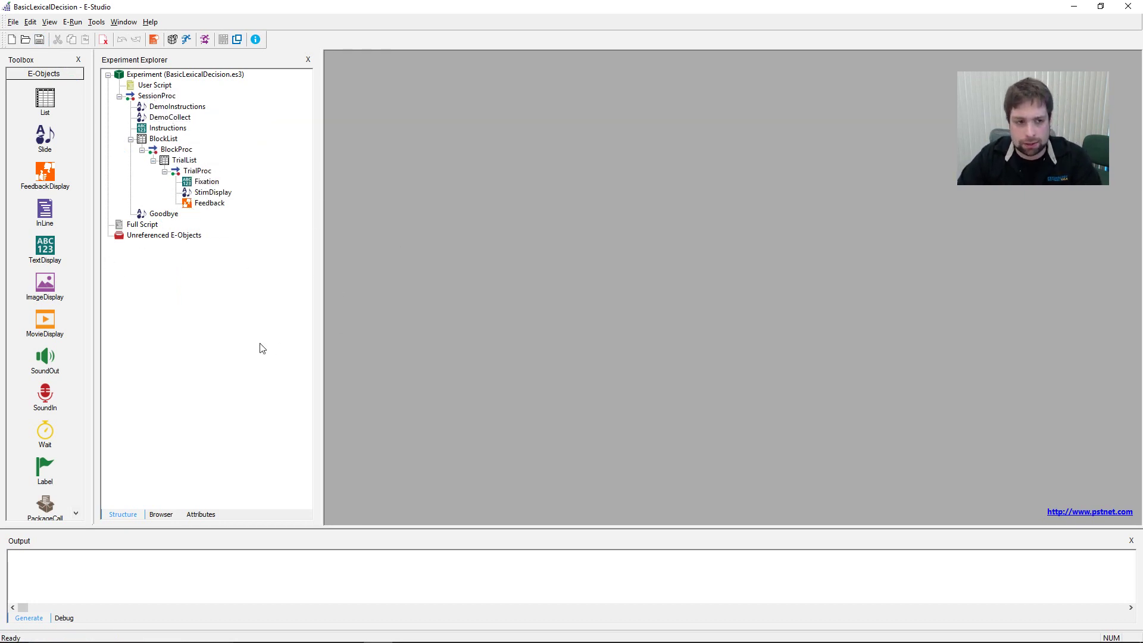
Step: Open the StimDisplay slide to view its layout and close its window again
{"action": "double_click", "coordinate": [235, 193]}
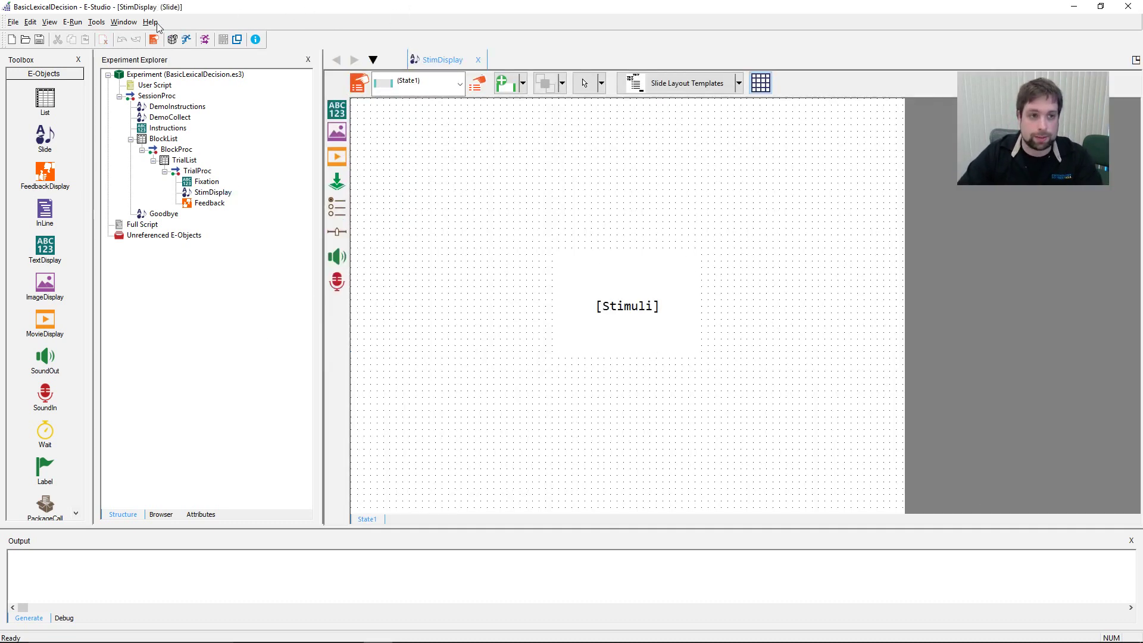
{"action": "left_click", "coordinate": [124, 22]}
{"action": "left_click", "coordinate": [134, 77]}
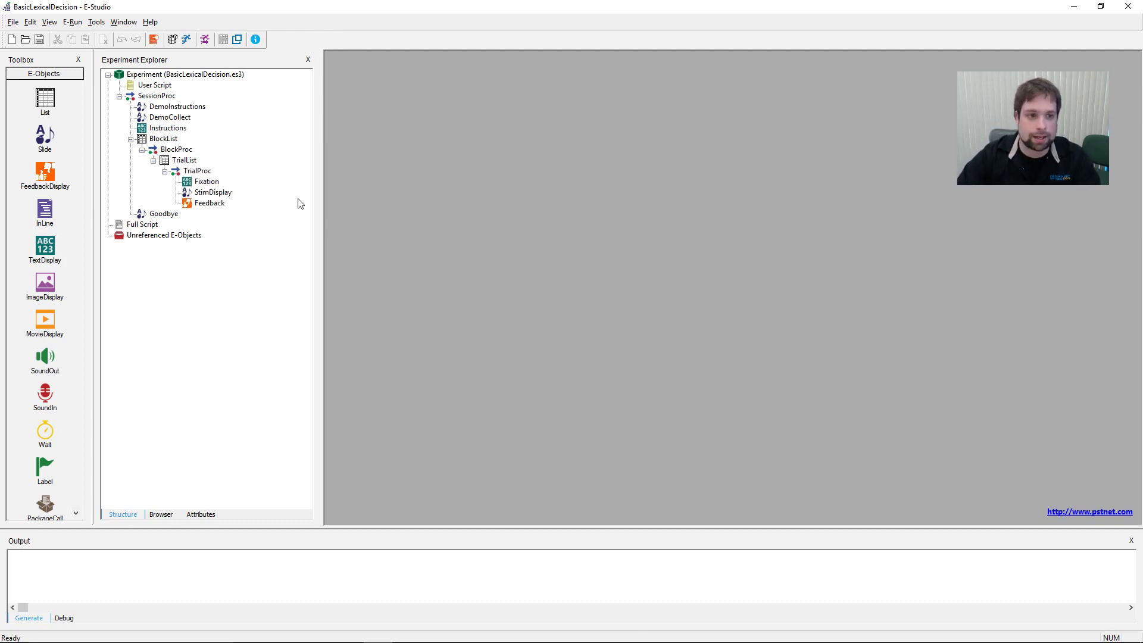
Step: Add a second level to BlockList, set its procedure to PracticeBlockProc and agree to create that procedure
{"action": "double_click", "coordinate": [162, 138]}
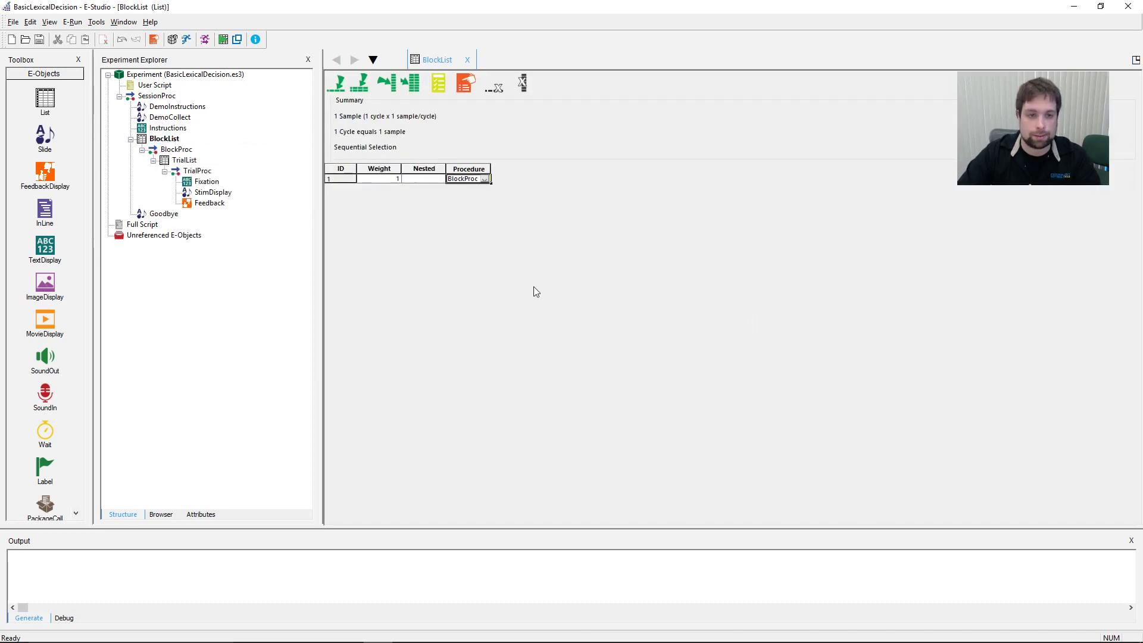
{"action": "left_click", "coordinate": [338, 84]}
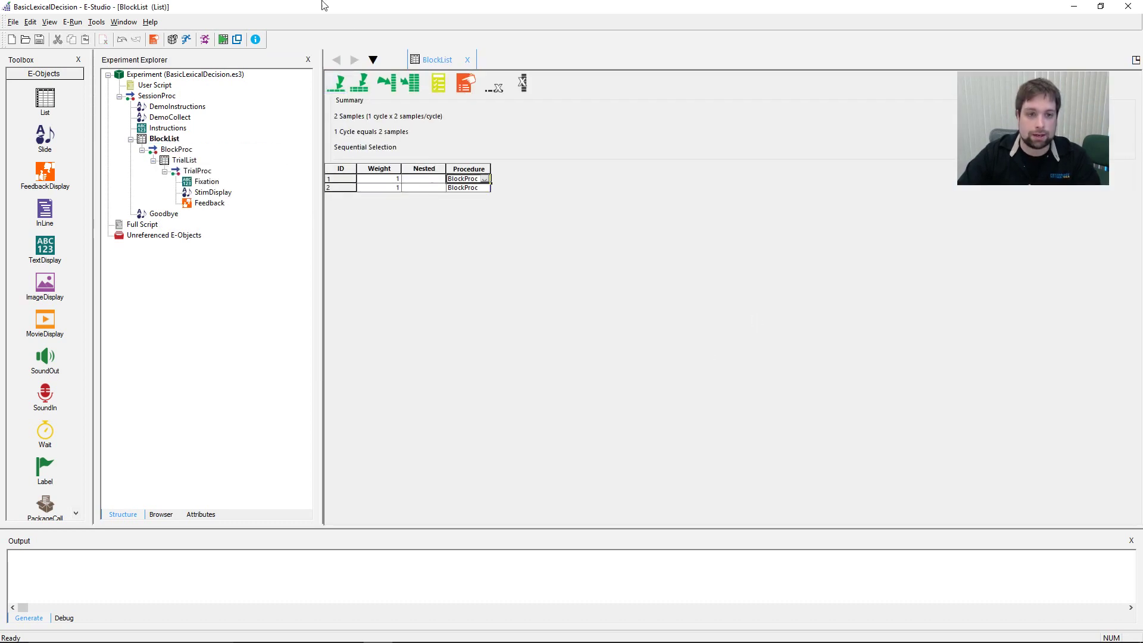
{"action": "left_click", "coordinate": [474, 187]}
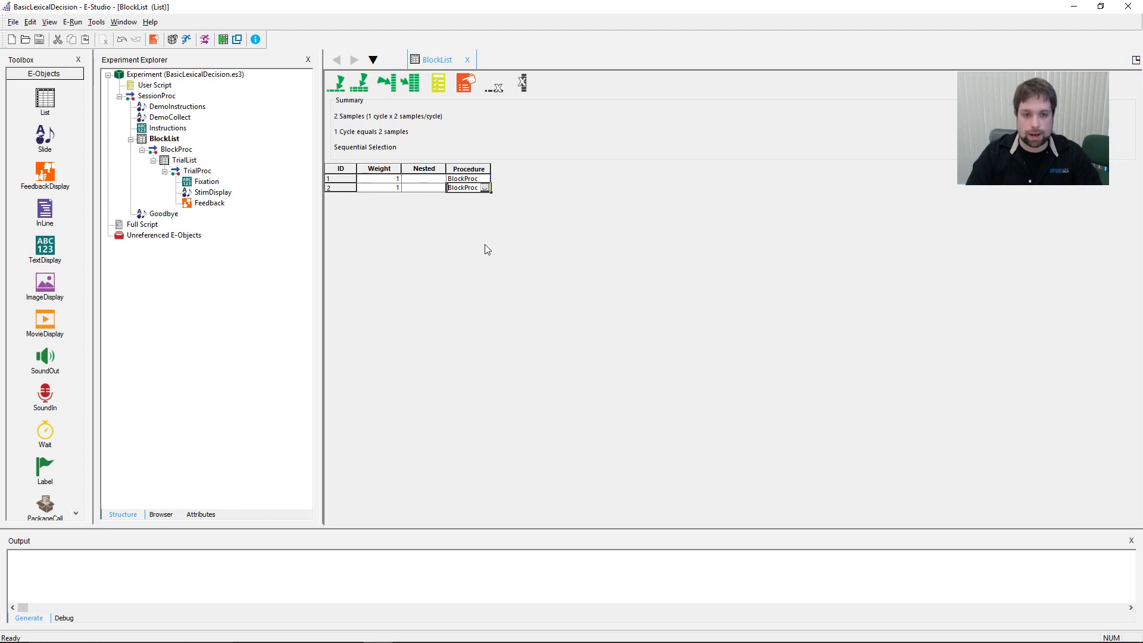
{"action": "type", "text": "PracticeBlo"}
{"action": "key", "text": "Return"}
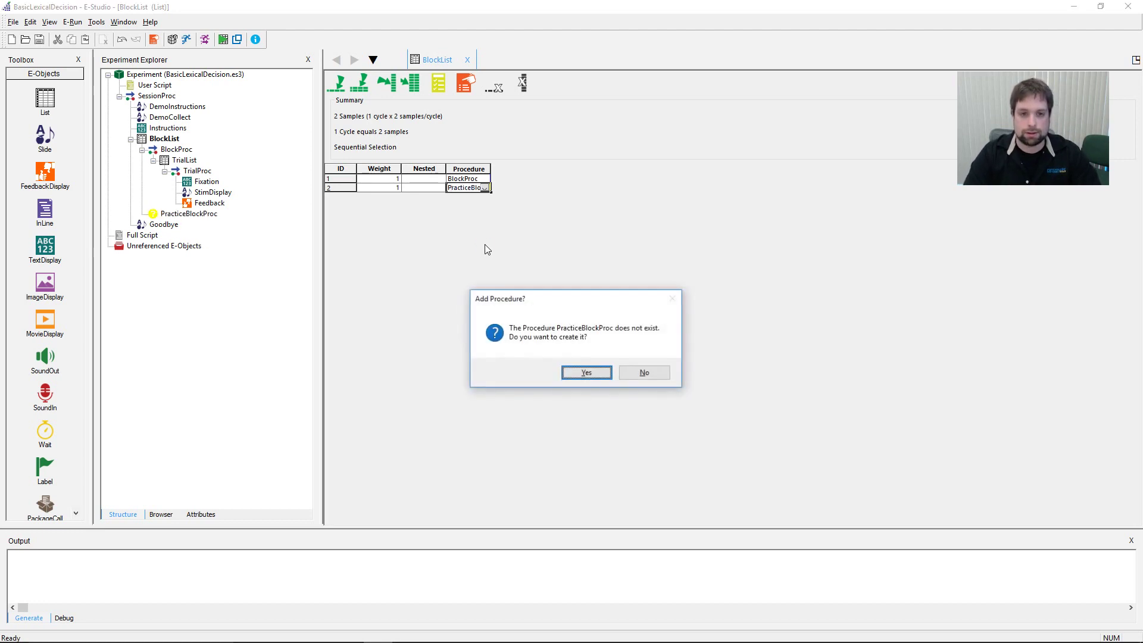
{"action": "left_click", "coordinate": [586, 373]}
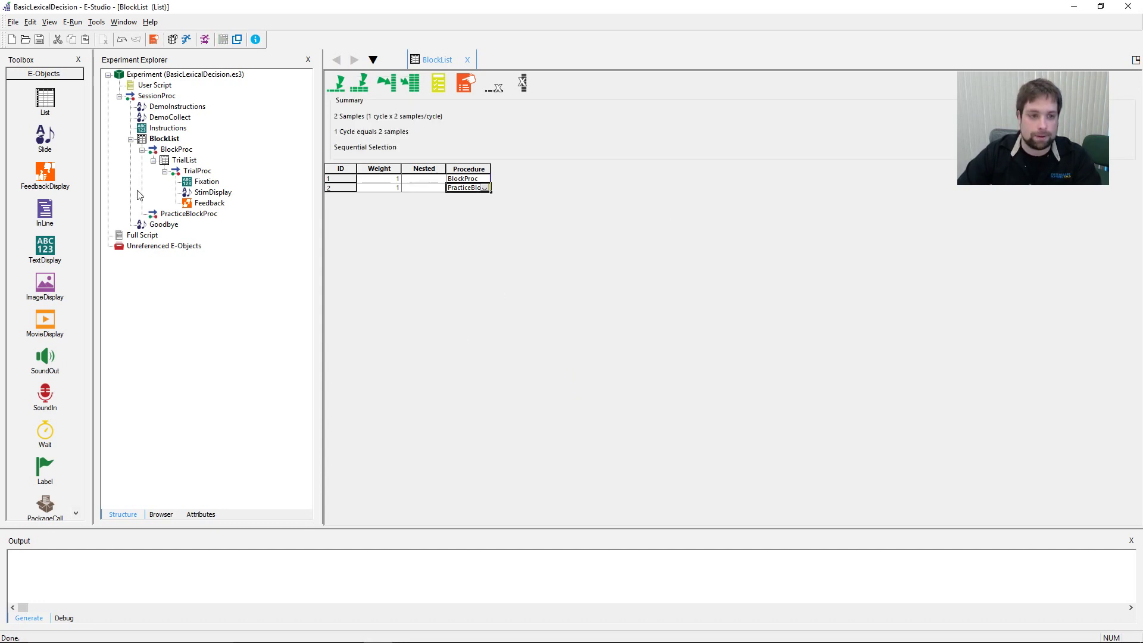
Step: Move the PracticeBlockProc row above the BlockProc row in BlockList so the practice block runs first
{"action": "left_click", "coordinate": [179, 213]}
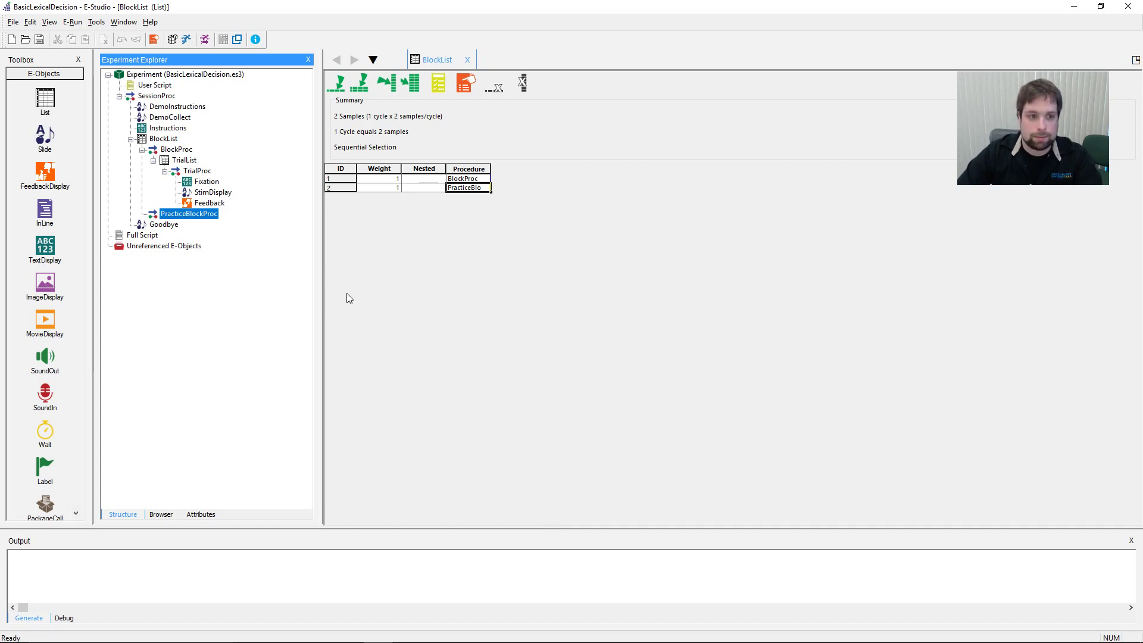
{"action": "left_click", "coordinate": [206, 181]}
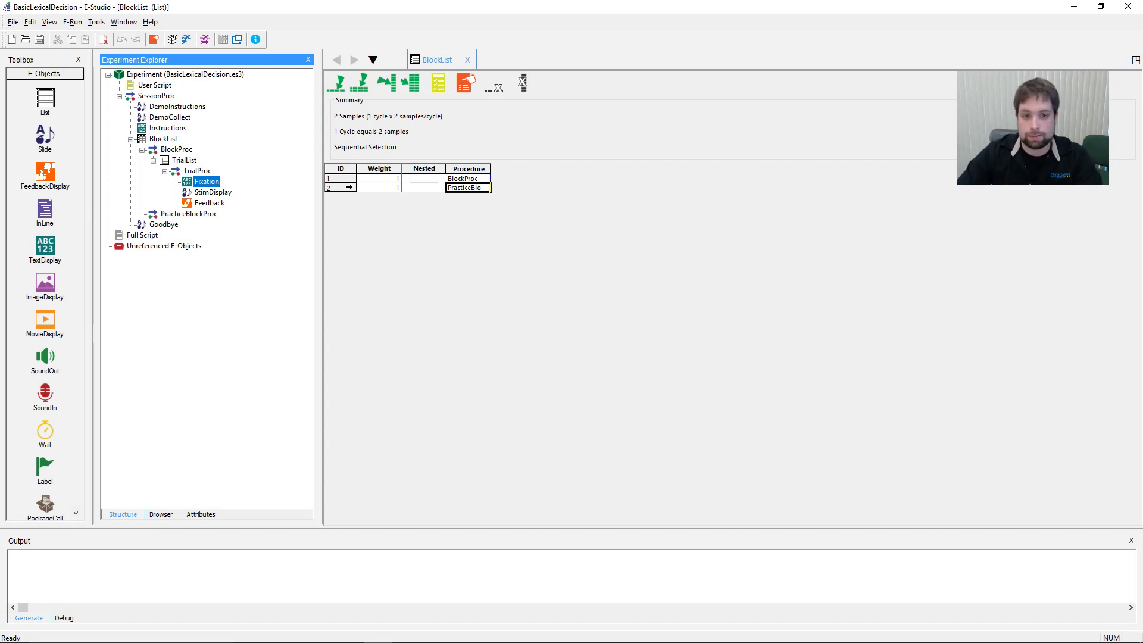
{"action": "left_click", "coordinate": [341, 188]}
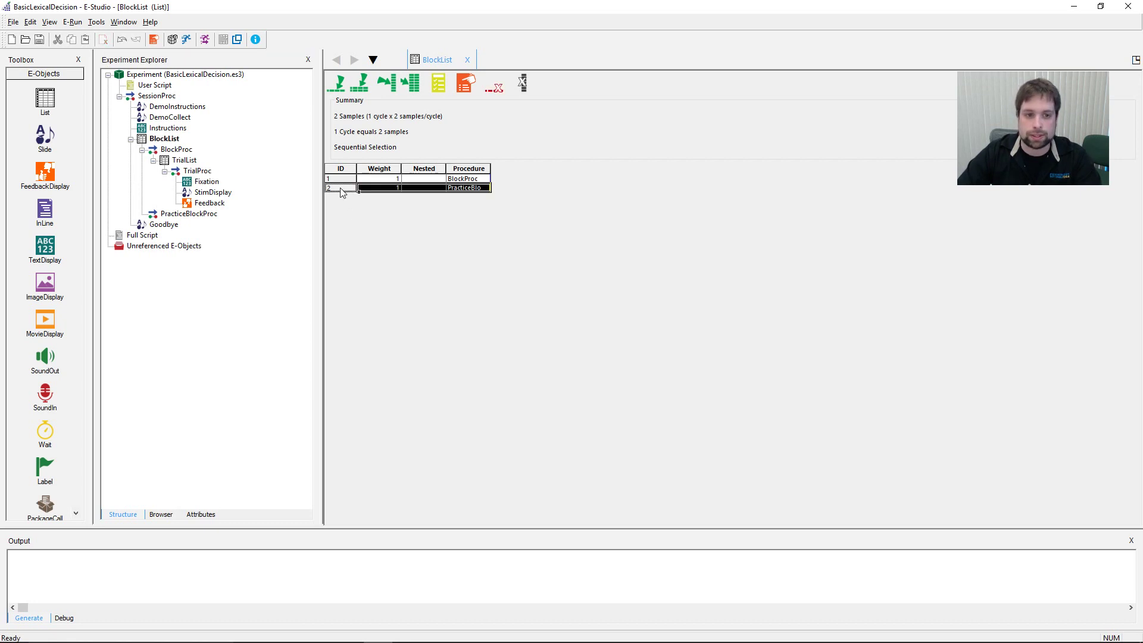
{"action": "left_click_drag", "start_coordinate": [342, 191], "coordinate": [351, 182]}
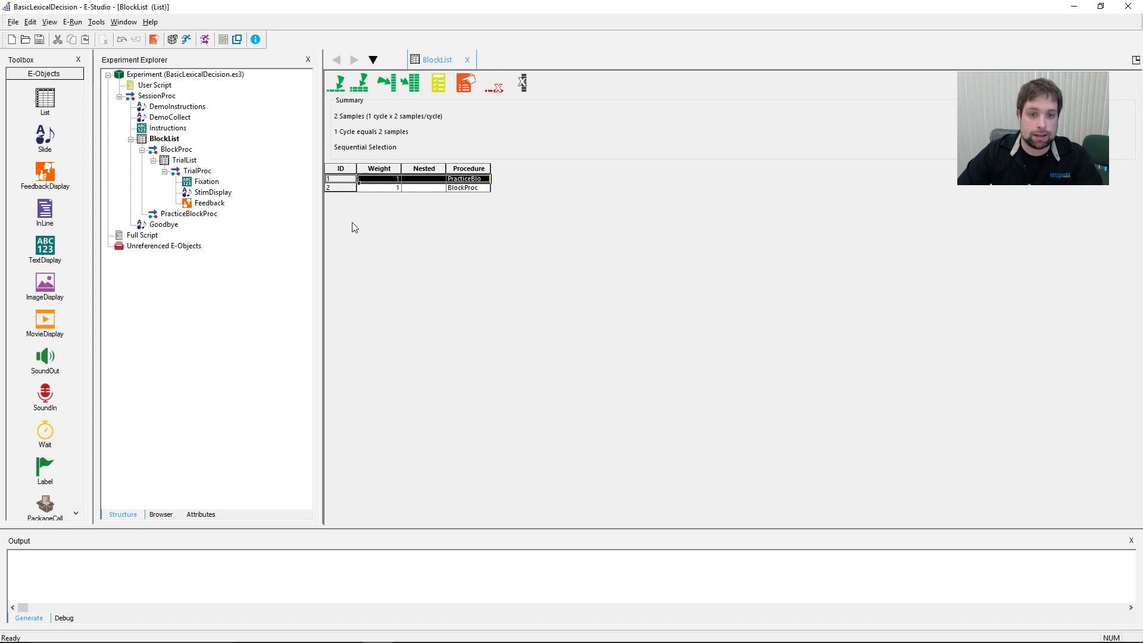
{"action": "left_click", "coordinate": [267, 234]}
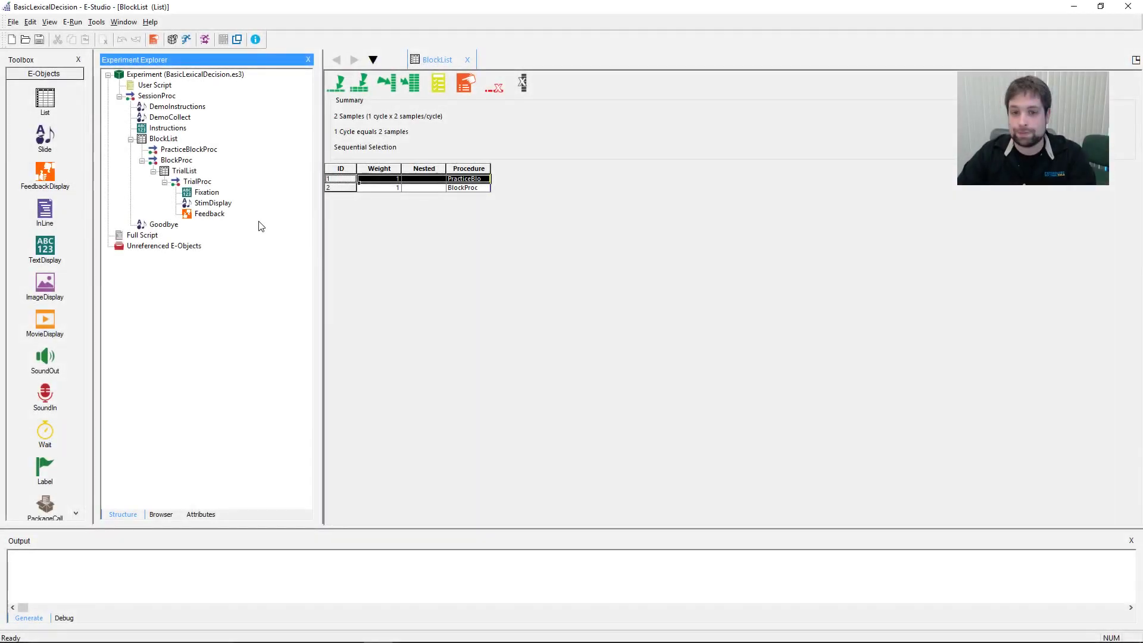
{"action": "left_click", "coordinate": [579, 295]}
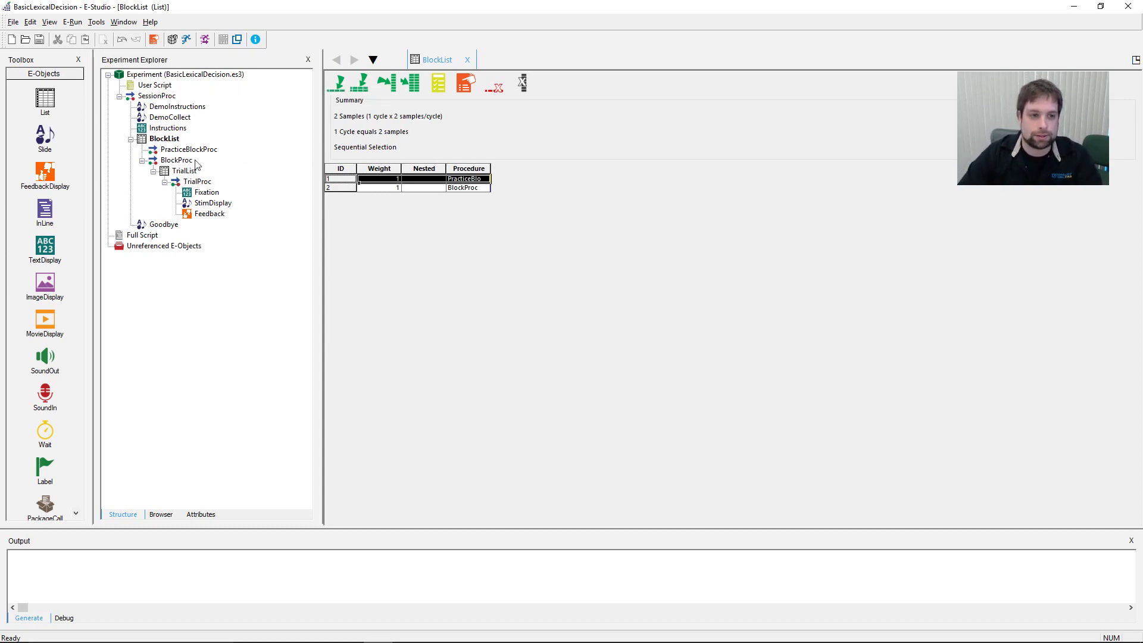
{"action": "left_click", "coordinate": [303, 183]}
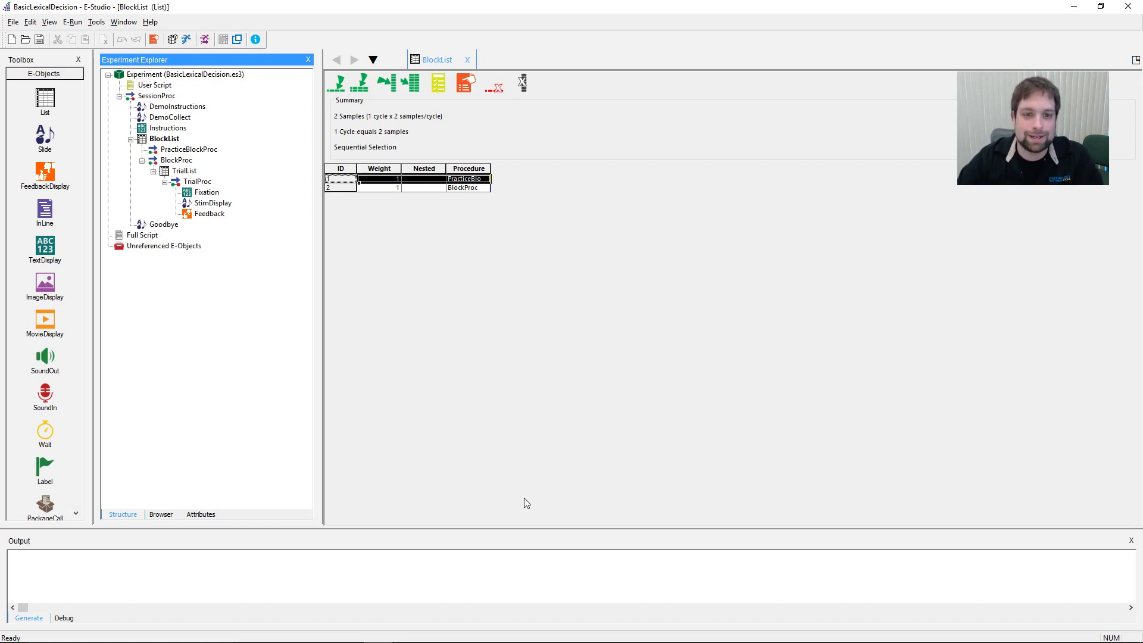
{"action": "left_click", "coordinate": [538, 417]}
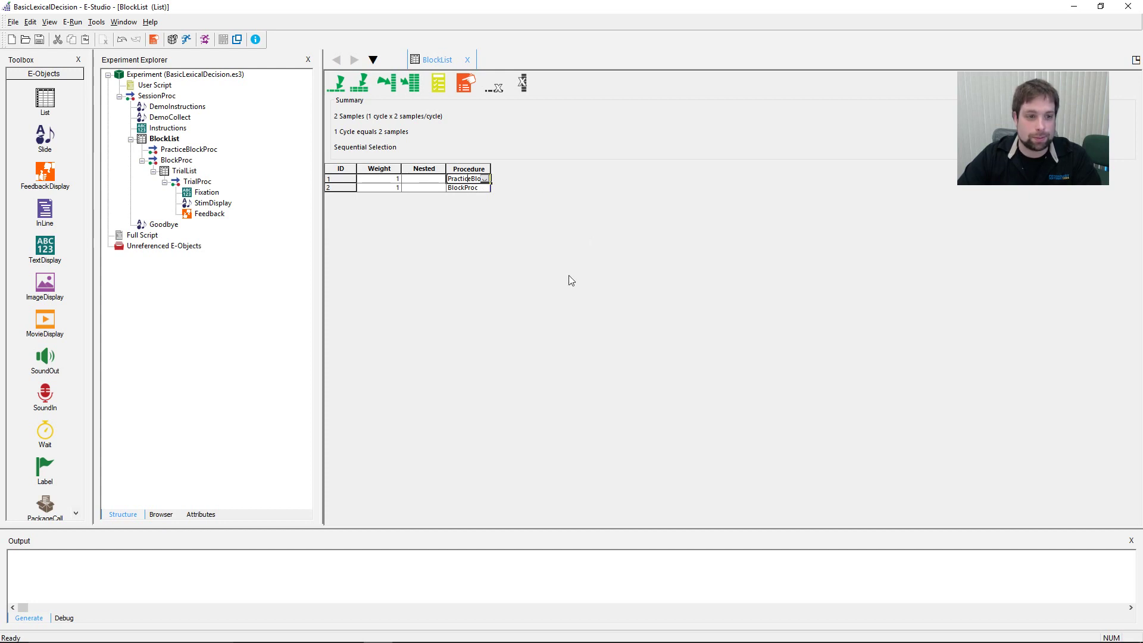
Step: Copy TrialList from BlockProc and paste it into PracticeBlockProc, declining to paste its child objects
{"action": "double_click", "coordinate": [189, 150]}
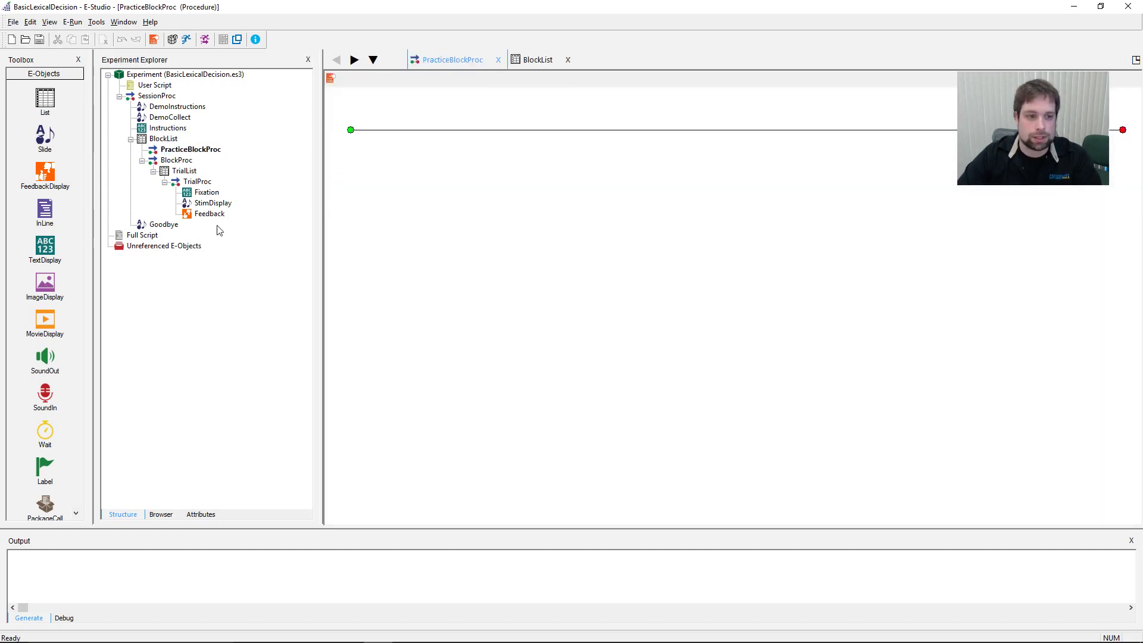
{"action": "left_click", "coordinate": [184, 171]}
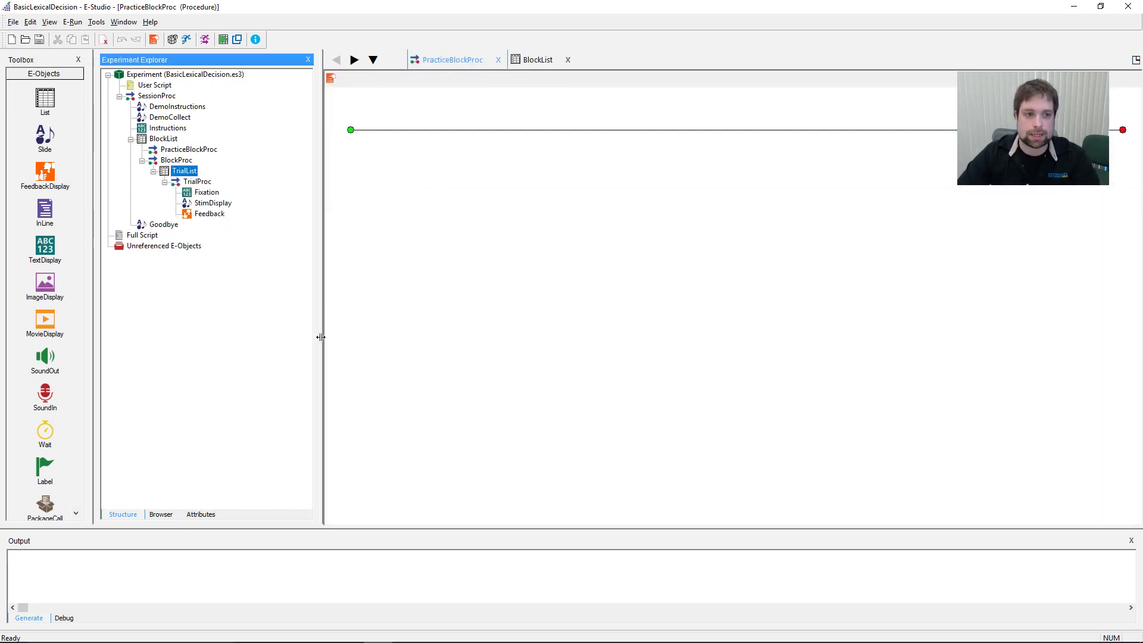
{"action": "right_click", "coordinate": [182, 171]}
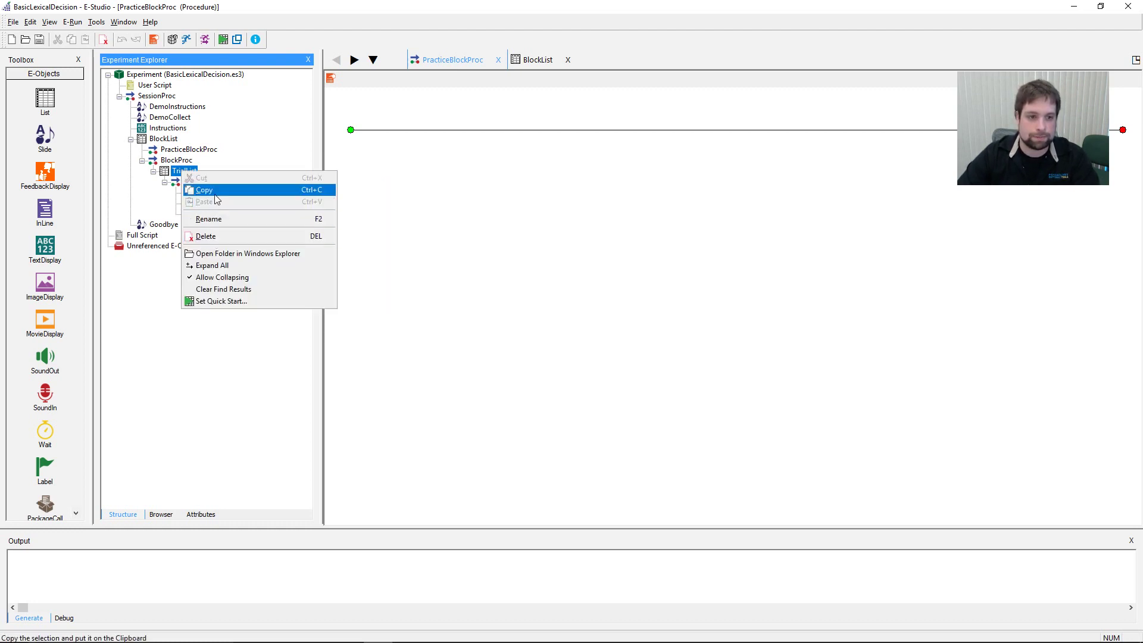
{"action": "left_click", "coordinate": [214, 190]}
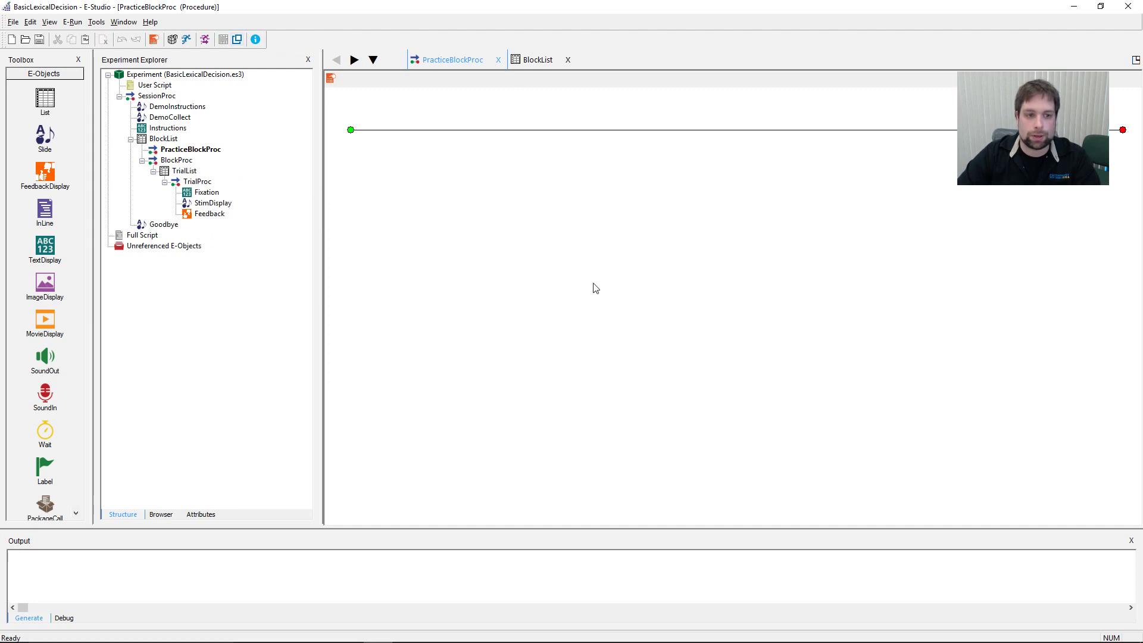
{"action": "right_click", "coordinate": [404, 156]}
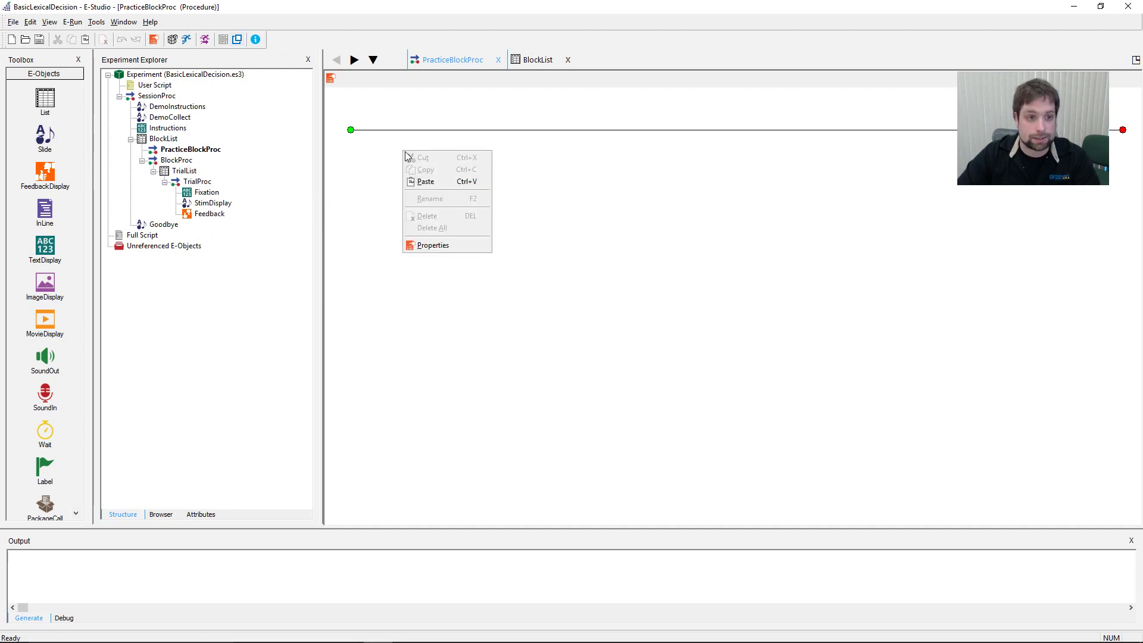
{"action": "left_click", "coordinate": [477, 183]}
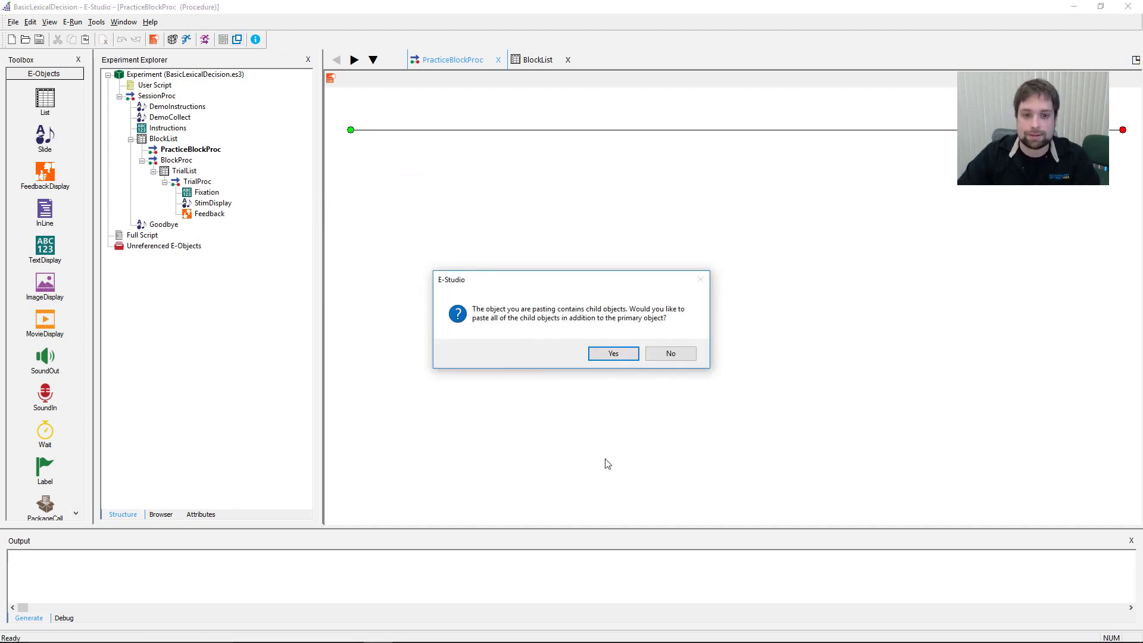
{"action": "left_click_drag", "start_coordinate": [571, 281], "coordinate": [602, 191]}
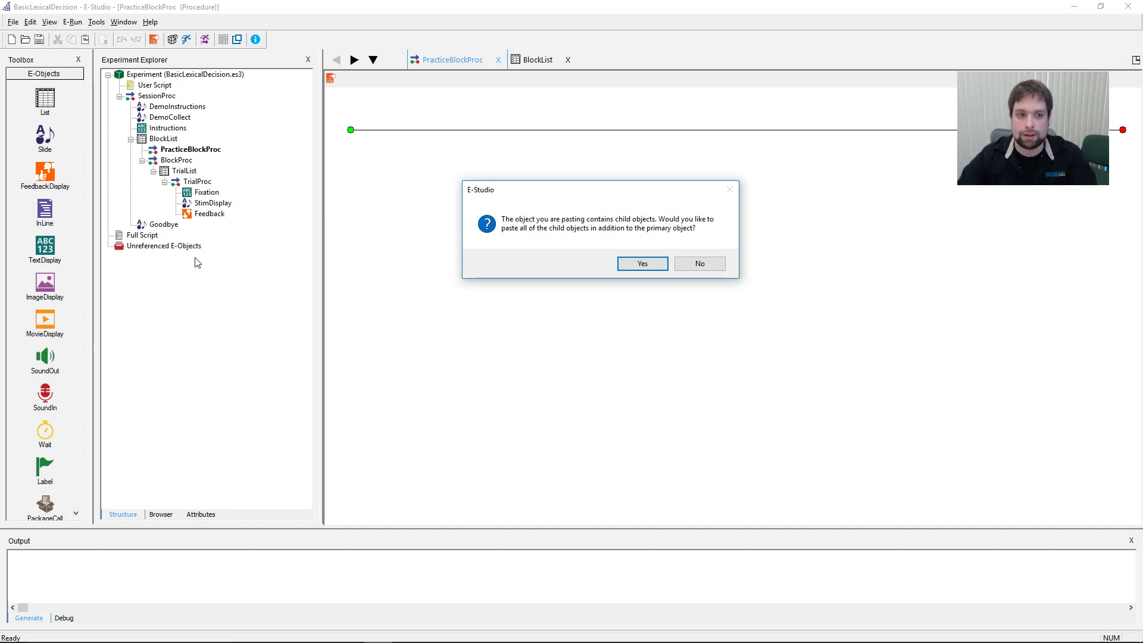
{"action": "left_click", "coordinate": [713, 263]}
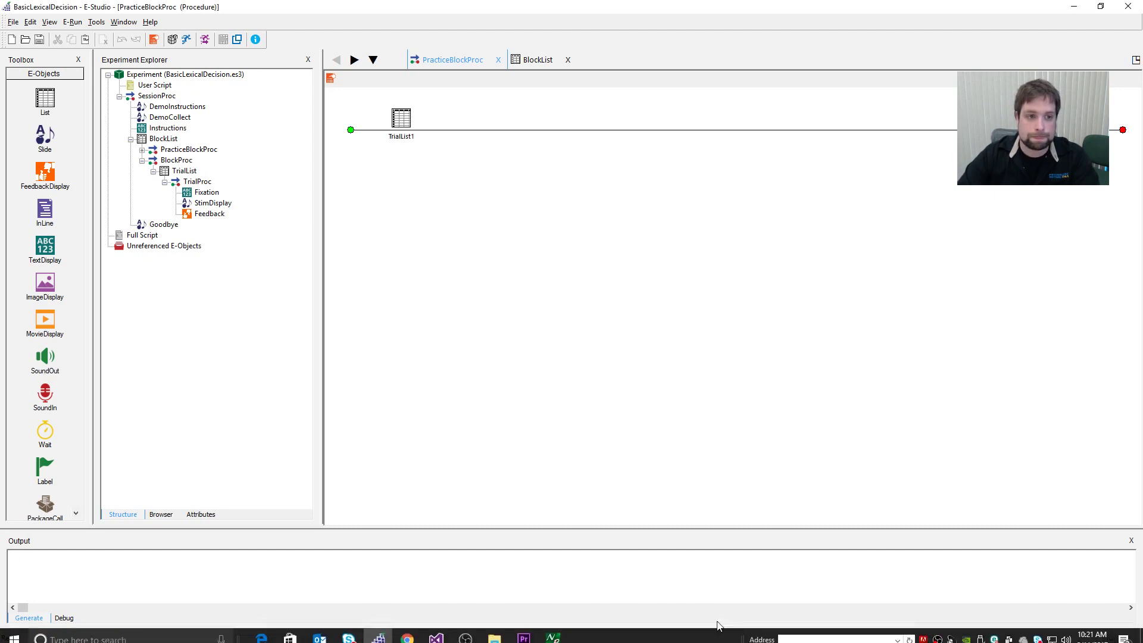
Step: Expand PracticeBlockProc and BlockProc down to their trial objects and inspect the Fixation and StimDisplay objects under the practice TrialProc
{"action": "left_click", "coordinate": [142, 150]}
{"action": "left_click", "coordinate": [142, 150]}
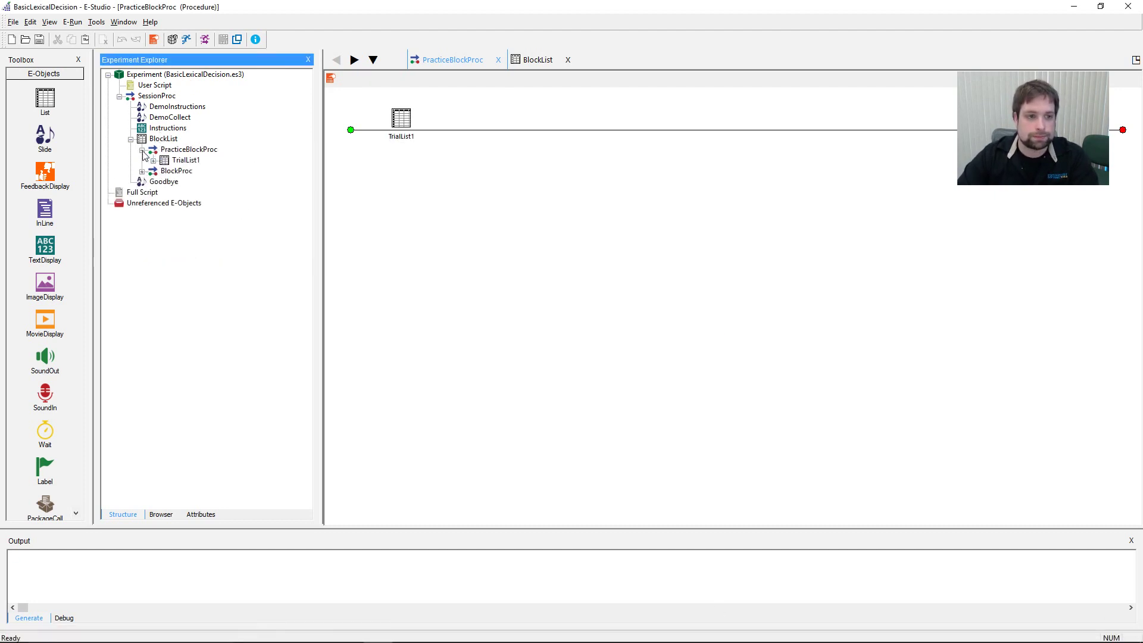
{"action": "left_click", "coordinate": [141, 171]}
{"action": "left_click", "coordinate": [153, 160]}
{"action": "left_click", "coordinate": [165, 171]}
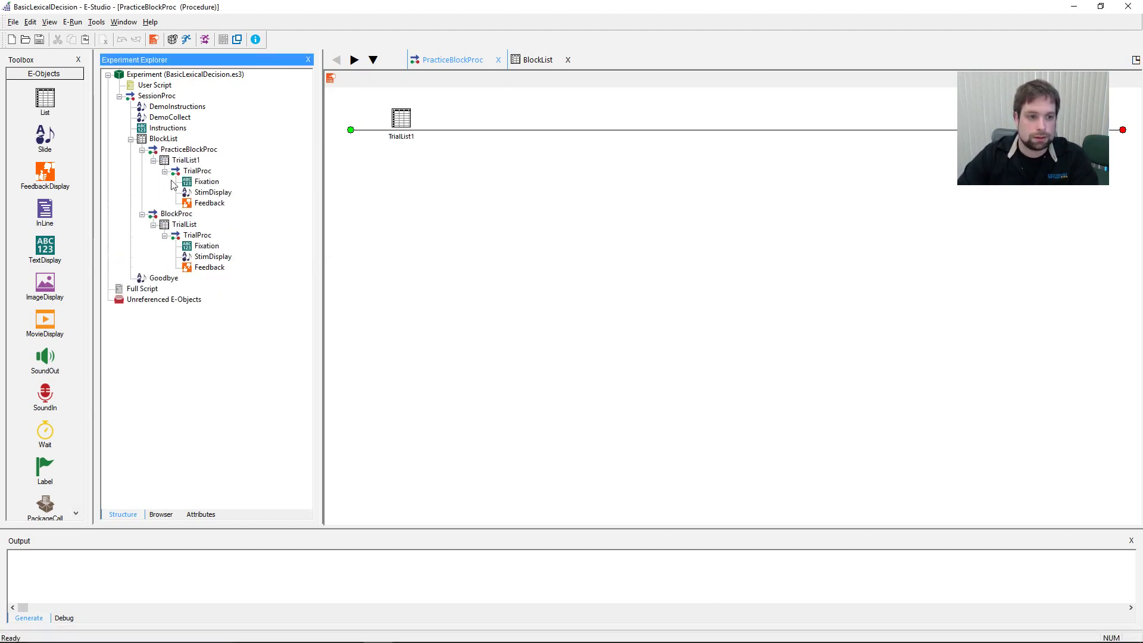
{"action": "left_click", "coordinate": [209, 182]}
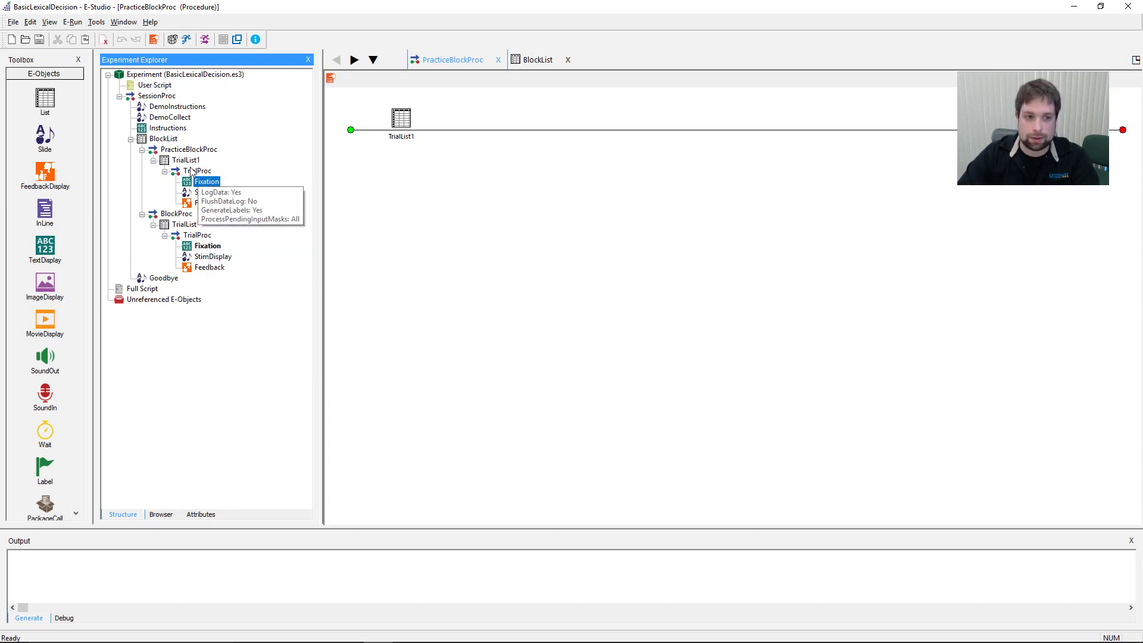
{"action": "double_click", "coordinate": [206, 181]}
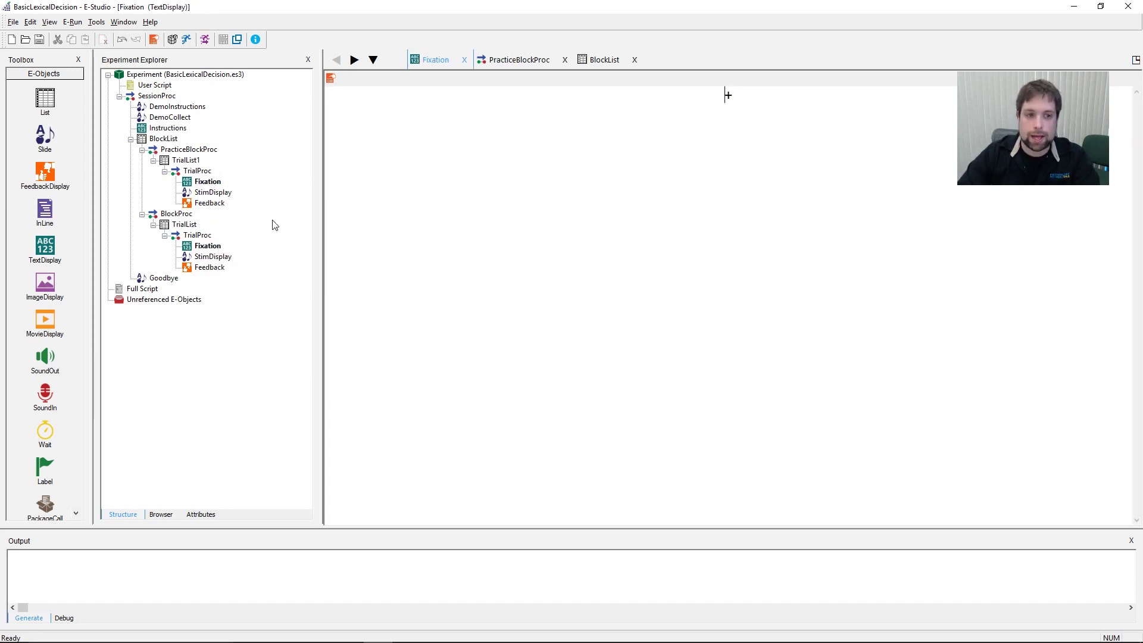
{"action": "left_click", "coordinate": [219, 193]}
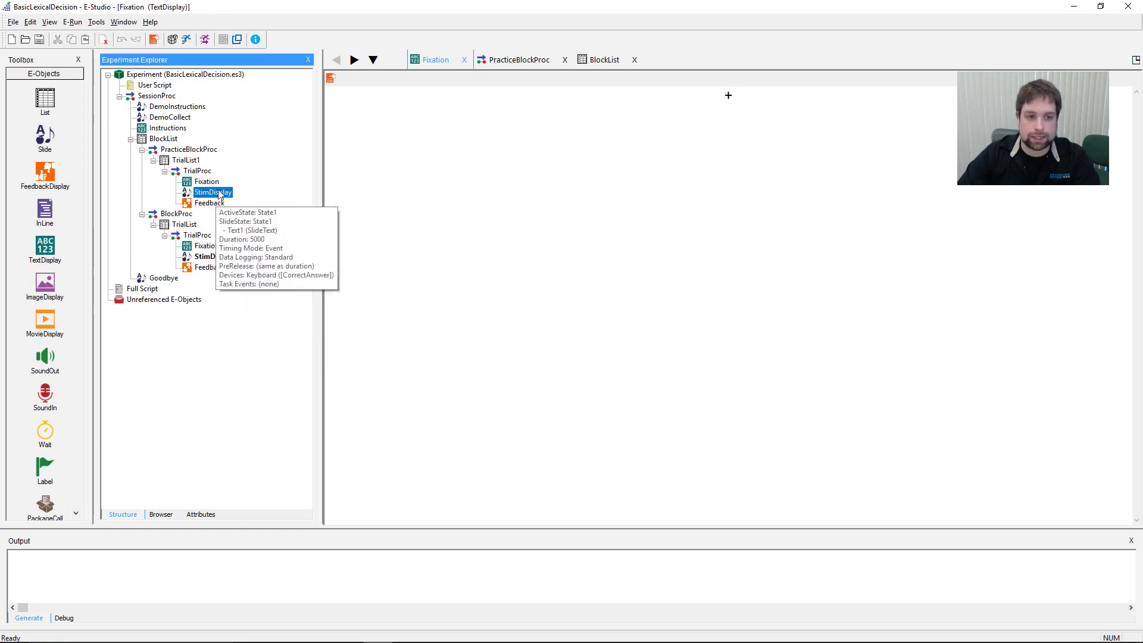
{"action": "key", "text": "Up"}
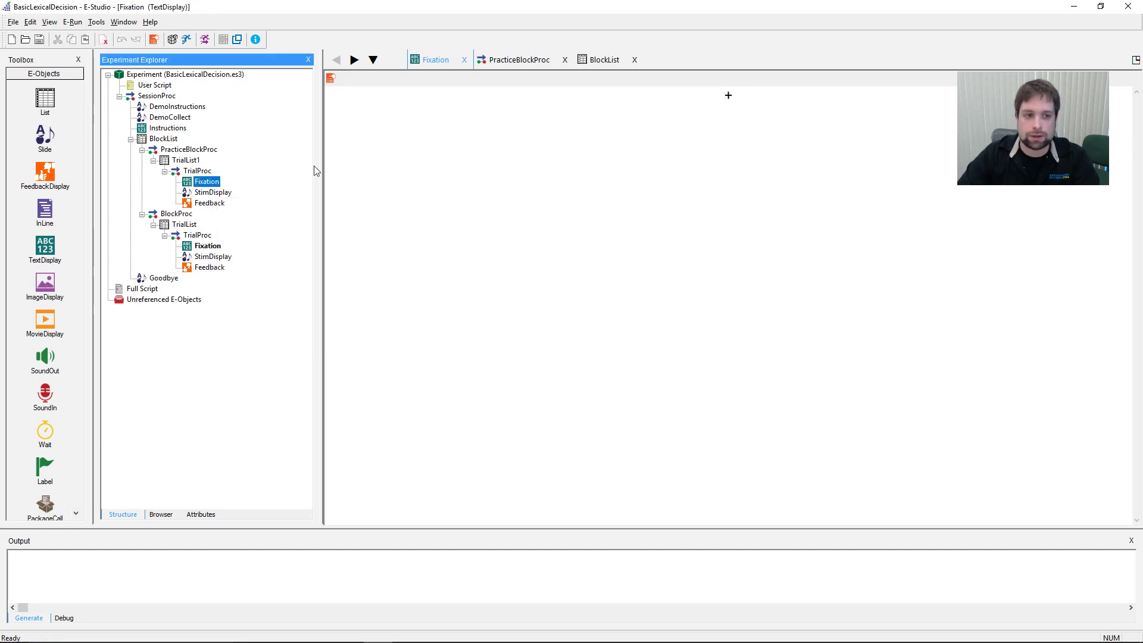
{"action": "mouse_move", "coordinate": [219, 181]}
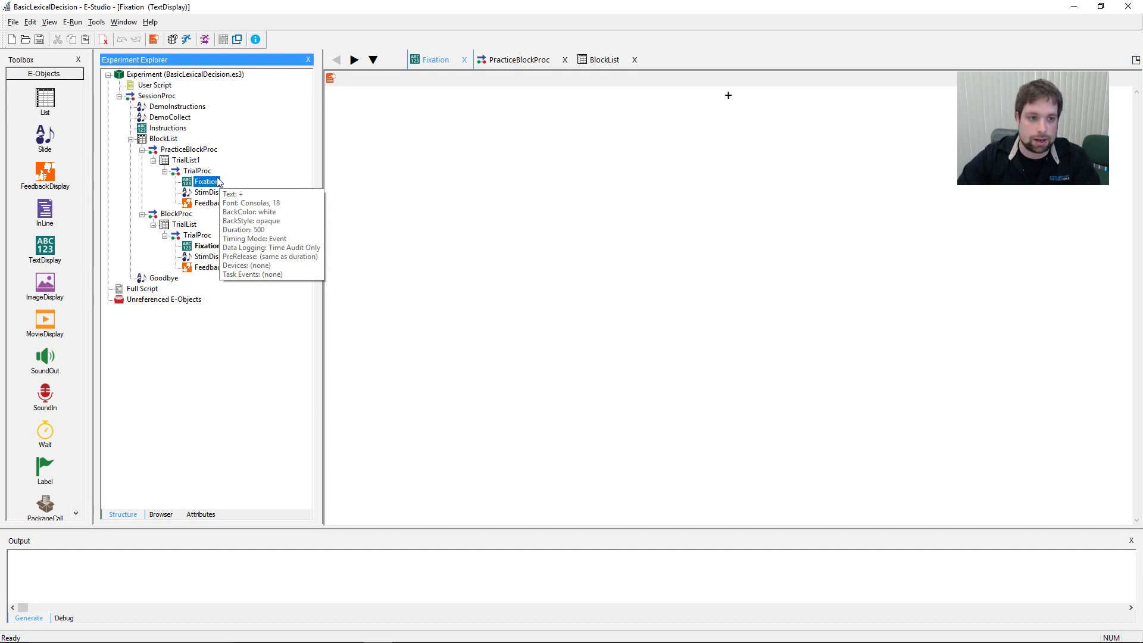
Step: Replace the Fixation display's plus sign with a first name and open the Fixation under BlockProc to compare its text
{"action": "left_click", "coordinate": [472, 87]}
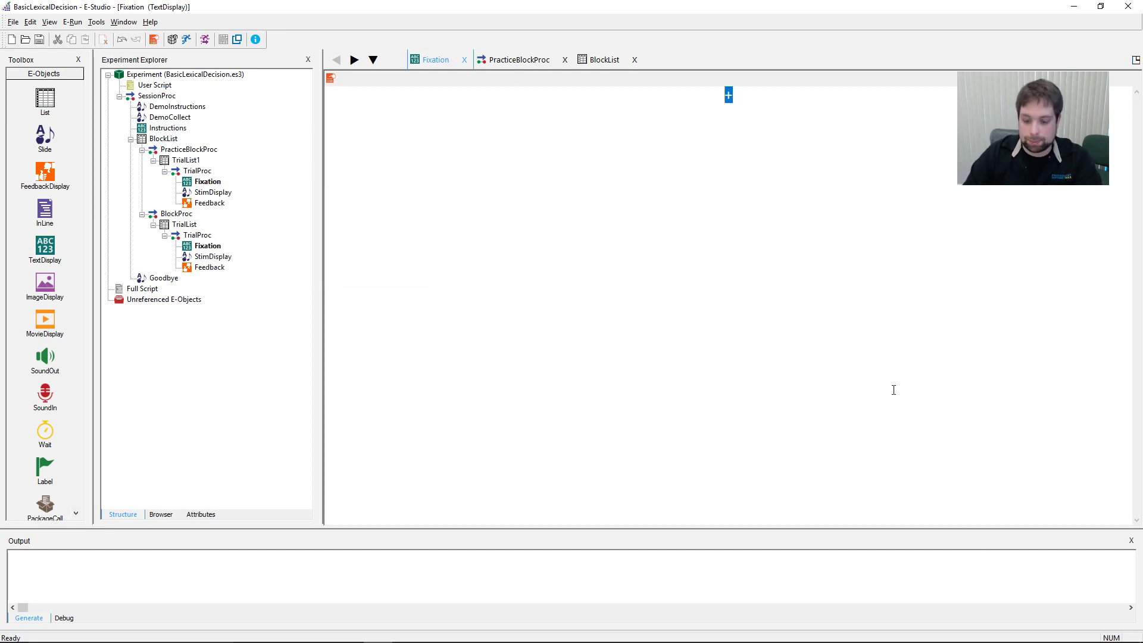
{"action": "key", "text": "Delete"}
{"action": "type", "text": "Devon"}
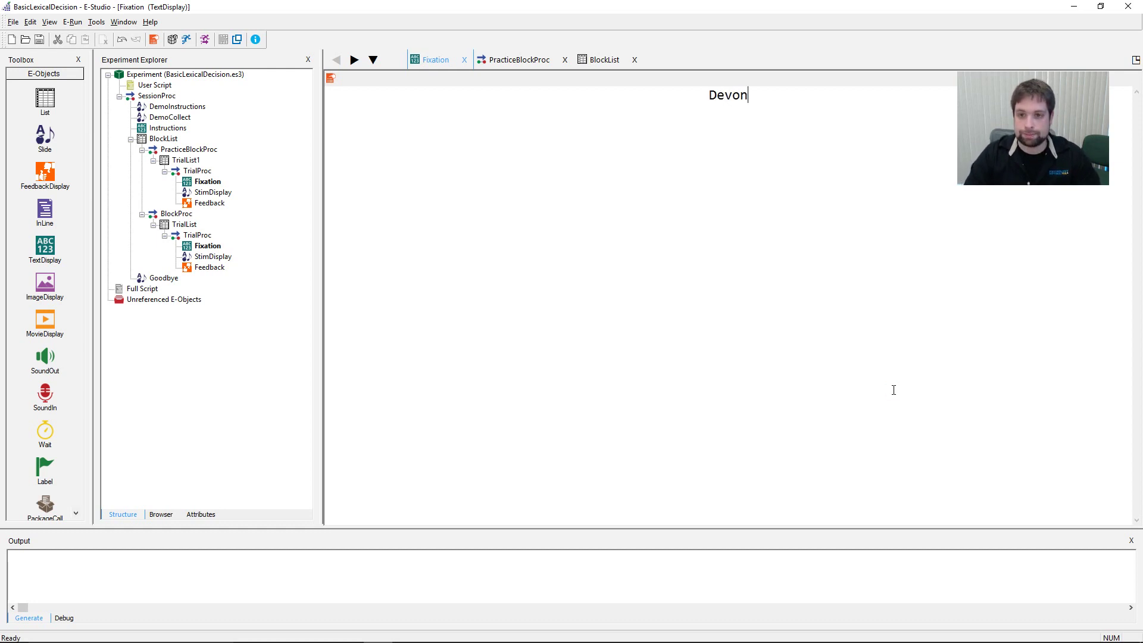
{"action": "left_click", "coordinate": [207, 181]}
{"action": "right_click", "coordinate": [214, 182]}
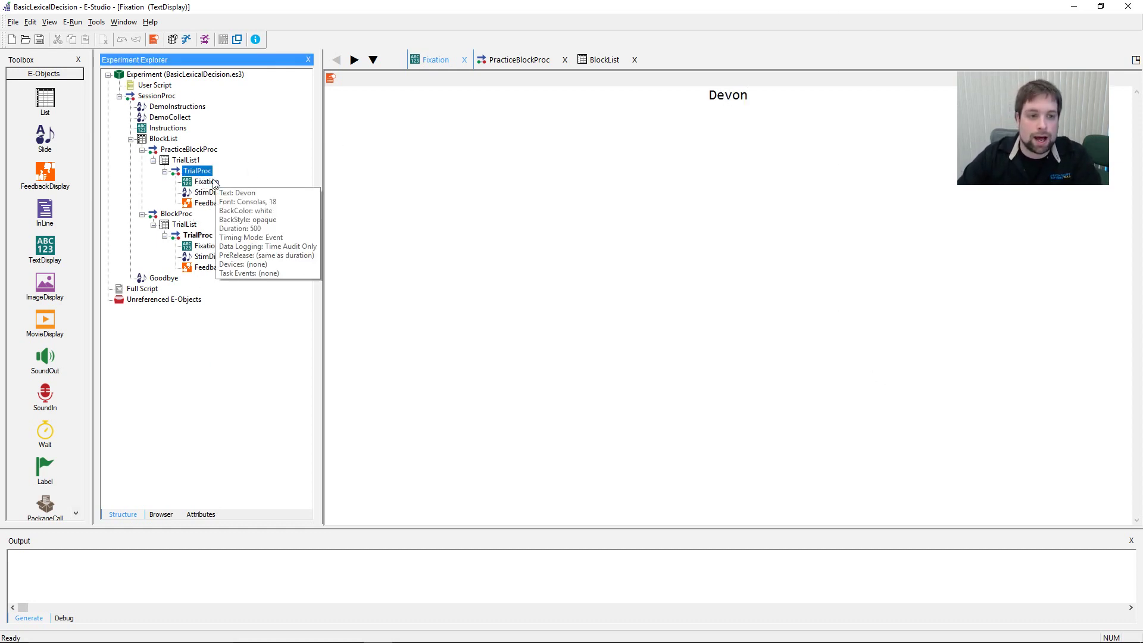
{"action": "key", "text": "Escape"}
{"action": "double_click", "coordinate": [211, 245]}
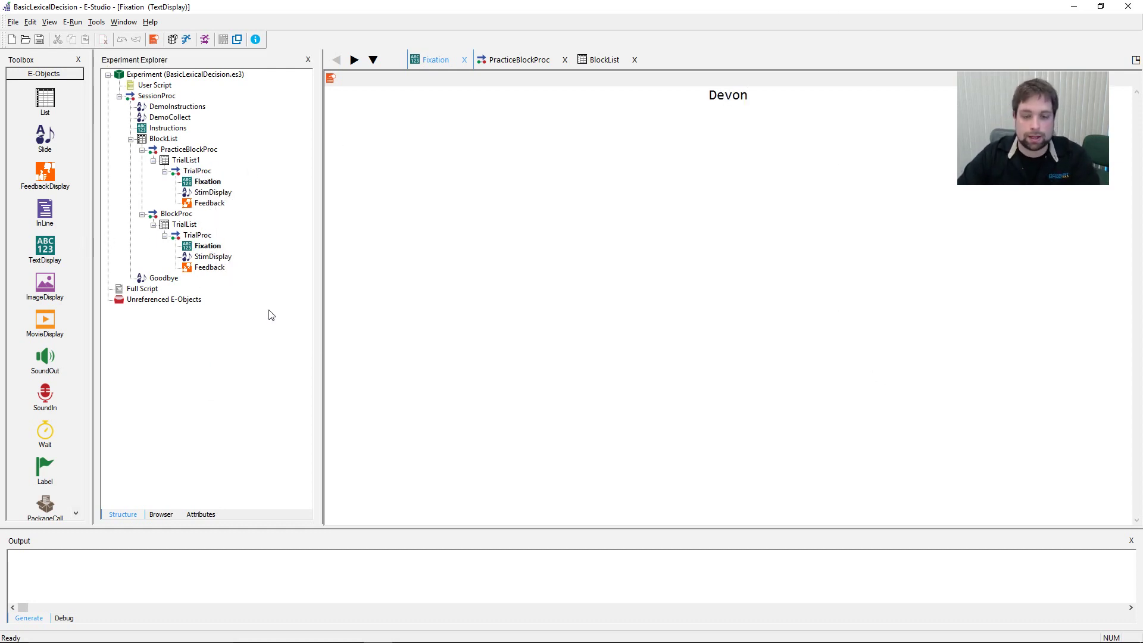
Step: Set the Fixation display's text back to a "+" sign
{"action": "left_click_drag", "start_coordinate": [858, 92], "coordinate": [602, 104]}
{"action": "left_click", "coordinate": [724, 162]}
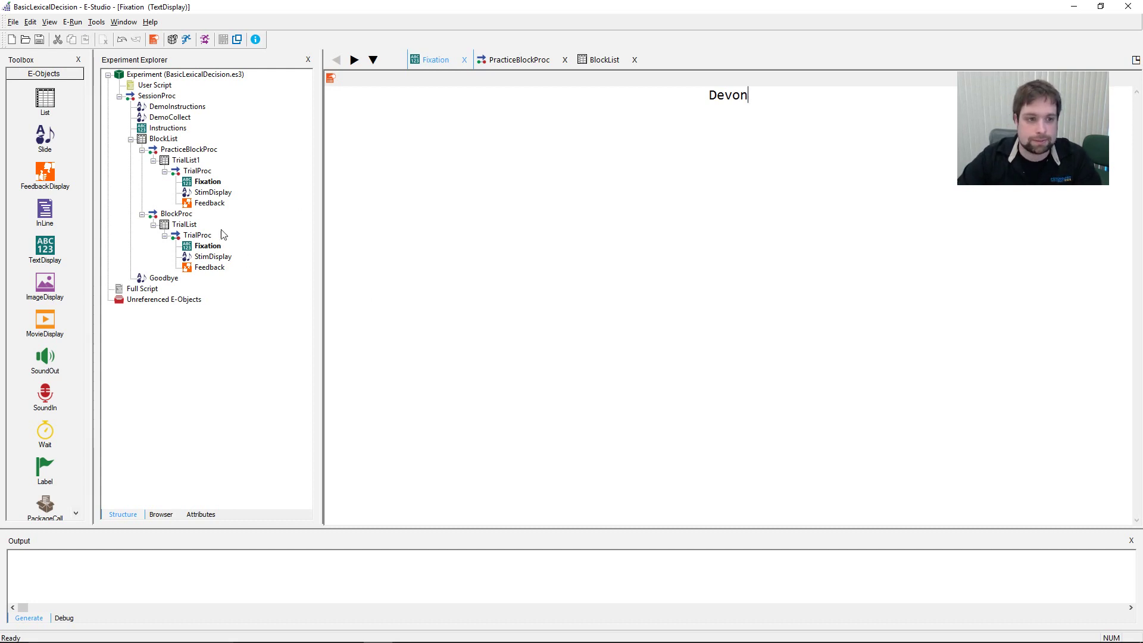
{"action": "double_click", "coordinate": [728, 93]}
{"action": "type", "text": "+"}
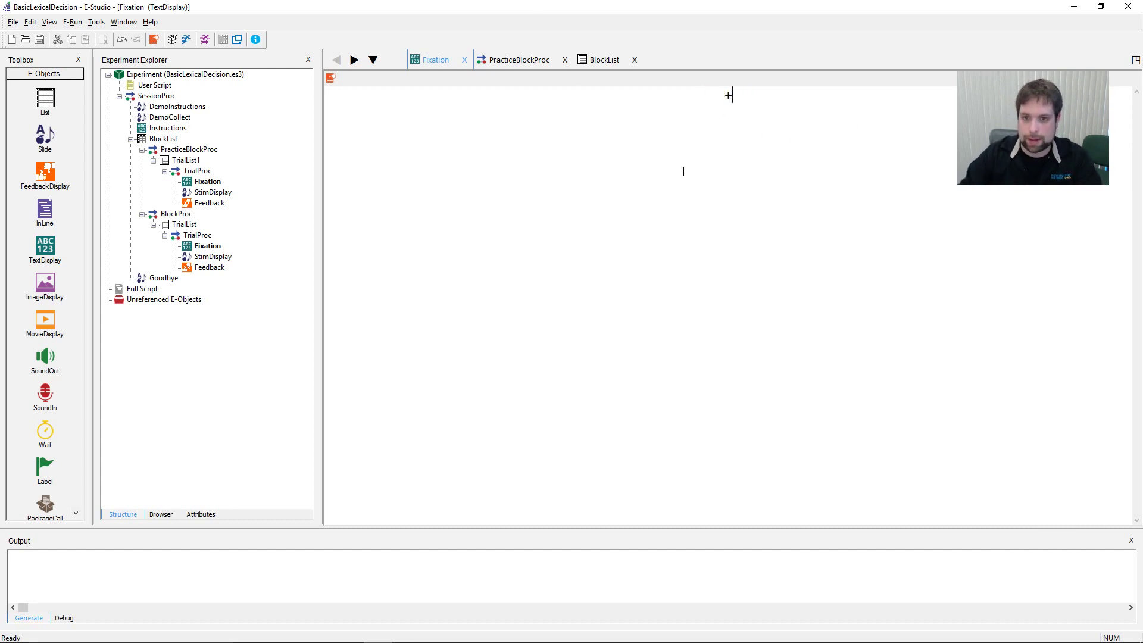
{"action": "left_click", "coordinate": [280, 334]}
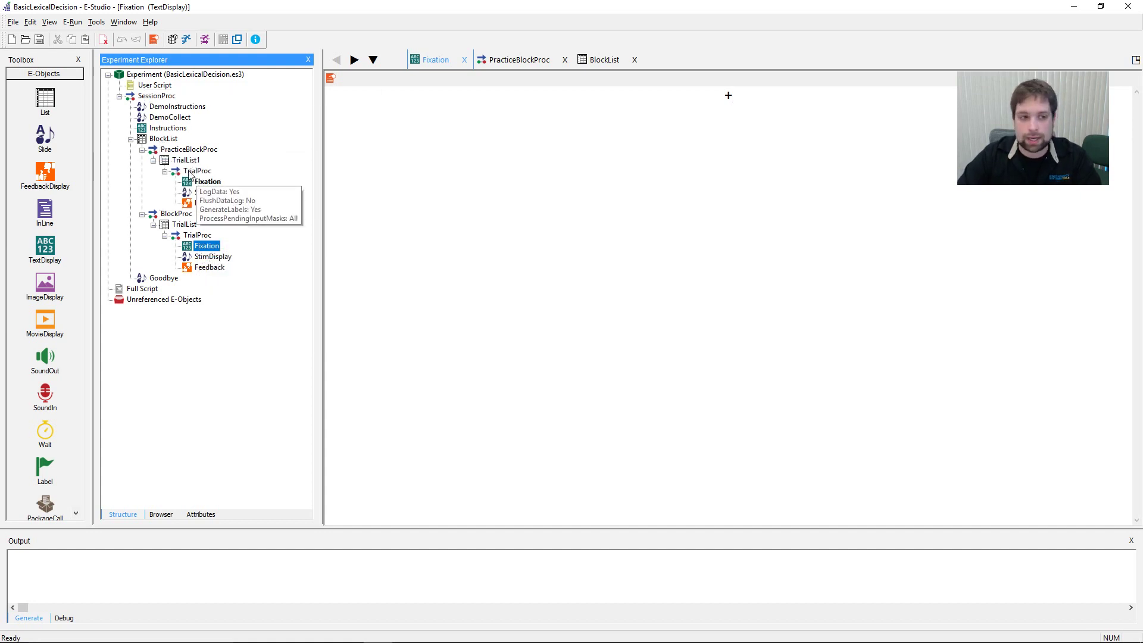
Step: Rename the TrialList1 object under PracticeBlockProc as PracTrialList
{"action": "left_click", "coordinate": [186, 161]}
{"action": "right_click", "coordinate": [186, 160]}
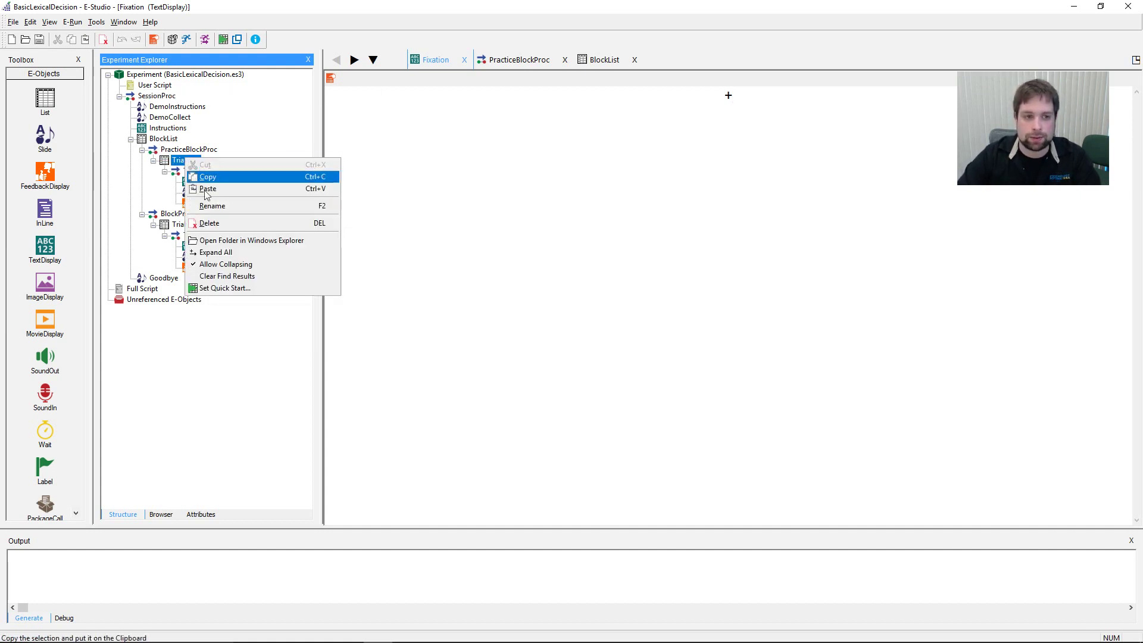
{"action": "left_click", "coordinate": [250, 206]}
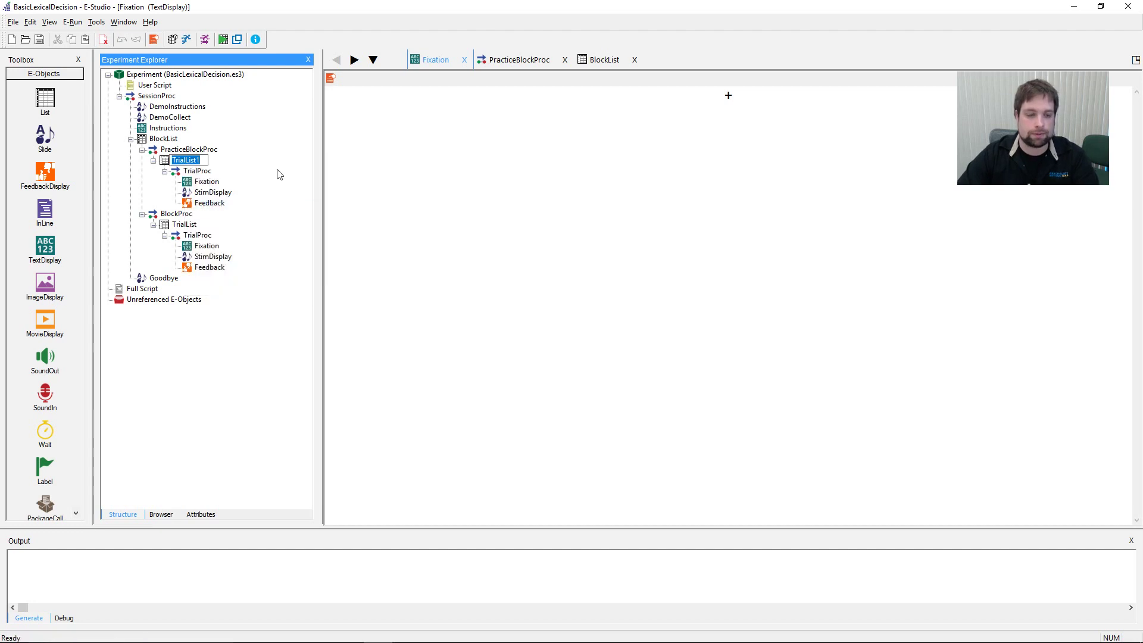
{"action": "type", "text": "Prac"}
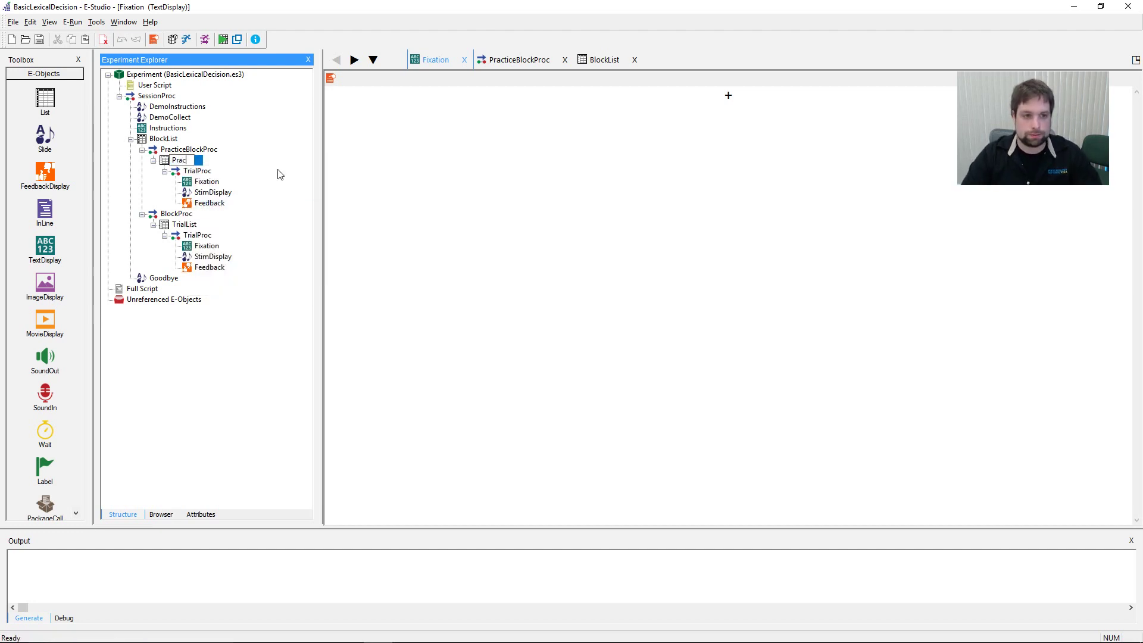
{"action": "type", "text": "TrialList"}
{"action": "key", "text": "Return"}
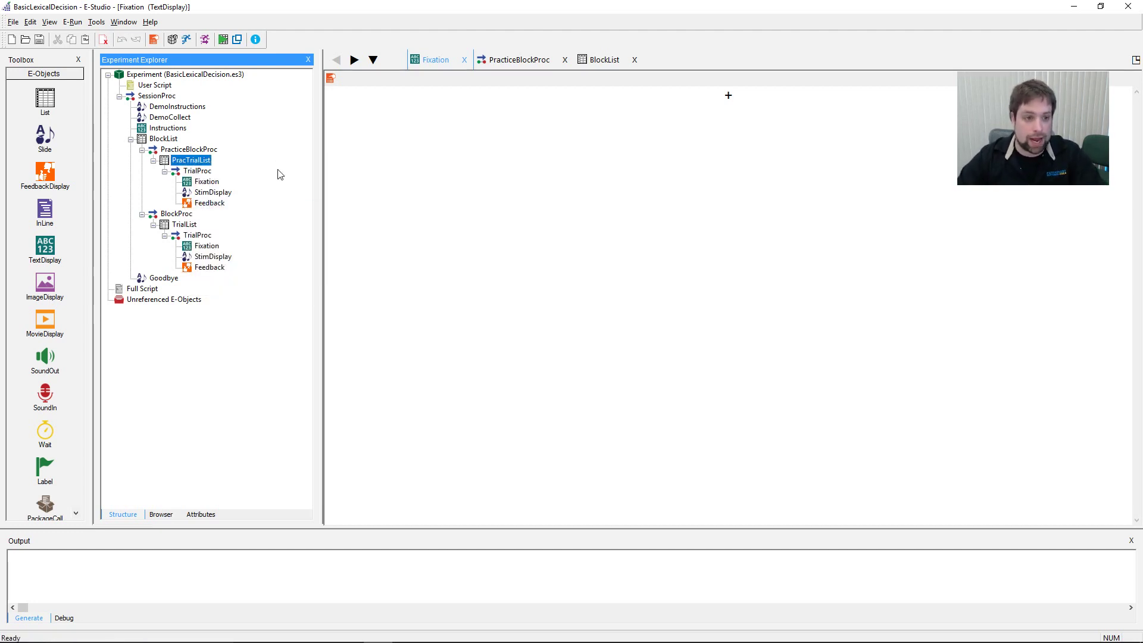
Step: Open the PracTrialList and remove its levels 3 to 6, keeping only the first two rows
{"action": "left_click", "coordinate": [191, 161]}
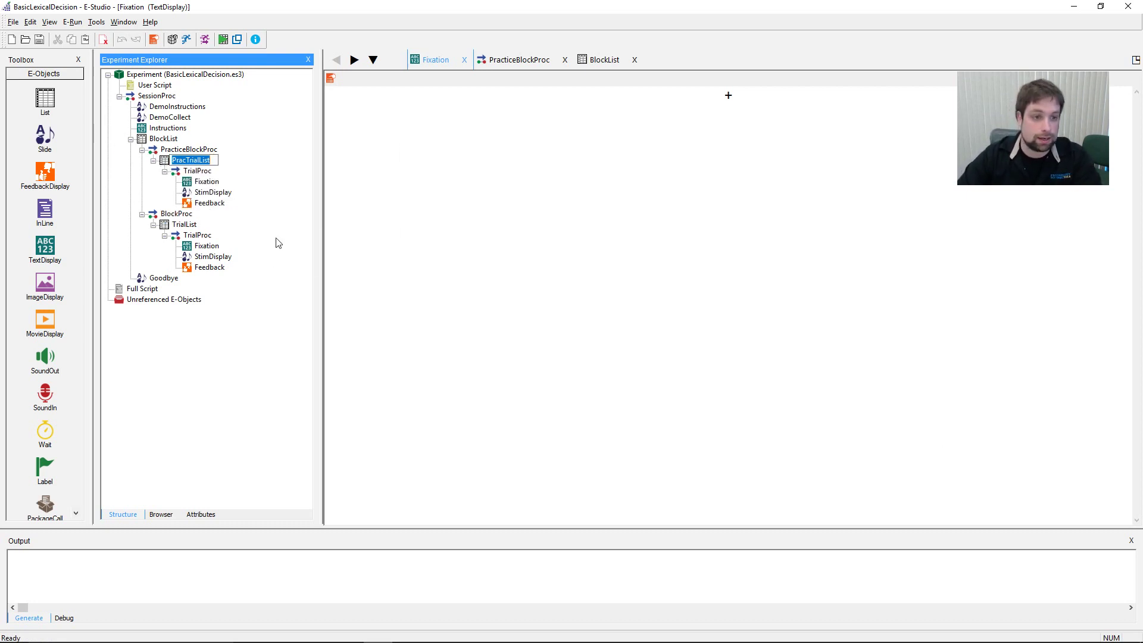
{"action": "double_click", "coordinate": [202, 161]}
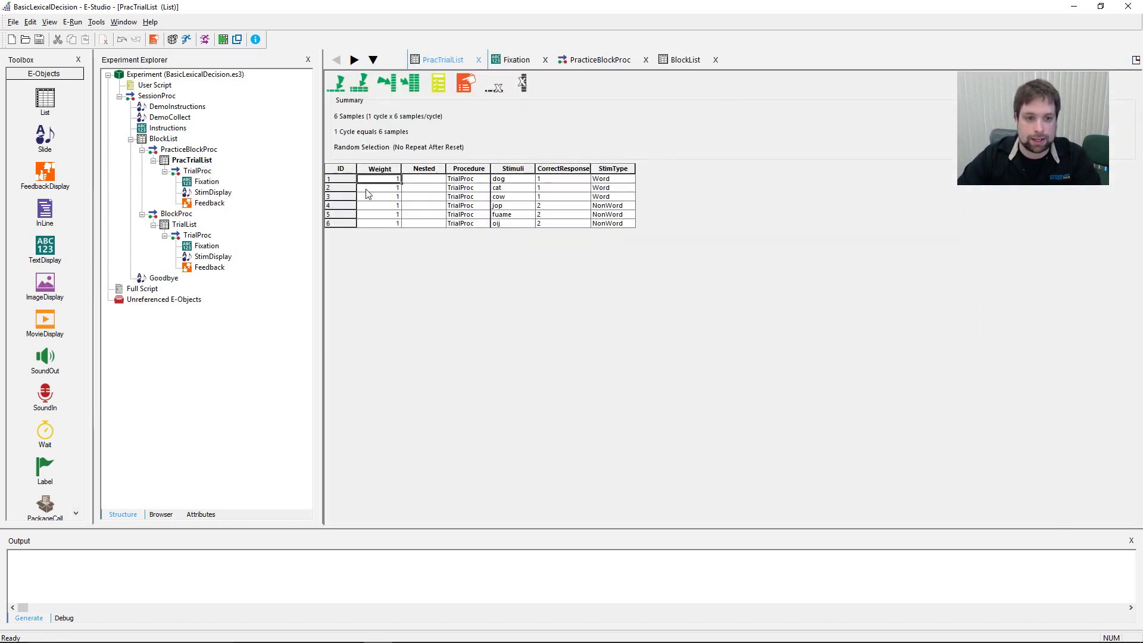
{"action": "left_click_drag", "start_coordinate": [347, 196], "coordinate": [351, 224]}
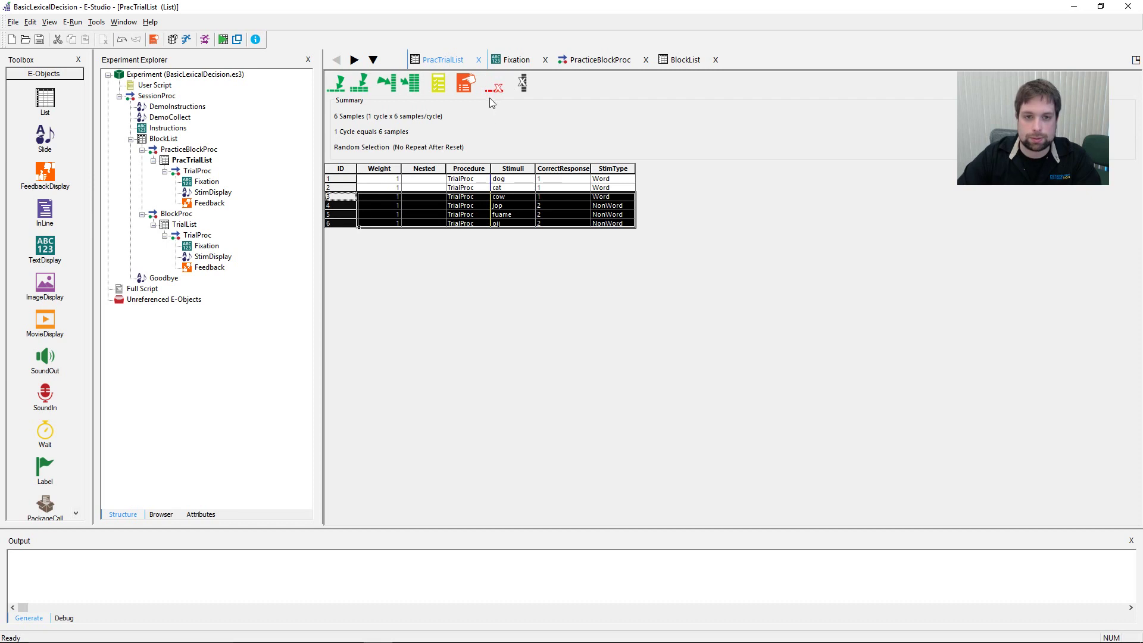
{"action": "left_click", "coordinate": [341, 196]}
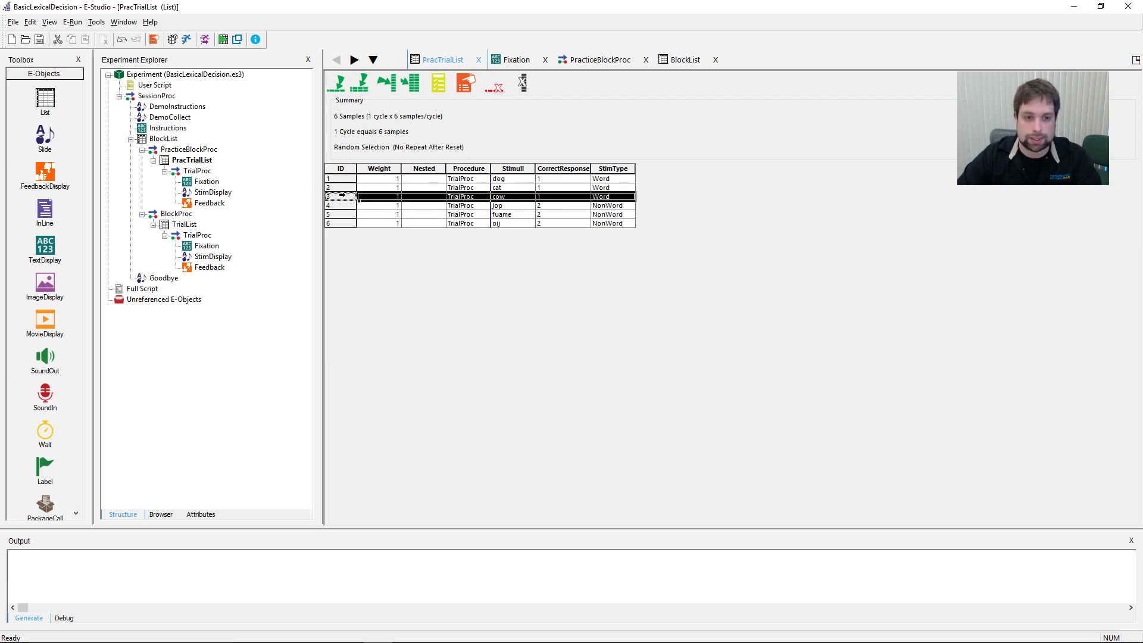
{"action": "left_click_drag", "start_coordinate": [342, 196], "coordinate": [343, 223]}
{"action": "left_click", "coordinate": [494, 86]}
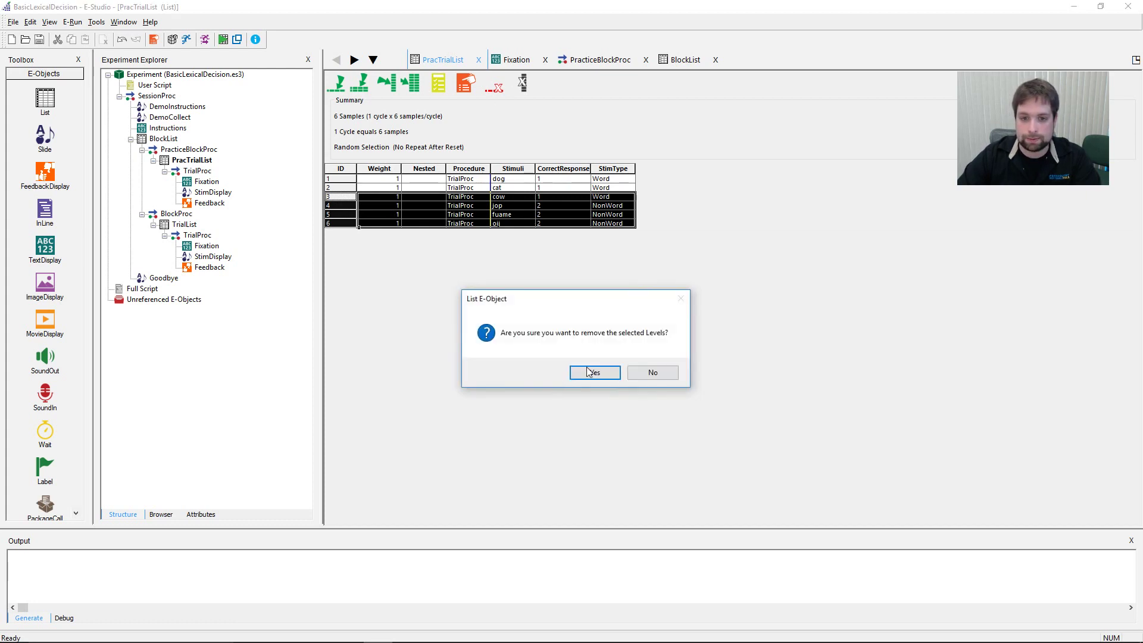
{"action": "left_click", "coordinate": [589, 372]}
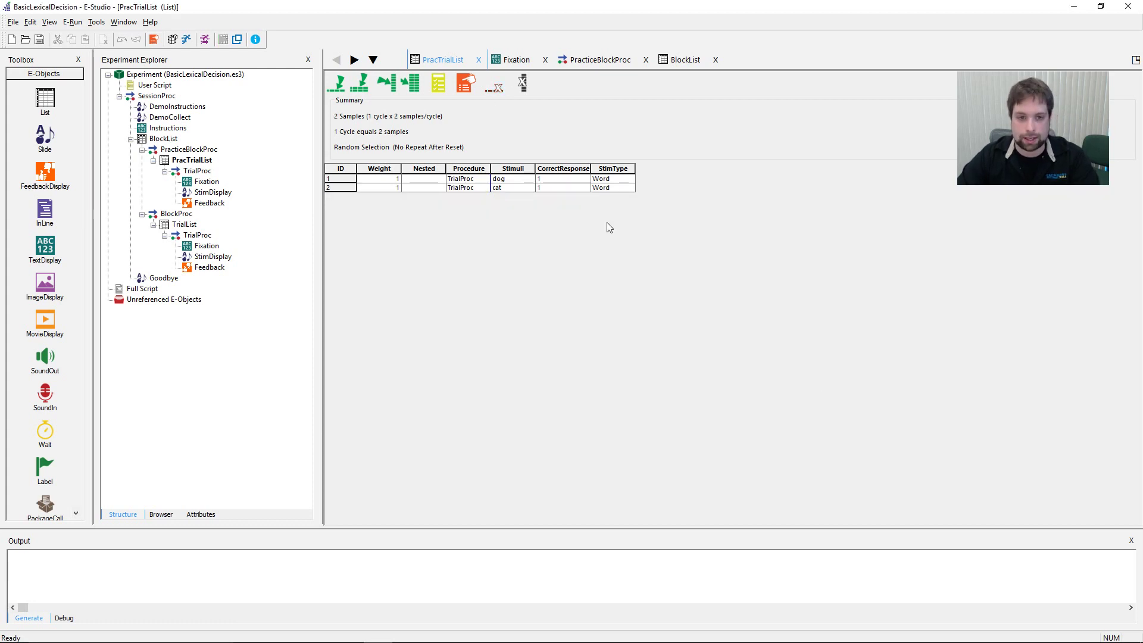
Step: Set the practice list's Stimuli values to "dad" in row 1 and "ojo" in row 2
{"action": "left_click", "coordinate": [498, 178]}
{"action": "type", "text": "dad"}
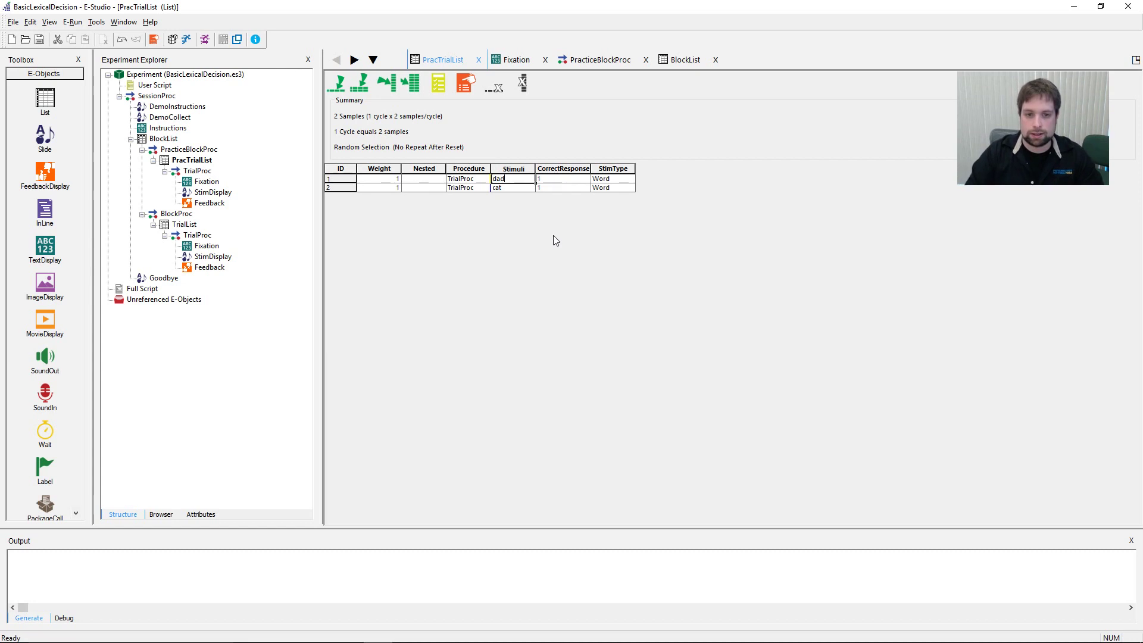
{"action": "key", "text": "Return"}
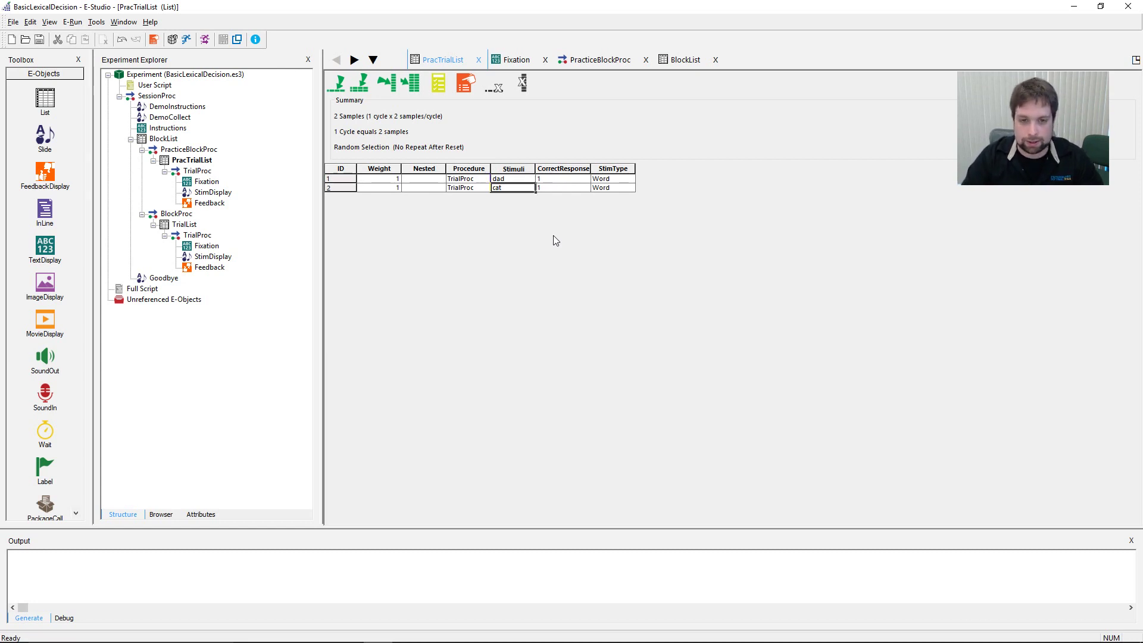
{"action": "type", "text": "oij"}
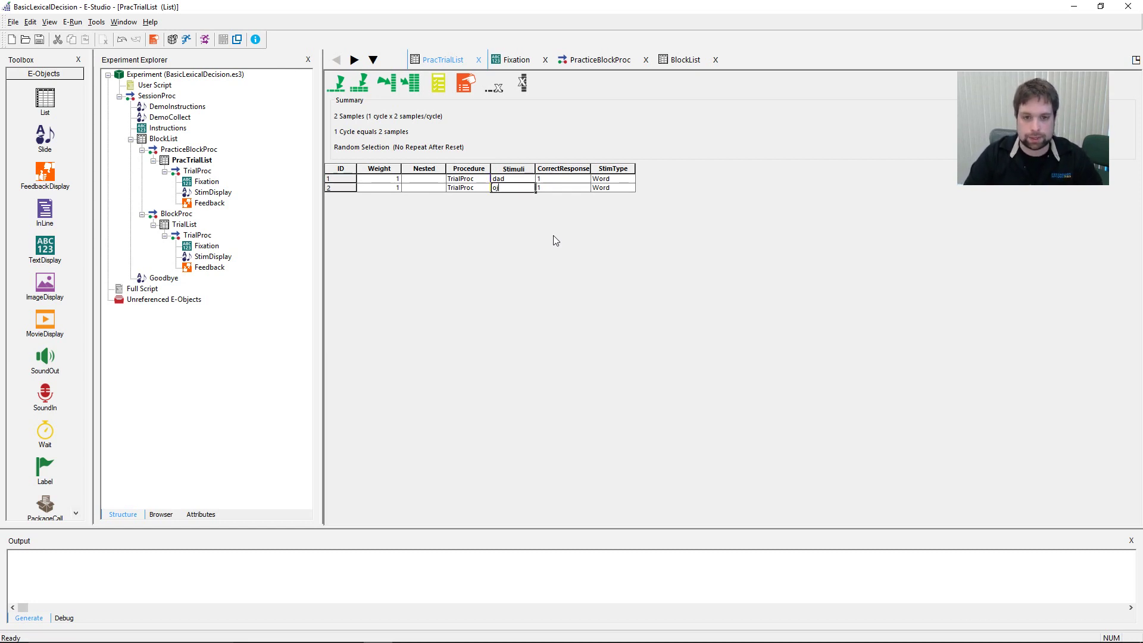
{"action": "type", "text": "o"}
{"action": "key", "text": "Tab"}
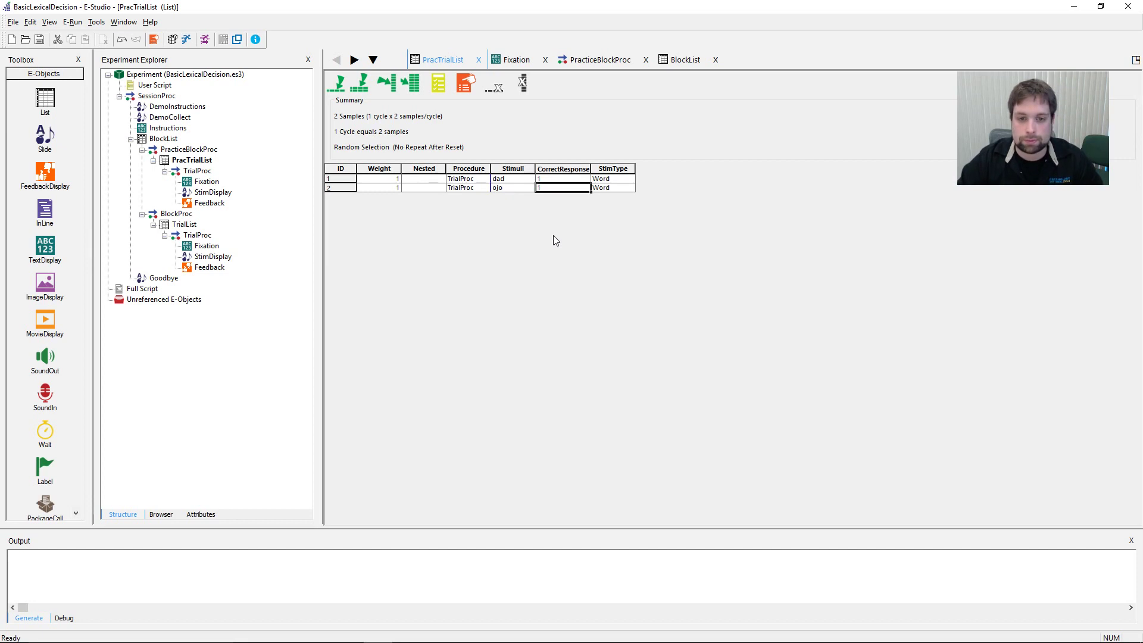
Step: Set CorrectResponse to 2 and StimType to NonWord for the second row of the PracTrialList
{"action": "type", "text": "2"}
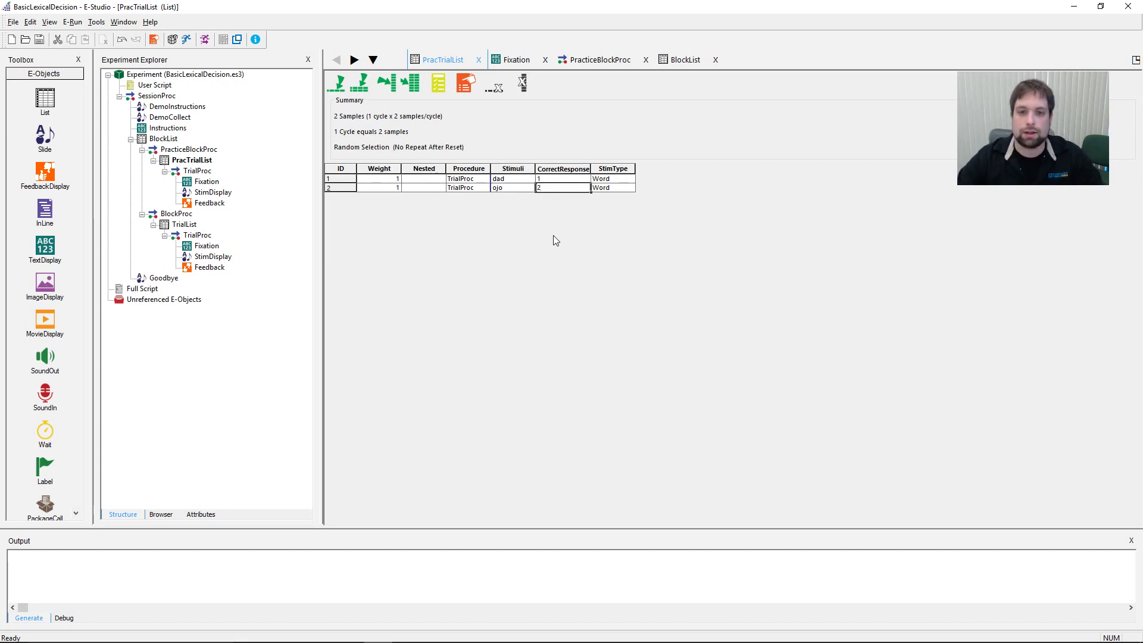
{"action": "left_click", "coordinate": [613, 189]}
{"action": "double_click", "coordinate": [613, 189]}
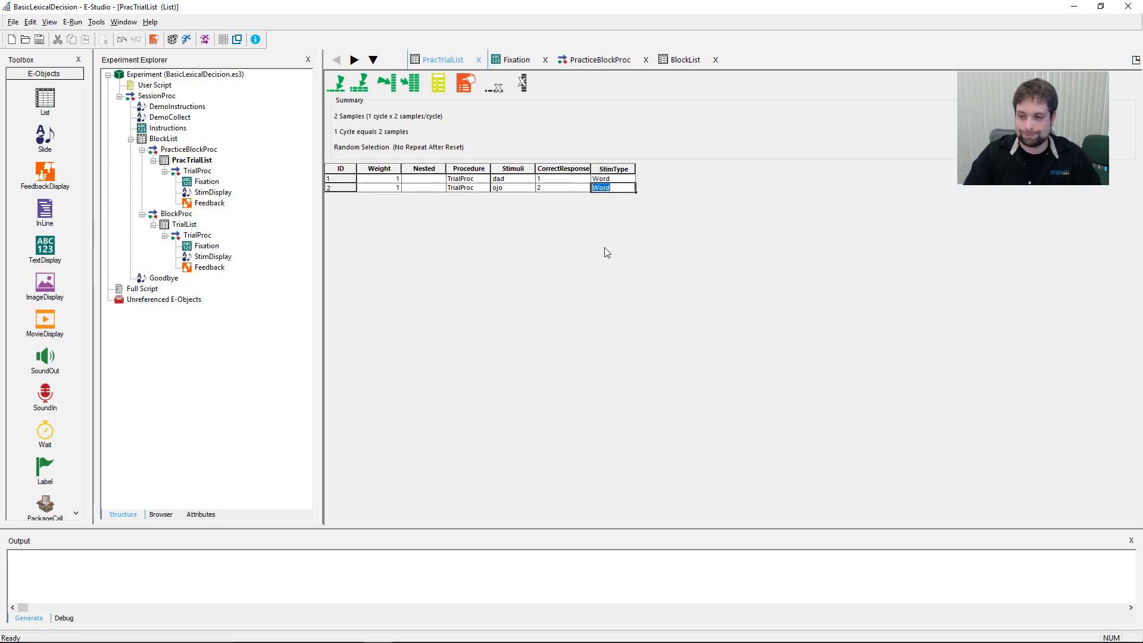
{"action": "type", "text": "Non"}
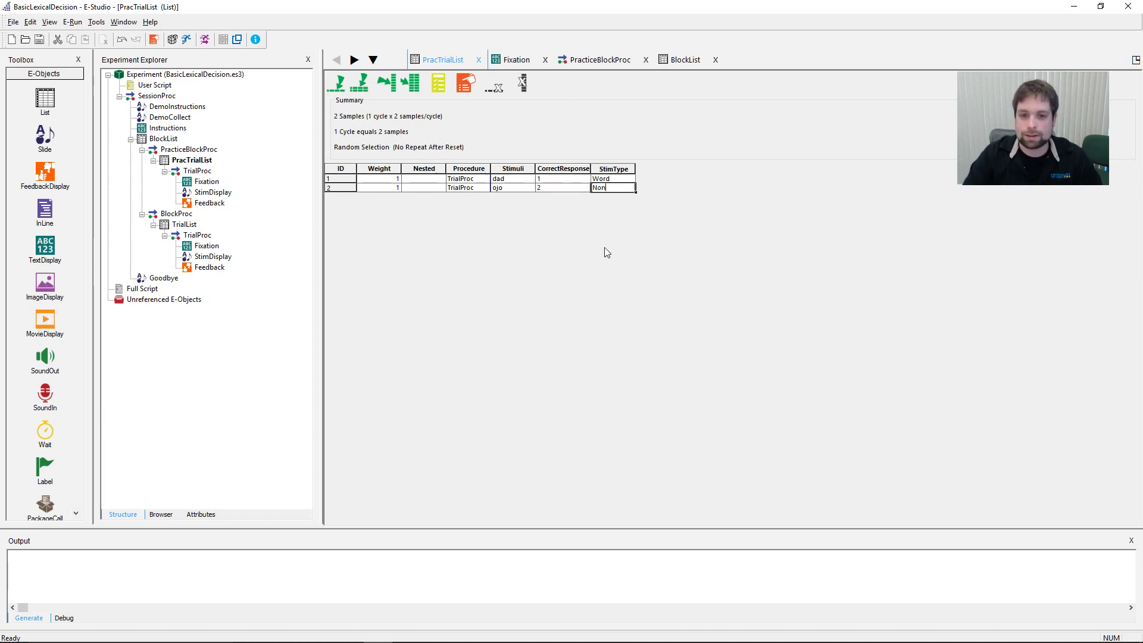
{"action": "type", "text": "Word"}
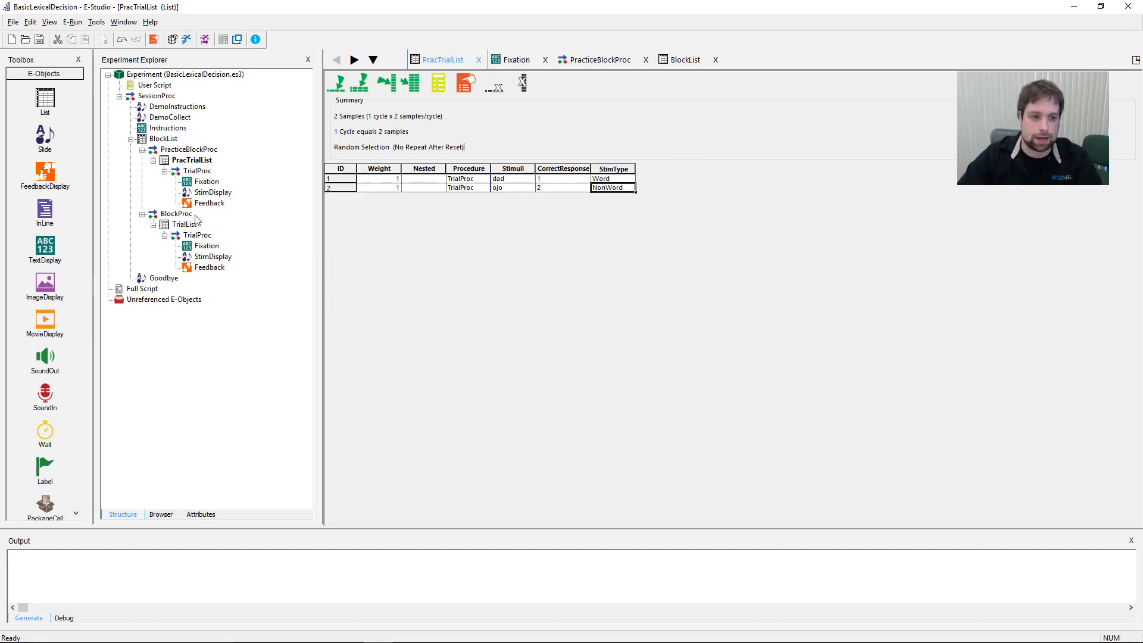
Step: Open the BlockList and check the order of its procedures against the experiment structure
{"action": "mouse_move", "coordinate": [212, 251]}
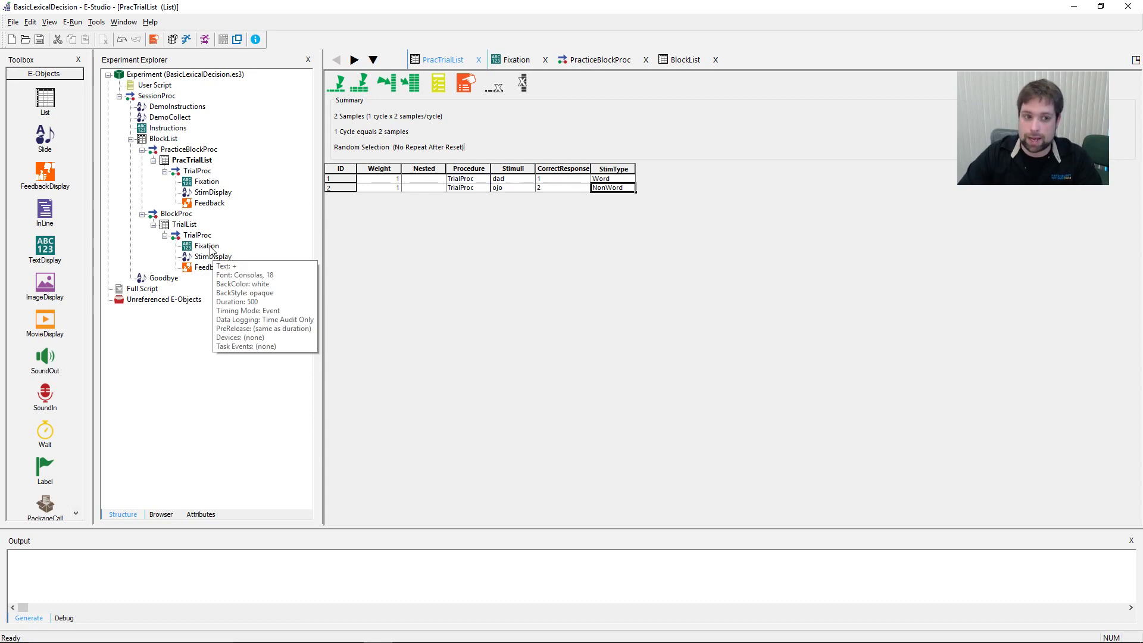
{"action": "double_click", "coordinate": [163, 139]}
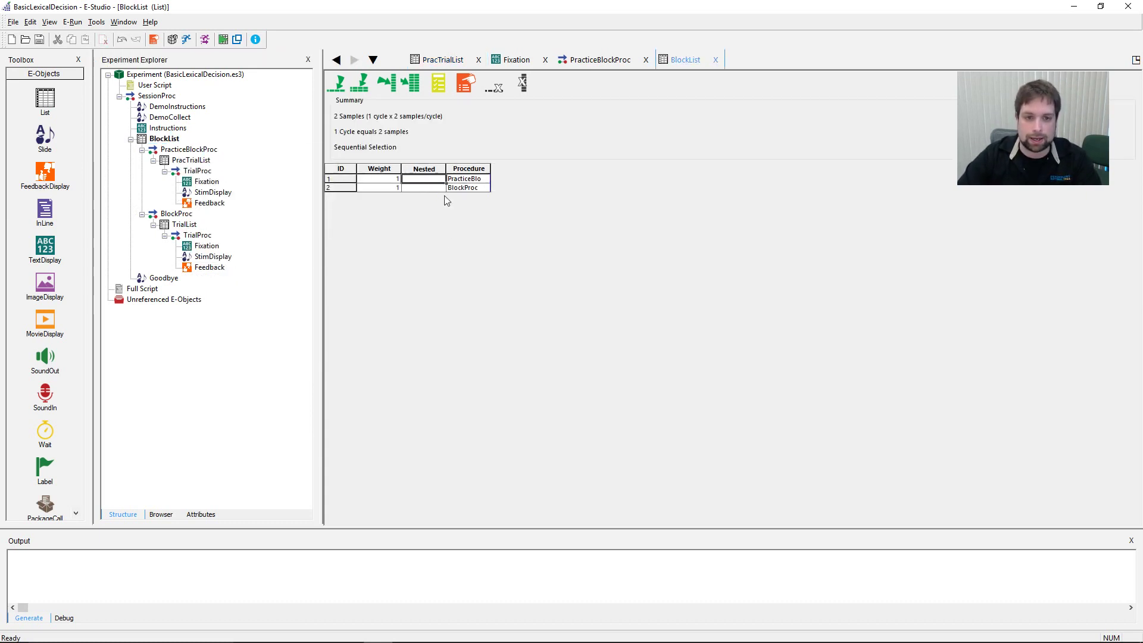
{"action": "left_click", "coordinate": [466, 188]}
{"action": "left_click", "coordinate": [471, 179]}
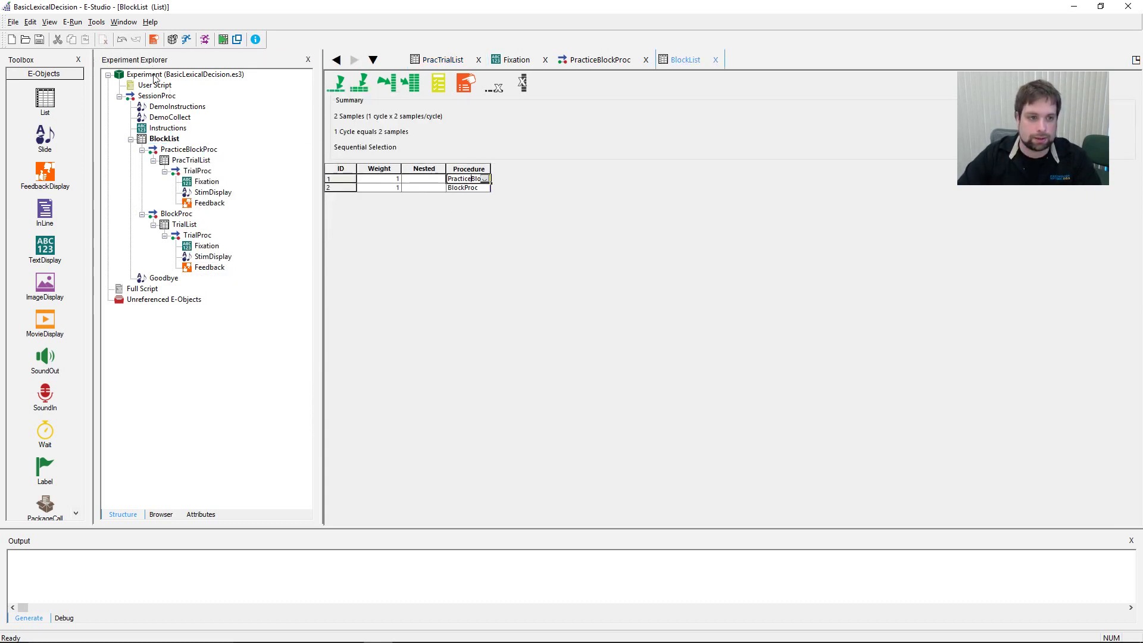
{"action": "mouse_move", "coordinate": [225, 204]}
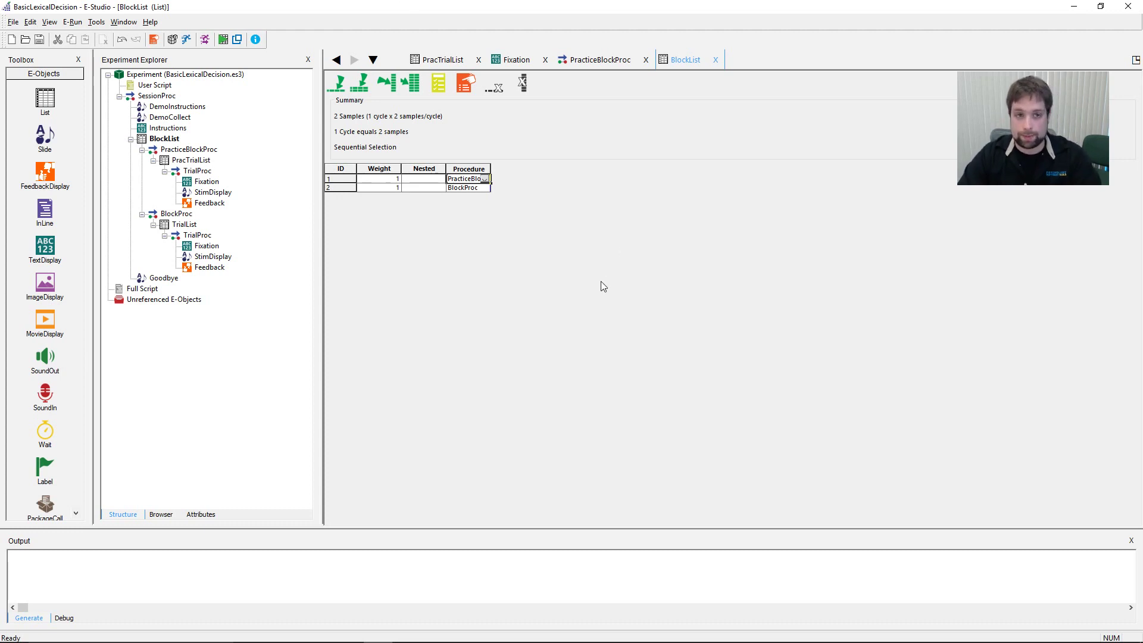
{"action": "left_click", "coordinate": [236, 39]}
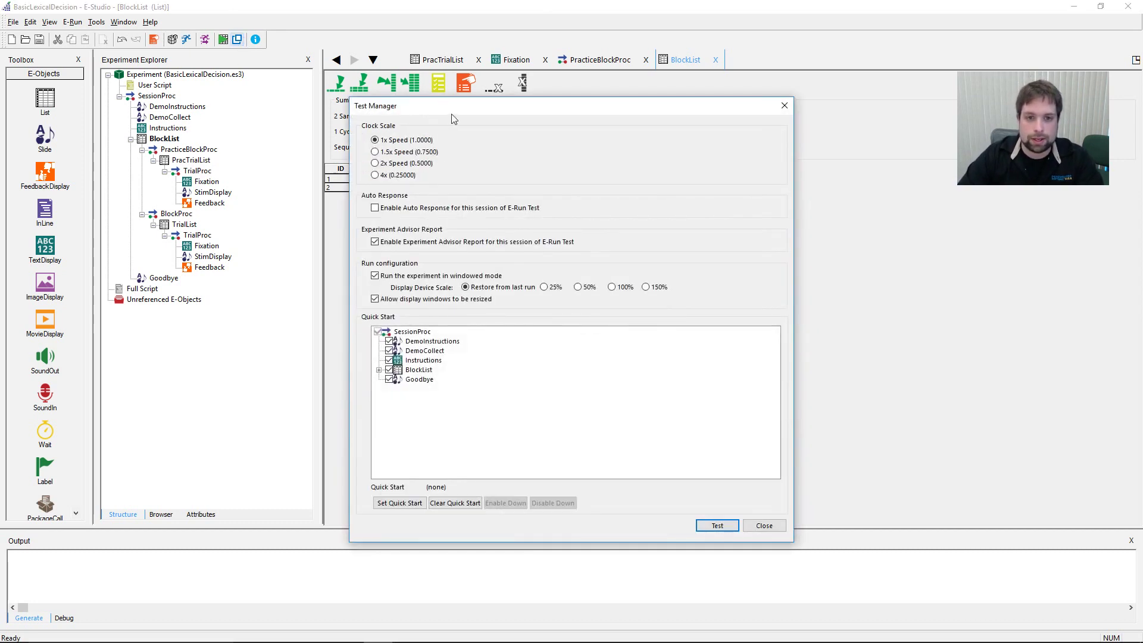
{"action": "left_click", "coordinate": [785, 105]}
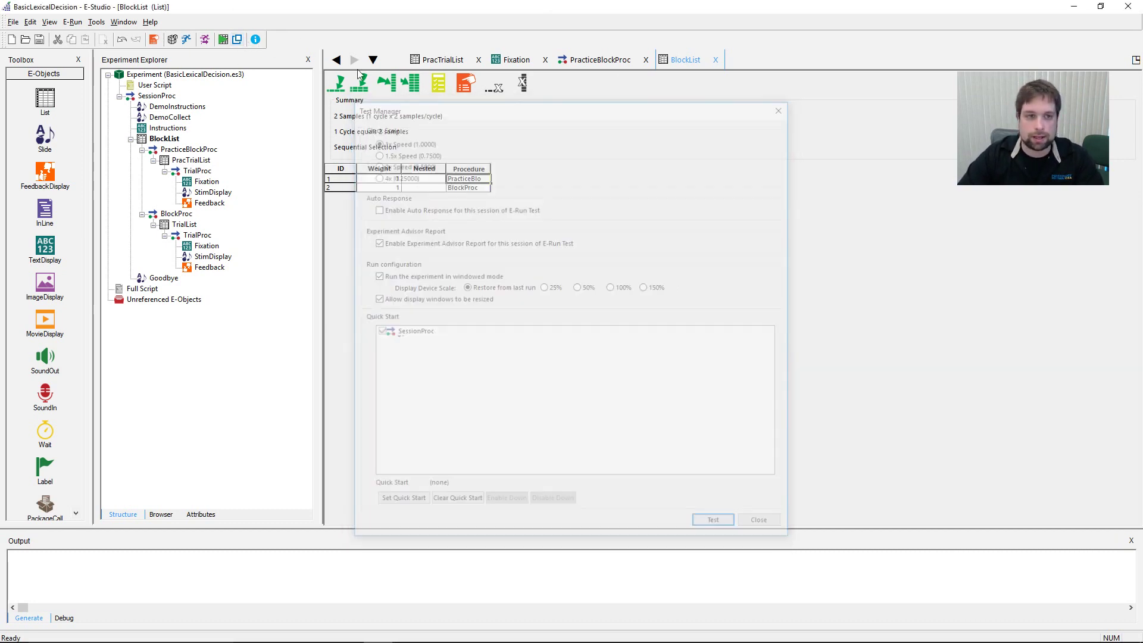
{"action": "left_click", "coordinate": [206, 39]}
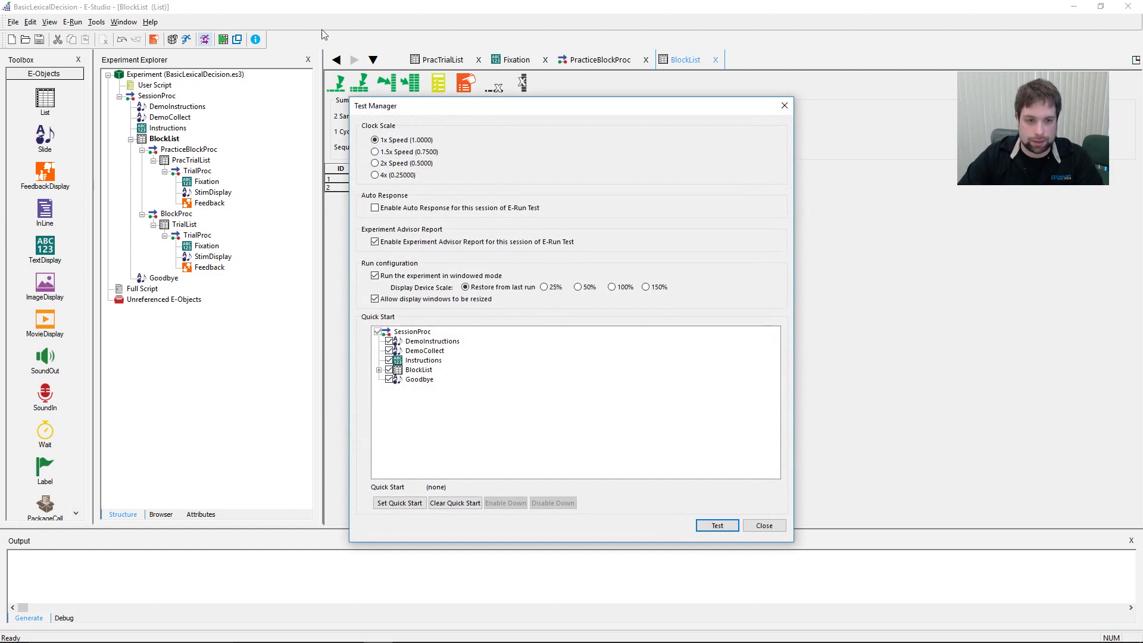
{"action": "left_click", "coordinate": [784, 105]}
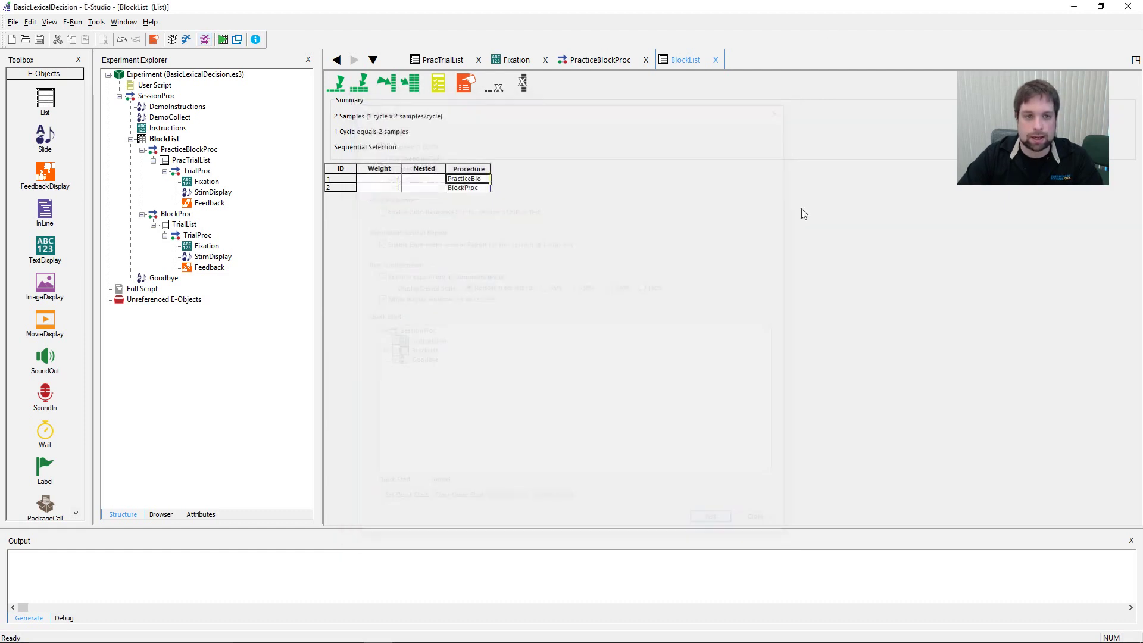
Step: Open the Test Manager and expand the Quick Start tree under BlockList down to BlockProc's individual trial objects
{"action": "left_click", "coordinate": [238, 39]}
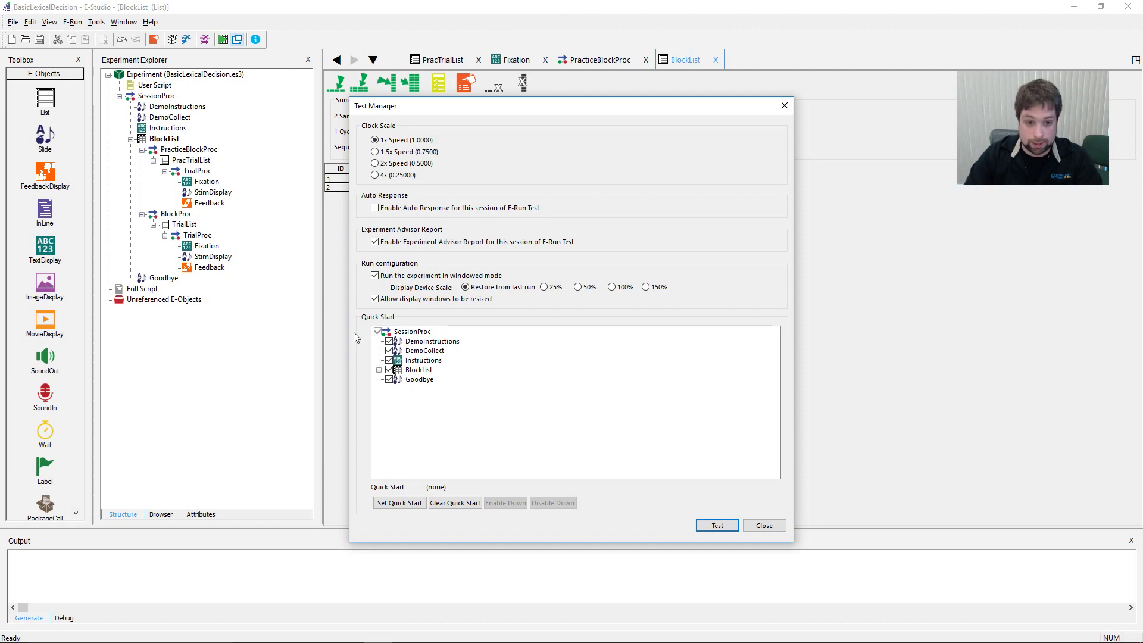
{"action": "left_click", "coordinate": [379, 369]}
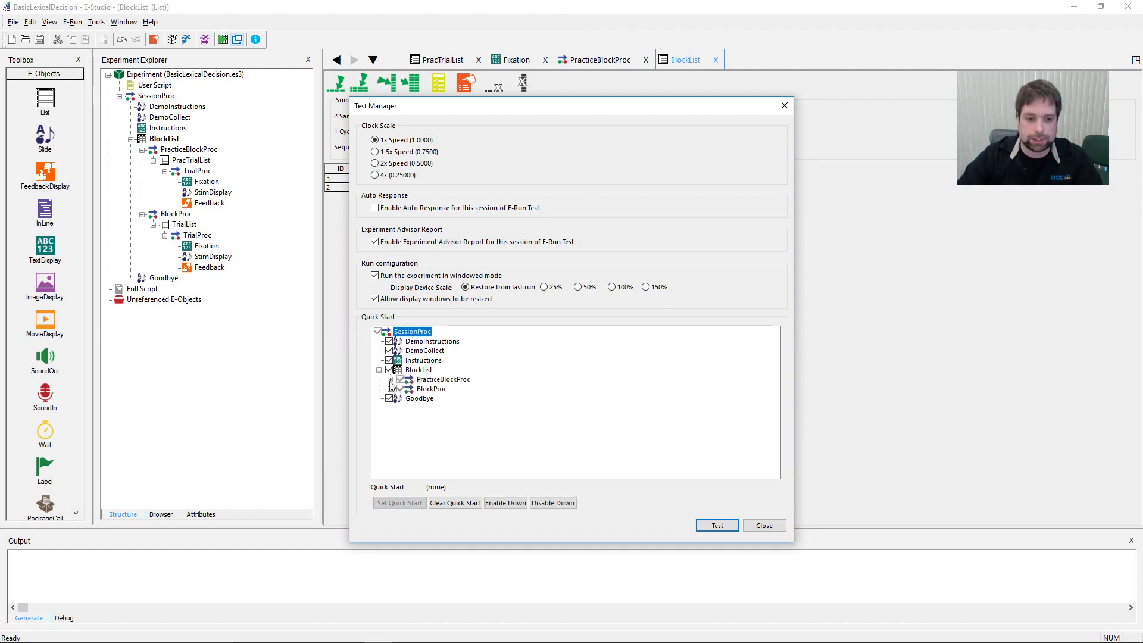
{"action": "left_click", "coordinate": [390, 379]}
{"action": "left_click", "coordinate": [390, 398]}
{"action": "left_click", "coordinate": [401, 407]}
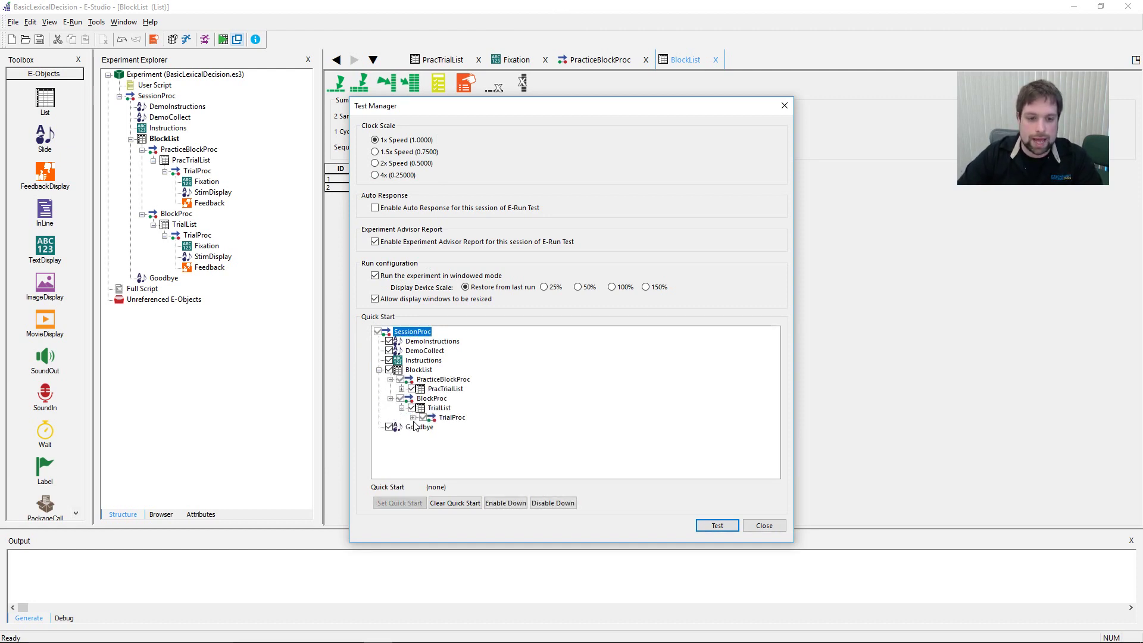
{"action": "left_click", "coordinate": [412, 418]}
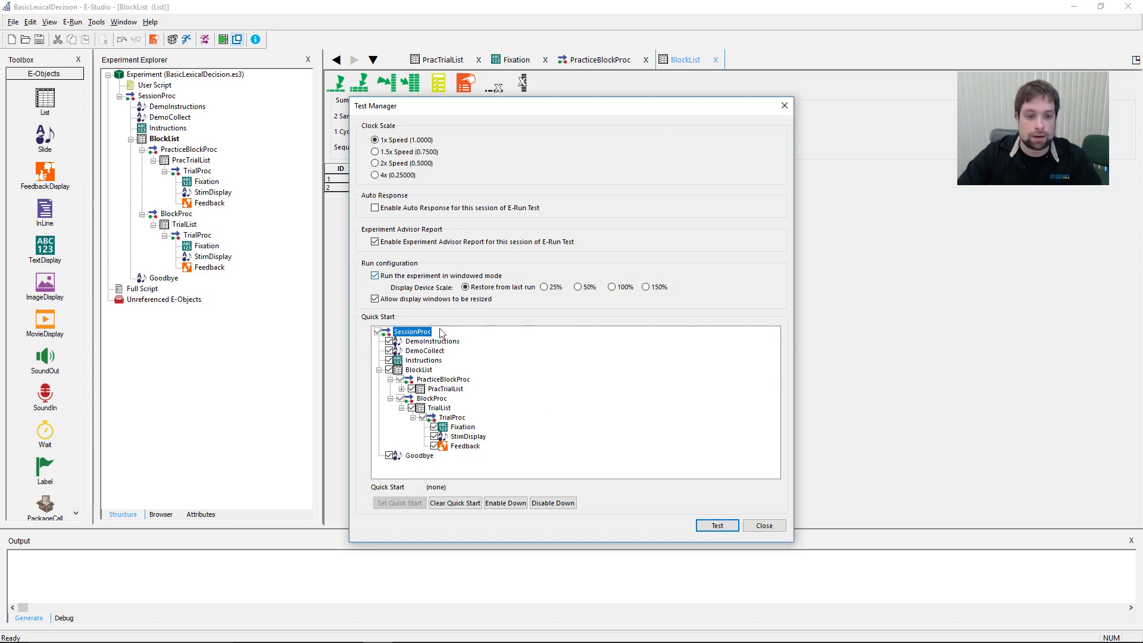
Step: Disable DemoInstructions, DemoCollect, Instructions and BlockProc's Fixation, StimDisplay and Feedback for the test run, and change BlockList's run state
{"action": "left_click", "coordinate": [389, 341]}
{"action": "left_click", "coordinate": [389, 351]}
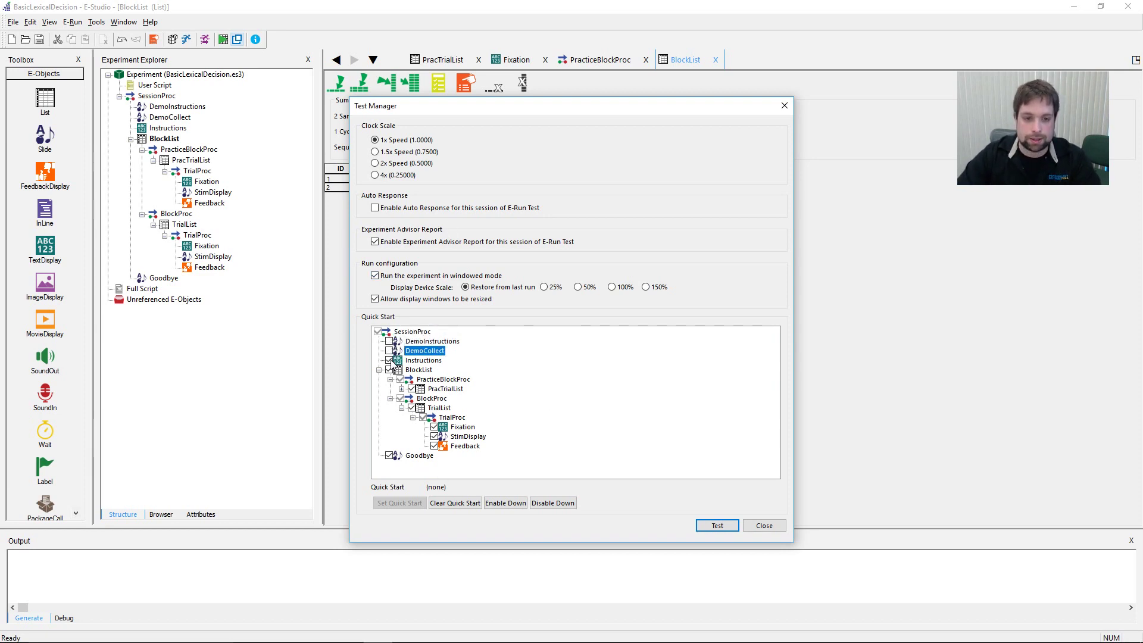
{"action": "left_click", "coordinate": [389, 360]}
{"action": "left_click", "coordinate": [390, 370]}
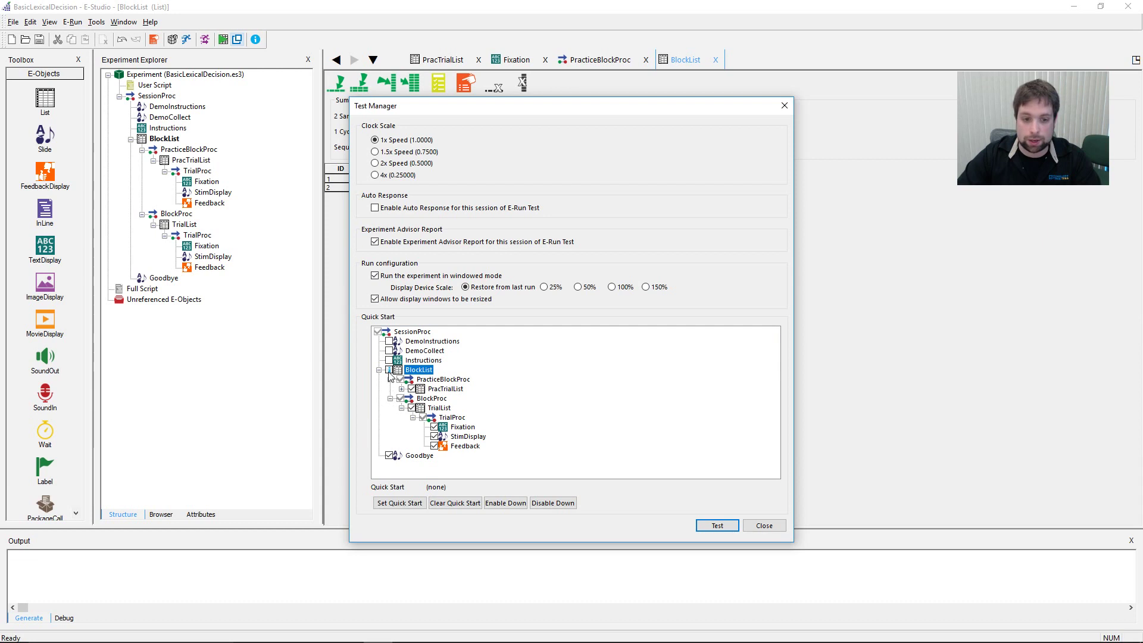
{"action": "left_click", "coordinate": [435, 427]}
{"action": "left_click", "coordinate": [434, 437]}
{"action": "left_click", "coordinate": [434, 446]}
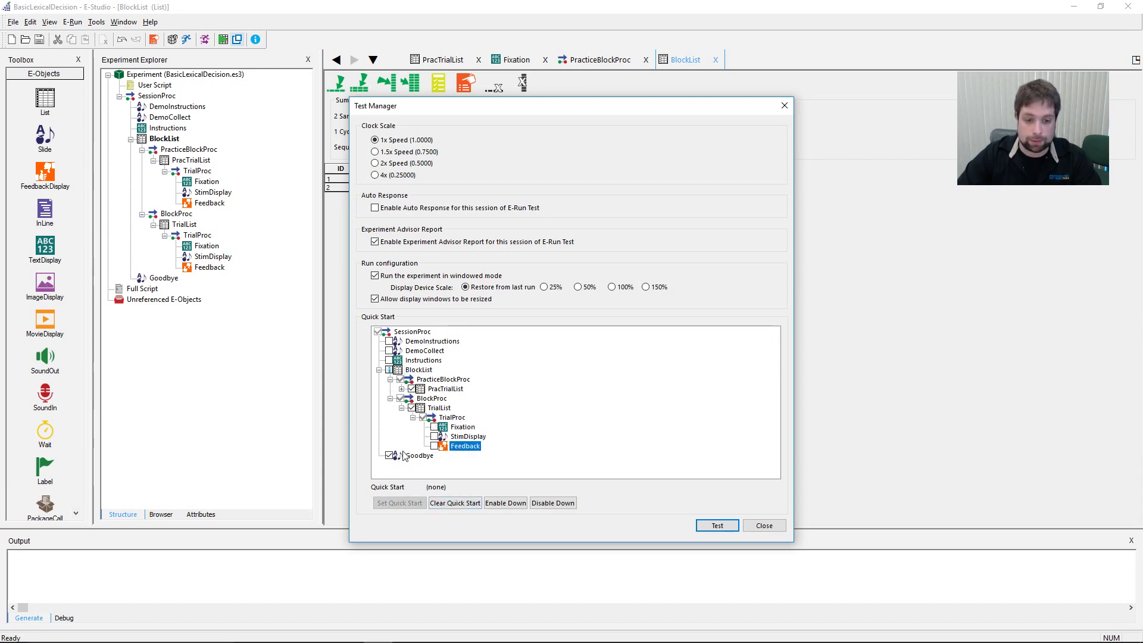
Step: Re-enable DemoInstructions, DemoCollect, Instructions and BlockProc's Fixation, StimDisplay and Feedback for the test run, and restore BlockList's full check
{"action": "left_click", "coordinate": [389, 341]}
{"action": "left_click", "coordinate": [389, 351]}
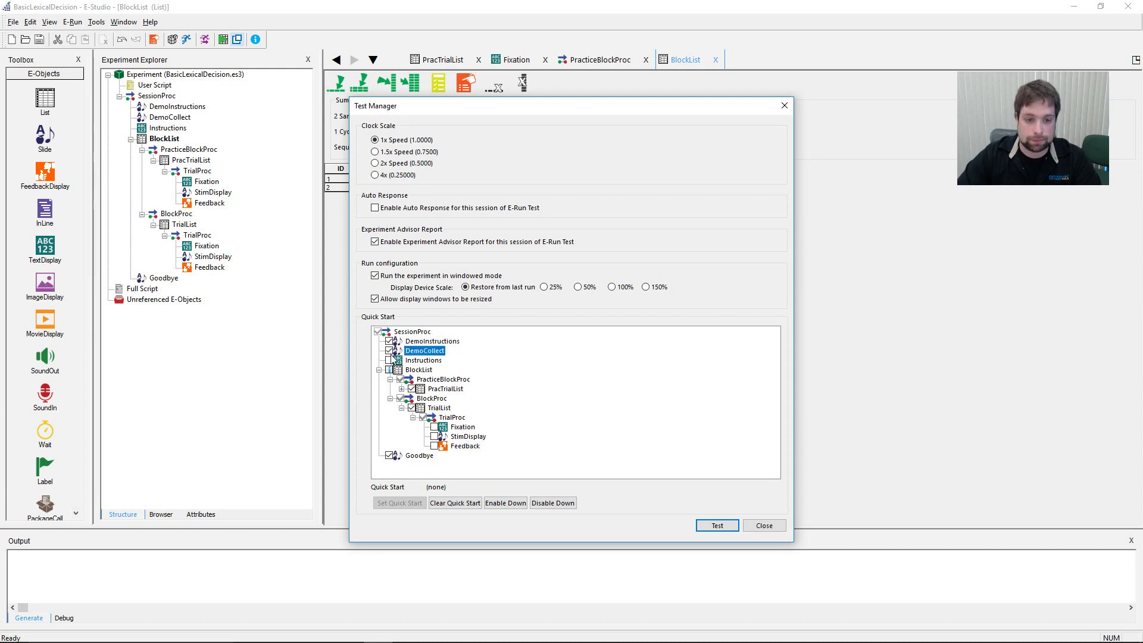
{"action": "left_click", "coordinate": [389, 360]}
{"action": "left_click", "coordinate": [434, 427]}
{"action": "left_click", "coordinate": [434, 436]}
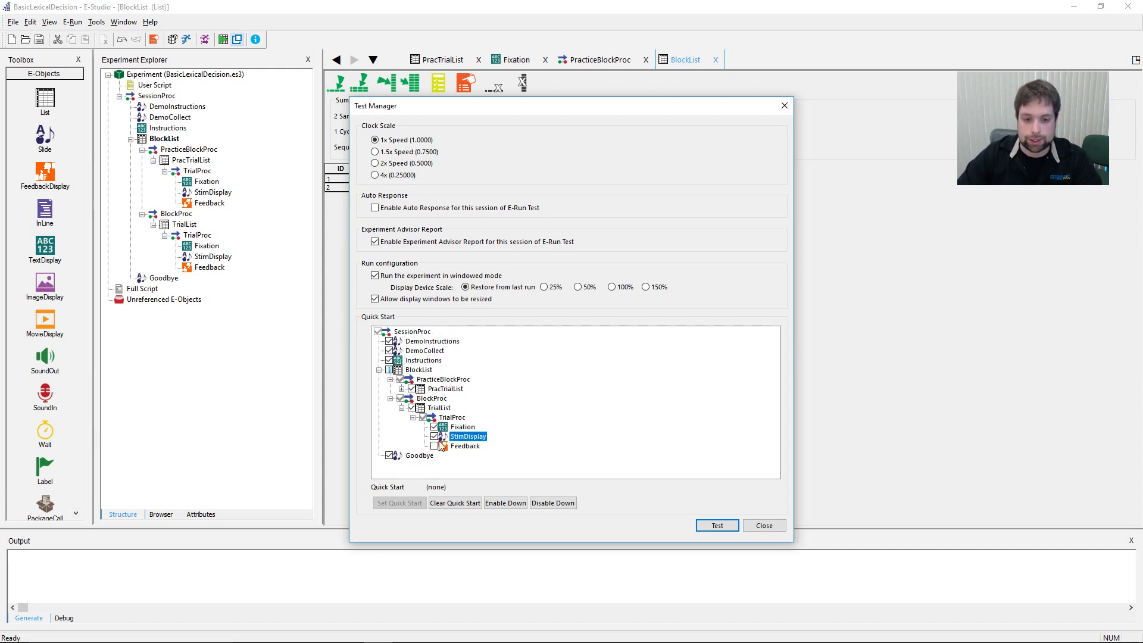
{"action": "left_click", "coordinate": [435, 446]}
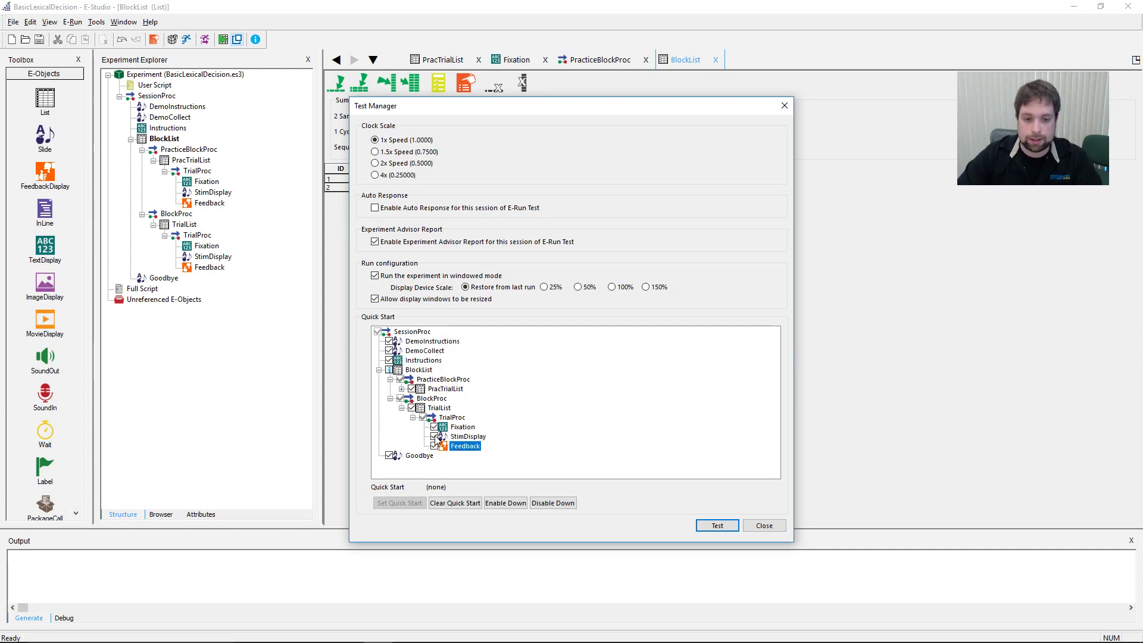
{"action": "left_click", "coordinate": [388, 370]}
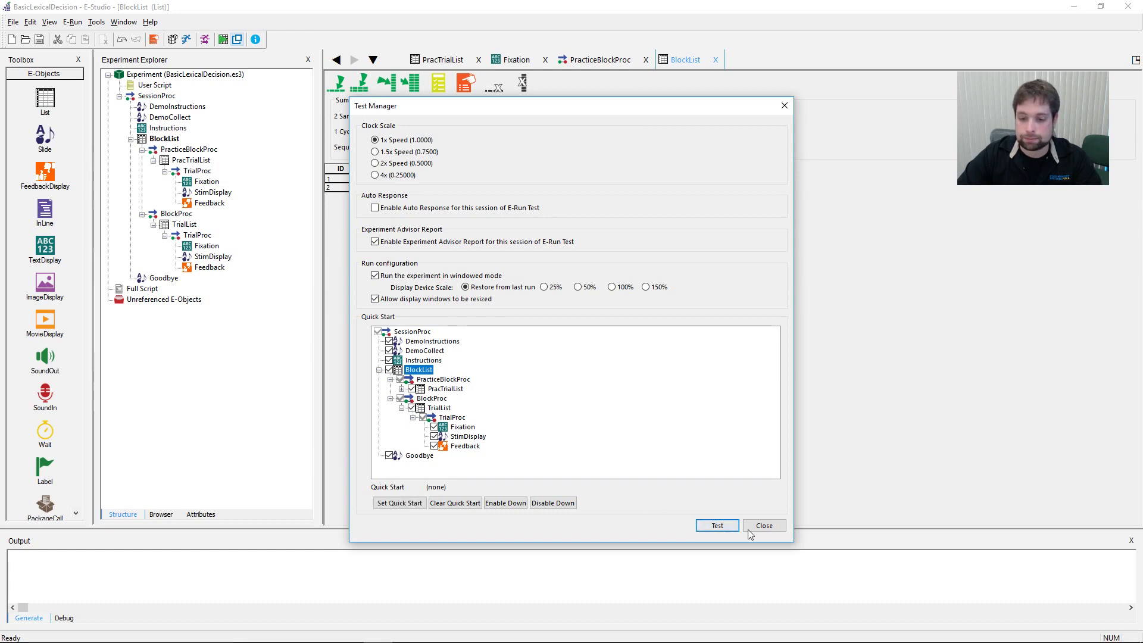
Step: Set the Quick Start point to BlockList and review it in the Test Manager with the BlockList branch collapsed
{"action": "left_click", "coordinate": [750, 531]}
{"action": "left_click", "coordinate": [223, 39]}
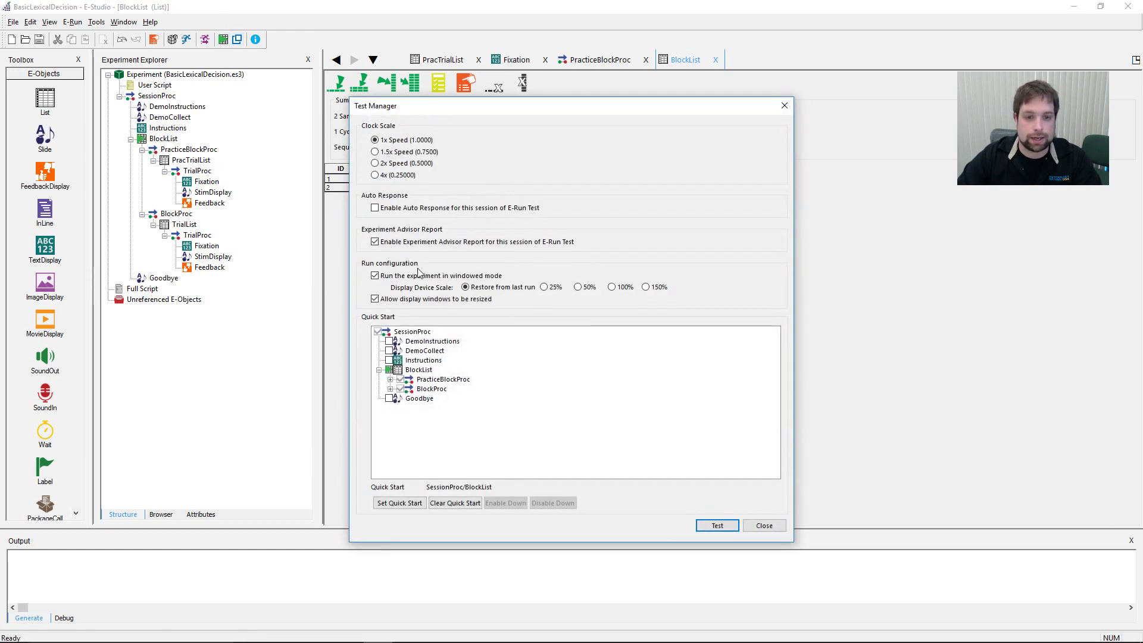
{"action": "left_click", "coordinate": [417, 370]}
{"action": "left_click", "coordinate": [379, 370]}
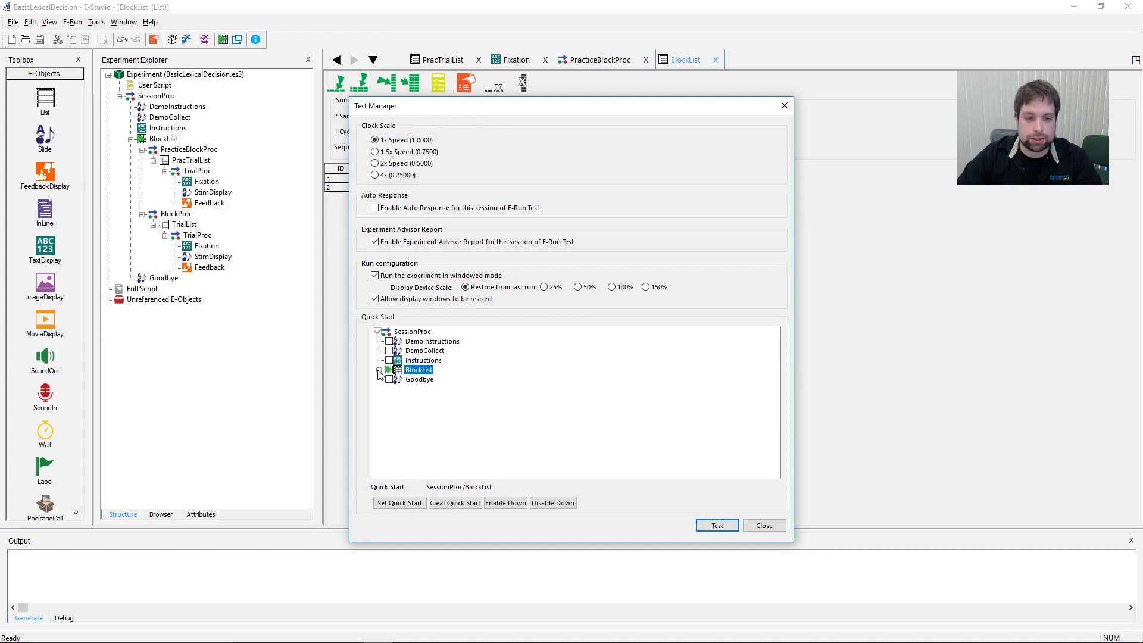
Step: Expand BlockList in the Quick Start tree, re-enable DemoInstructions, DemoCollect and Instructions, and close the Test Manager
{"action": "left_click", "coordinate": [378, 370]}
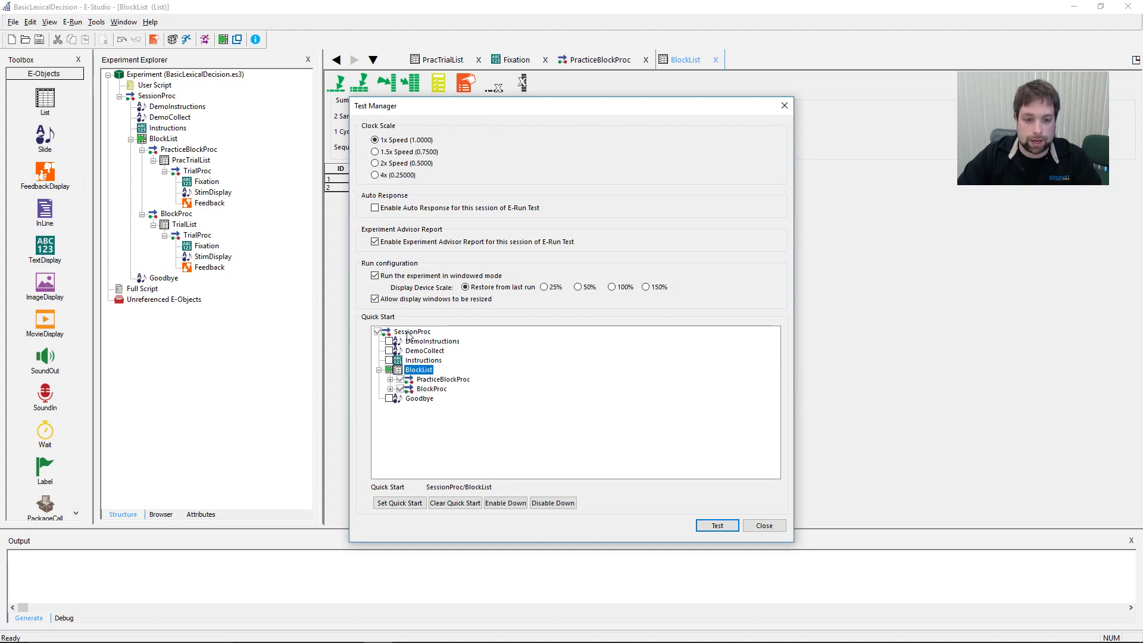
{"action": "left_click", "coordinate": [396, 342]}
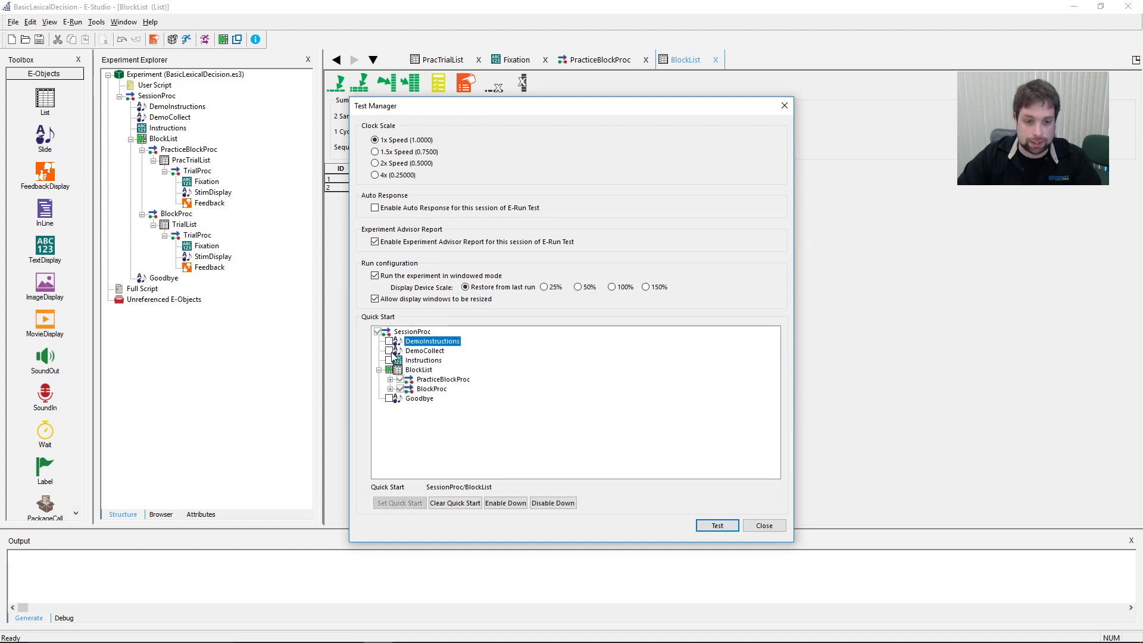
{"action": "left_click", "coordinate": [390, 360]}
{"action": "left_click", "coordinate": [390, 350]}
{"action": "left_click", "coordinate": [389, 341]}
{"action": "left_click", "coordinate": [419, 369]}
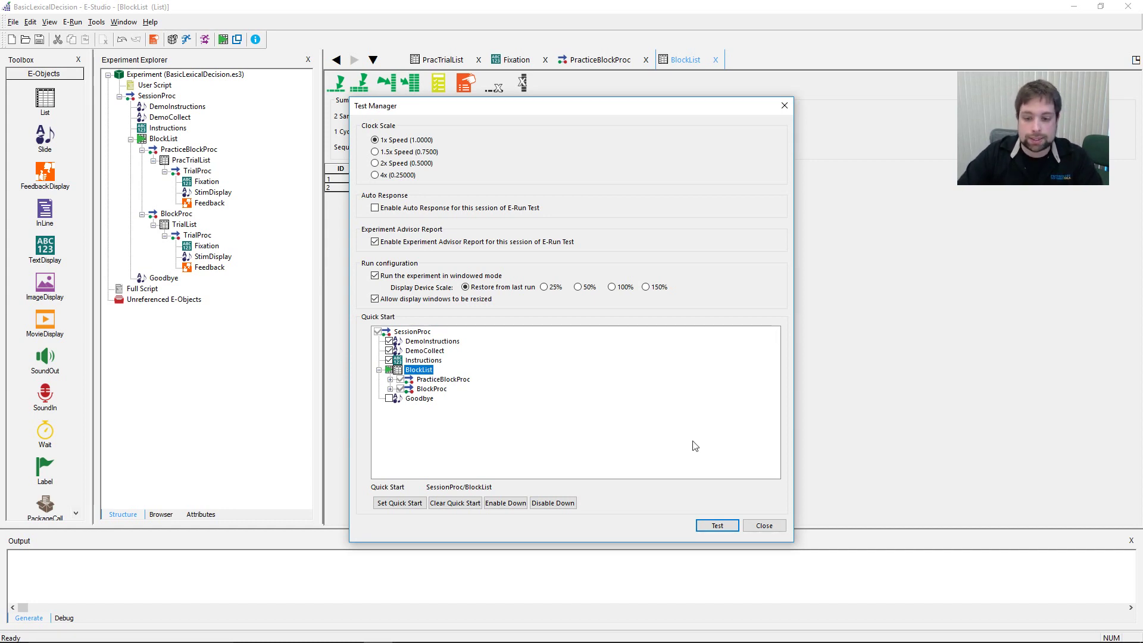
{"action": "left_click", "coordinate": [762, 527]}
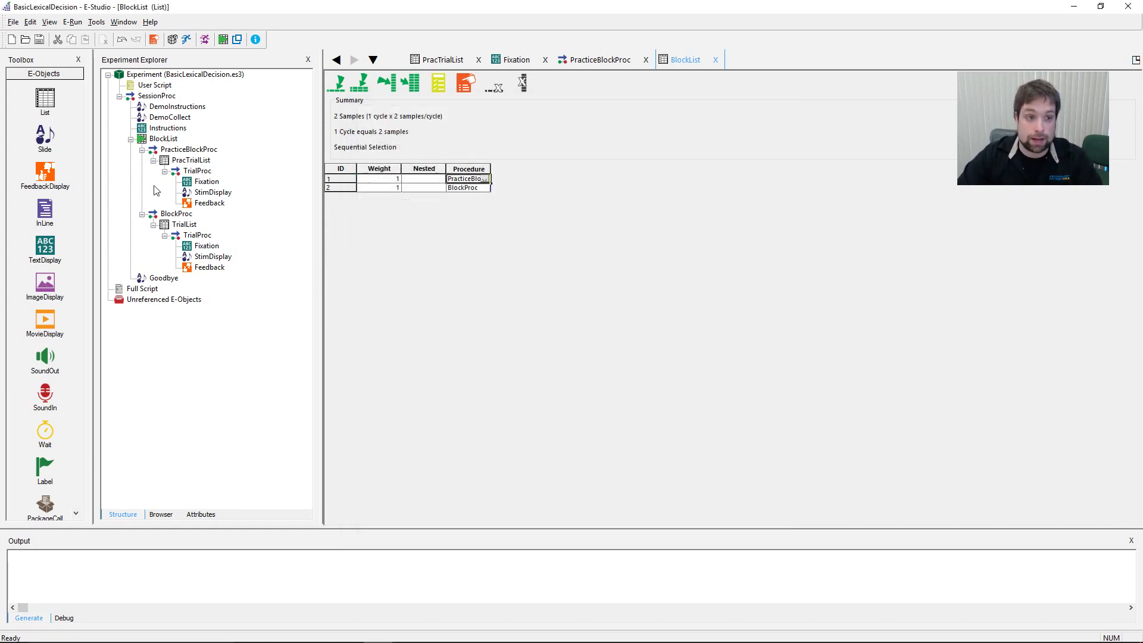
Step: Review BlockList and the Data File settings with the log level names in the experiment's properties
{"action": "double_click", "coordinate": [160, 139]}
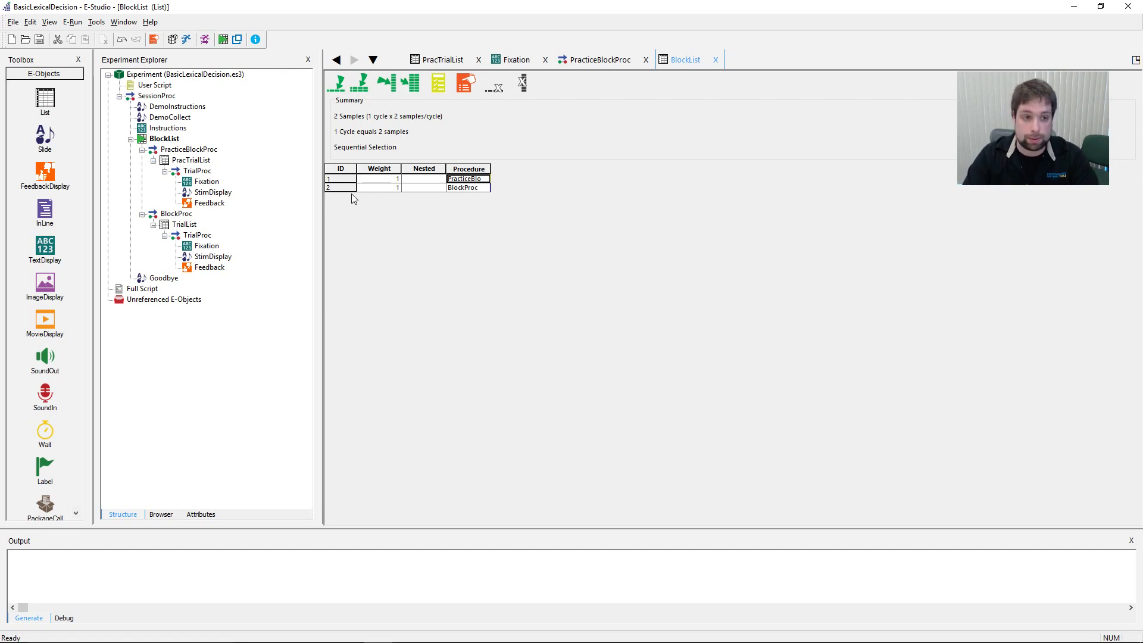
{"action": "left_click", "coordinate": [152, 141]}
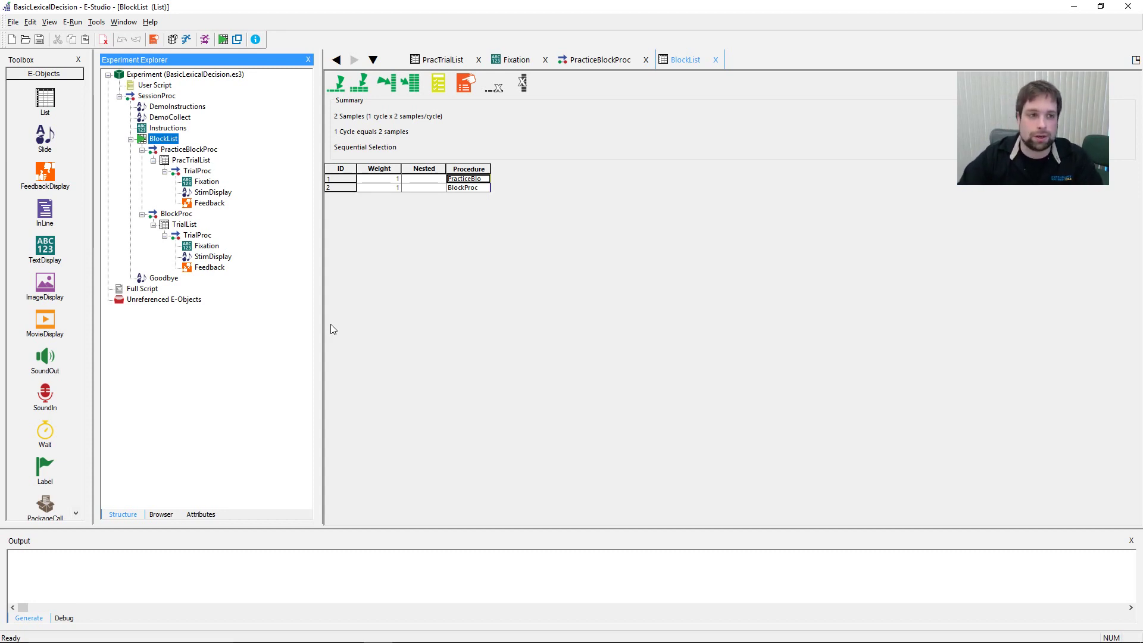
{"action": "double_click", "coordinate": [193, 75]}
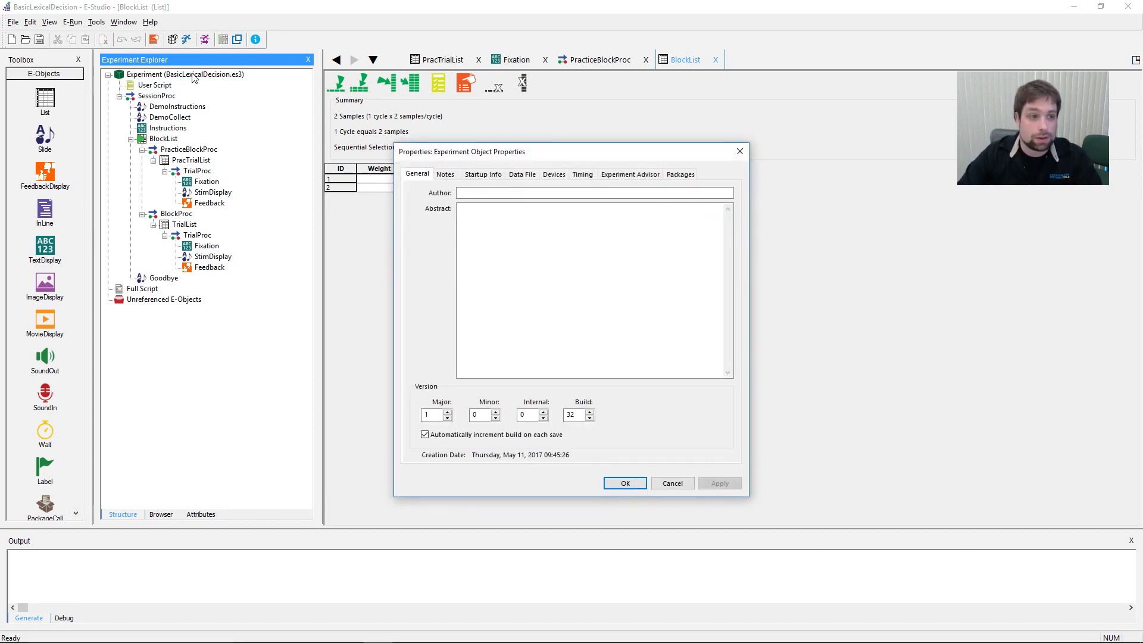
{"action": "left_click", "coordinate": [522, 175]}
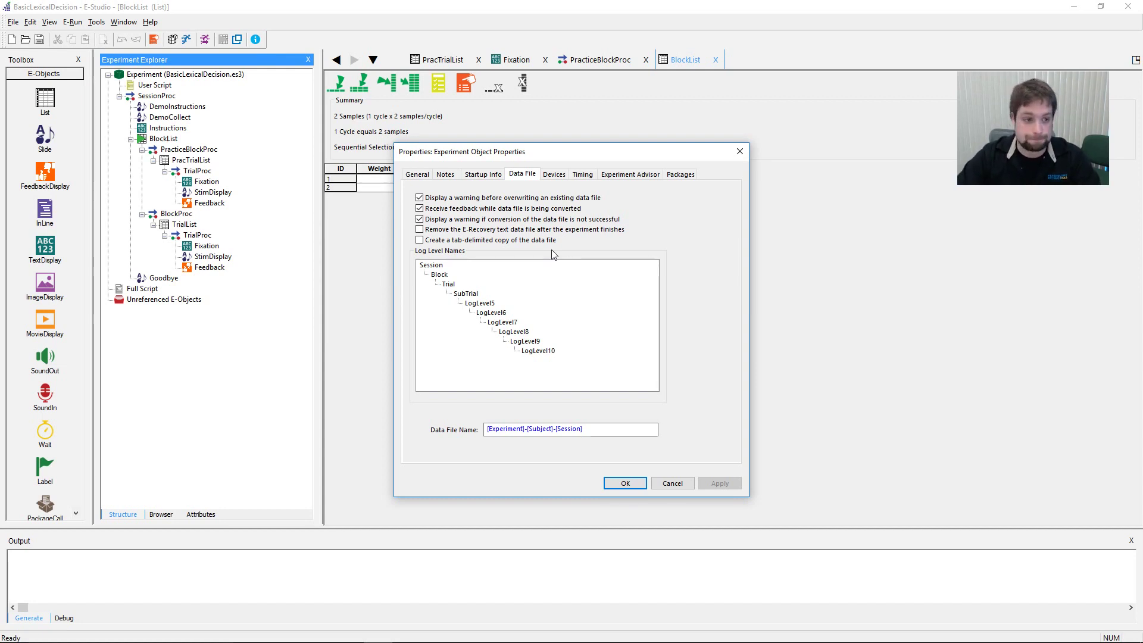
{"action": "left_click", "coordinate": [616, 483]}
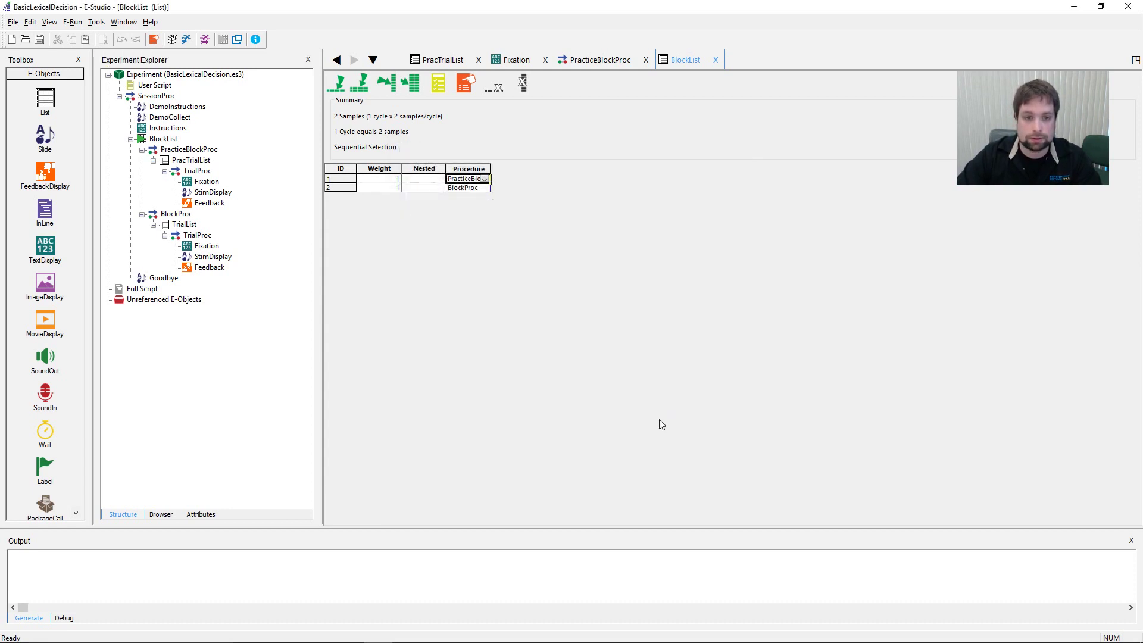
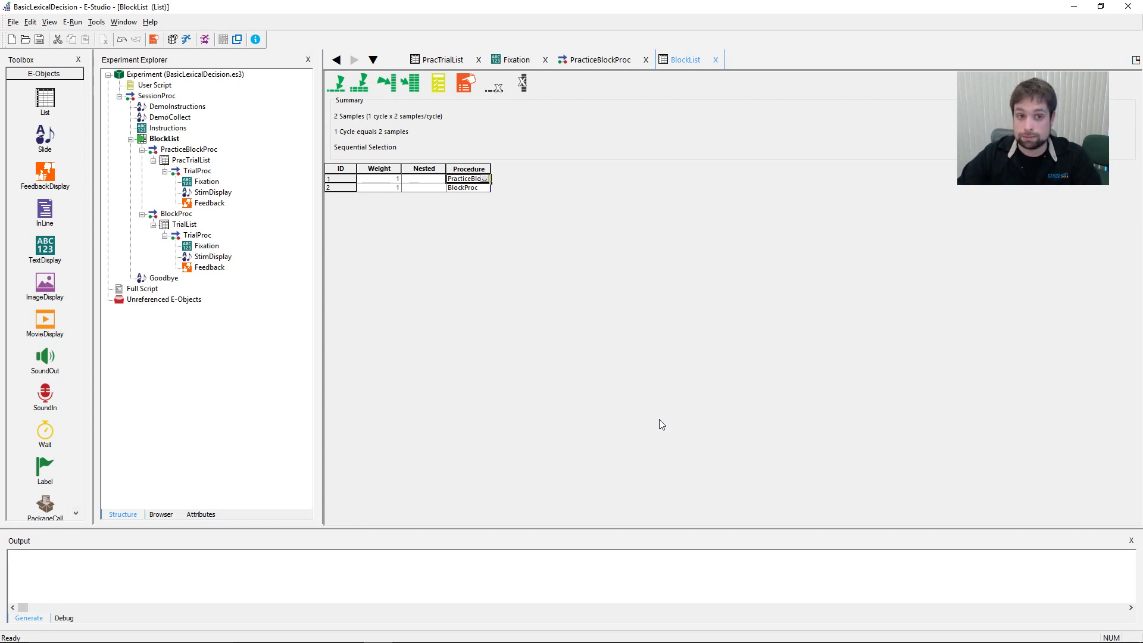
Step: Reopen the Test Manager, re-enable Goodbye and clear the Quick Start assignment from BlockList
{"action": "left_click", "coordinate": [258, 260]}
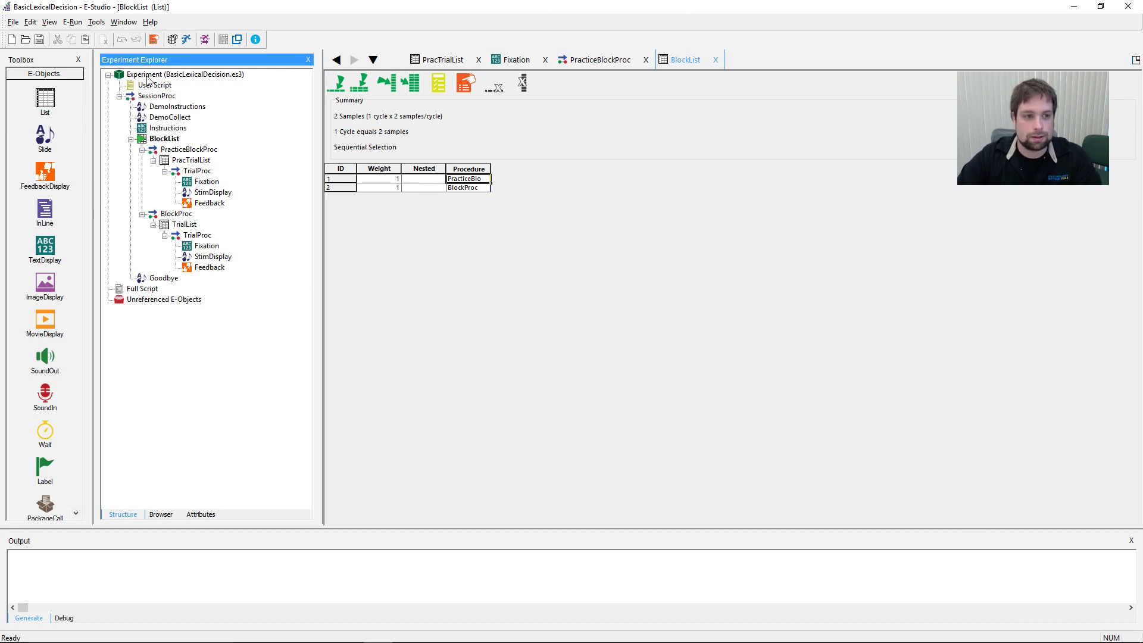
{"action": "mouse_move", "coordinate": [144, 126]}
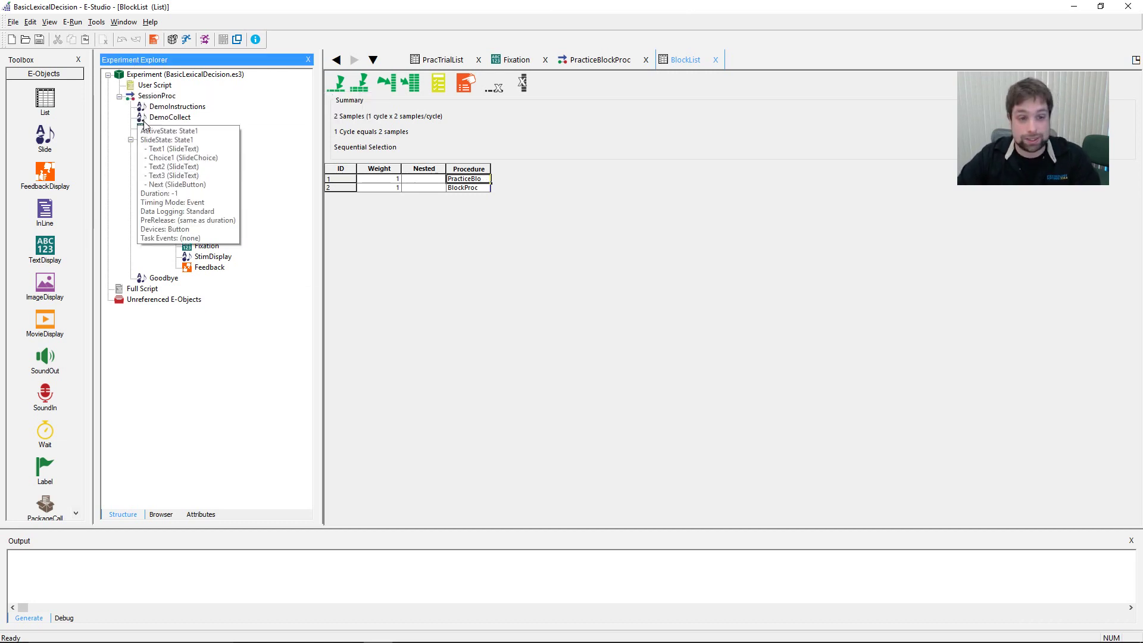
{"action": "left_click", "coordinate": [237, 39]}
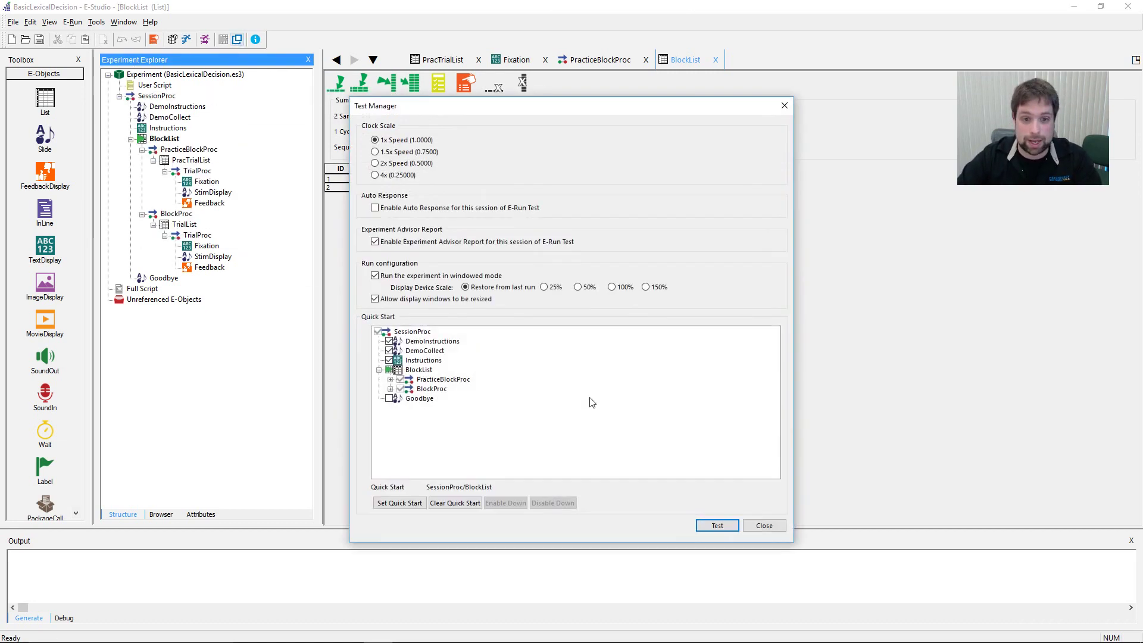
{"action": "left_click", "coordinate": [390, 398]}
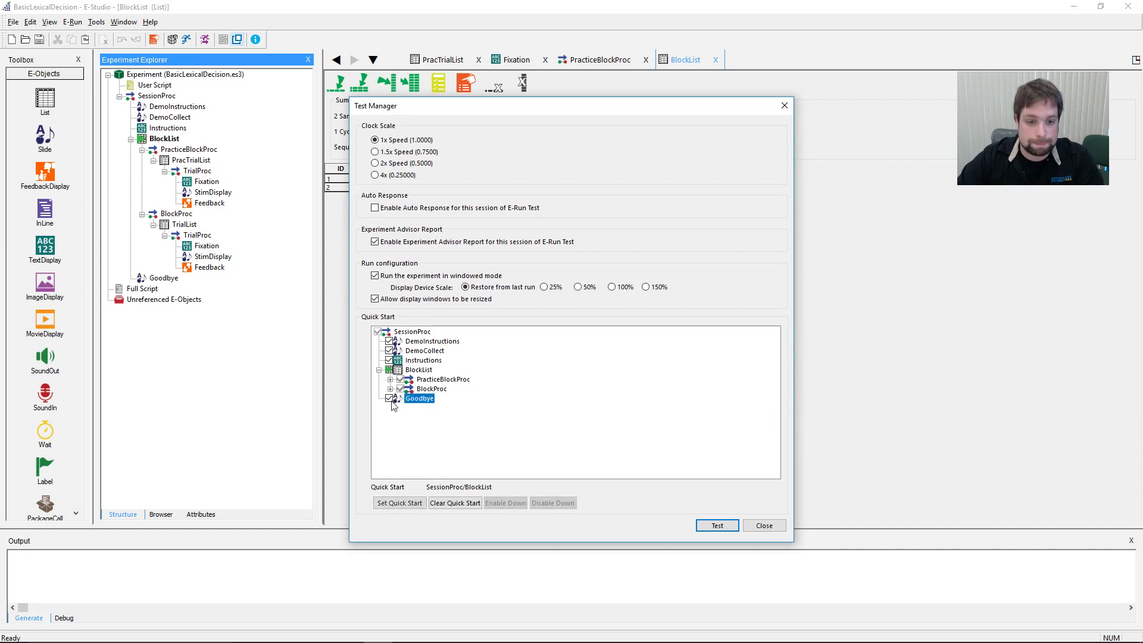
{"action": "left_click", "coordinate": [390, 370]}
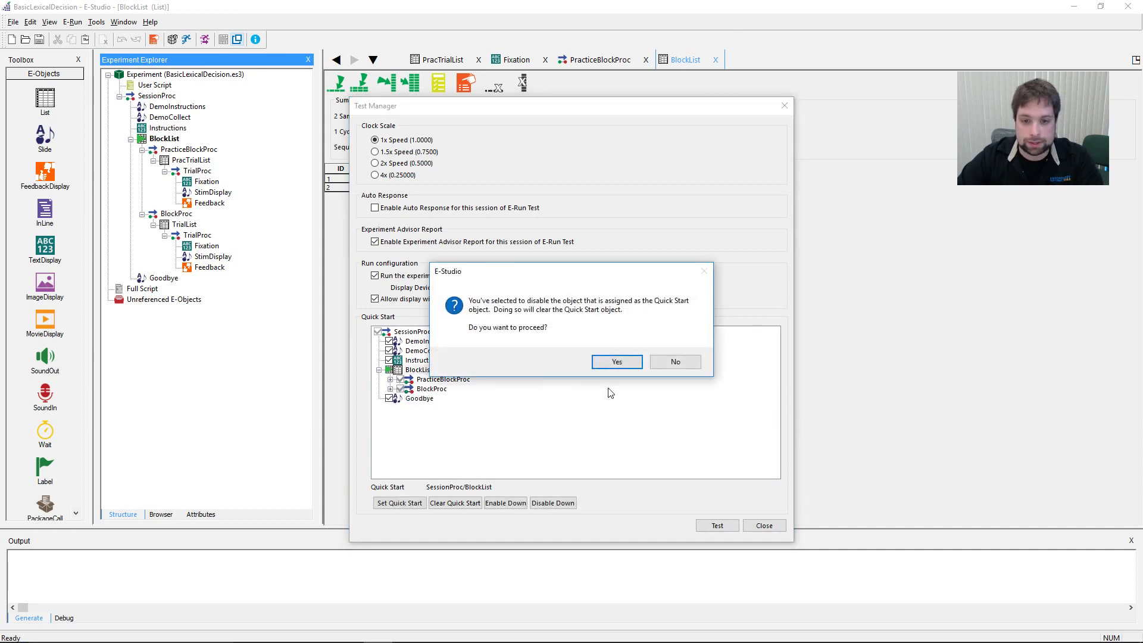
{"action": "left_click", "coordinate": [671, 362]}
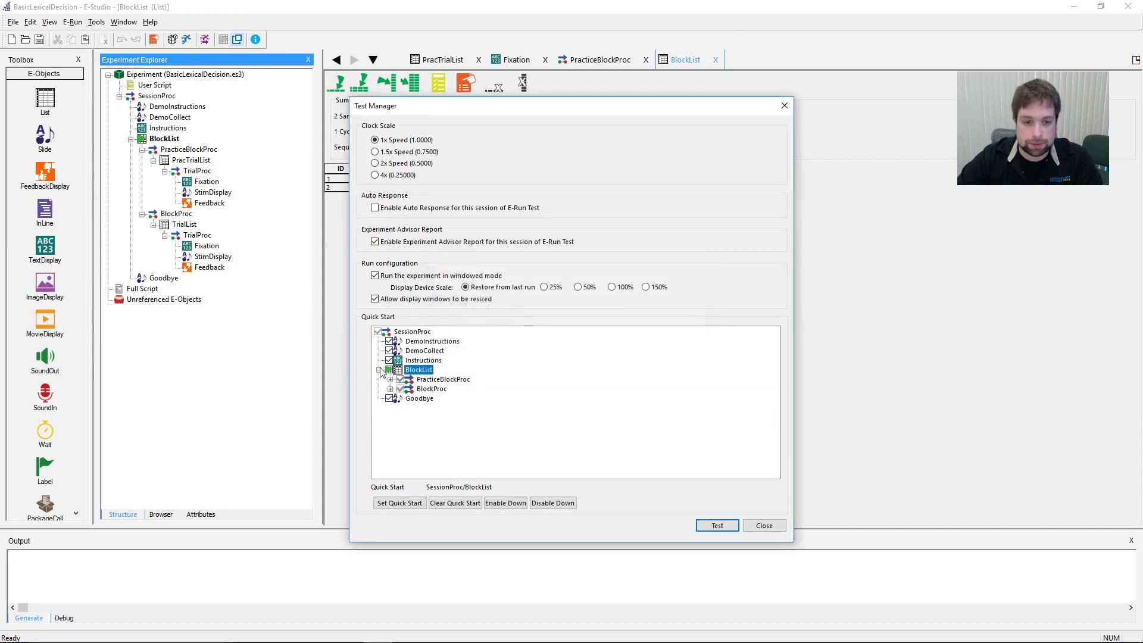
{"action": "left_click", "coordinate": [390, 369]}
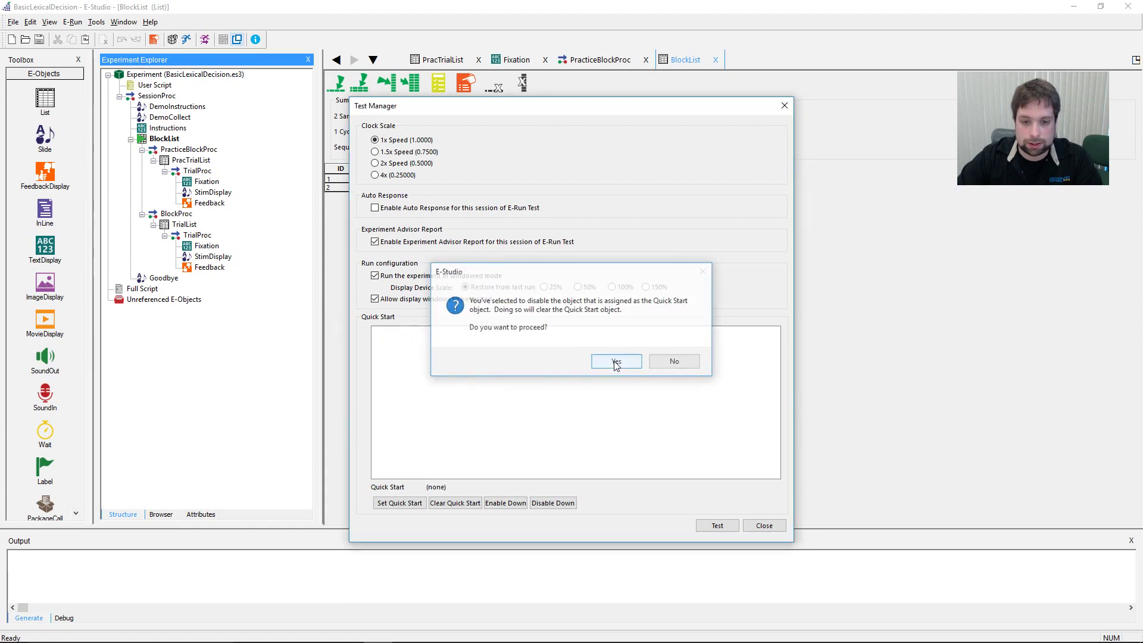
{"action": "left_click", "coordinate": [617, 362]}
Step: Expand PracticeBlockProc and BlockProc down to their trial objects to check that everything is enabled
{"action": "left_click", "coordinate": [390, 380]}
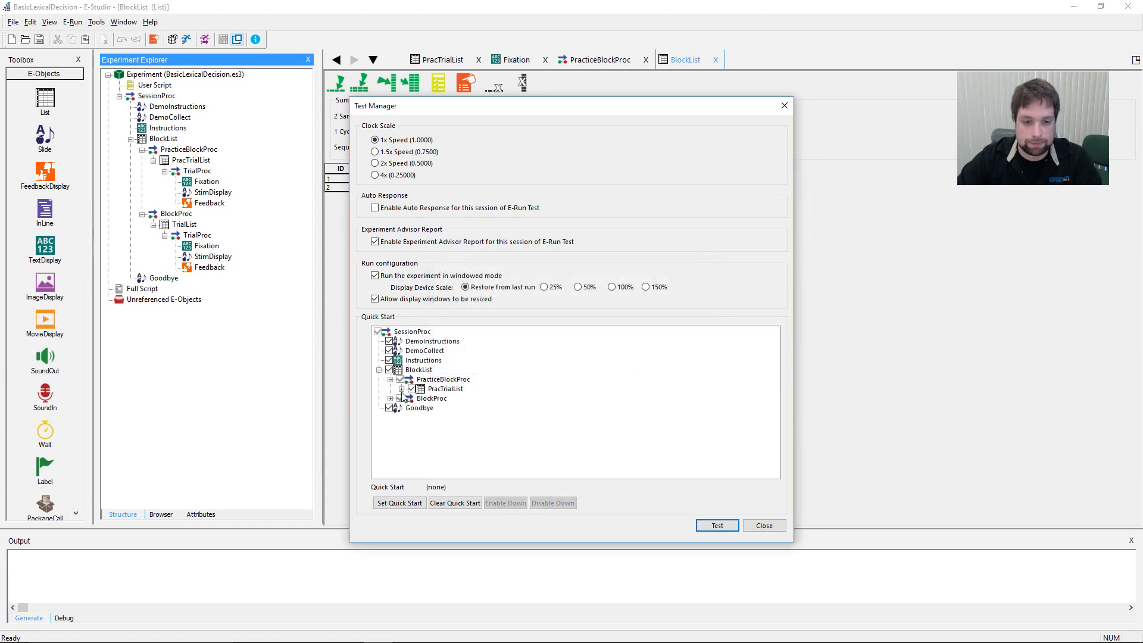
{"action": "left_click", "coordinate": [401, 389]}
{"action": "left_click", "coordinate": [390, 408]}
{"action": "left_click", "coordinate": [401, 417]}
{"action": "left_click", "coordinate": [412, 427]}
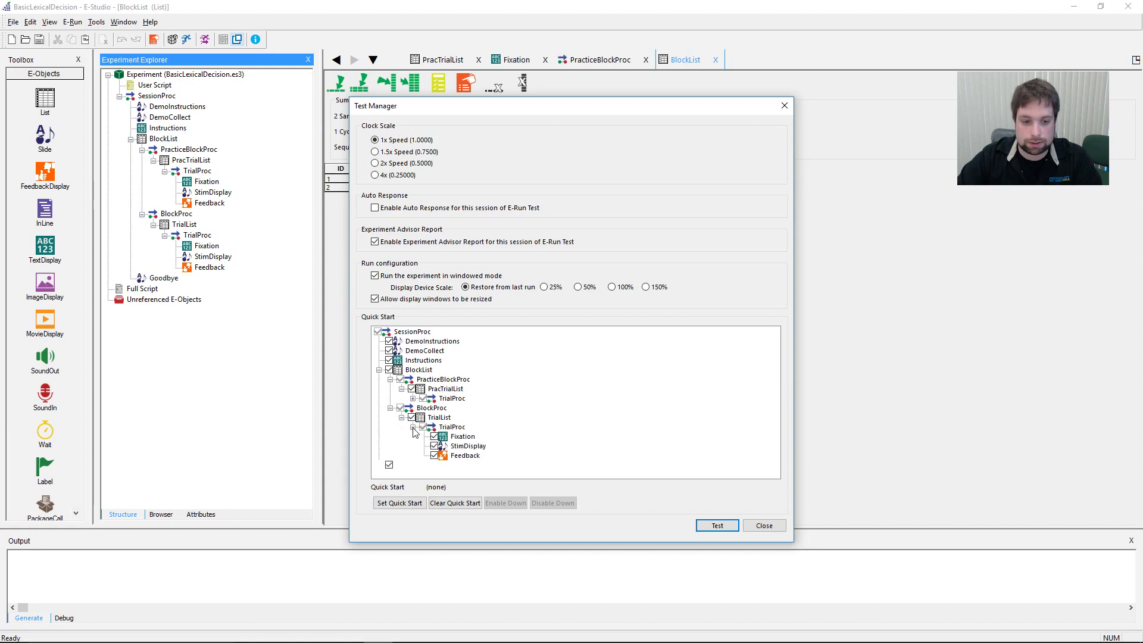
{"action": "left_click", "coordinate": [413, 399]}
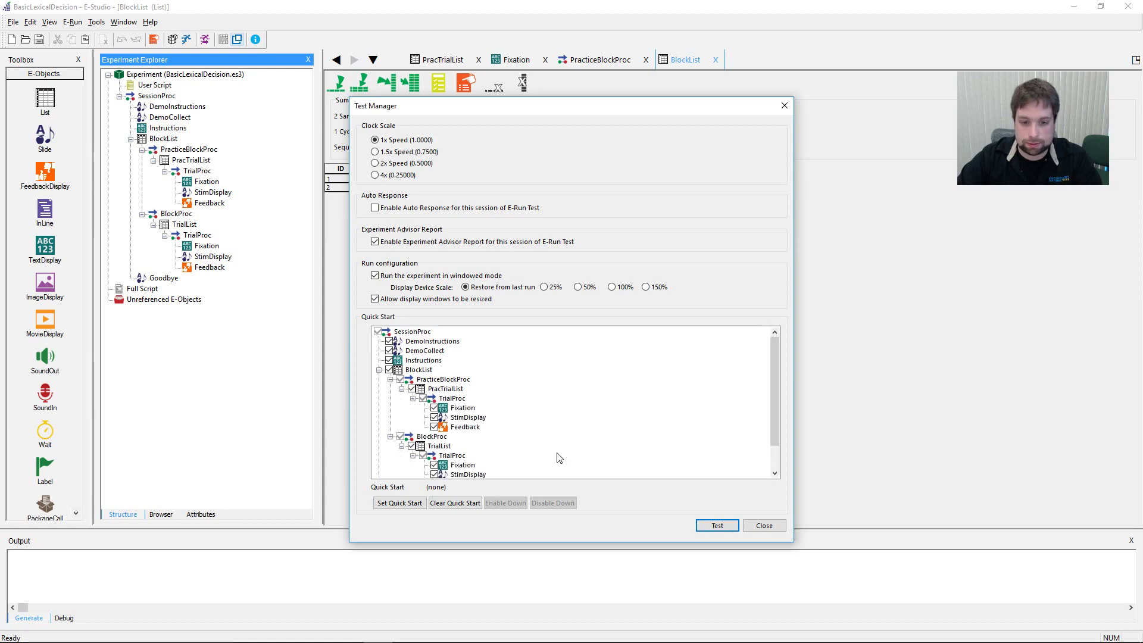
{"action": "left_click", "coordinate": [717, 526]}
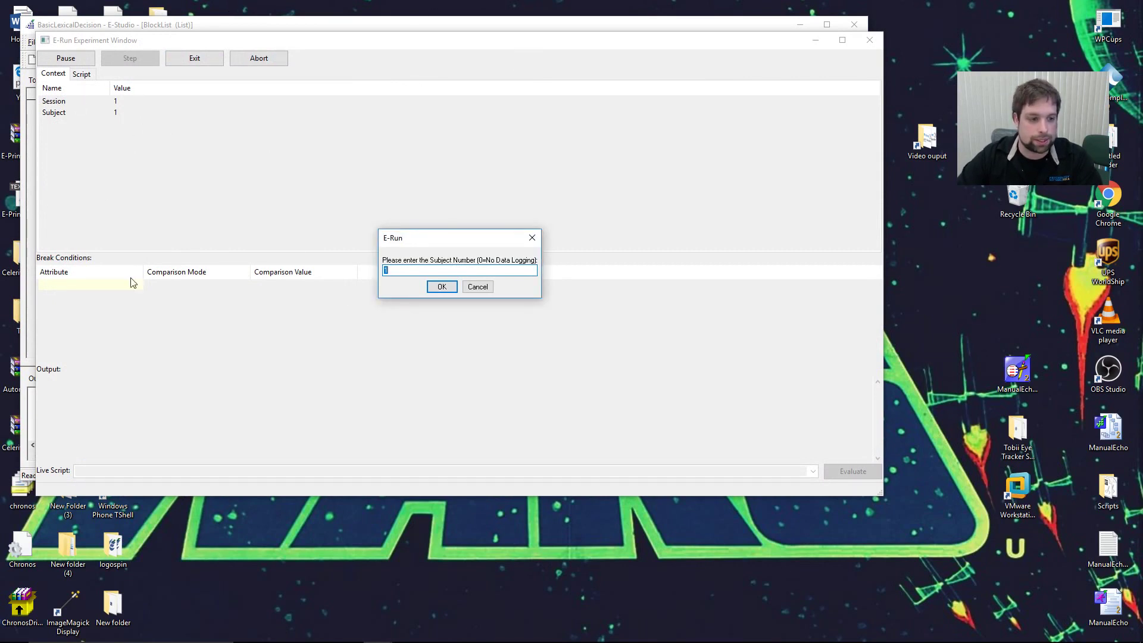
{"action": "key", "text": "BackSpace"}
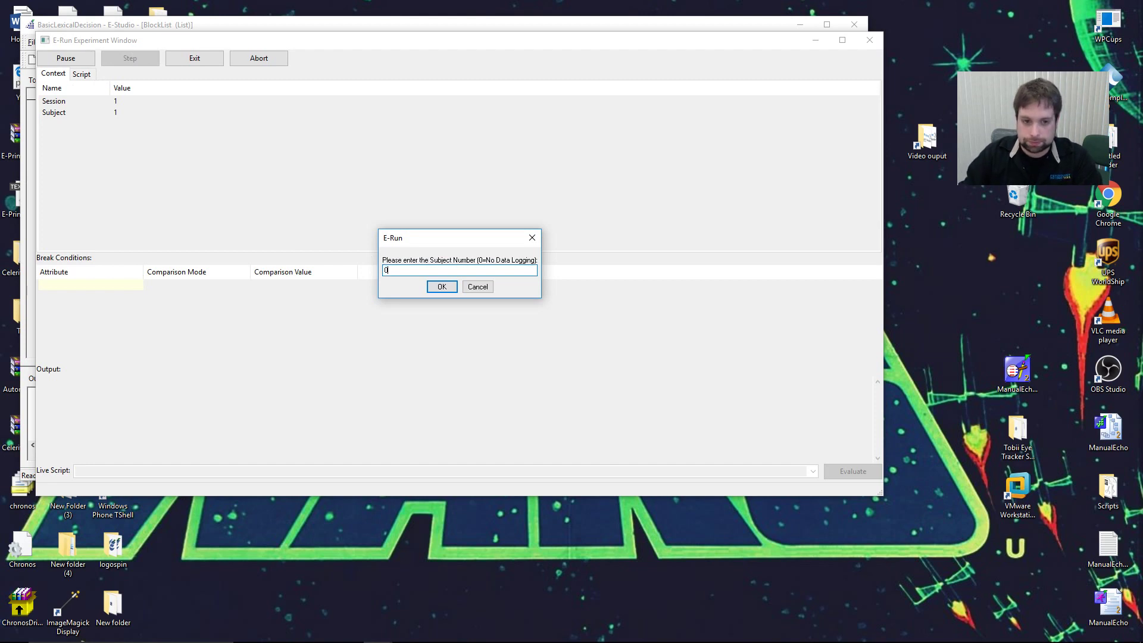
{"action": "key", "text": "Return"}
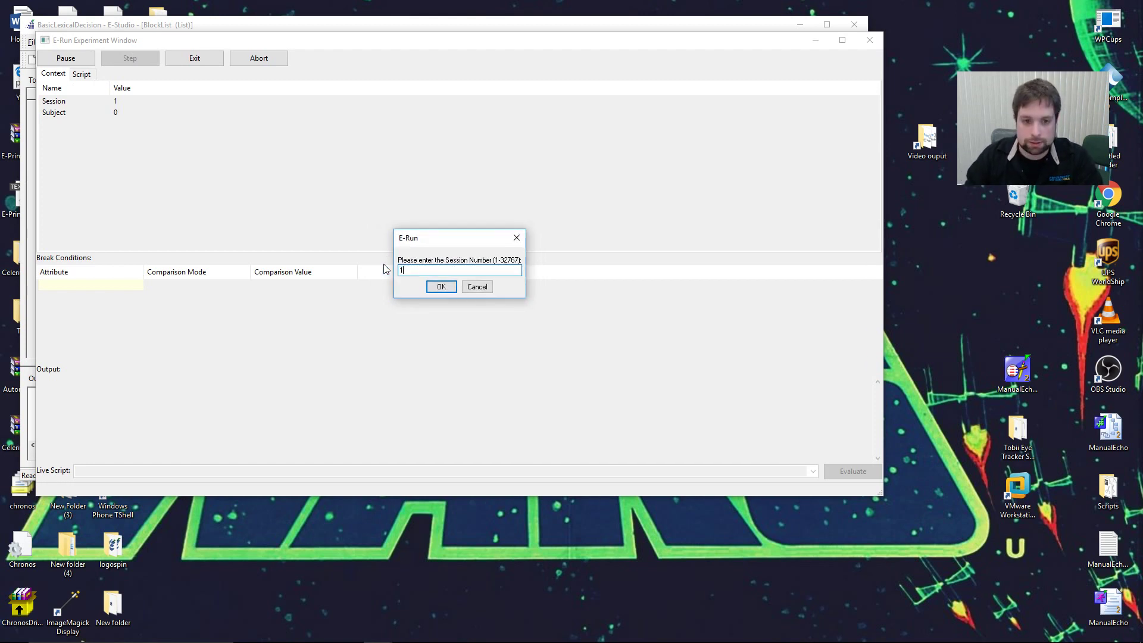
{"action": "left_click", "coordinate": [455, 290]}
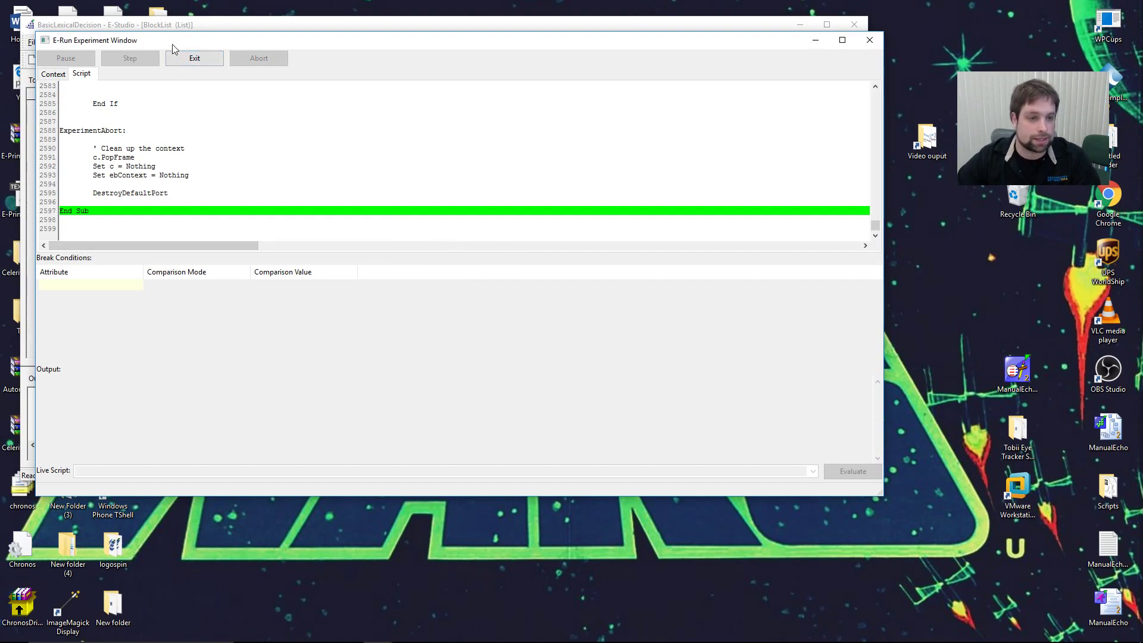
{"action": "left_click", "coordinate": [182, 58]}
Step: Start a test run from the Test Manager with subject 1 and session 1, and move the display window aside
{"action": "left_click", "coordinate": [205, 40]}
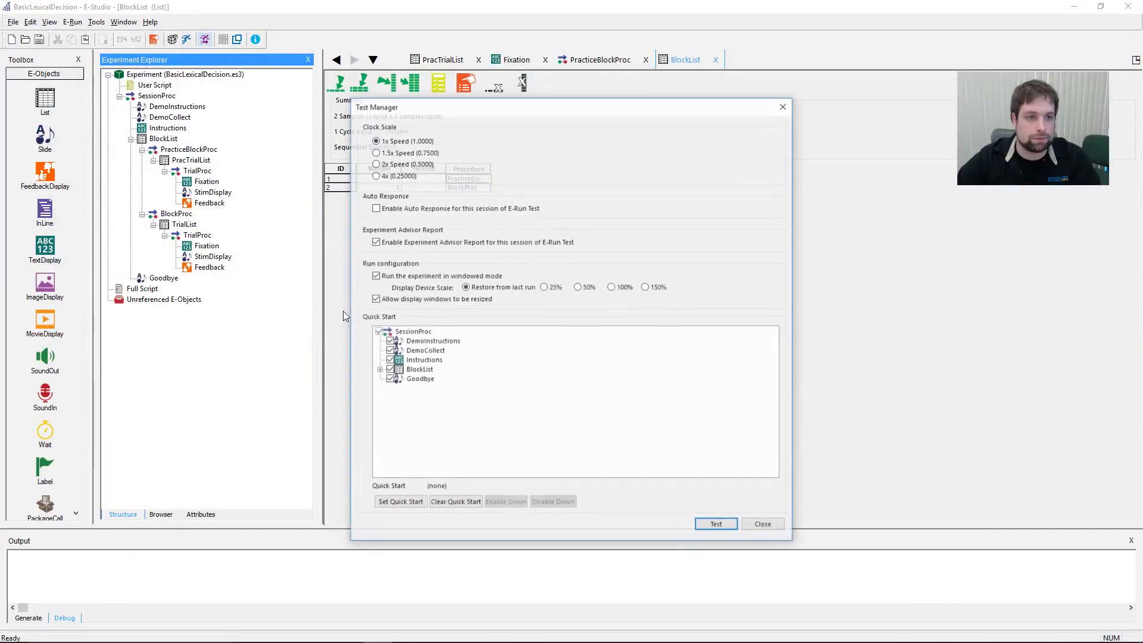
{"action": "left_click", "coordinate": [722, 526]}
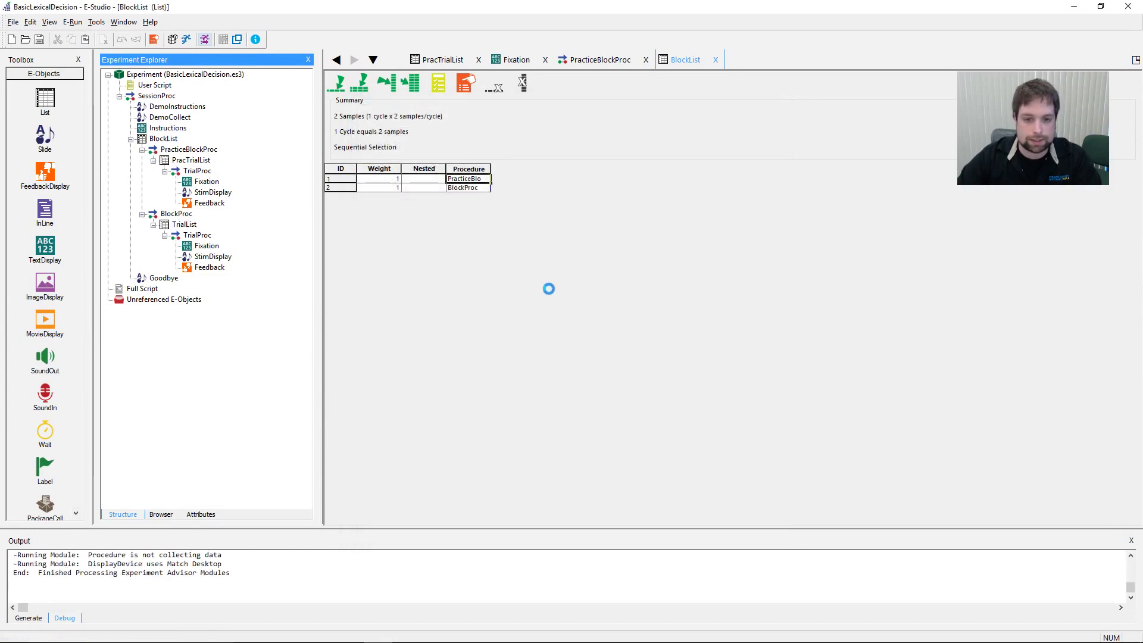
{"action": "key", "text": "Return"}
{"action": "key", "text": "Return"}
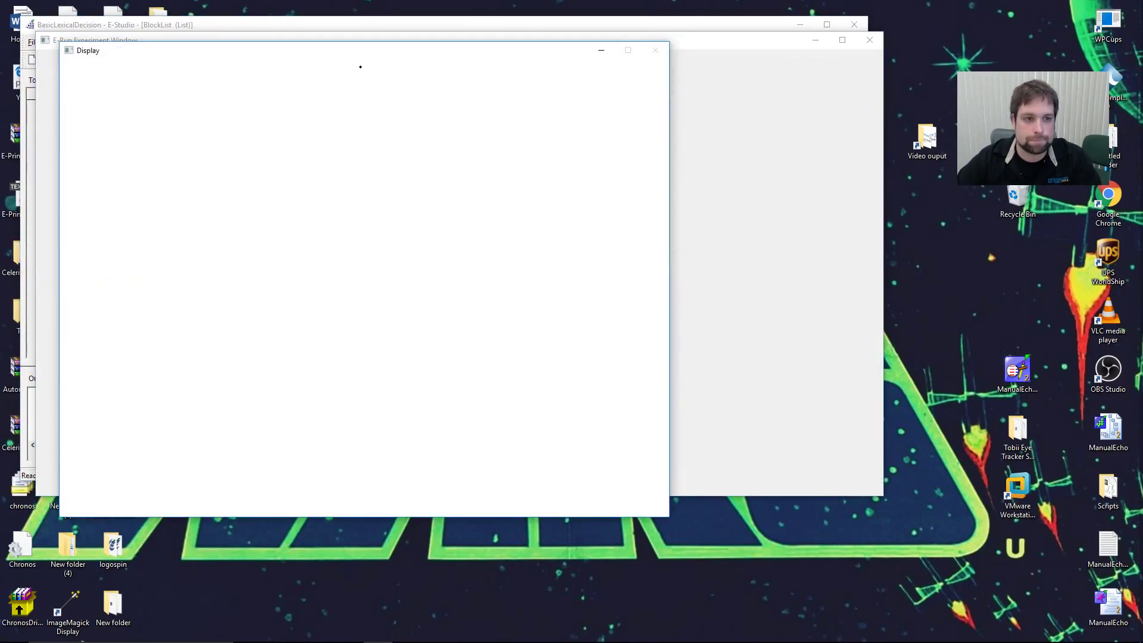
{"action": "left_click_drag", "start_coordinate": [324, 53], "coordinate": [548, 89]}
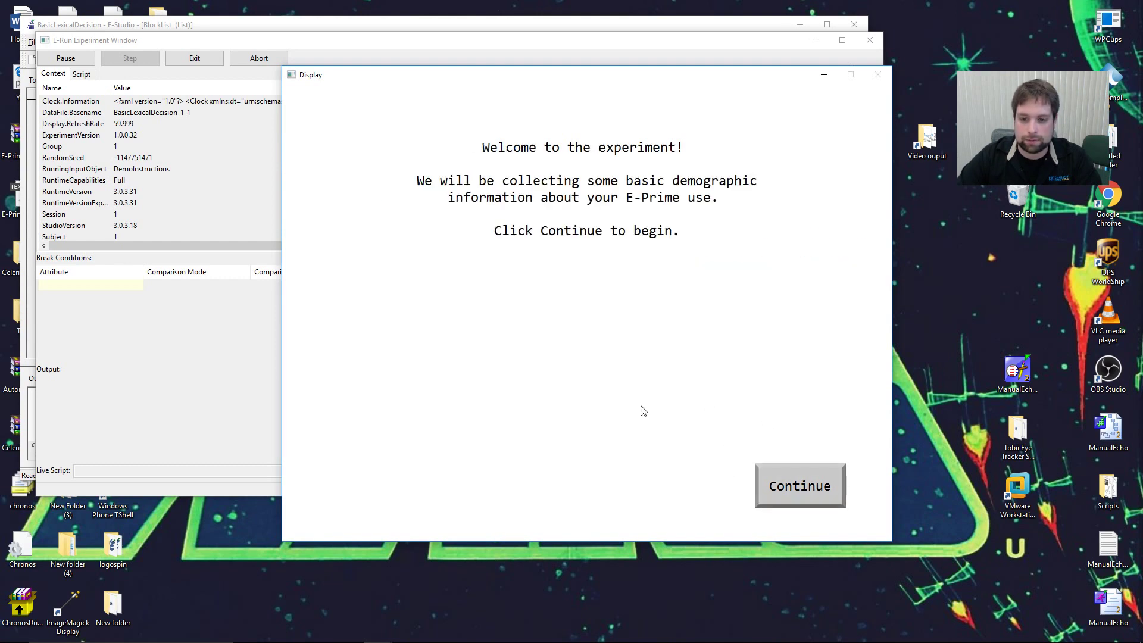
Step: Proceed past the welcome screen, select all five paradigms on the demographic question and continue past the word/non-word instructions
{"action": "left_click", "coordinate": [786, 486]}
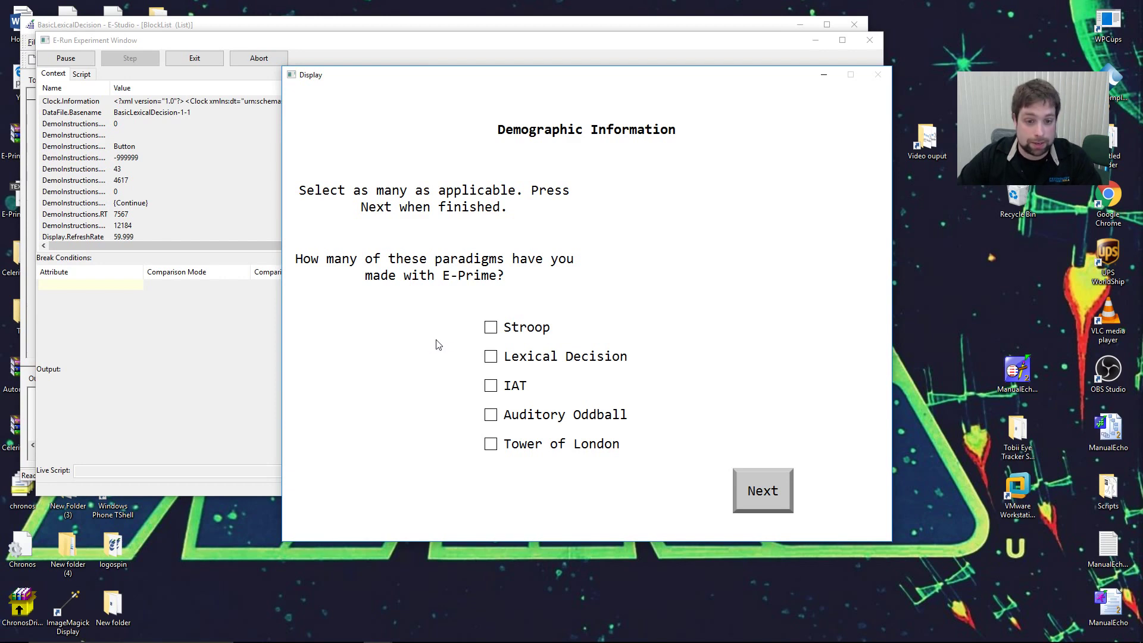
{"action": "left_click", "coordinate": [490, 328]}
{"action": "left_click", "coordinate": [490, 359]}
{"action": "left_click", "coordinate": [491, 386]}
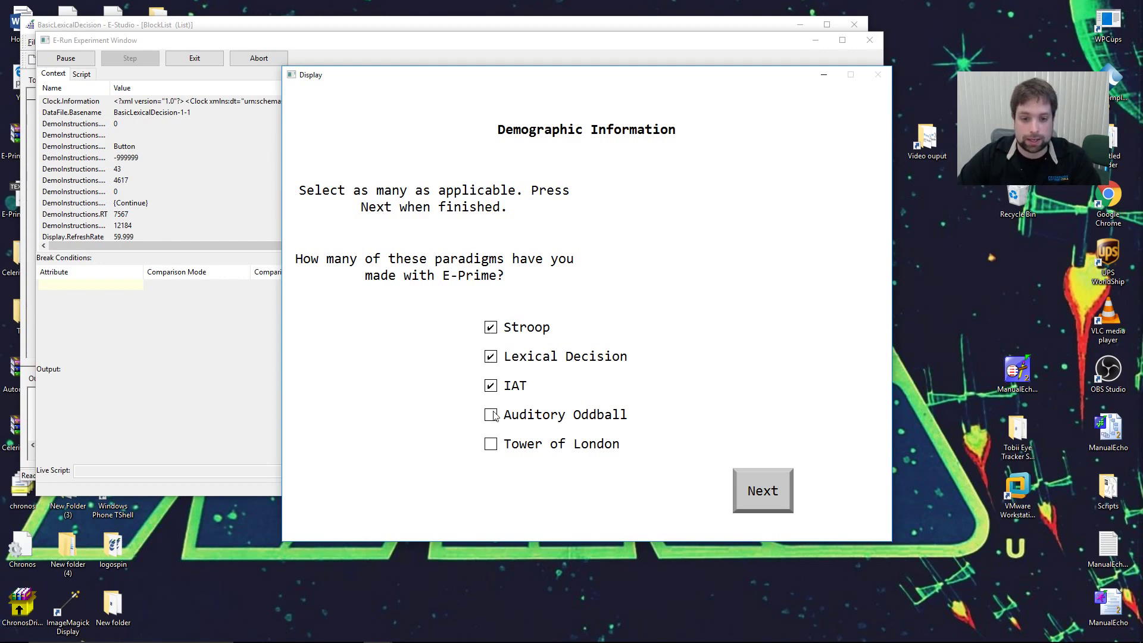
{"action": "left_click", "coordinate": [491, 445]}
{"action": "left_click", "coordinate": [768, 506]}
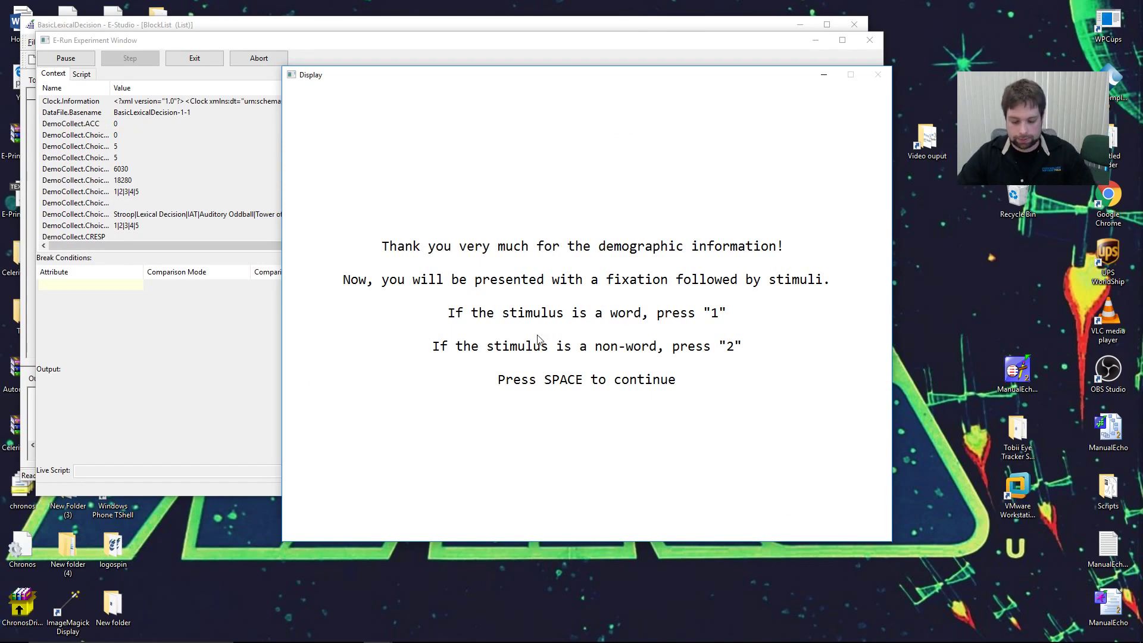
{"action": "key", "text": "space"}
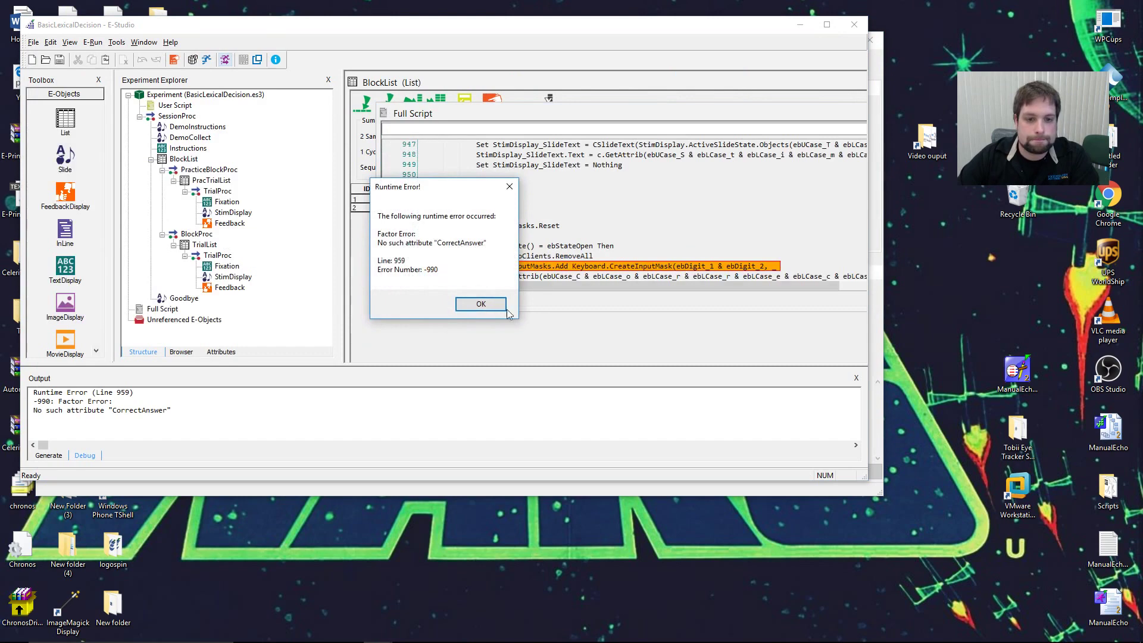
Step: Dismiss the runtime error, examine the StimDisplay input mask code around line 959 in the full script, and open PracticeBlockProc's StimDisplay
{"action": "left_click", "coordinate": [481, 305]}
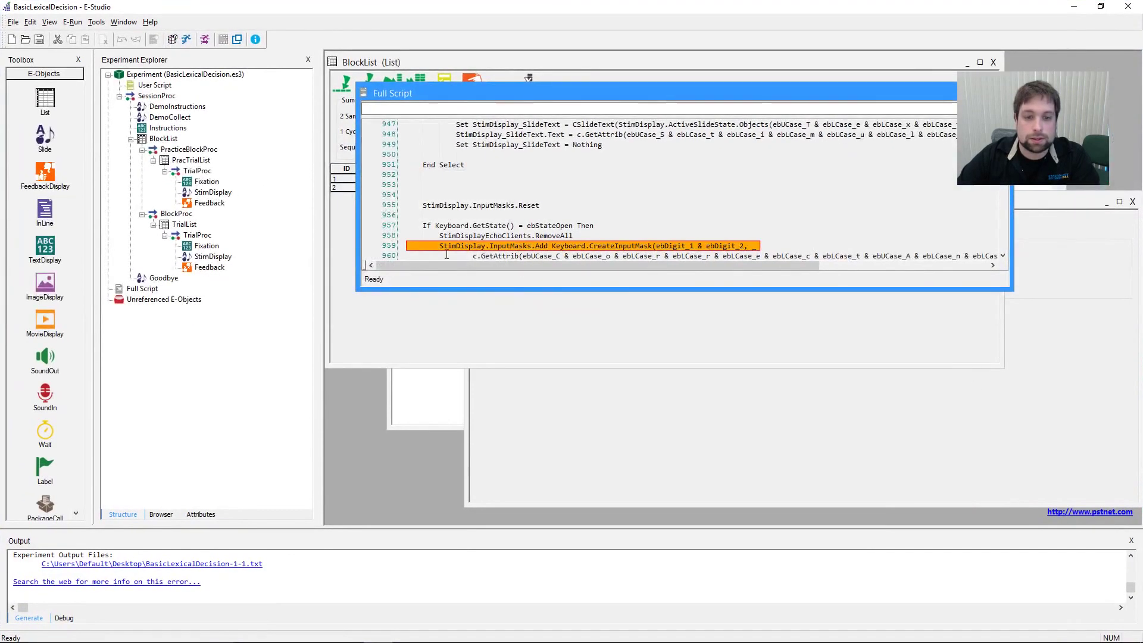
{"action": "left_click", "coordinate": [503, 246]}
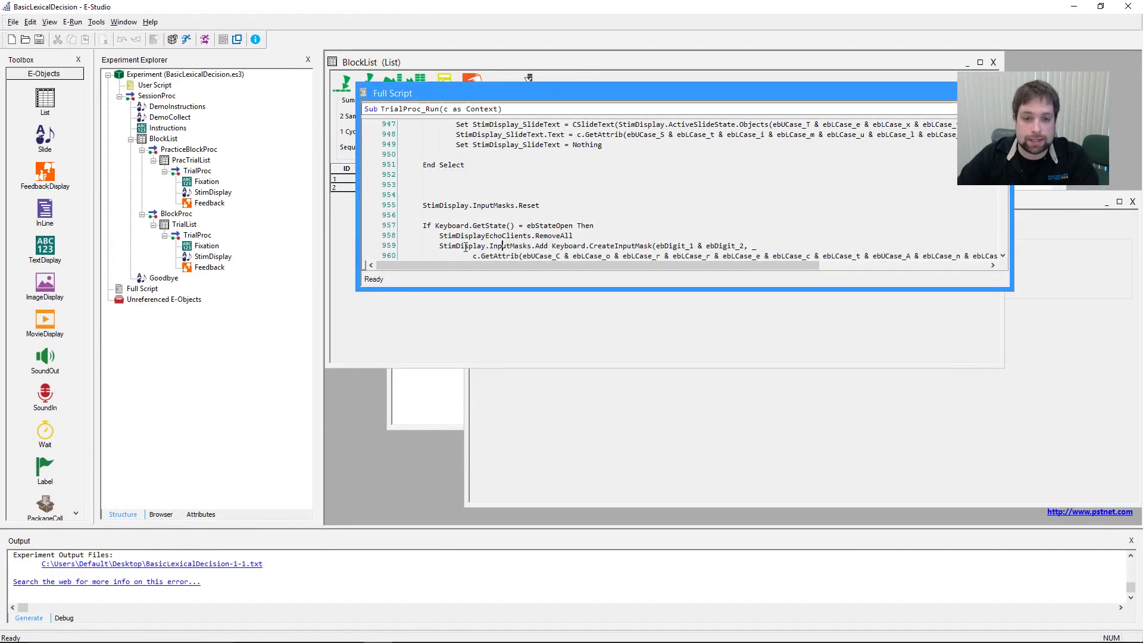
{"action": "left_click_drag", "start_coordinate": [465, 246], "coordinate": [527, 266]}
{"action": "scroll", "coordinate": [582, 257], "scroll_direction": "down", "scroll_amount": 1}
{"action": "right_click", "coordinate": [204, 192]}
{"action": "left_click", "coordinate": [247, 231]}
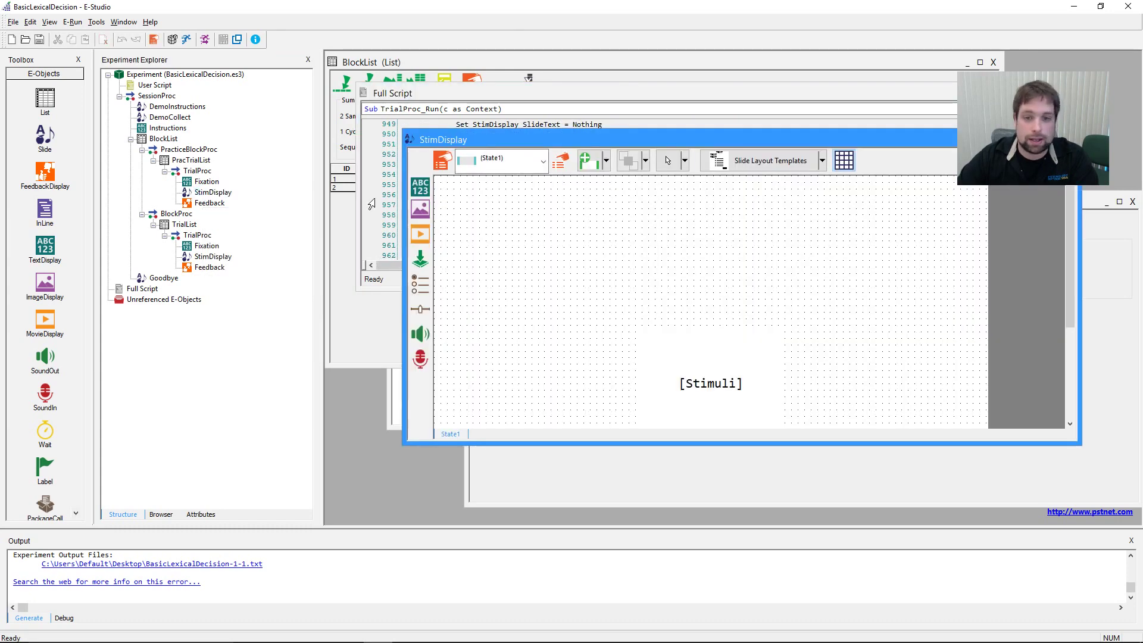
Step: Compare the Correct response attribute in StimDisplay's input settings with the attribute names in PracTrialList, then close the list
{"action": "left_click", "coordinate": [441, 160]}
{"action": "left_click", "coordinate": [598, 214]}
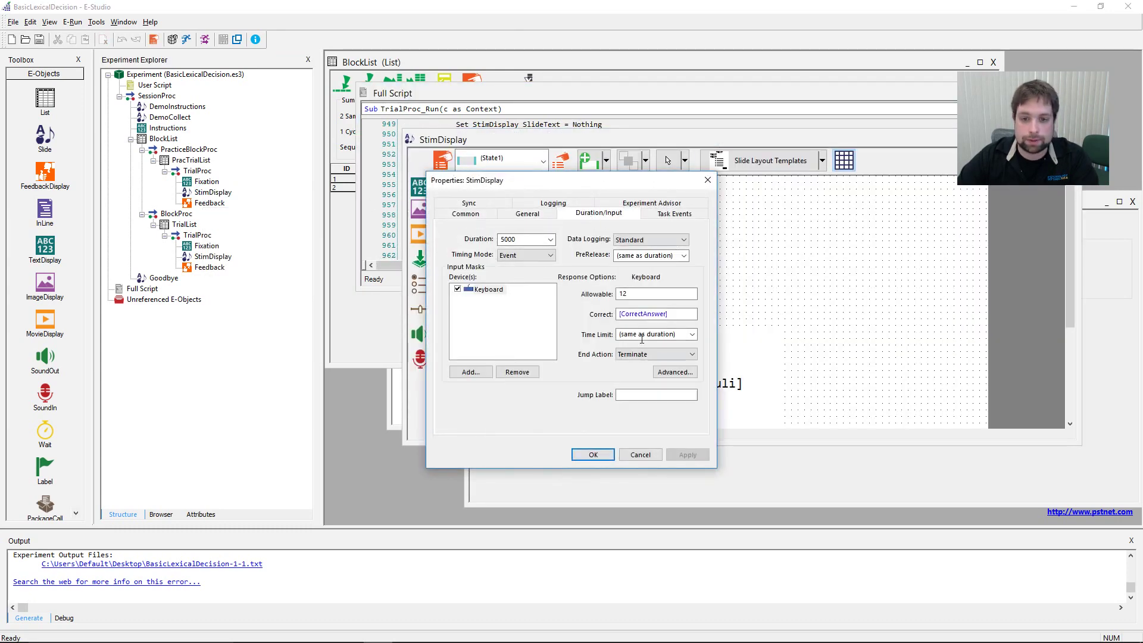
{"action": "left_click", "coordinate": [707, 180]}
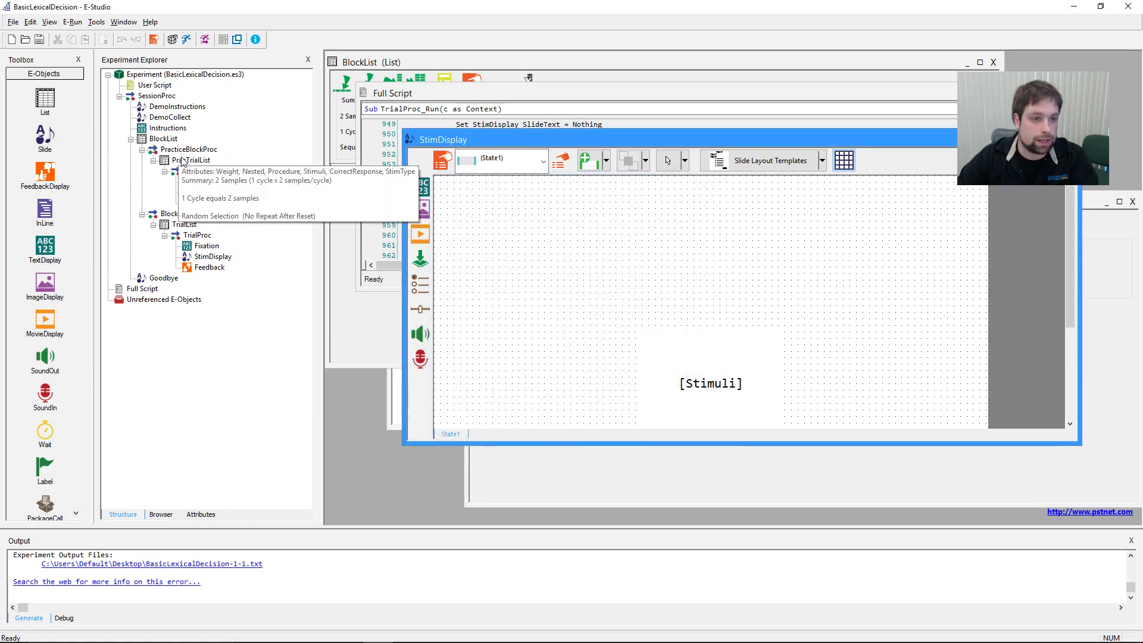
{"action": "double_click", "coordinate": [192, 160]}
{"action": "left_click", "coordinate": [708, 308]}
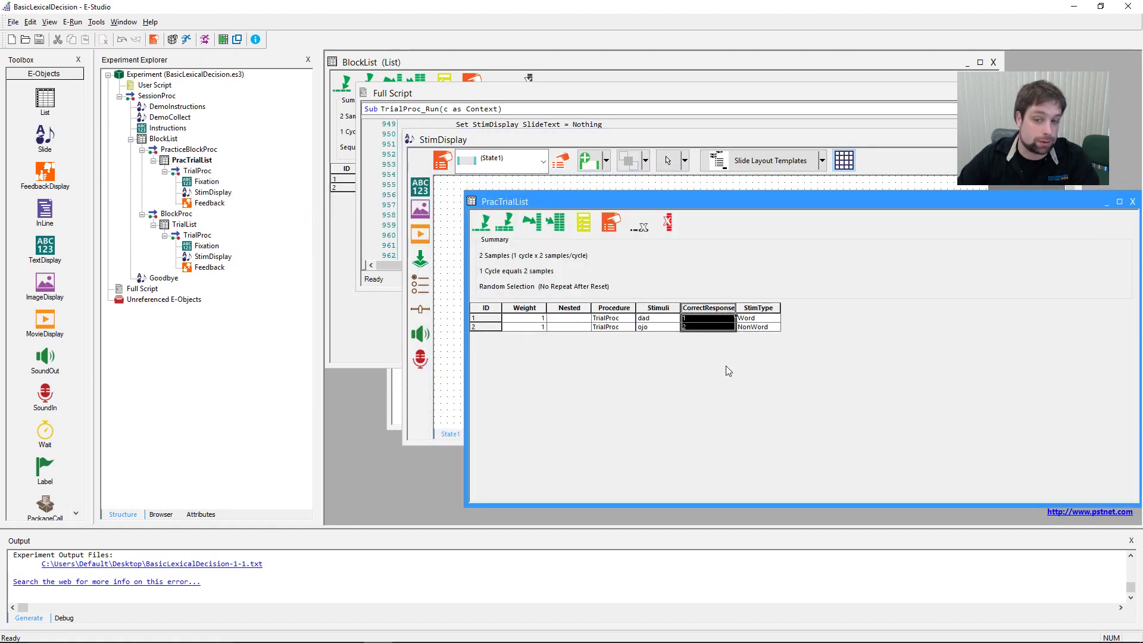
{"action": "left_click", "coordinate": [1132, 202]}
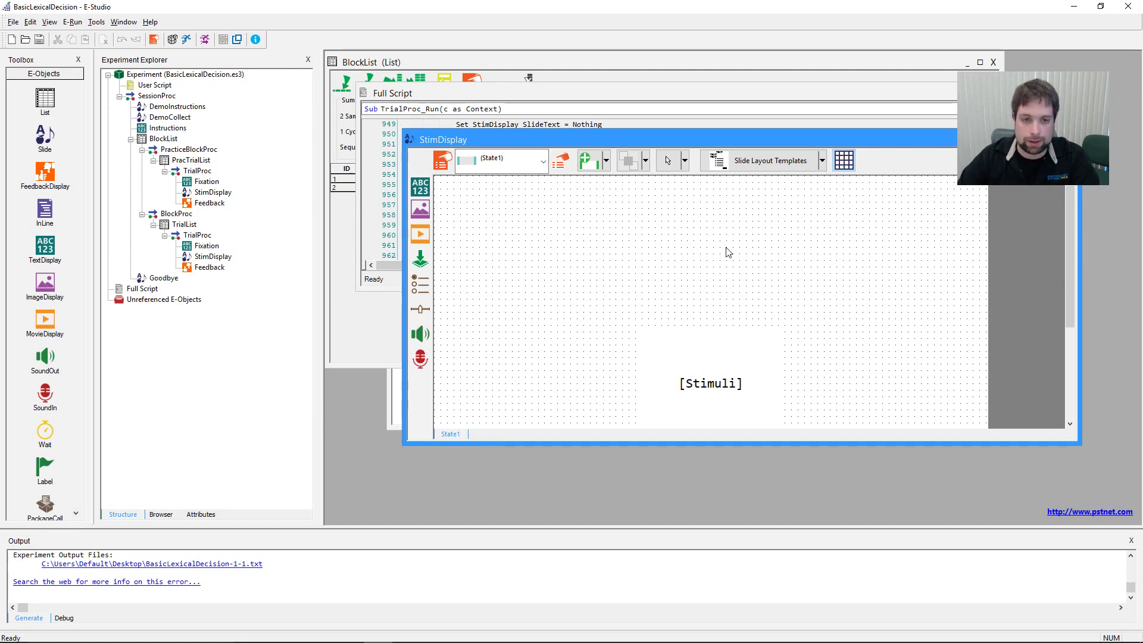
Step: Set the Correct value of StimDisplay's keyboard input mask to [CorrectResponse] and apply the change
{"action": "left_click", "coordinate": [442, 159]}
{"action": "left_click", "coordinate": [589, 213]}
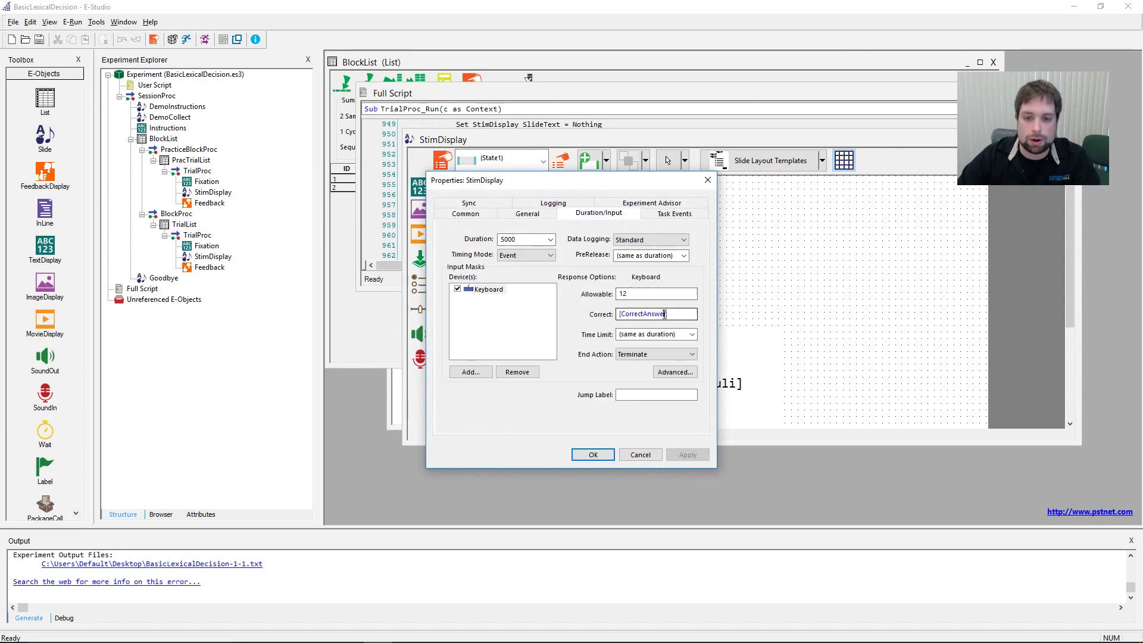
{"action": "left_click_drag", "start_coordinate": [665, 315], "coordinate": [647, 316]}
{"action": "key", "text": "BackSpace"}
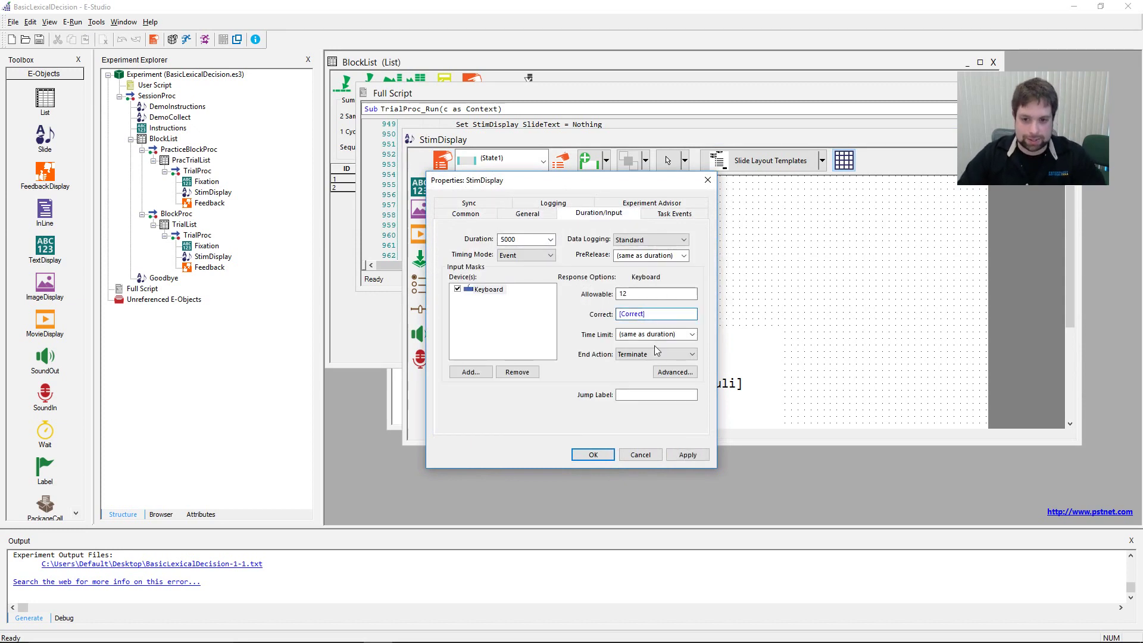
{"action": "type", "text": "Res"}
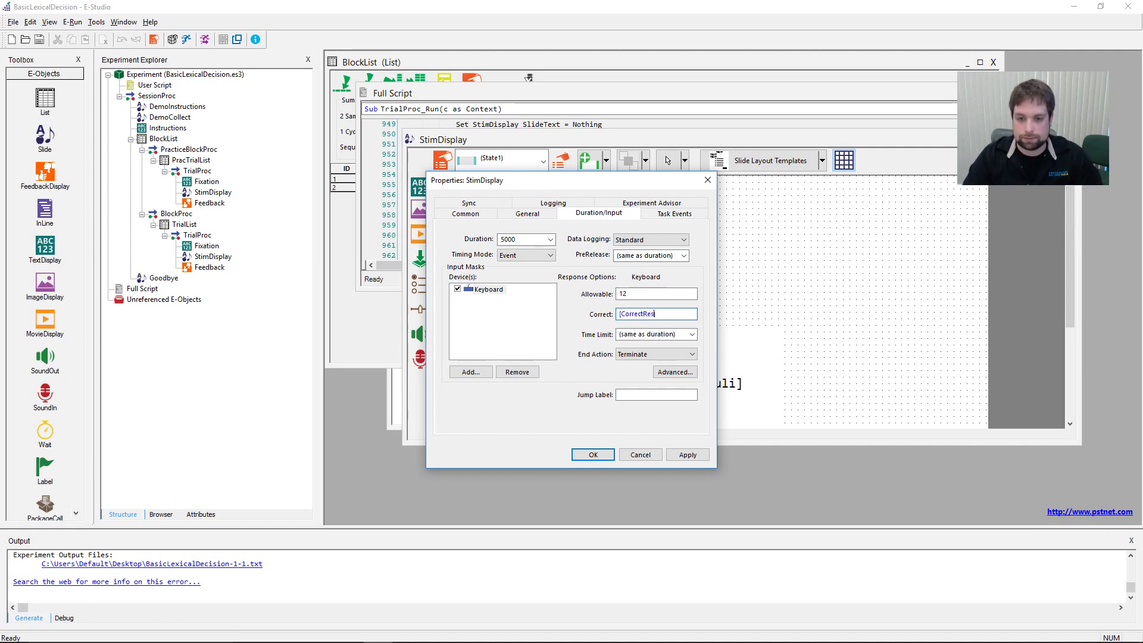
{"action": "type", "text": "ponse"}
{"action": "left_click", "coordinate": [684, 454]}
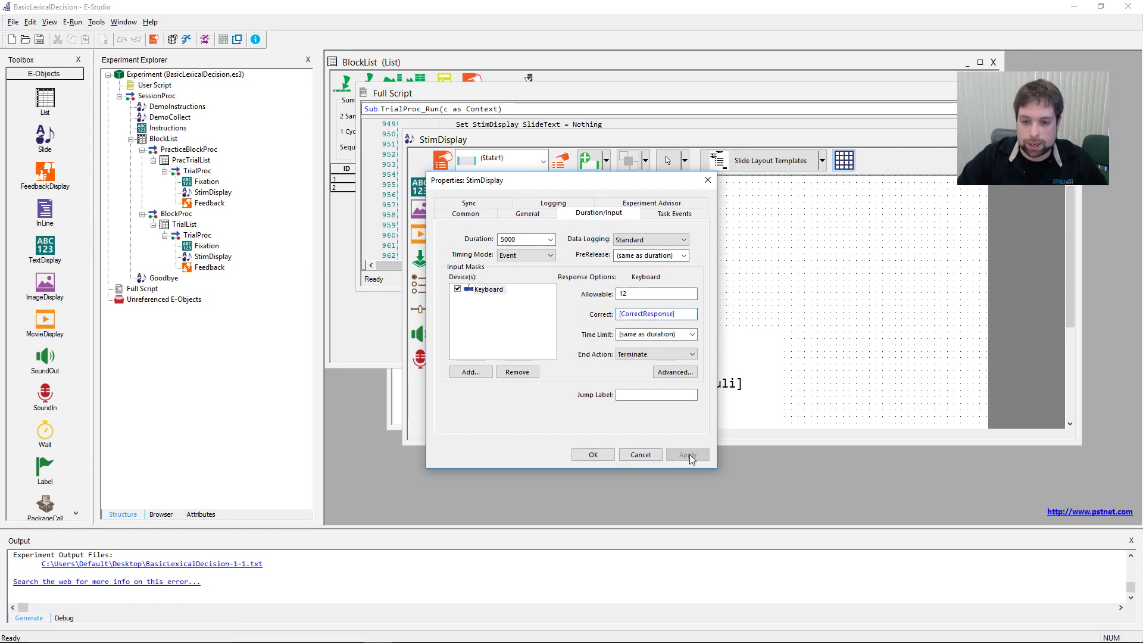
{"action": "left_click", "coordinate": [606, 455]}
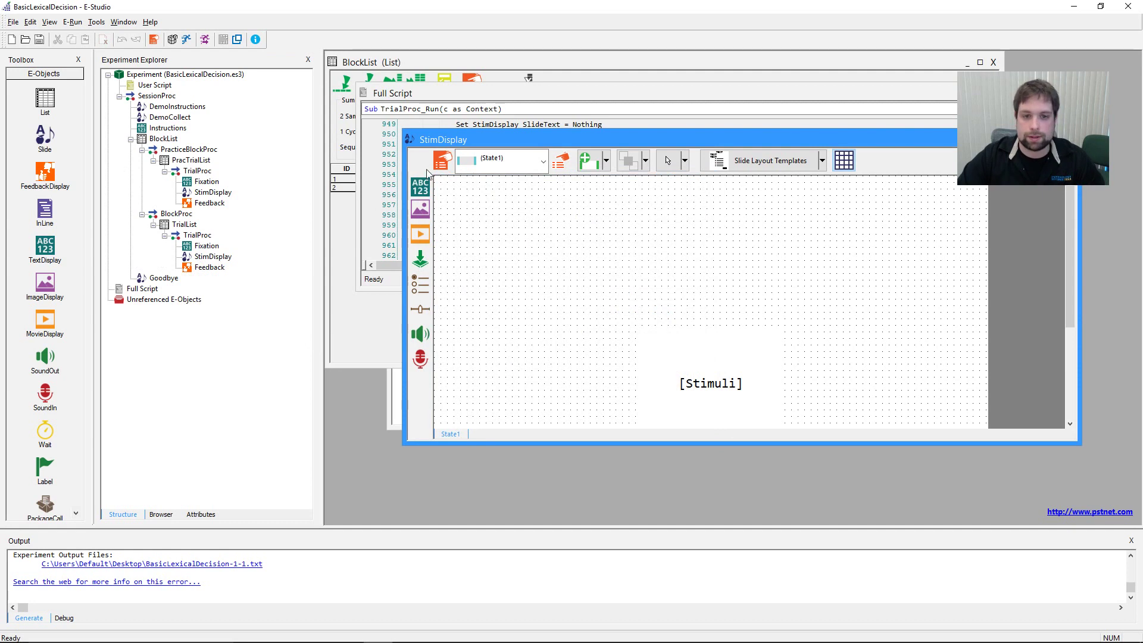
{"action": "right_click", "coordinate": [186, 267]}
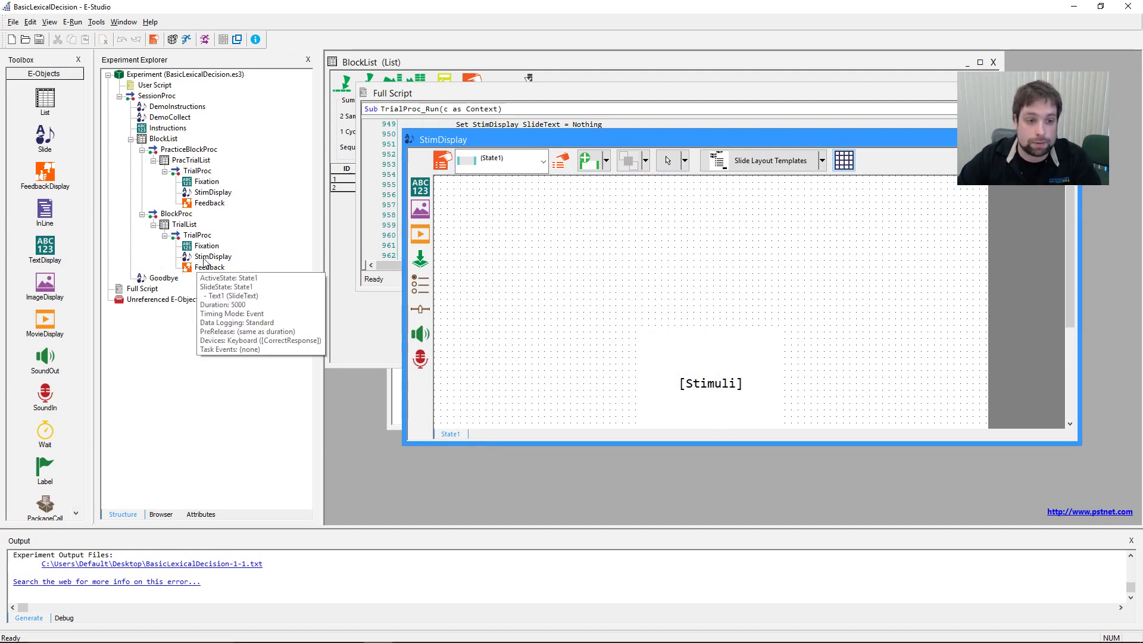
{"action": "left_click", "coordinate": [468, 214]}
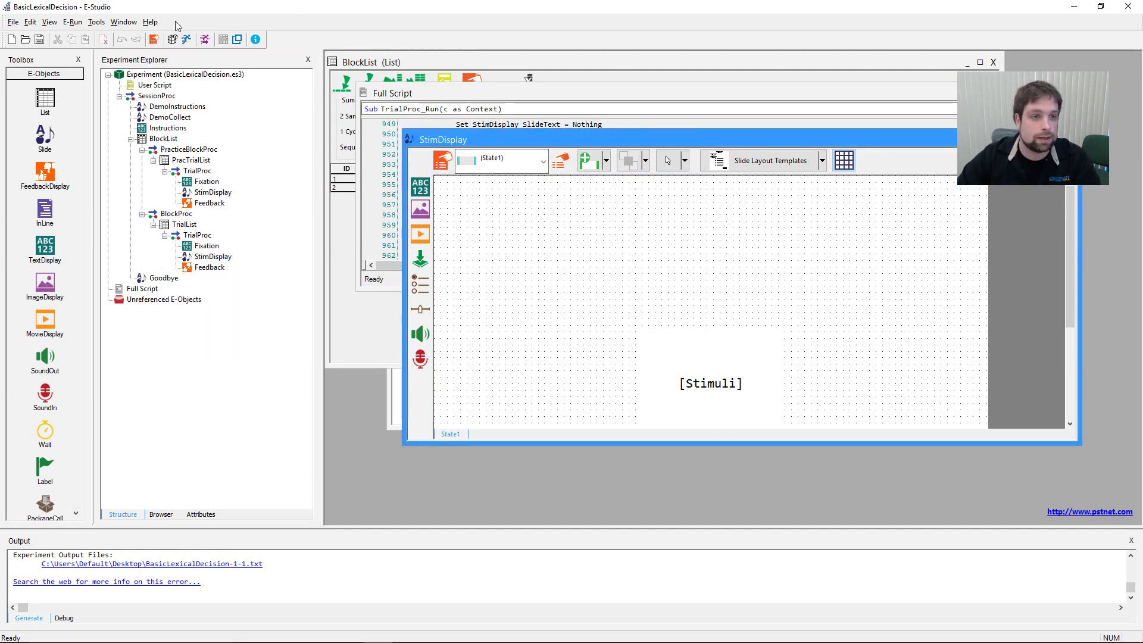
Step: Close all open object windows, start a test run for subject 1, session 1 from the Test Manager, and move the display window aside
{"action": "left_click", "coordinate": [124, 22]}
{"action": "left_click", "coordinate": [128, 76]}
{"action": "left_click", "coordinate": [205, 39]}
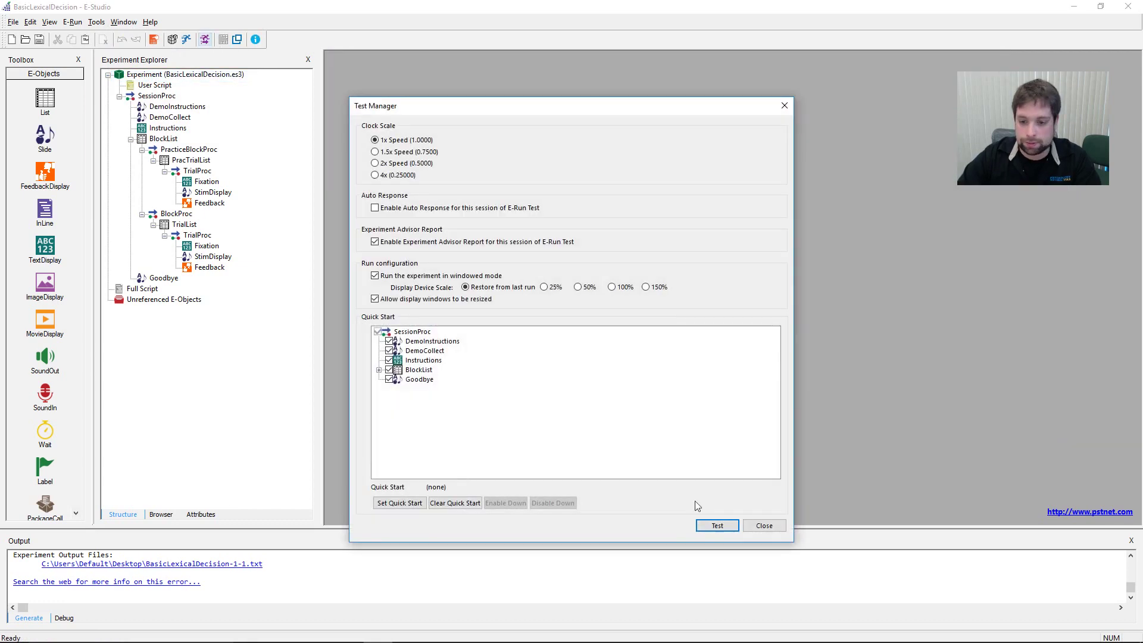
{"action": "left_click", "coordinate": [718, 523]}
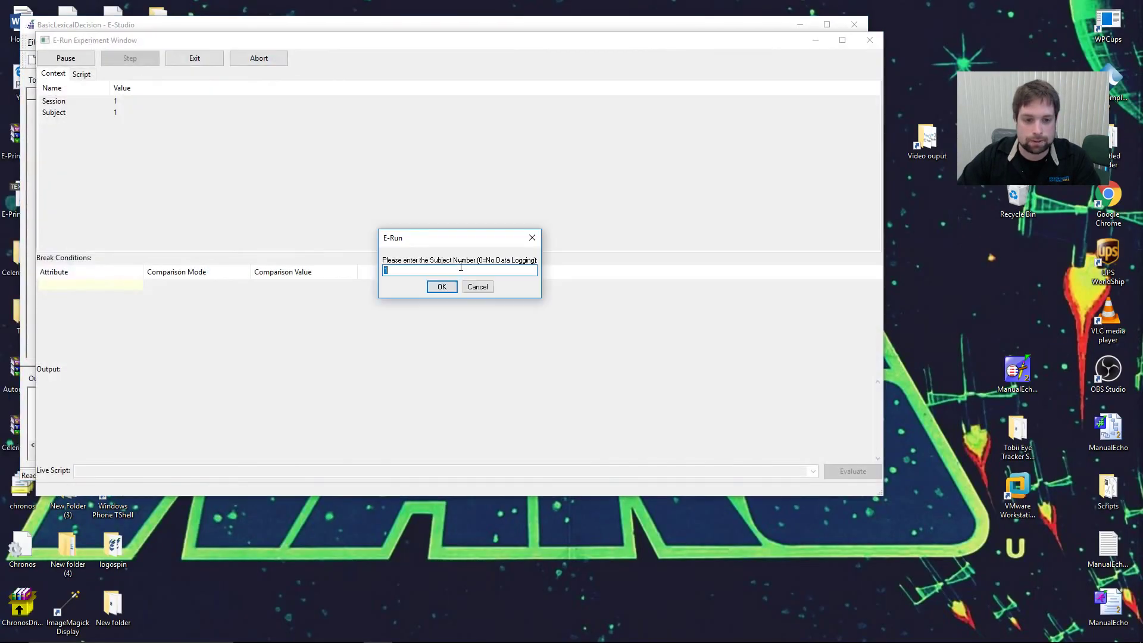
{"action": "key", "text": "Return"}
{"action": "key", "text": "Return"}
{"action": "key", "text": "Return"}
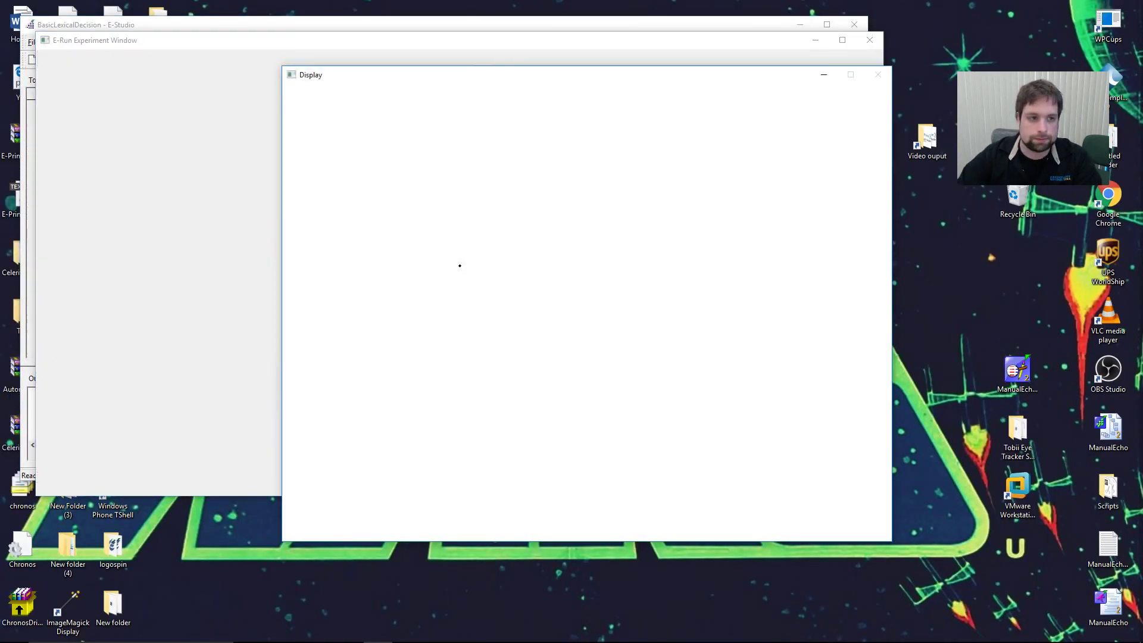
{"action": "left_click_drag", "start_coordinate": [448, 78], "coordinate": [734, 70]}
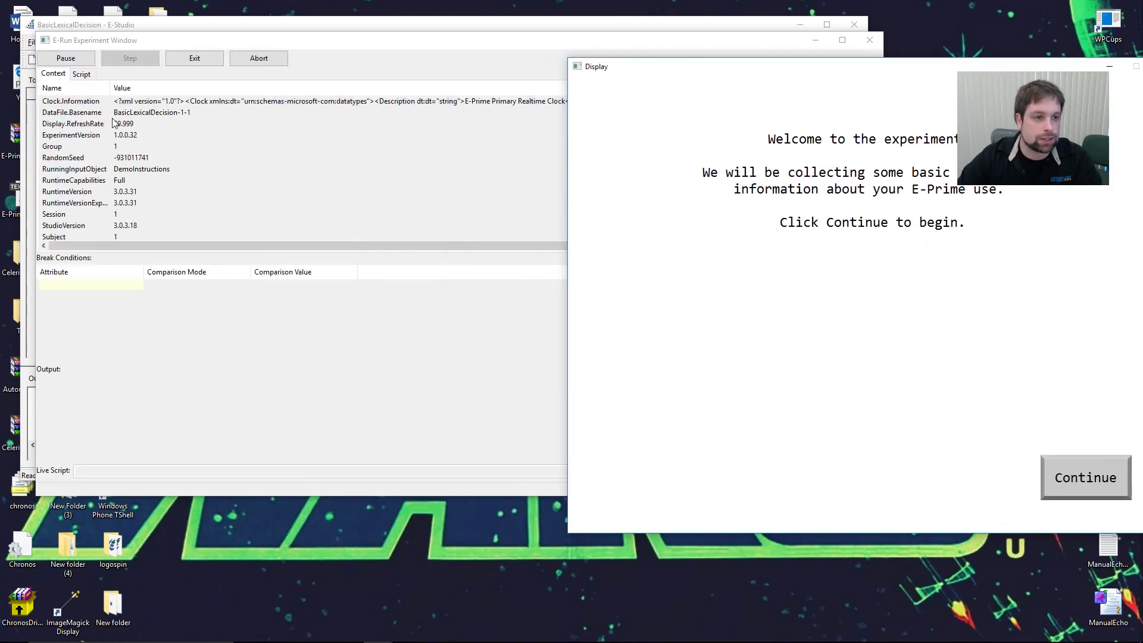
Step: Examine the context attributes and script view in the E-Run Experiment Window, and return to the experiment display
{"action": "left_click", "coordinate": [176, 157]}
{"action": "scroll", "coordinate": [176, 157], "scroll_direction": "down", "scroll_amount": 1}
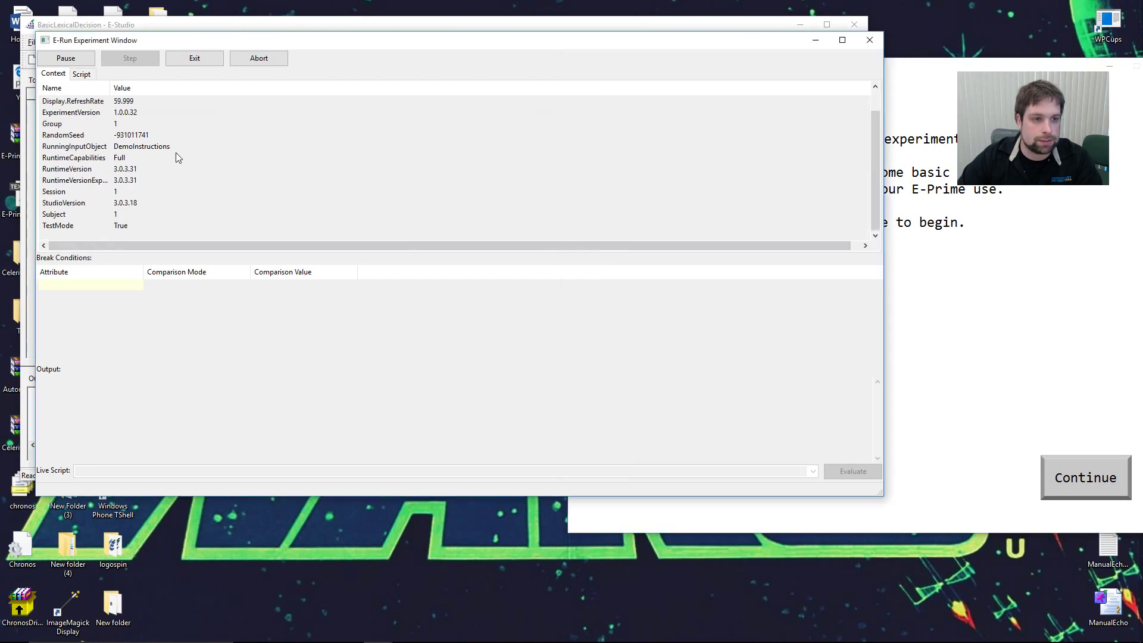
{"action": "left_click_drag", "start_coordinate": [879, 156], "coordinate": [875, 95]}
{"action": "left_click", "coordinate": [82, 73]}
{"action": "left_click", "coordinate": [43, 76]}
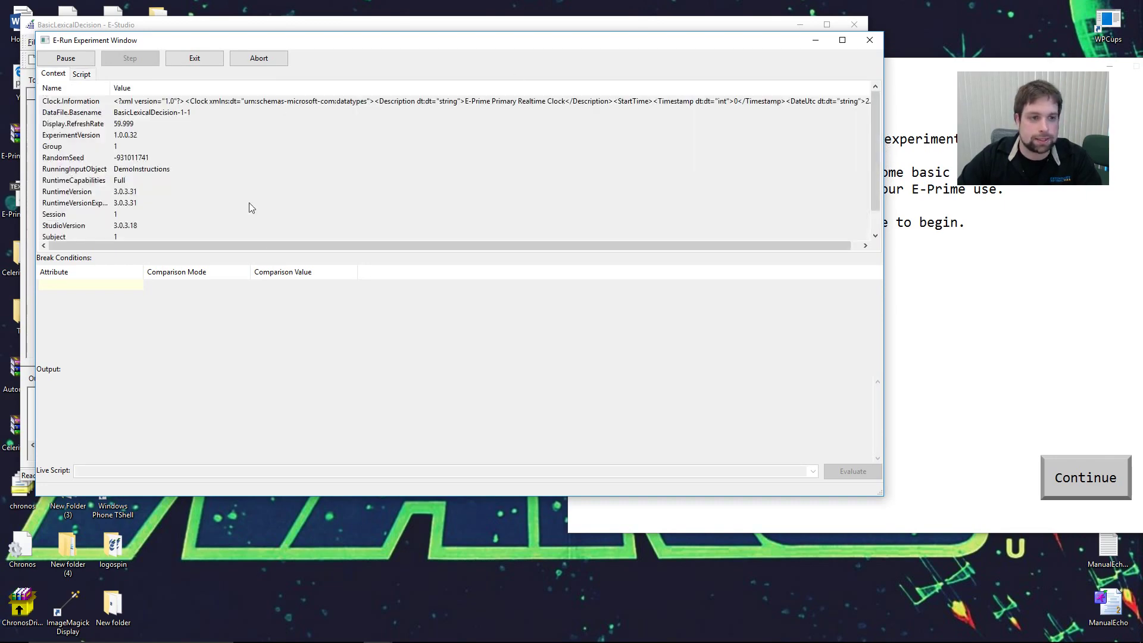
{"action": "left_click", "coordinate": [929, 128]}
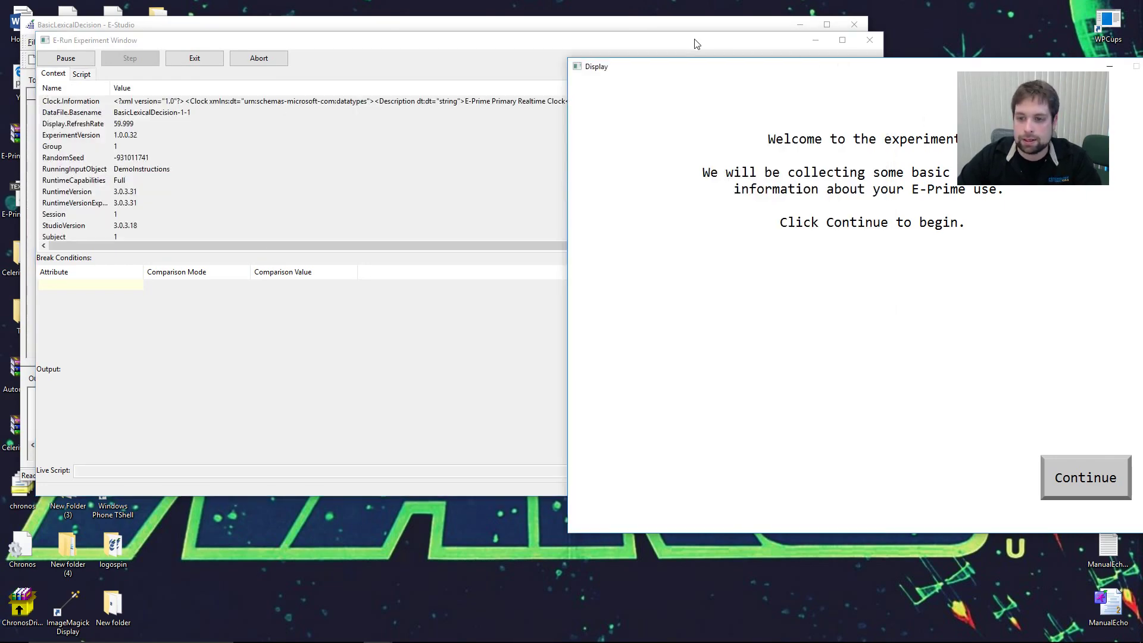
Step: Continue past the welcome screen and review the logged DemoInstructions attributes in the context list, widening its Name column
{"action": "left_click_drag", "start_coordinate": [807, 69], "coordinate": [538, 29]}
{"action": "left_click", "coordinate": [813, 435]}
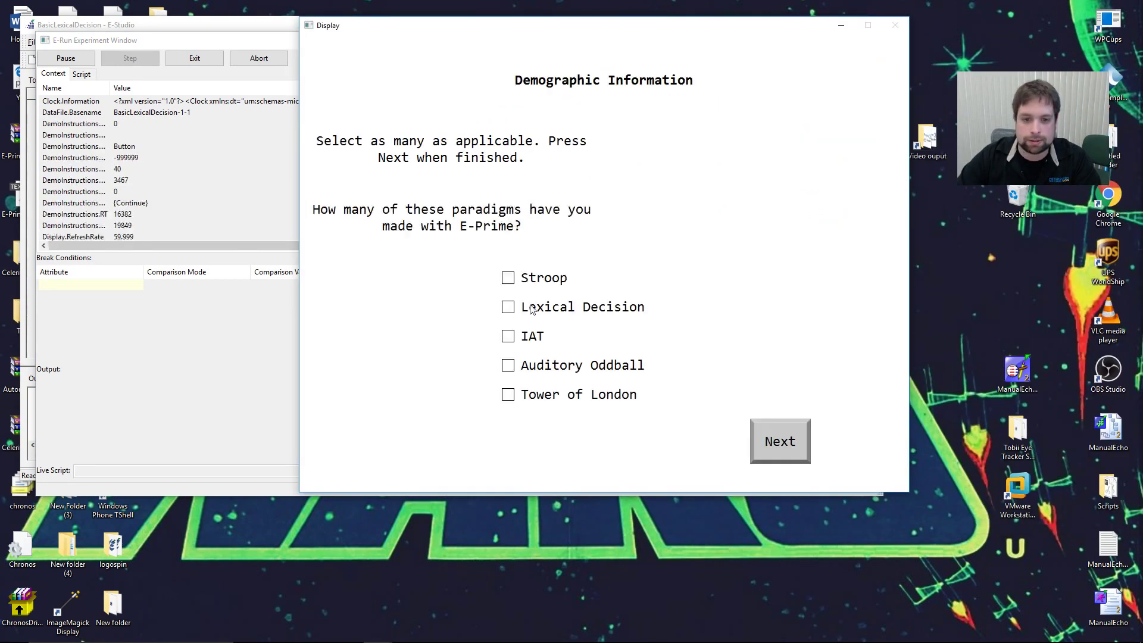
{"action": "left_click_drag", "start_coordinate": [484, 18], "coordinate": [982, 97]}
{"action": "left_click", "coordinate": [446, 61]}
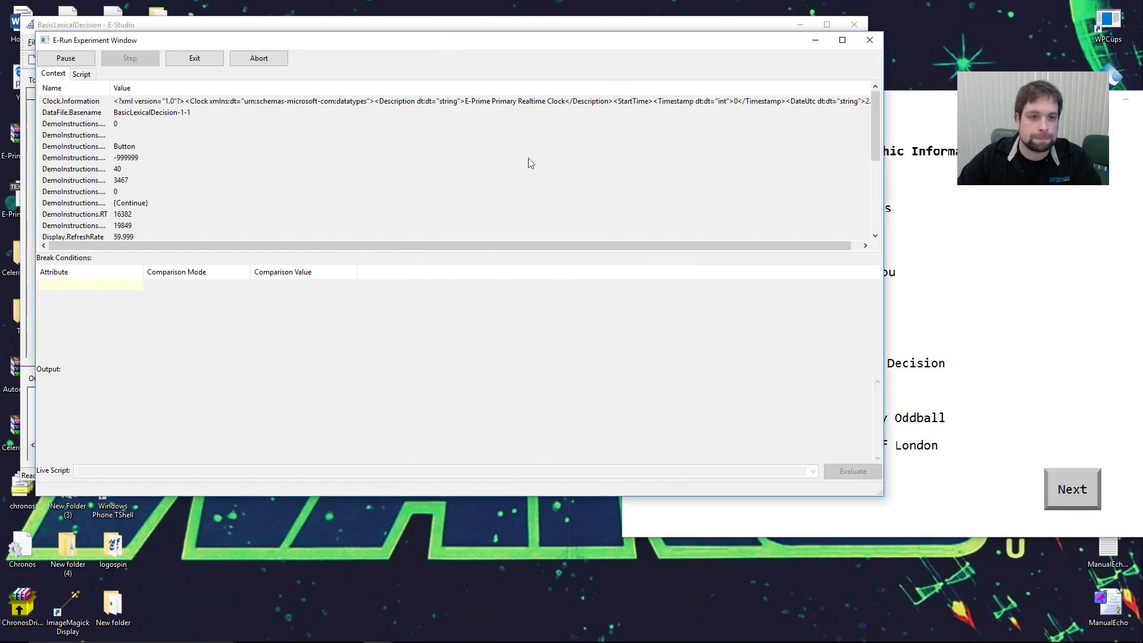
{"action": "scroll", "coordinate": [199, 142], "scroll_direction": "down", "scroll_amount": 2}
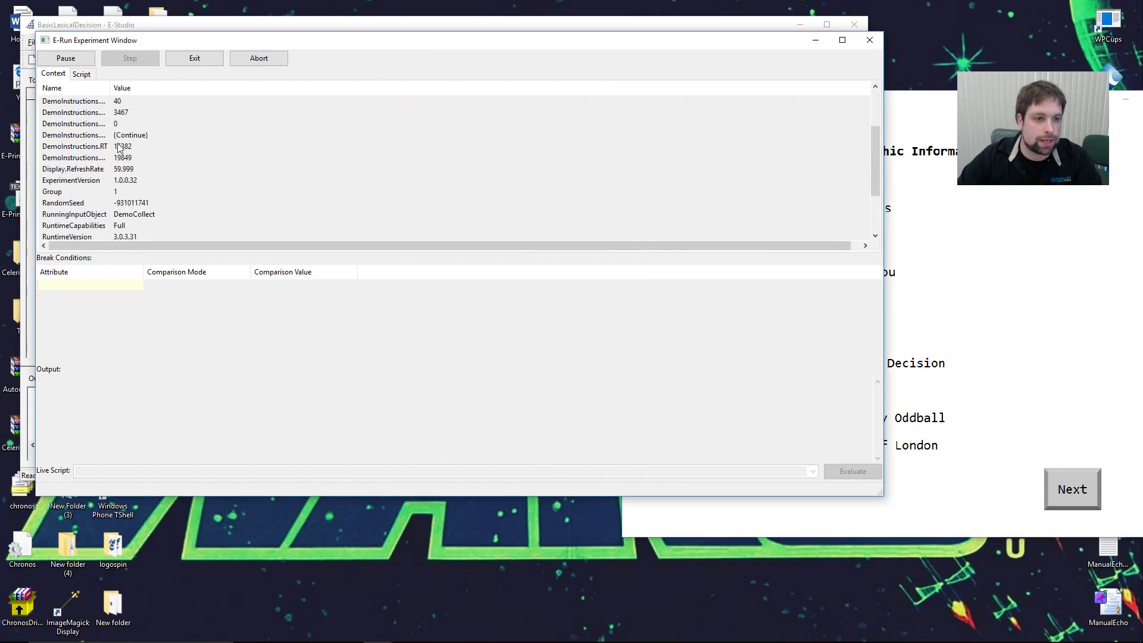
{"action": "left_click", "coordinate": [82, 138]}
{"action": "left_click_drag", "start_coordinate": [111, 88], "coordinate": [187, 88]}
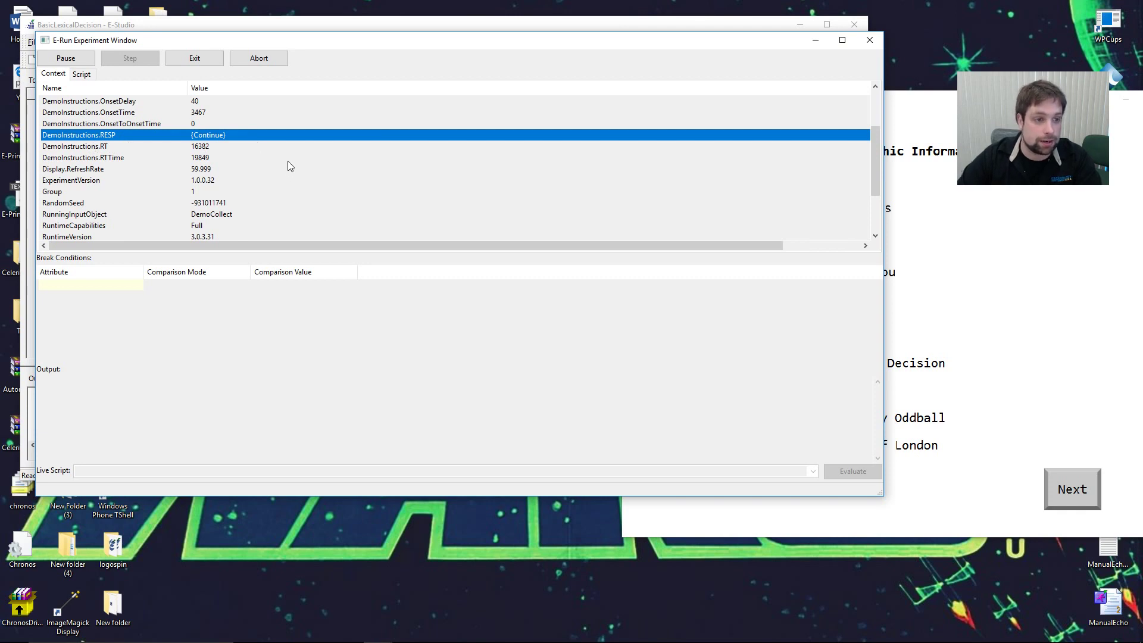
{"action": "scroll", "coordinate": [288, 159], "scroll_direction": "up", "scroll_amount": 2}
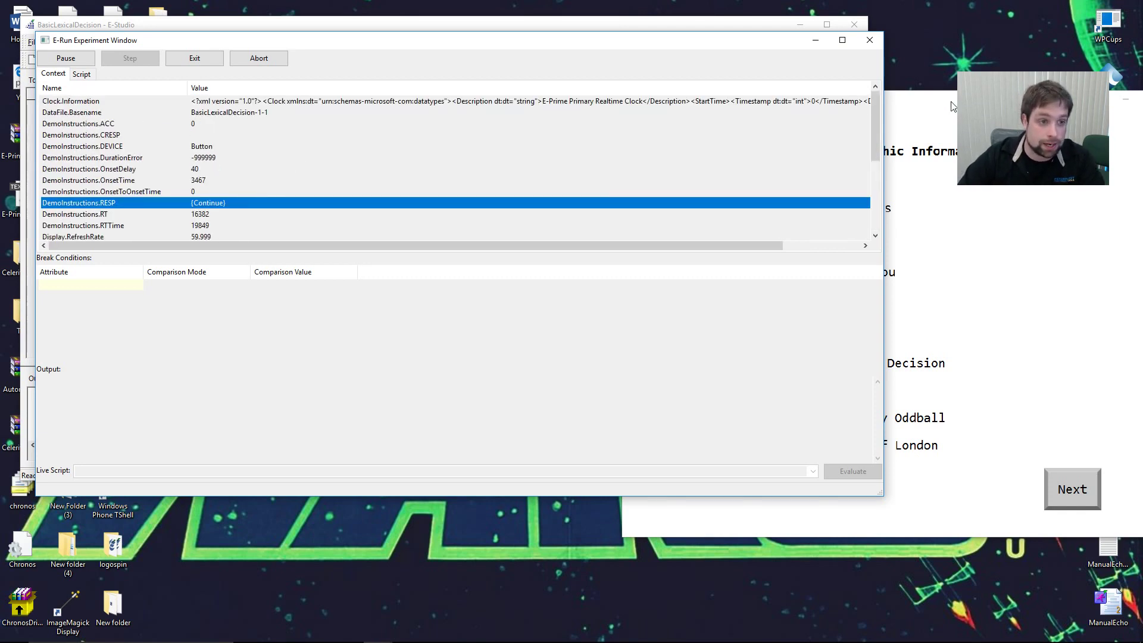
Step: Select all five paradigms on the demographic question and continue past the word/non-word instructions
{"action": "left_click_drag", "start_coordinate": [952, 106], "coordinate": [625, 74]}
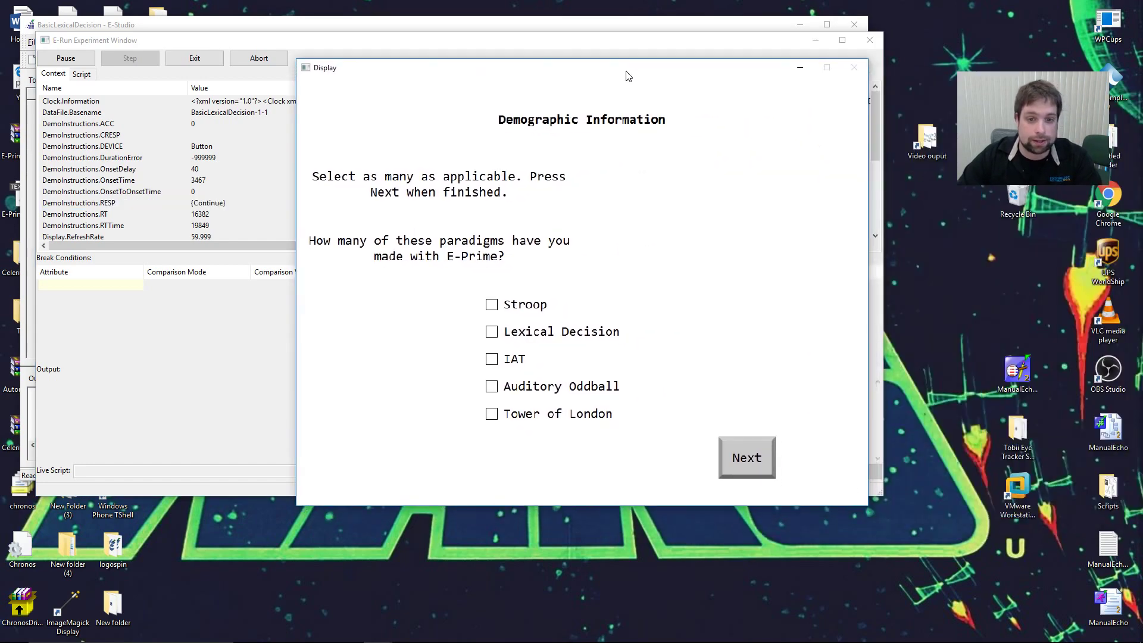
{"action": "left_click", "coordinate": [498, 332]}
{"action": "left_click", "coordinate": [492, 359]}
{"action": "left_click", "coordinate": [491, 387]}
{"action": "left_click", "coordinate": [492, 415]}
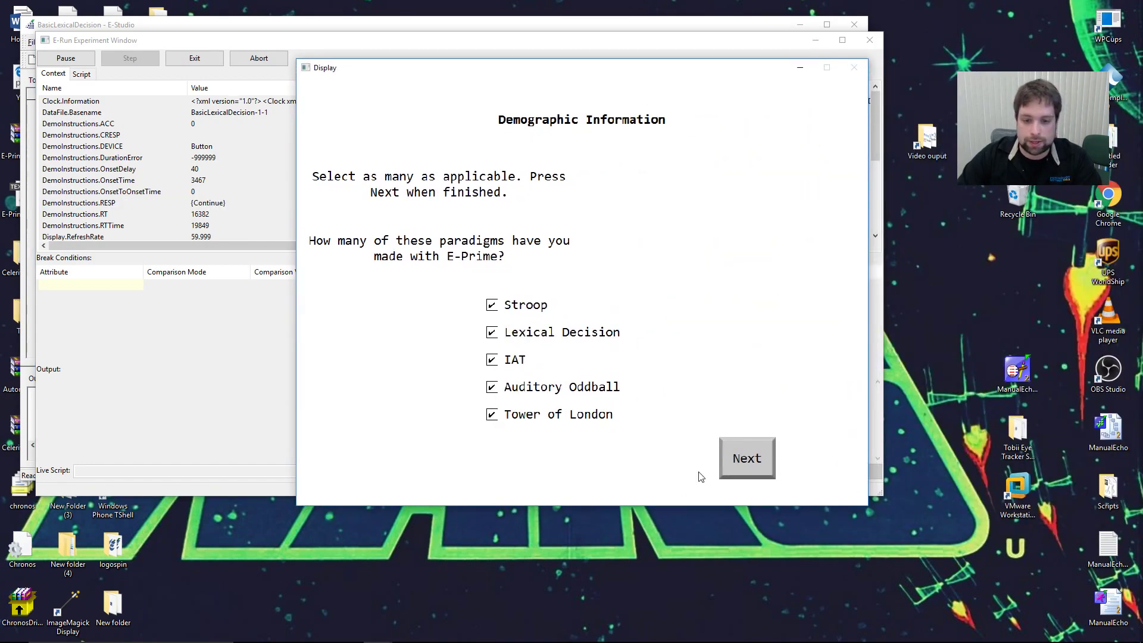
{"action": "left_click", "coordinate": [751, 466]}
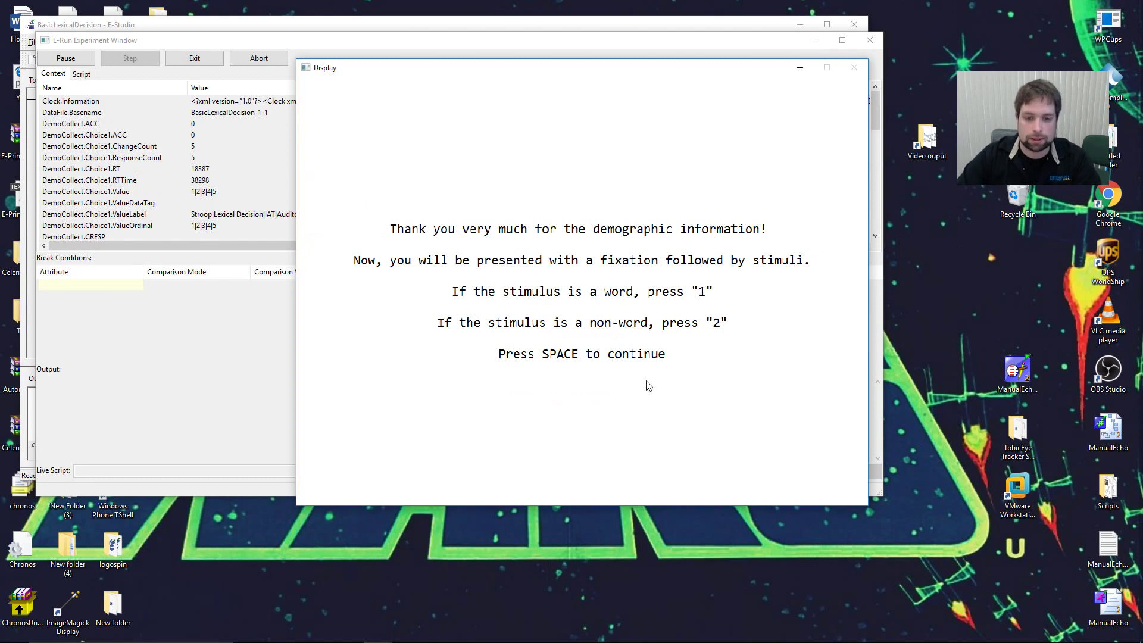
{"action": "key", "text": "space"}
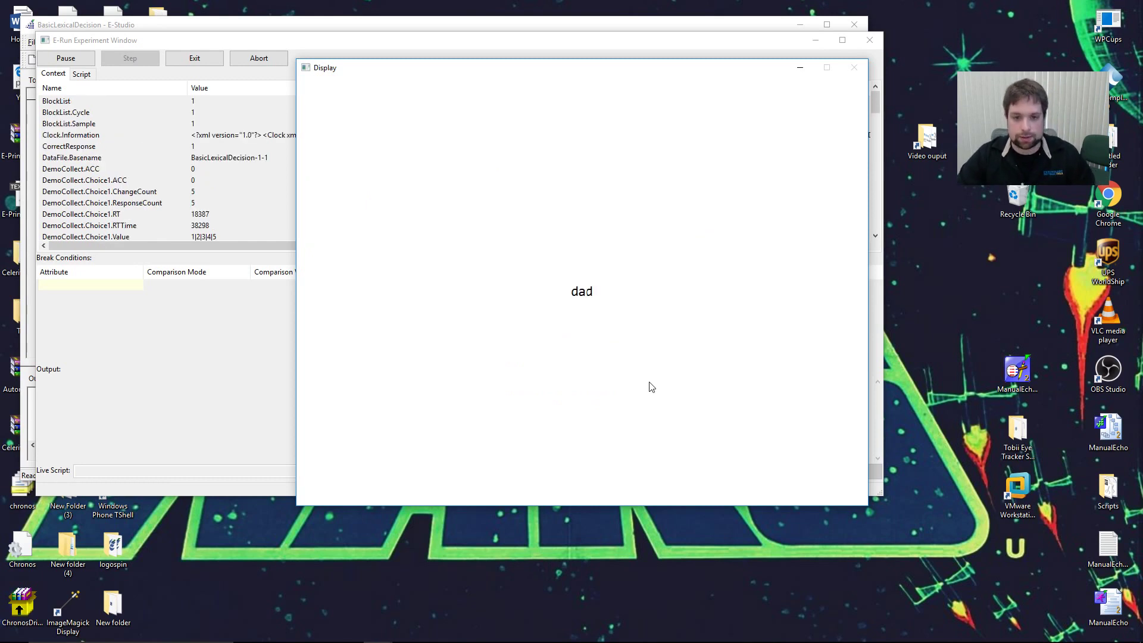
Step: Respond to the practice and main block trials with 1 for words and 2 for non-words until the goodbye question
{"action": "key", "text": "1"}
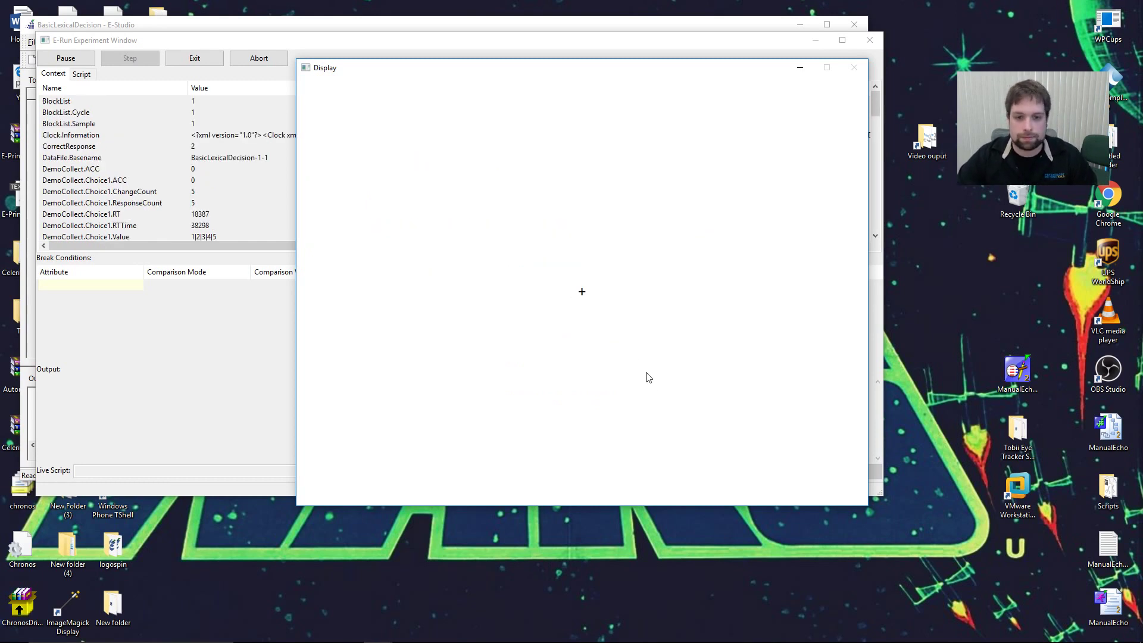
{"action": "key", "text": "2"}
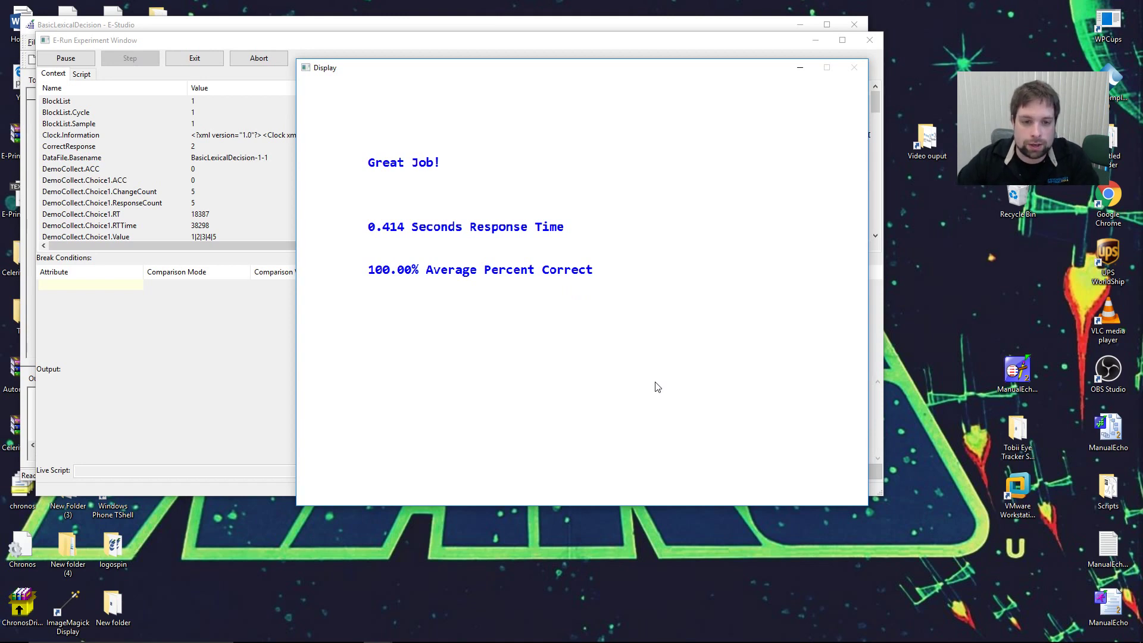
{"action": "key", "text": "1"}
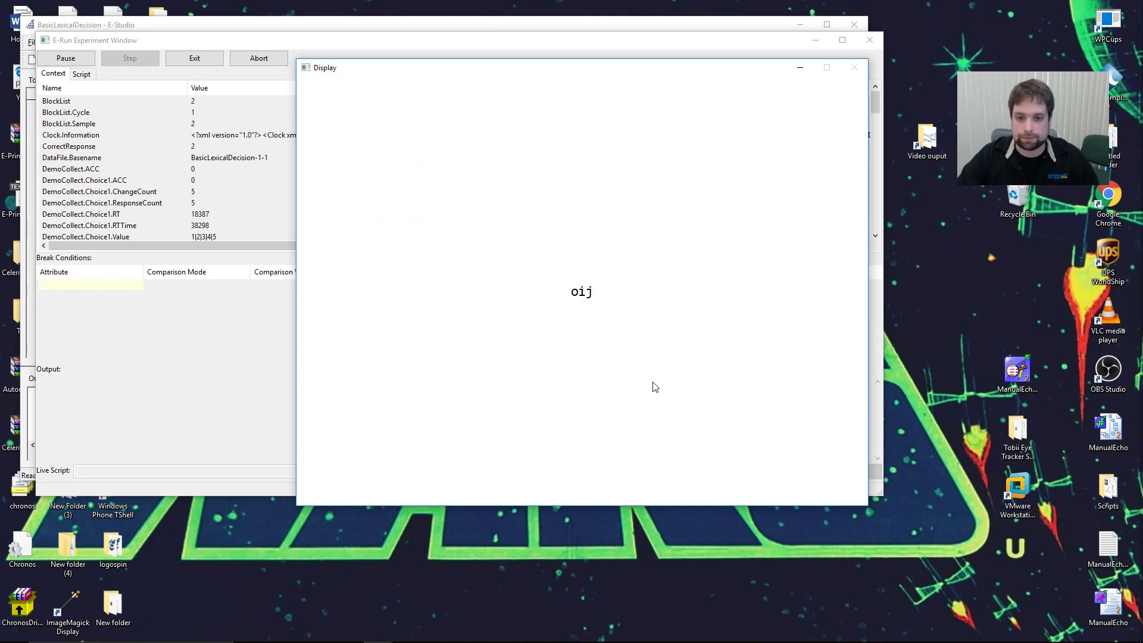
{"action": "key", "text": "2"}
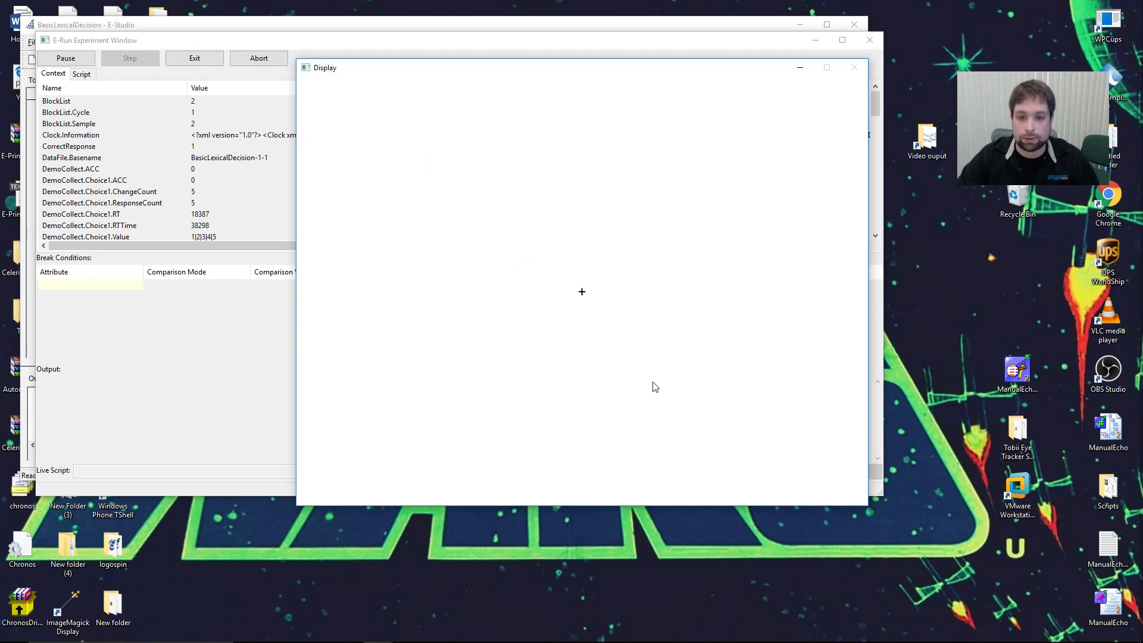
{"action": "key", "text": "1"}
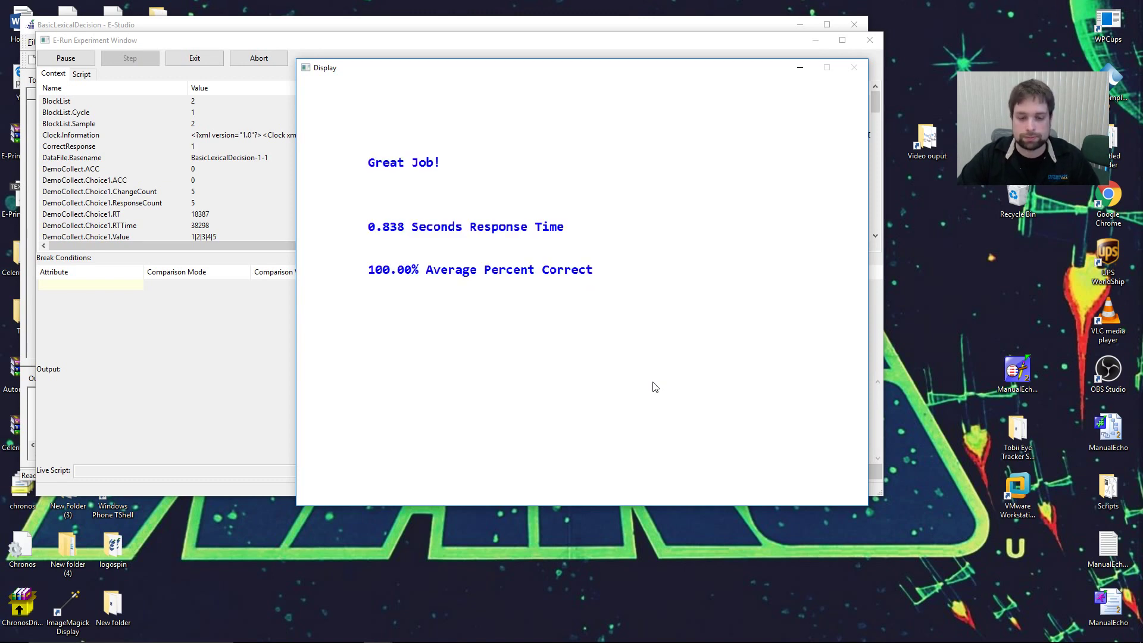
{"action": "key", "text": "2"}
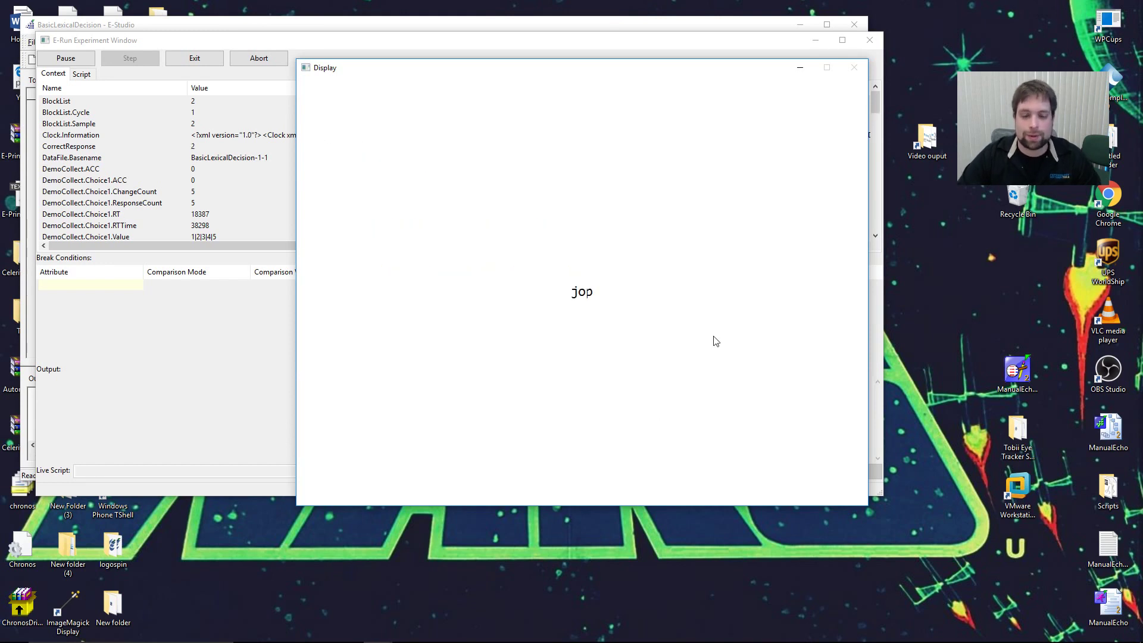
{"action": "key", "text": "1"}
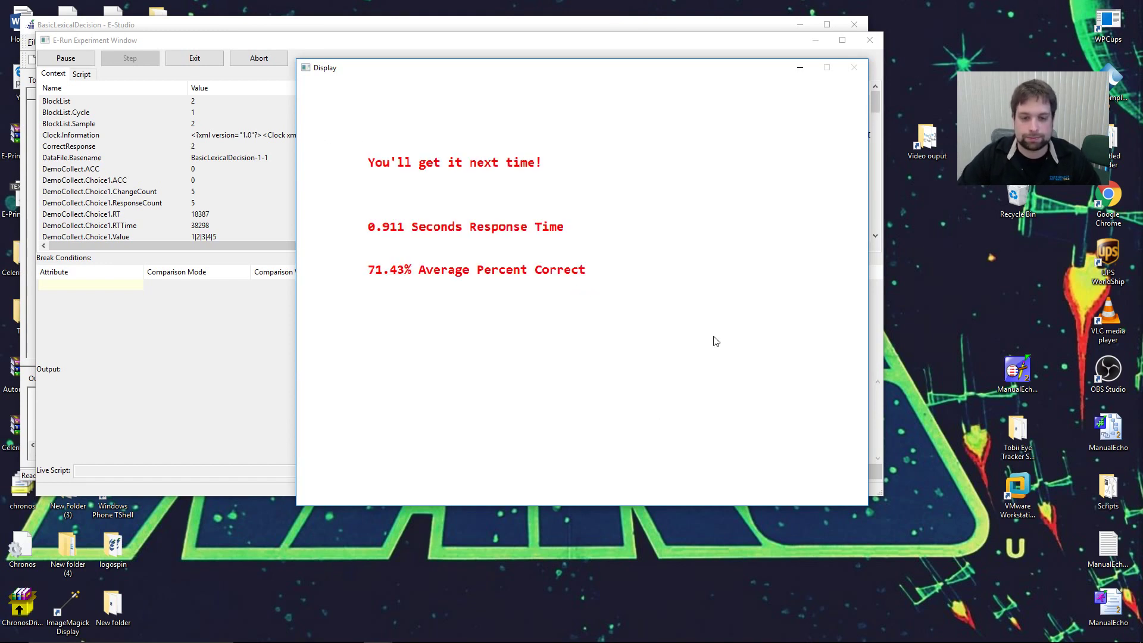
{"action": "key", "text": "2"}
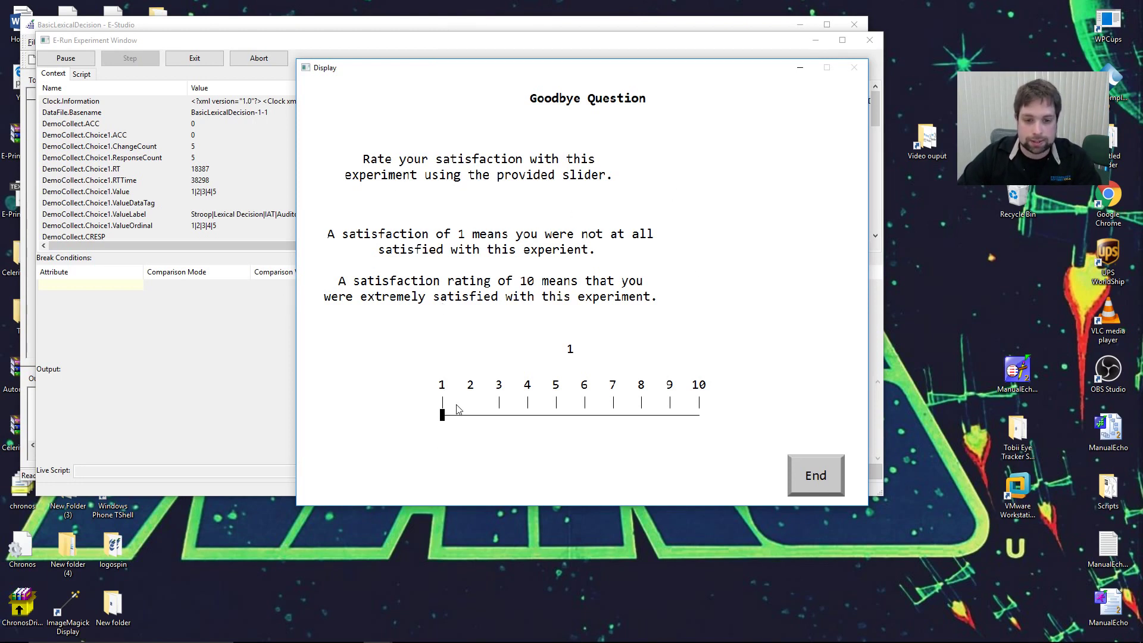
Step: Rate the experiment satisfaction as 10 on the goodbye question's slider and try to end the experiment
{"action": "left_click_drag", "start_coordinate": [472, 410], "coordinate": [575, 411]}
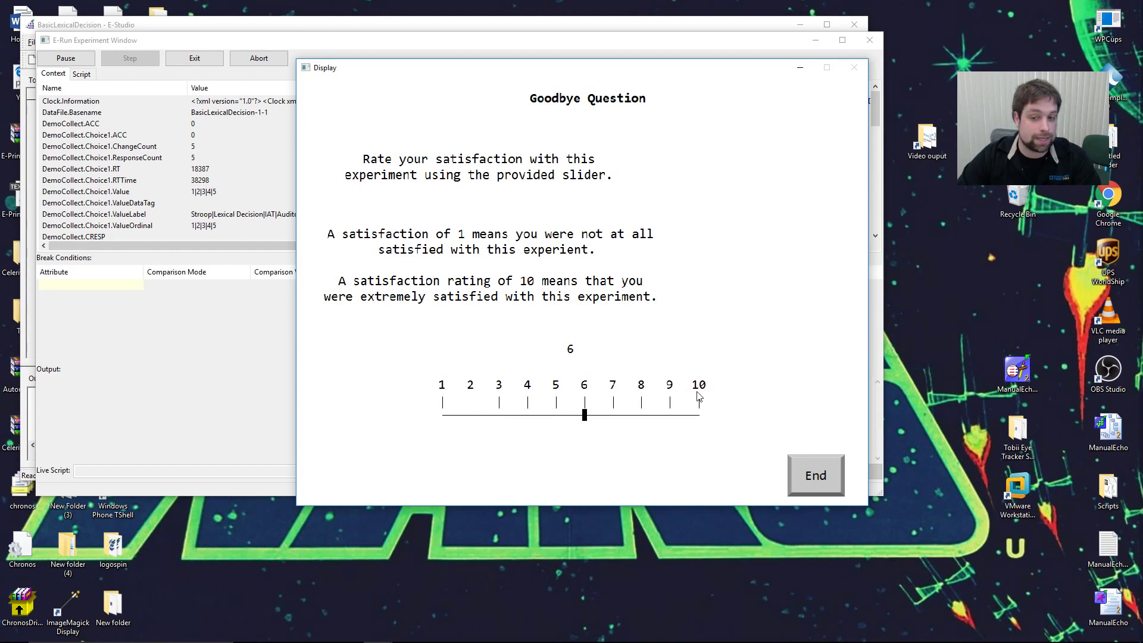
{"action": "left_click", "coordinate": [681, 415]}
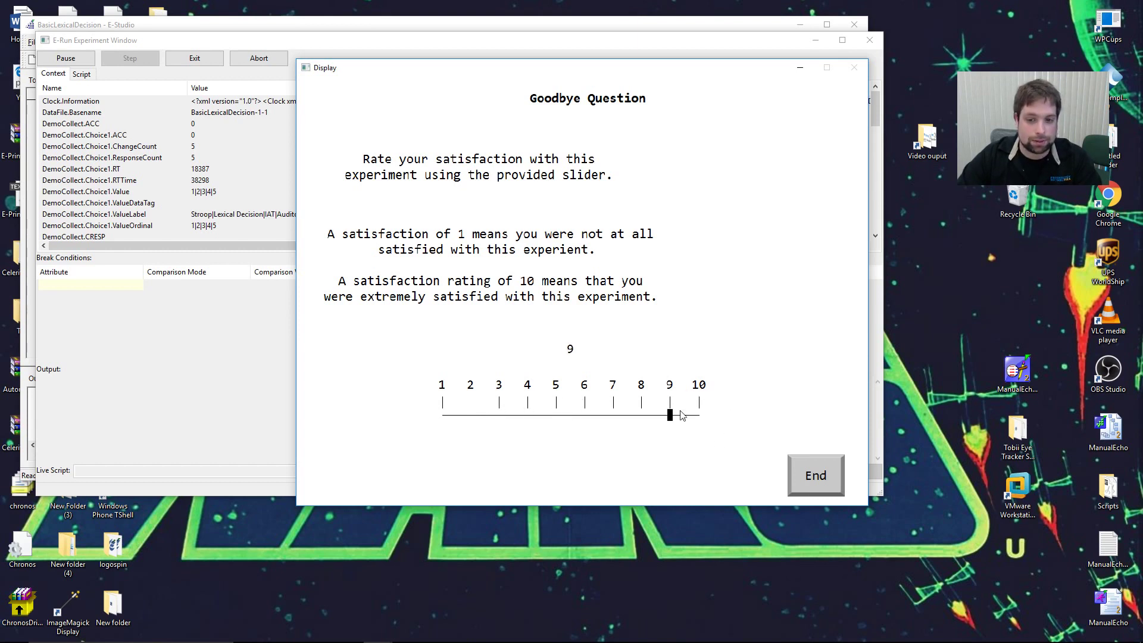
{"action": "left_click", "coordinate": [699, 415]}
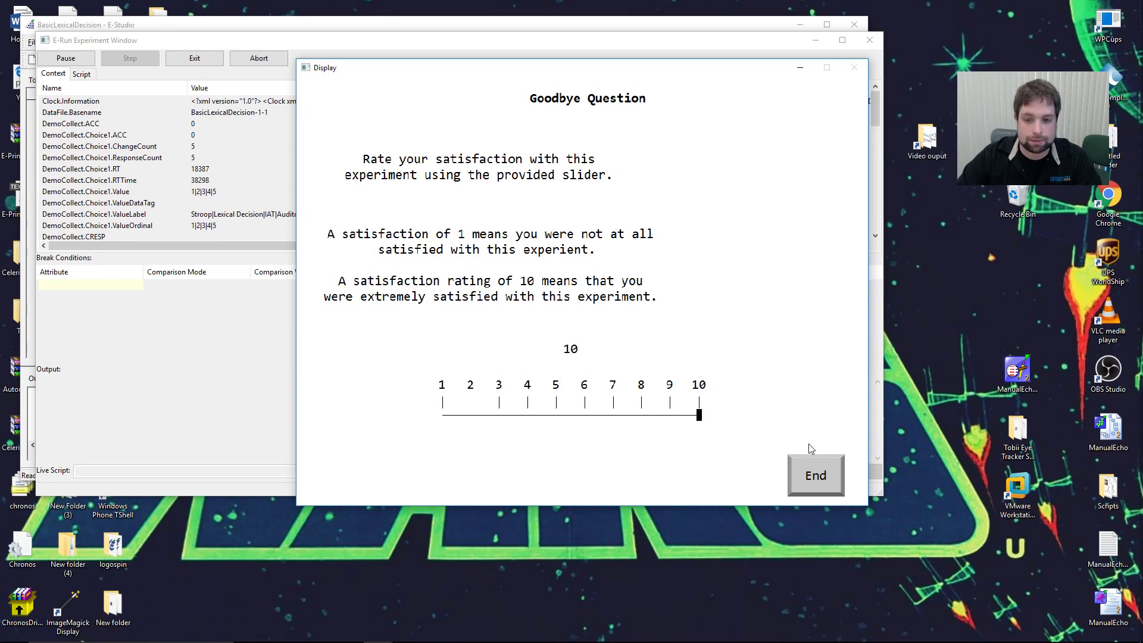
{"action": "left_click", "coordinate": [818, 478]}
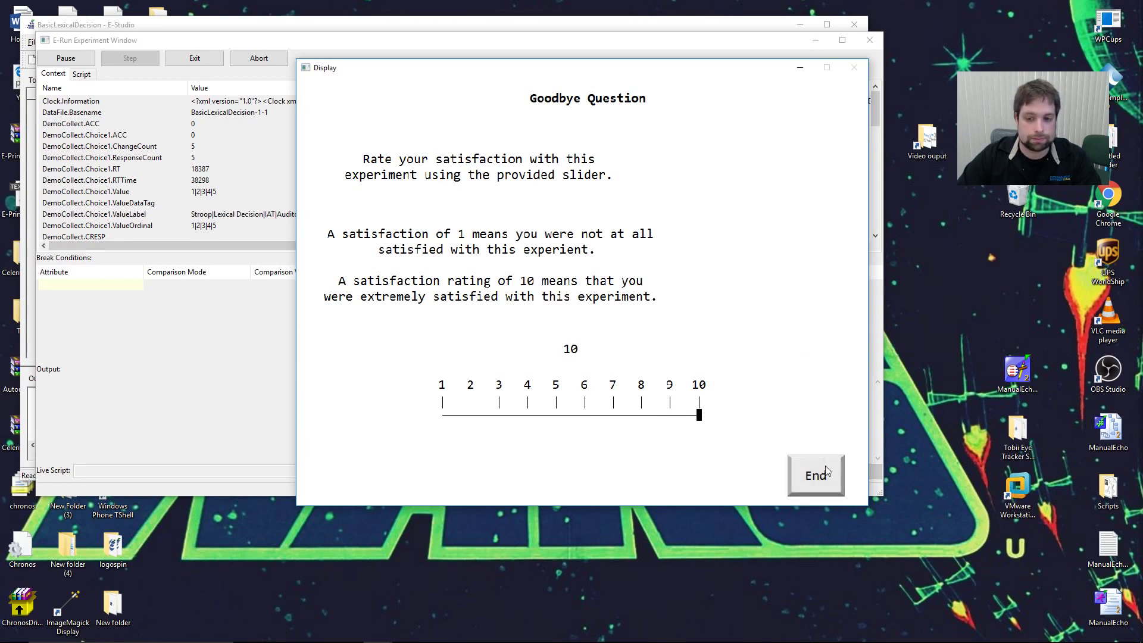
{"action": "left_click", "coordinate": [825, 471]}
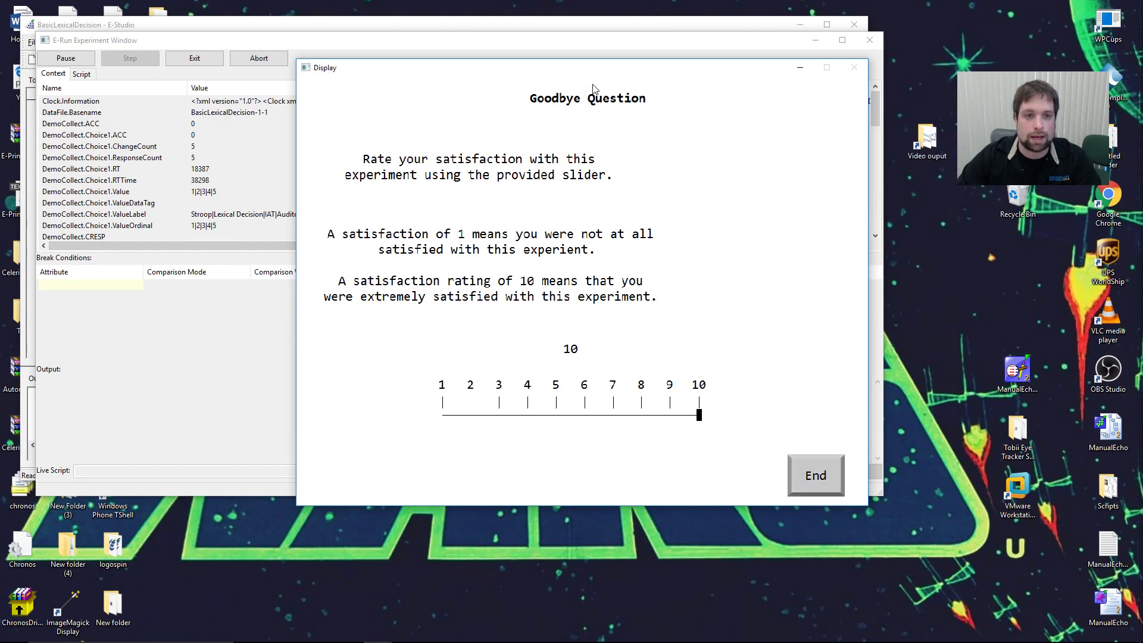
{"action": "left_click", "coordinate": [820, 473]}
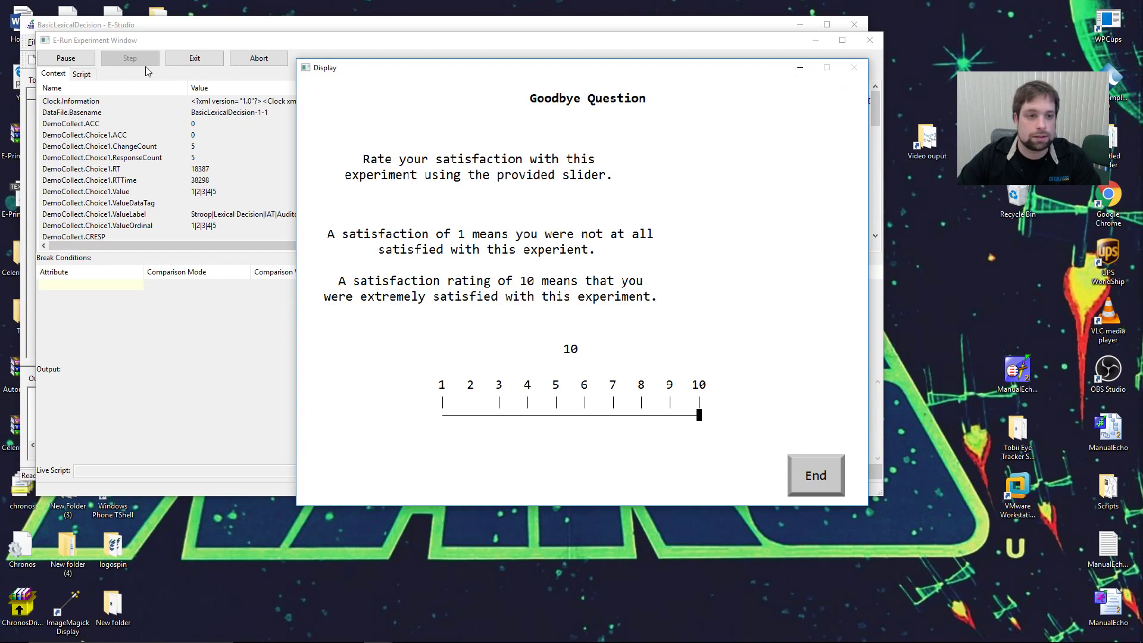
Step: Move the experiment display aside, abort the run from the E-Run Experiment Window, and dismiss the runtime error
{"action": "left_click_drag", "start_coordinate": [563, 67], "coordinate": [786, 67]}
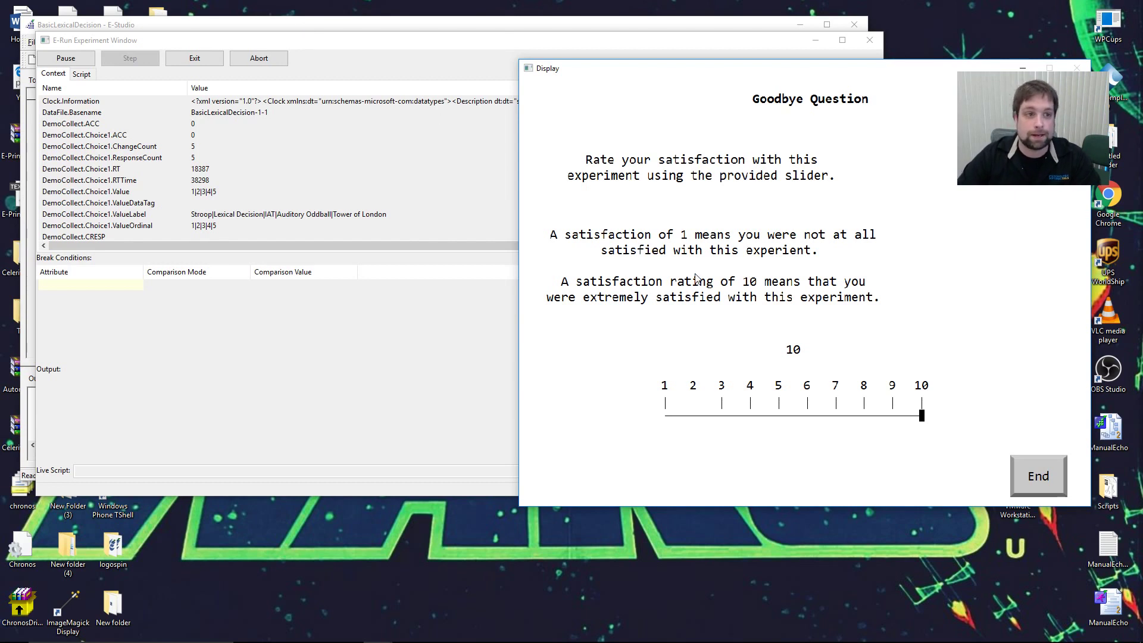
{"action": "left_click", "coordinate": [226, 45]}
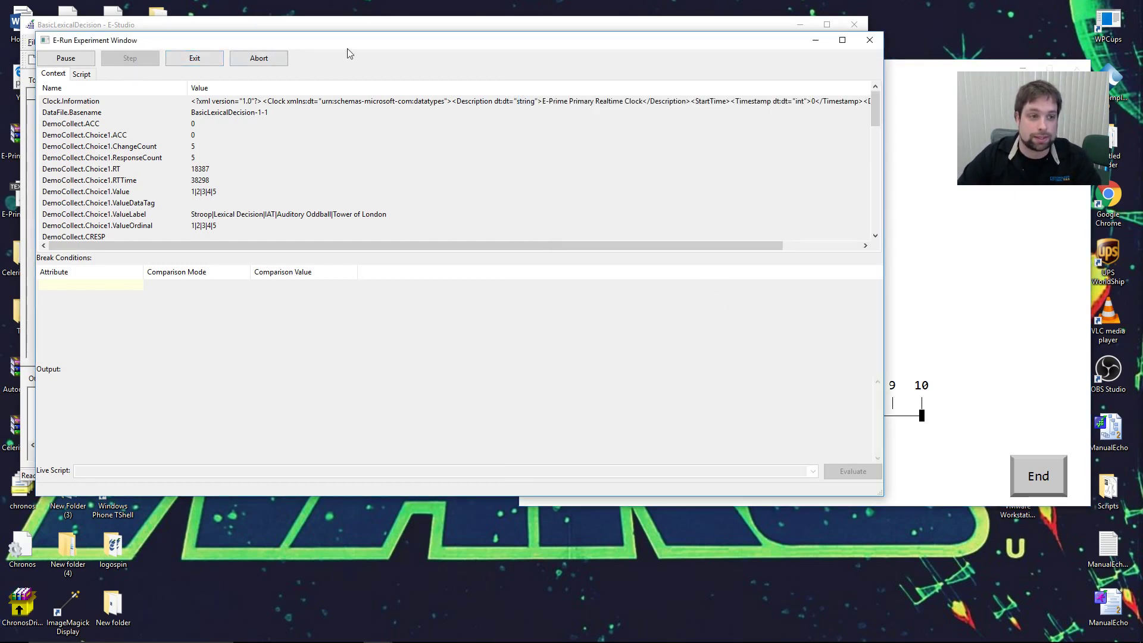
{"action": "left_click", "coordinate": [275, 58]}
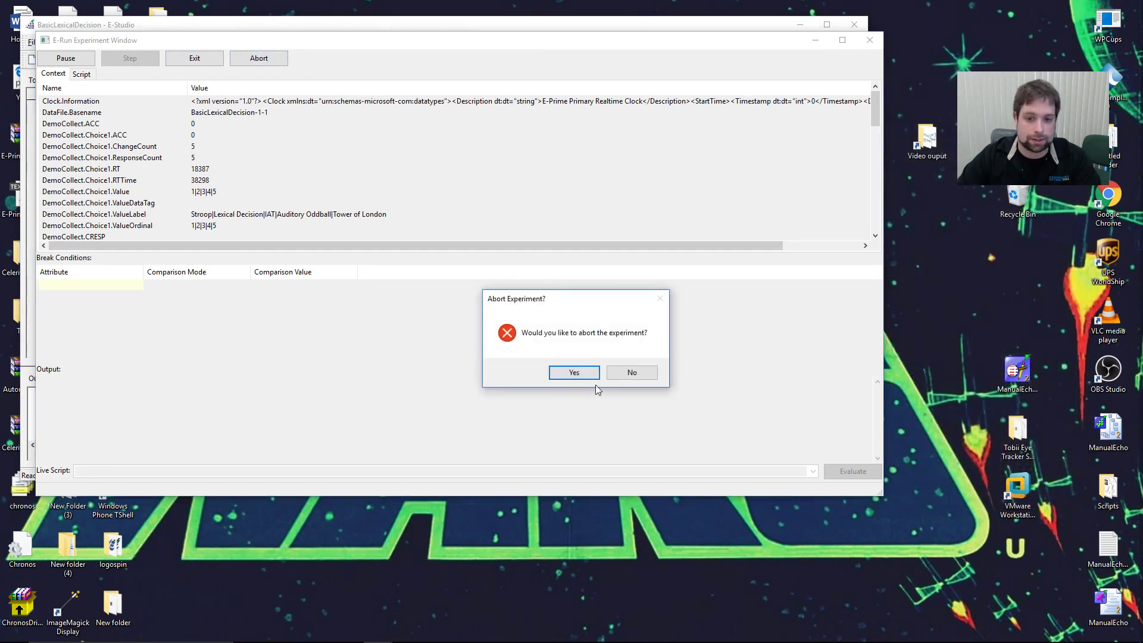
{"action": "left_click", "coordinate": [580, 375]}
{"action": "left_click", "coordinate": [487, 299]}
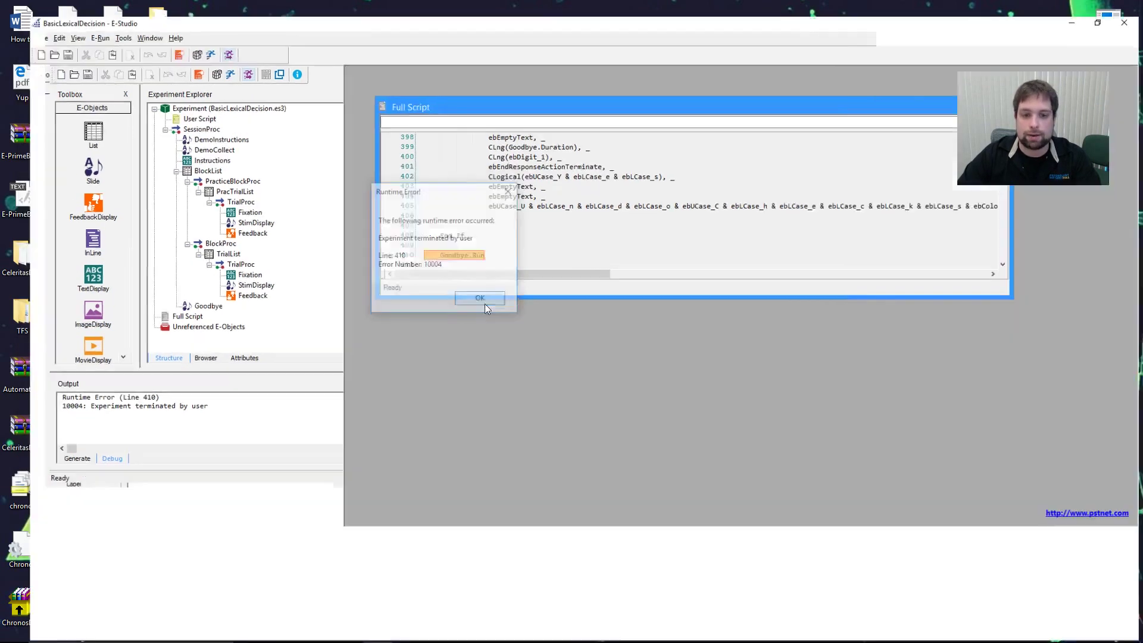